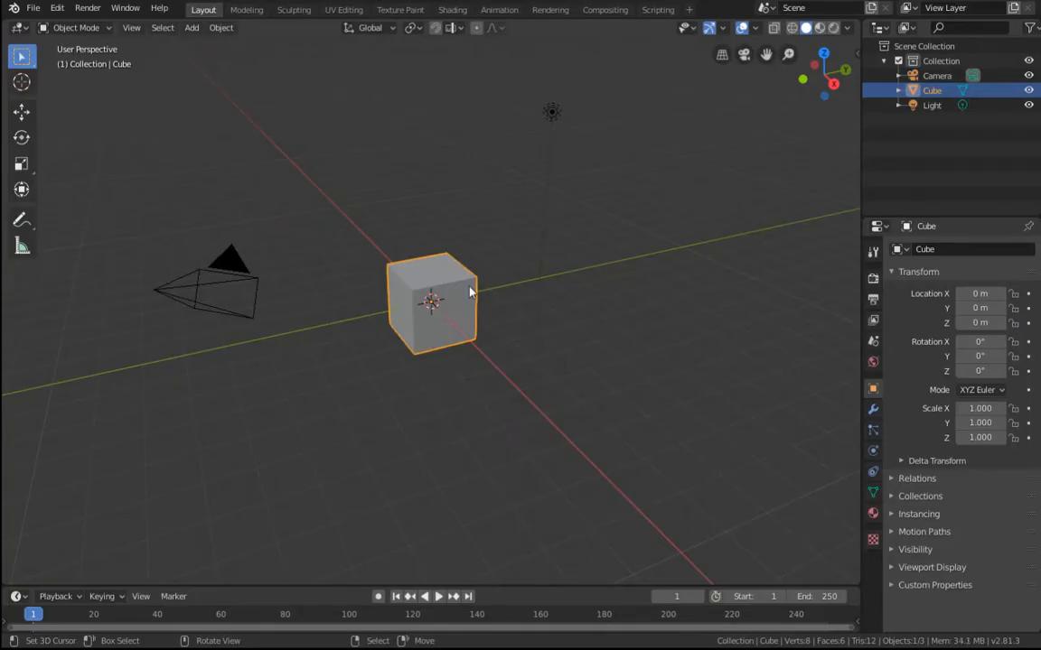
Step: Replace the default cube with a plane at the origin and scale it up uniformly to about 9.47
key(Delete)
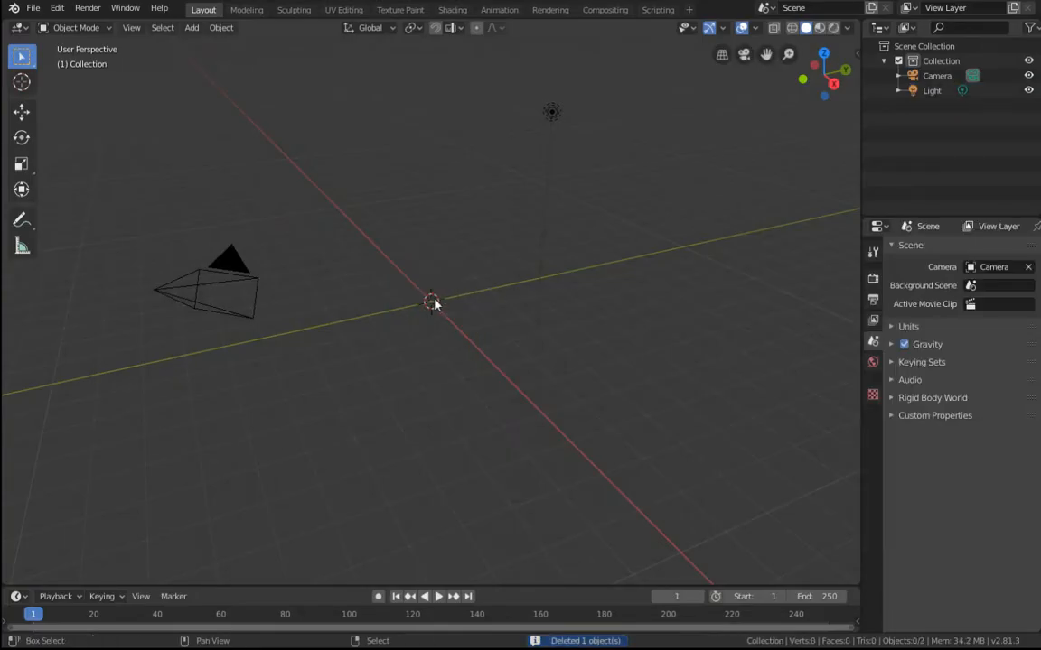
key(shift+a)
mouse_move(434, 304)
click(488, 300)
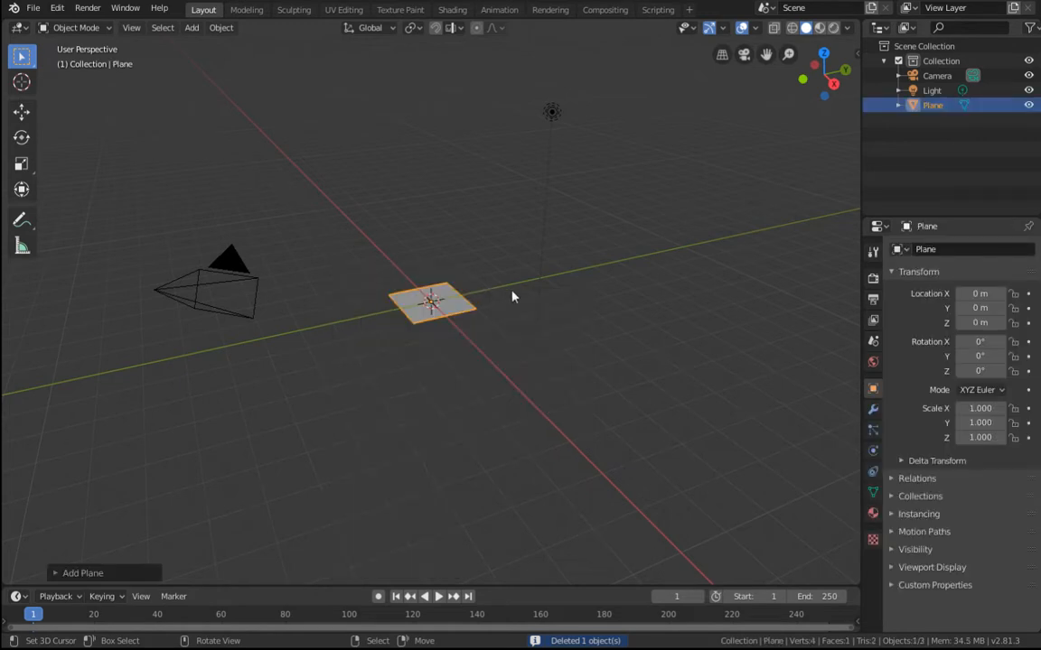
key(s)
click(163, 424)
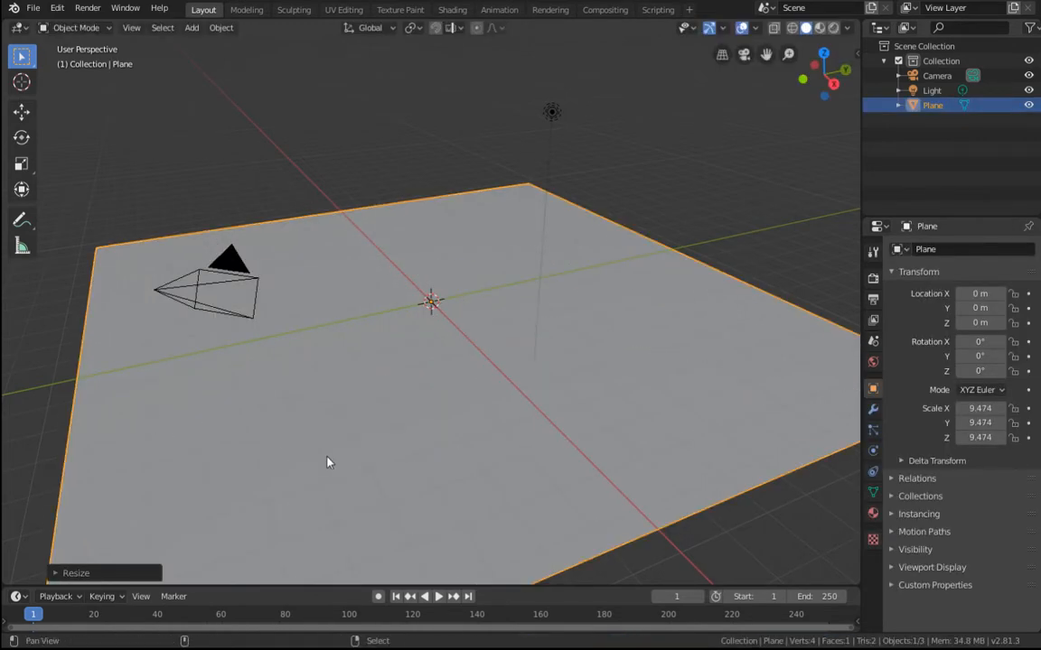
middle_drag(328, 463, 335, 415)
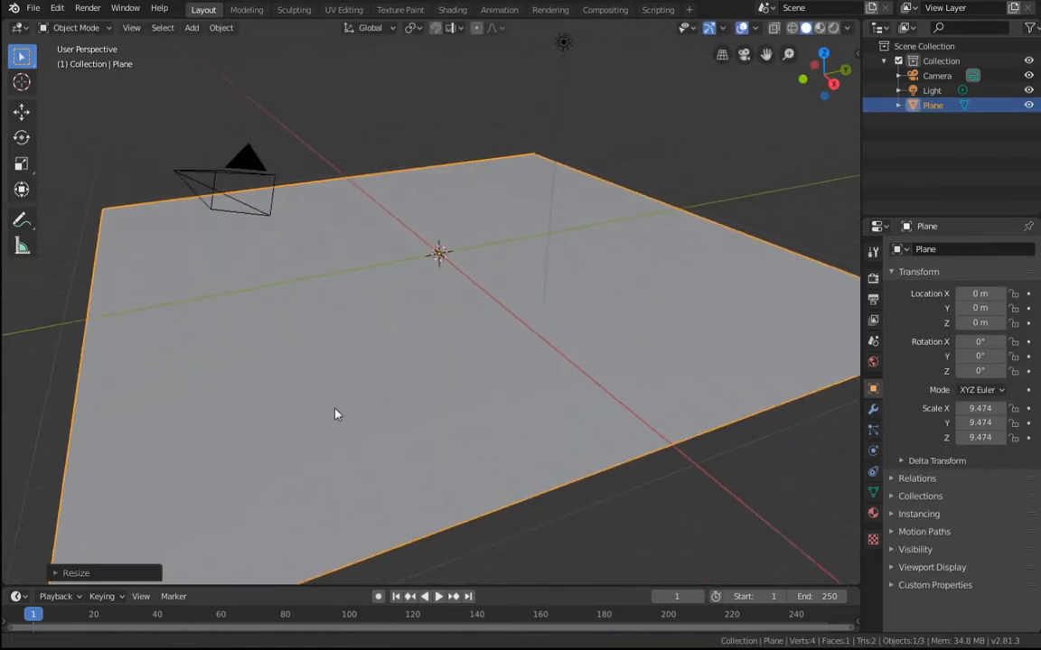
Step: Add a Subdivision Surface modifier to the plane, using the Simple type with 5 viewport subdivisions
click(873, 409)
click(912, 249)
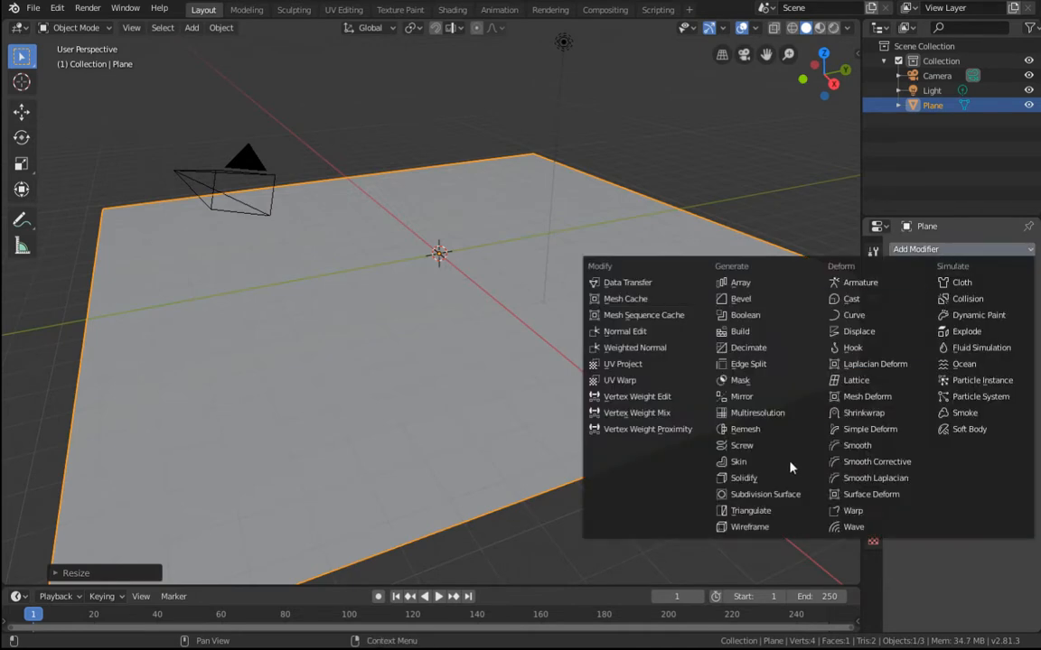
click(797, 494)
click(994, 314)
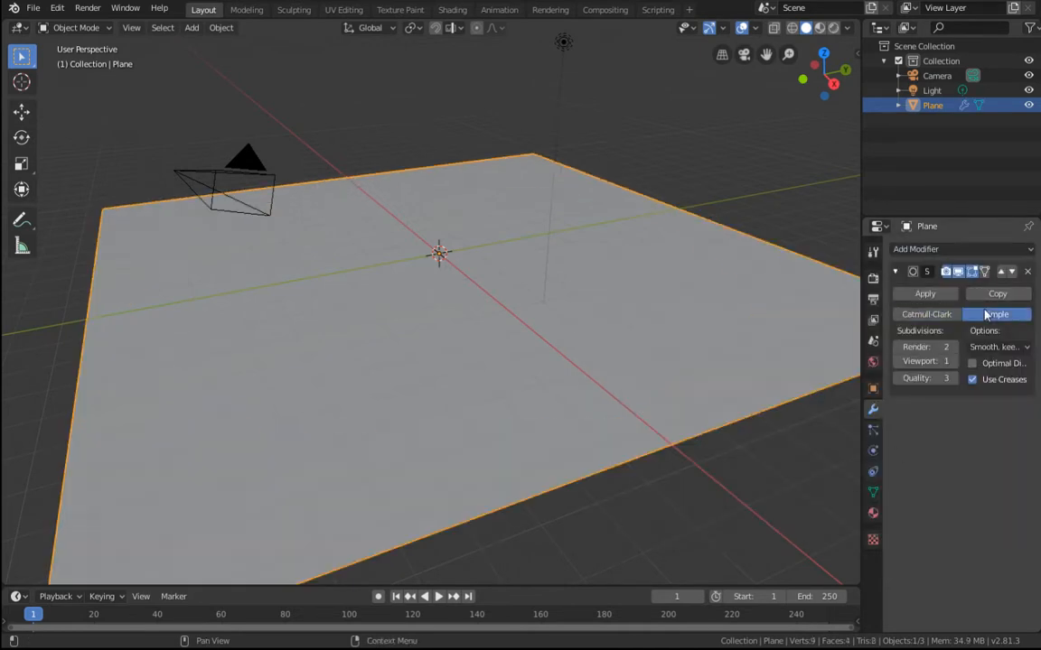
click(924, 361)
text(5)
key(Return)
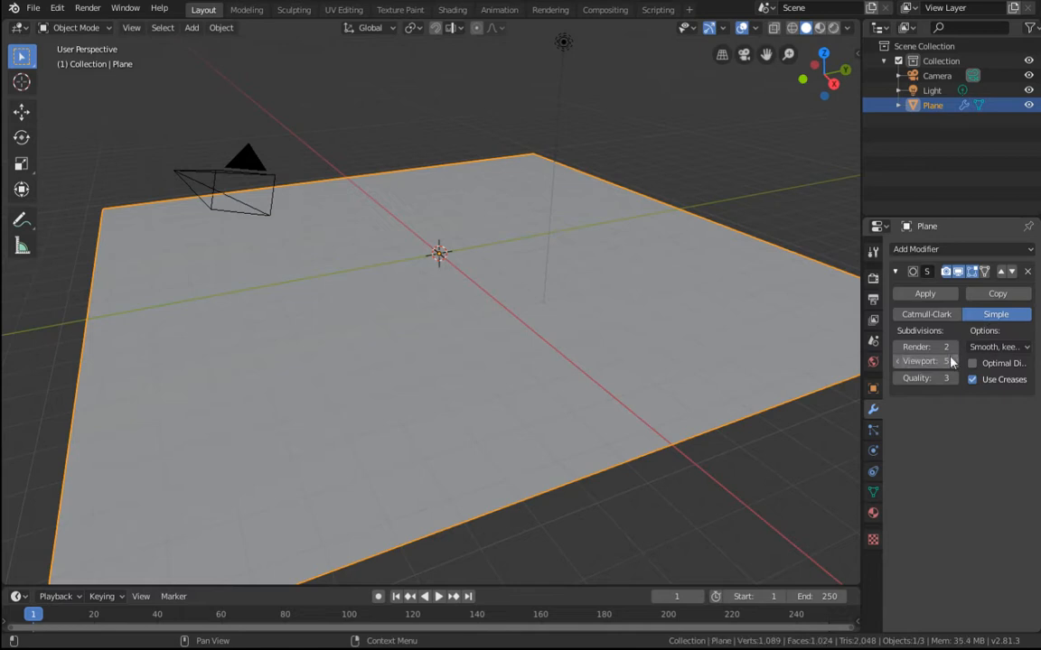
Step: Apply the Subdivision Surface modifier, check the subdivided grid in Edit Mode, and return to Object Mode
click(925, 293)
key(Tab)
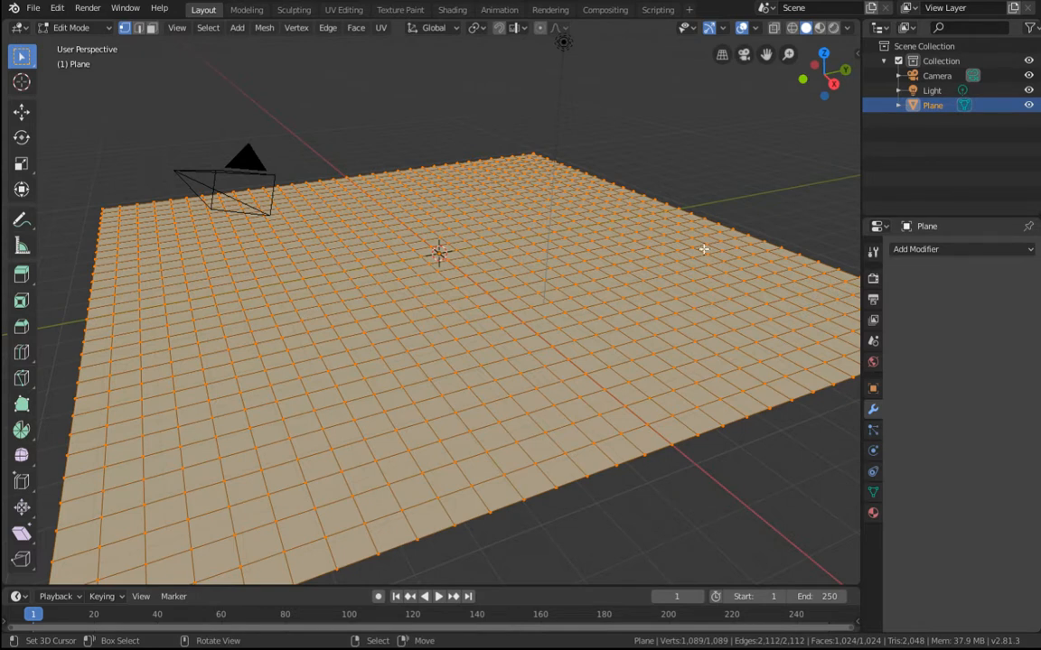
key(Tab)
key(Tab)
key(Tab)
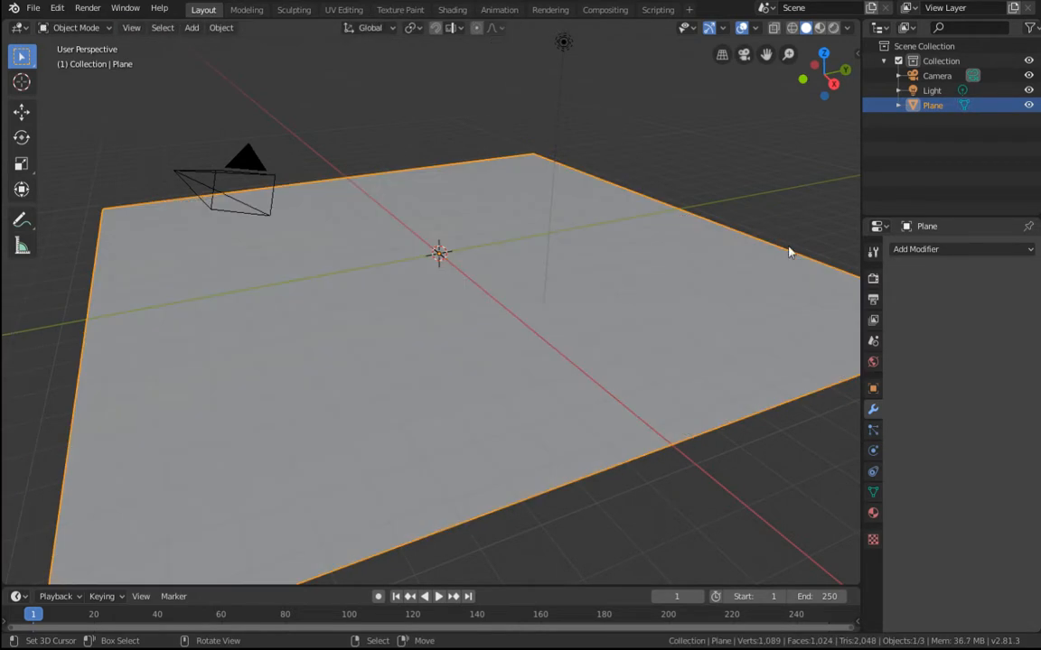
Step: Add a Displace modifier to the plane with a new texture of type Clouds
click(950, 252)
click(858, 331)
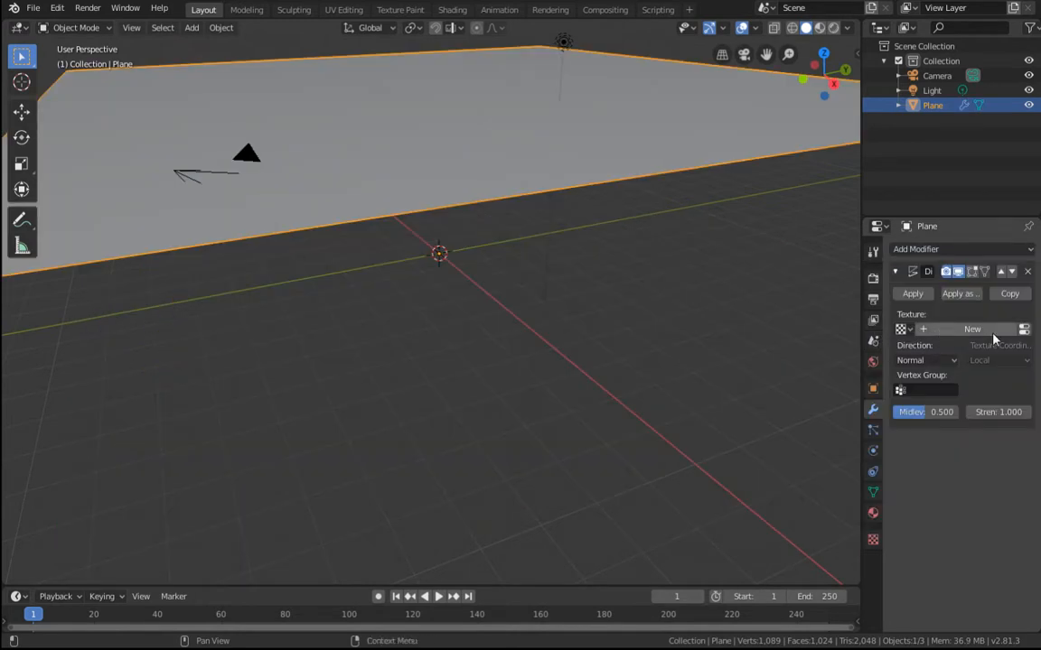
click(942, 331)
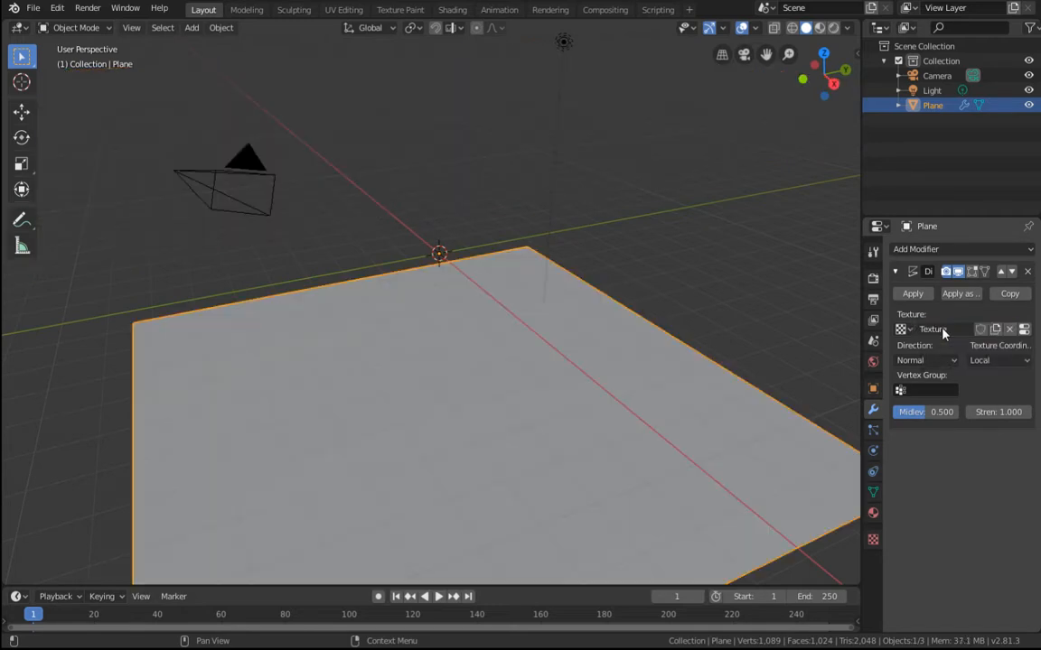
click(1023, 329)
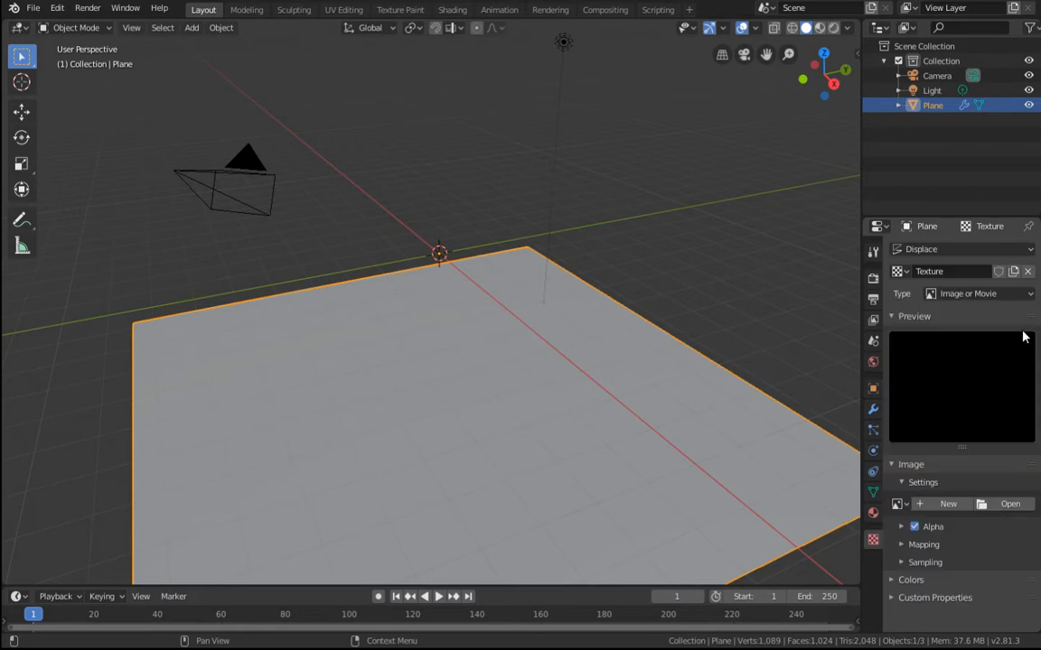
click(973, 295)
click(967, 344)
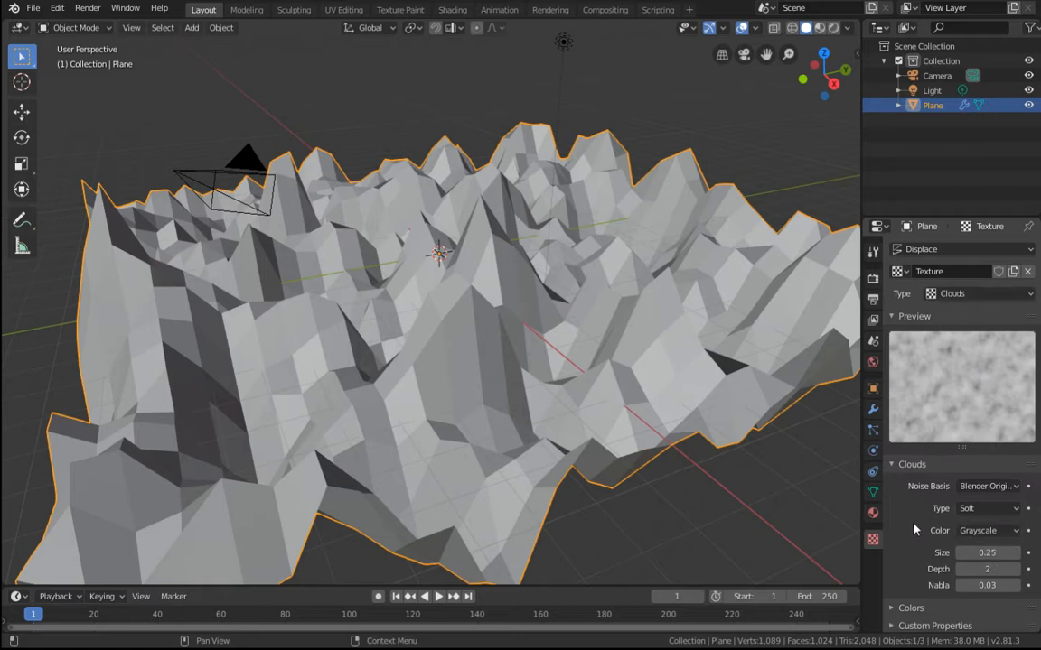
Step: Set the Clouds texture size to 1 and view the displaced terrain from another side
click(993, 550)
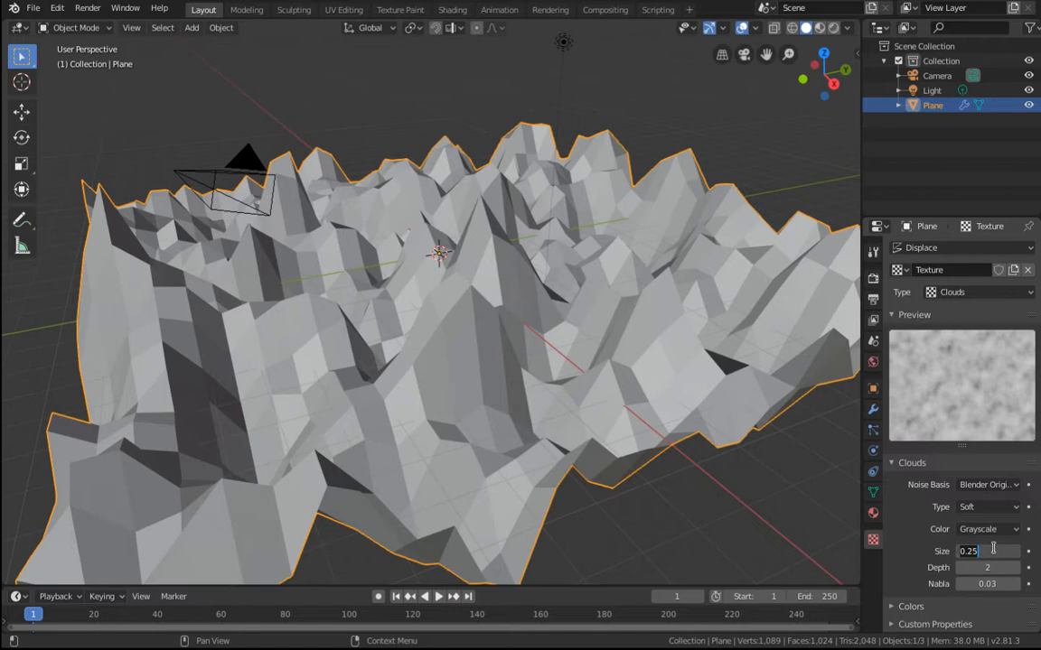
text(1)
key(Return)
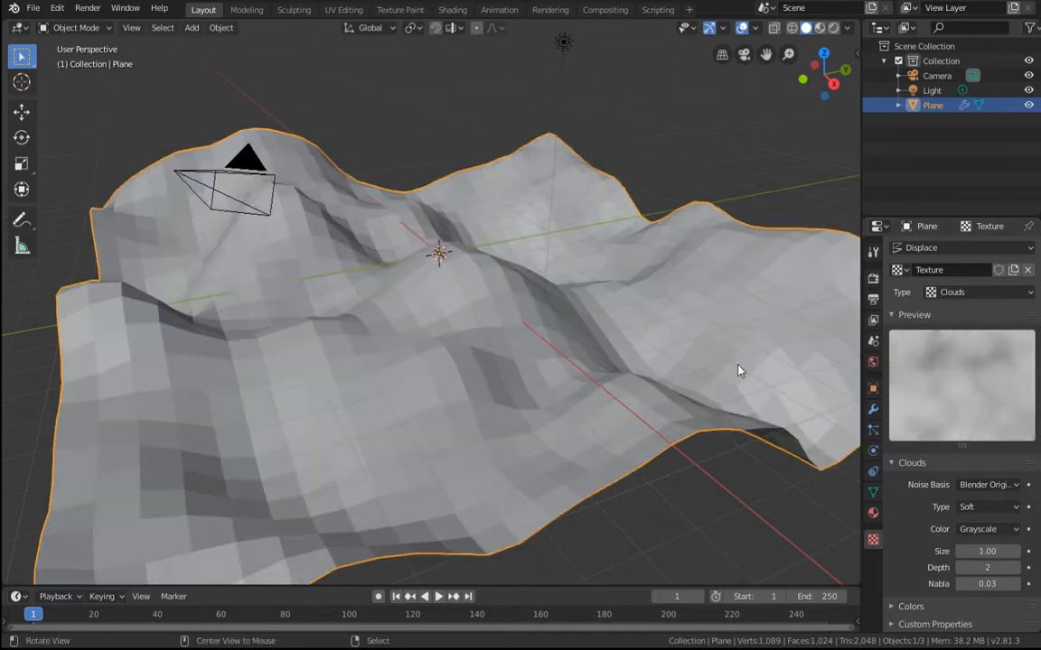
middle_drag(738, 370, 462, 367)
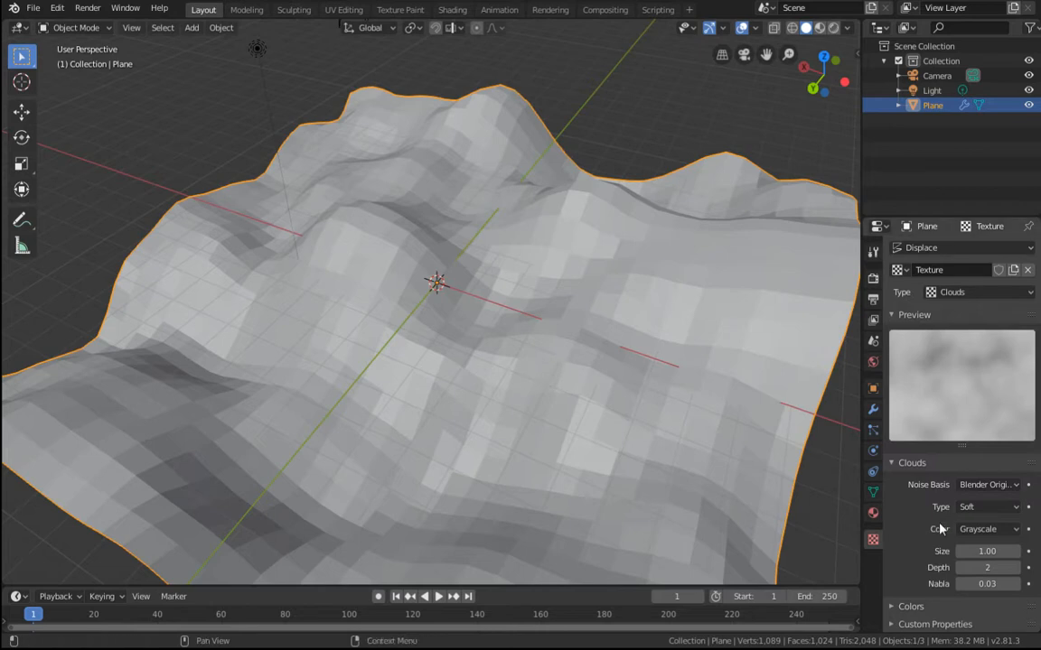
Step: Enable the color ramp in the Clouds texture's color settings and shift its black stop to about 0.431
scroll(915, 535, down, 2)
scroll(915, 534, down, 2)
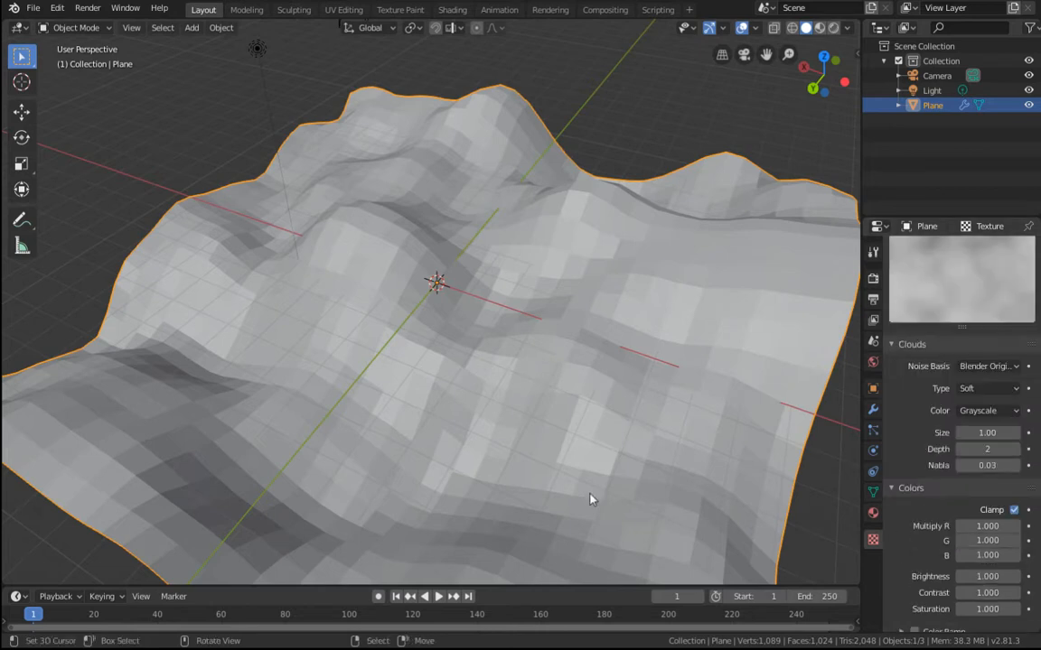
middle_drag(590, 495, 647, 451)
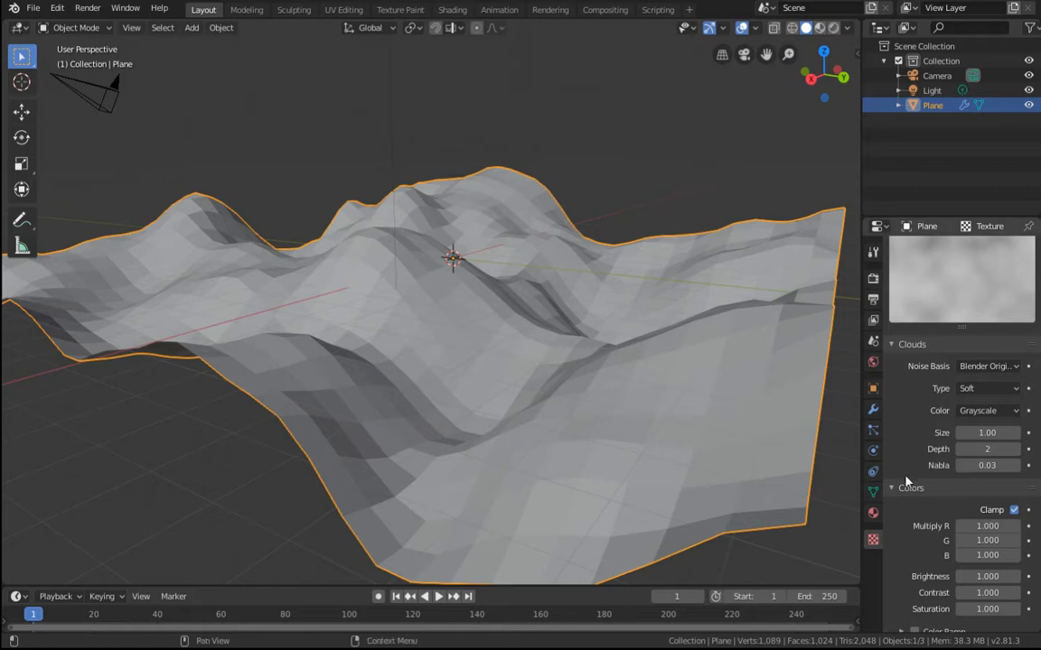
scroll(906, 481, down, 1)
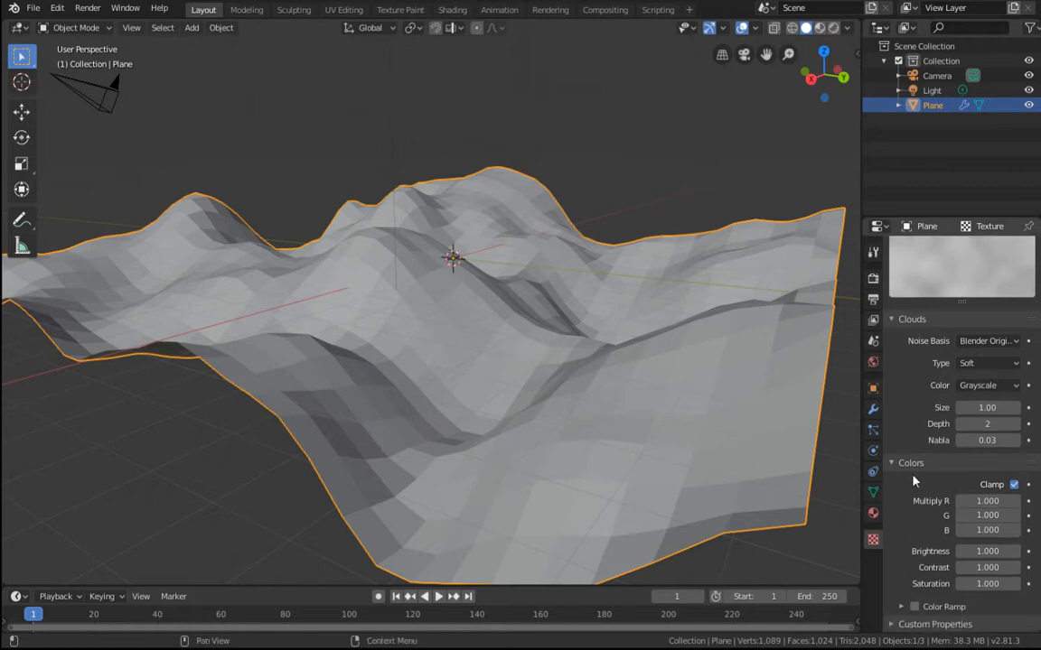
click(914, 607)
click(899, 609)
scroll(901, 496, down, 3)
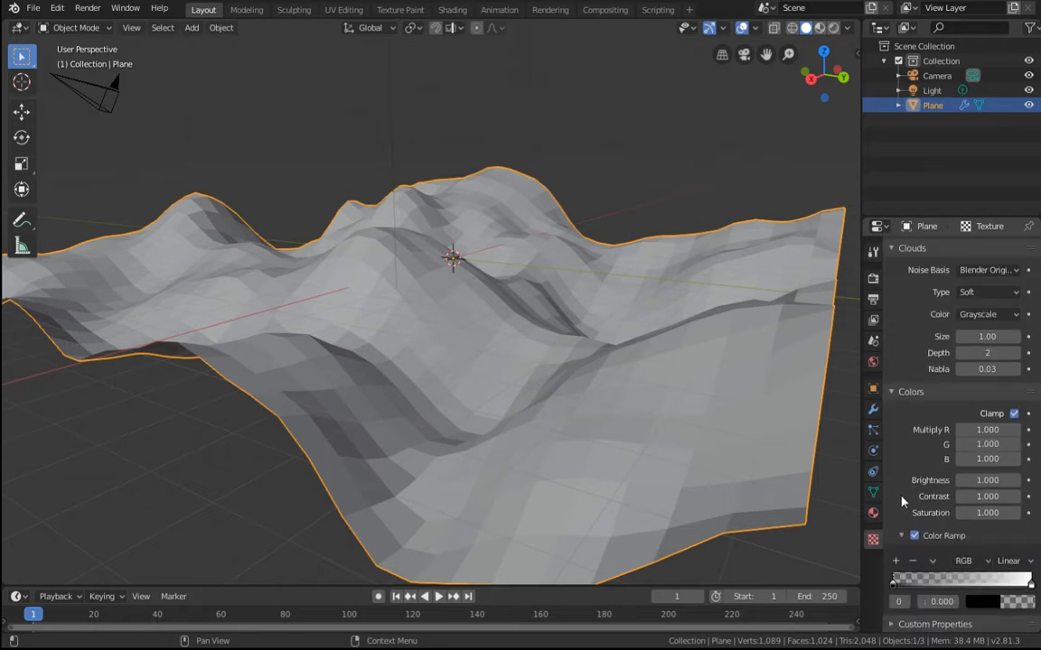
drag(895, 585, 952, 583)
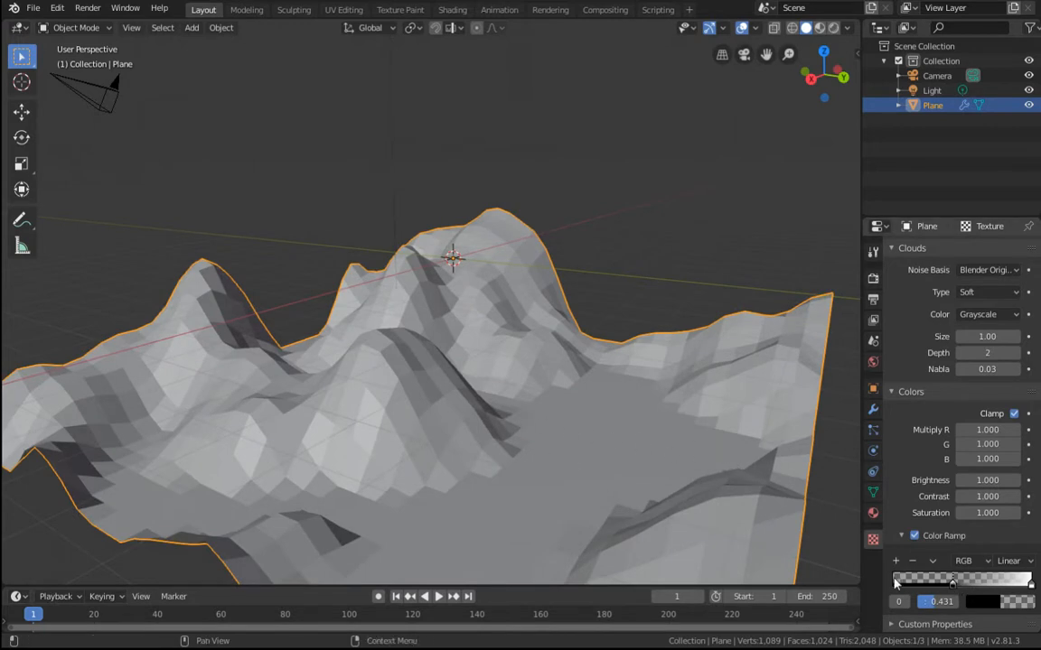
Step: Add a middle stop to the color ramp at about 0.466 and return the black stop to 0
ctrl+click(961, 583)
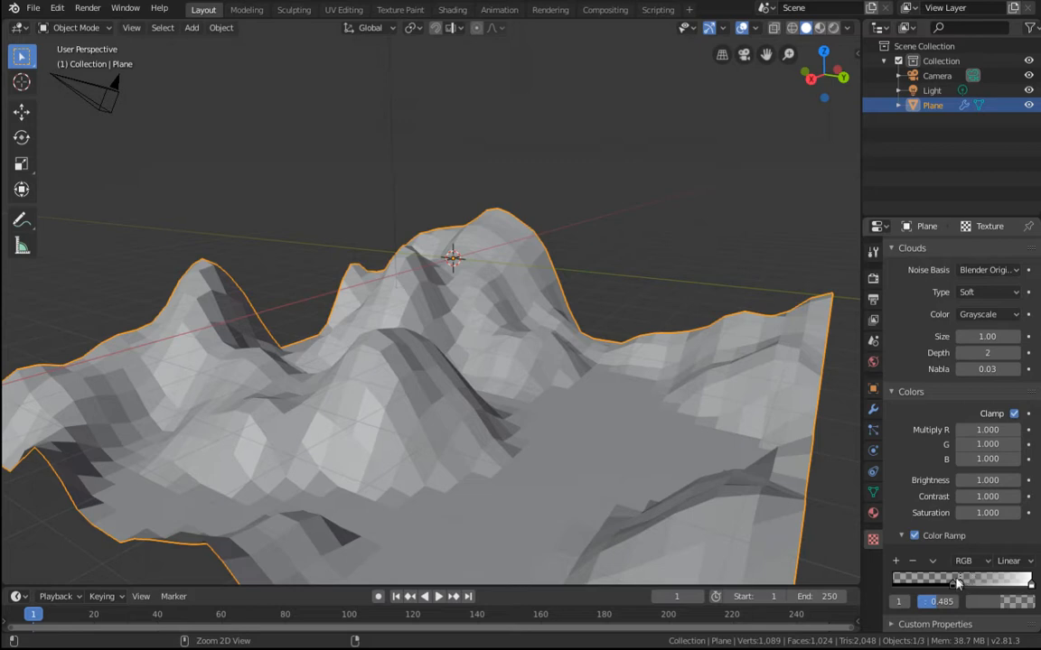
drag(953, 586, 892, 588)
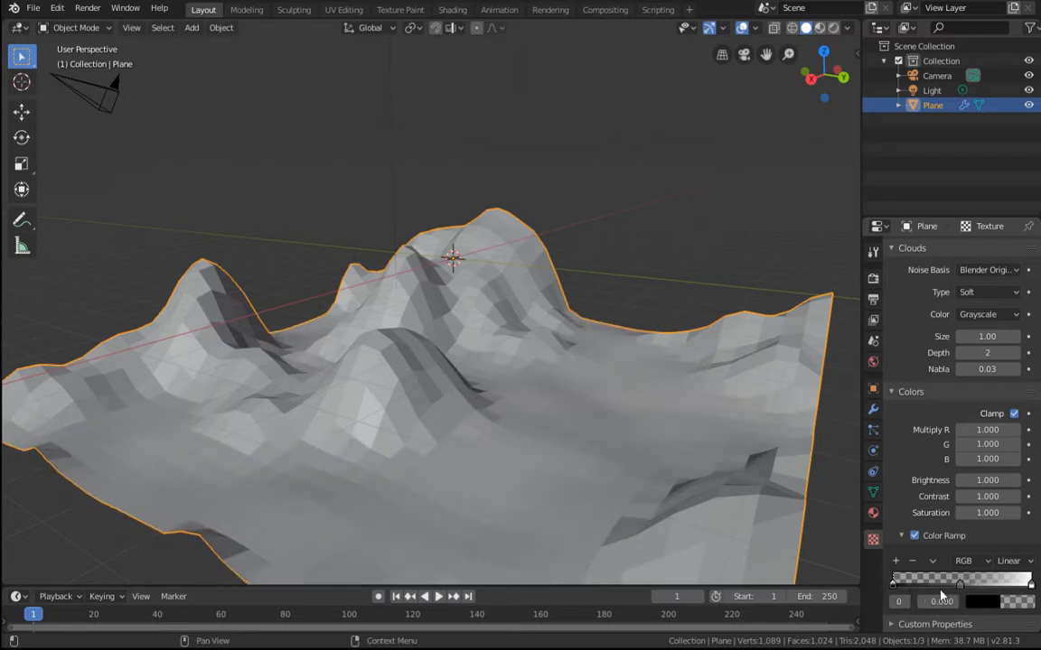
drag(960, 587, 957, 590)
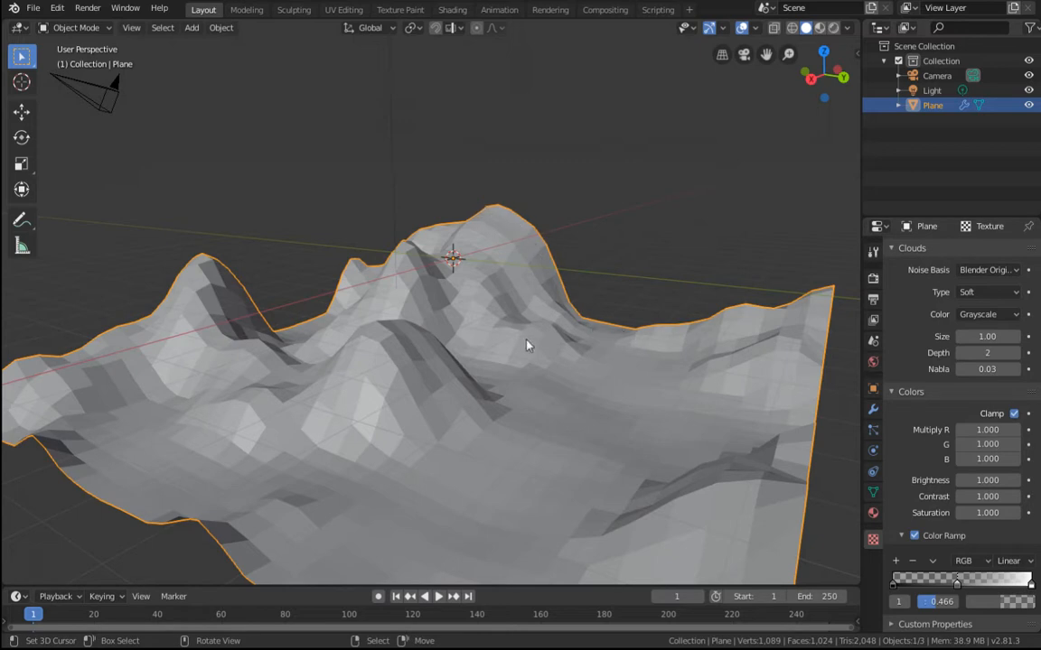
mouse_move(571, 330)
middle_down()
mouse_move(631, 344)
mouse_move(566, 344)
middle_up()
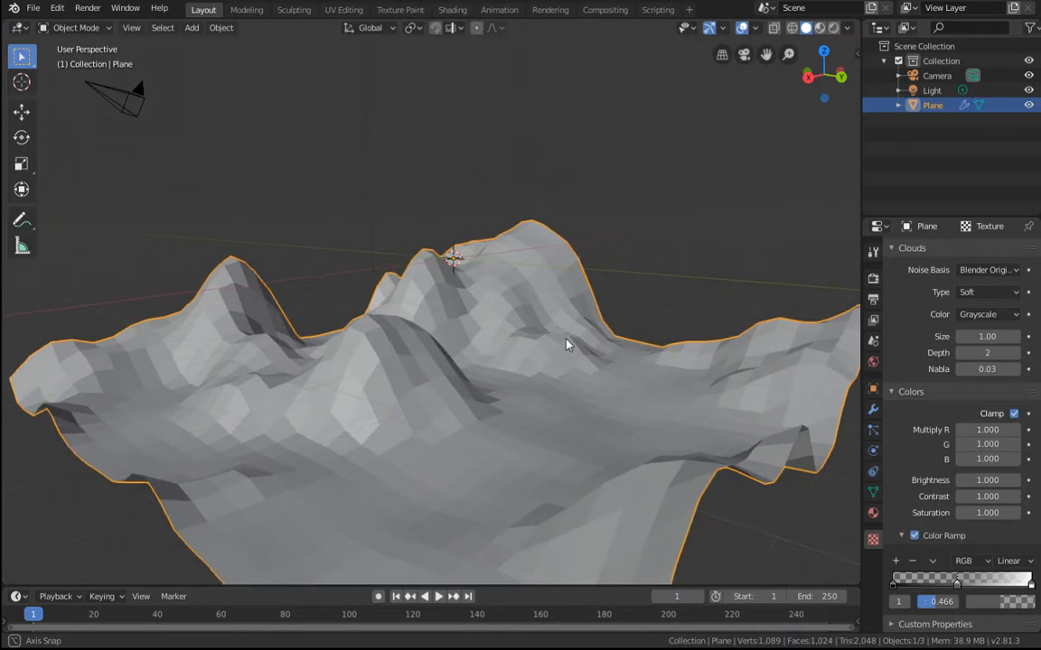
Step: Add a Decimate modifier to the terrain in Collapse mode and set its ratio to 0.5
click(873, 410)
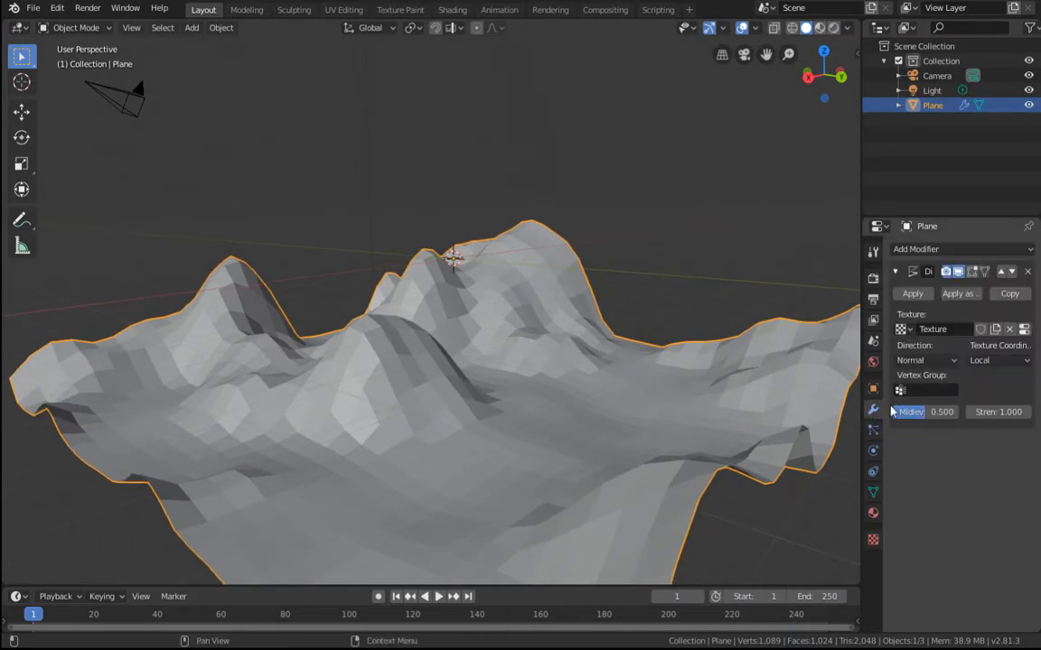
click(930, 251)
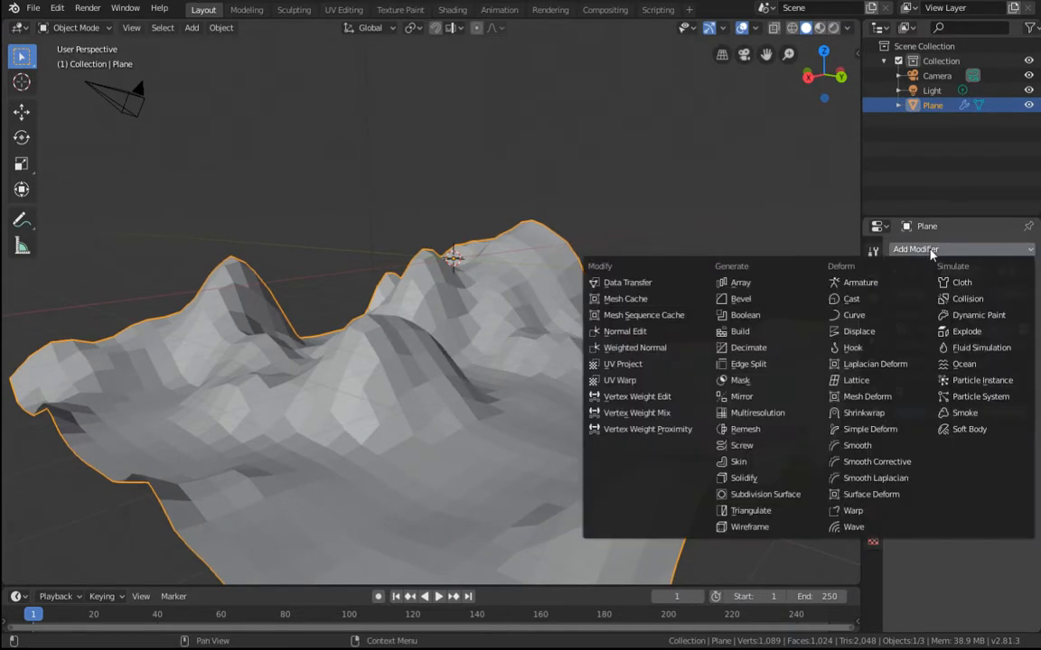
click(755, 348)
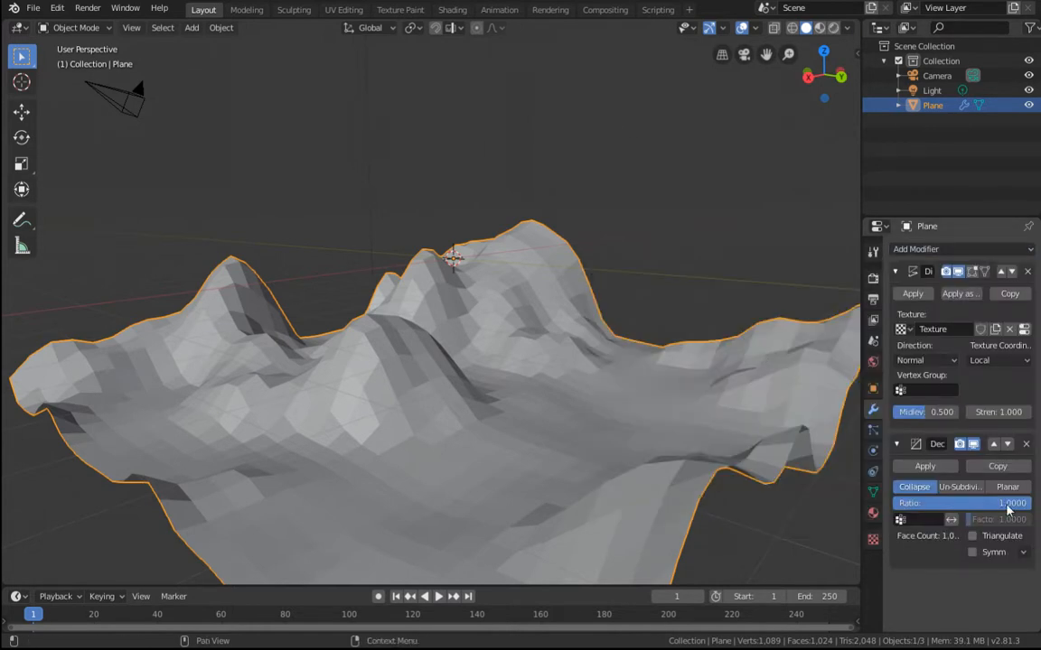
drag(1015, 503, 947, 503)
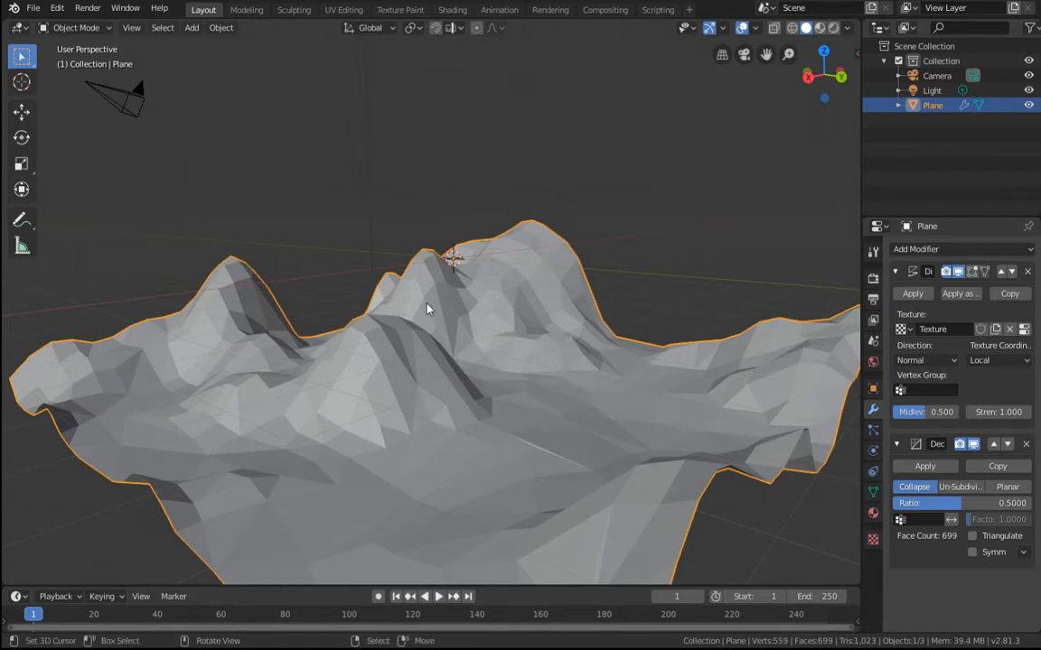
middle_drag(428, 308, 576, 467)
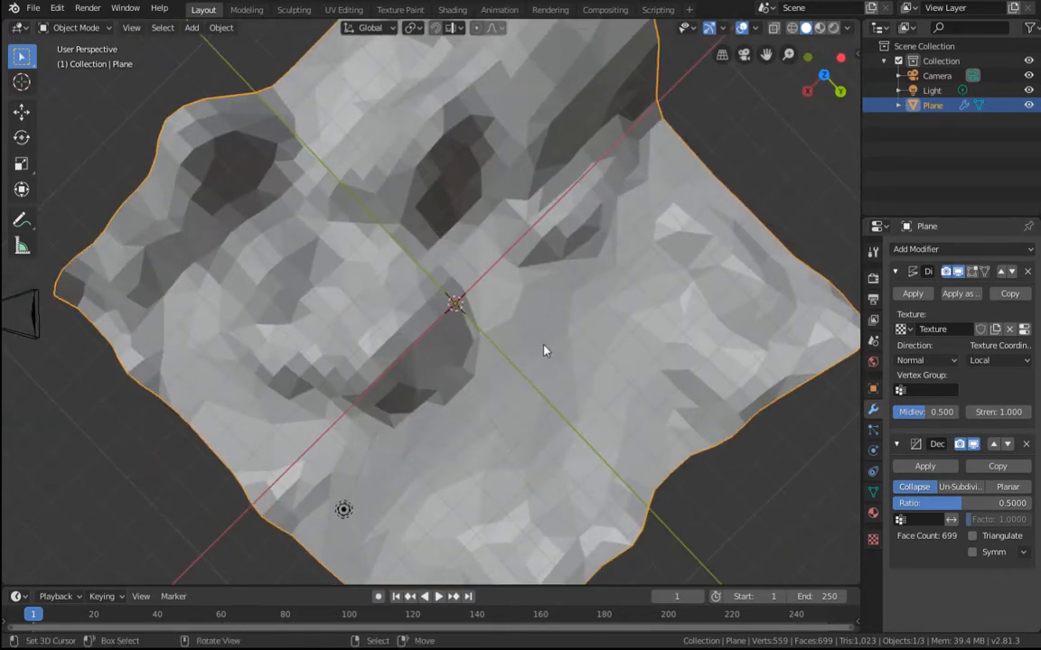
Step: Move the terrain up along the Z axis until its lower edge is near the ground grid
scroll(543, 351, down, 4)
middle_drag(548, 360, 452, 228)
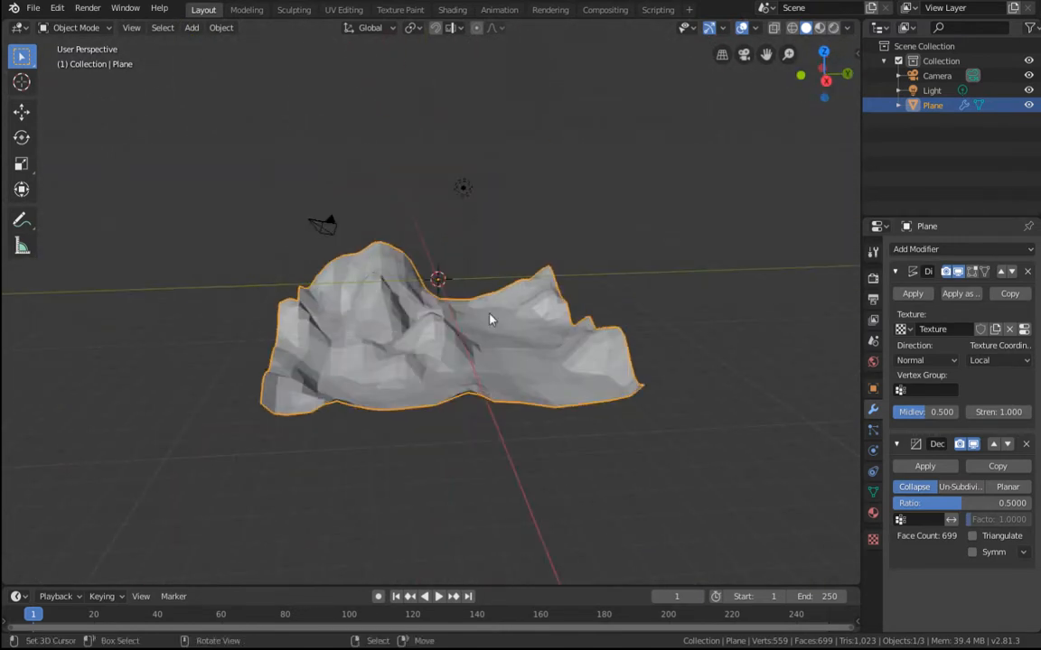
key(g)
key(z)
click(532, 233)
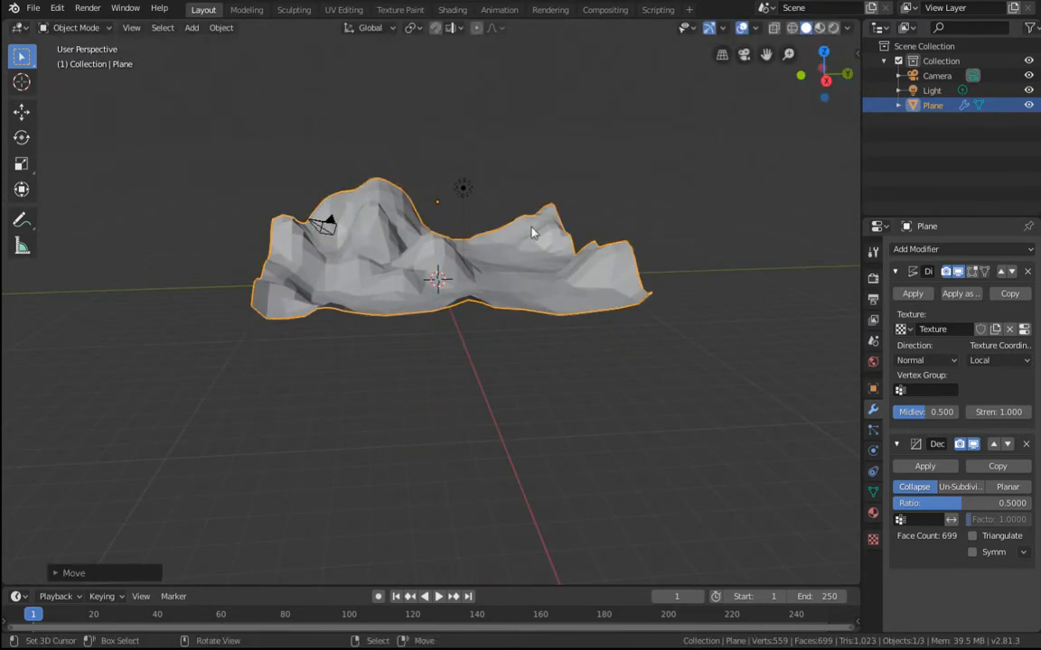
Step: Inspect the raised terrain from several sides and apply its Displace modifier
middle_drag(532, 232, 505, 274)
scroll(562, 327, up, 5)
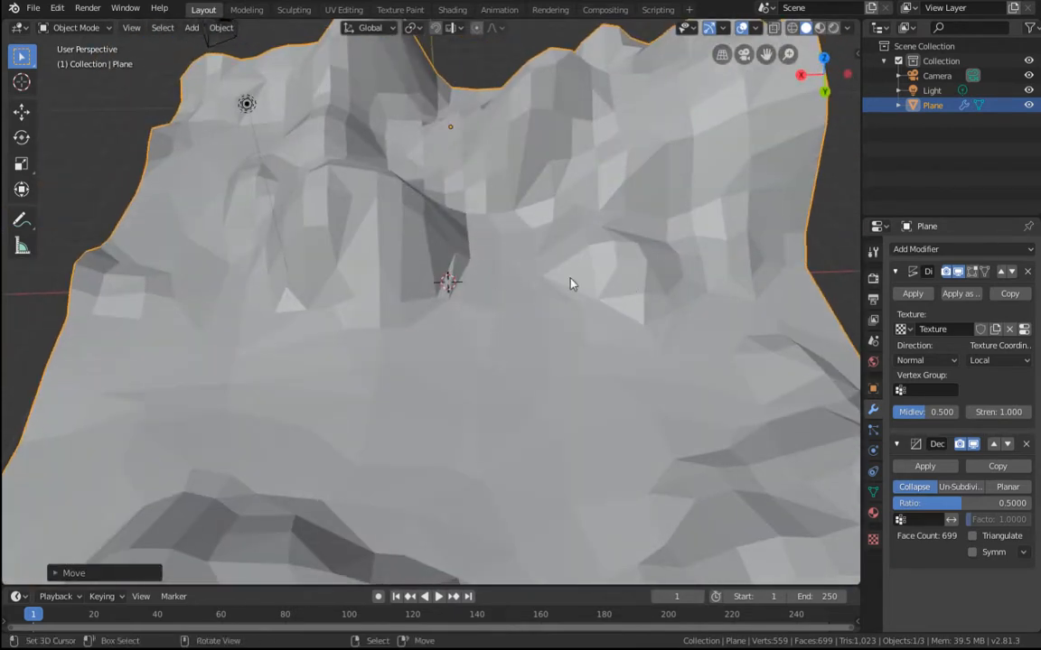
middle_drag(571, 283, 521, 315)
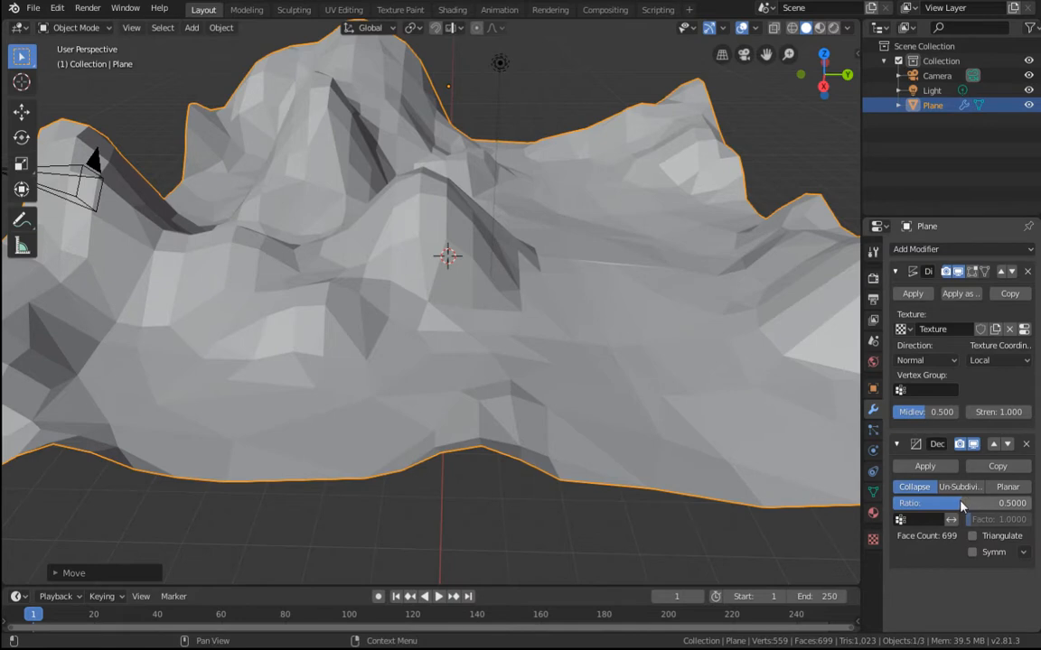
click(912, 294)
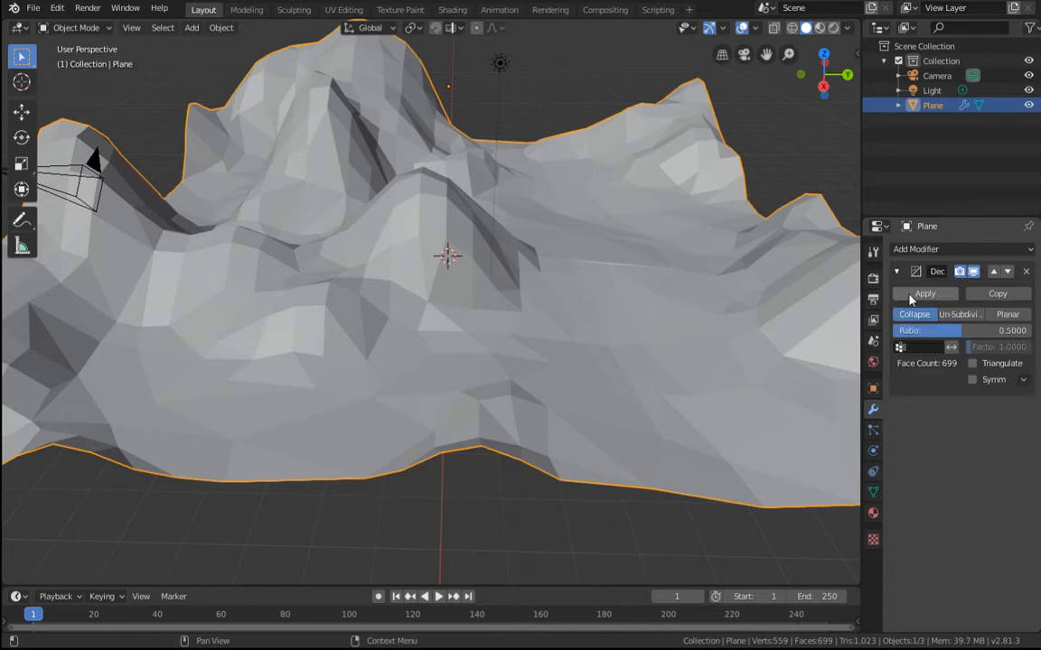
Step: Apply the terrain's Decimate modifier and add a Catmull-Clark Subdivision Surface modifier with 3 viewport subdivisions
click(910, 297)
middle_drag(637, 305, 558, 360)
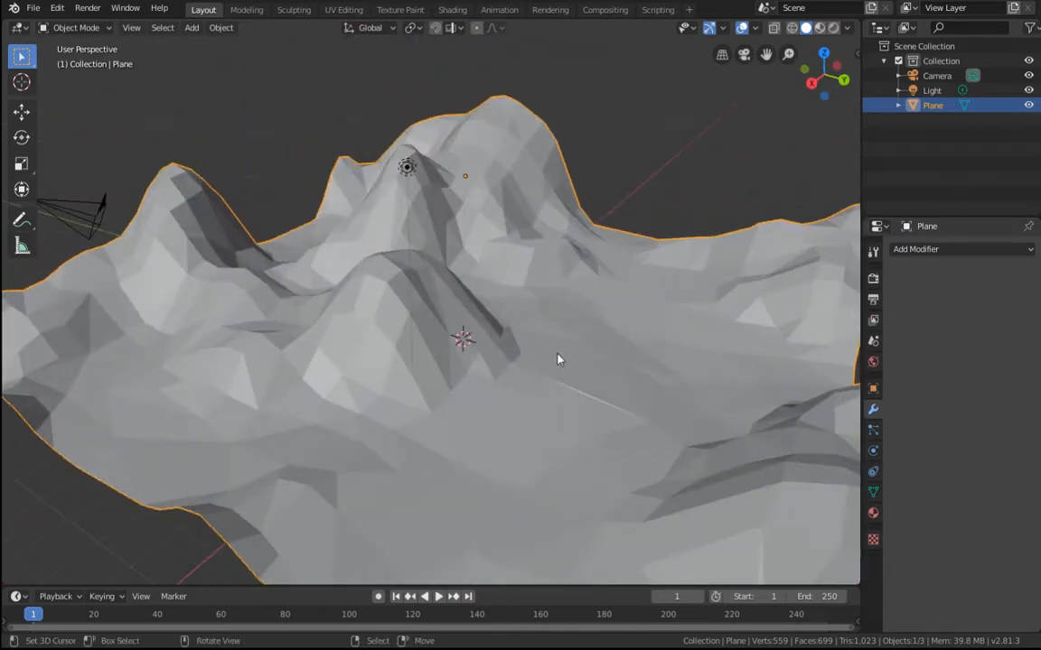
click(926, 250)
click(765, 494)
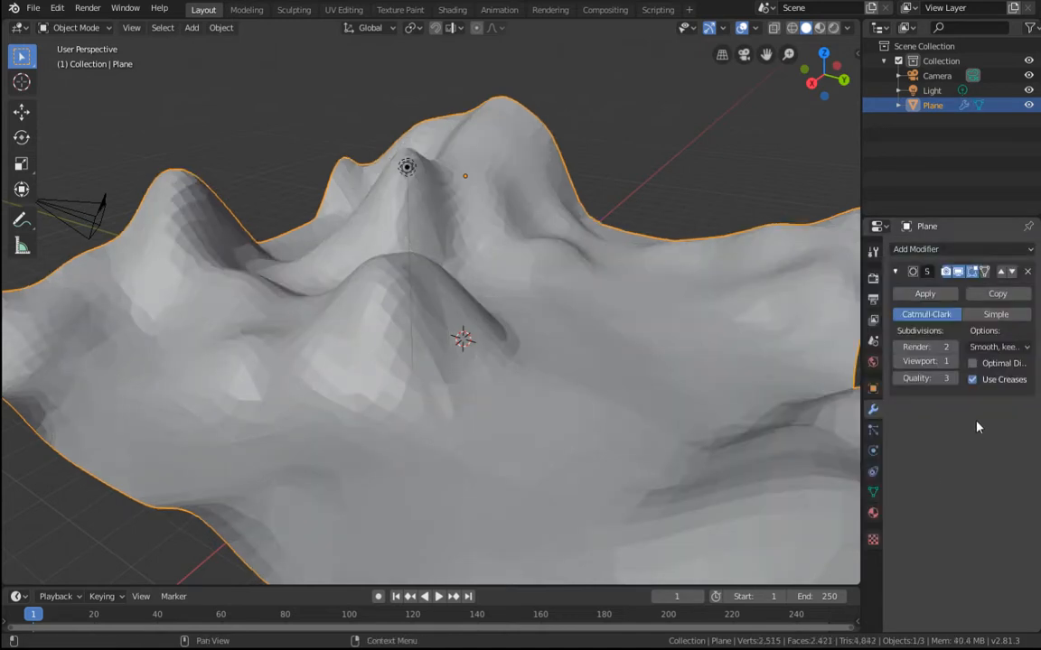
click(956, 363)
click(956, 362)
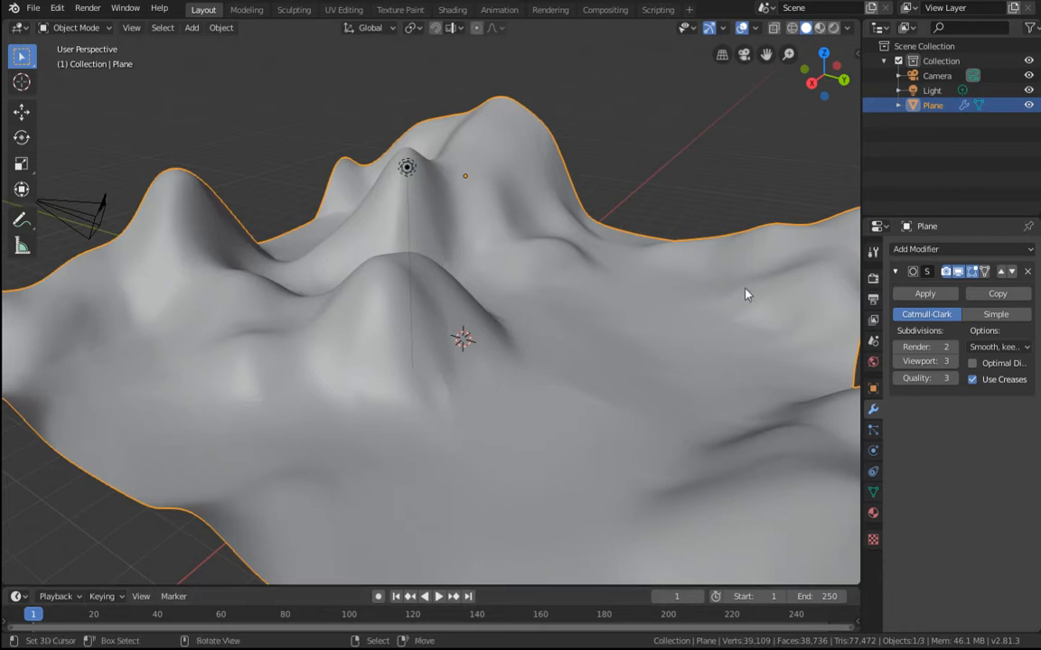
Step: Apply the Subdivision Surface modifier and add a Displace modifier with a new texture to the terrain
click(923, 297)
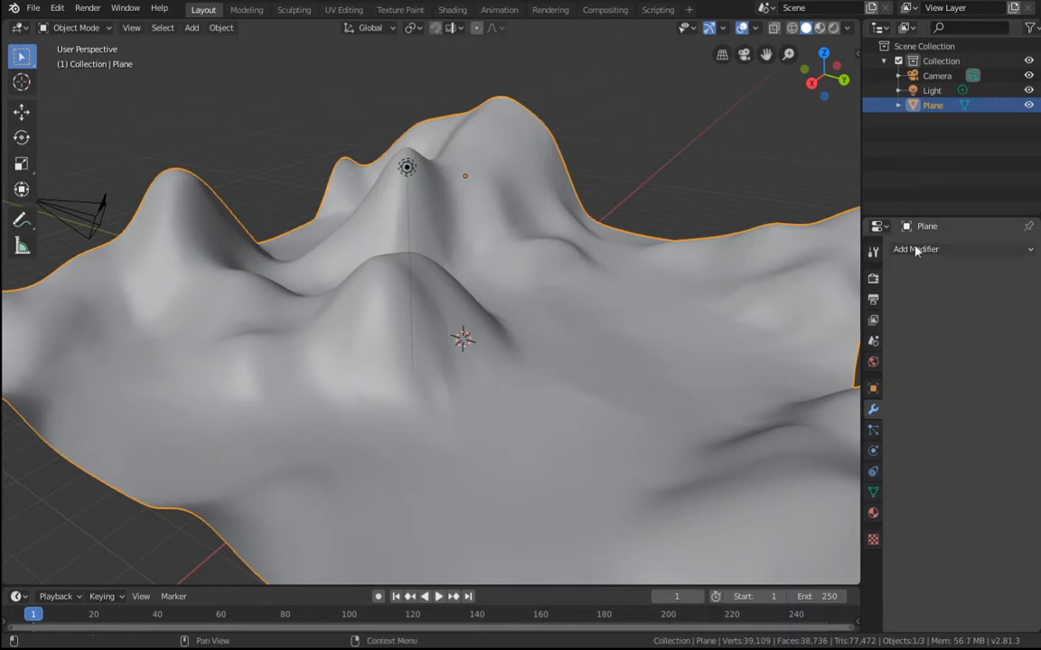
click(922, 251)
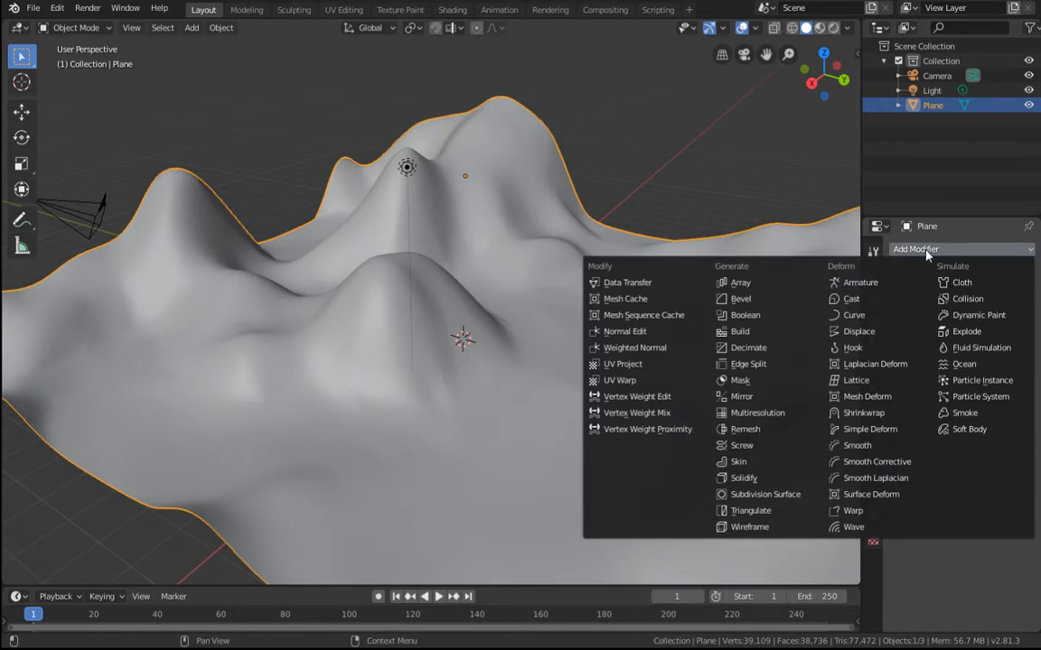
click(893, 331)
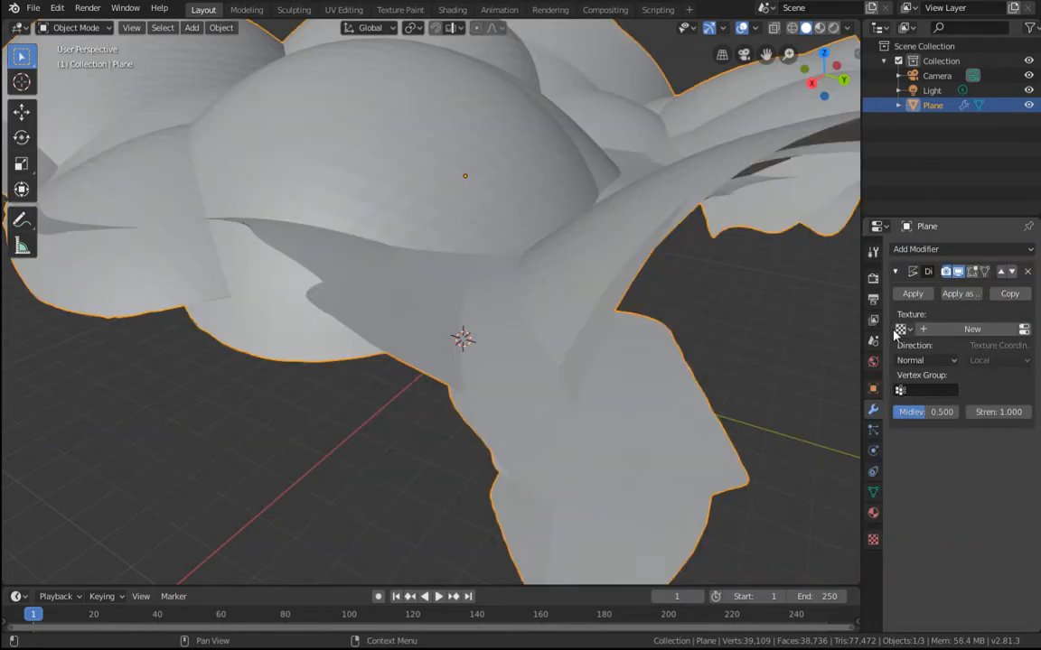
click(973, 330)
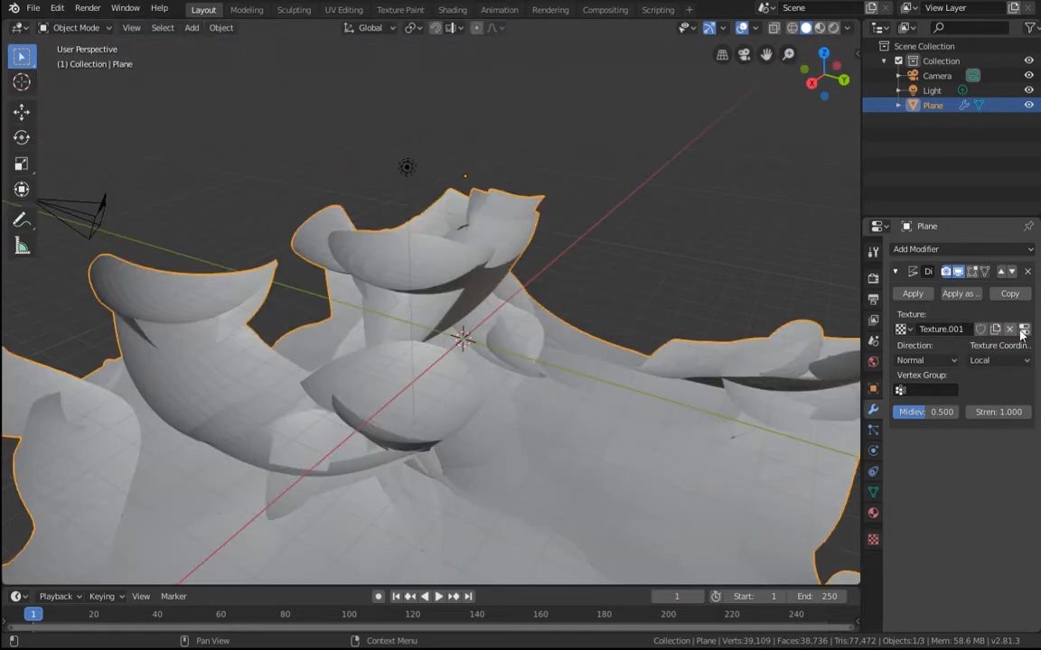
Step: Change the new displacement texture's type to Clouds and set its size to 0.05
click(1024, 330)
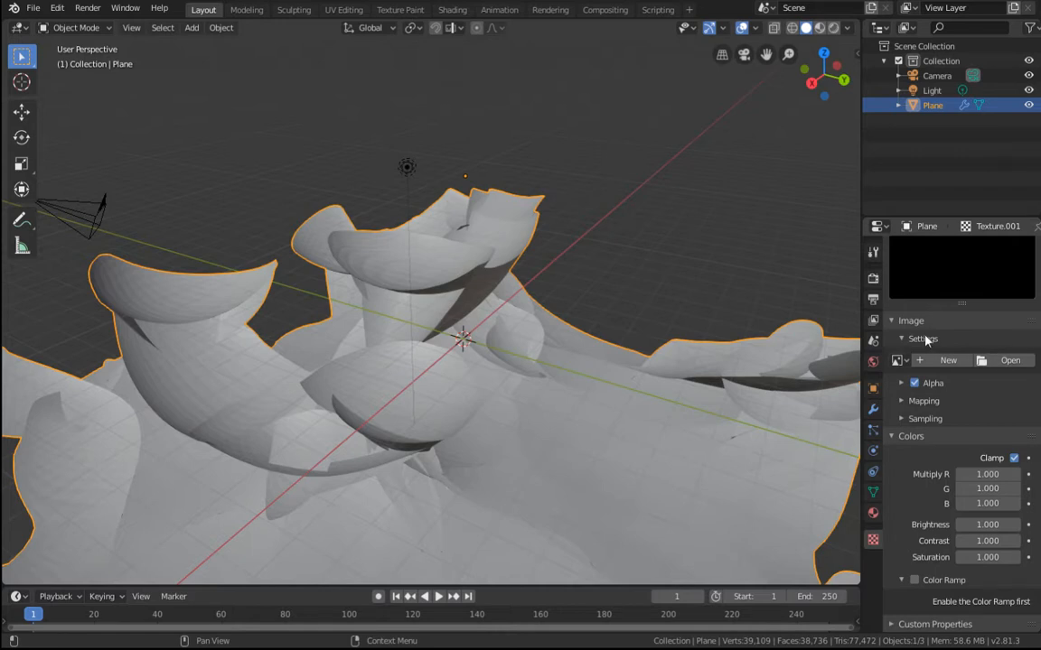
scroll(1001, 401, up, 4)
click(956, 299)
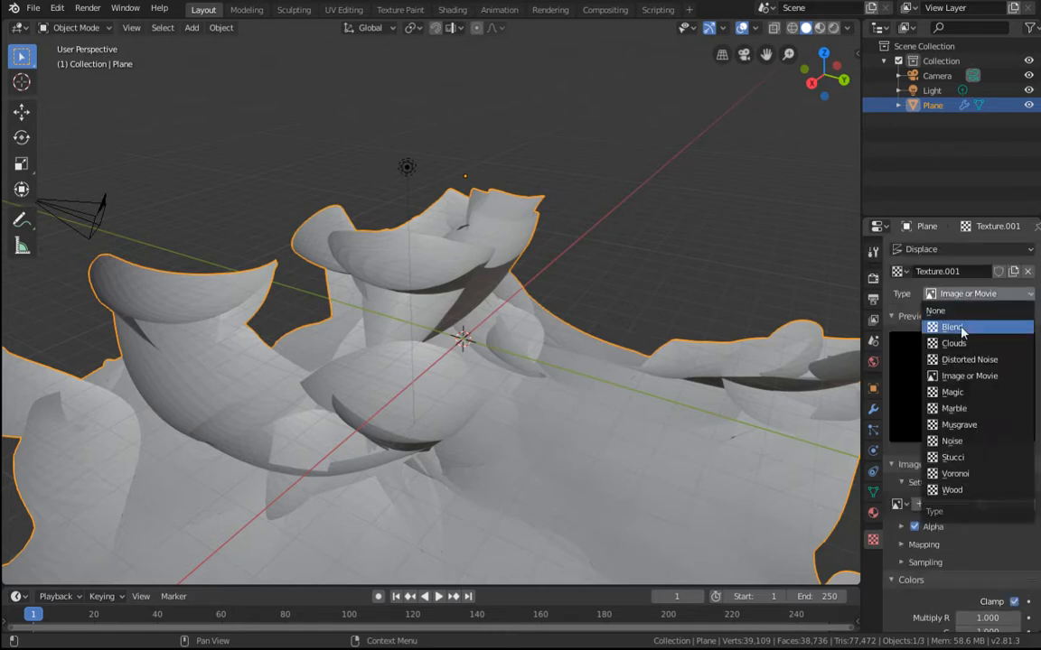
click(926, 329)
scroll(991, 461, down, 3)
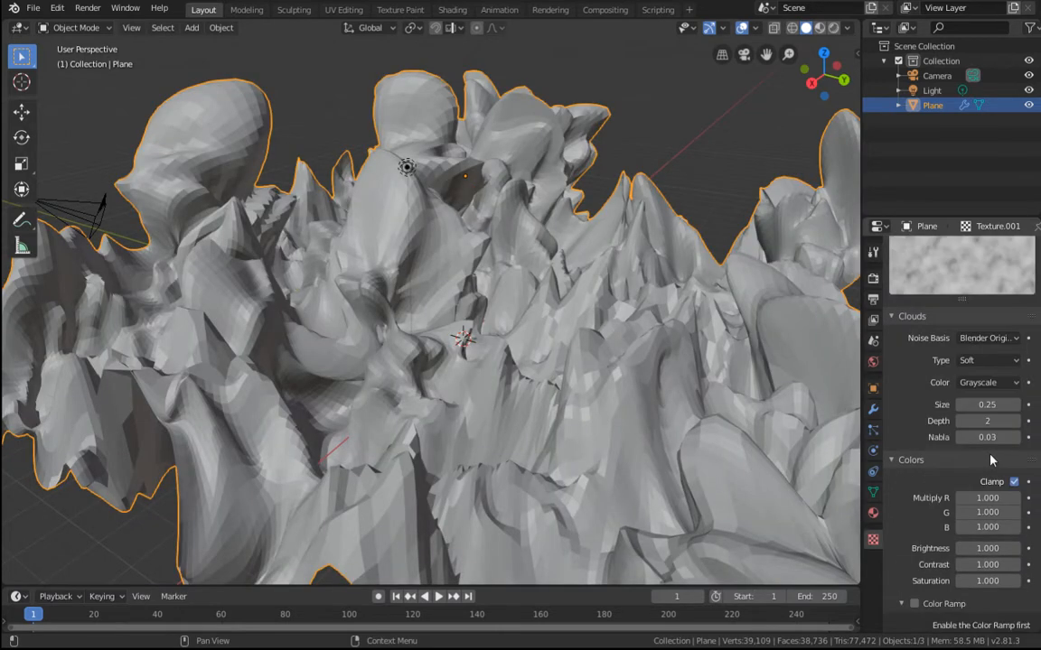
click(986, 405)
text(0.0)
key(Return)
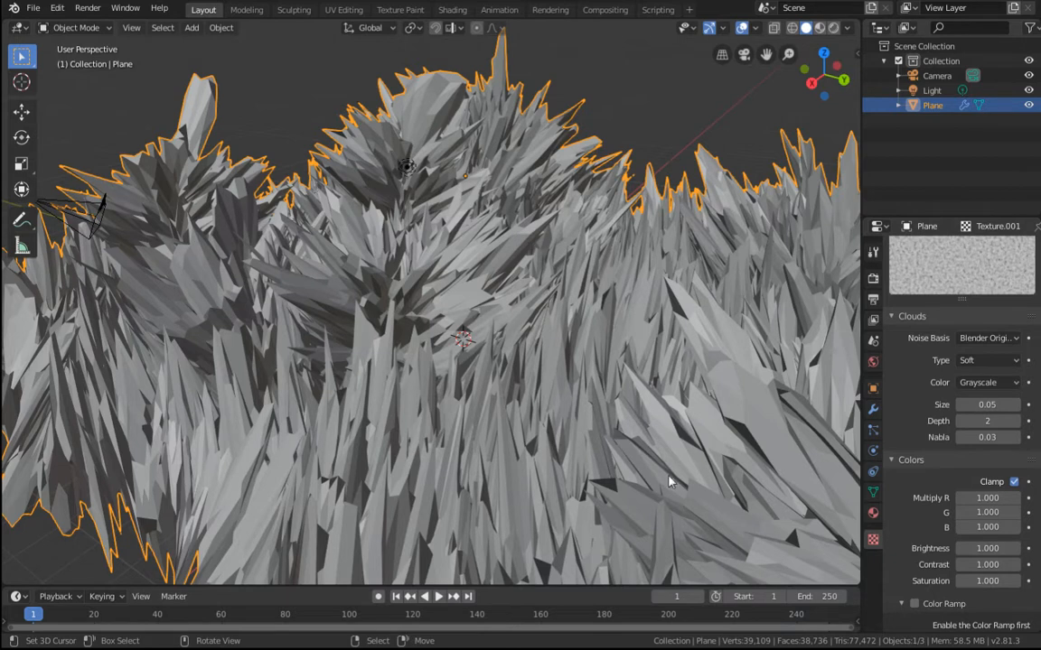
Step: Try Displace modifier strengths of 0.2 and 0.01 on the terrain
click(872, 409)
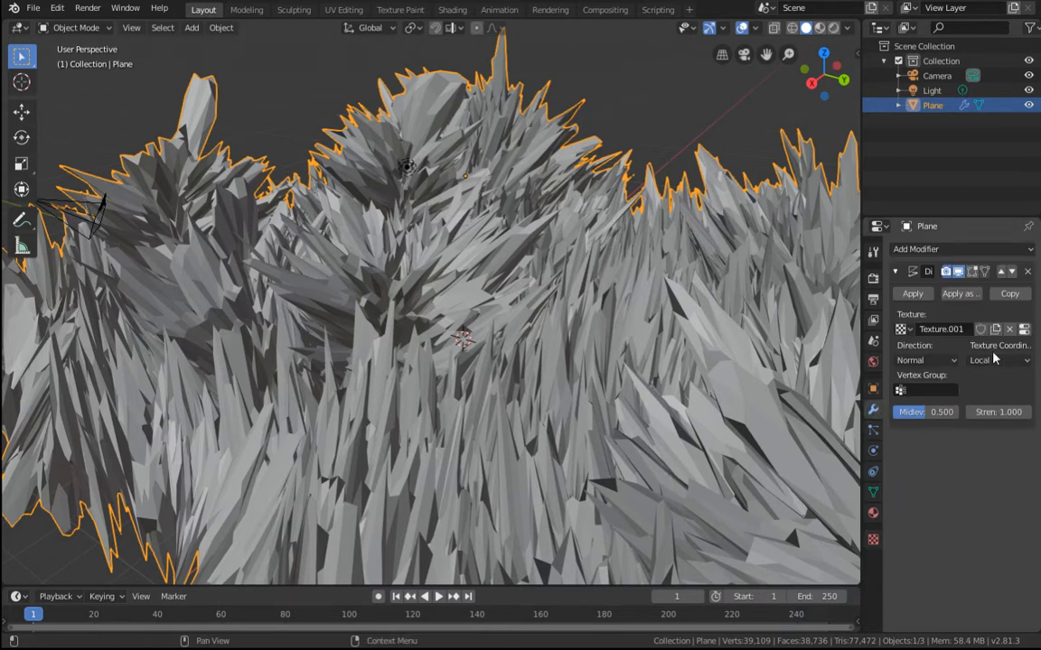
click(1008, 412)
text(0.2)
key(Return)
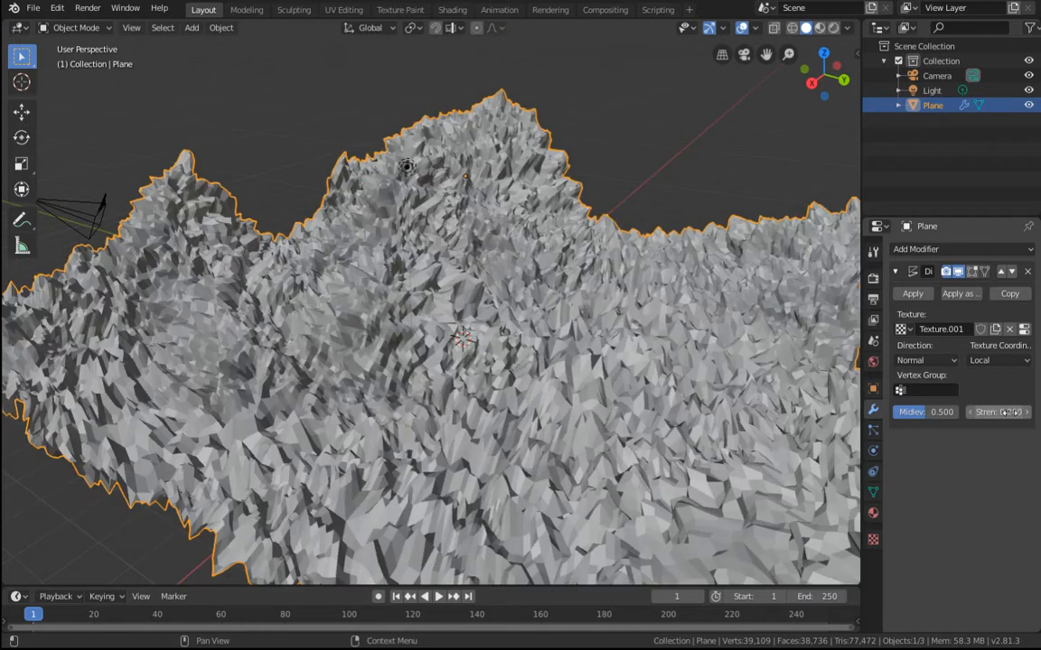
click(1002, 411)
text(0.01)
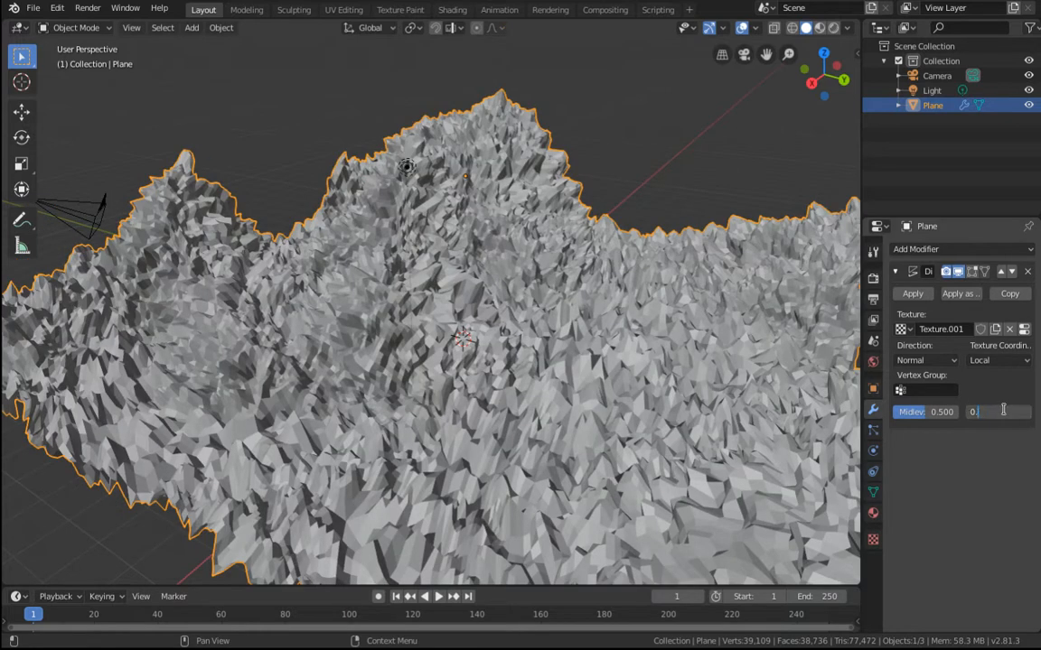
key(Return)
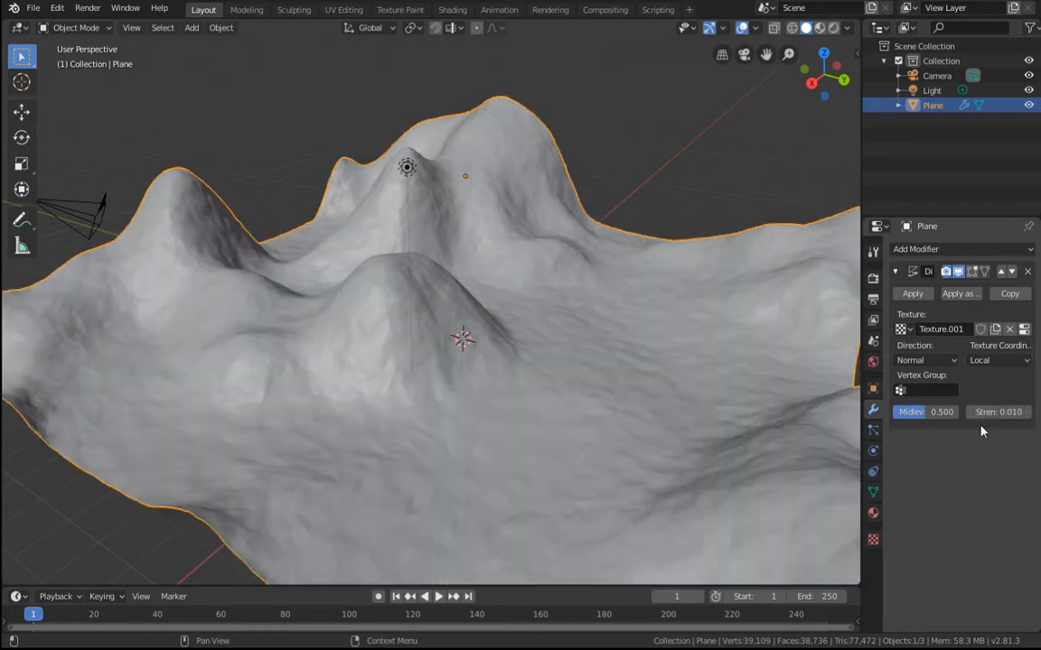
Step: Try a Displace strength of 0.02 and examine the rock detail on the mountains up close
click(1001, 411)
click(1001, 412)
key(BackSpace)
text(2)
key(Return)
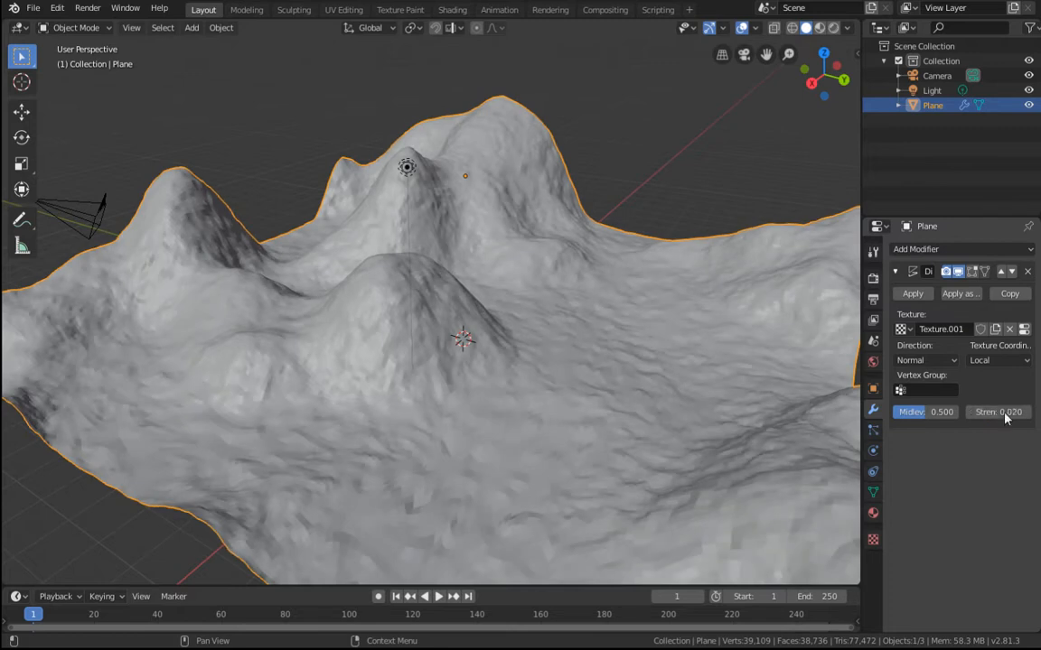
scroll(659, 392, up, 2)
middle_drag(659, 392, 700, 407)
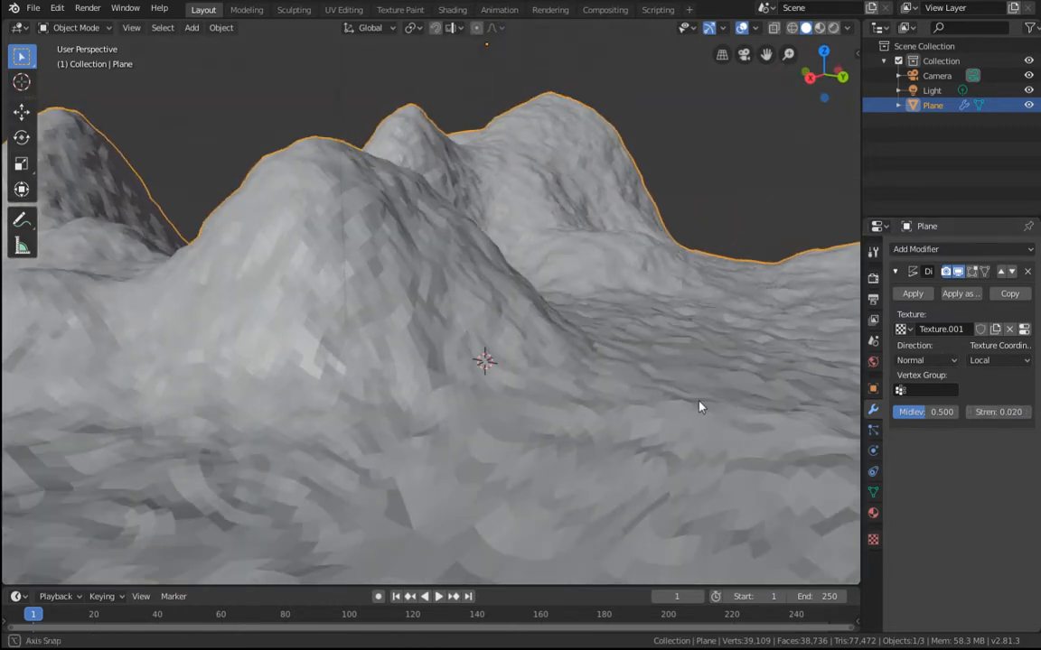
Step: Set the Displace modifier's strength to 0.03 and apply the modifier to the terrain
click(997, 412)
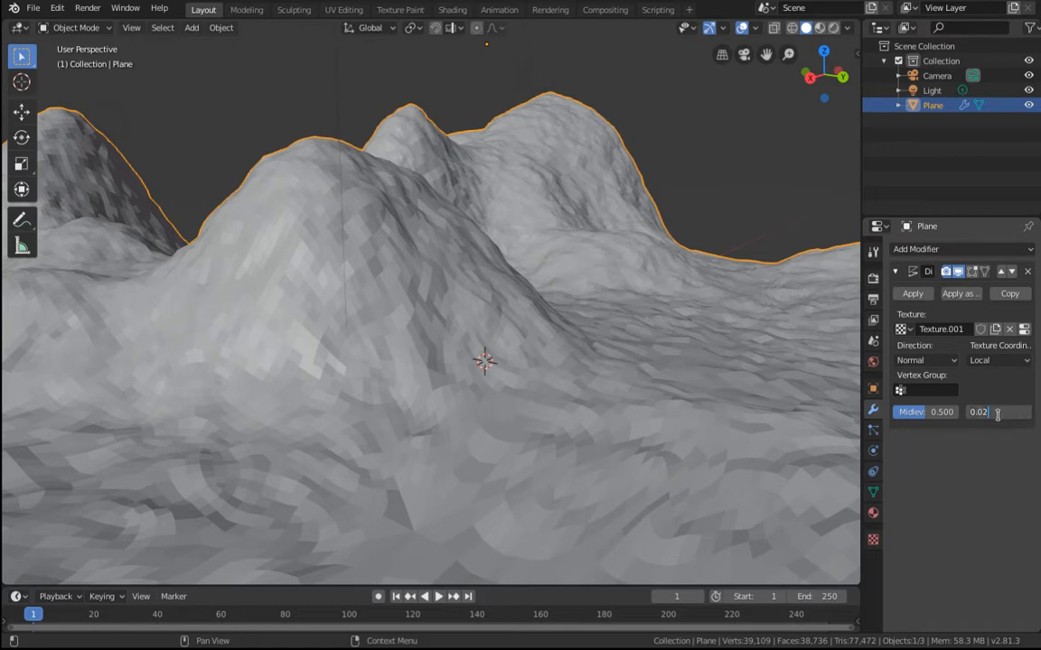
key(BackSpace)
text(3)
key(Return)
scroll(542, 302, down, 5)
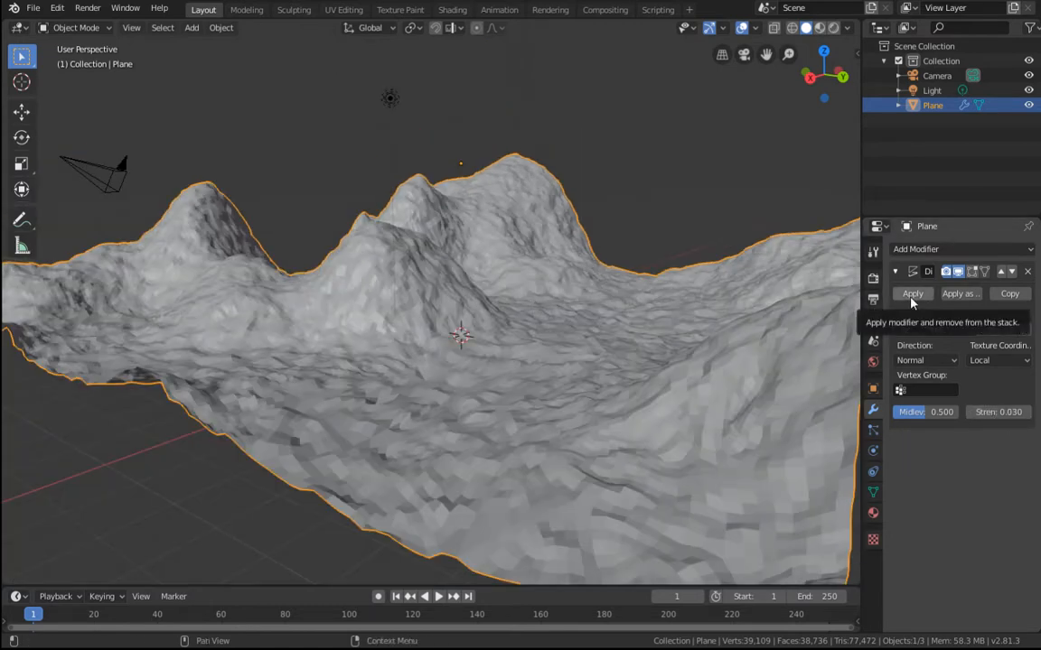
click(912, 295)
Step: Add a Decimate modifier in Collapse mode with a ratio of about 0.6 to the terrain and apply it
middle_drag(559, 276, 678, 440)
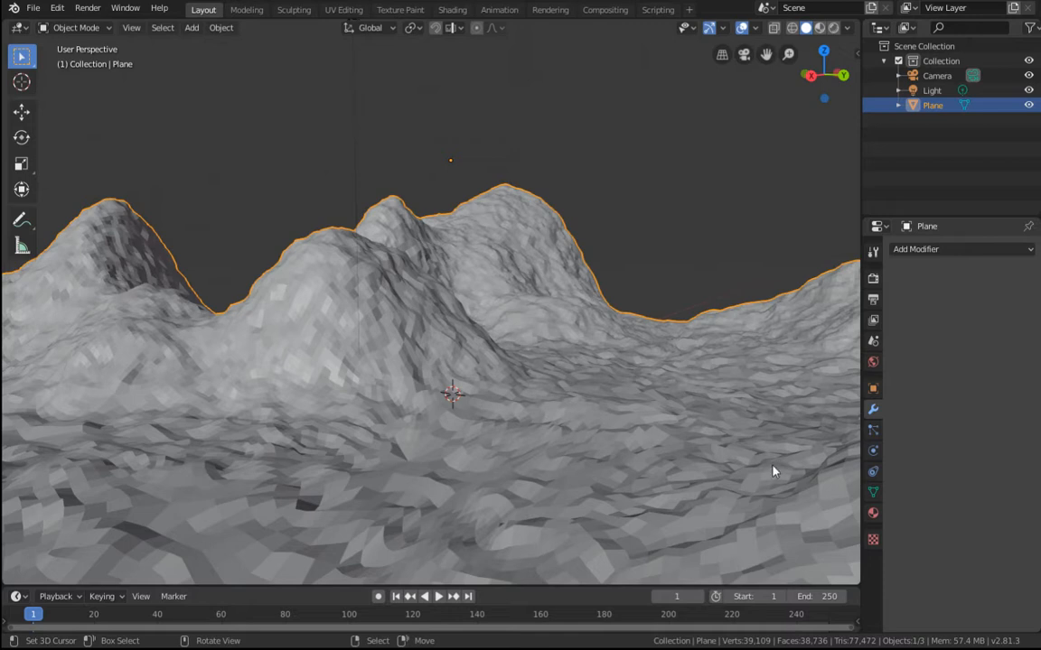
click(953, 249)
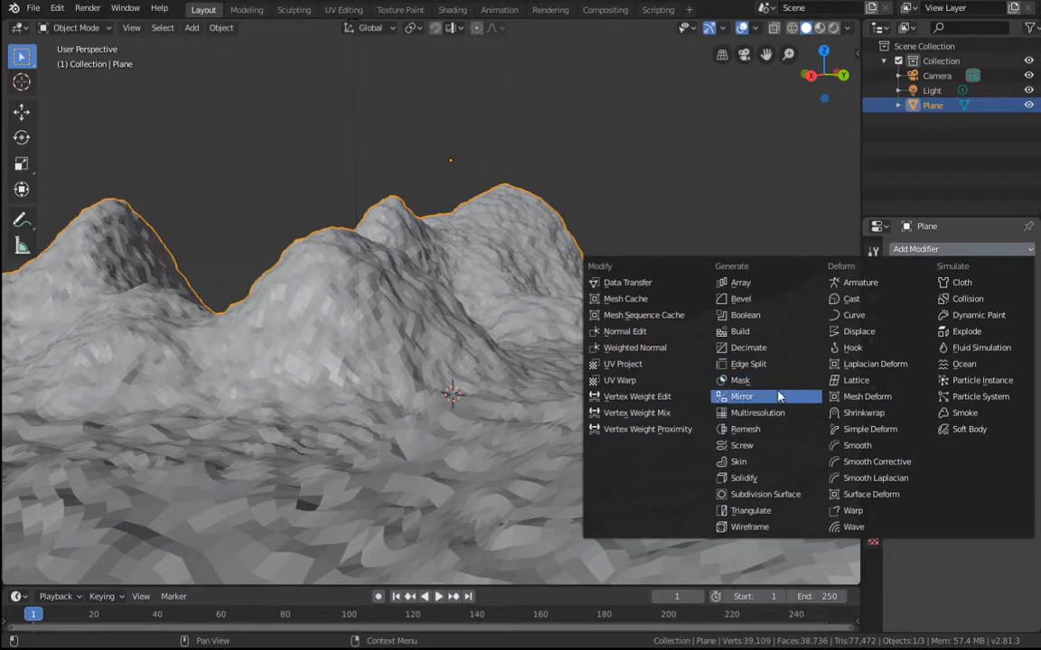
click(784, 355)
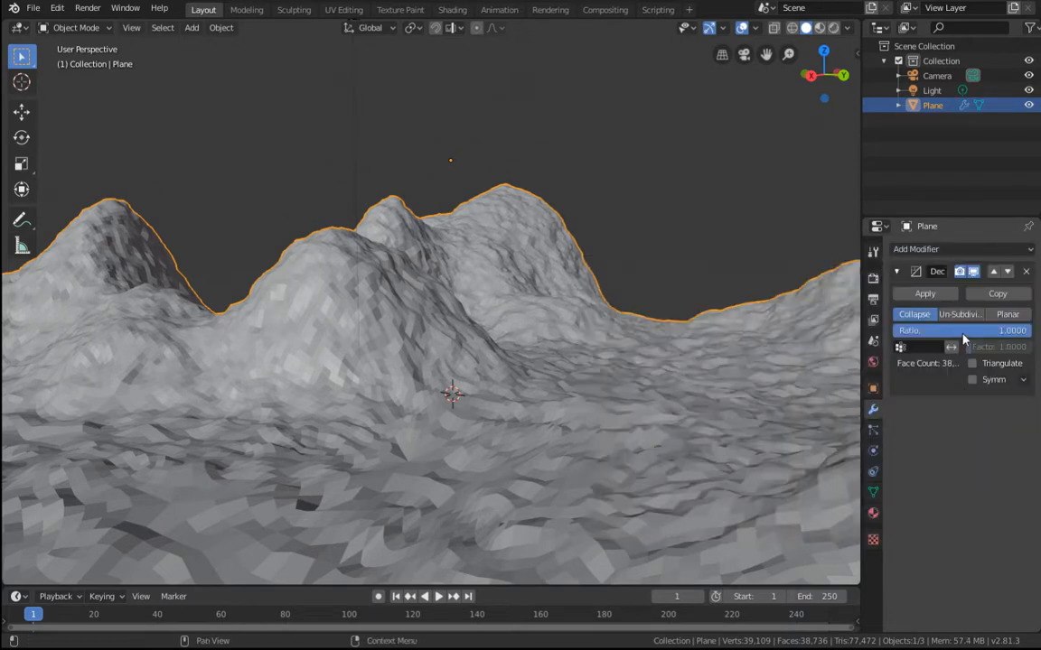
drag(1019, 331, 976, 330)
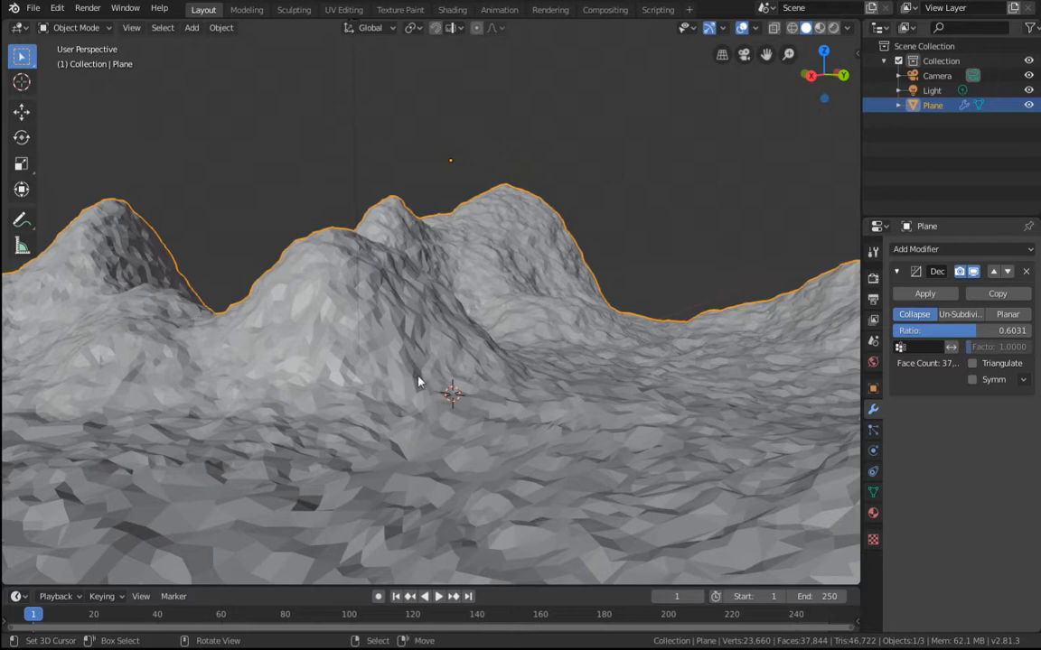
click(924, 295)
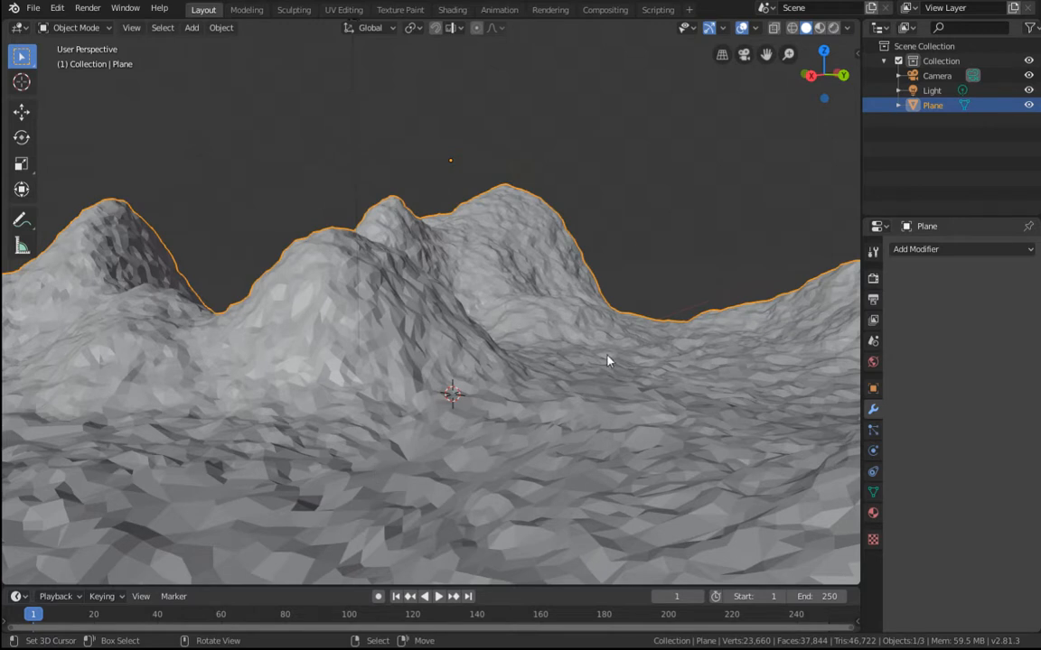
Step: Bring up the add-on's Erosion settings with UV-SPECTRUM collapsed, and choose Plane as the erosion mesh
key(n)
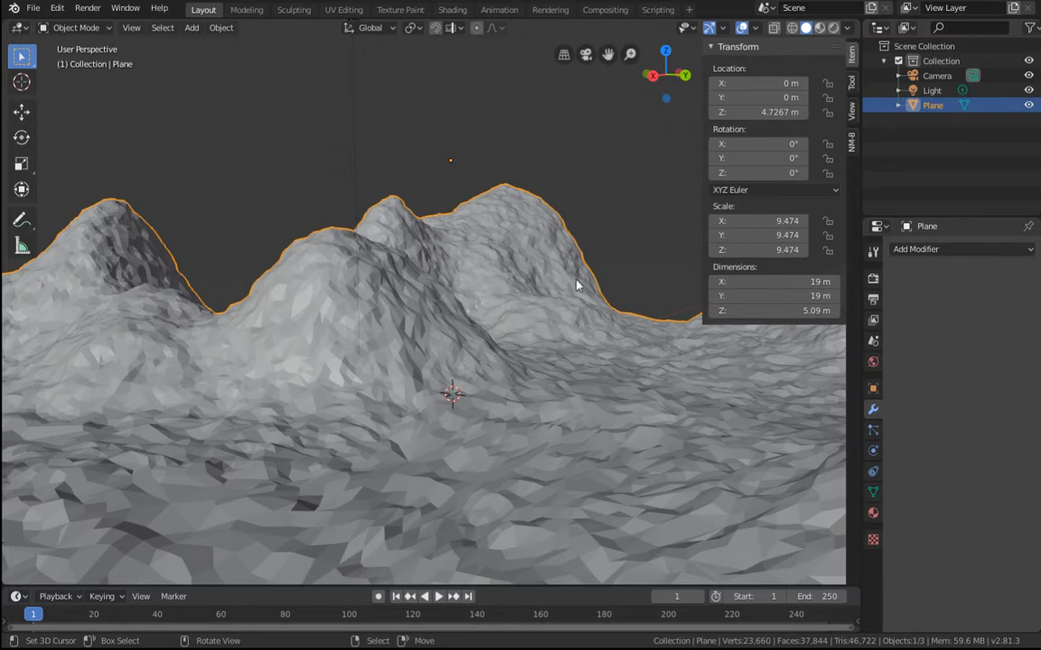
click(852, 142)
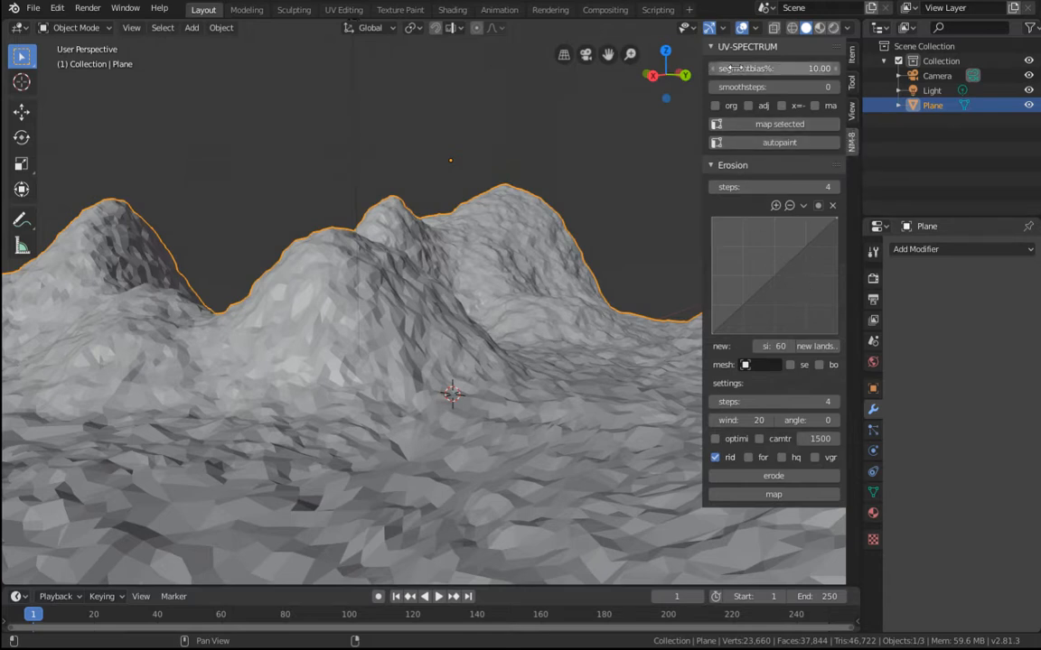
click(748, 46)
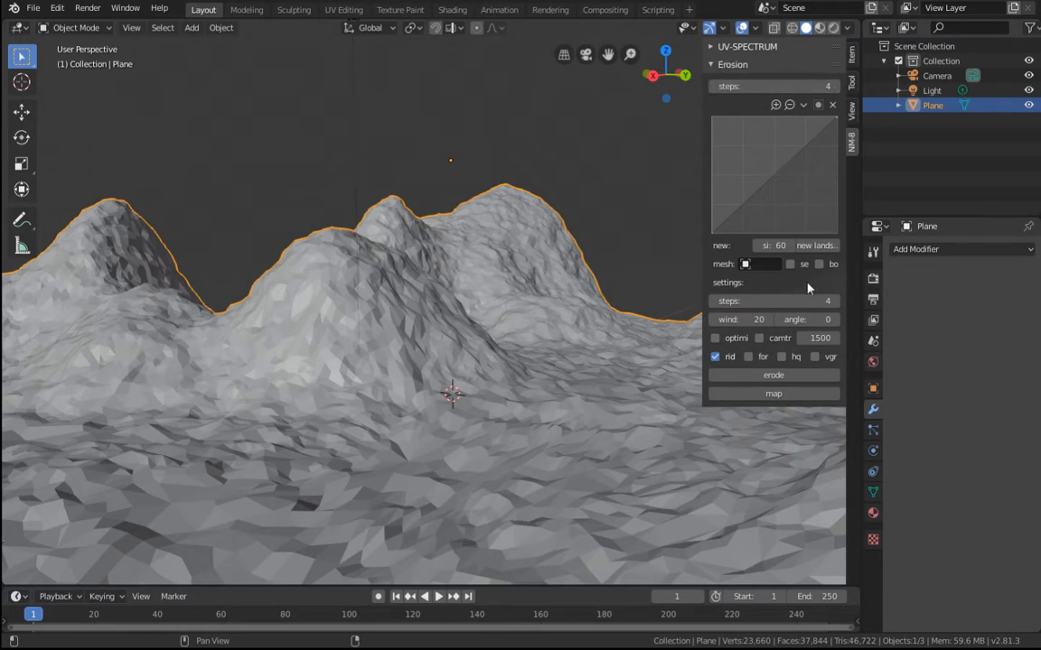
click(767, 264)
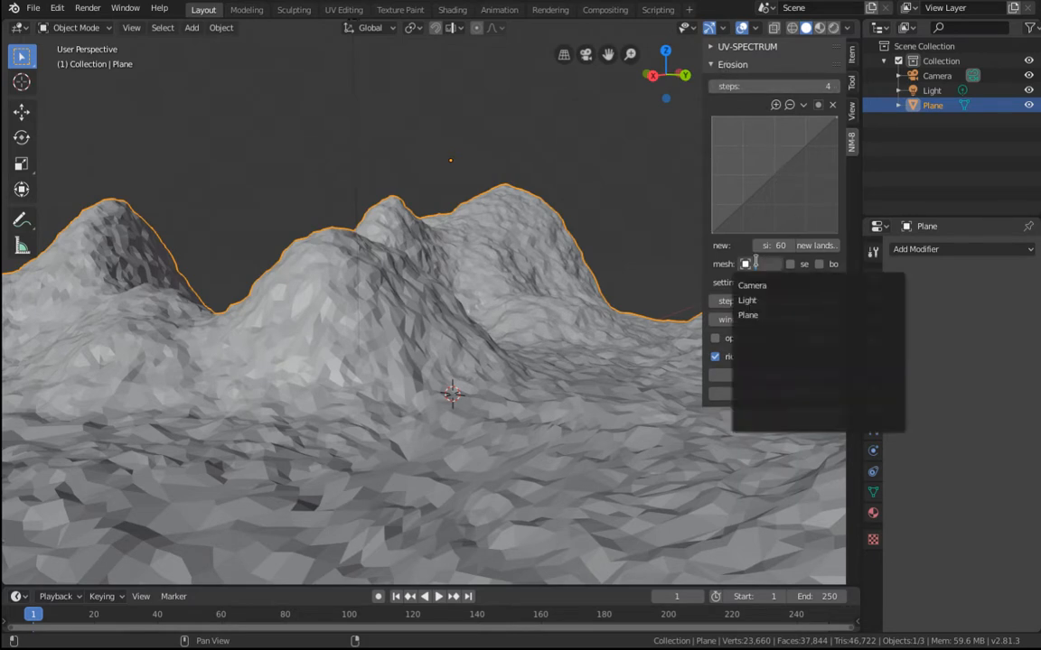
click(782, 316)
Step: Rename the terrain object to landscape and assign it as the mesh in the Erosion settings
double_click(931, 106)
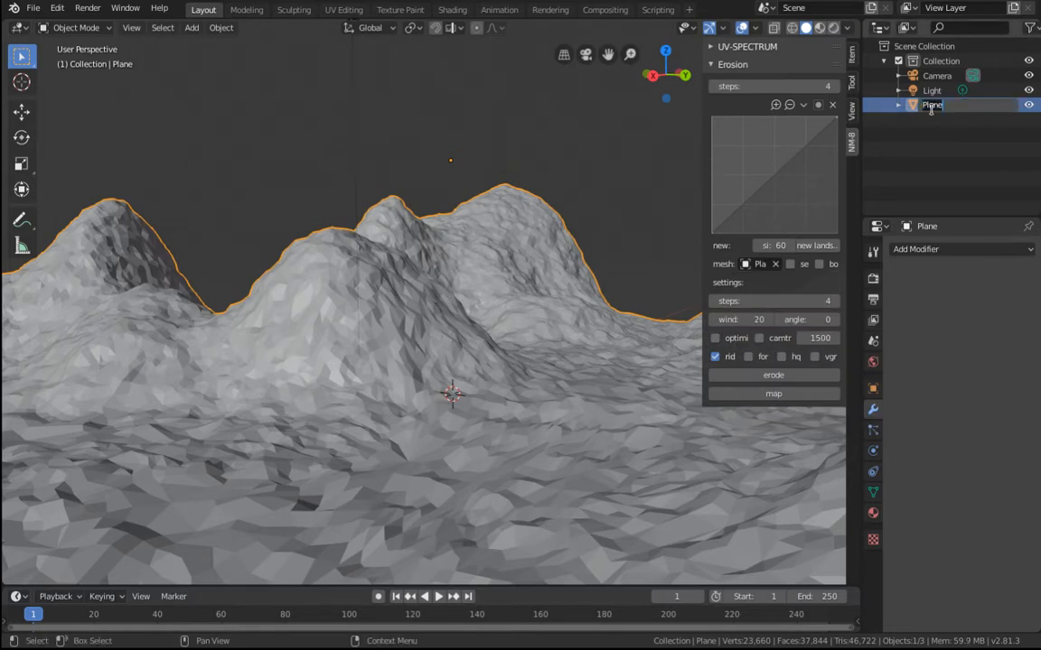
text(landscape)
key(Return)
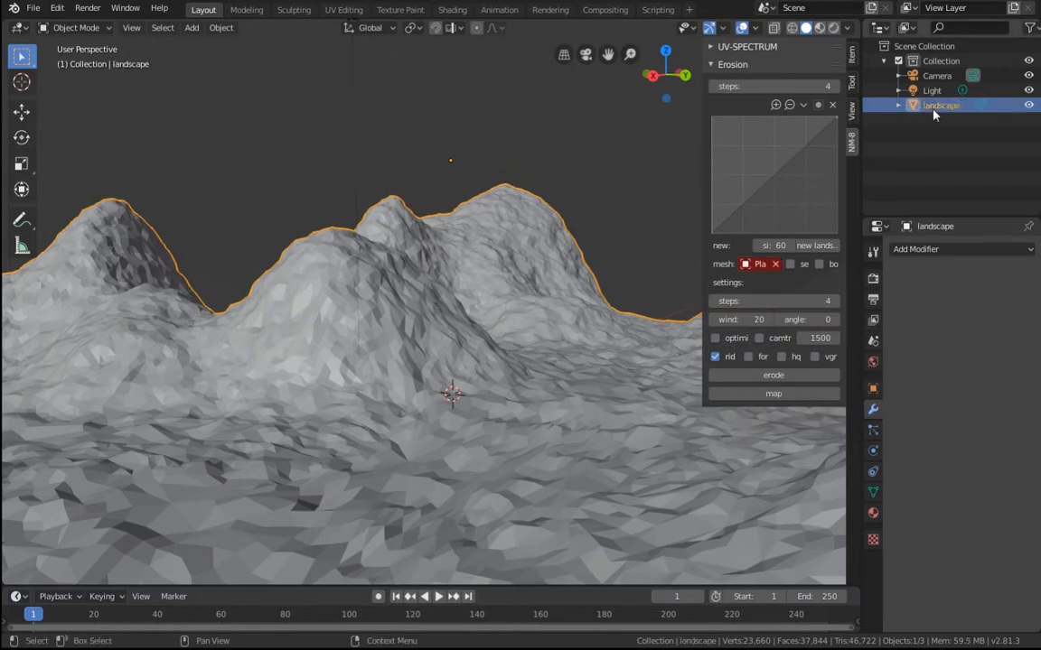
click(758, 265)
click(755, 300)
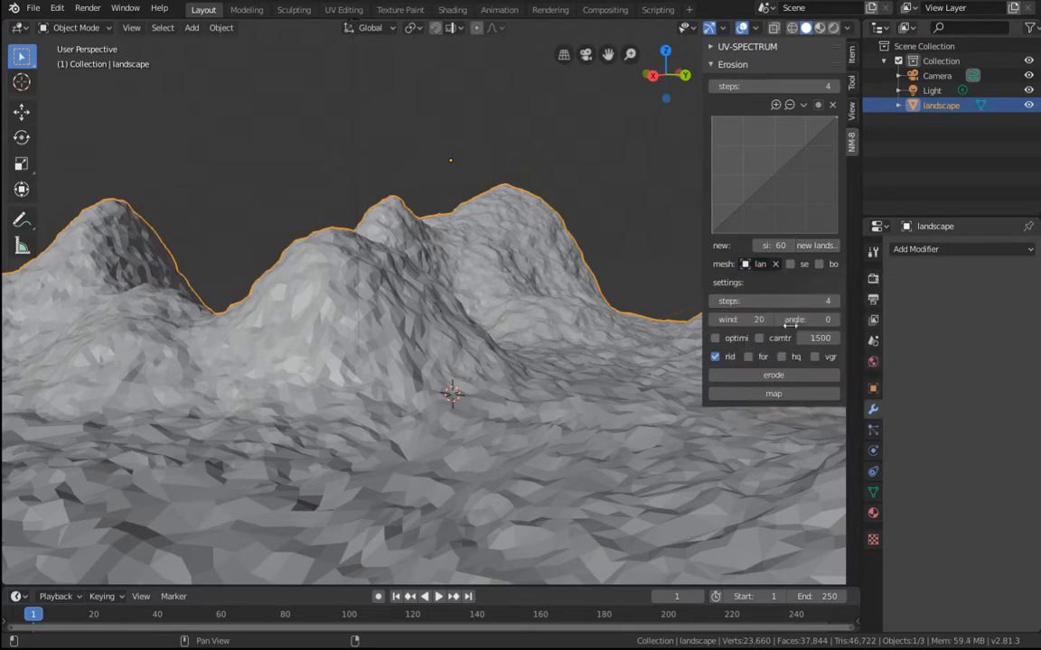
Step: Set the number of erosion steps for the landscape to 1
click(714, 302)
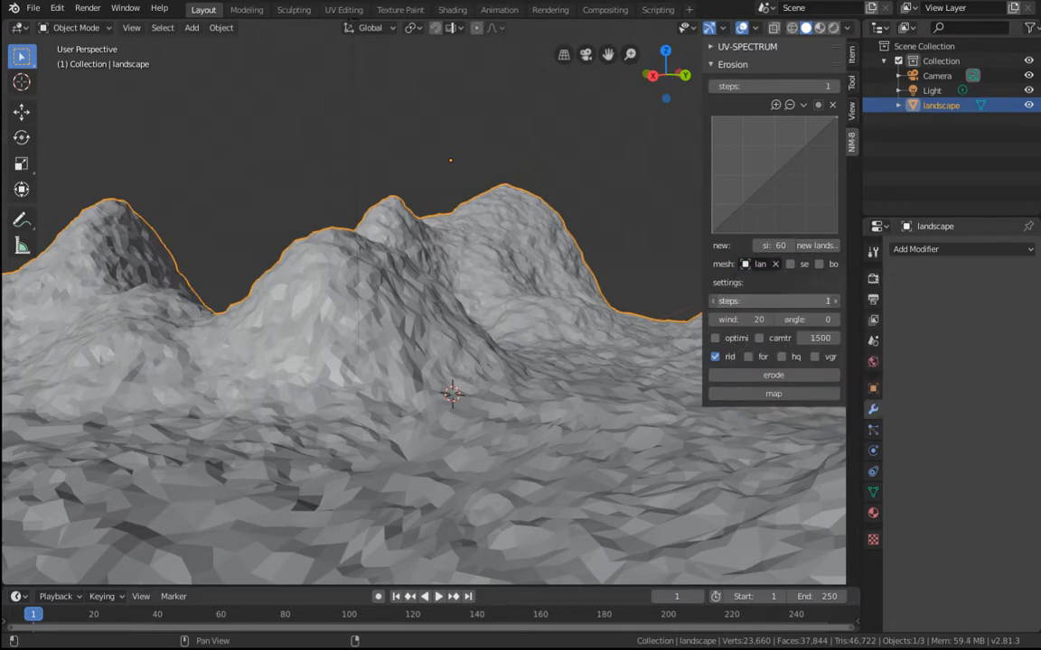
click(715, 304)
click(715, 302)
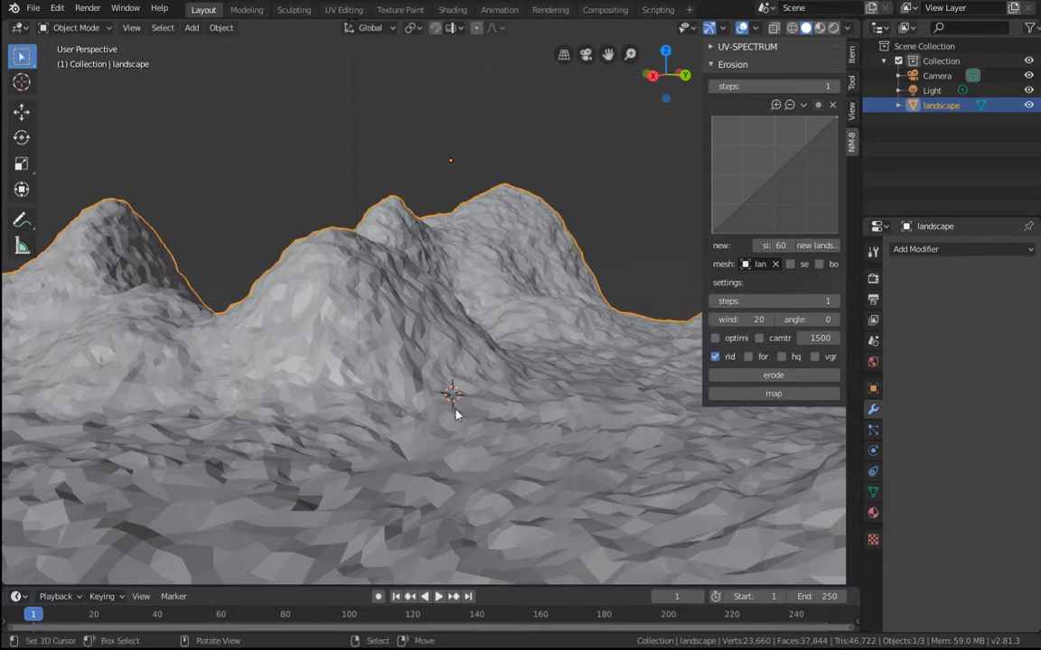
scroll(515, 397, down, 2)
scroll(515, 396, up, 2)
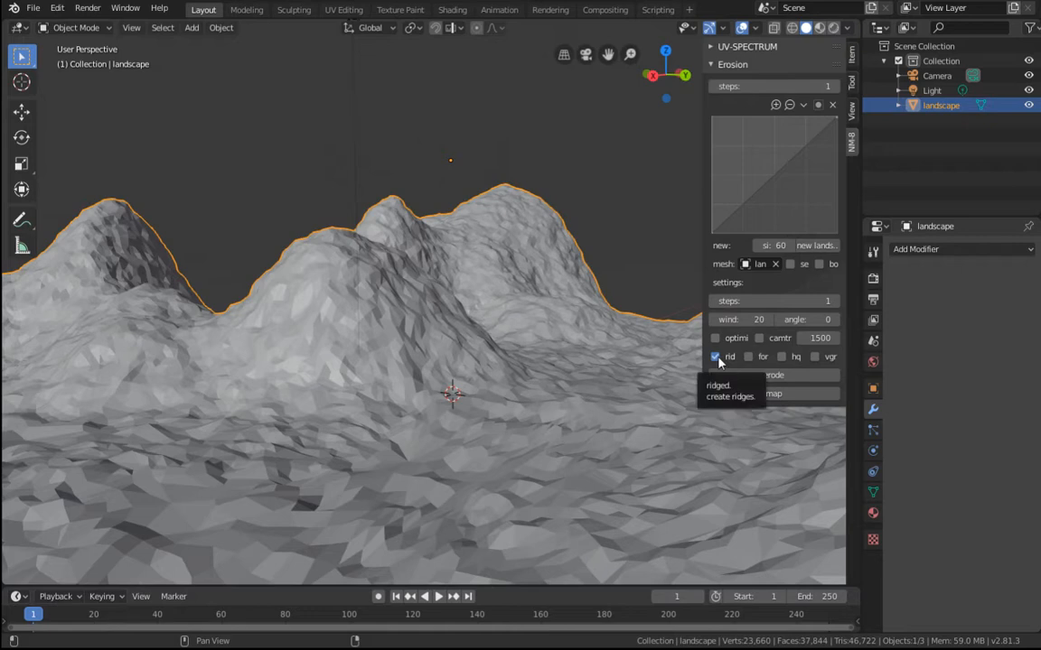
click(717, 358)
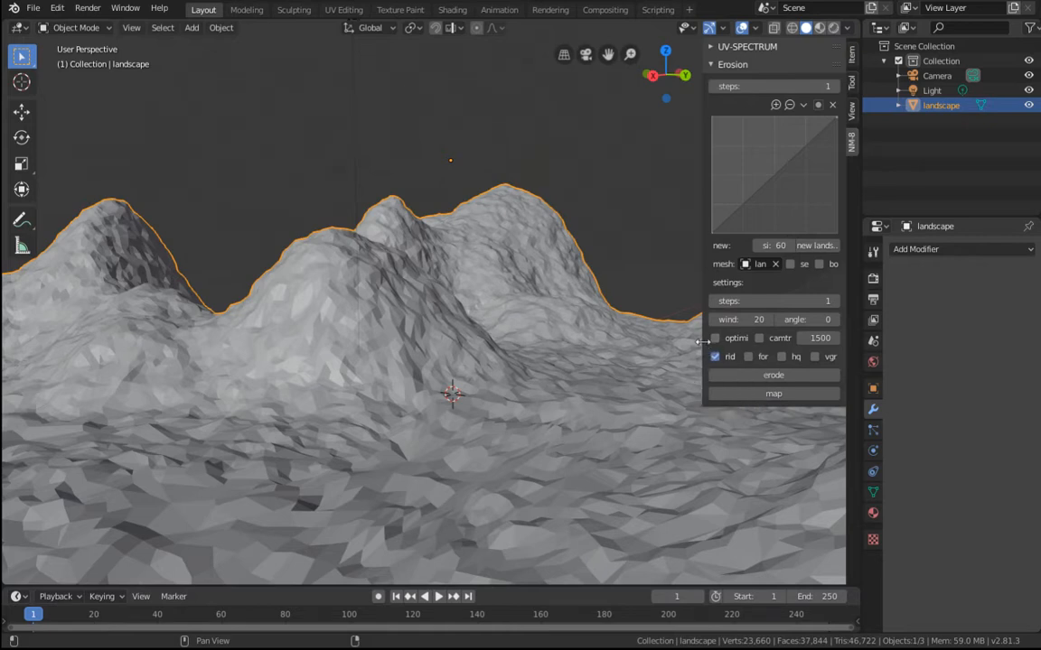
Step: Set the erosion wind to 0, widening the sidebar so the setting names are readable
drag(704, 343, 668, 342)
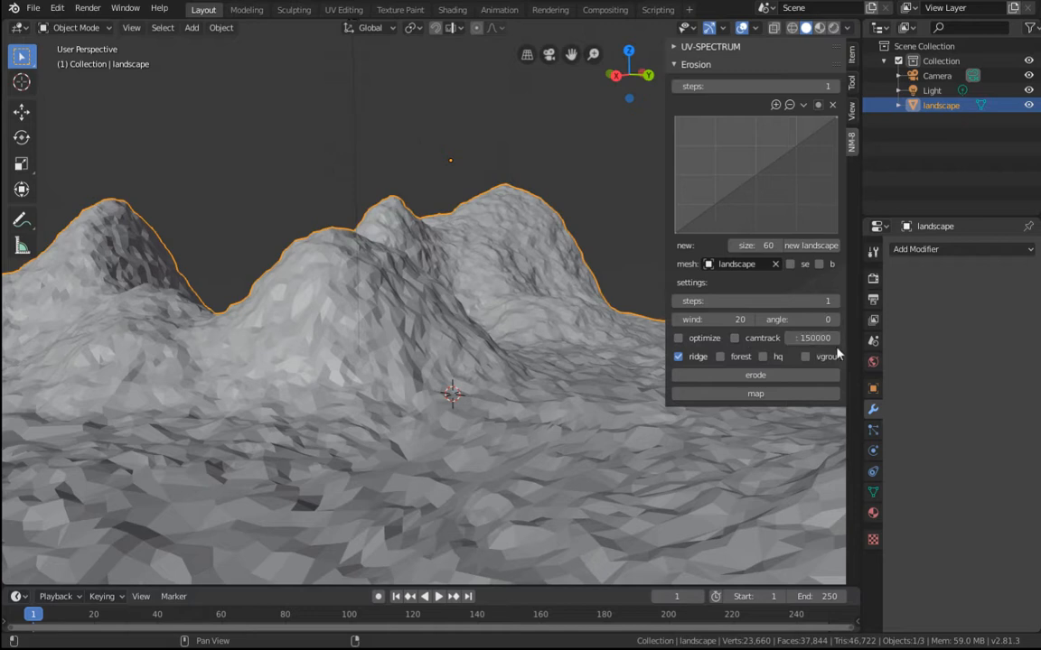
click(729, 319)
text(0)
key(Return)
drag(665, 284, 621, 283)
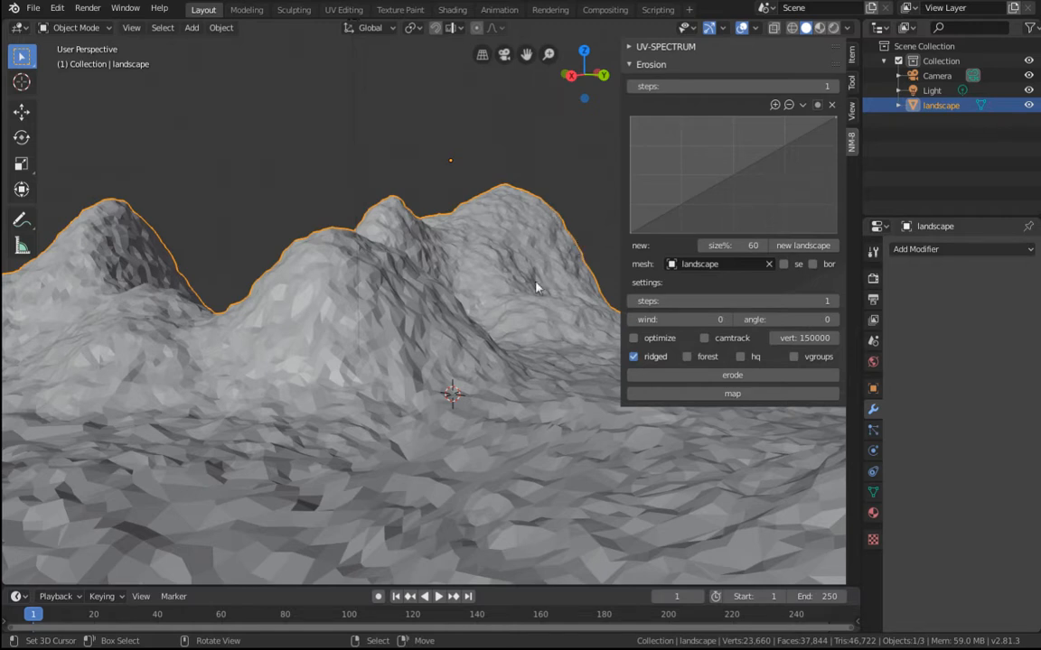
Step: Enable vgroups in the Erosion settings and erode the landscape twice
middle_drag(533, 283, 470, 427)
scroll(463, 367, down, 6)
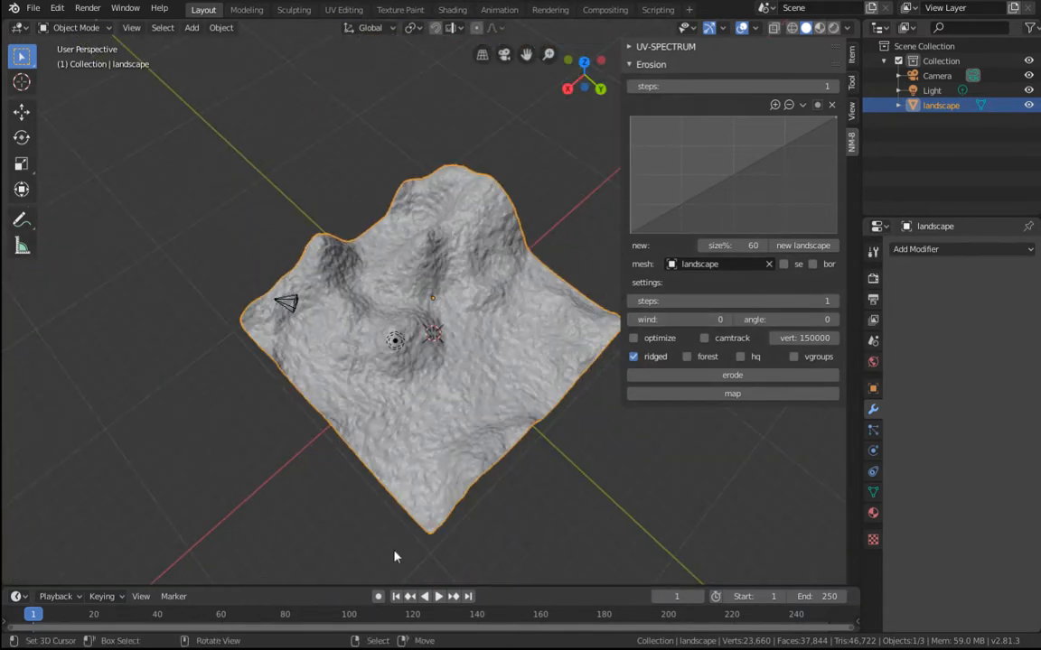
scroll(520, 420, up, 5)
middle_drag(432, 490, 351, 365)
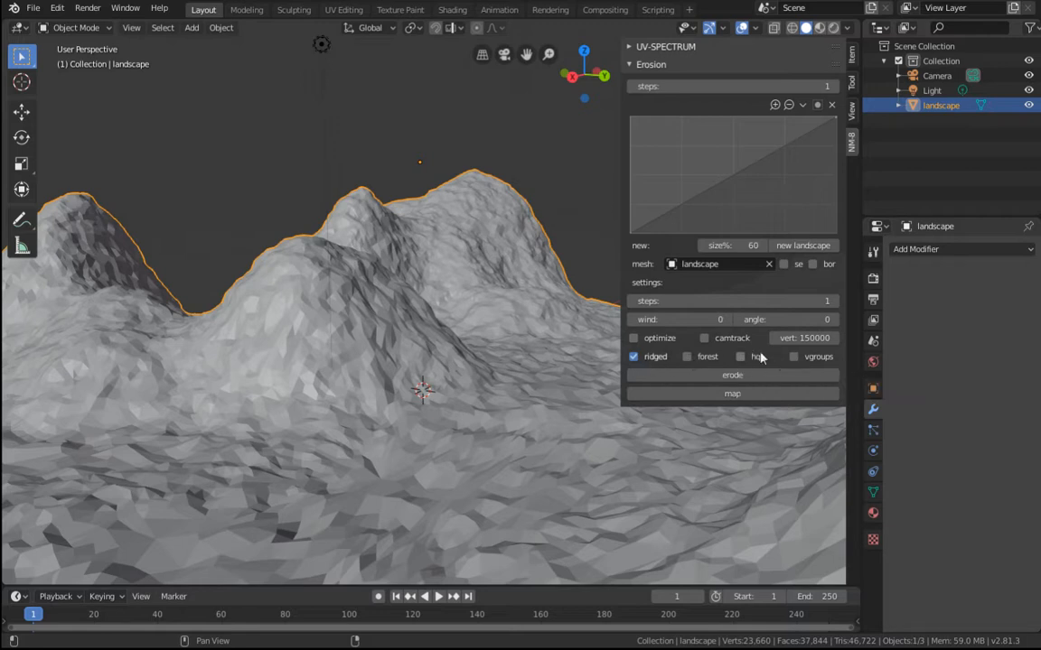
click(820, 359)
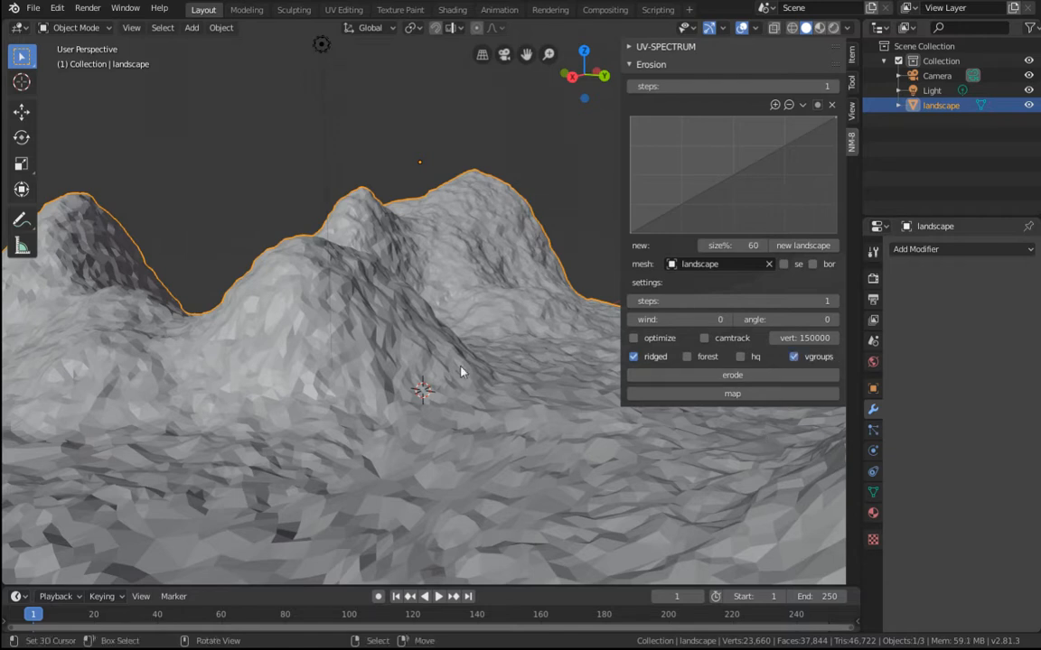
middle_drag(383, 404, 399, 404)
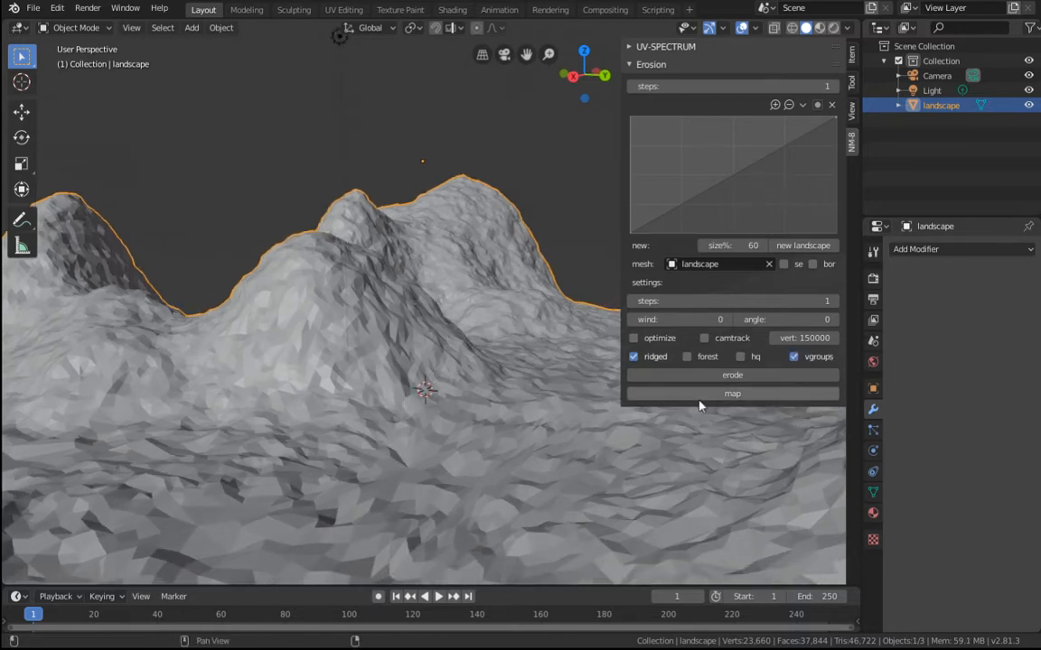
click(698, 376)
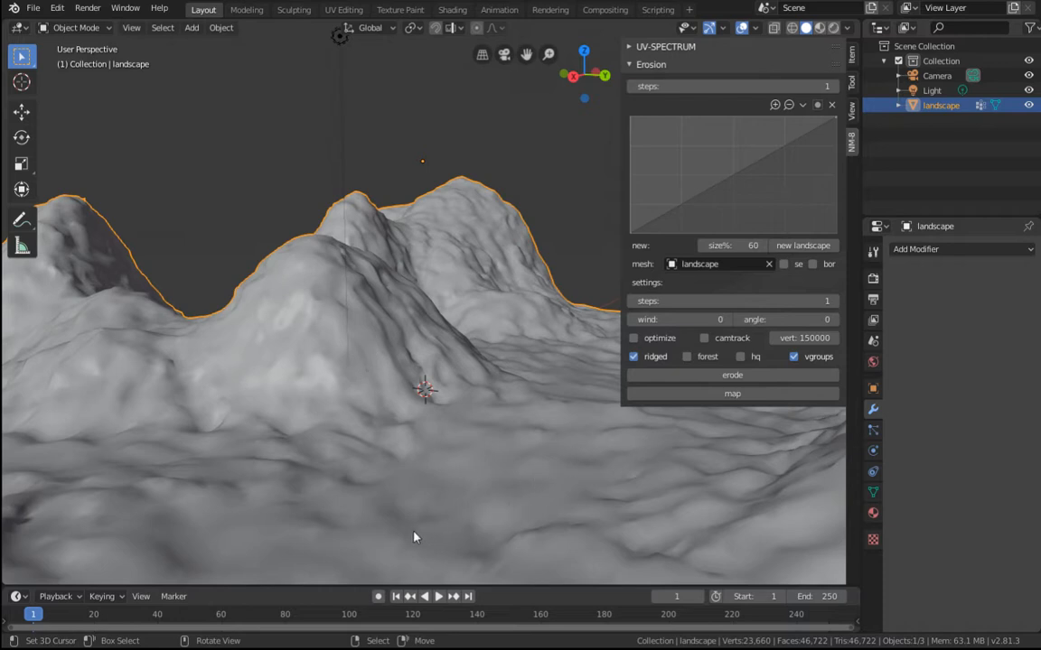
click(688, 377)
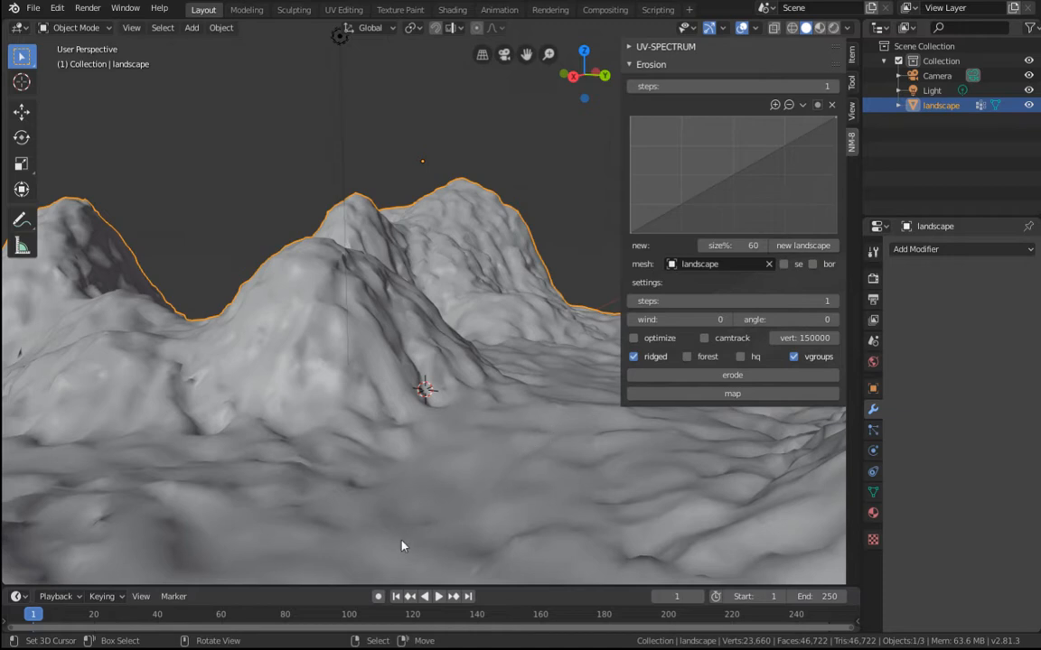
Step: Inspect the eroded slopes up close and hide the sidebar with the Erosion settings
shift+middle_drag(402, 545, 463, 572)
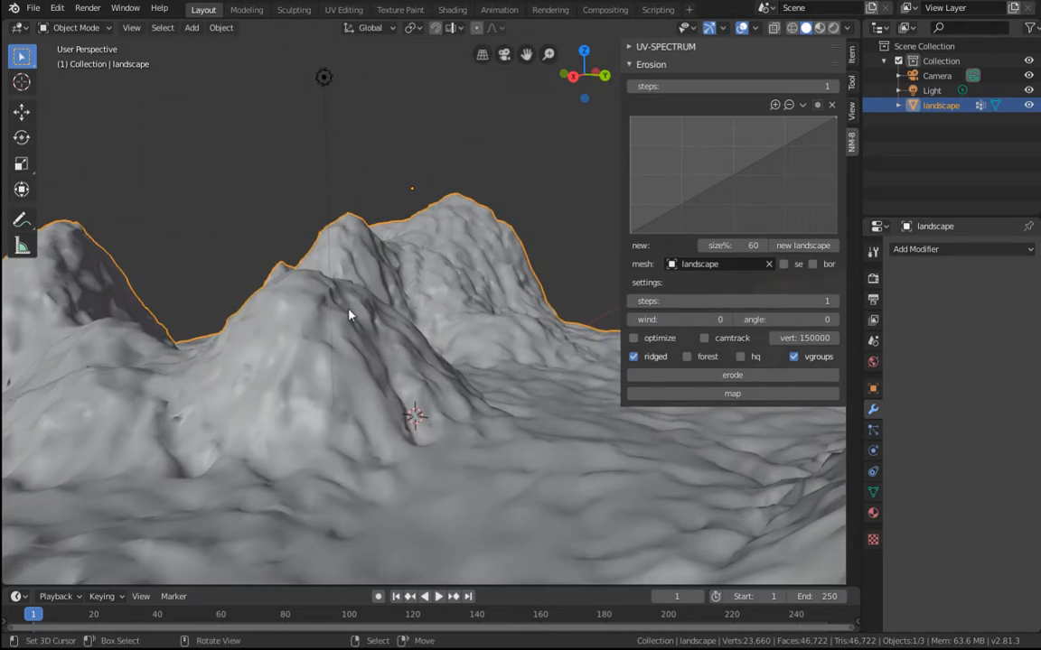
middle_drag(408, 388, 355, 352)
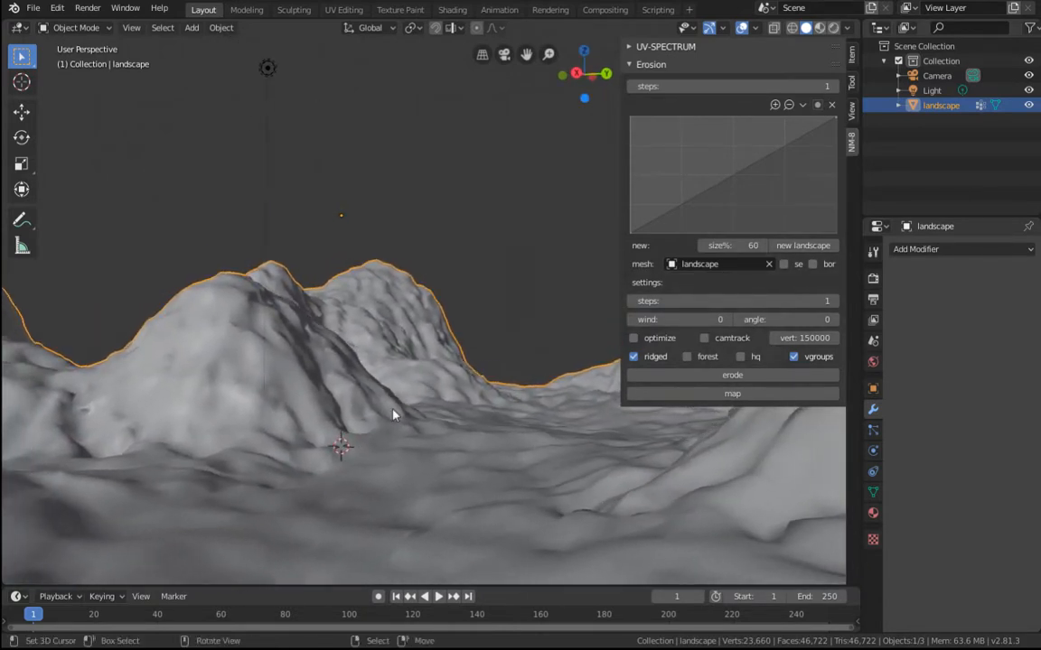
middle_drag(502, 446, 429, 468)
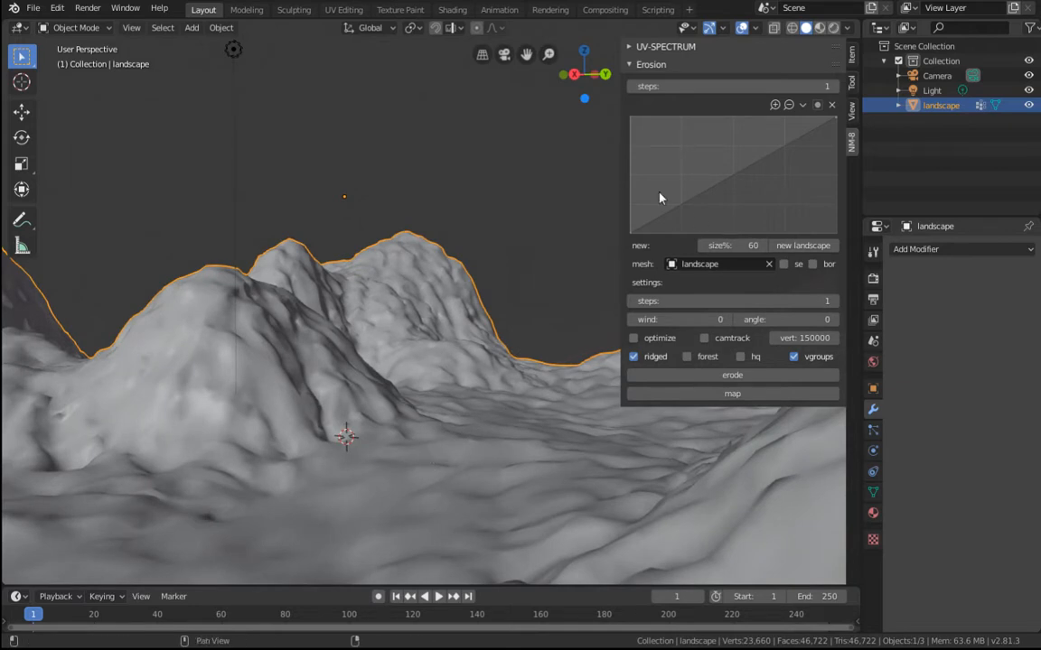
drag(621, 189, 884, 194)
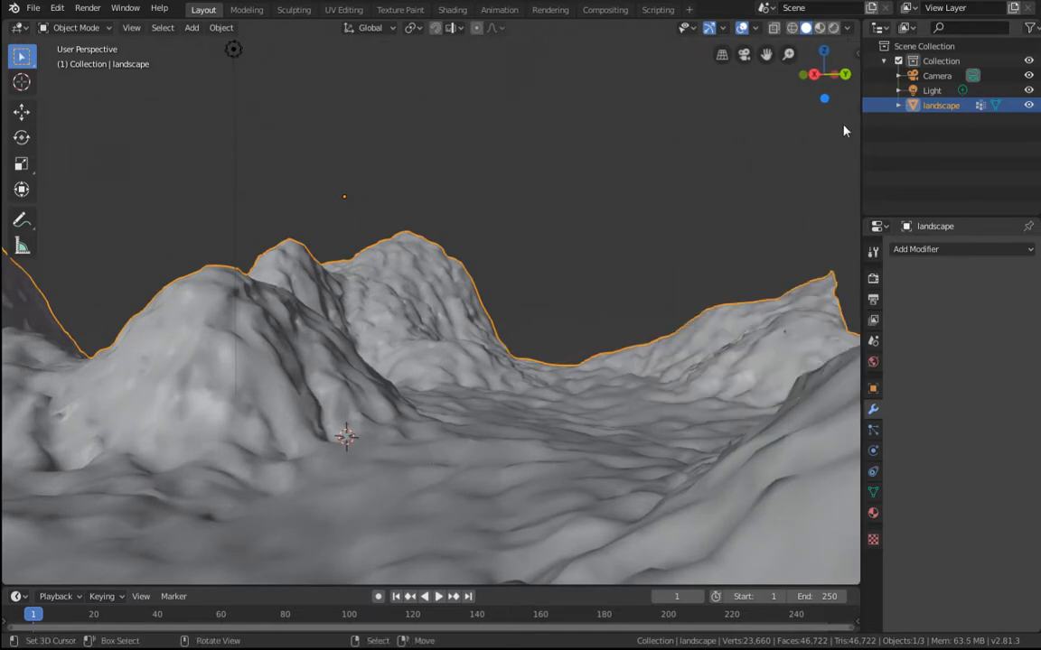
Step: Split the 3D viewport into two stacked areas and switch the lower one to rendered shading
drag(857, 20, 820, 219)
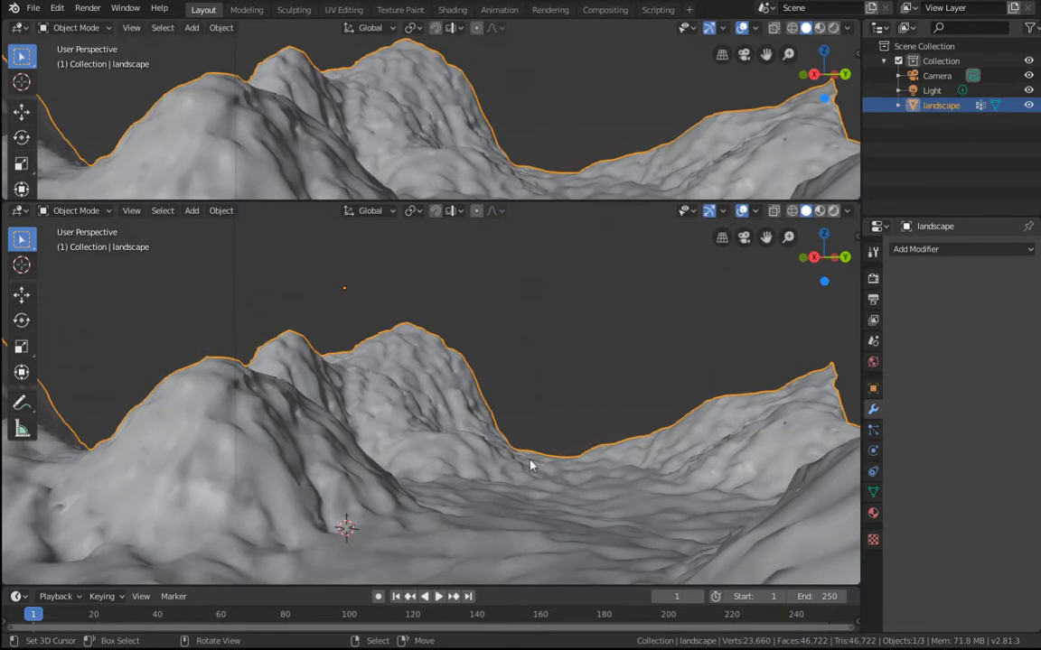
key(shift+z)
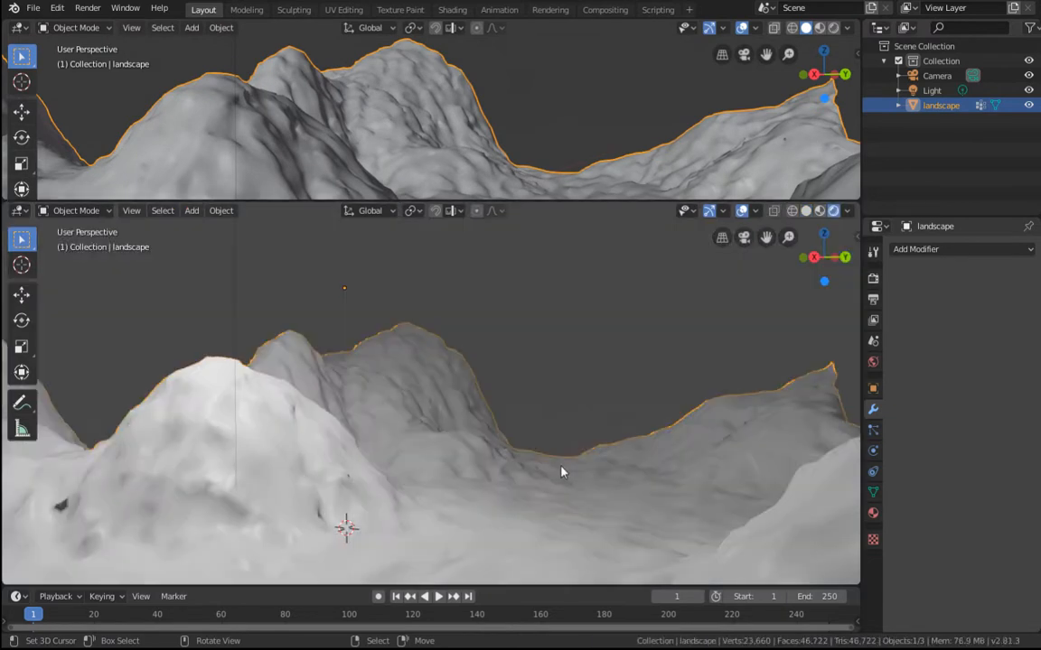
mouse_move(564, 464)
alt+mouse_down()
mouse_move(566, 474)
mouse_move(581, 436)
mouse_move(614, 452)
mouse_move(610, 440)
alt+mouse_up()
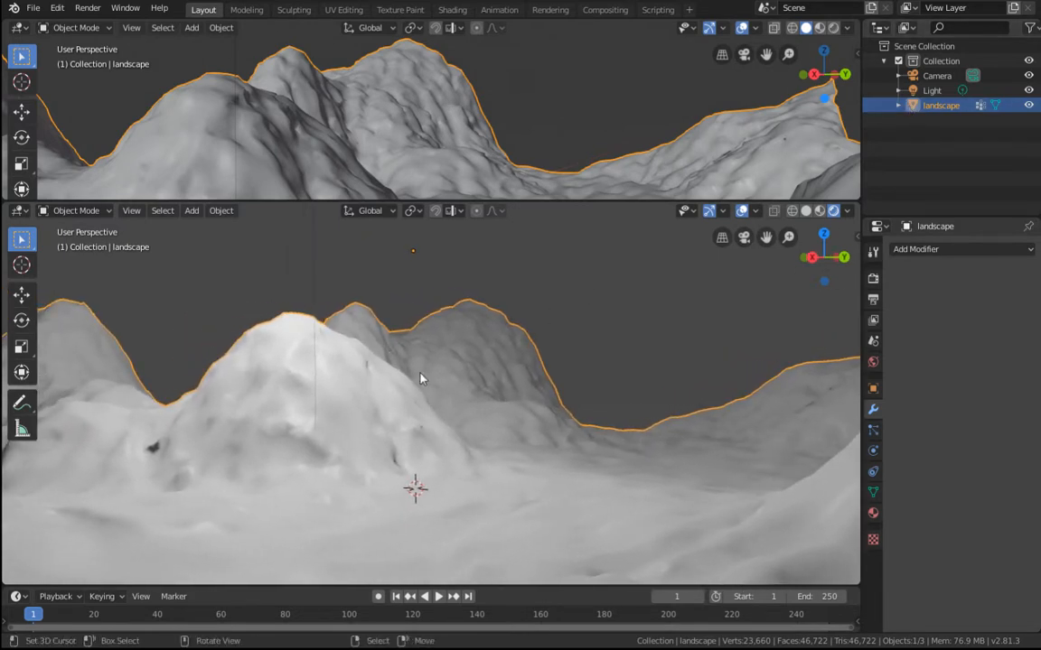
Step: Change the type of the scene's existing light from Point to Sun
click(931, 90)
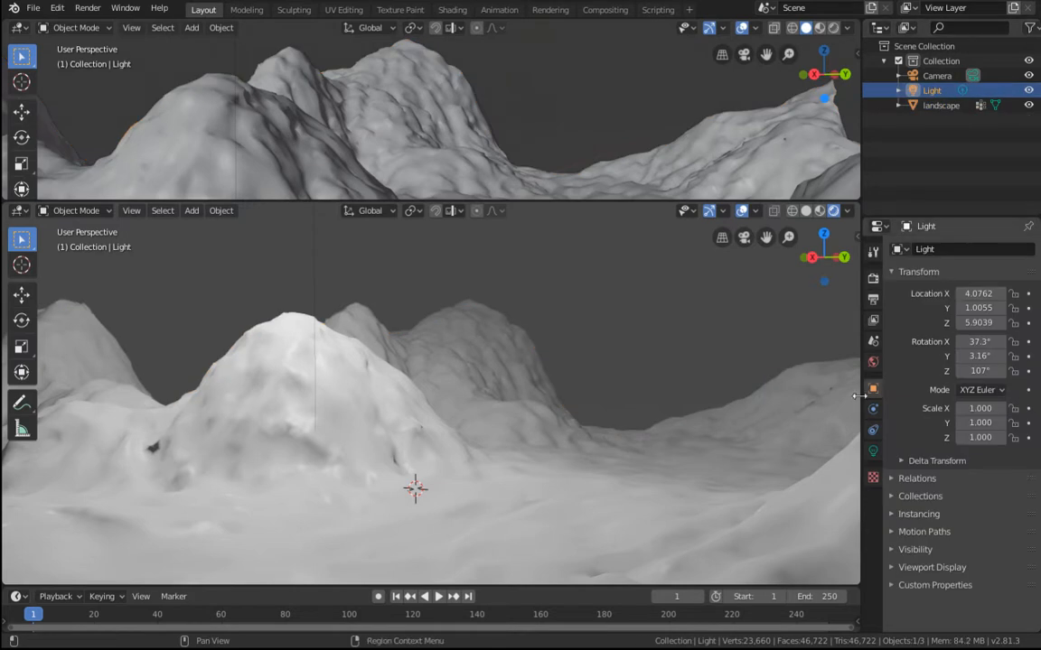
click(873, 450)
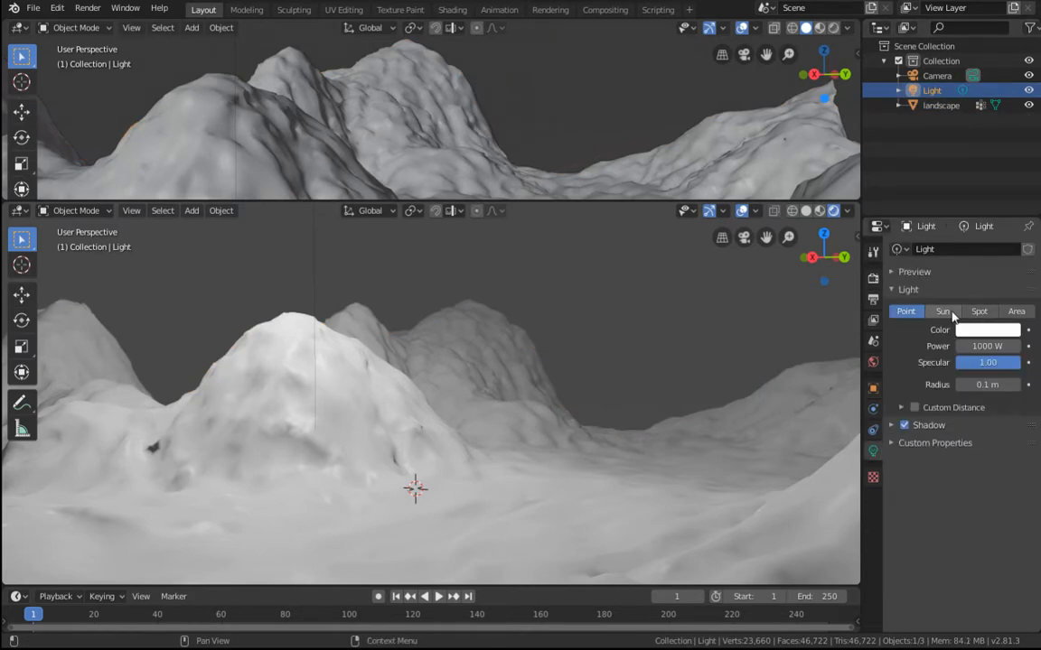
click(942, 310)
Step: Rotate the sun light freely and around the global Z axis so it strikes the mountains at a low angle from the side
key(r)
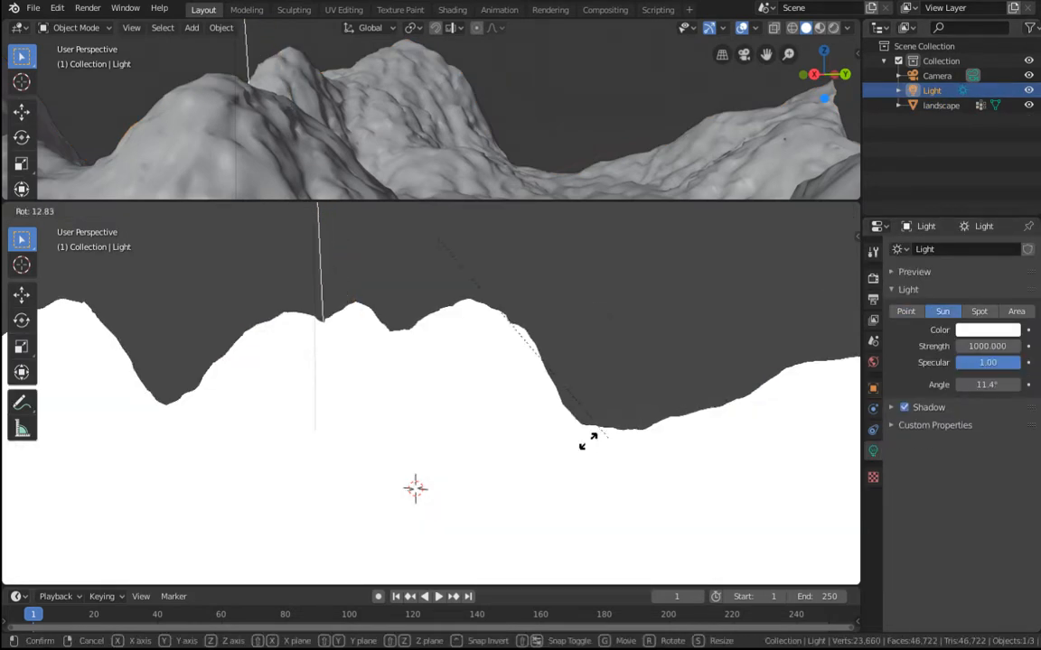
click(56, 402)
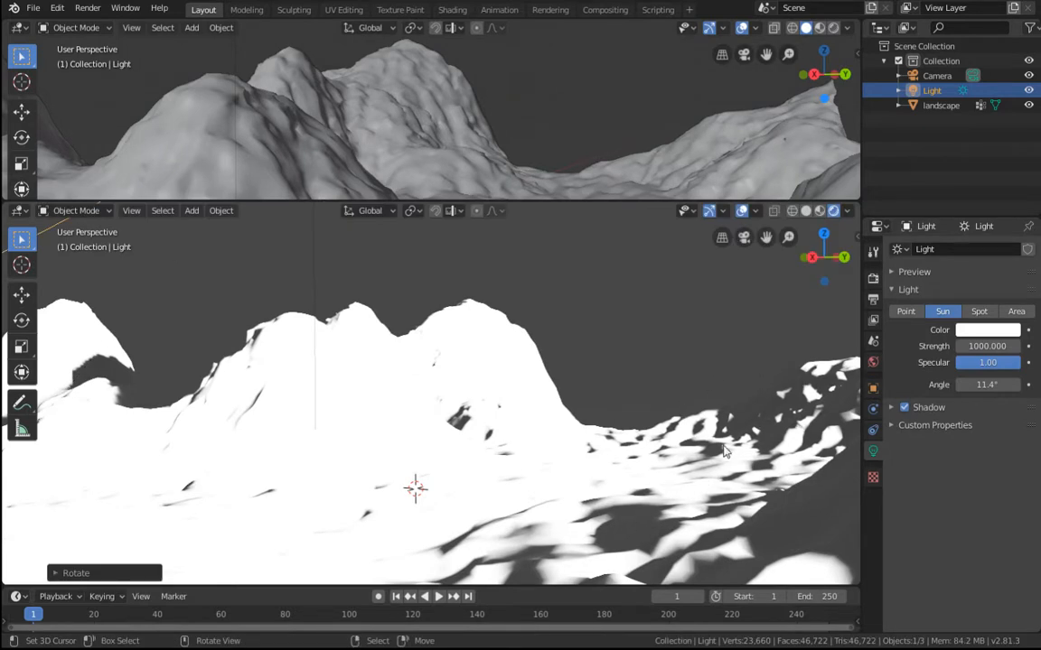
key(r)
key(z)
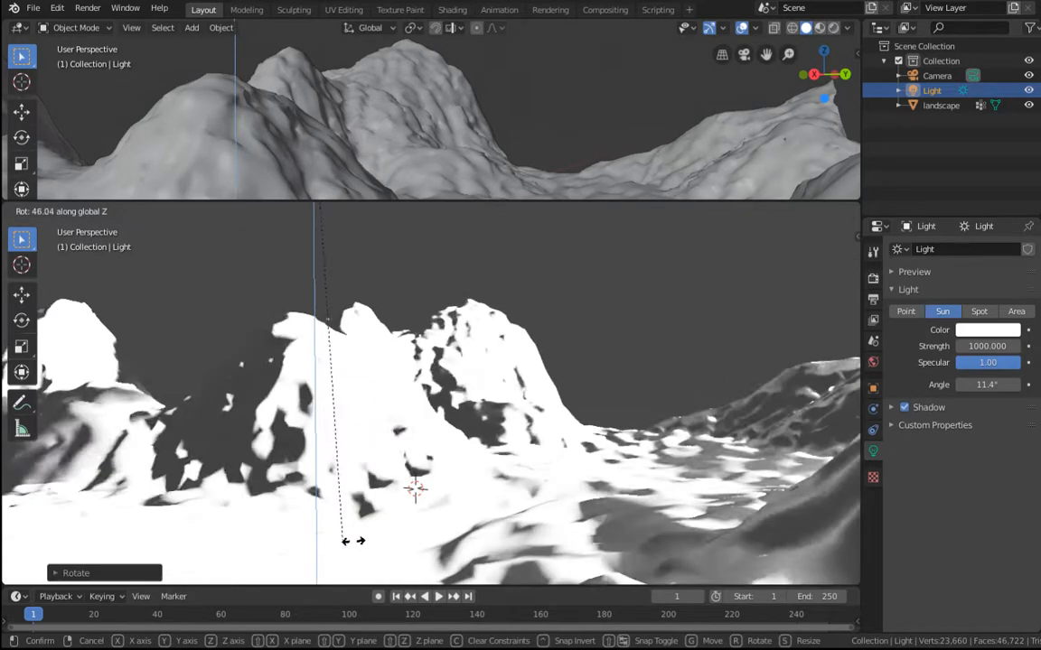
click(515, 516)
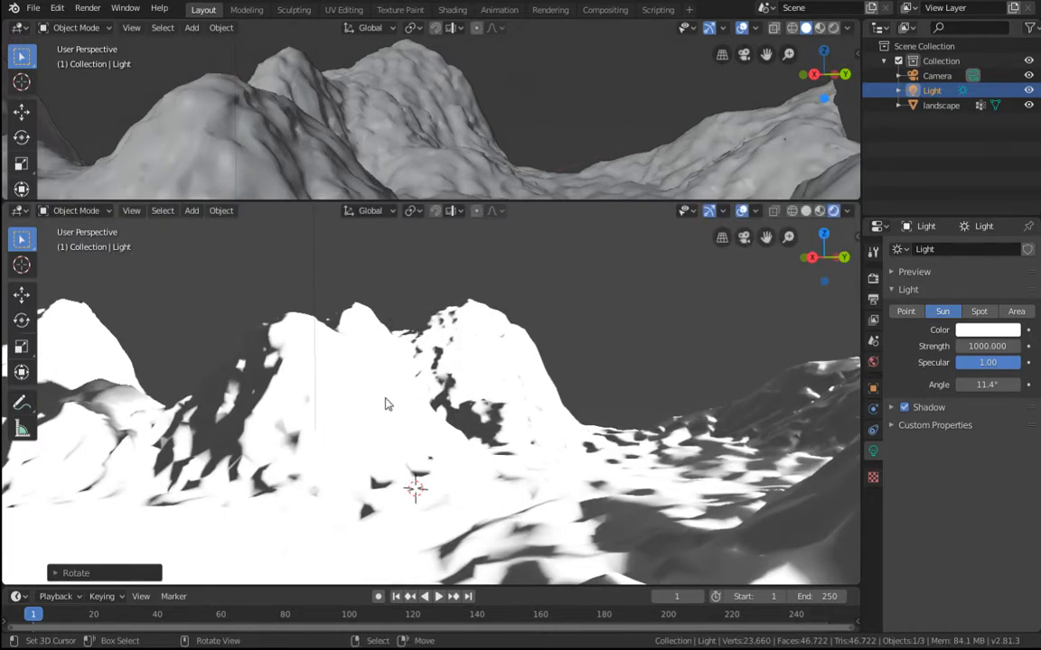
Step: Assign a Sky Texture to the color of the world background
click(872, 361)
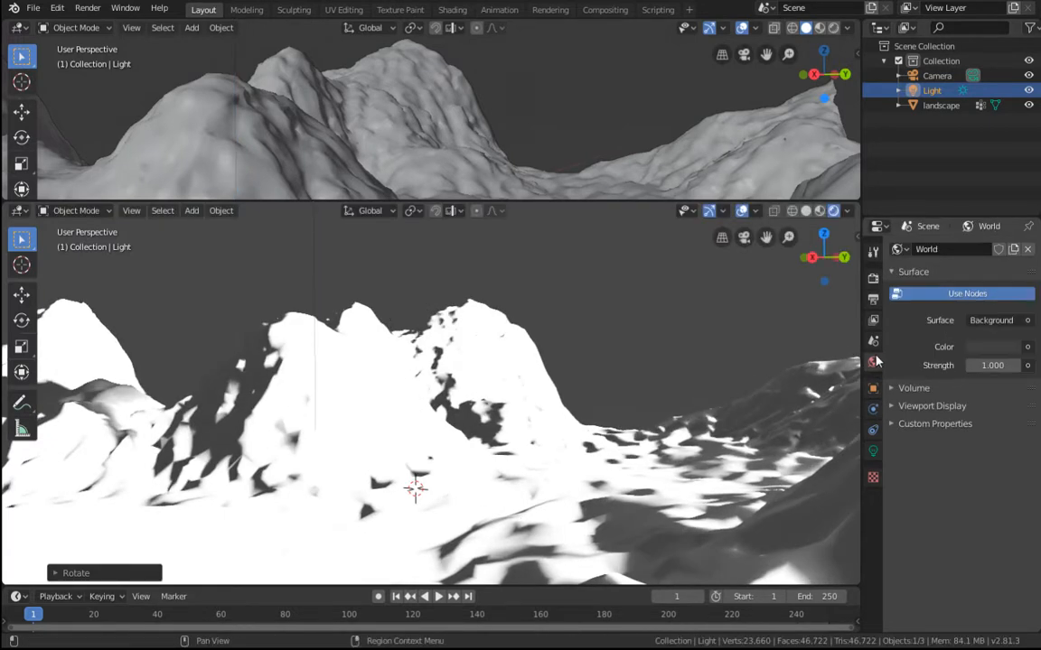
click(1027, 347)
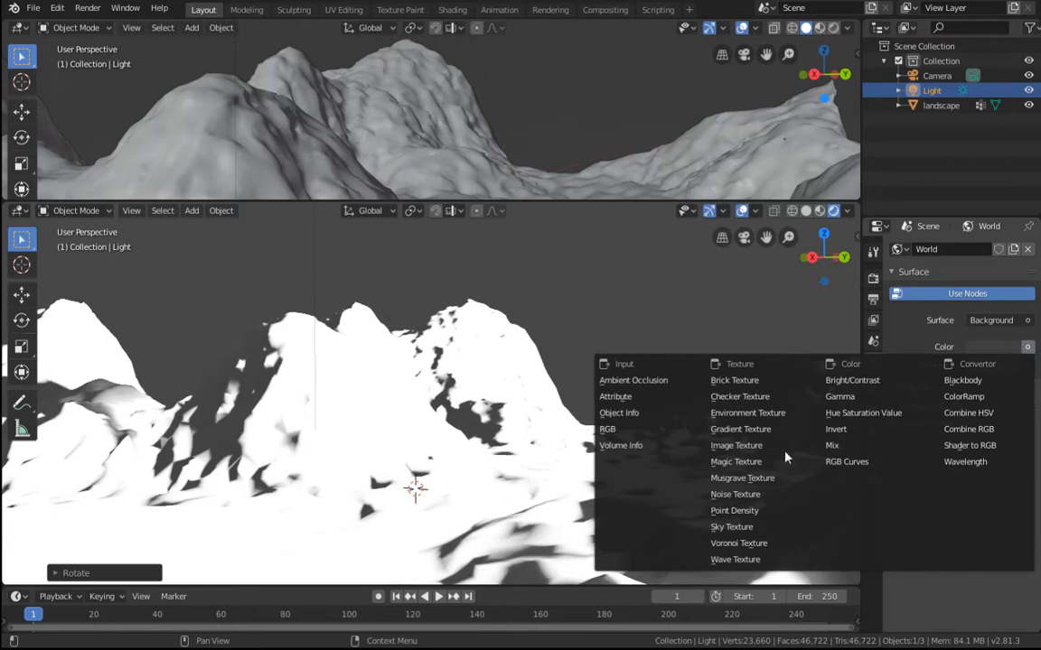
click(768, 528)
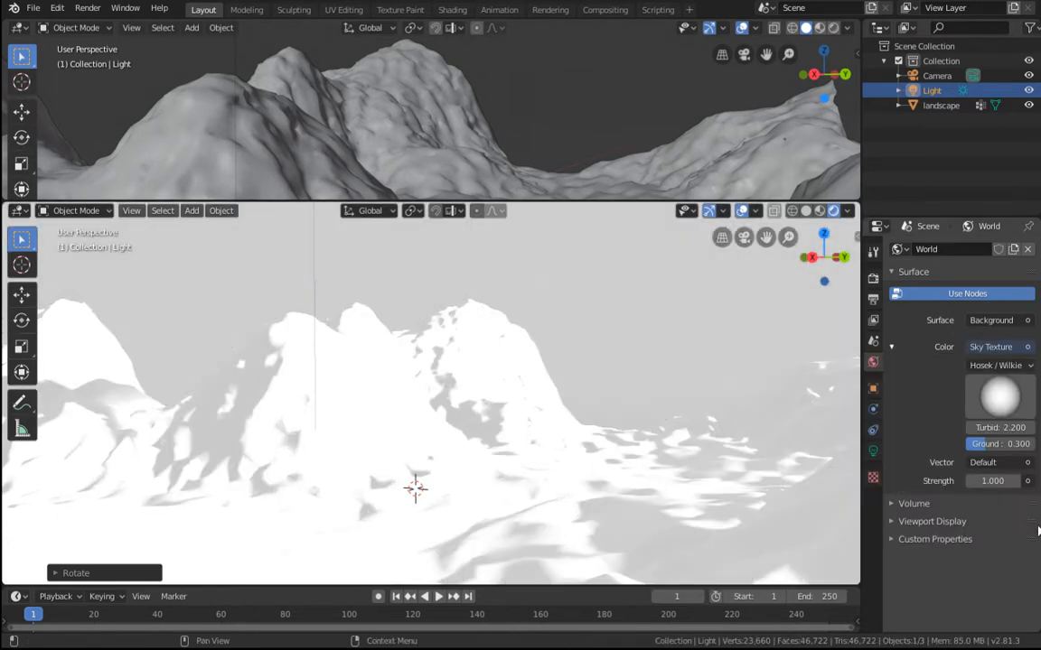
Step: Switch the render engine to Cycles and collapse the Sampling settings
click(872, 278)
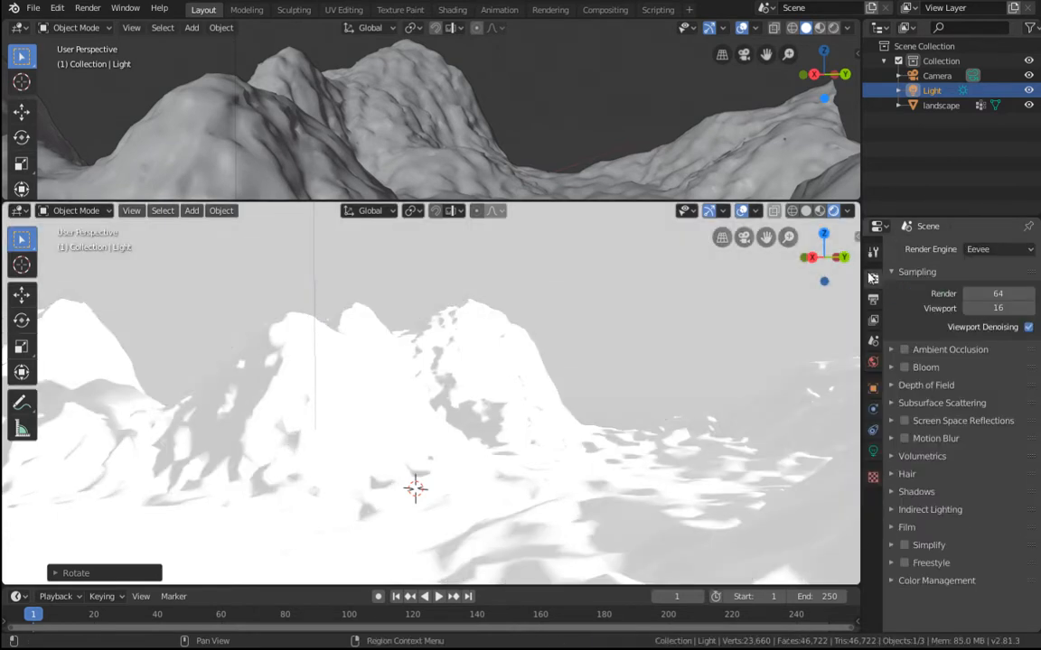
click(997, 253)
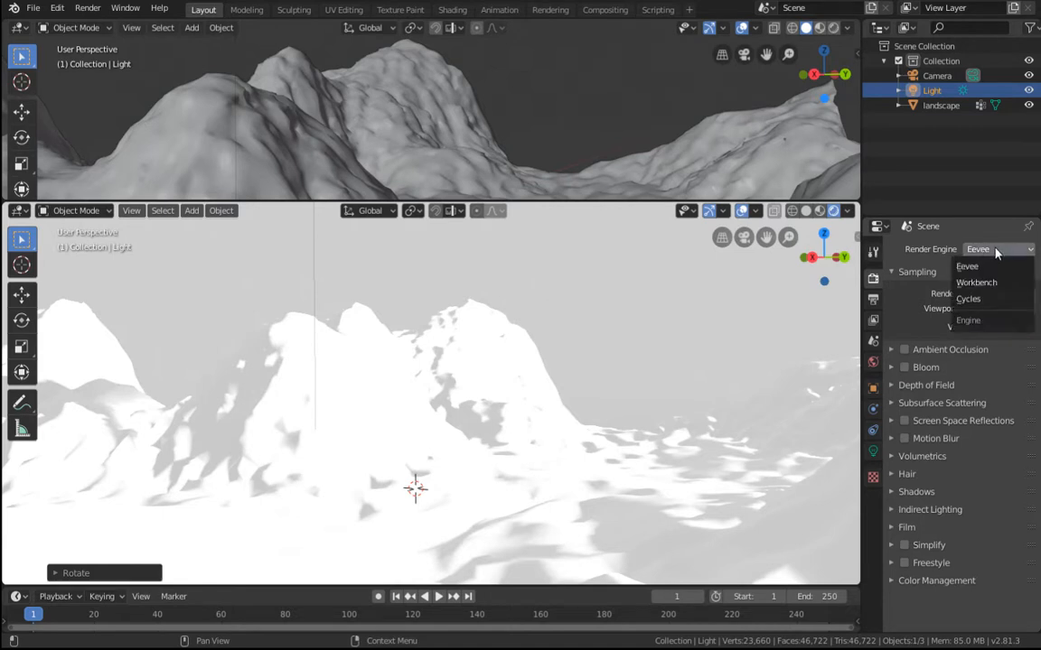
click(980, 299)
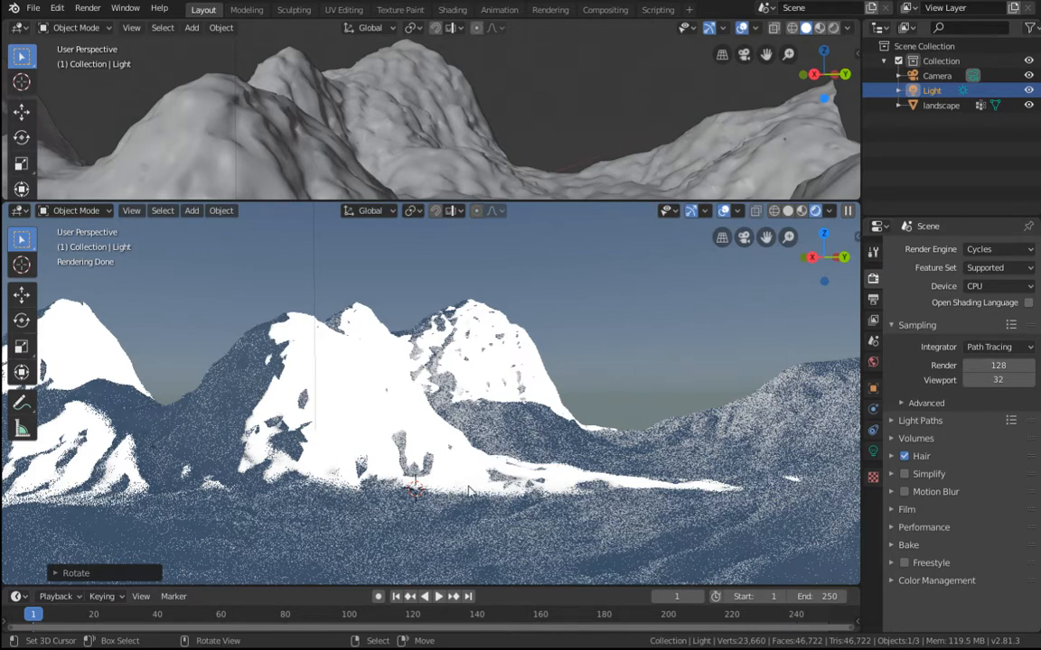
click(917, 325)
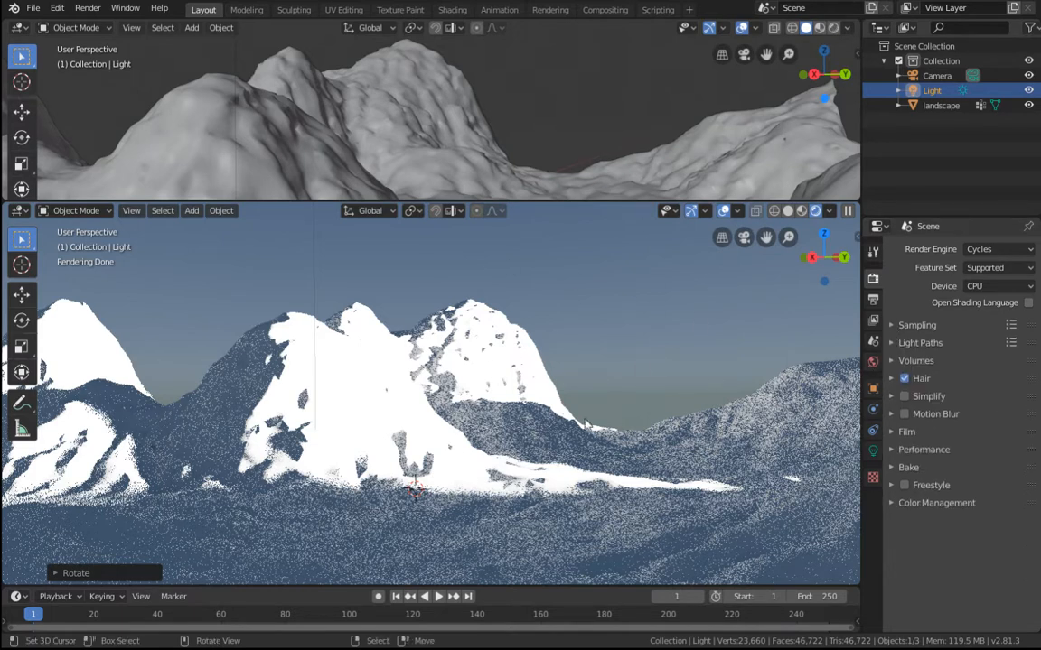
Step: Select the landscape, turn the upper viewport into a Shader Editor and make that area taller
click(389, 357)
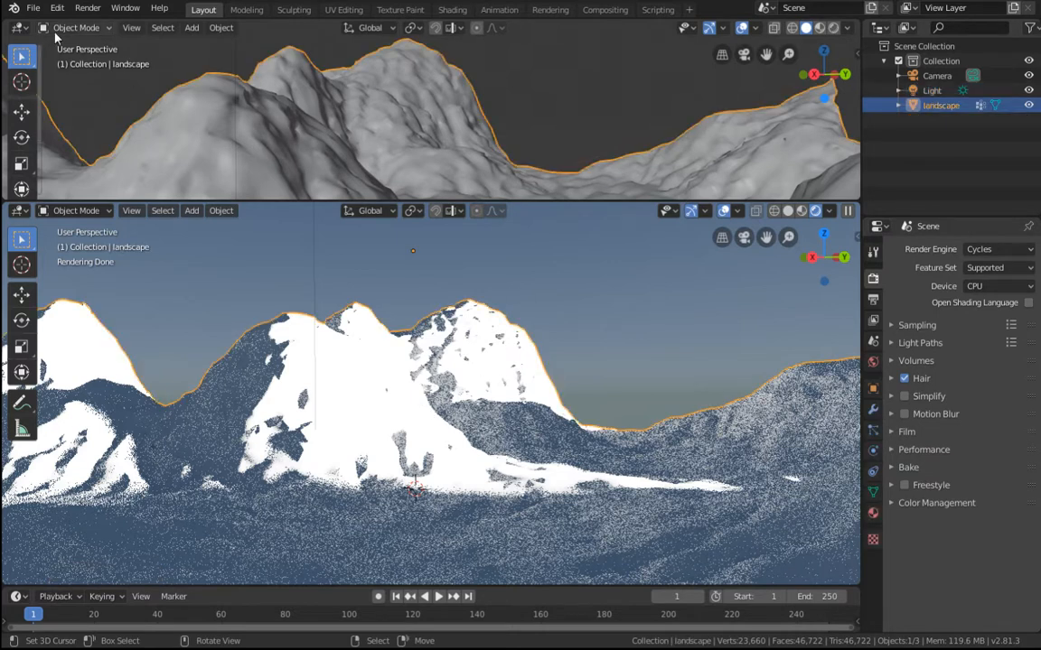
click(43, 29)
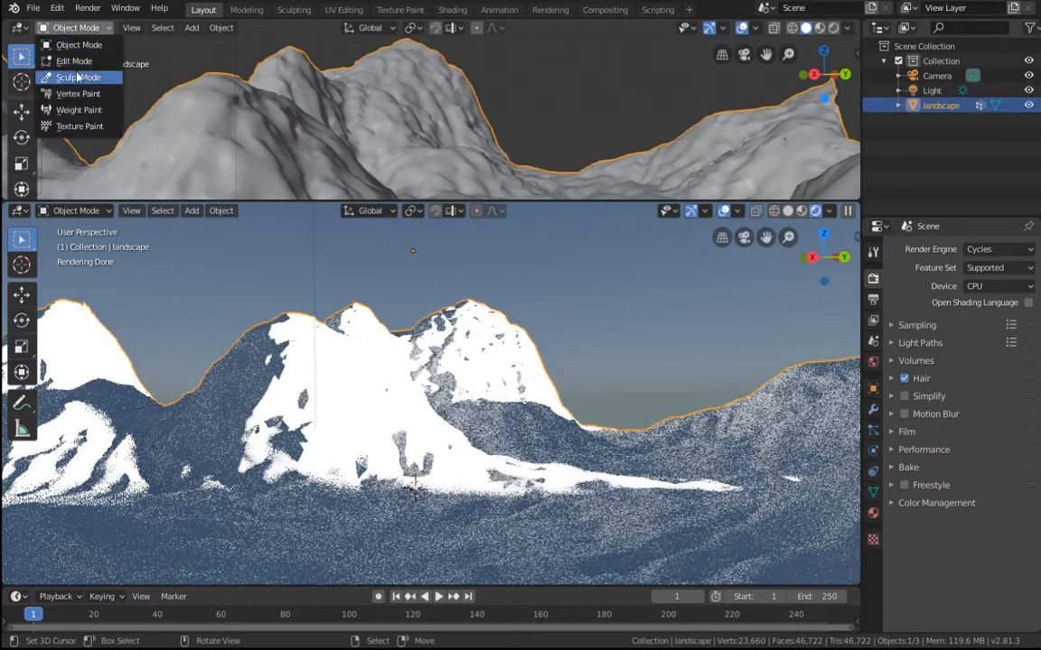
click(16, 28)
click(50, 132)
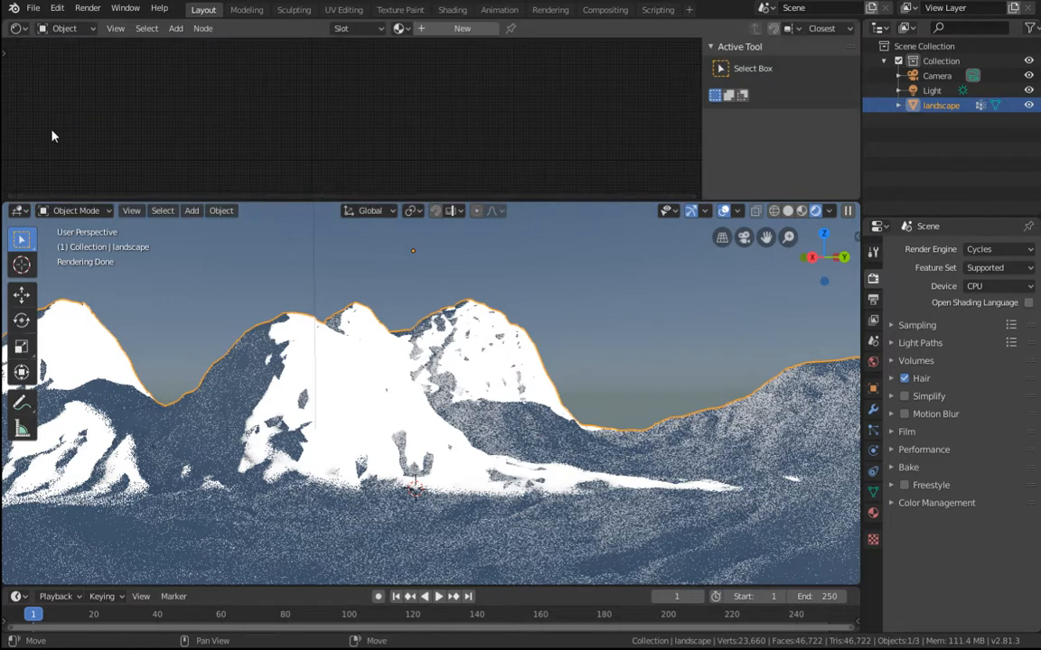
drag(510, 201, 557, 285)
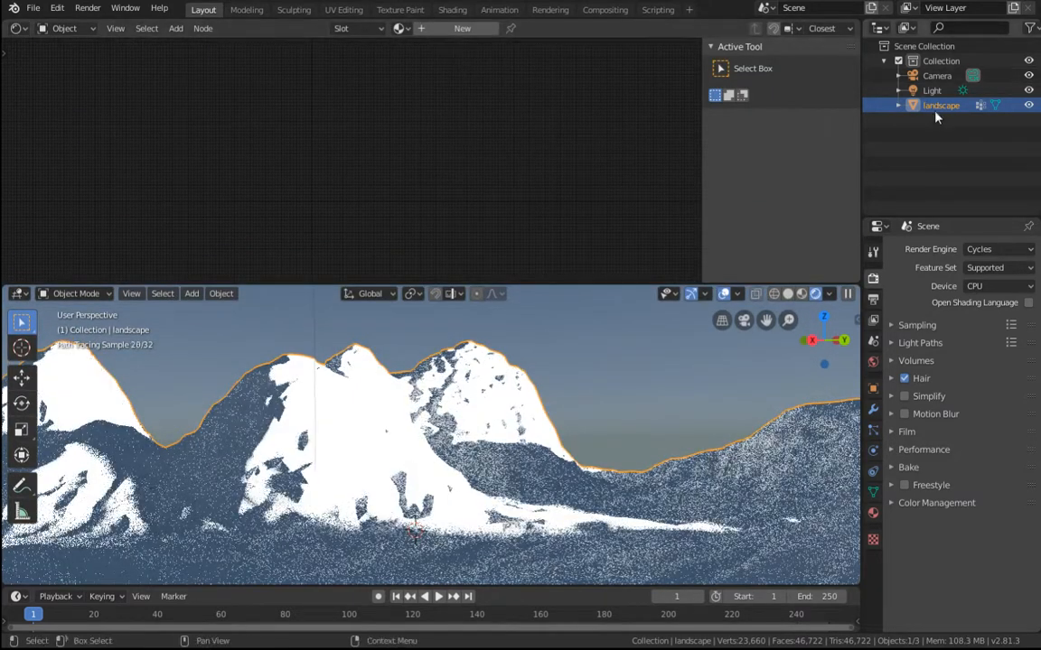
Step: Create a new material for the landscape and frame its Principled BSDF and Material Output nodes
click(451, 29)
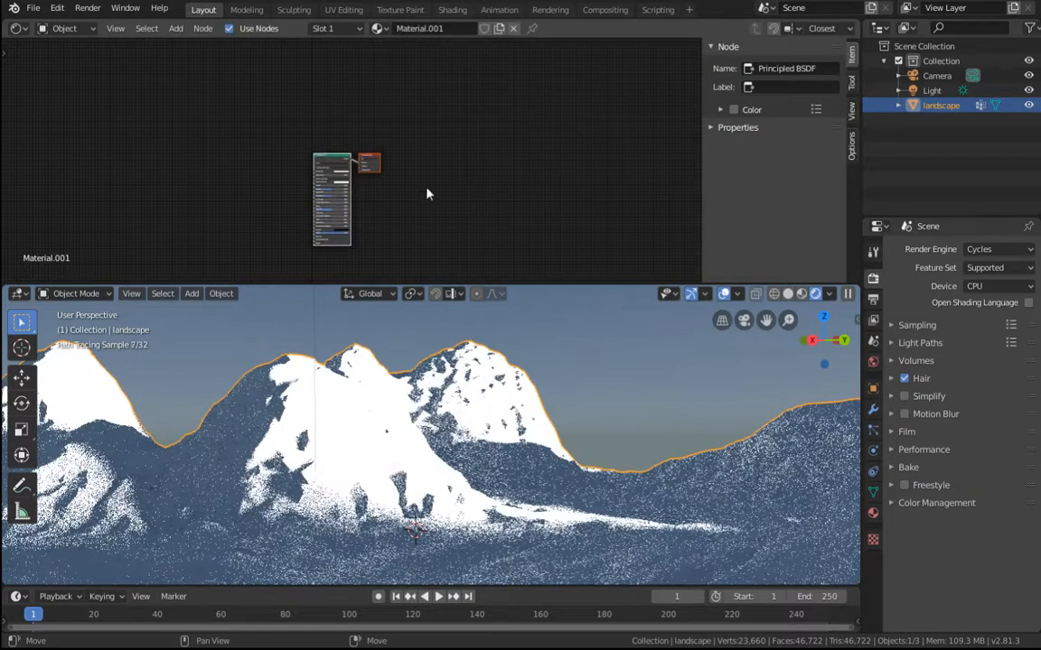
scroll(407, 197, up, 9)
middle_drag(406, 198, 486, 135)
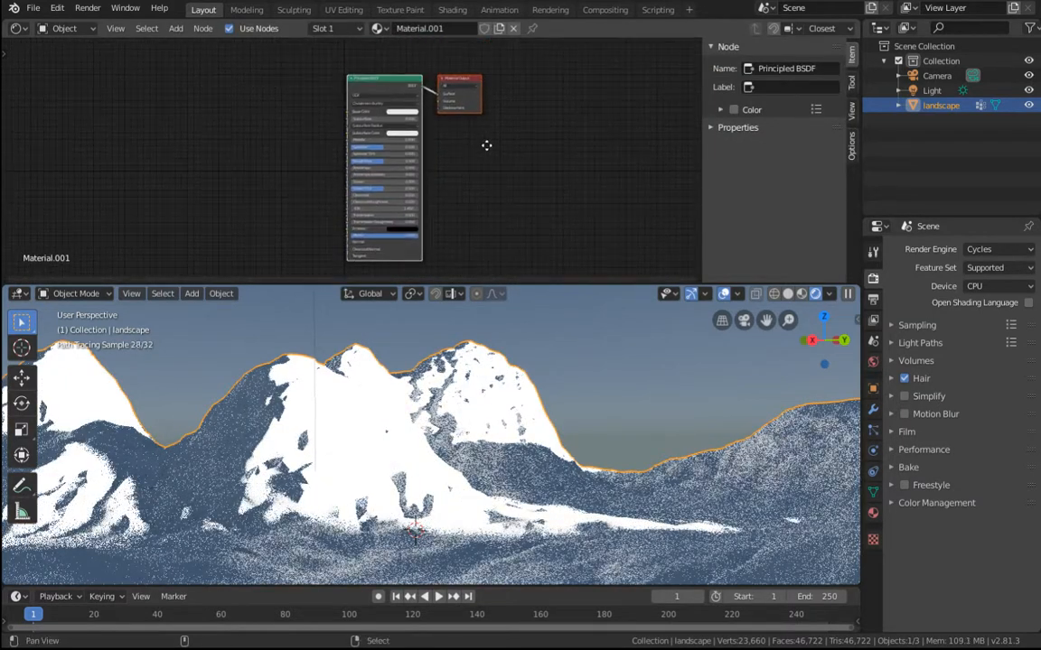
scroll(487, 146, up, 1)
middle_drag(495, 176, 606, 181)
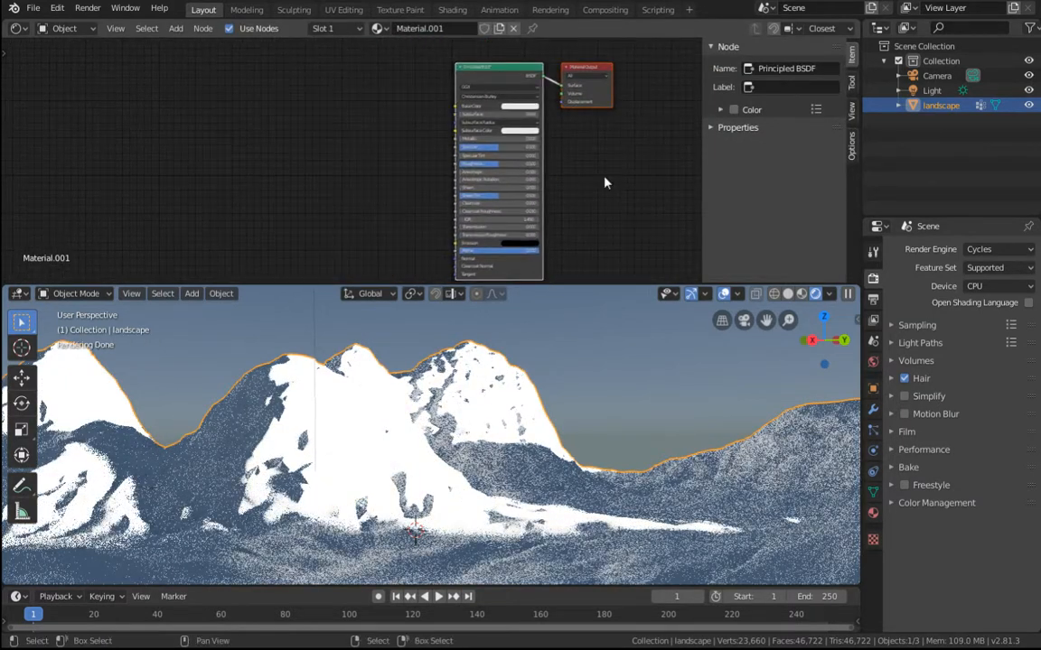
Step: Show the 3D viewport's sidebar and run the Erosion add-on's map operation on the landscape mesh
key(n)
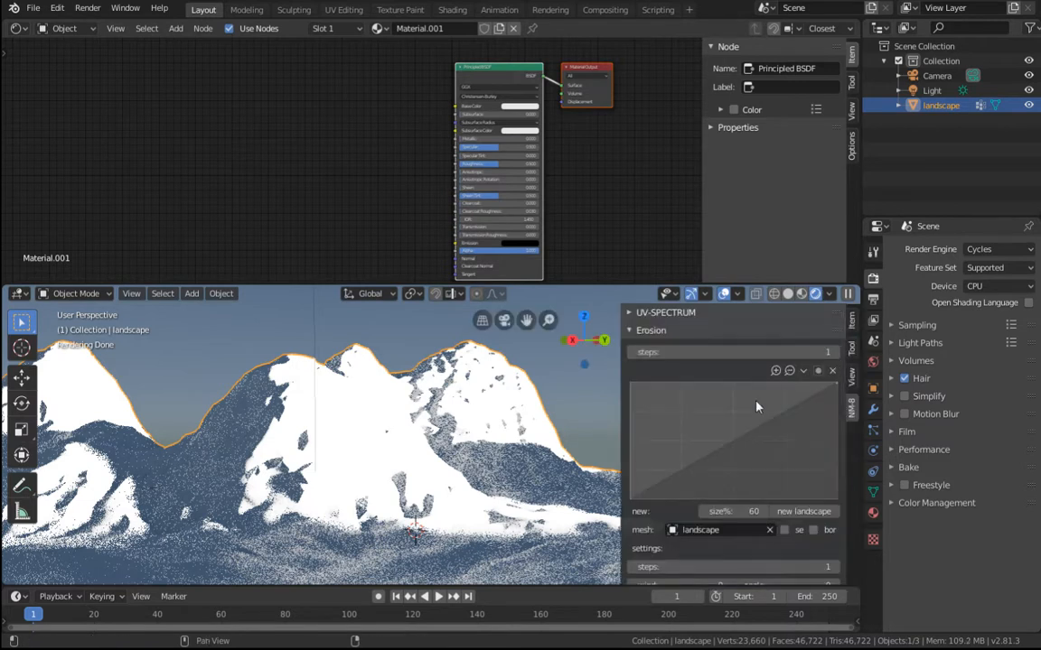
scroll(696, 396, down, 3)
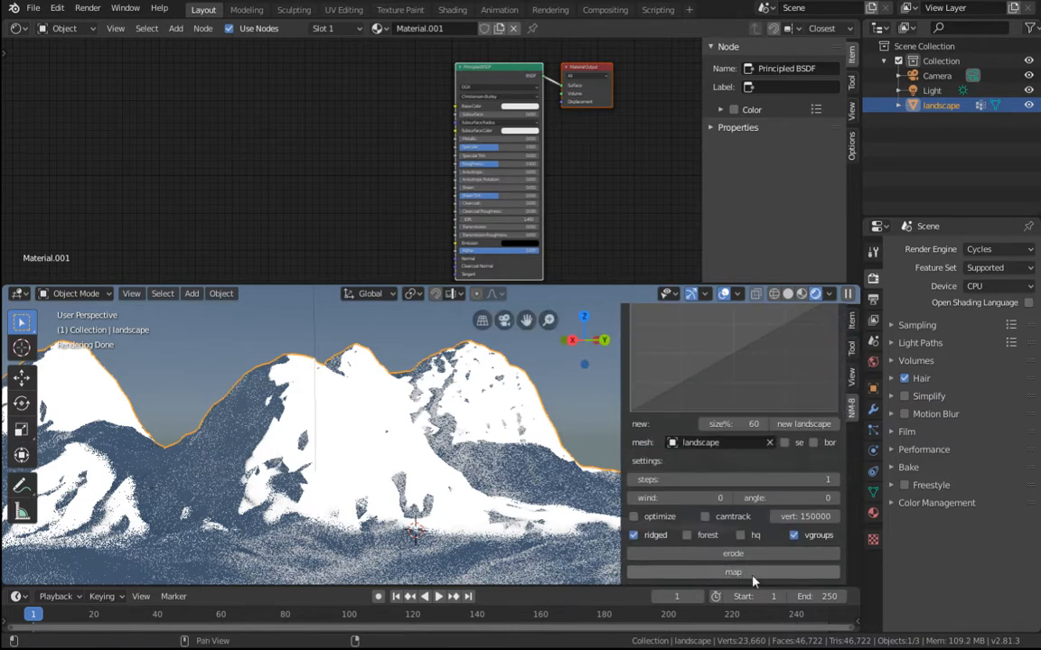
click(751, 575)
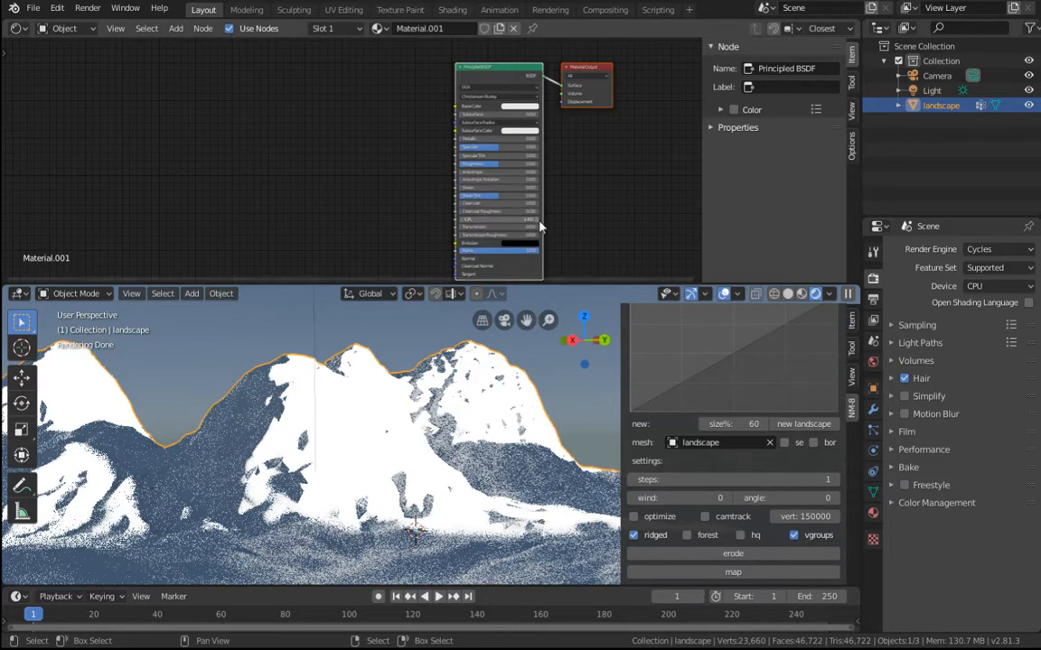
Step: Add a UV Map input node to the landscape material, in the empty area before the Principled BSDF
key(shift+a)
mouse_move(333, 231)
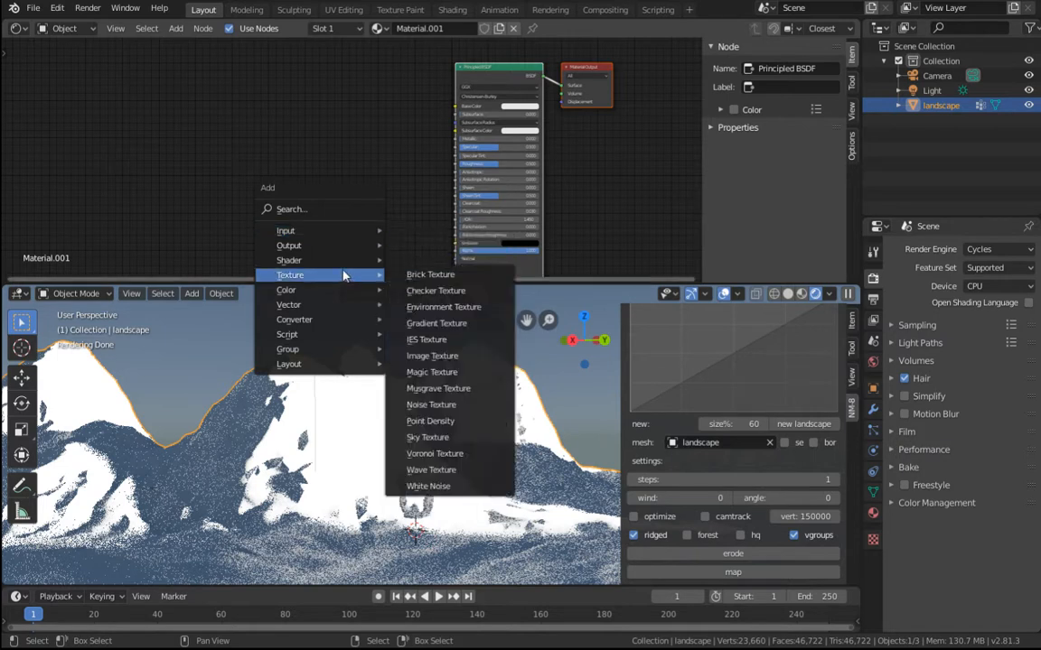
mouse_move(341, 298)
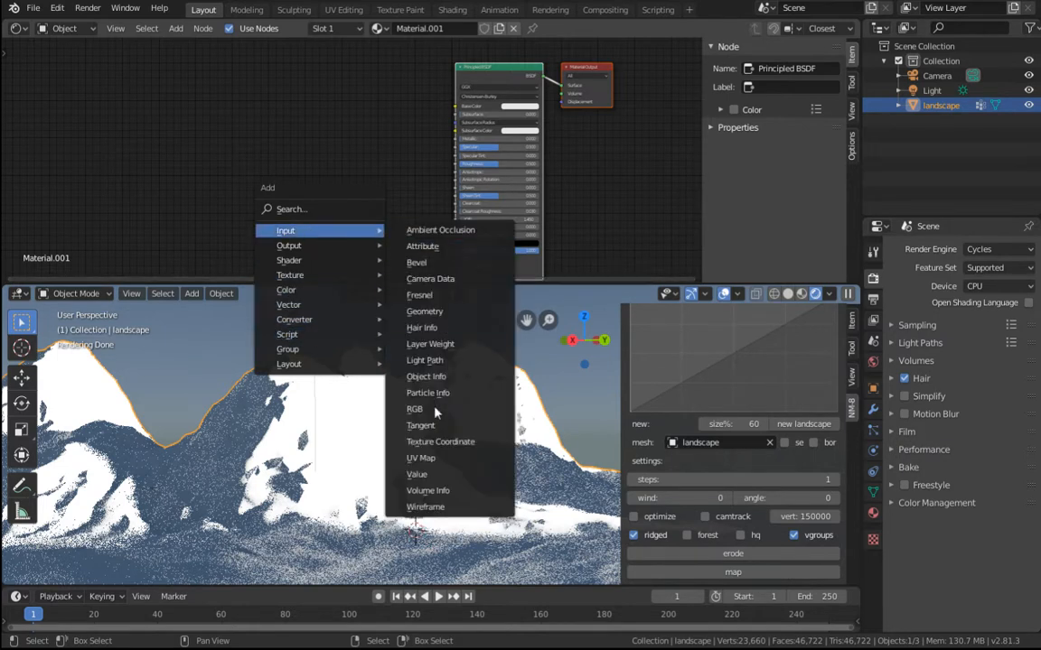
click(421, 458)
click(195, 148)
scroll(215, 172, up, 3)
middle_drag(215, 172, 470, 248)
scroll(311, 216, up, 8)
middle_drag(255, 203, 366, 235)
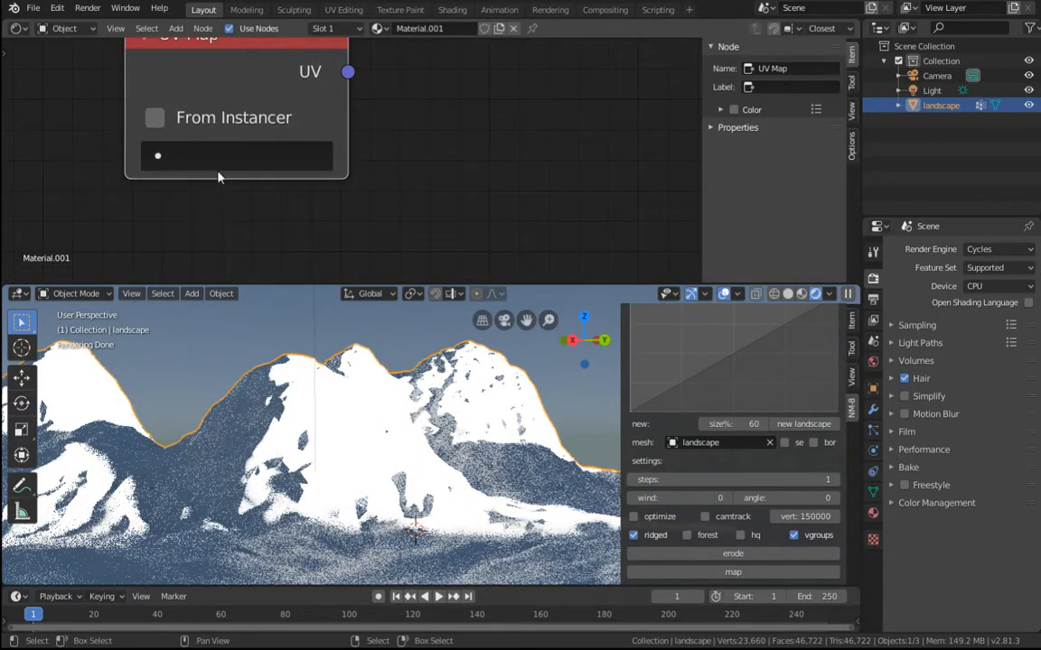
Step: Set the UV Map node to the u=flow-v=gather map
click(195, 153)
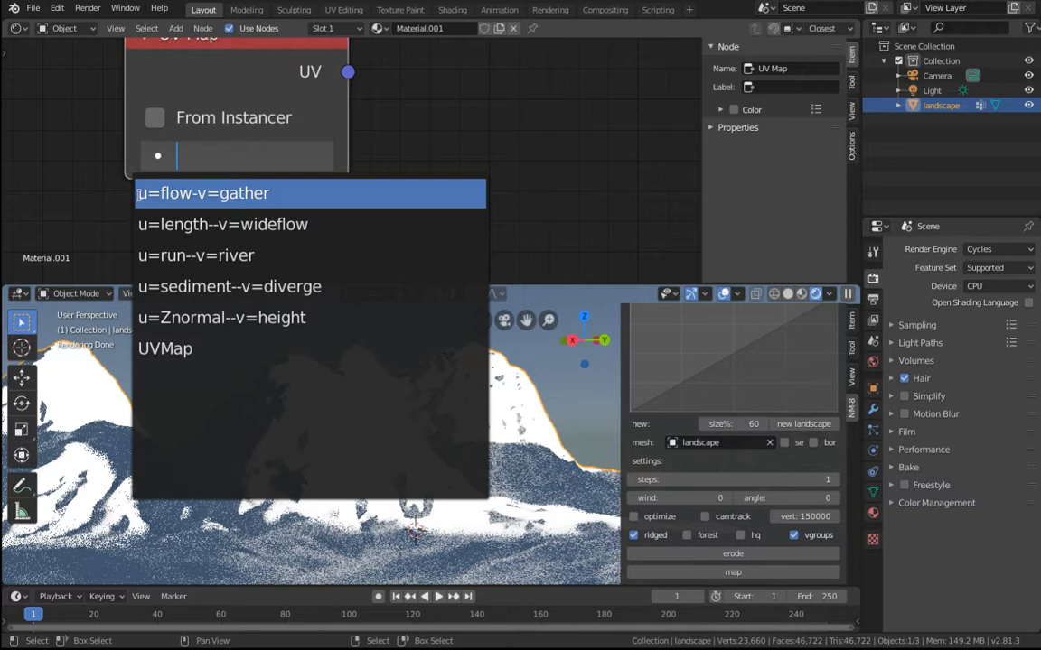
click(191, 193)
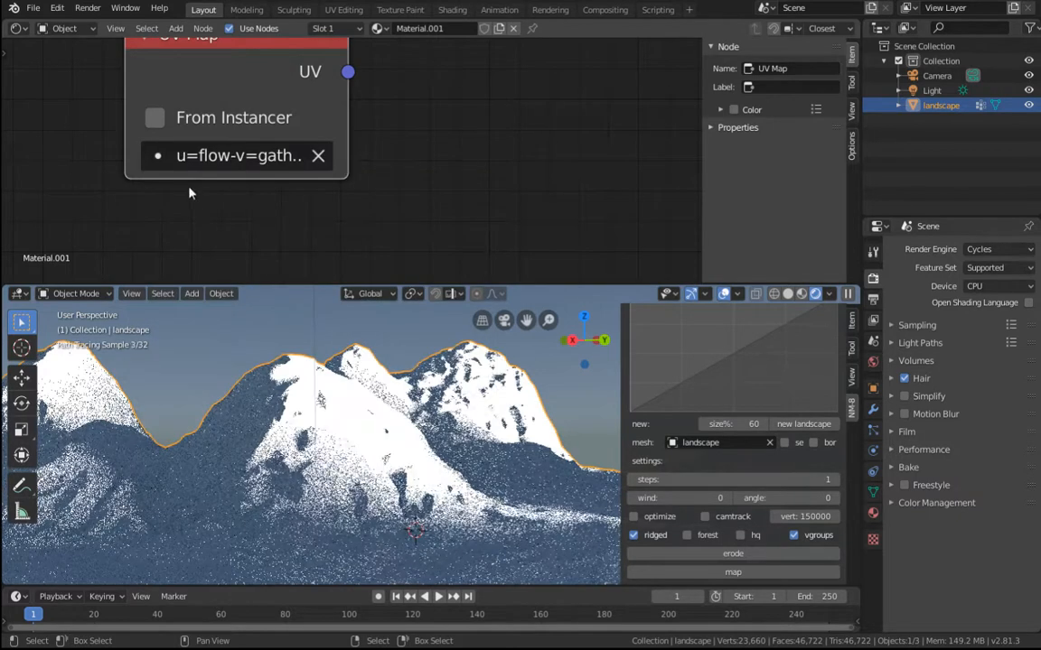
click(179, 161)
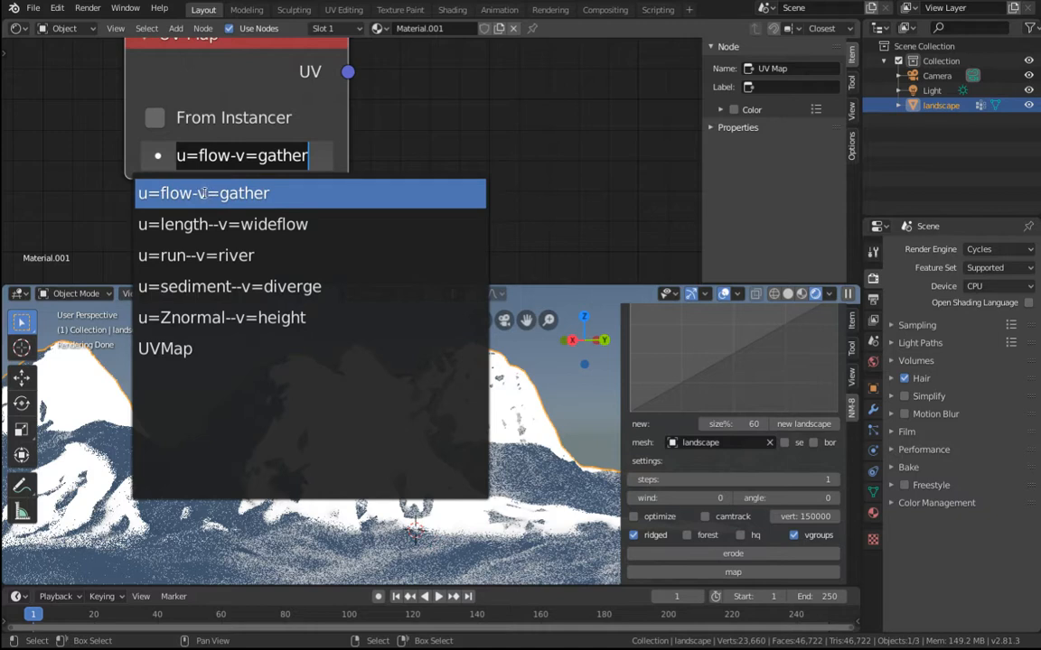
click(403, 165)
Step: Add a Separate XYZ node beside the UV Map node and connect the UV output to its Vector input
scroll(418, 145, down, 6)
middle_drag(572, 168, 328, 165)
scroll(339, 176, down, 9)
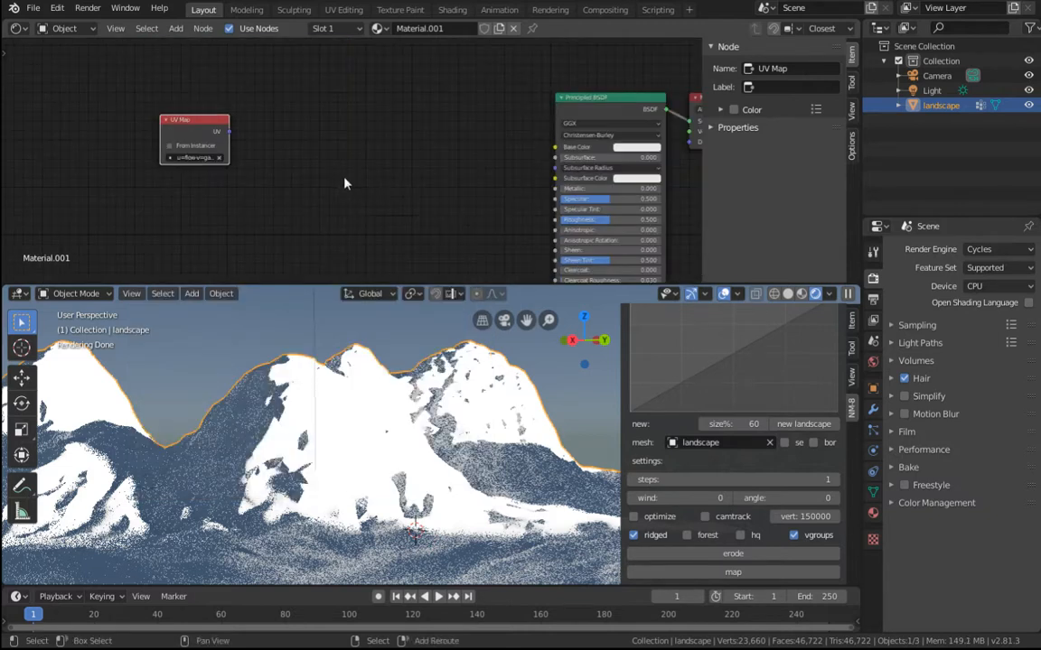
key(shift+a)
mouse_move(252, 263)
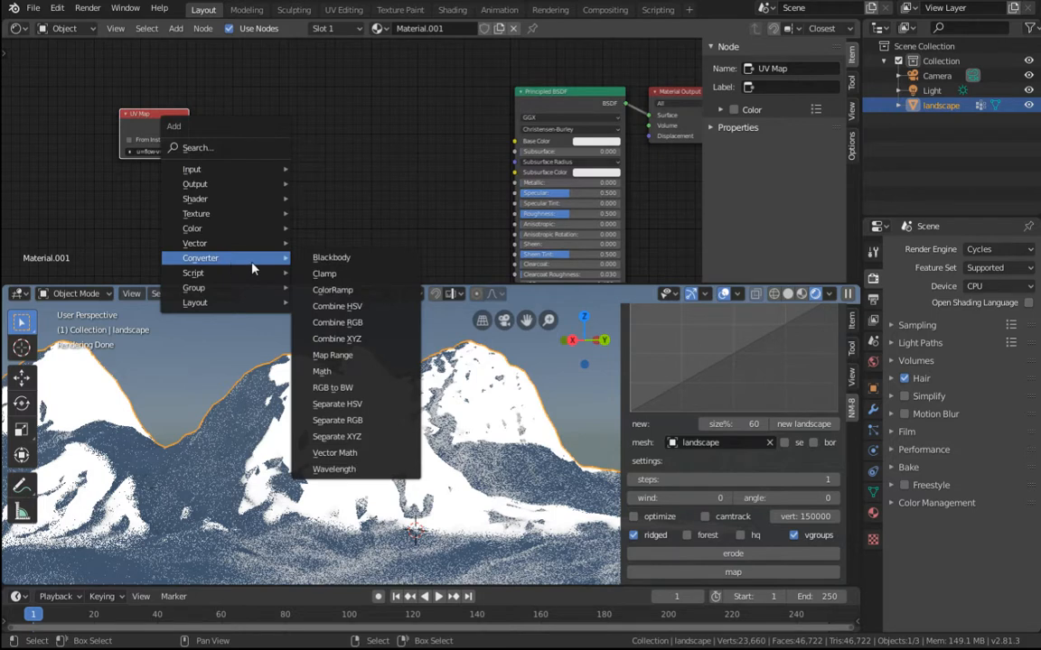
click(365, 437)
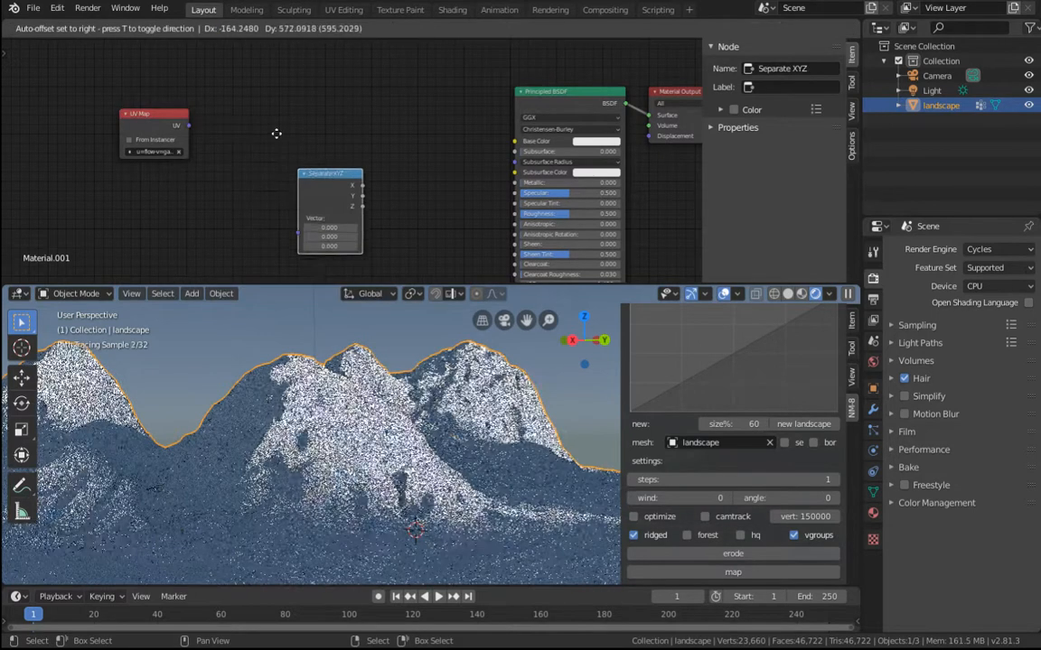
click(179, 46)
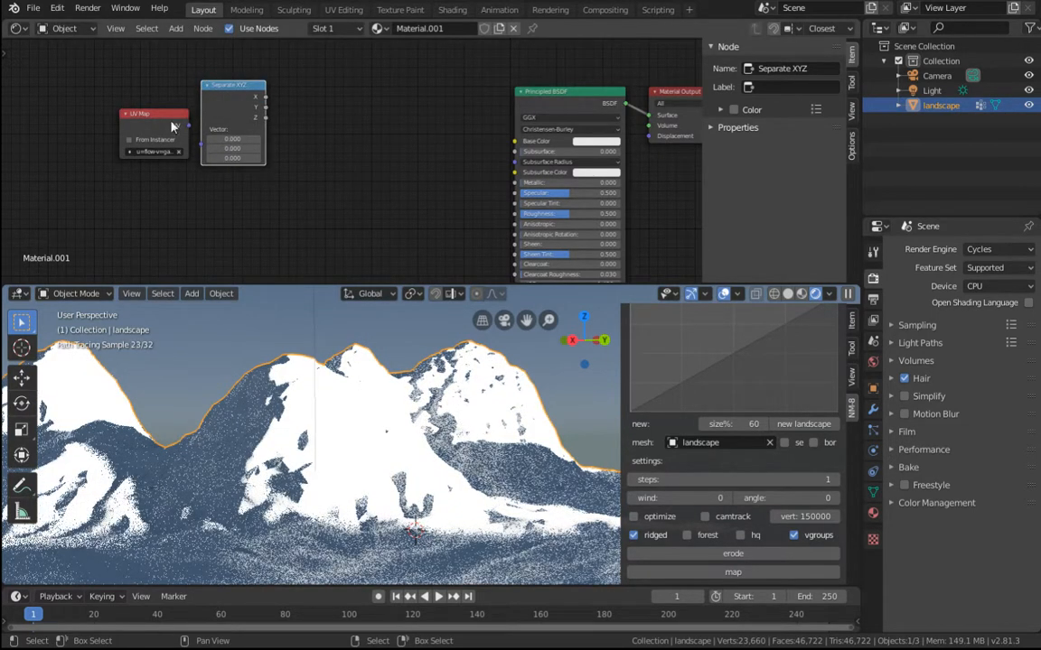
drag(172, 126, 200, 129)
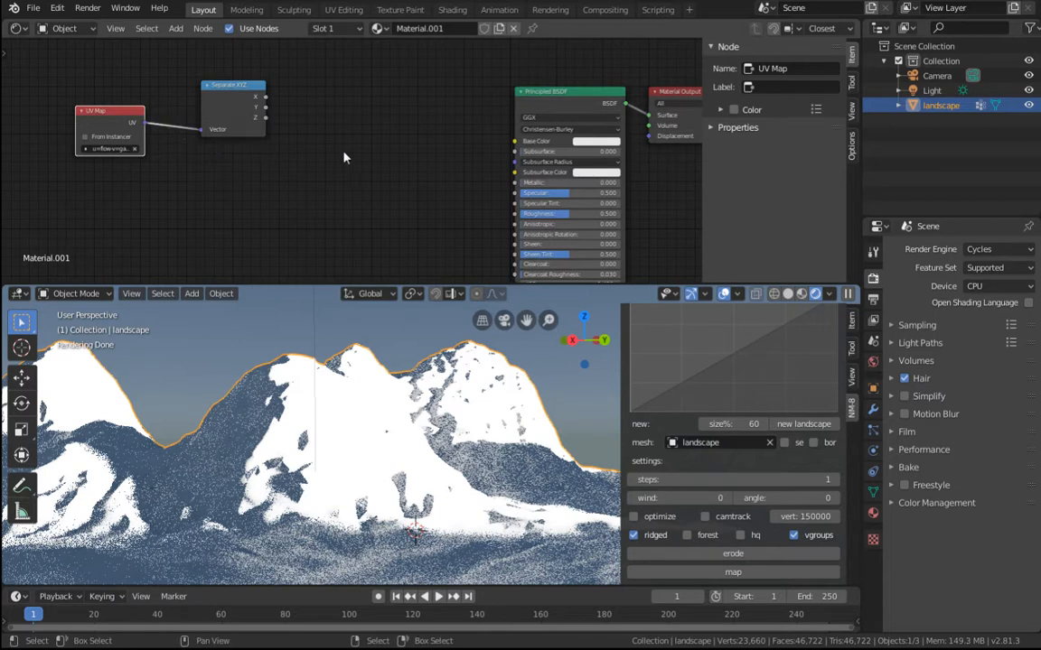
Step: Connect the X output of the Separate XYZ node to the Base Color of the Principled BSDF
key(shift+a)
click(171, 189)
click(265, 97)
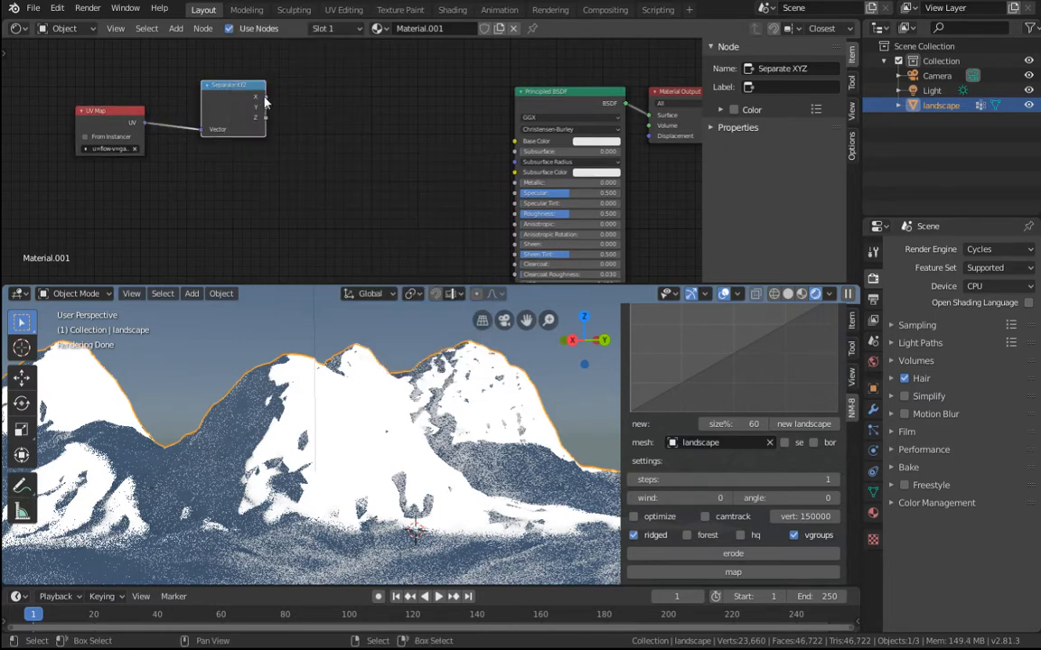
drag(265, 100, 514, 141)
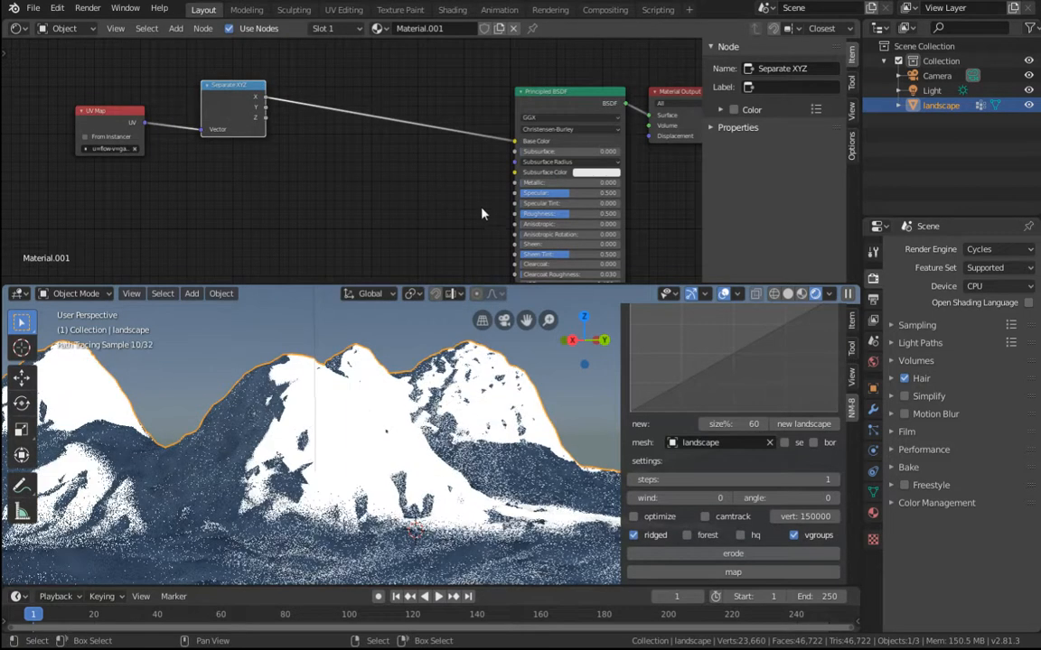
Step: Feed the Separate XYZ node's X output into Emission instead of Base Color, and make the Base Color black
middle_drag(482, 214, 417, 128)
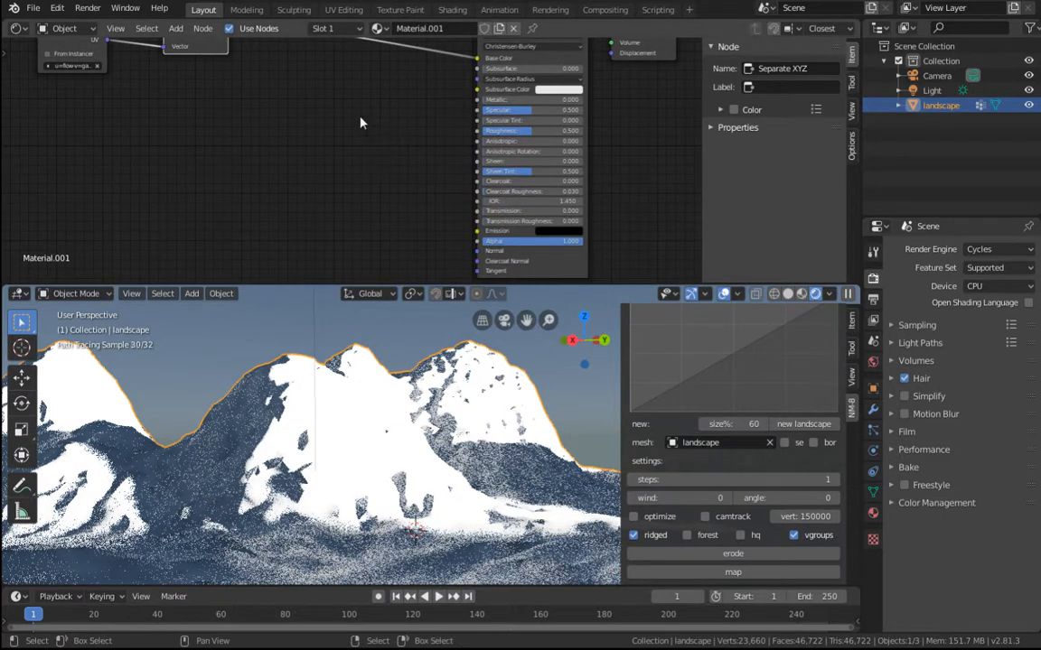
scroll(360, 123, down, 2)
drag(254, 50, 451, 217)
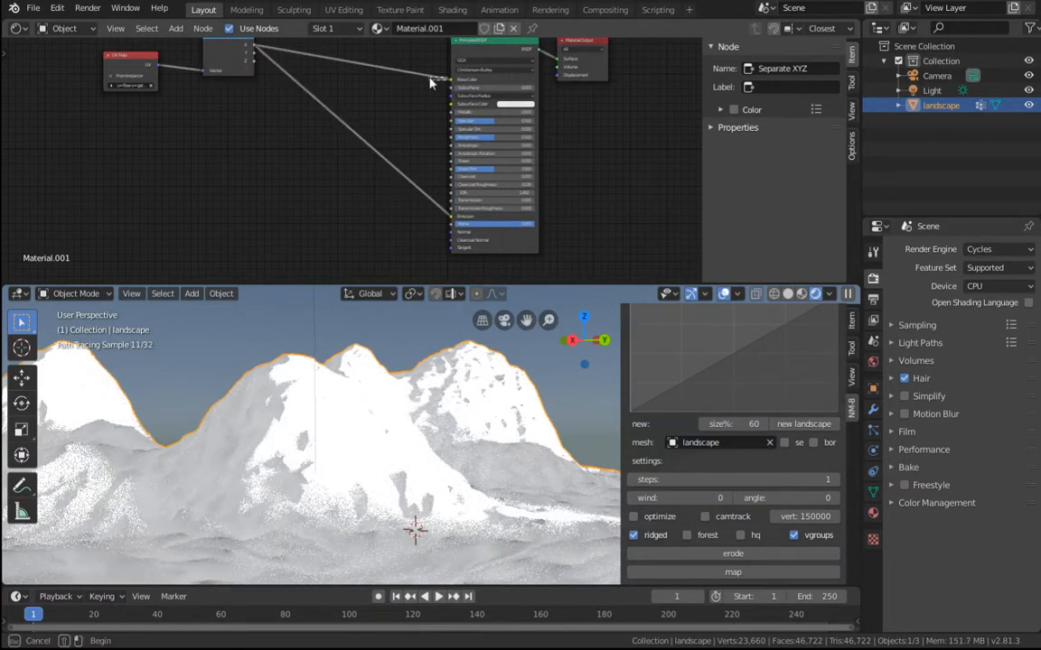
drag(450, 79, 476, 80)
click(511, 80)
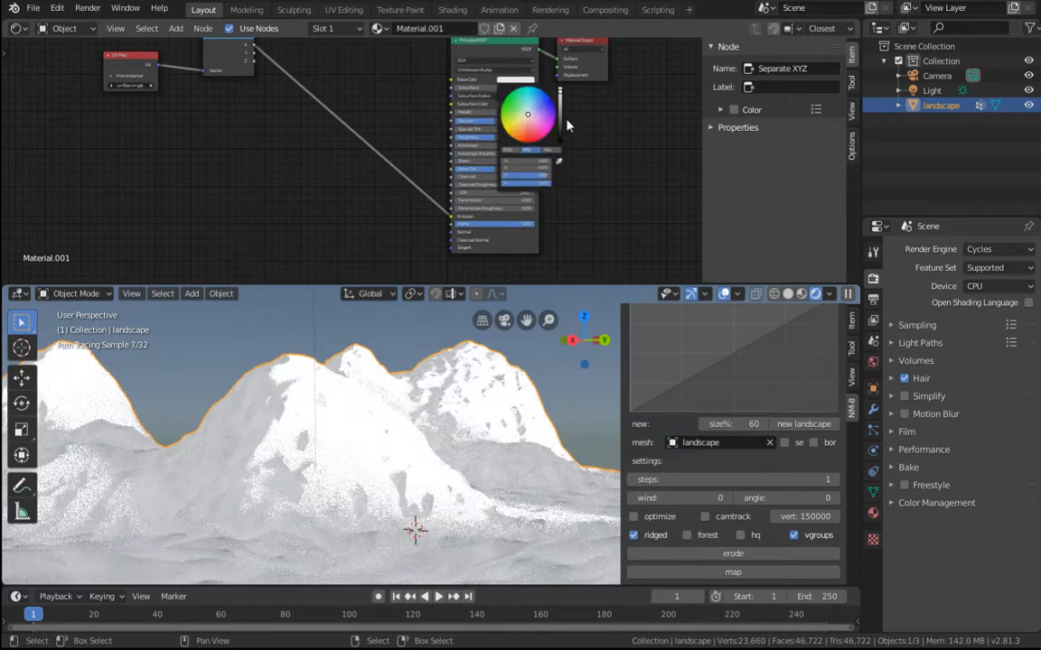
drag(560, 118, 560, 156)
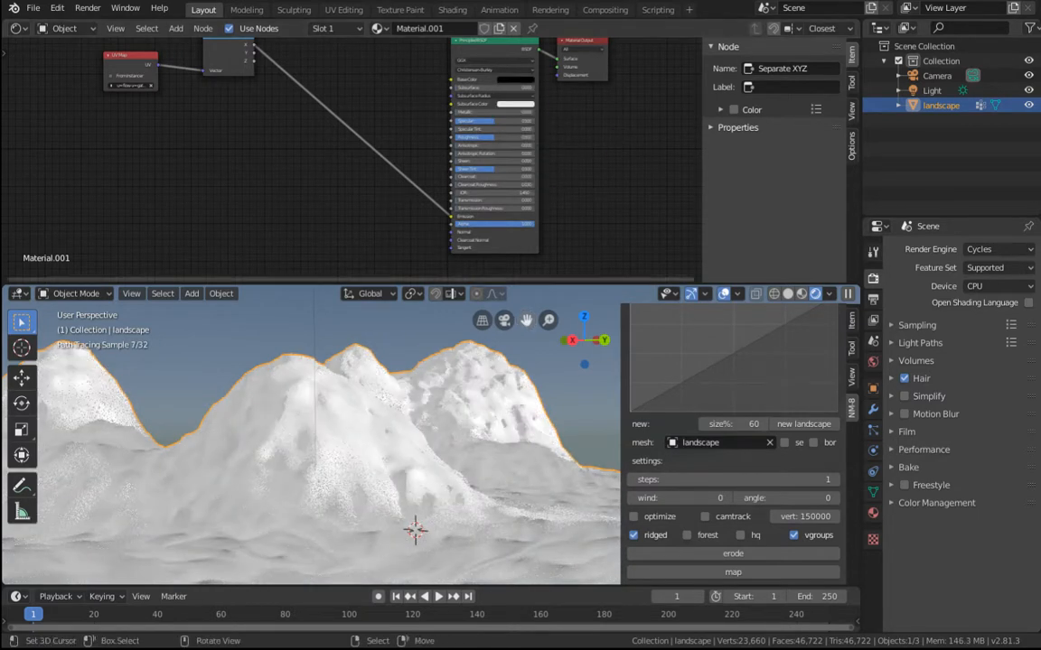
Step: Hide the 3D viewport's sidebar and replace the Emission input with the Separate XYZ node's Y output to preview the gather map
middle_drag(424, 457, 475, 199)
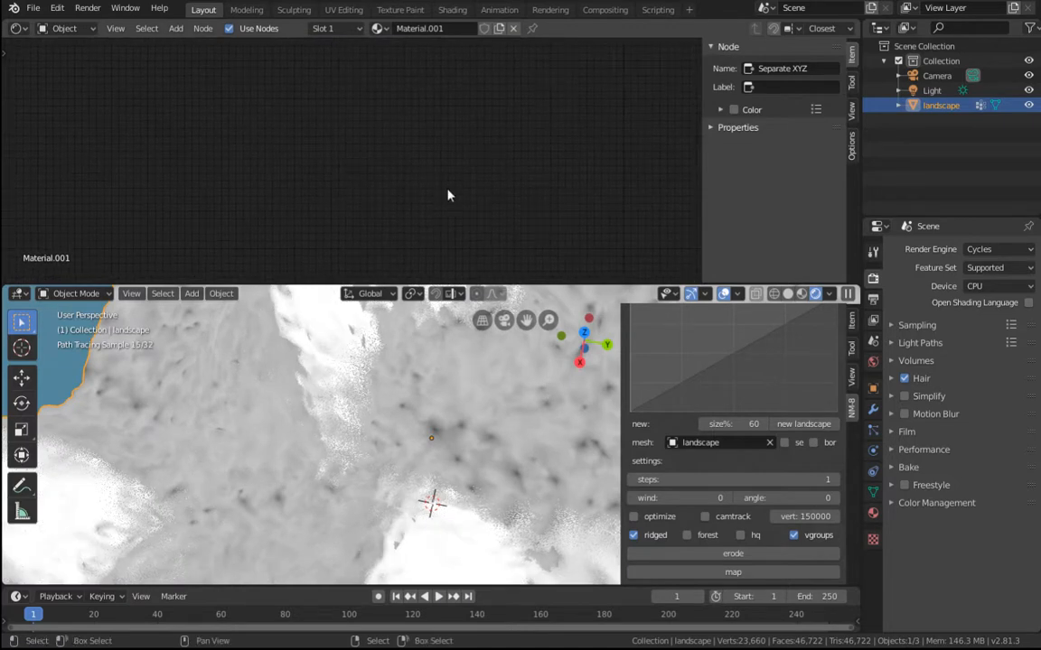
middle_drag(377, 166, 411, 151)
scroll(381, 135, up, 7)
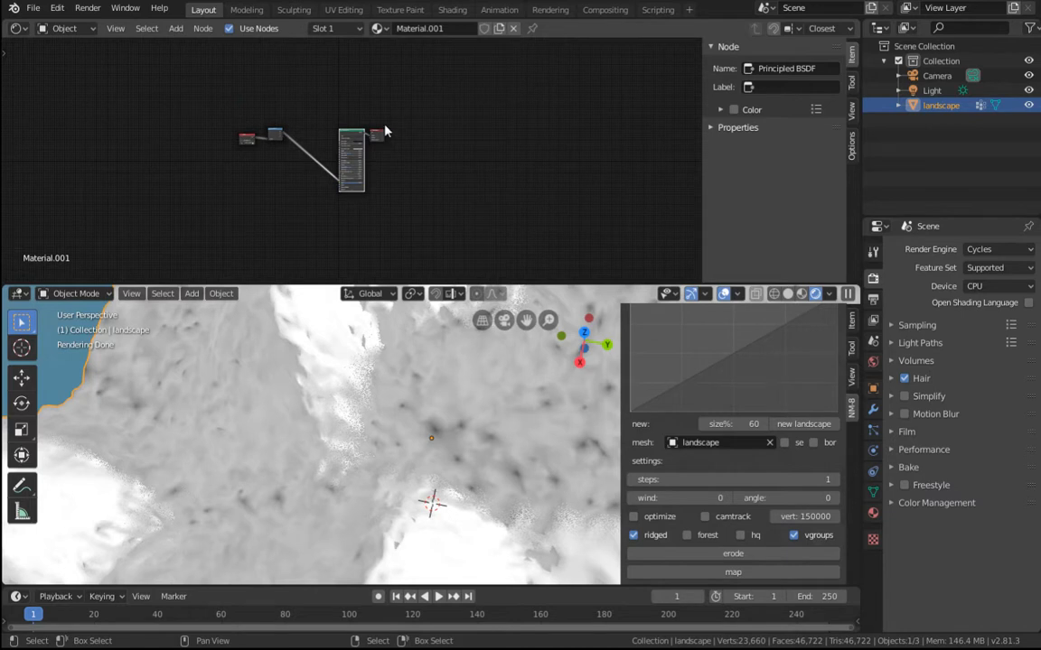
scroll(475, 132, down, 5)
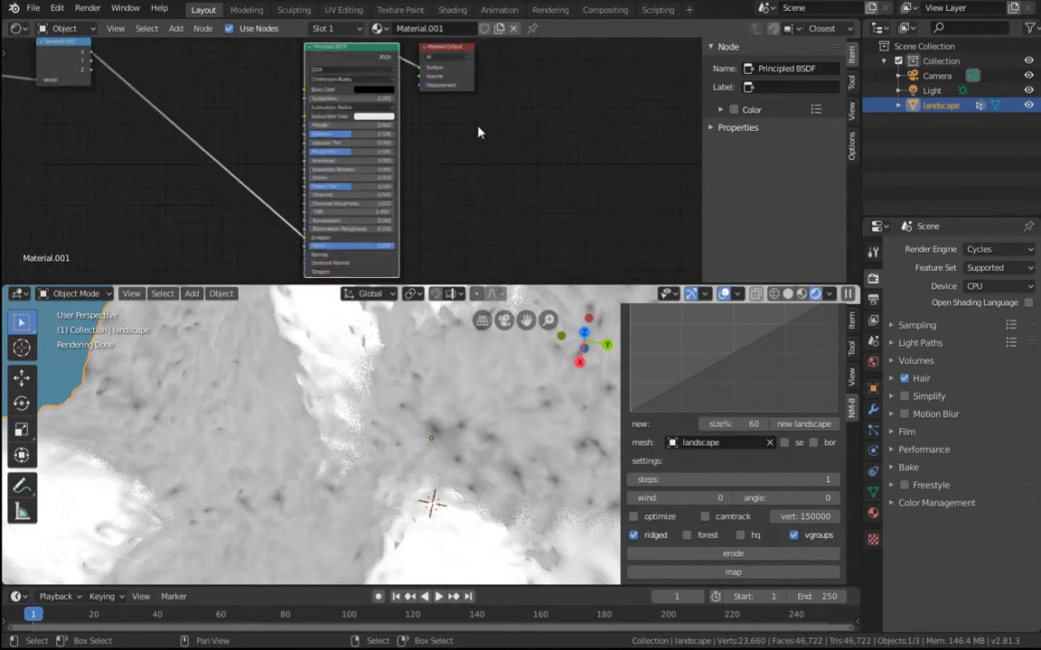
middle_drag(184, 105, 235, 93)
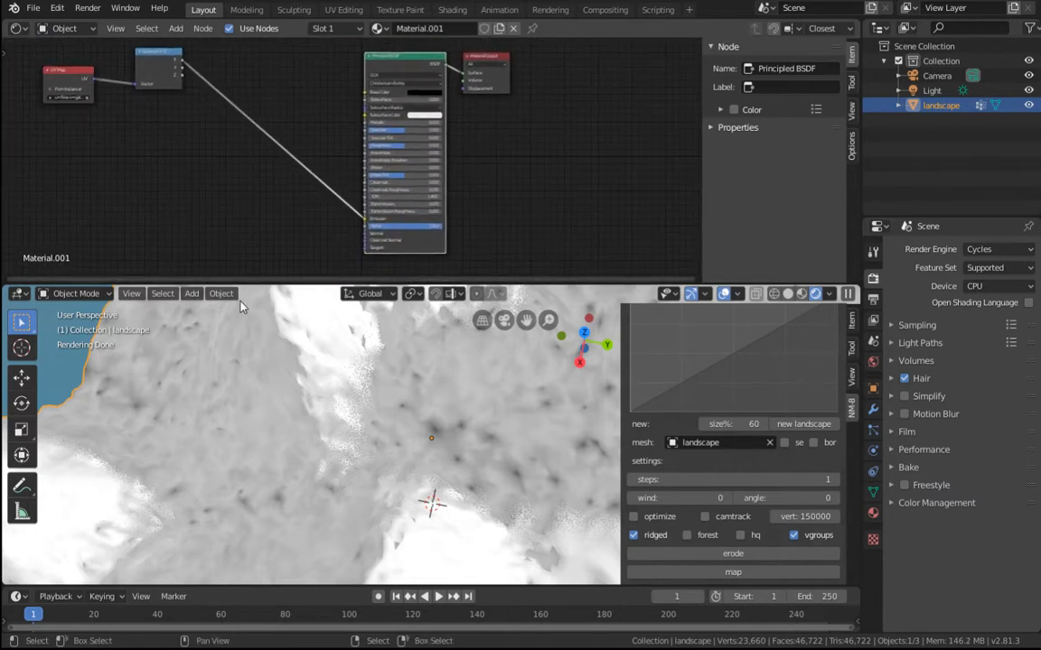
mouse_move(299, 361)
middle_down()
mouse_move(617, 446)
mouse_move(444, 443)
mouse_move(412, 383)
mouse_move(388, 406)
middle_up()
key(n)
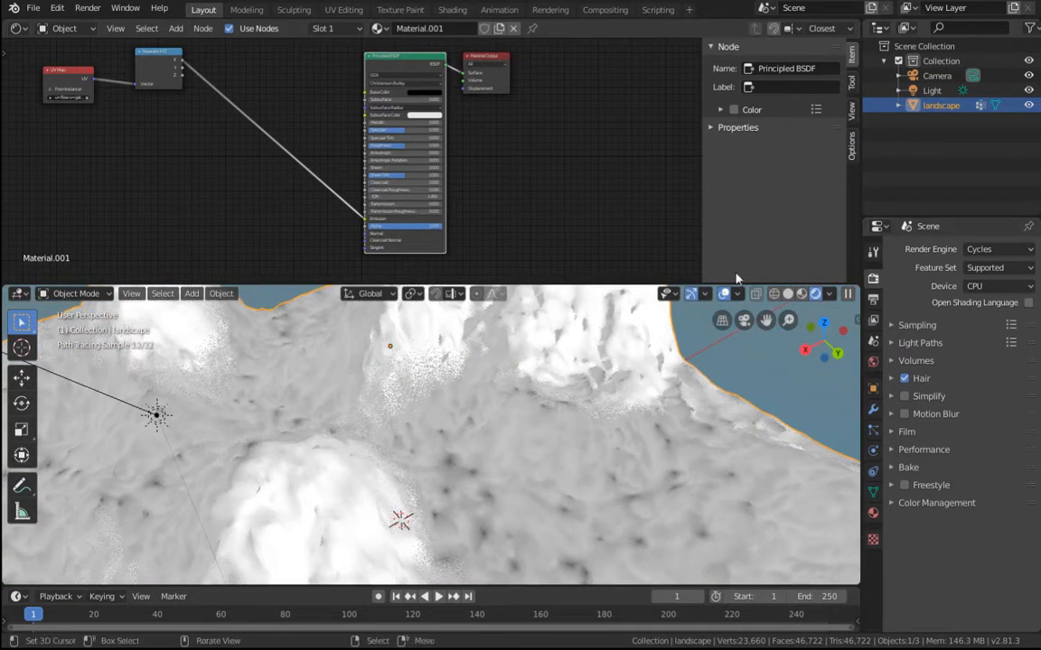
drag(185, 77, 202, 81)
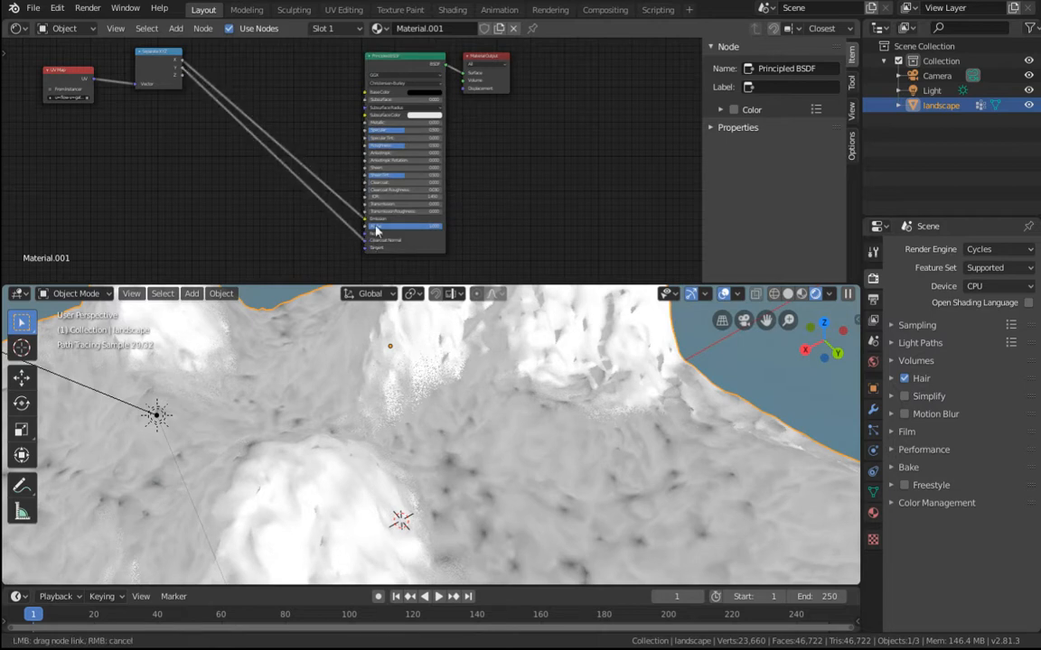
drag(371, 226, 367, 221)
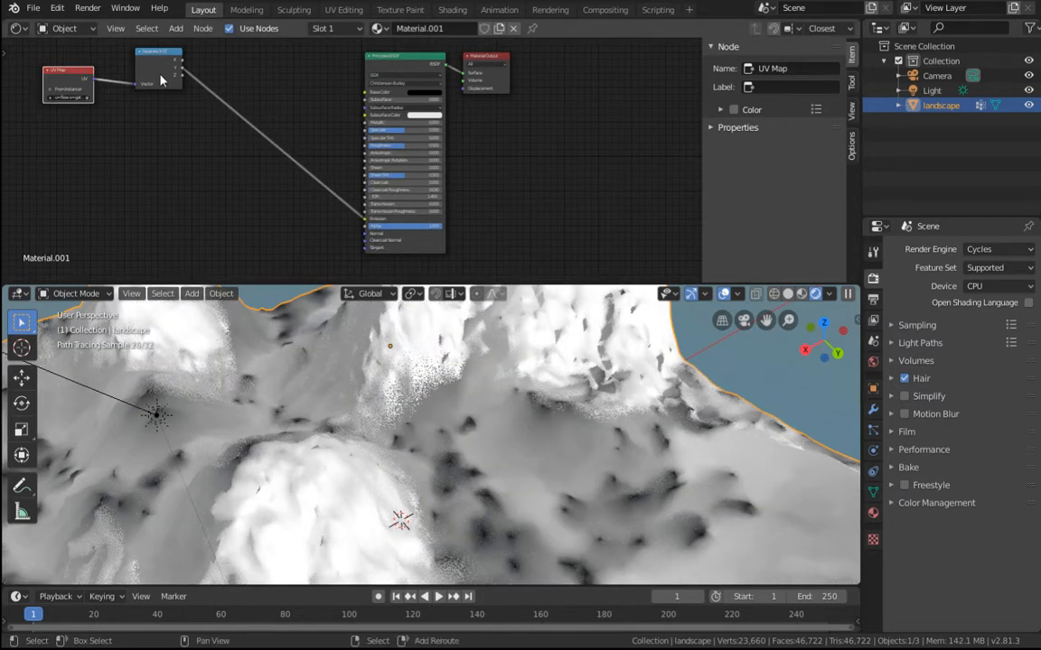
Step: Duplicate the linked UV Map and Separate XYZ nodes twice, stacking the copies below the original pair
key(shift+d)
click(158, 123)
key(shift+d)
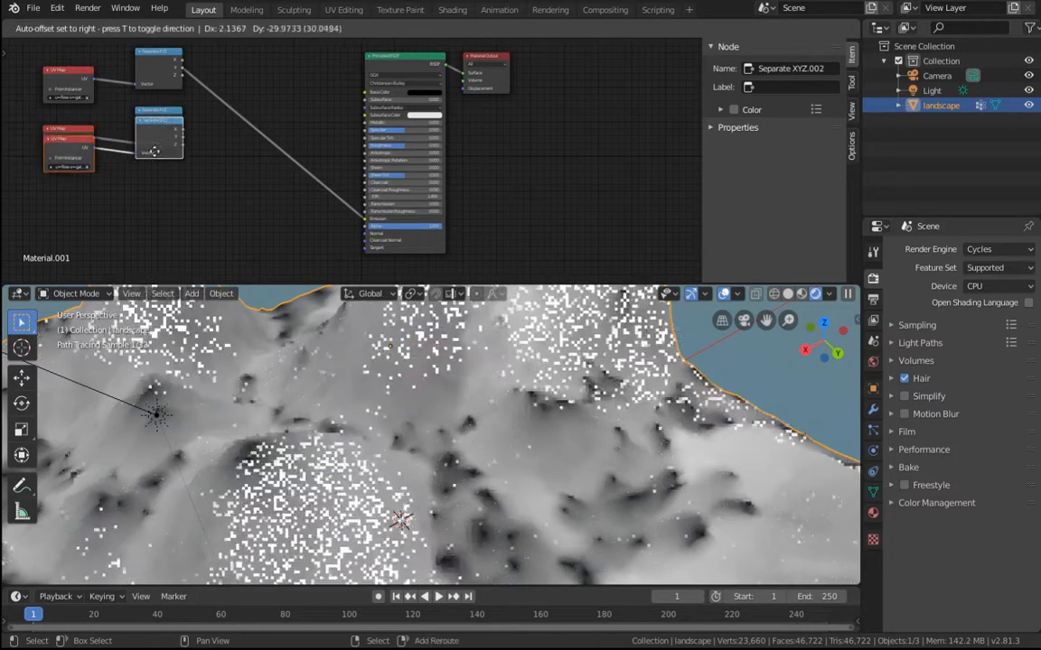
click(156, 177)
Step: Set the first duplicated UV Map node to u=length--v=wideflow and the second to u=run--v=river
click(55, 155)
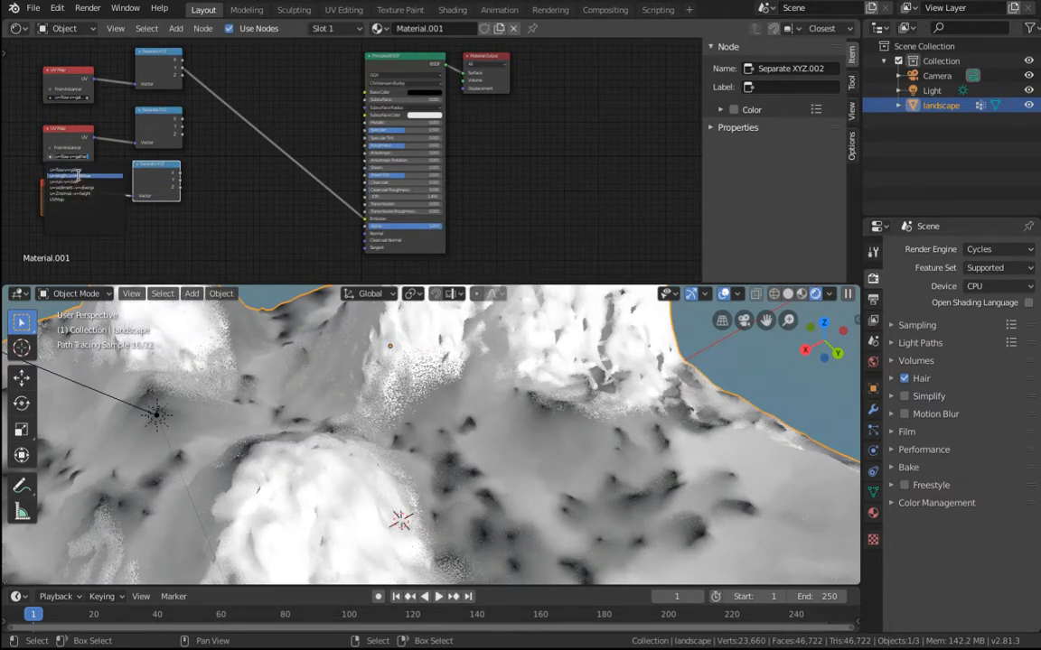
click(93, 176)
click(68, 210)
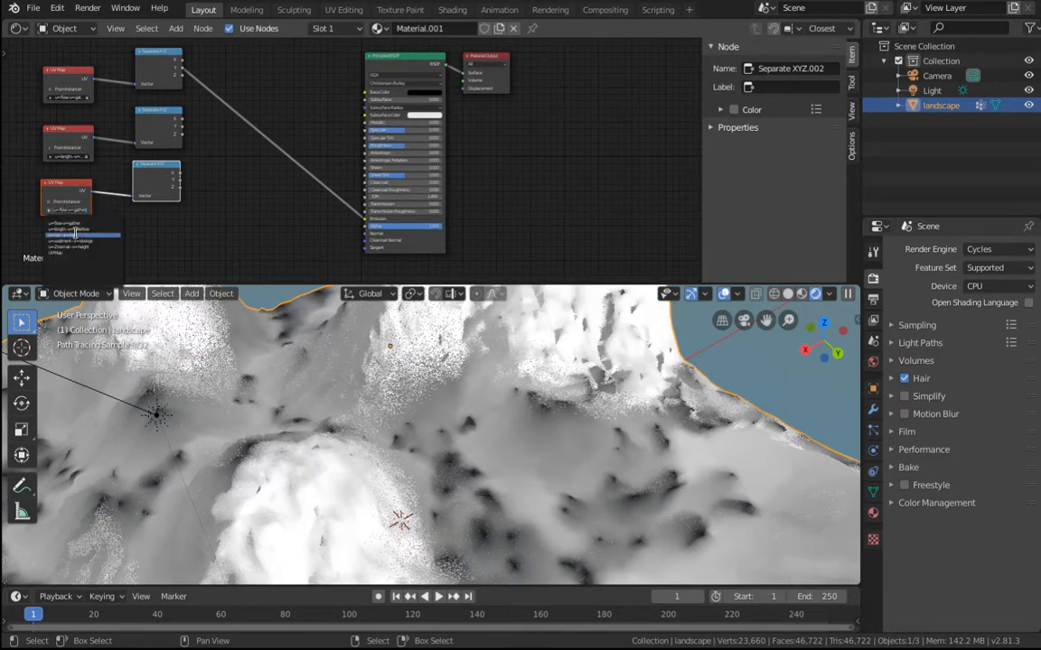
click(81, 235)
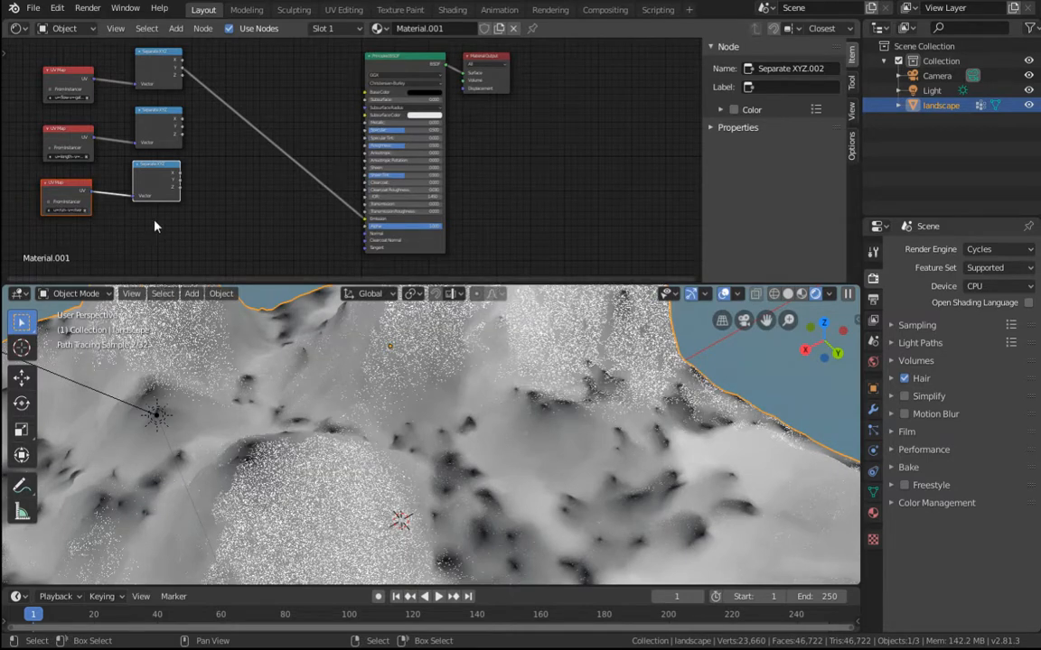
Step: Preview the length and wideflow maps by connecting the middle Separate XYZ node's X and then Y output to Emission
scroll(139, 196, up, 2)
middle_drag(153, 184, 478, 160)
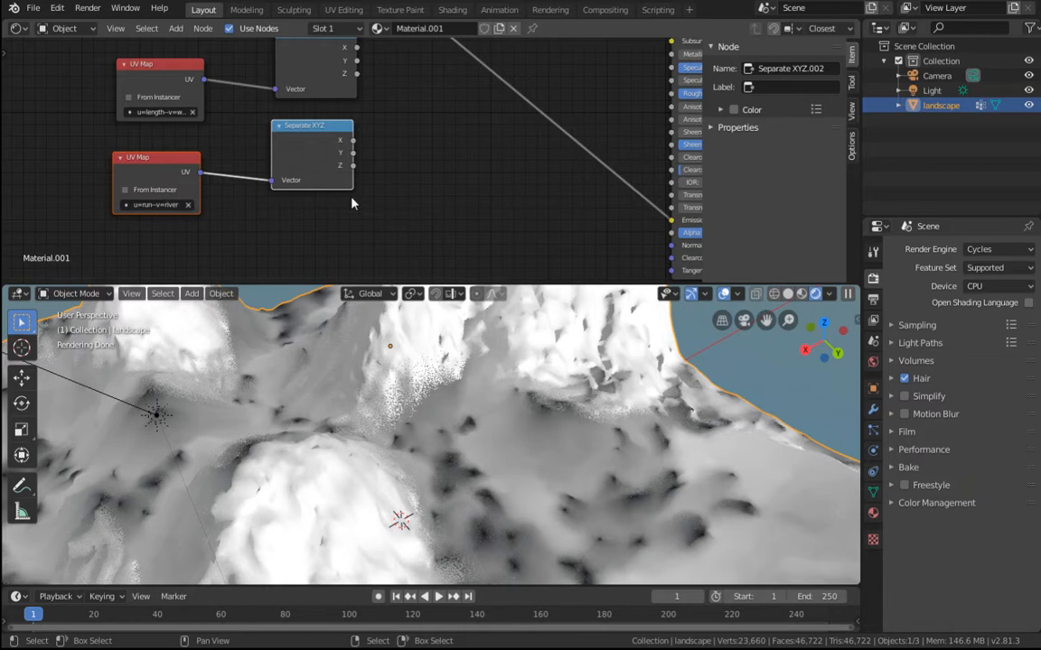
middle_drag(460, 201, 262, 239)
scroll(297, 225, down, 4)
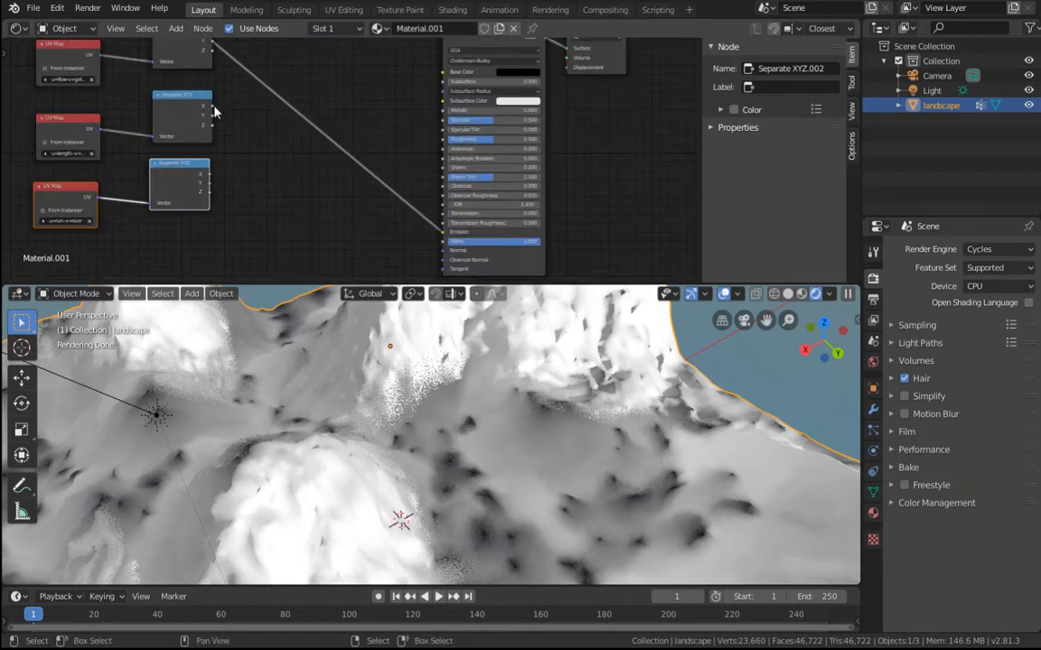
drag(210, 107, 446, 241)
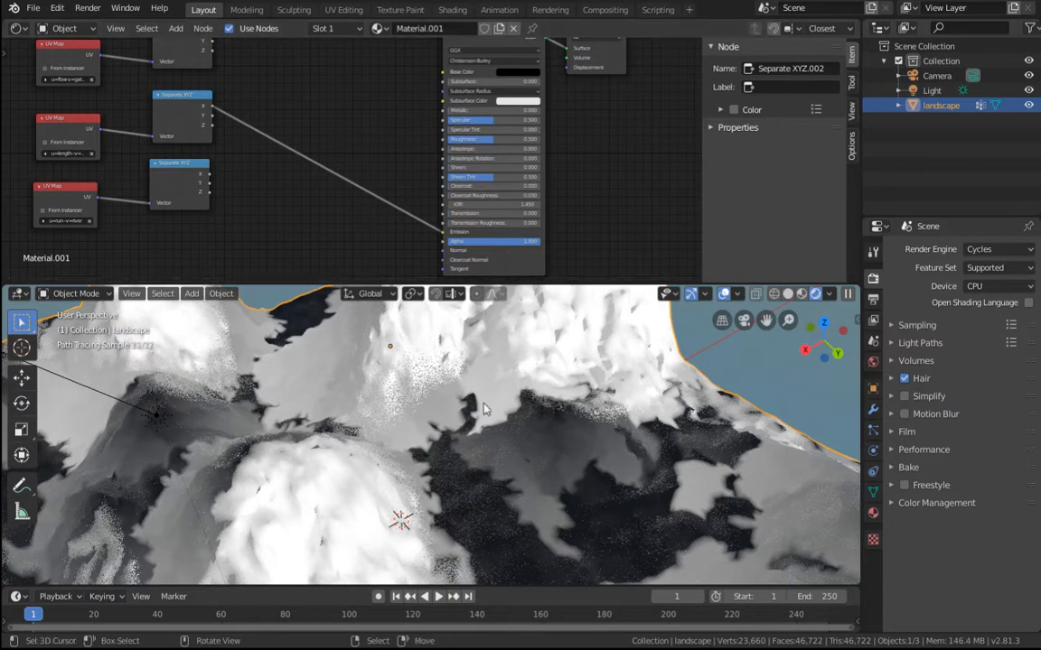
drag(211, 118, 446, 241)
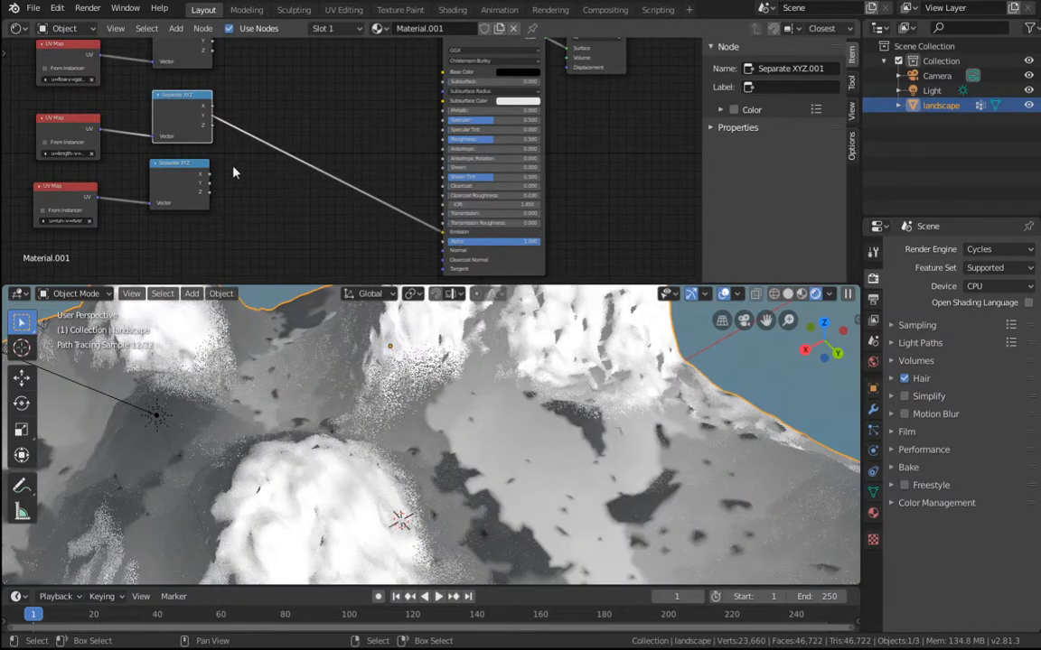
Step: Preview the run and river maps by connecting the lowest Separate XYZ node's X and then Y output to Emission
drag(207, 175, 303, 198)
drag(444, 235, 444, 241)
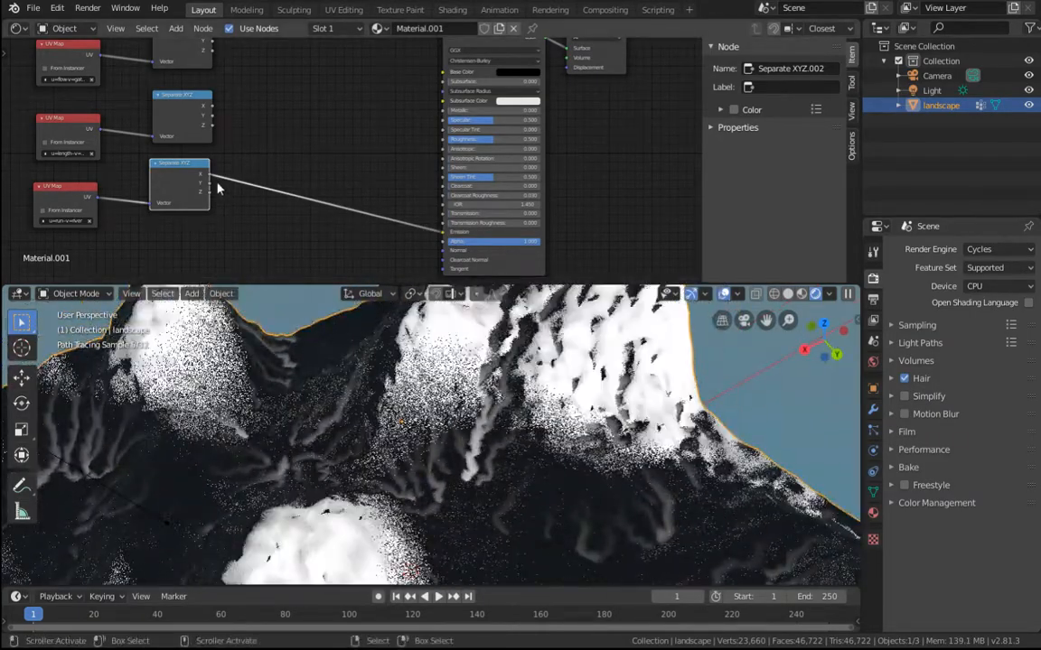
drag(208, 192, 444, 233)
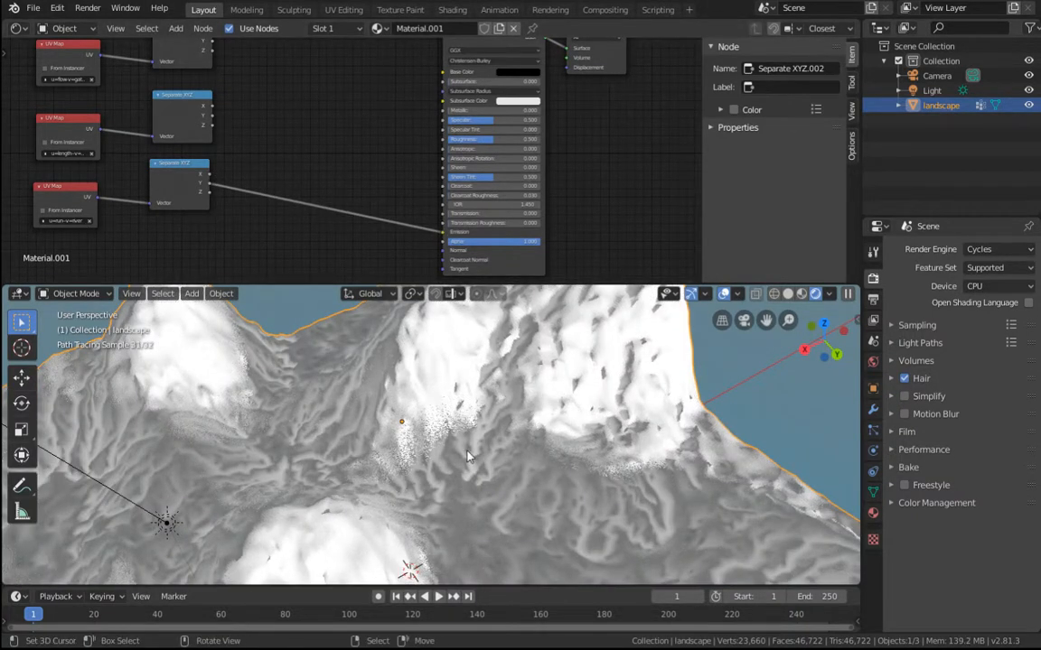
middle_drag(467, 457, 550, 454)
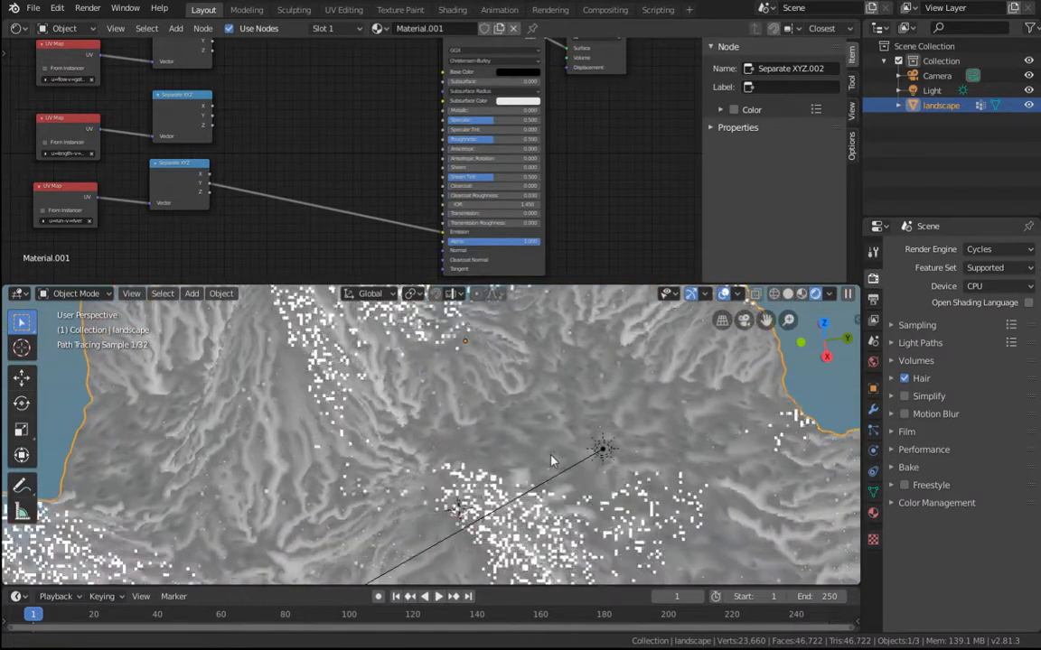
Step: Examine the river map on the terrain from above and at a low angle, and review the three UV Map branches
scroll(337, 158, down, 3)
middle_drag(503, 197, 398, 214)
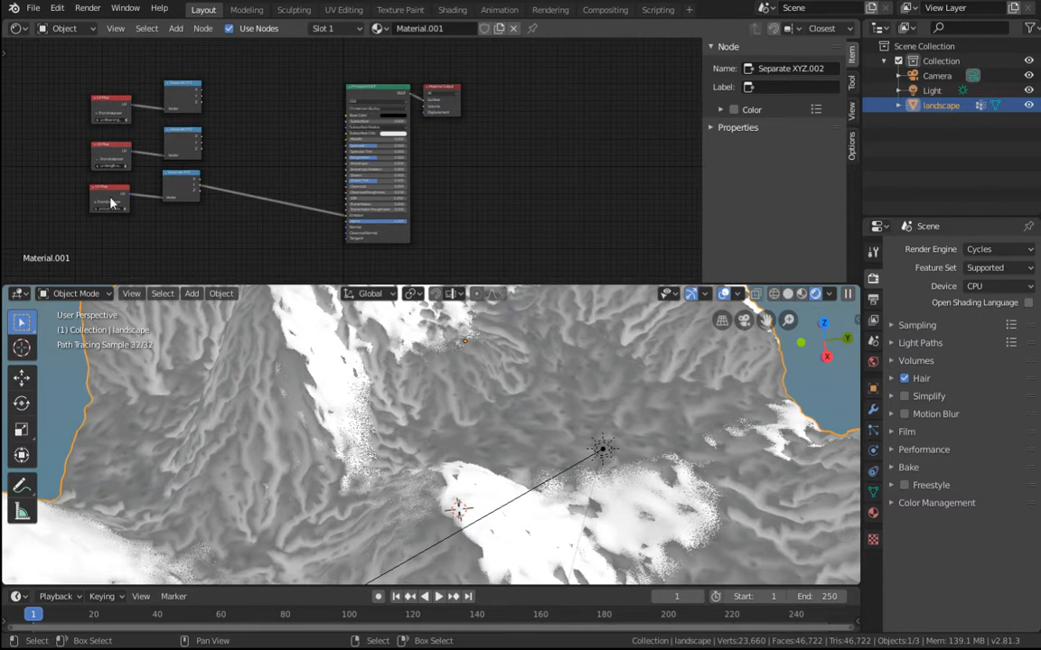
scroll(126, 216, up, 3)
middle_drag(122, 216, 403, 153)
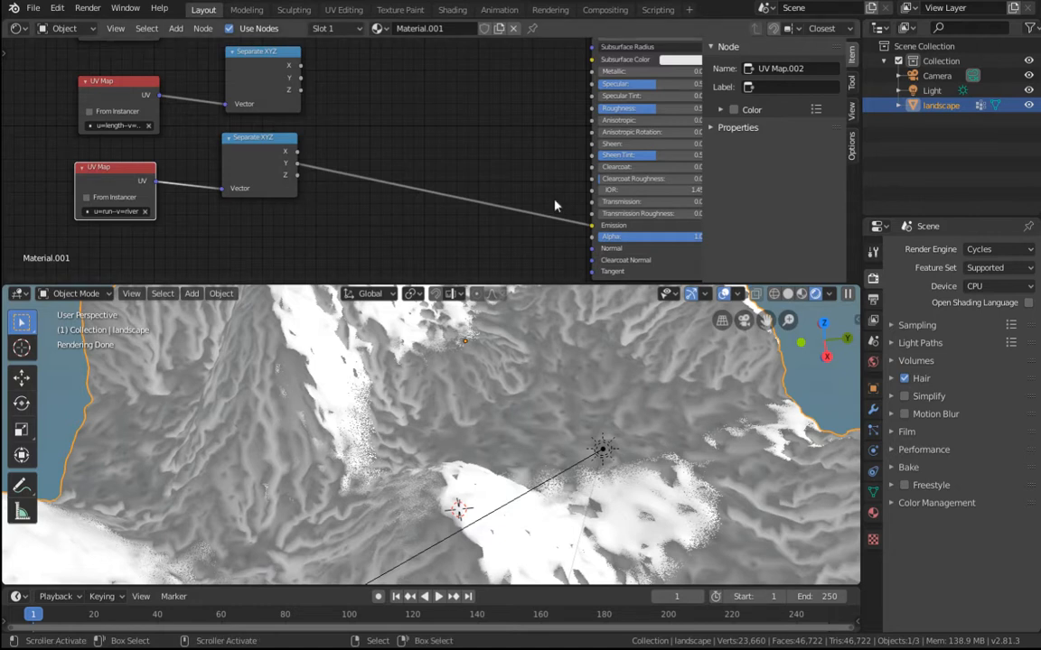
middle_drag(515, 187, 472, 215)
scroll(419, 121, down, 2)
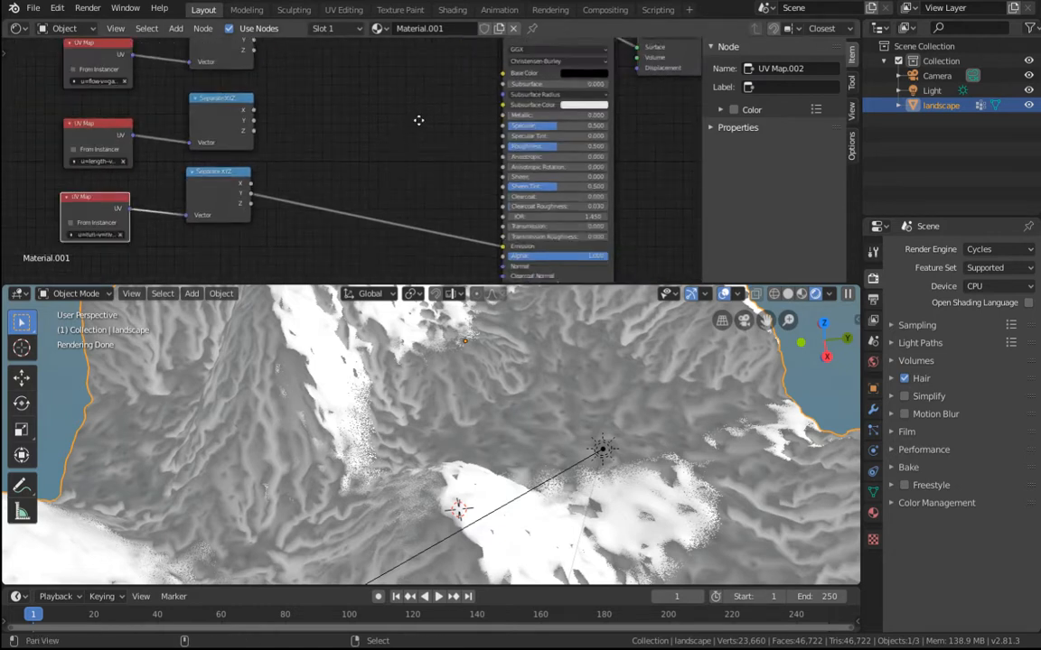
middle_drag(418, 121, 381, 143)
drag(511, 48, 524, 43)
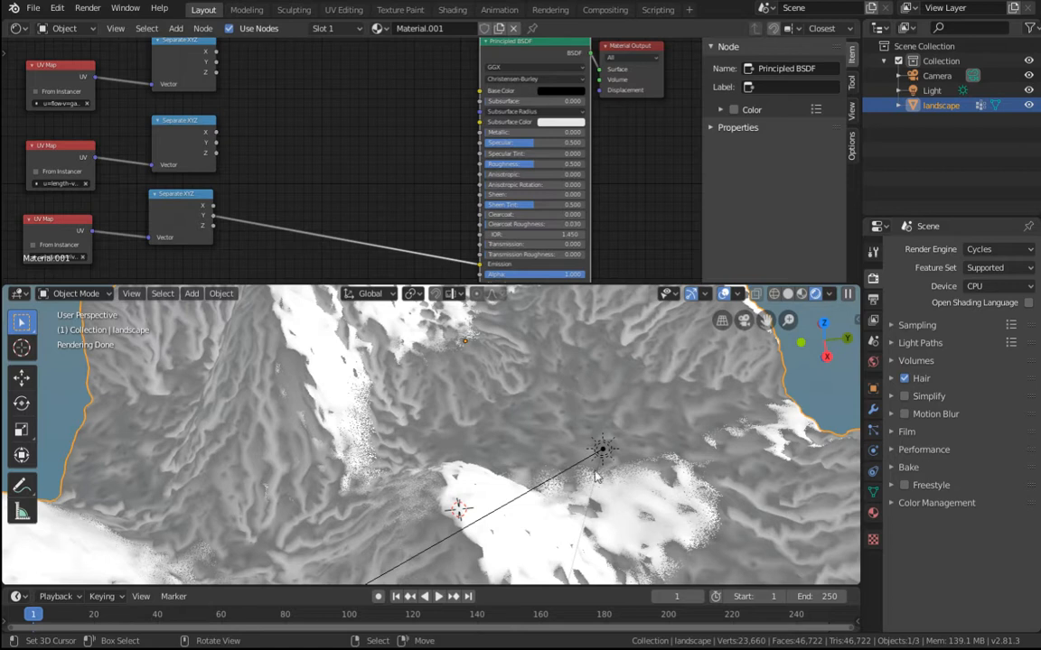
middle_drag(635, 514, 639, 451)
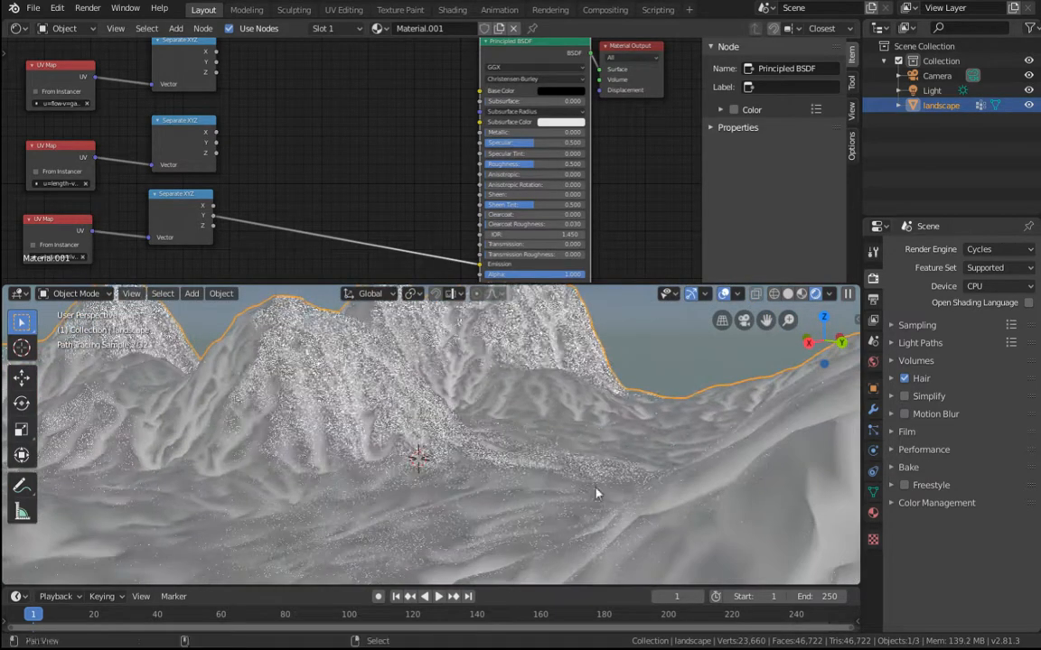
middle_drag(334, 168, 359, 185)
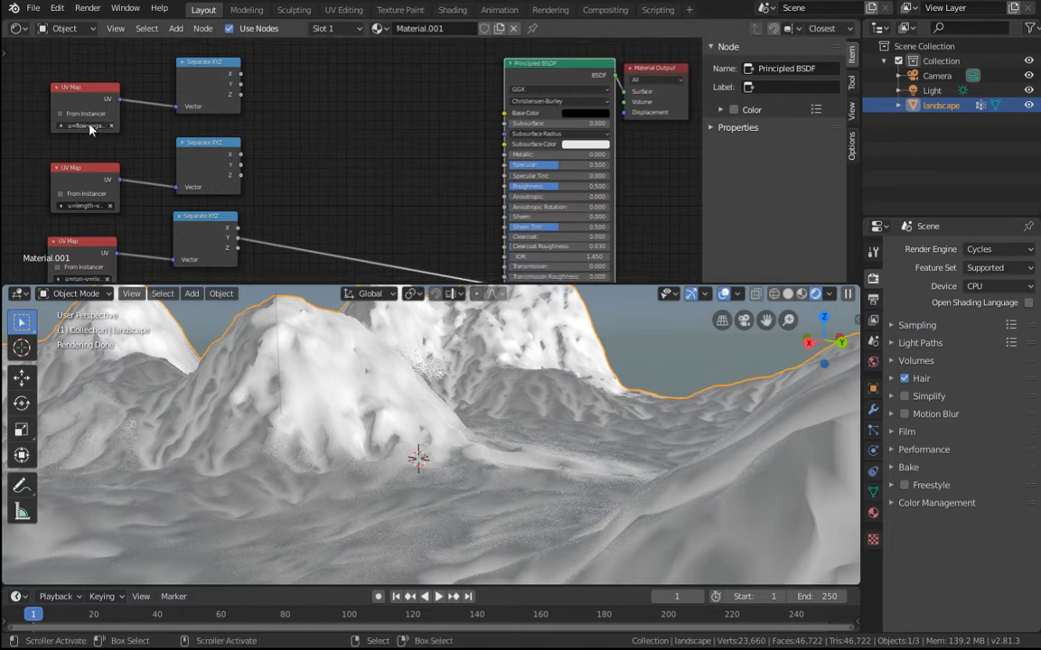
Step: Replace the Emission input with the X output of the uppermost Separate XYZ node to show the flow map
drag(240, 78, 244, 79)
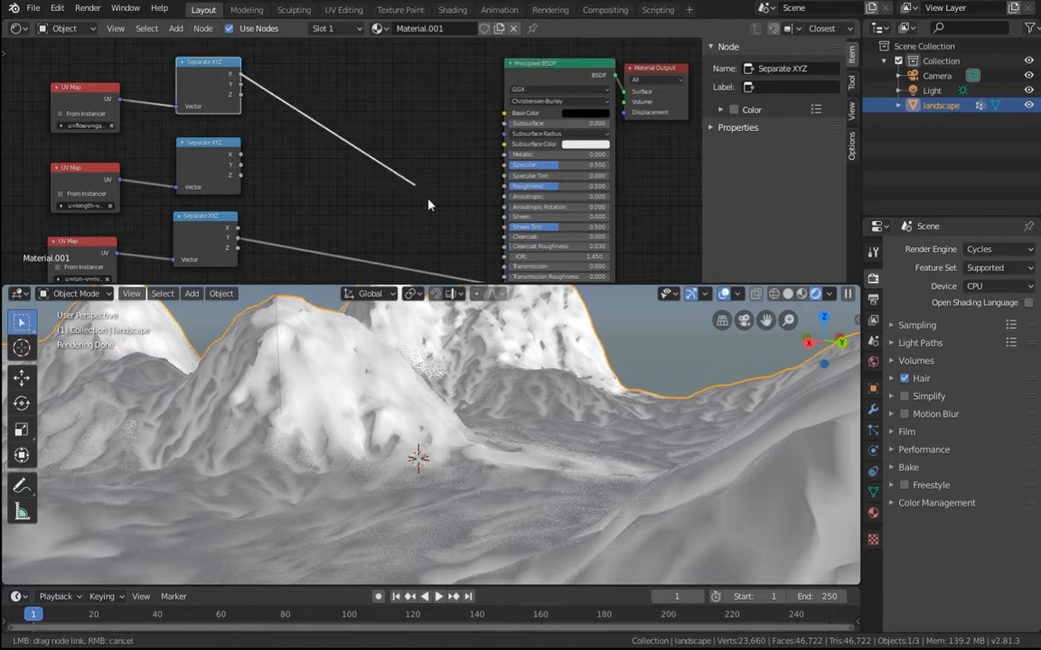
drag(493, 281, 459, 262)
scroll(414, 176, down, 3)
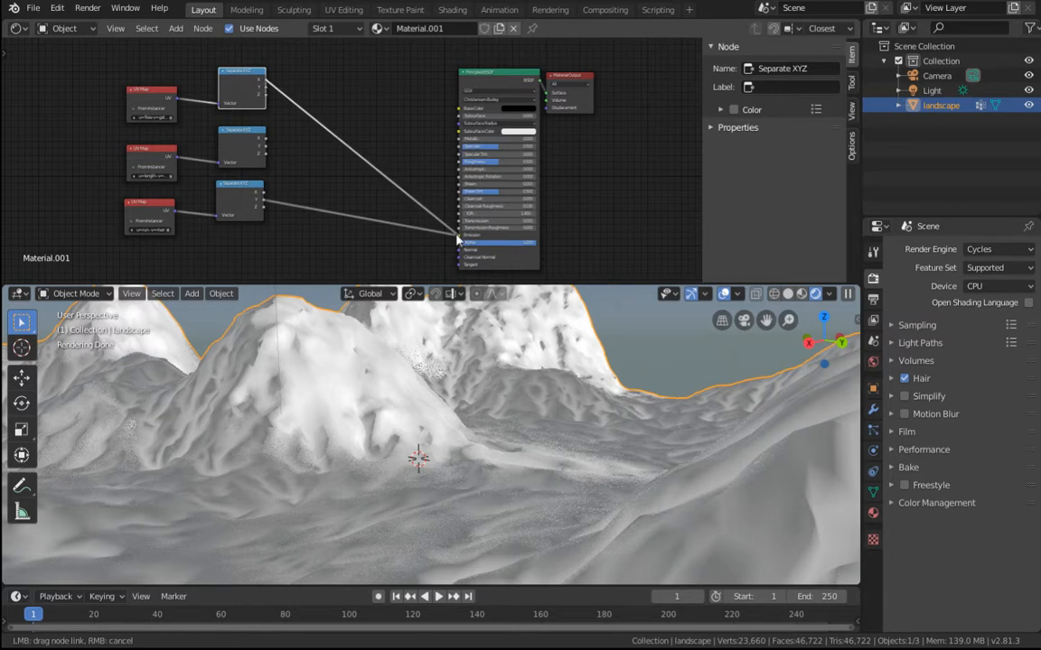
drag(456, 239, 458, 235)
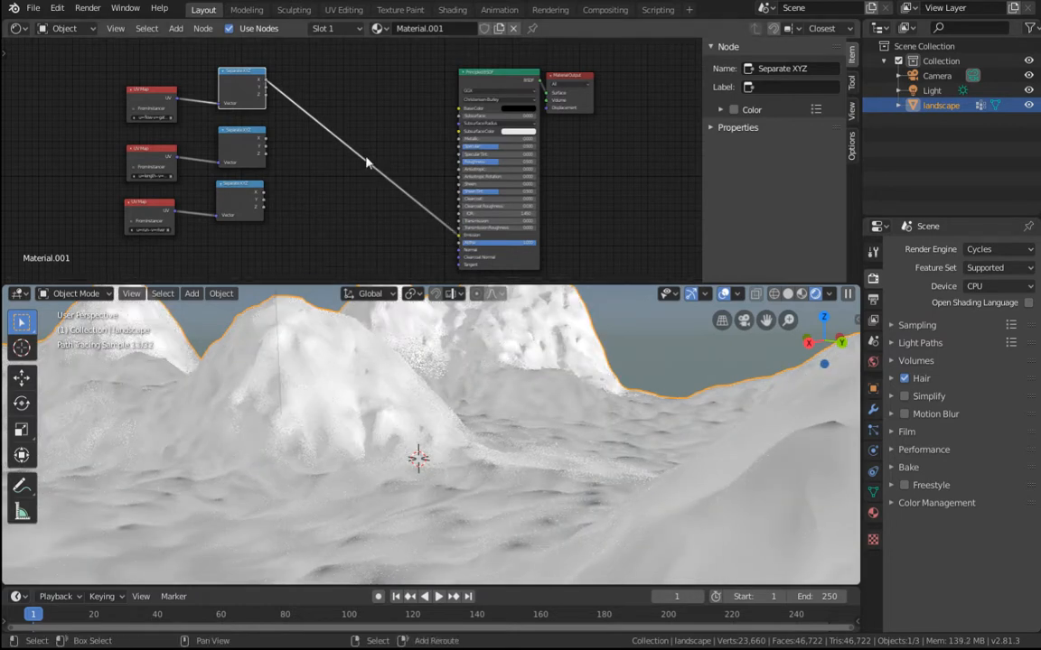
Step: Insert a ColorRamp on the link to Emission, shift its black stop past the middle, and inspect the flow map on the terrain
key(shift+a)
mouse_move(307, 157)
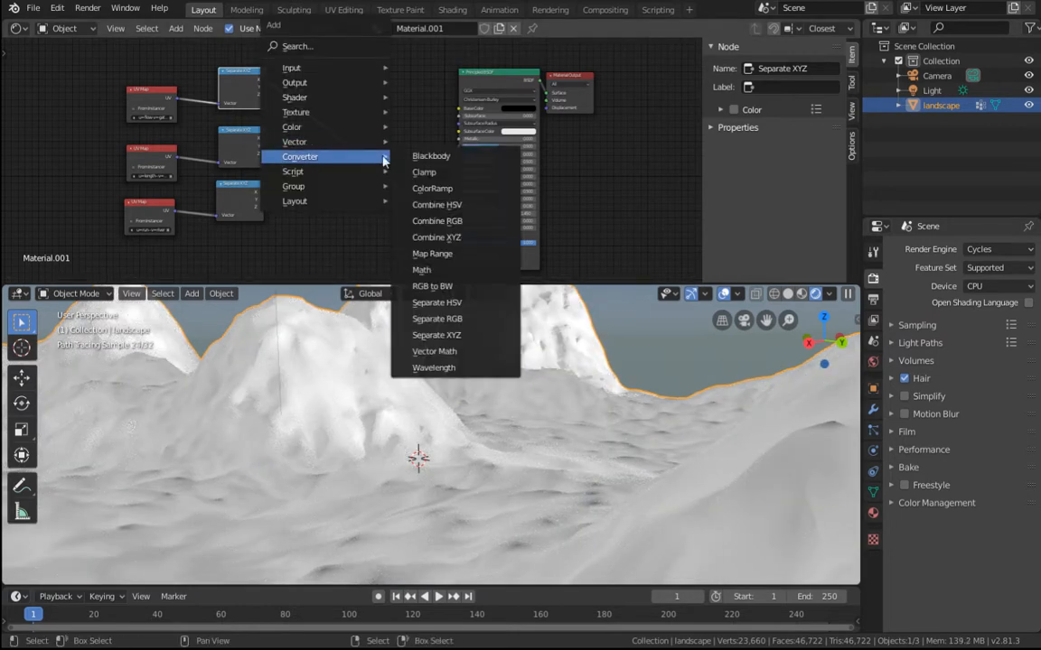
click(430, 187)
click(317, 112)
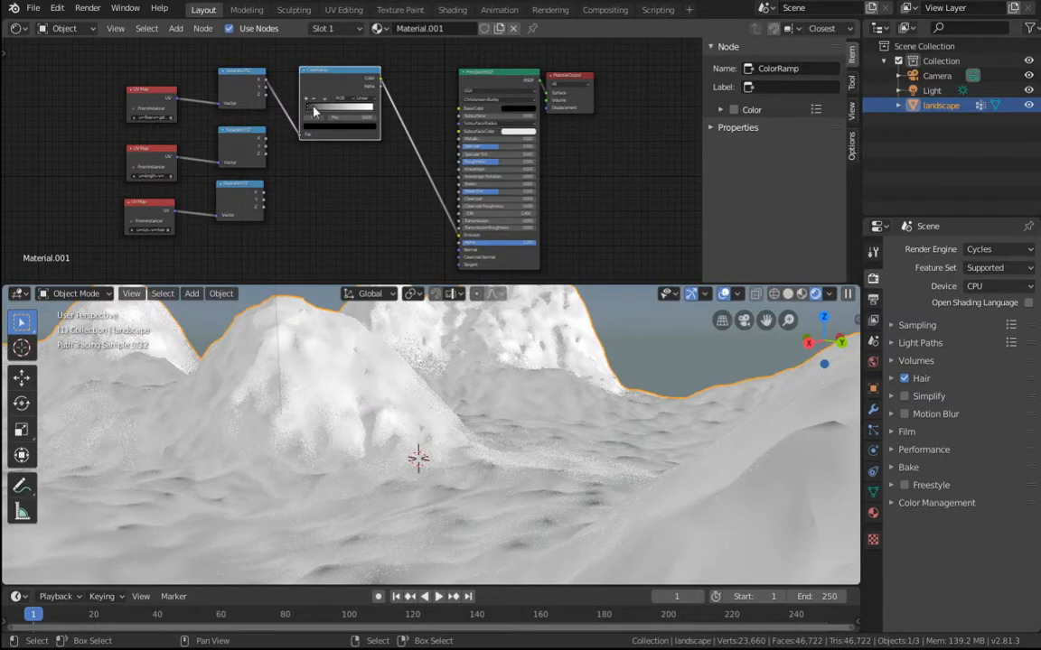
drag(312, 108, 345, 107)
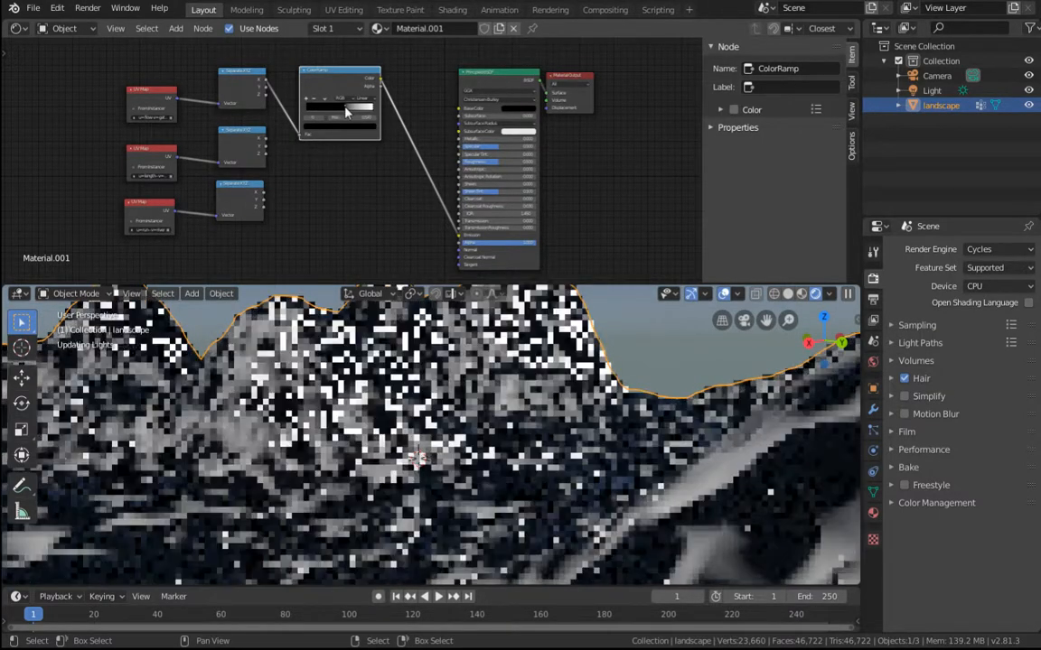
middle_drag(515, 433, 520, 459)
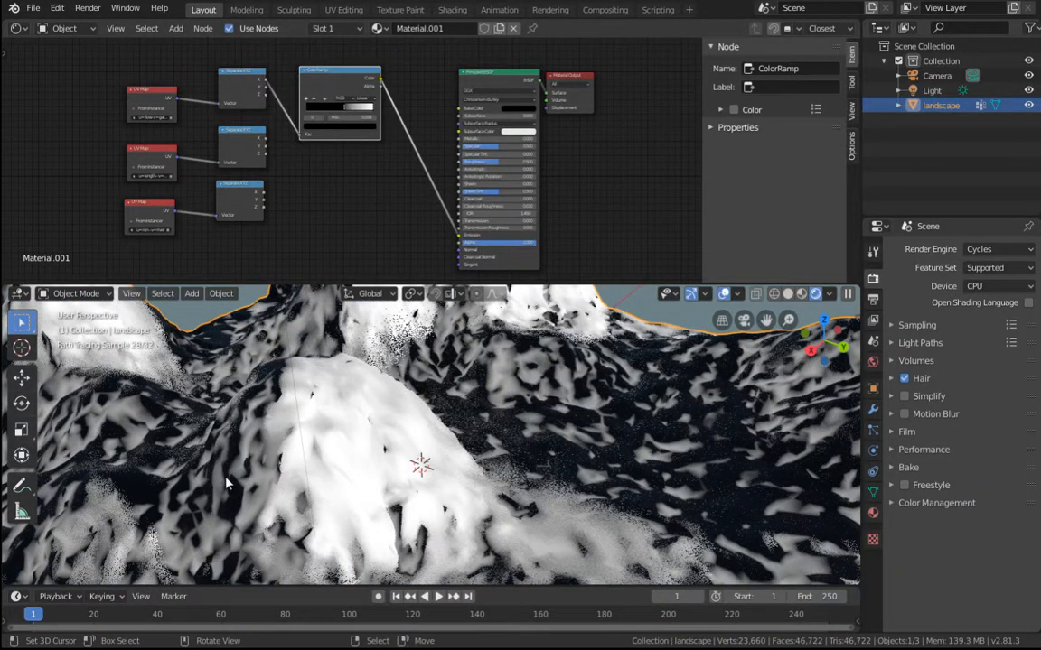
middle_drag(268, 495, 431, 359)
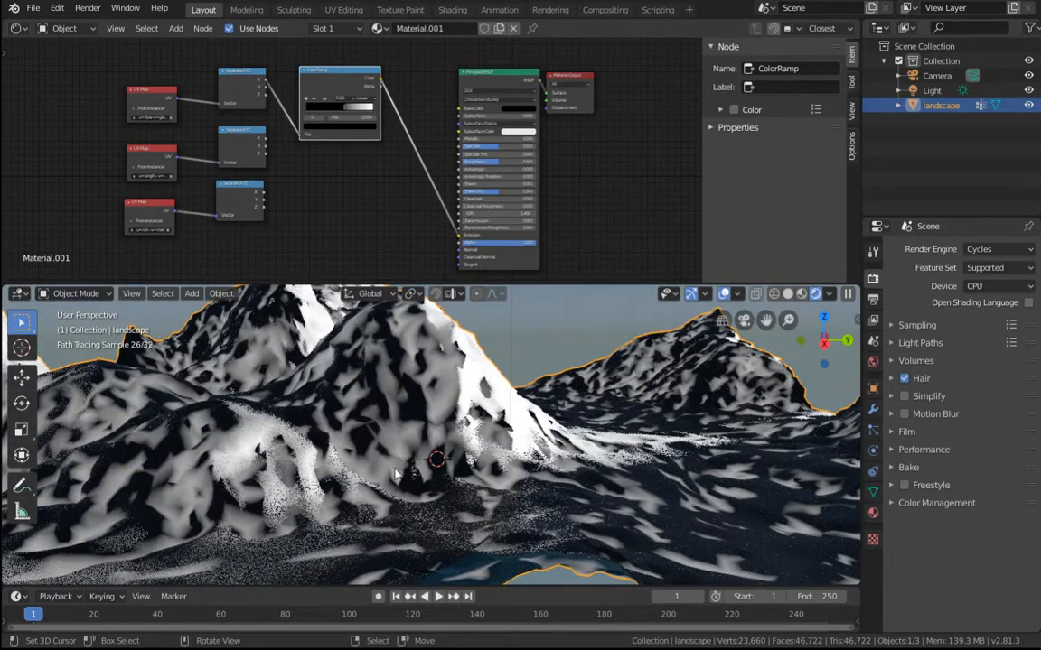
scroll(387, 402, down, 3)
middle_drag(386, 402, 443, 361)
Step: Feed the ColorRamp from the uppermost Separate XYZ's Y output, with the white stop at about 0.78 and the black stop at 0.241
drag(264, 90, 282, 102)
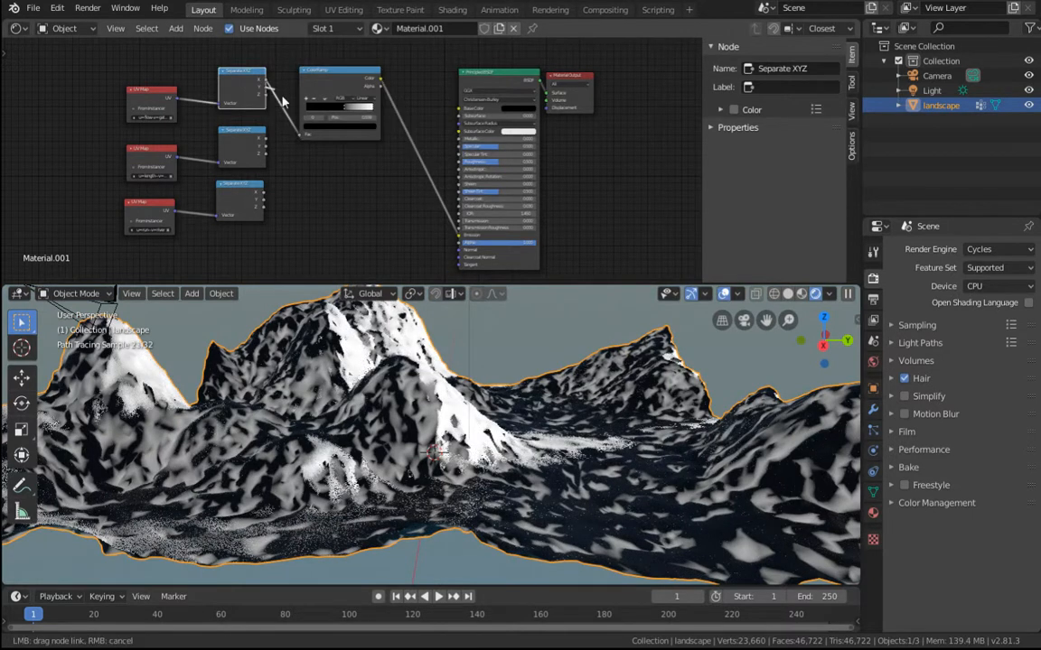
drag(302, 142, 301, 134)
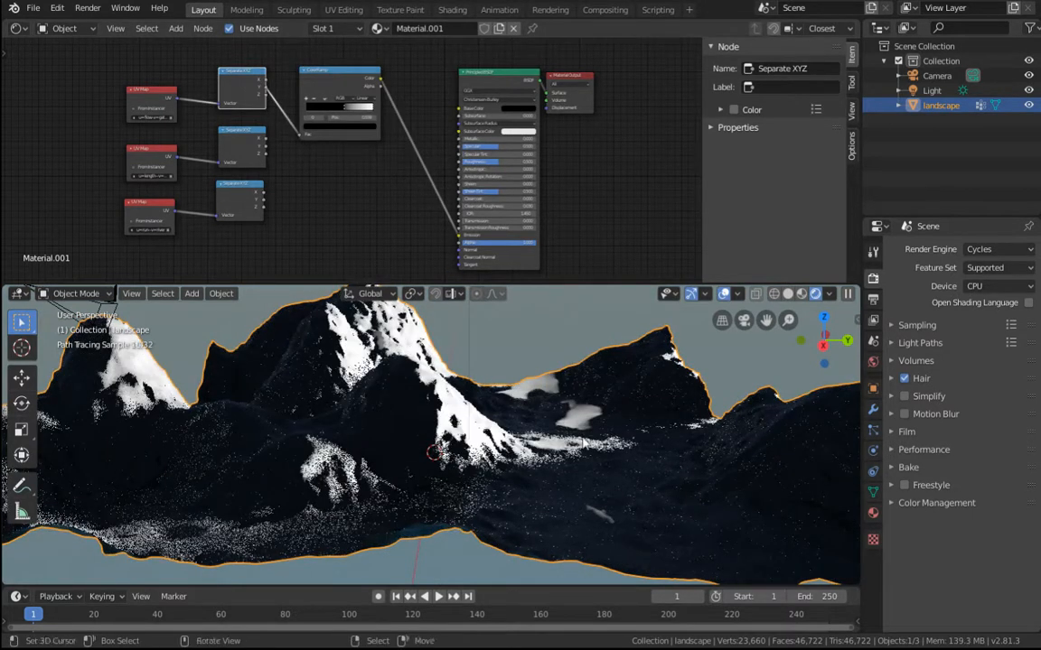
middle_drag(506, 425, 583, 456)
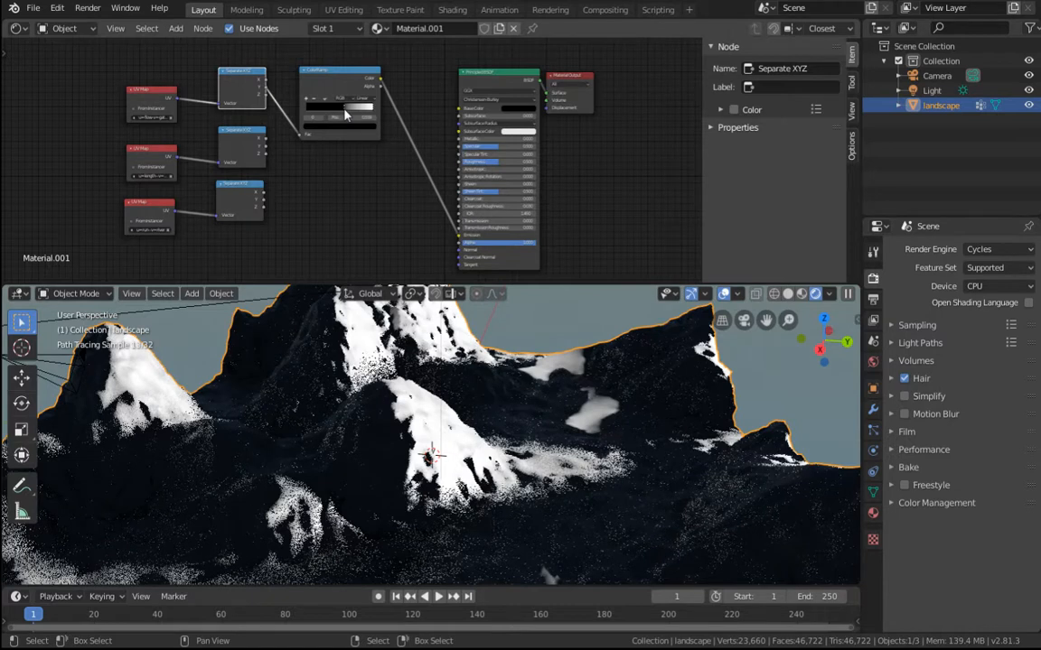
mouse_move(344, 111)
mouse_down()
mouse_move(324, 110)
mouse_move(360, 110)
mouse_up()
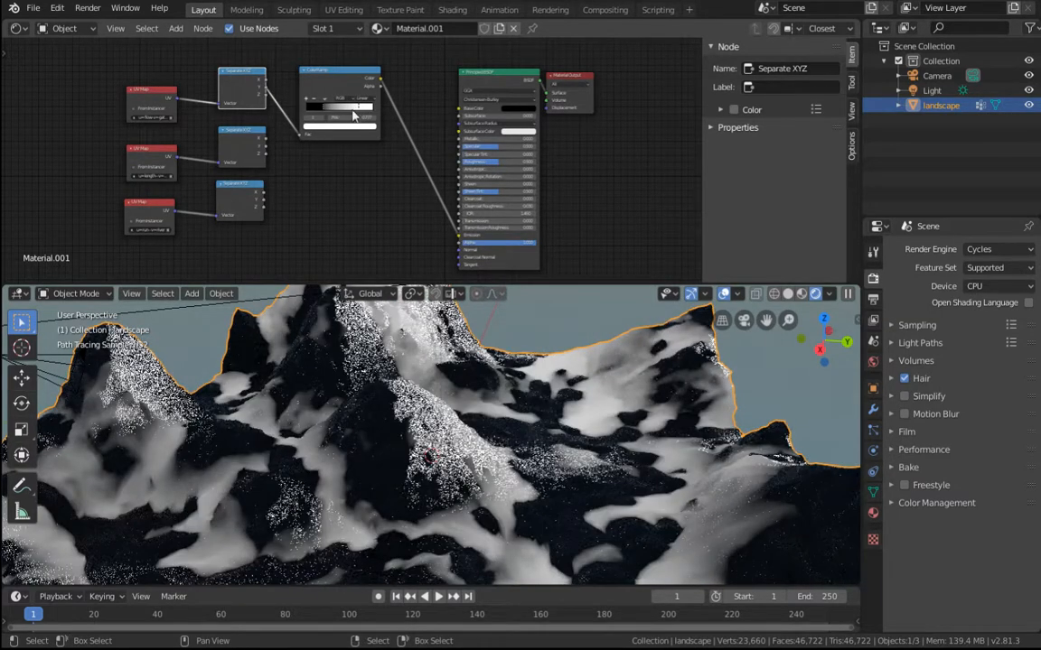
drag(330, 109, 322, 108)
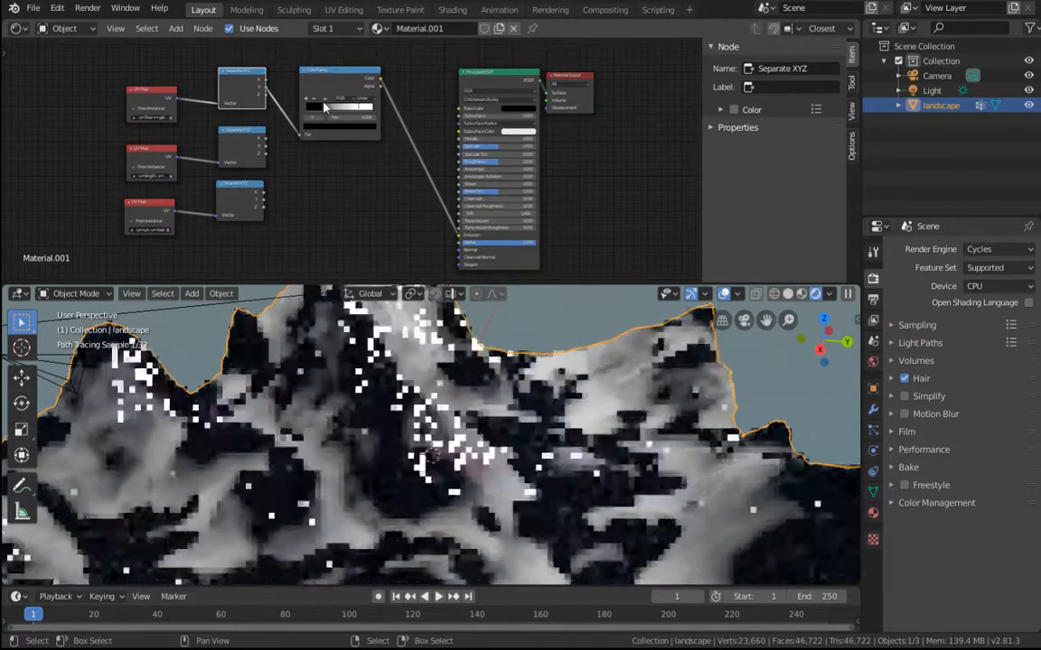
middle_drag(649, 472, 470, 271)
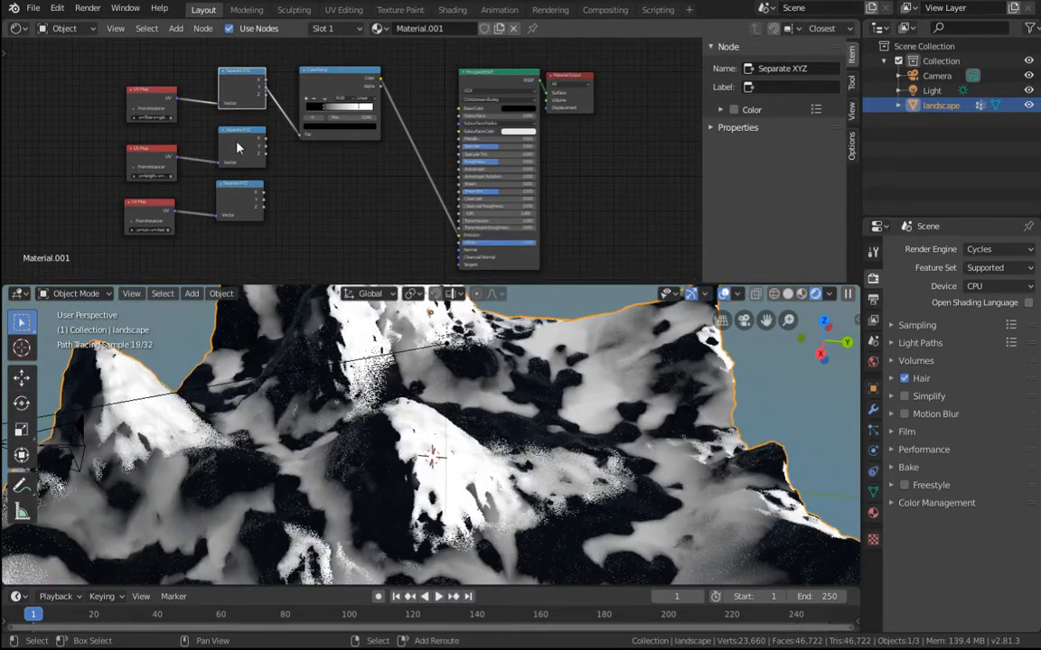
Step: Insert a Math node before the ColorRamp and connect the uppermost Separate XYZ's X output to its second value
key(shift+a)
mouse_move(329, 180)
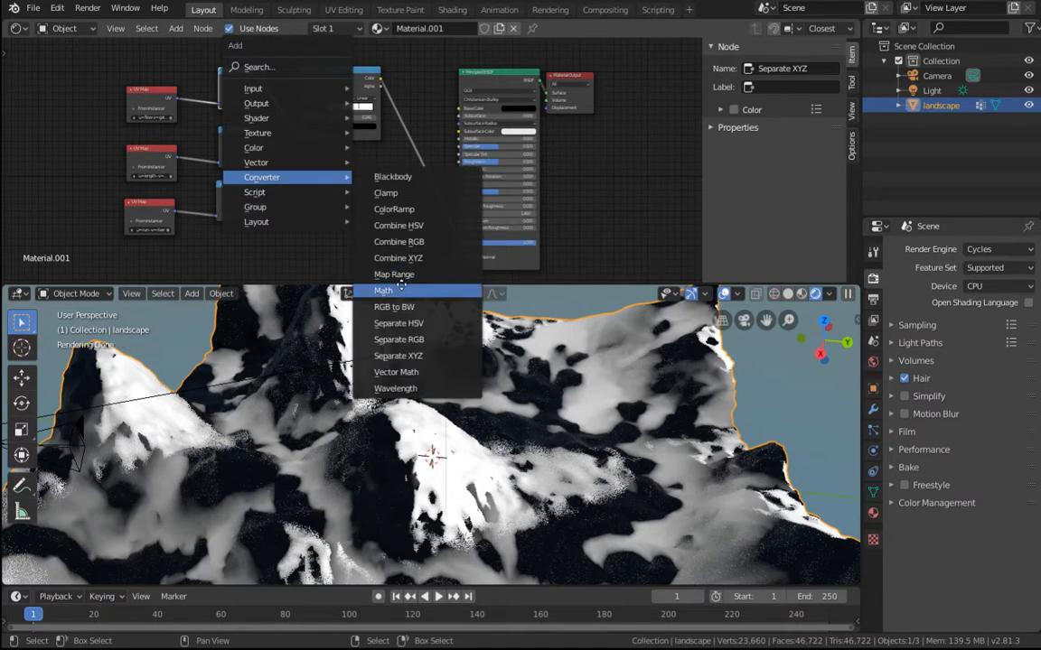
click(384, 290)
click(336, 127)
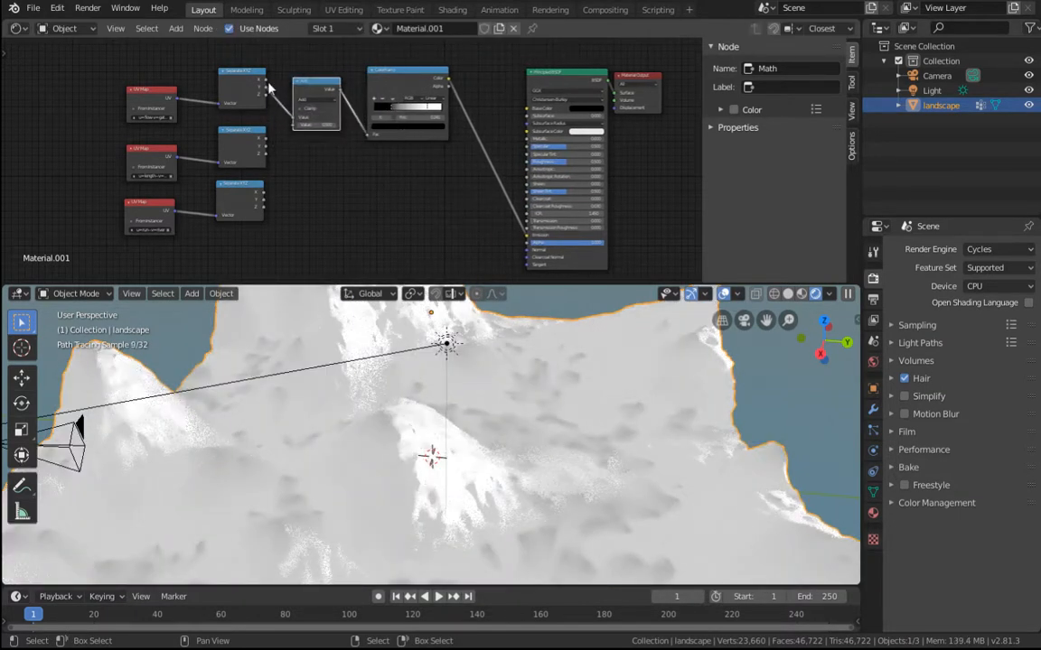
drag(294, 131, 299, 125)
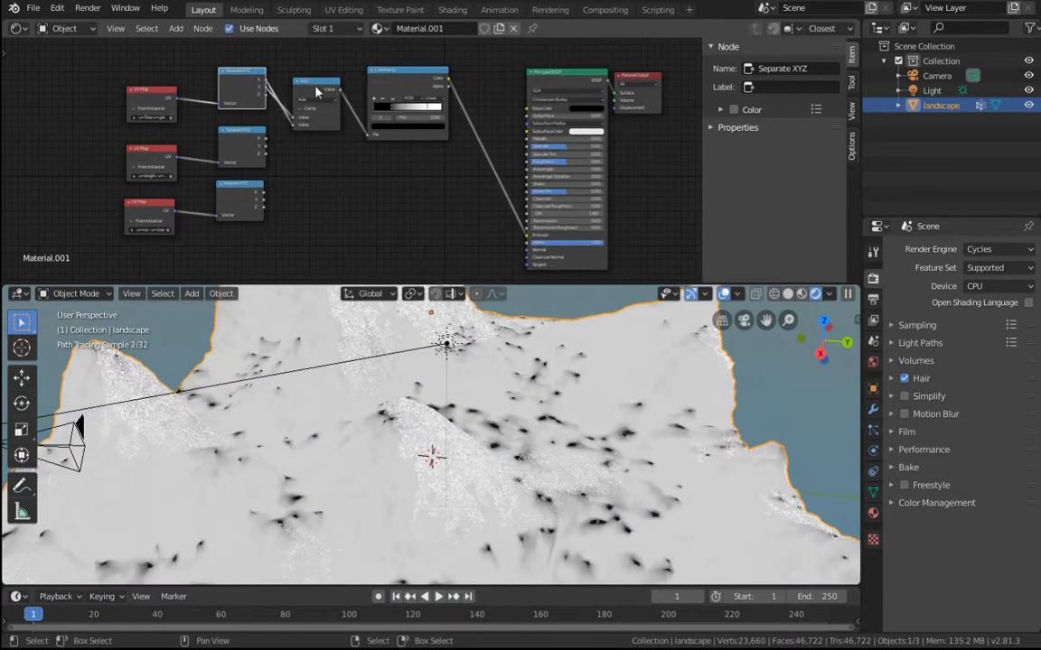
Step: Set the Math node to Subtract, then move the ColorRamp's black stop to the start and its white stop to 0.741
scroll(329, 156, up, 3)
click(298, 70)
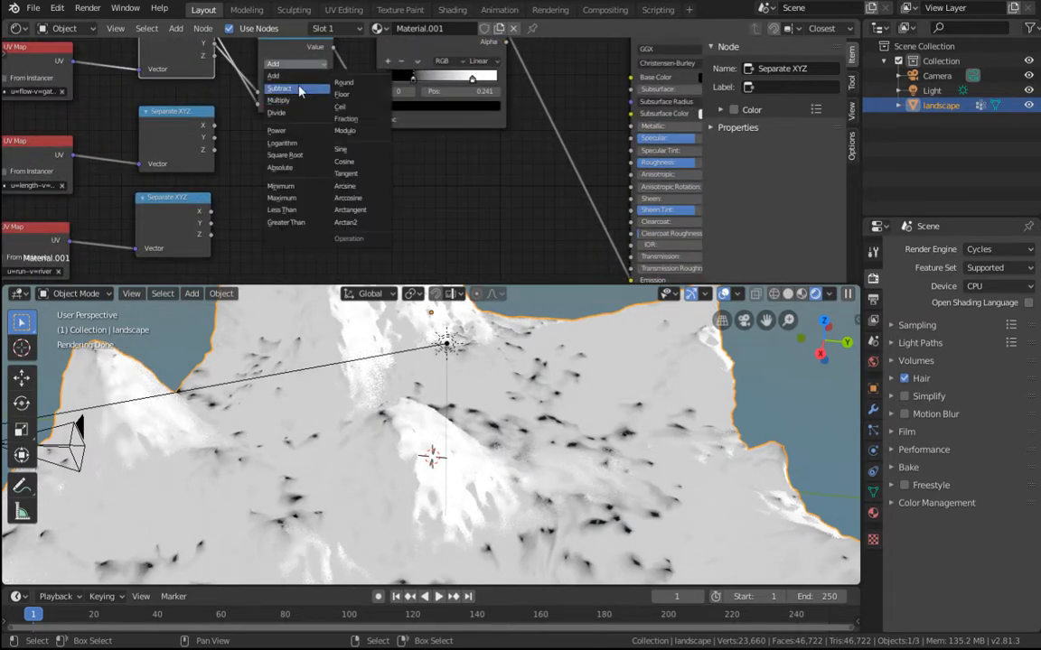
click(301, 91)
scroll(327, 132, down, 3)
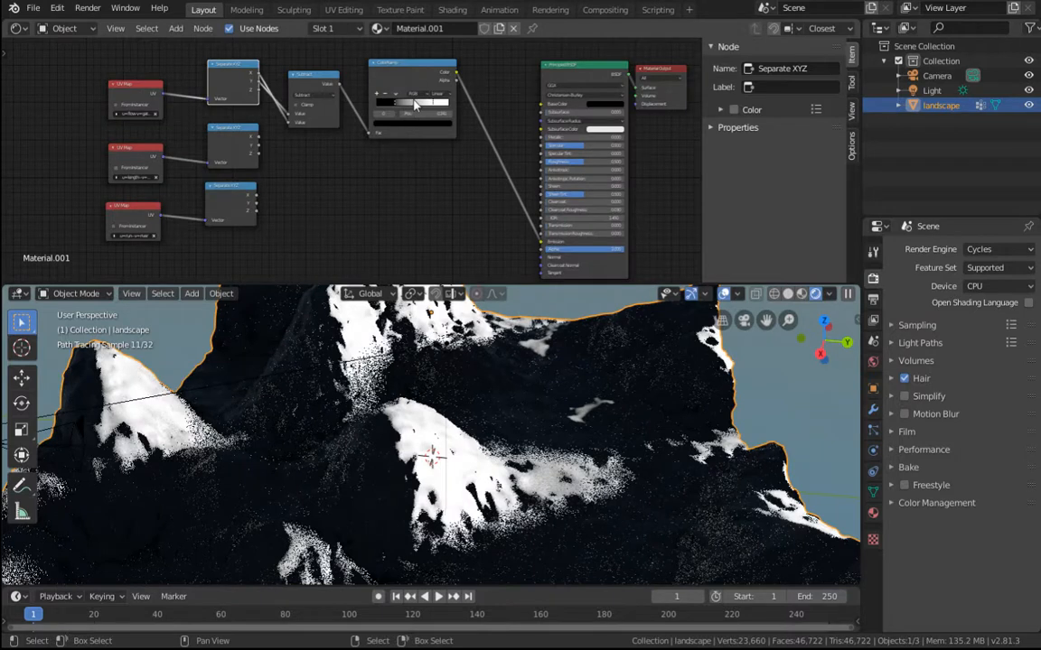
drag(395, 107, 430, 103)
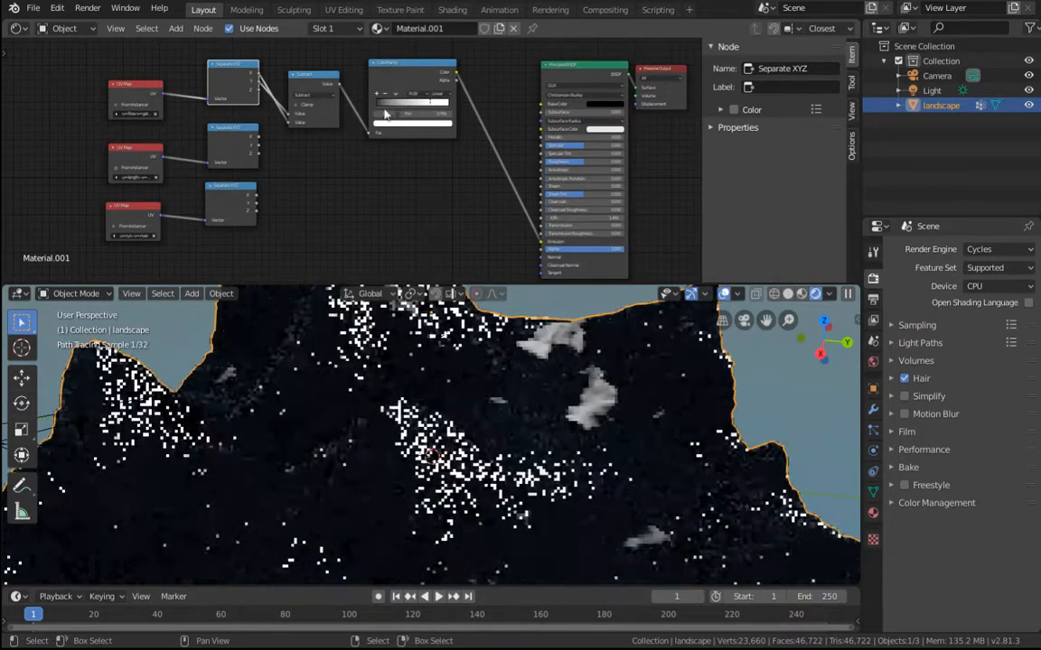
Step: Swap the Subtract node's two input links, and set the ColorRamp's black stop to 0.318 and white stop to about 0.57
scroll(291, 134, up, 3)
click(243, 86)
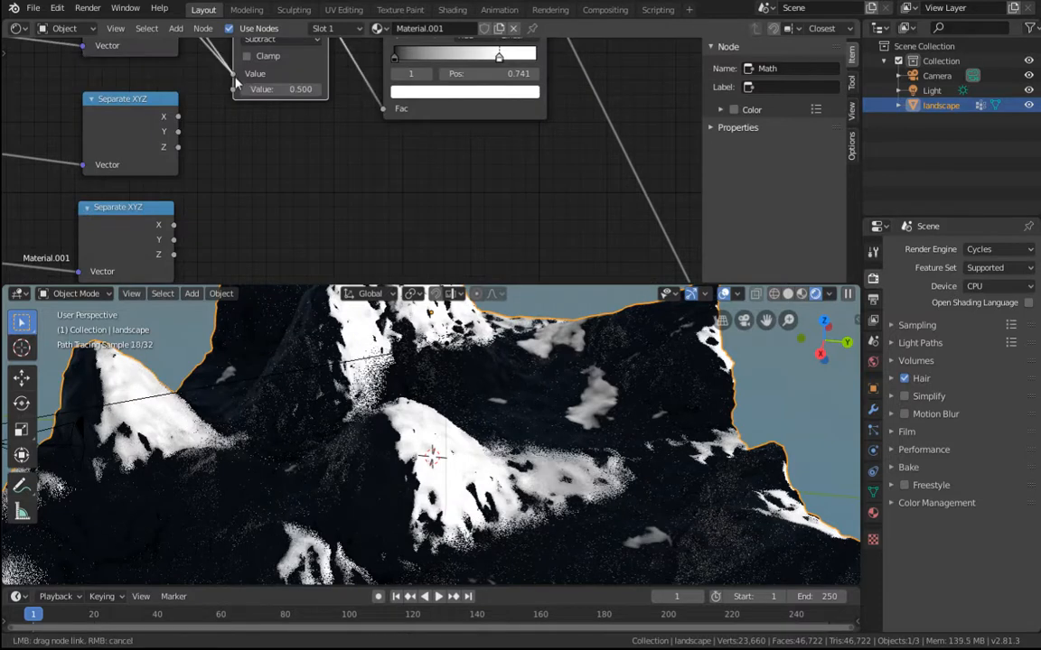
scroll(400, 149, down, 4)
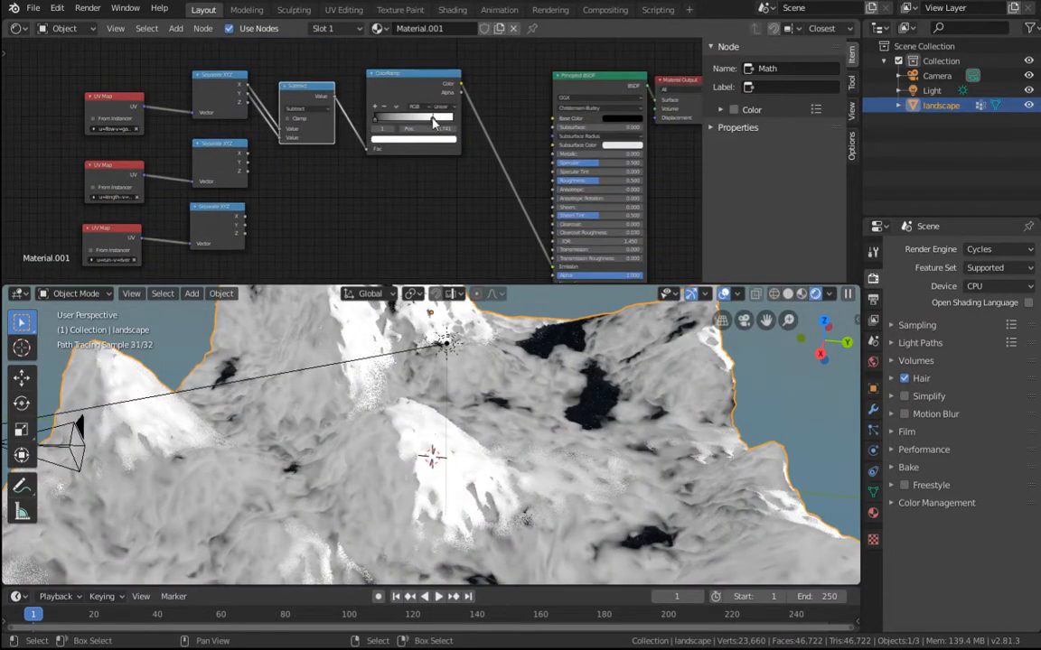
drag(434, 123, 406, 125)
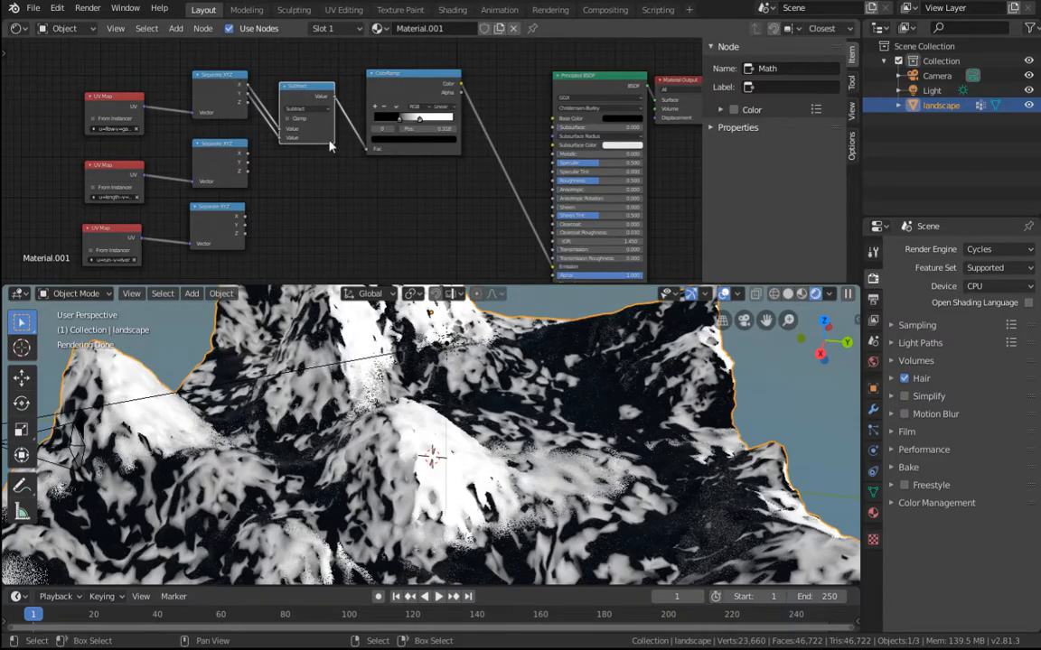
middle_drag(506, 424, 434, 425)
scroll(473, 429, up, 2)
middle_drag(470, 430, 481, 425)
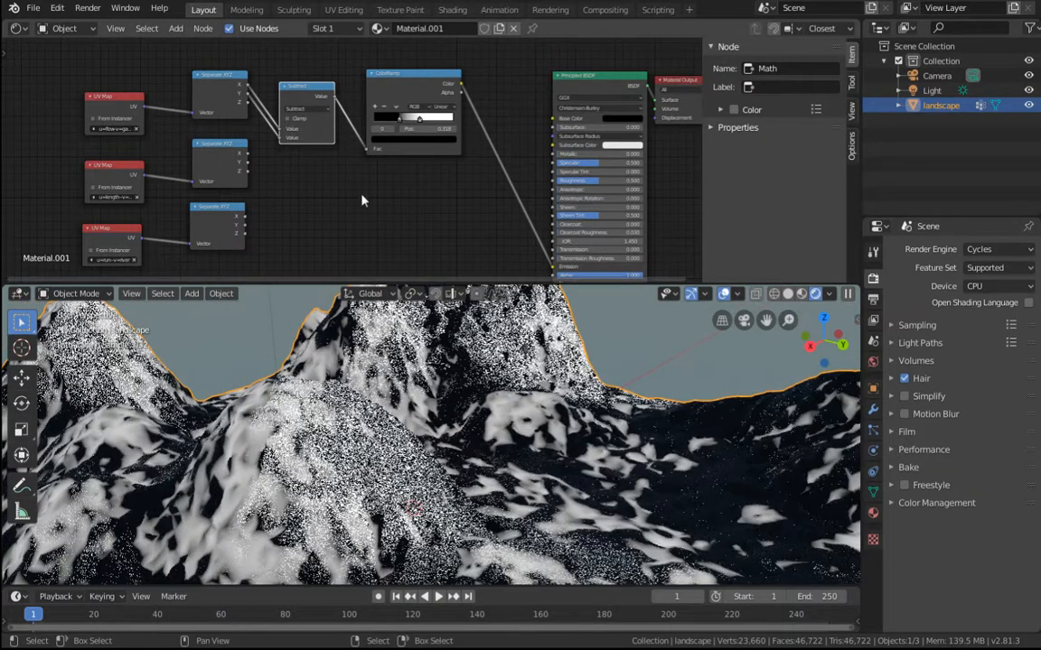
Step: Move the flow and gather node chain up and the two lower Separate XYZ nodes down to make space between the branches
drag(372, 76, 357, 48)
drag(309, 93, 297, 62)
drag(215, 73, 213, 51)
drag(116, 96, 142, 52)
drag(204, 223, 215, 248)
drag(191, 147, 203, 172)
Step: Duplicate the uppermost UV Map and Separate XYZ nodes and place the linked copies directly beneath the originals
click(163, 71)
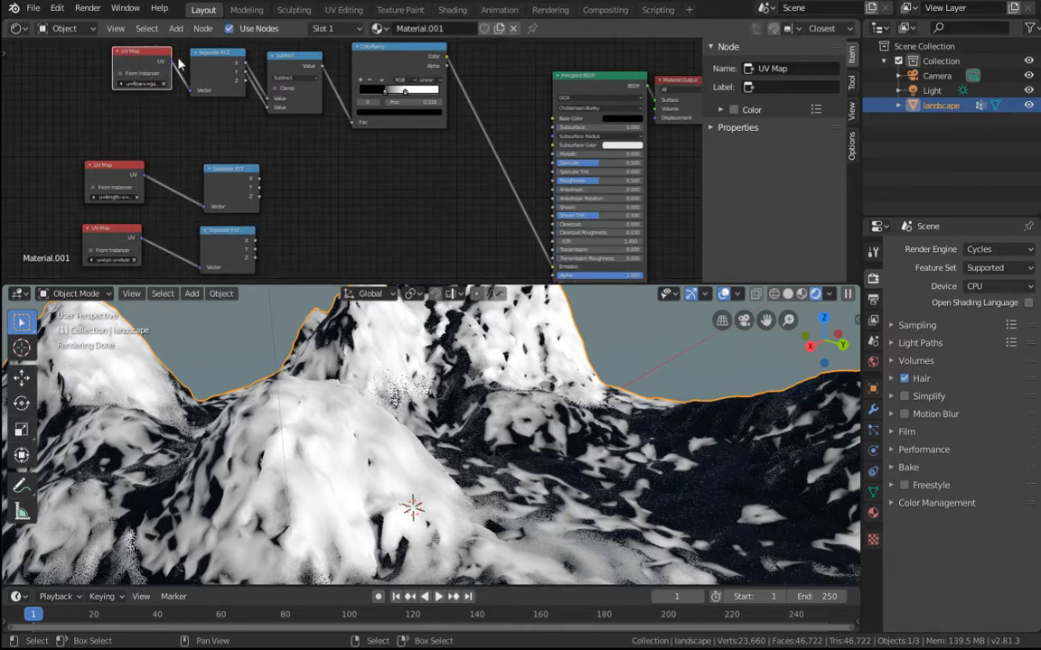
click(182, 151)
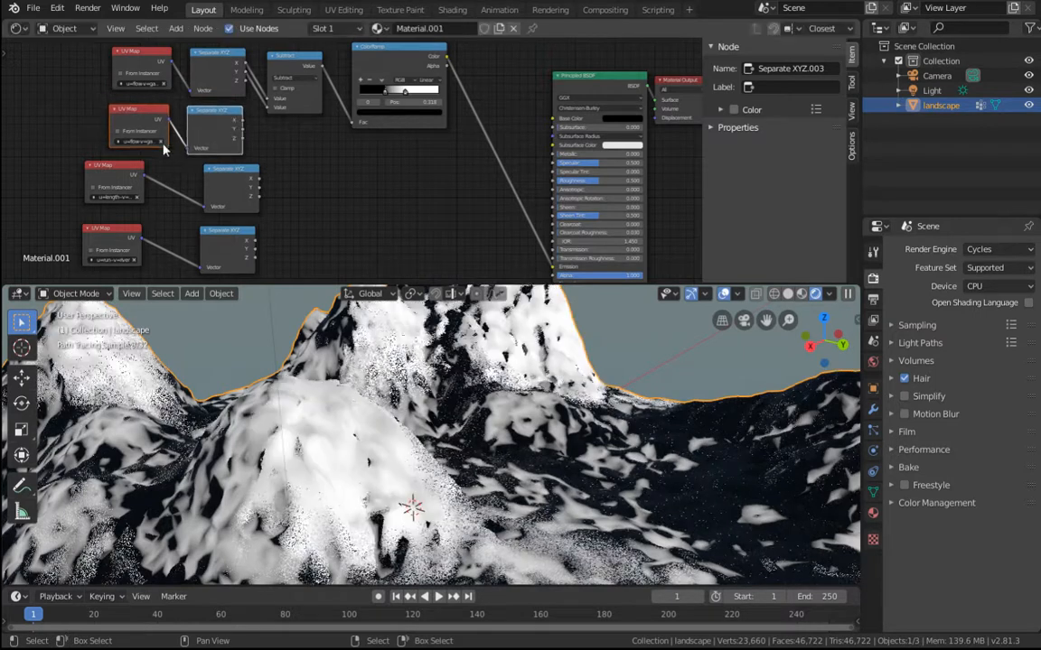
Step: Set the duplicated UV Map node, second in the column, to the u=Znormal map
click(134, 141)
click(163, 184)
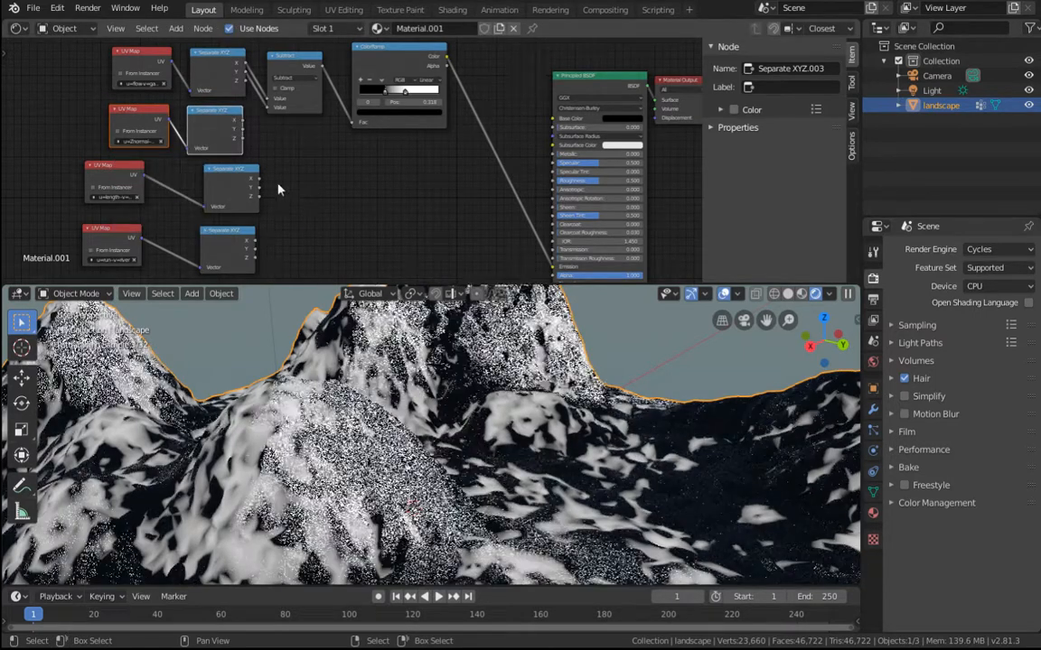
mouse_move(369, 199)
middle_down()
mouse_move(300, 179)
mouse_move(368, 201)
middle_up()
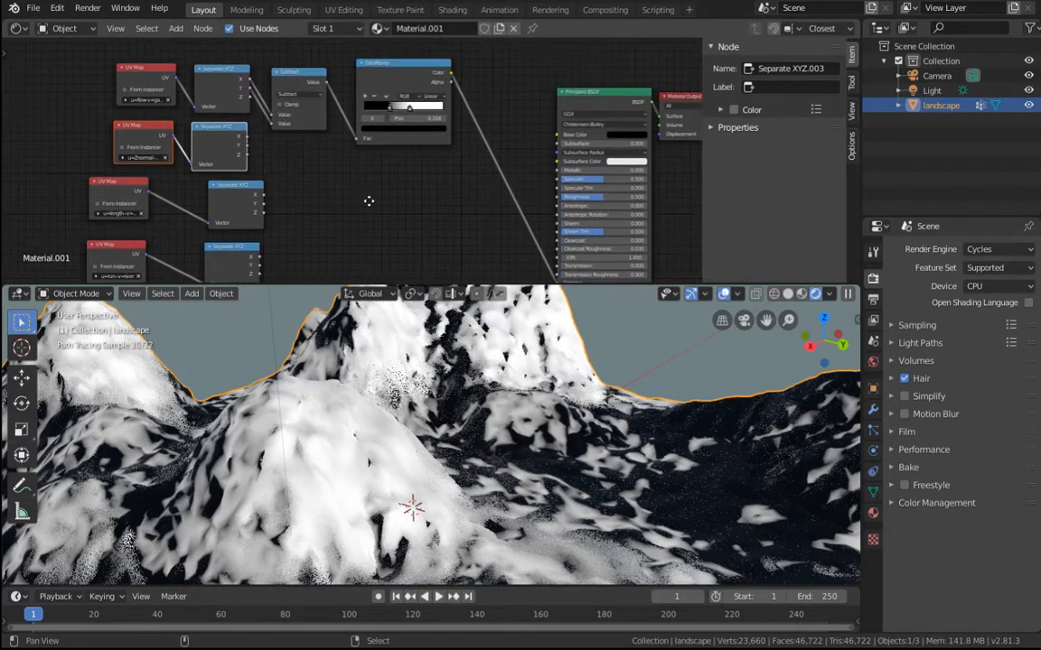
scroll(154, 159, up, 3)
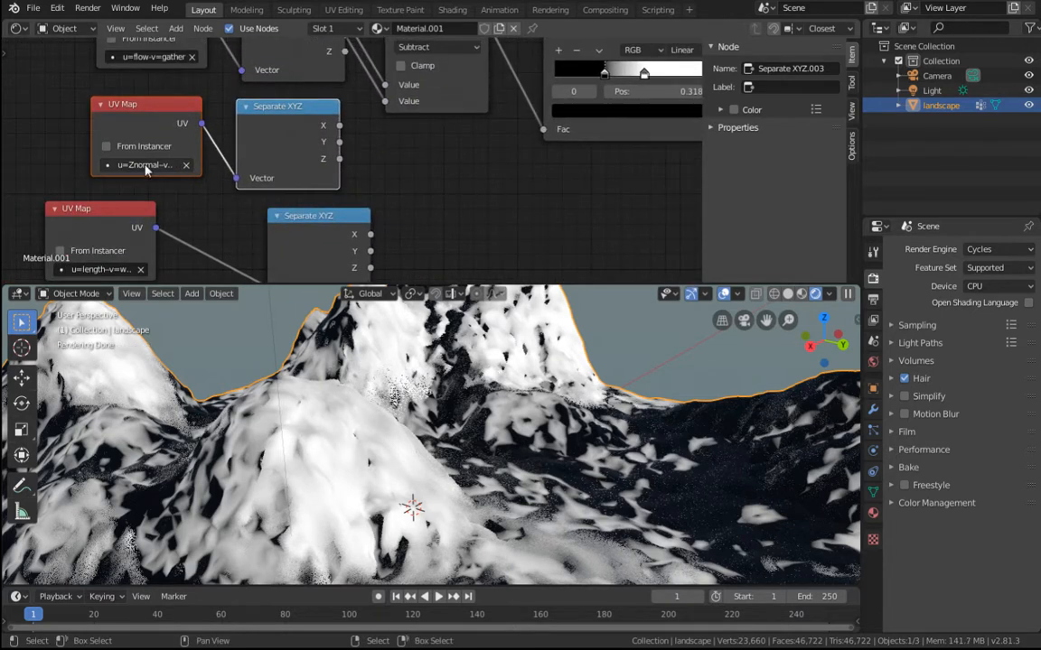
middle_drag(463, 215, 362, 247)
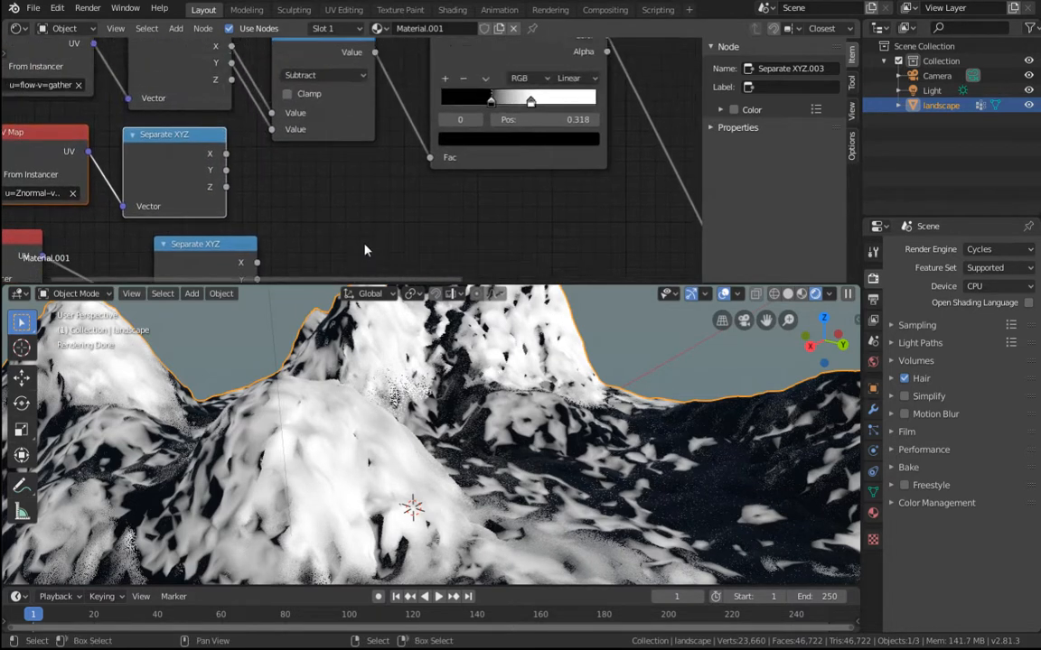
Step: Link the X output of the Znormal Separate XYZ node to the ColorRamp's Fac and inspect the map on the terrain
scroll(365, 246, down, 5)
drag(268, 157, 405, 159)
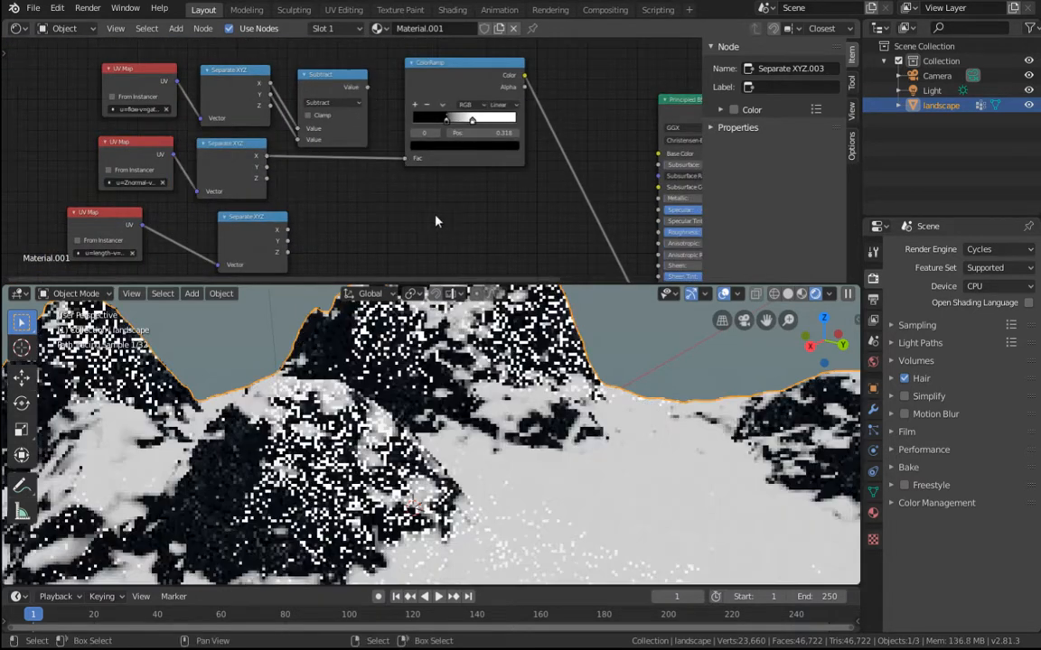
middle_drag(569, 461, 217, 507)
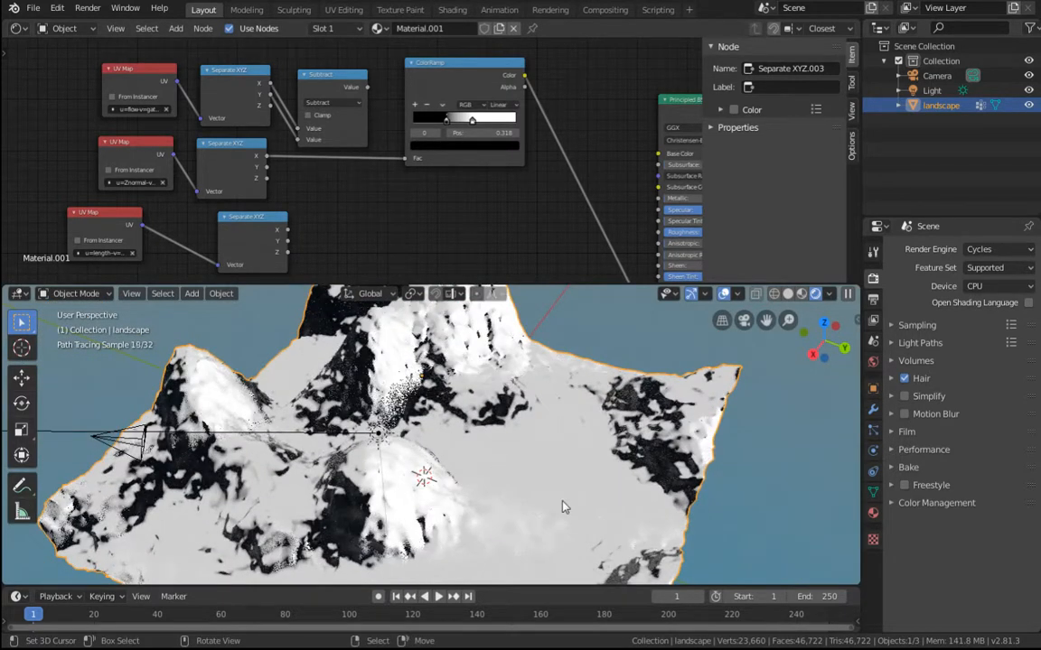
middle_drag(562, 507, 445, 340)
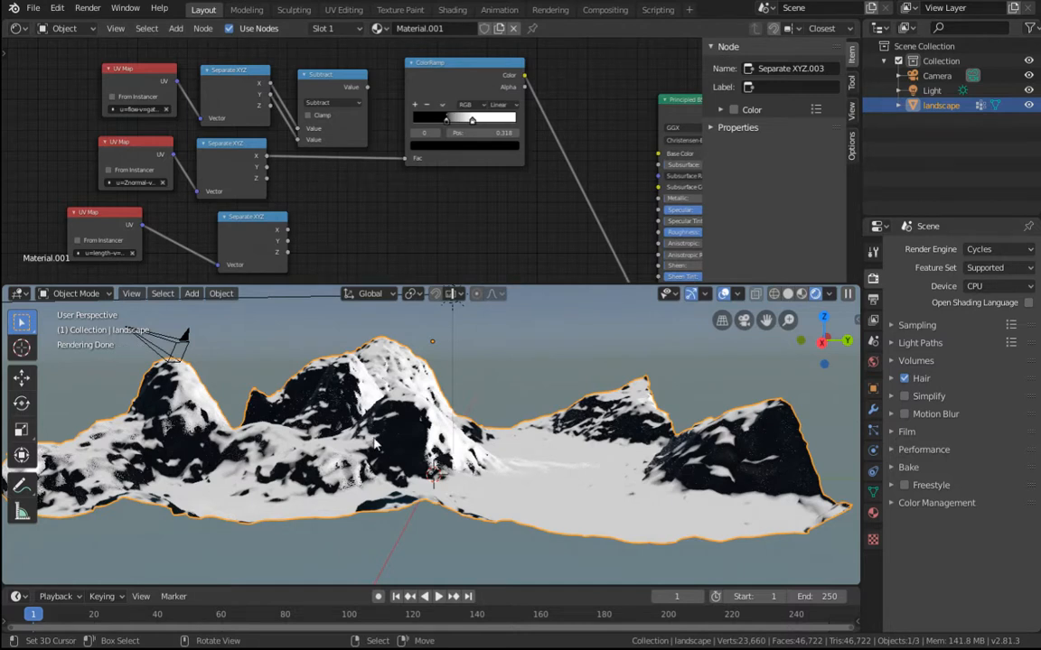
mouse_move(552, 483)
middle_down()
mouse_move(483, 413)
mouse_move(446, 423)
mouse_move(226, 376)
mouse_move(607, 416)
middle_up()
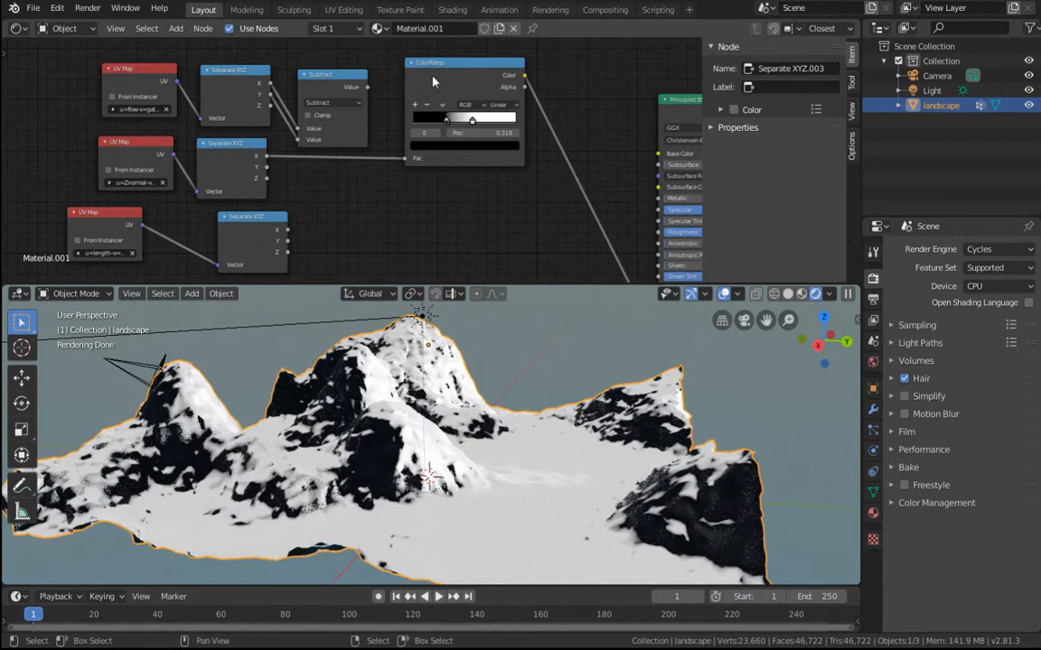
Step: Space out the Subtract and ColorRamp nodes, and replace the Subtract node's Y input with the Znormal Separate XYZ's X output
drag(432, 81, 472, 85)
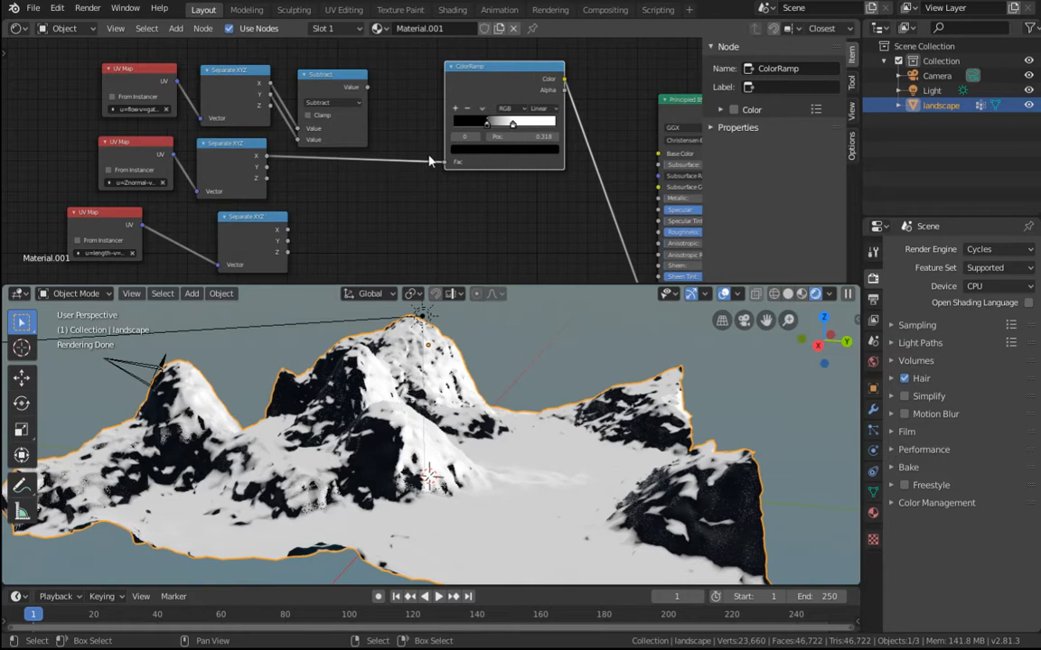
drag(334, 78, 331, 59)
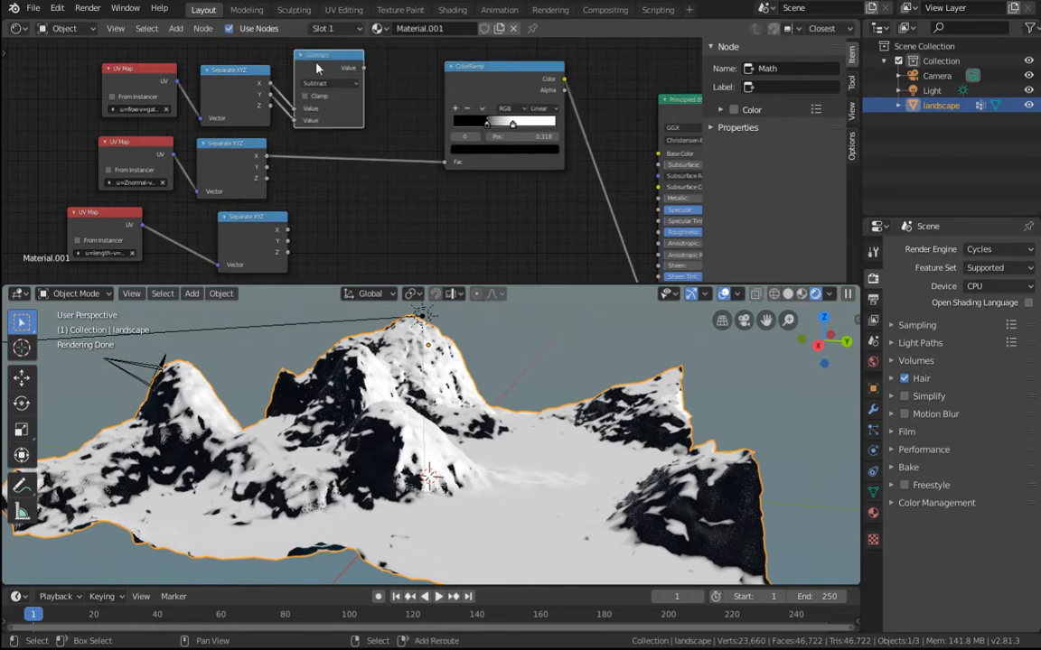
drag(326, 56, 397, 61)
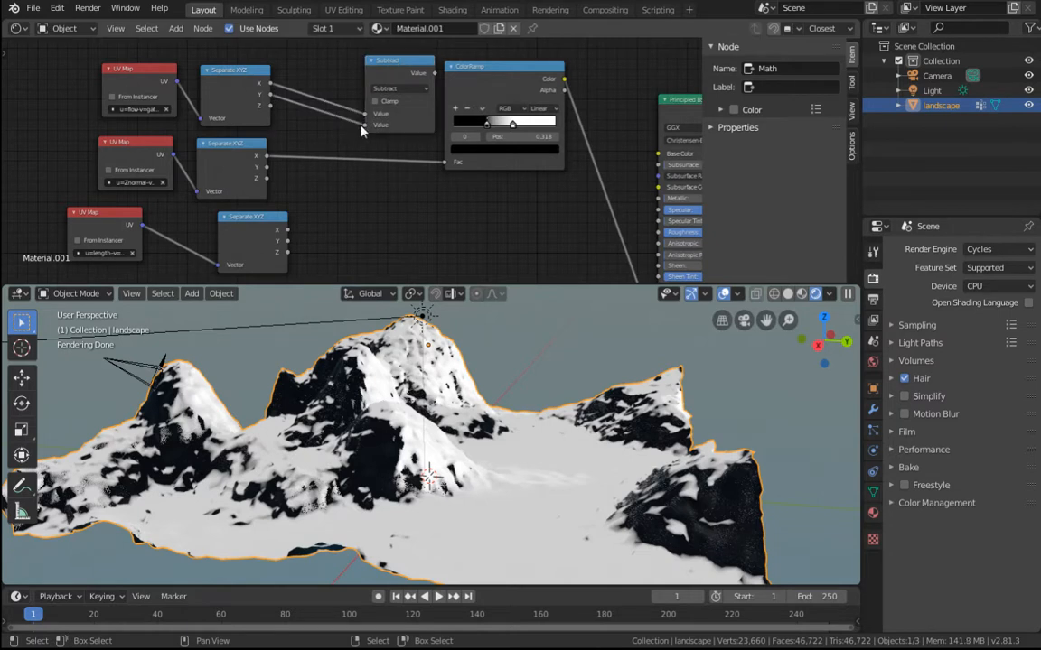
drag(365, 124, 327, 136)
drag(268, 155, 365, 123)
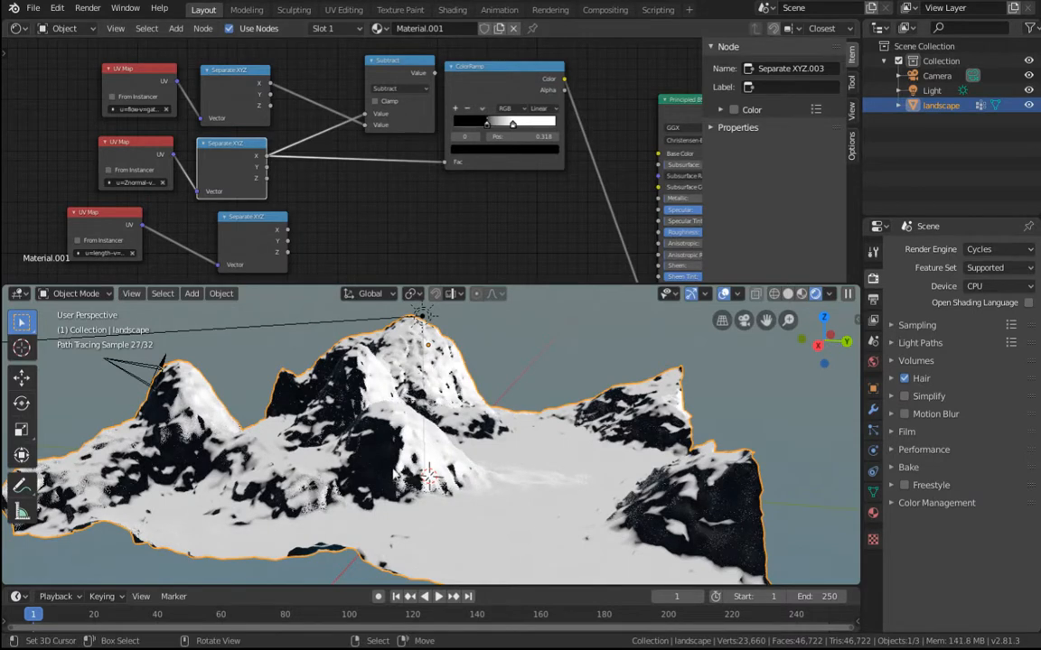
Step: Change the Subtract node's operation to Add and link its output to the ColorRamp's Fac
click(398, 87)
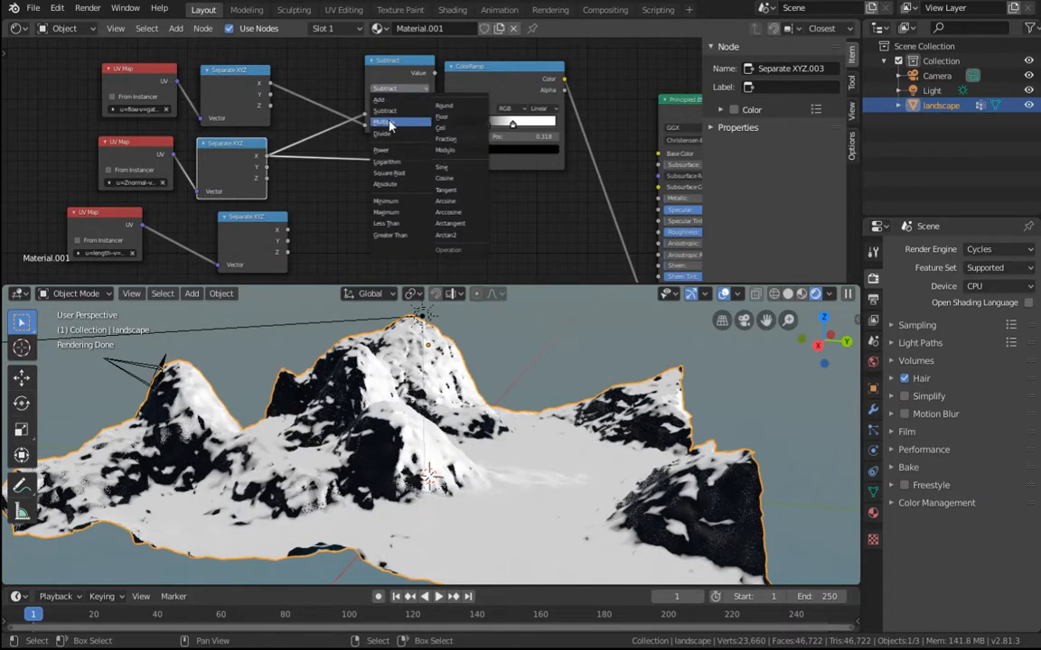
click(397, 101)
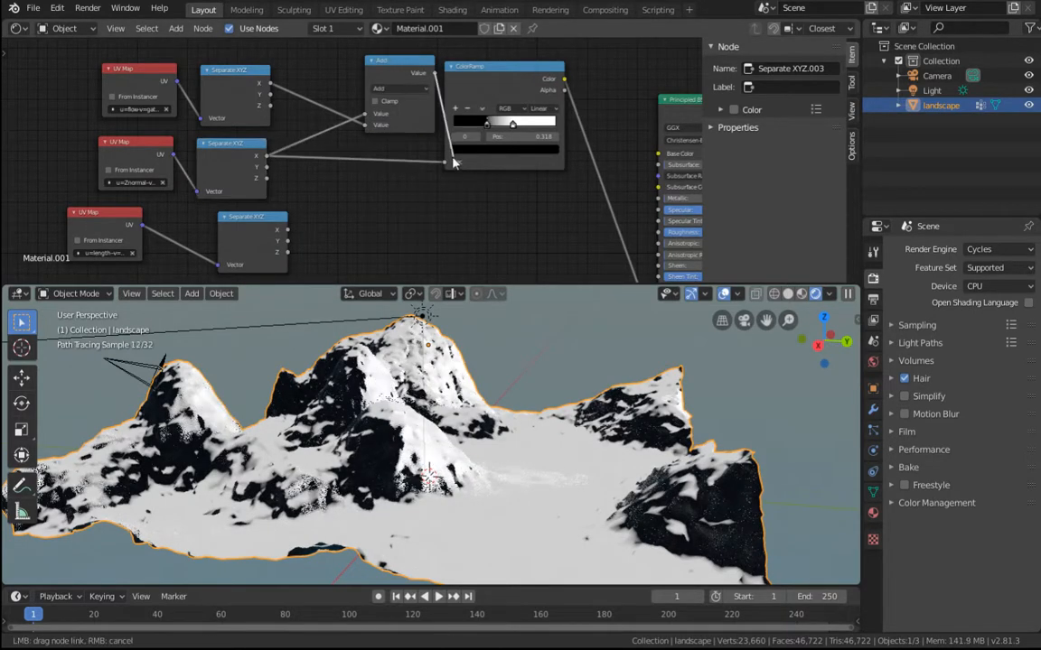
drag(368, 59, 338, 63)
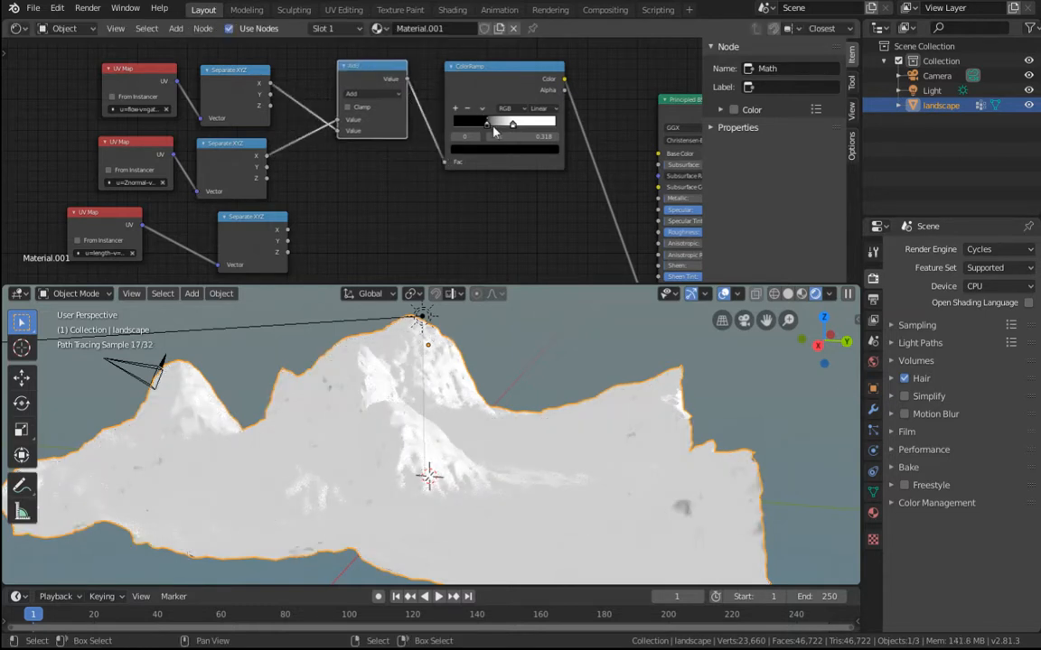
Step: Set the ColorRamp's black stop to 0.682 and white stop to 1.000, and move the Add node closer to the Separate XYZ nodes
drag(509, 124, 530, 124)
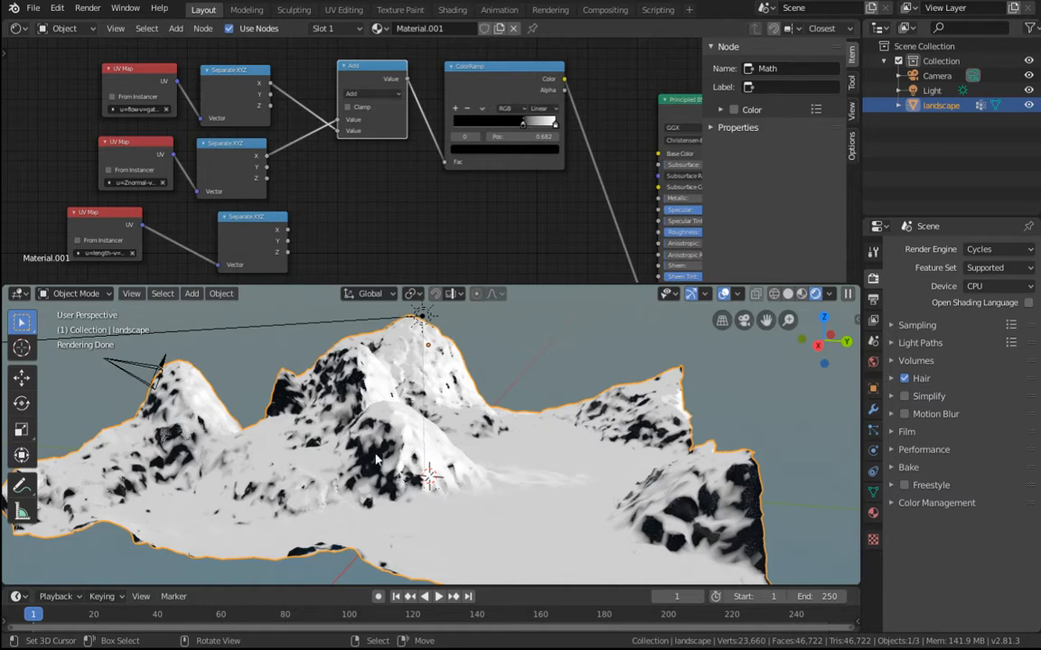
drag(342, 68, 307, 77)
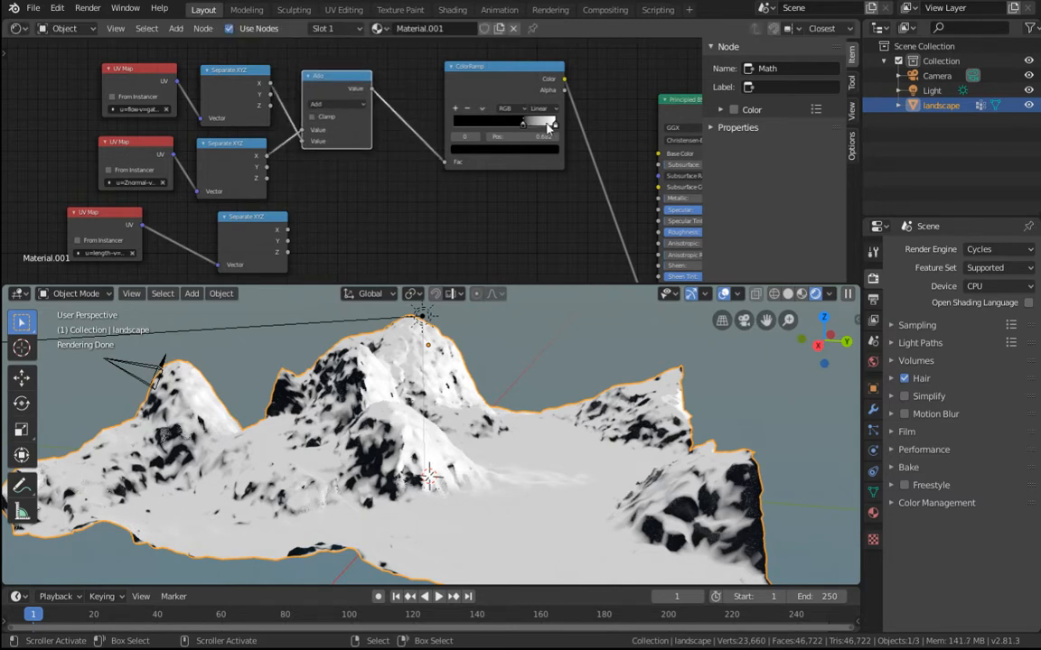
drag(546, 127, 553, 124)
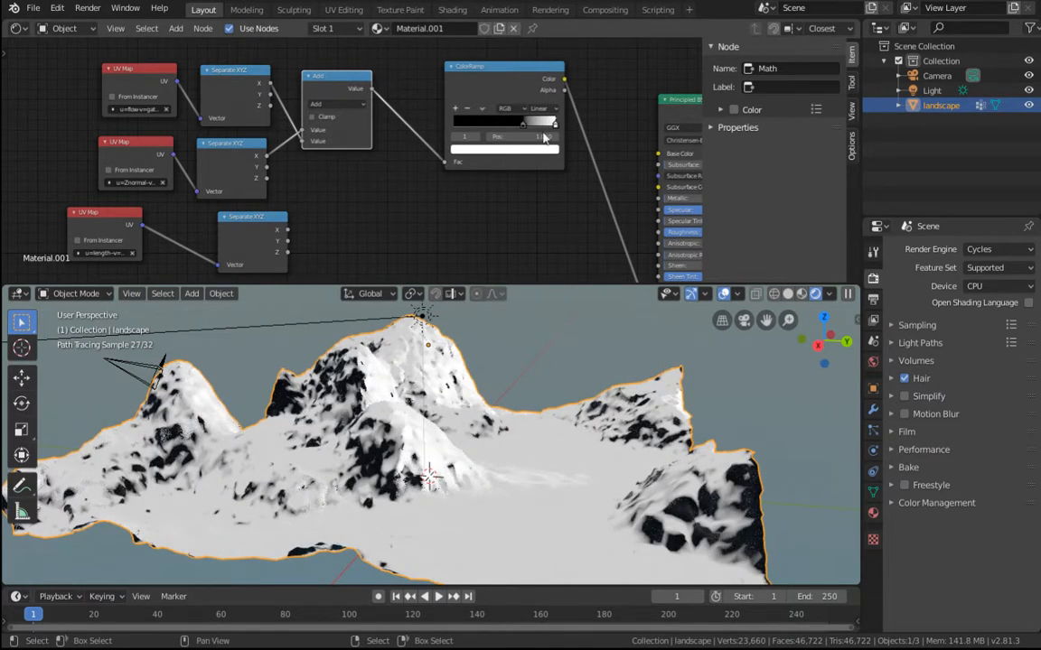
Step: Insert a duplicate of the Add node between it and the ColorRamp, and set the copy to Multiply
drag(481, 77, 518, 81)
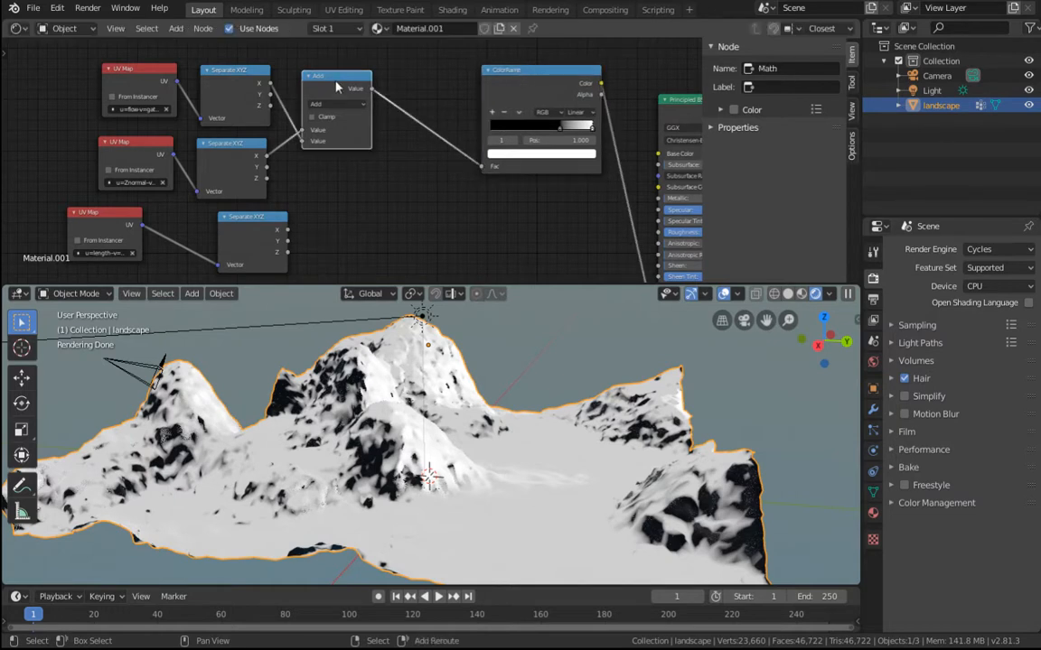
key(shift+d)
click(446, 103)
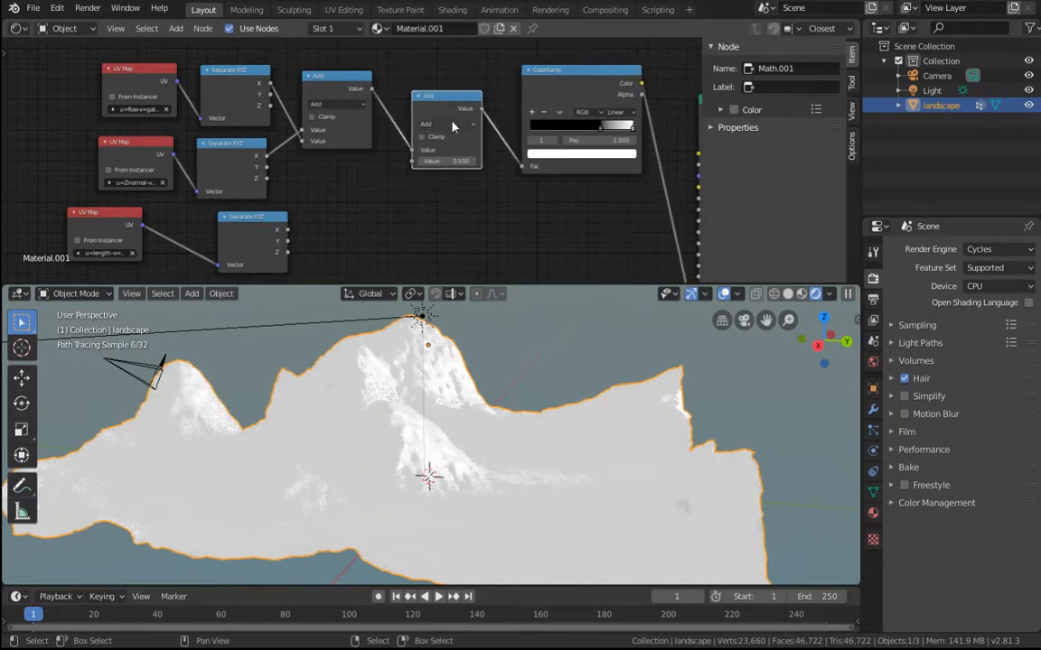
click(446, 124)
click(447, 158)
drag(442, 102, 421, 90)
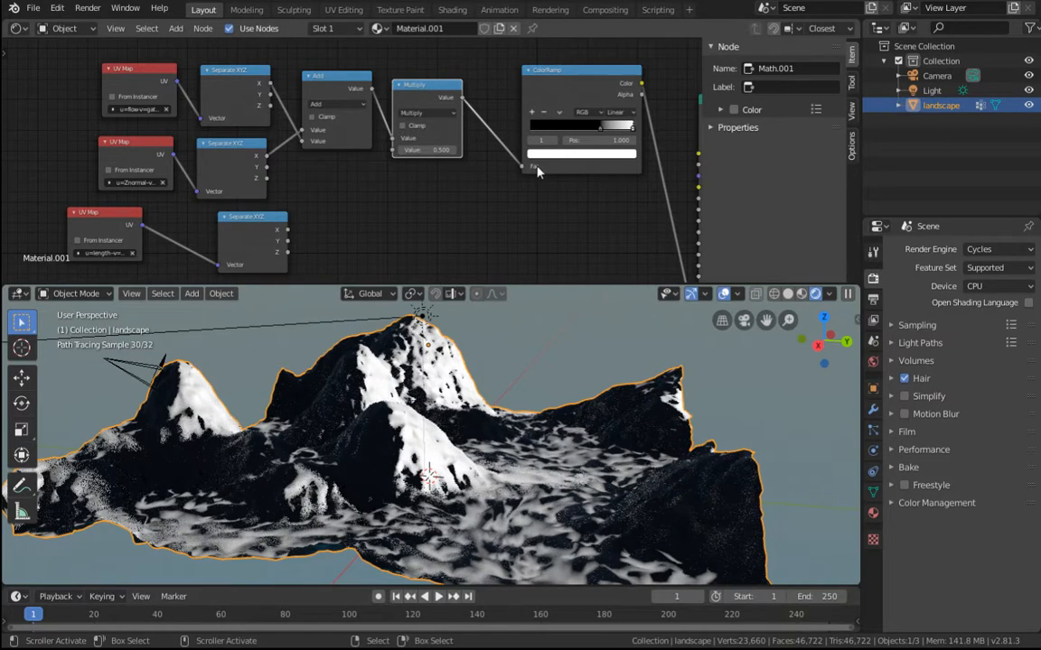
Step: Set the ColorRamp's black stop to about 0.5 and its white stop to 0.773, then inspect the terrain
drag(602, 126, 570, 139)
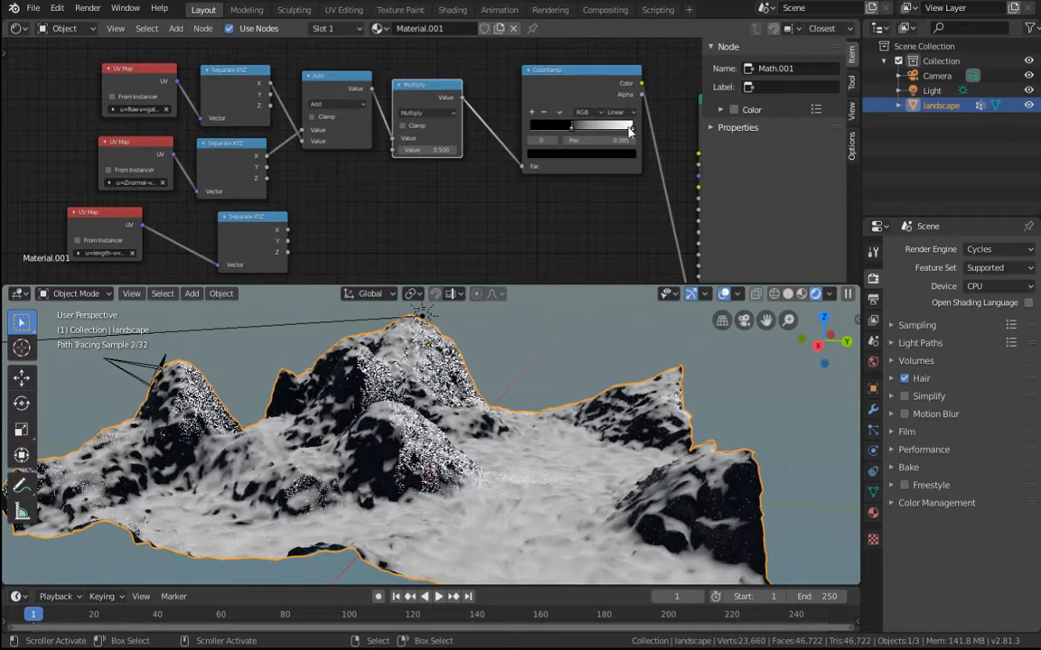
mouse_move(631, 128)
mouse_down()
mouse_move(604, 142)
mouse_move(581, 128)
mouse_move(612, 128)
mouse_up()
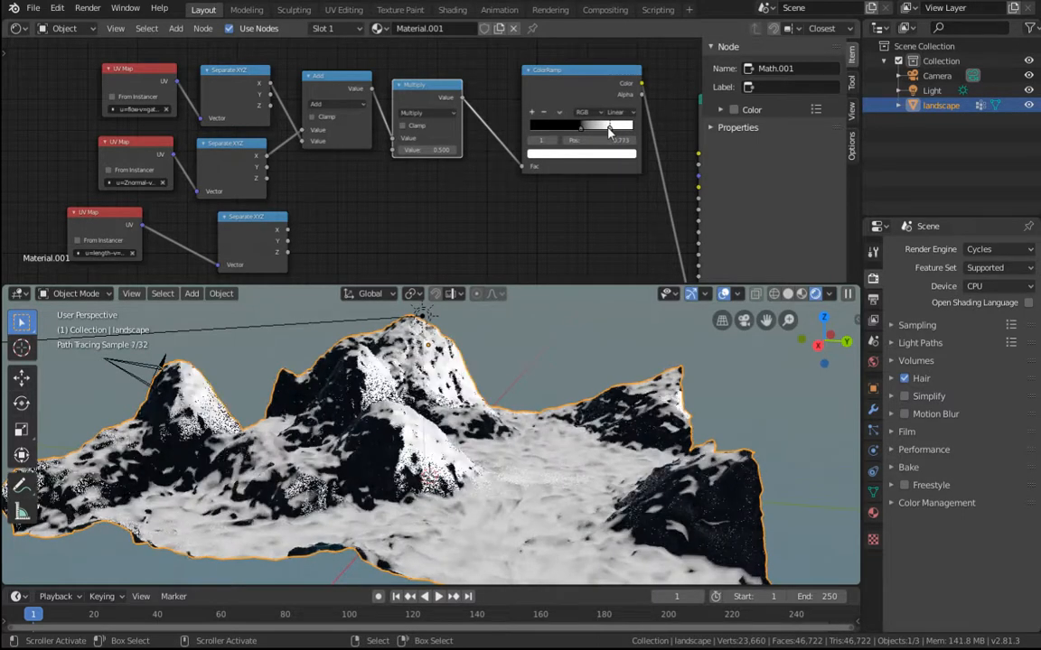
middle_drag(516, 397, 524, 452)
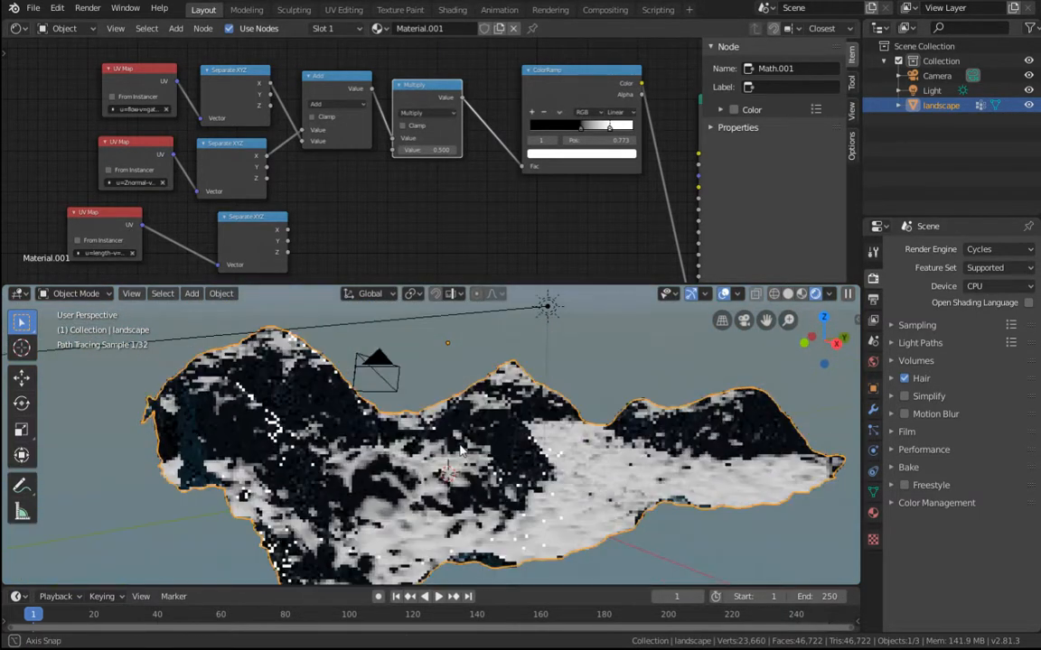
Step: Insert a MixRGB node on the link between the ColorRamp and the Principled BSDF
middle_drag(556, 222, 481, 236)
drag(513, 92, 480, 107)
key(shift+a)
mouse_move(444, 241)
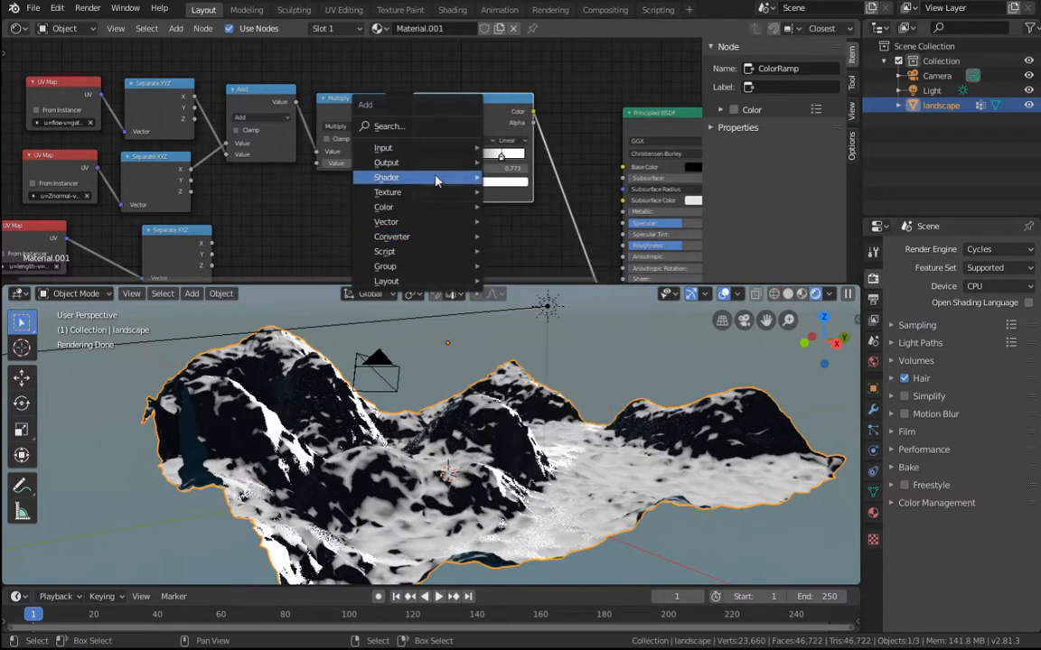
mouse_move(457, 206)
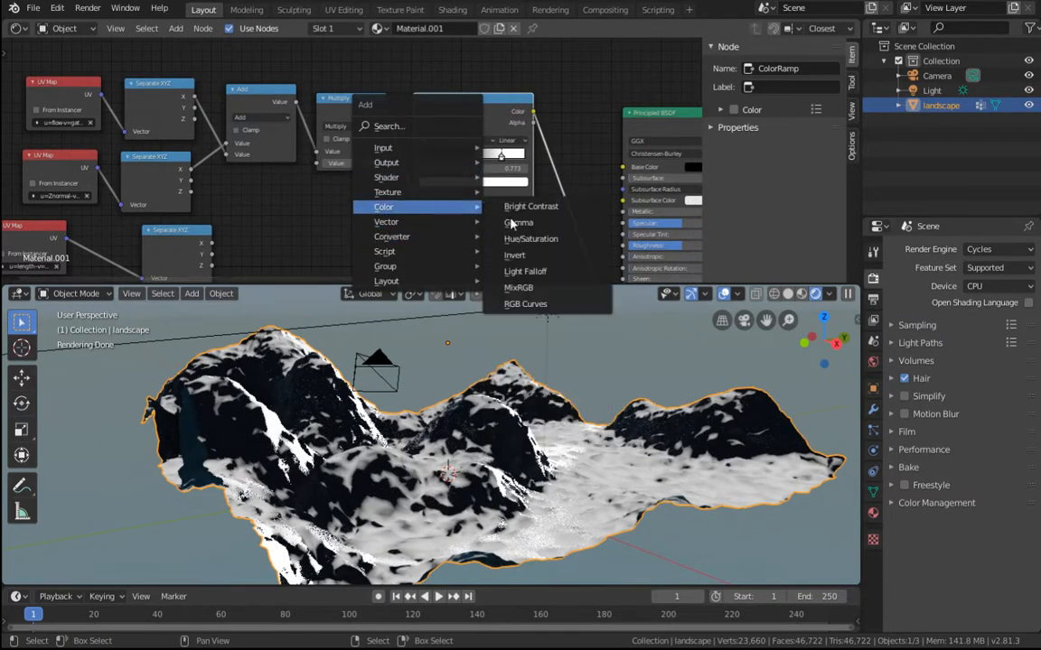
click(510, 288)
click(561, 83)
Step: Move the ColorRamp's link on the Mix node from Color1 to Fac and shift the Mix node up slightly
middle_drag(560, 233, 459, 219)
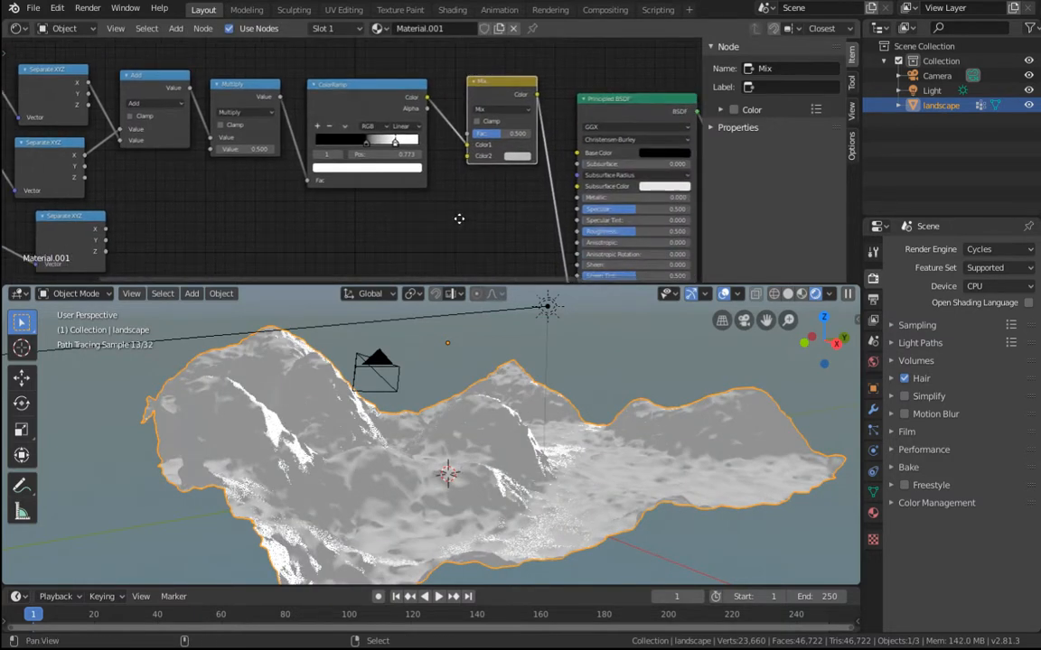
click(355, 94)
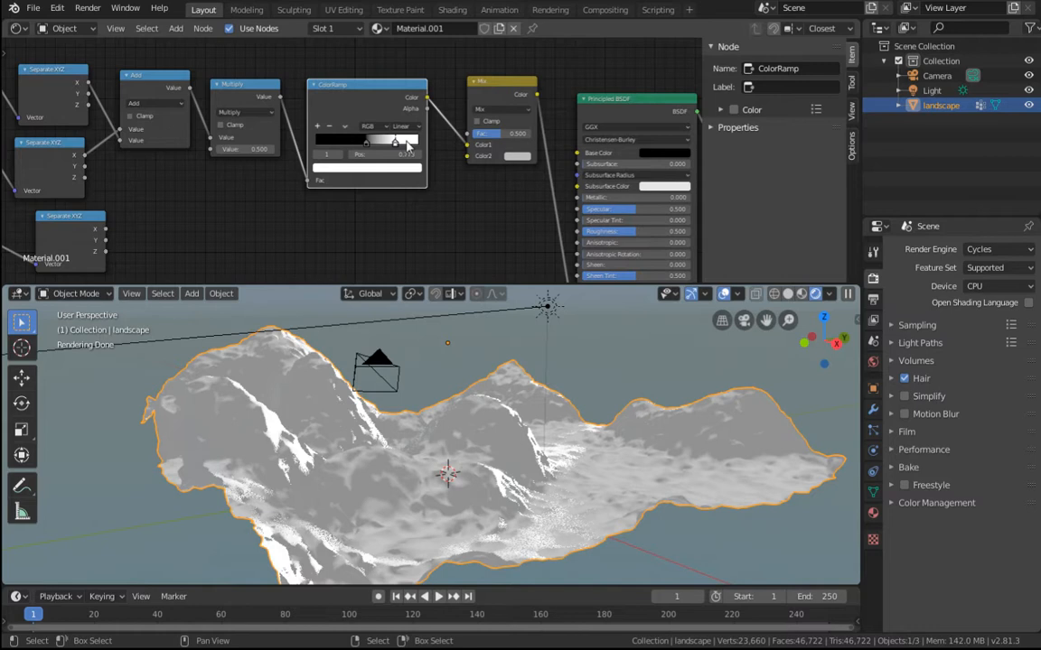
drag(468, 145, 468, 133)
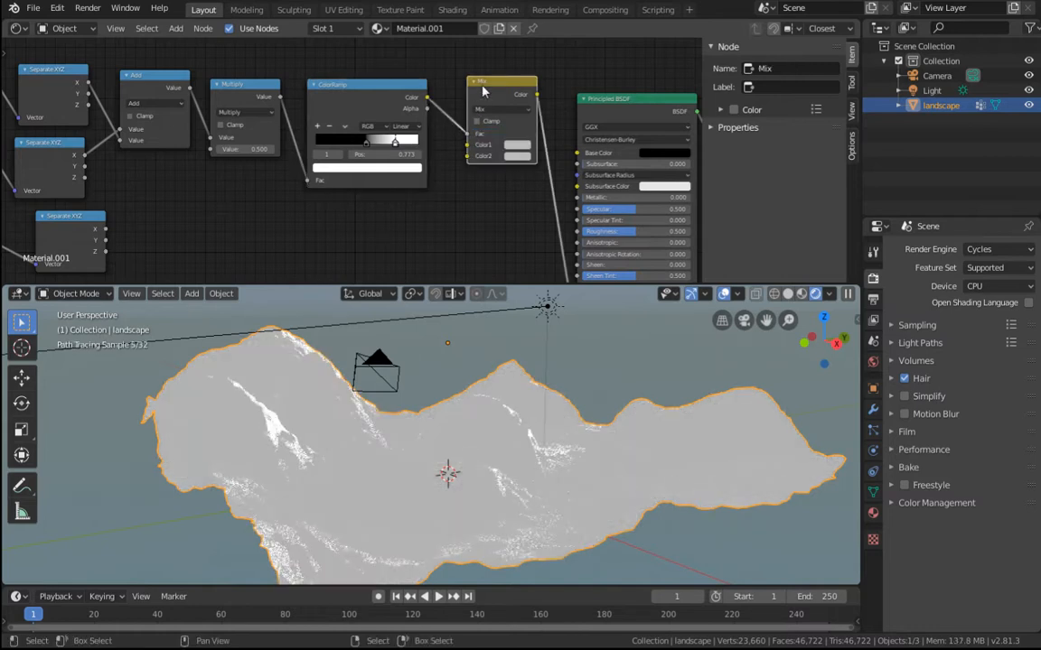
drag(482, 83, 471, 74)
Step: Move the ColorRamp node up so it sits roughly level with the Multiply and Mix nodes
scroll(352, 176, down, 6)
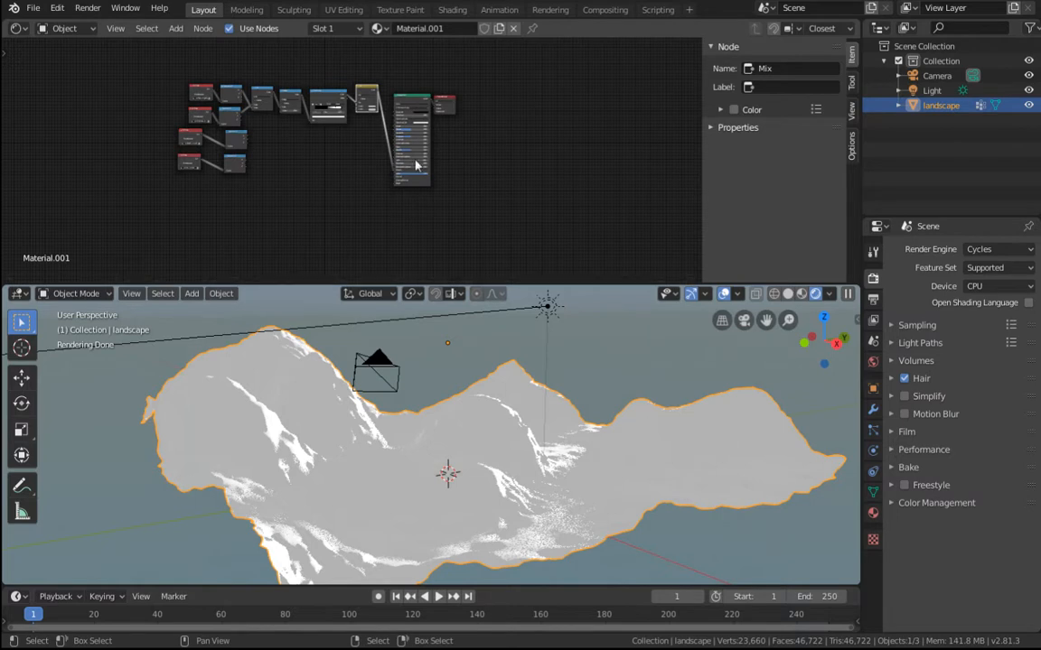
scroll(340, 139, up, 5)
scroll(337, 99, down, 2)
click(364, 127)
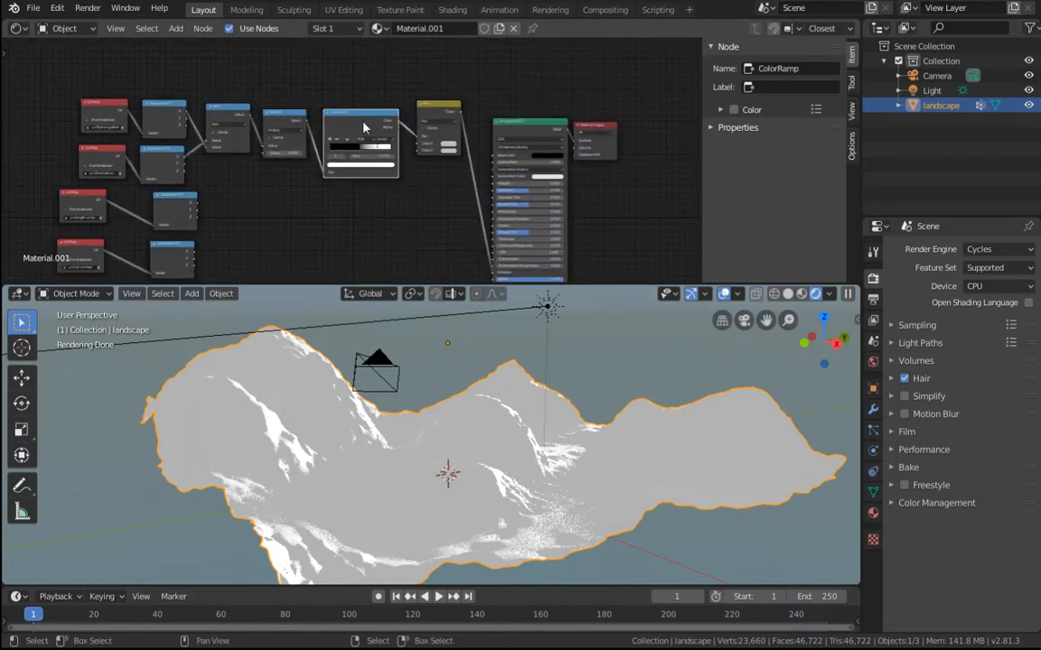
drag(364, 128, 363, 117)
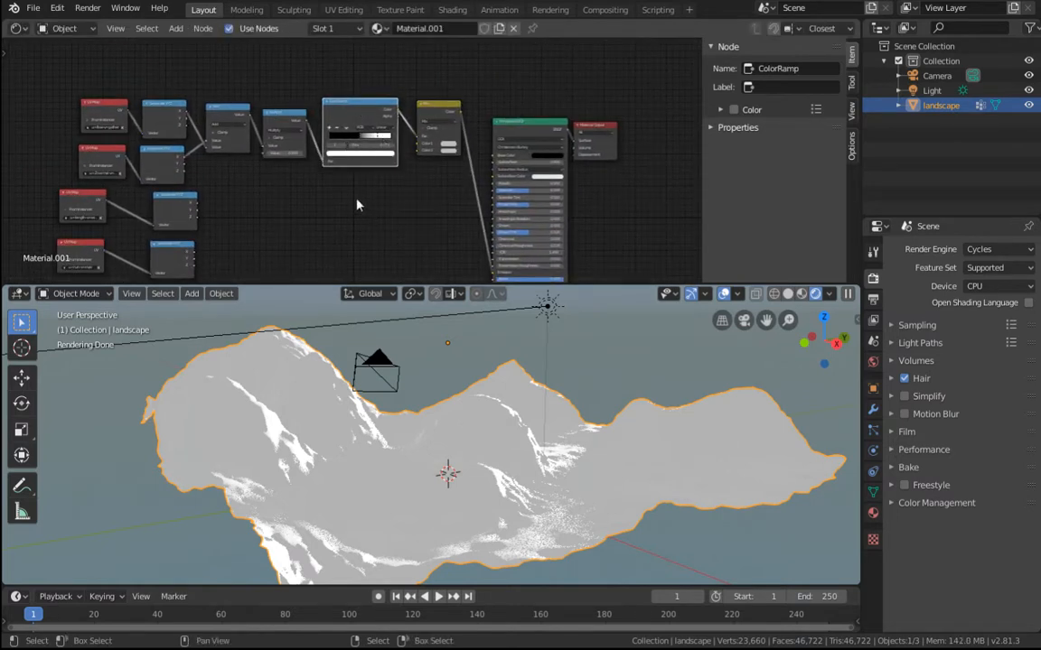
scroll(357, 205, up, 3)
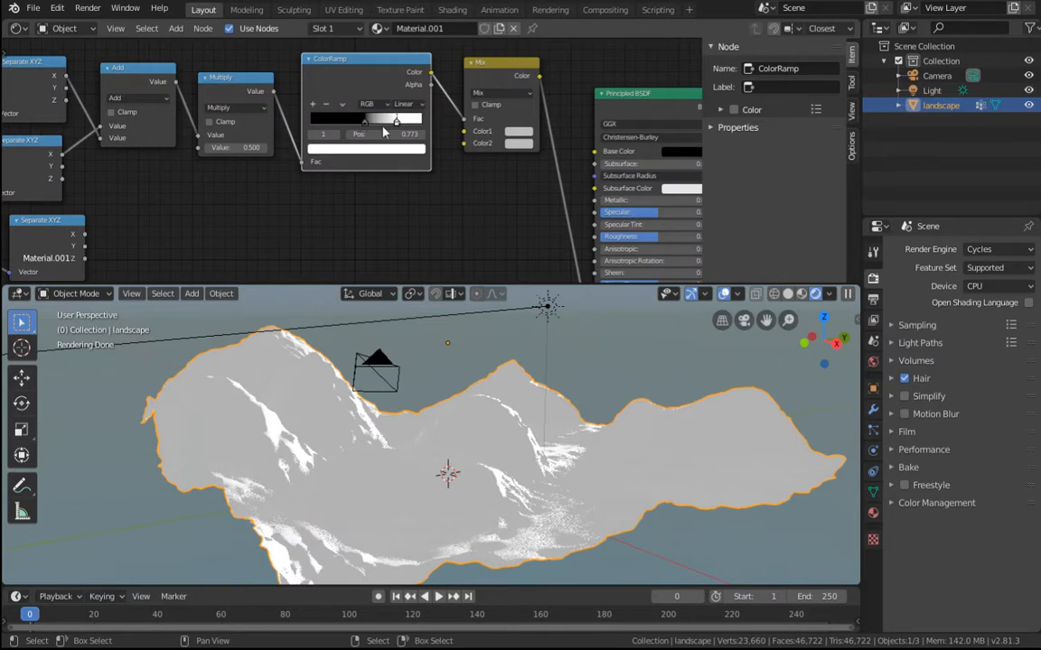
mouse_move(342, 71)
mouse_down()
mouse_move(353, 72)
mouse_move(341, 76)
mouse_up()
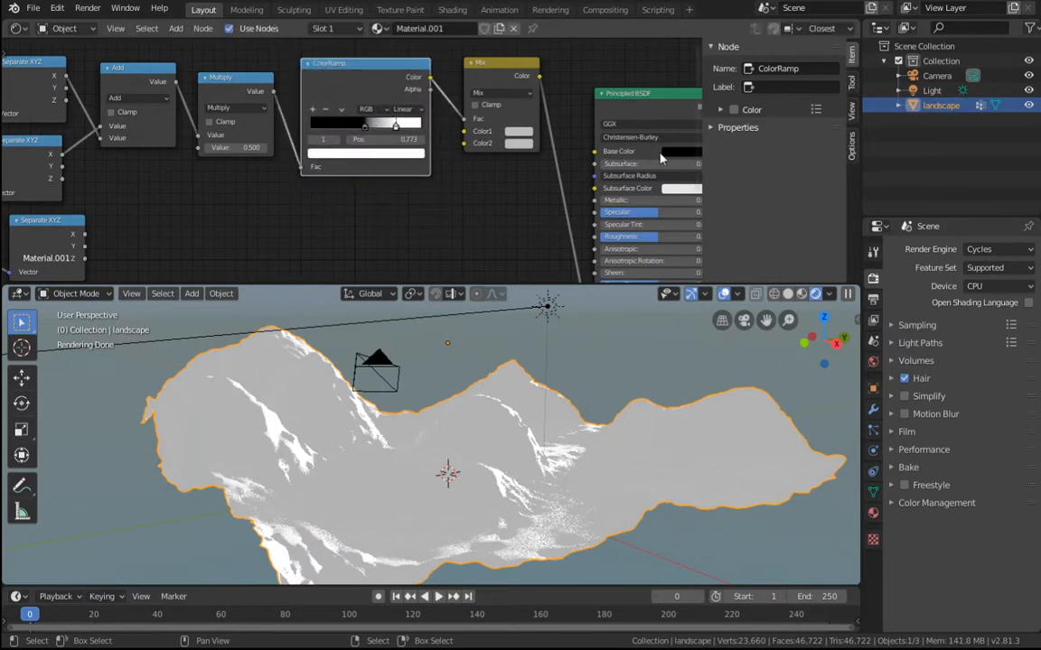
Step: Set the Mix node's Color1 to a dark reddish brown with a value of about 0.251
click(512, 136)
click(538, 197)
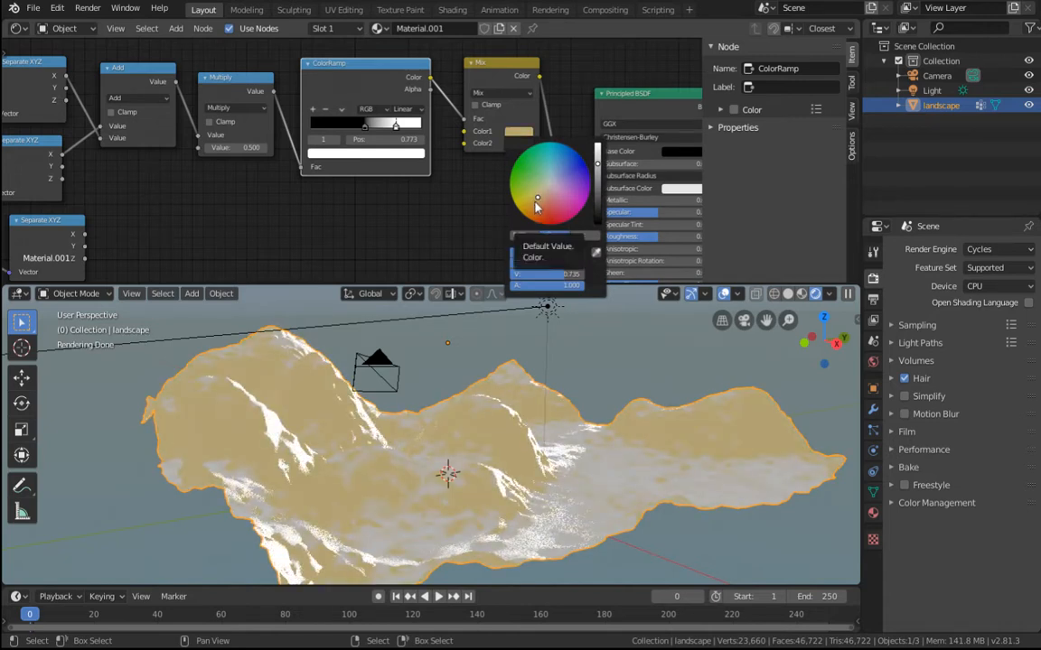
click(515, 132)
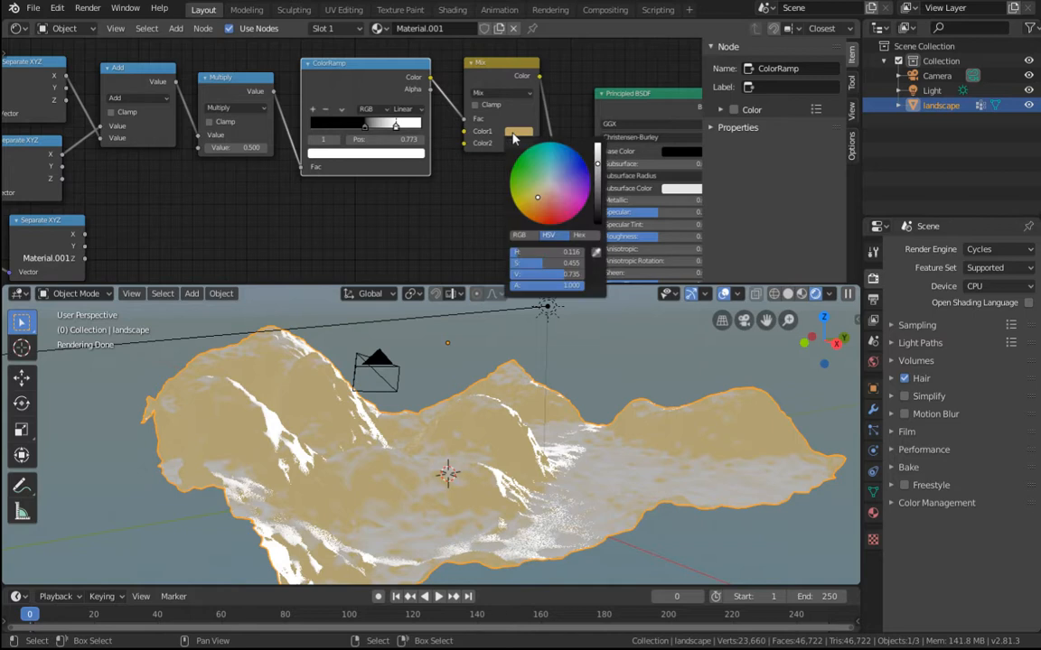
mouse_move(562, 204)
mouse_down()
mouse_move(551, 186)
mouse_move(542, 197)
mouse_up()
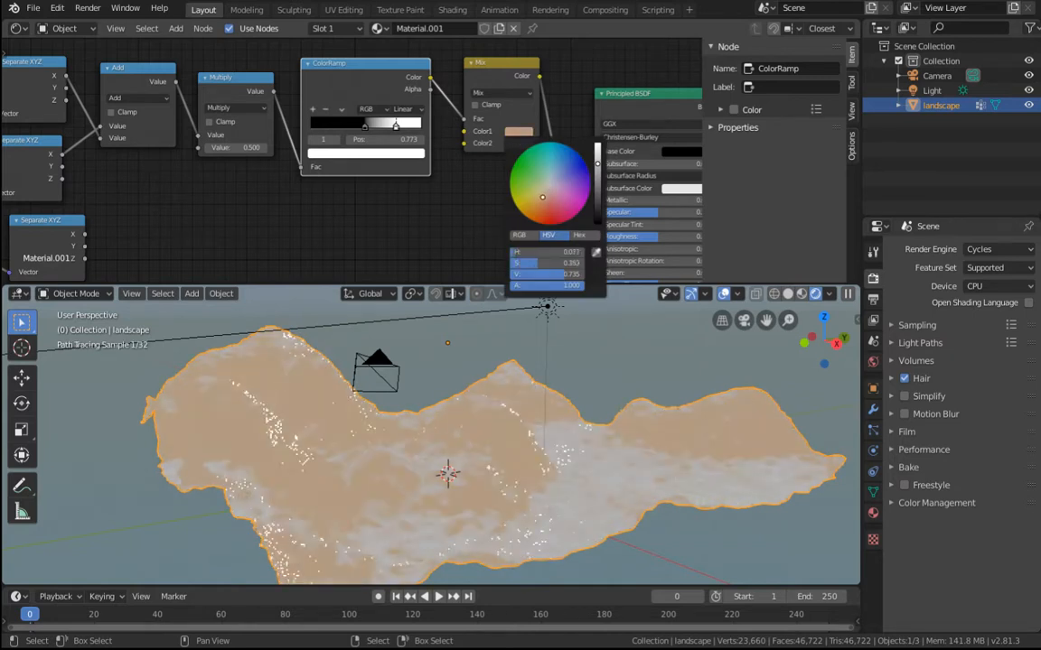
click(598, 204)
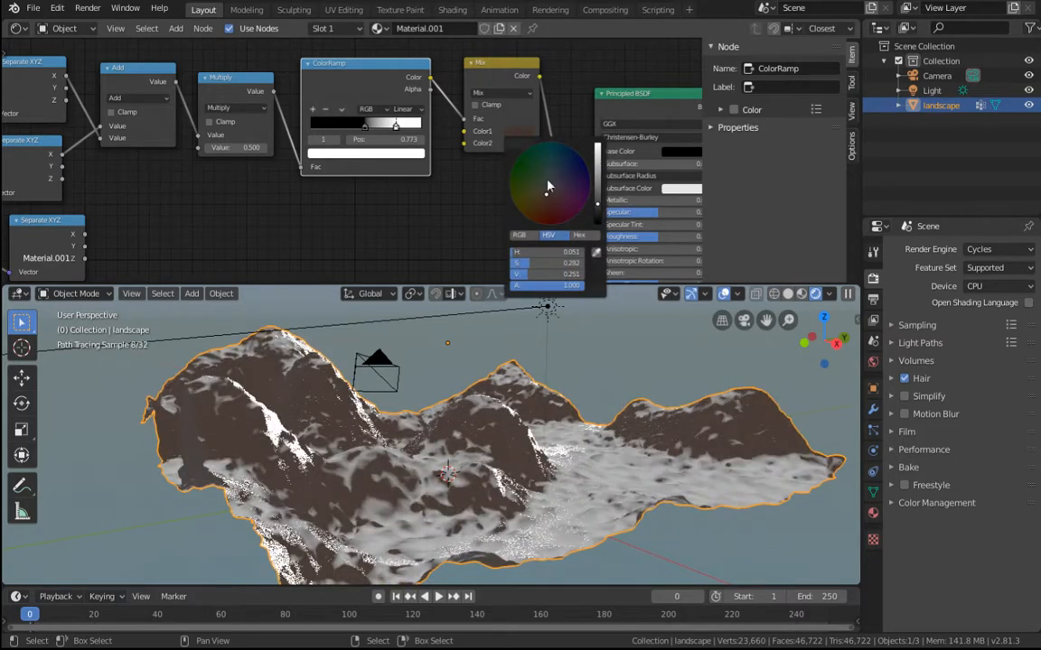
drag(547, 204, 538, 209)
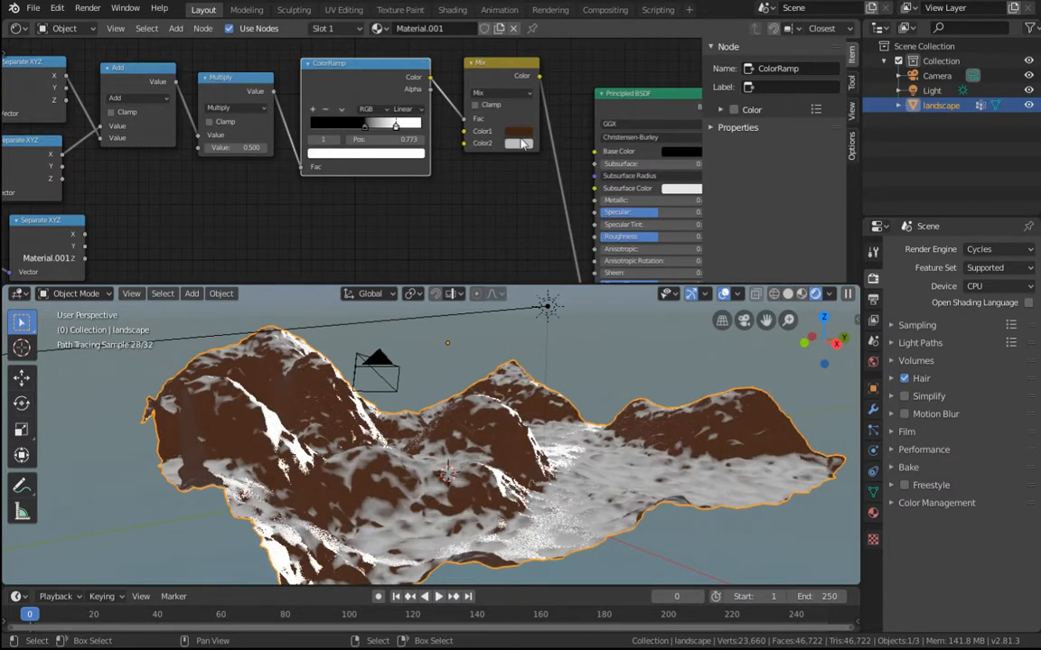
Step: Set the Mix node's Color2 to a pale sandy cream with value 1.000, then inspect the coloured terrain up close
click(518, 142)
mouse_move(542, 213)
mouse_down()
mouse_move(530, 212)
mouse_move(539, 212)
mouse_up()
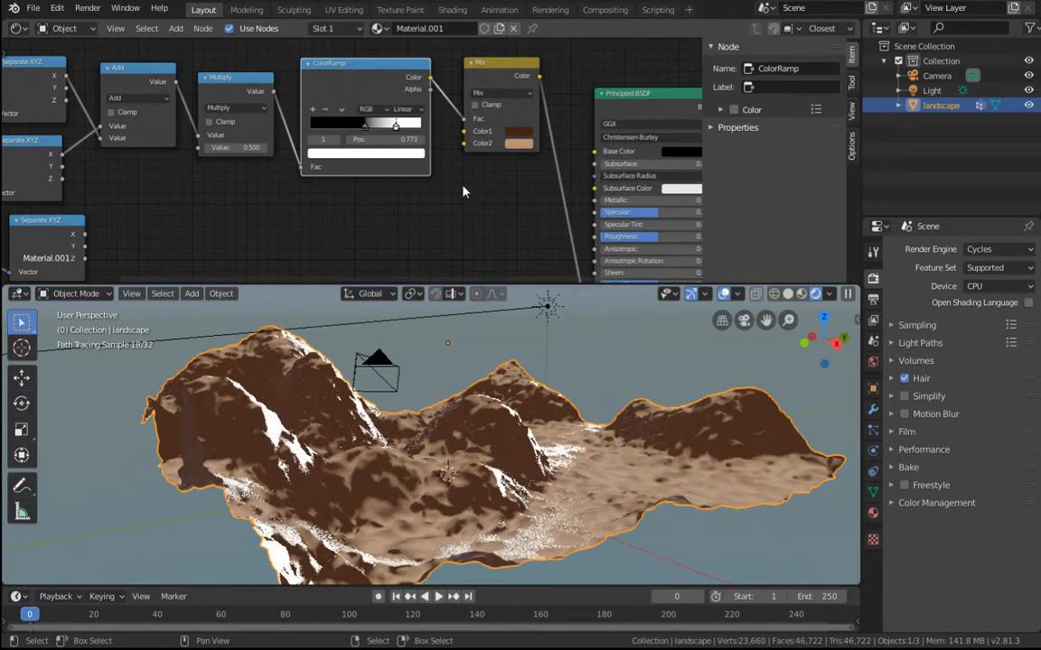
click(519, 142)
drag(541, 207, 543, 206)
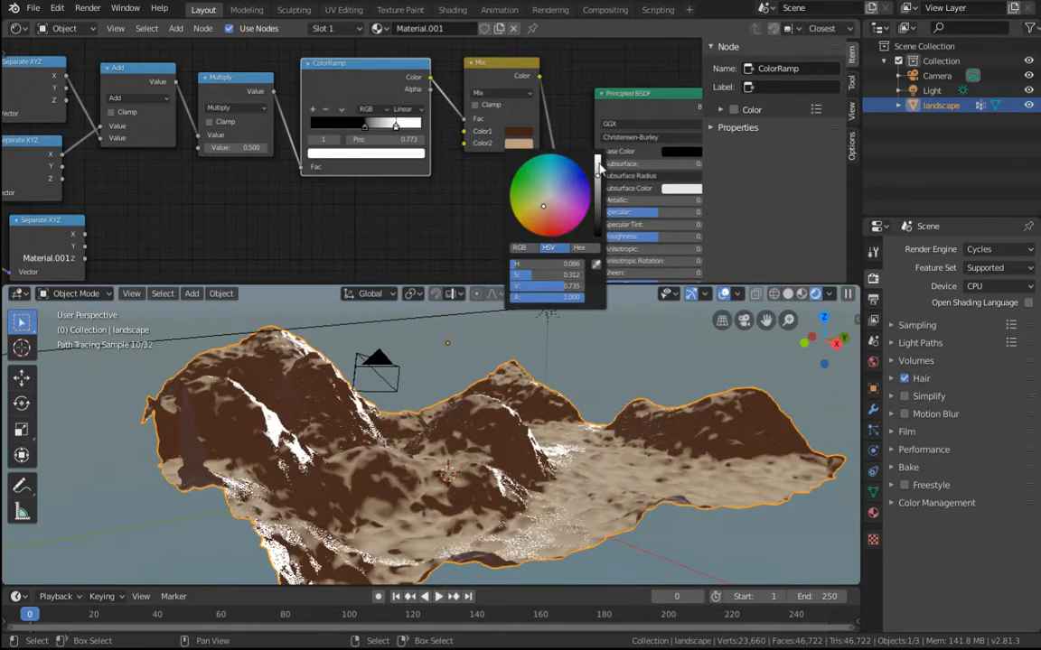
drag(597, 172, 597, 156)
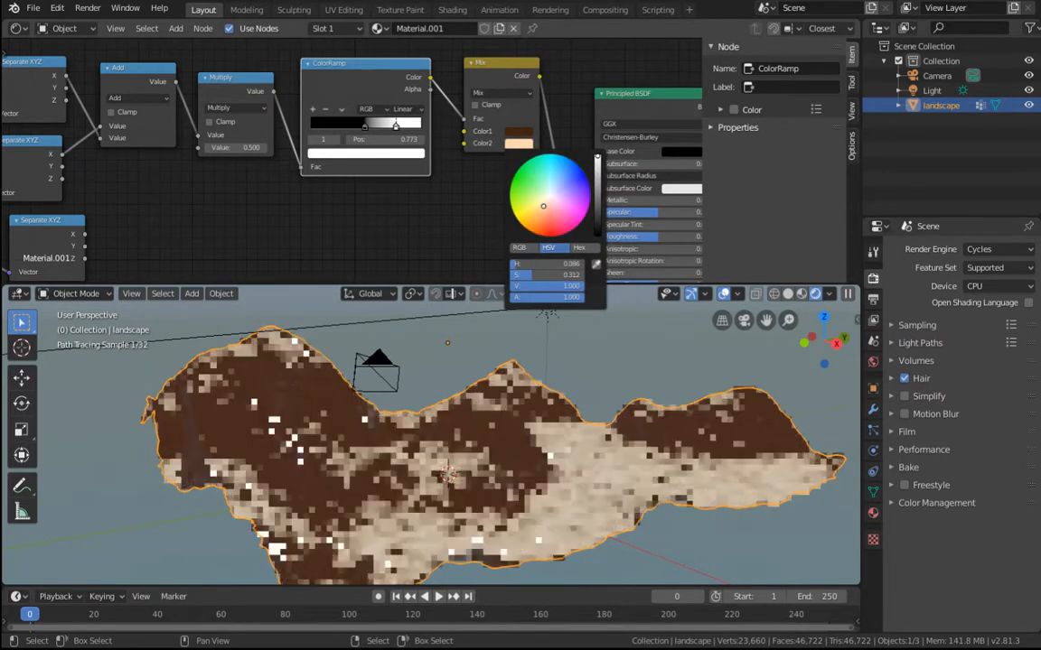
click(518, 144)
drag(545, 201, 542, 206)
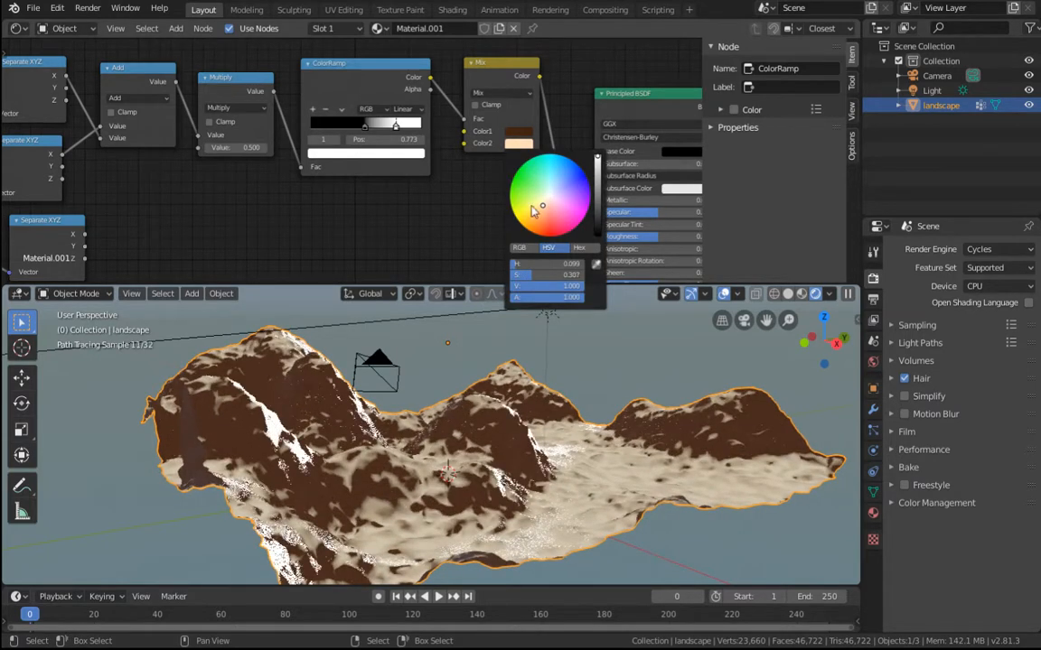
middle_drag(541, 448, 536, 486)
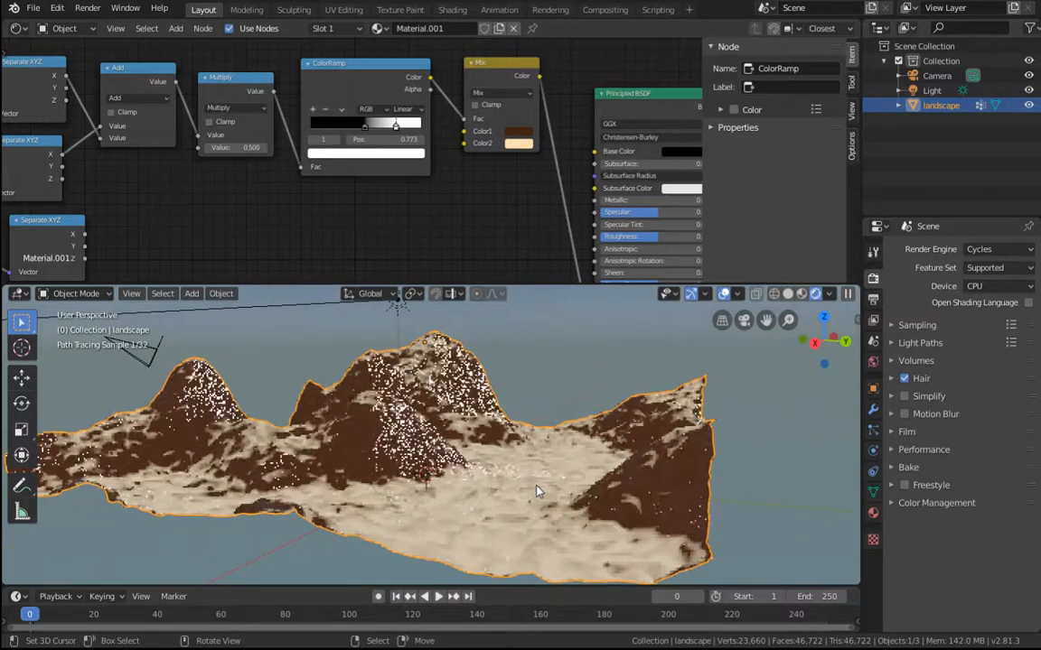
scroll(537, 486, up, 2)
shift+middle_drag(595, 507, 576, 489)
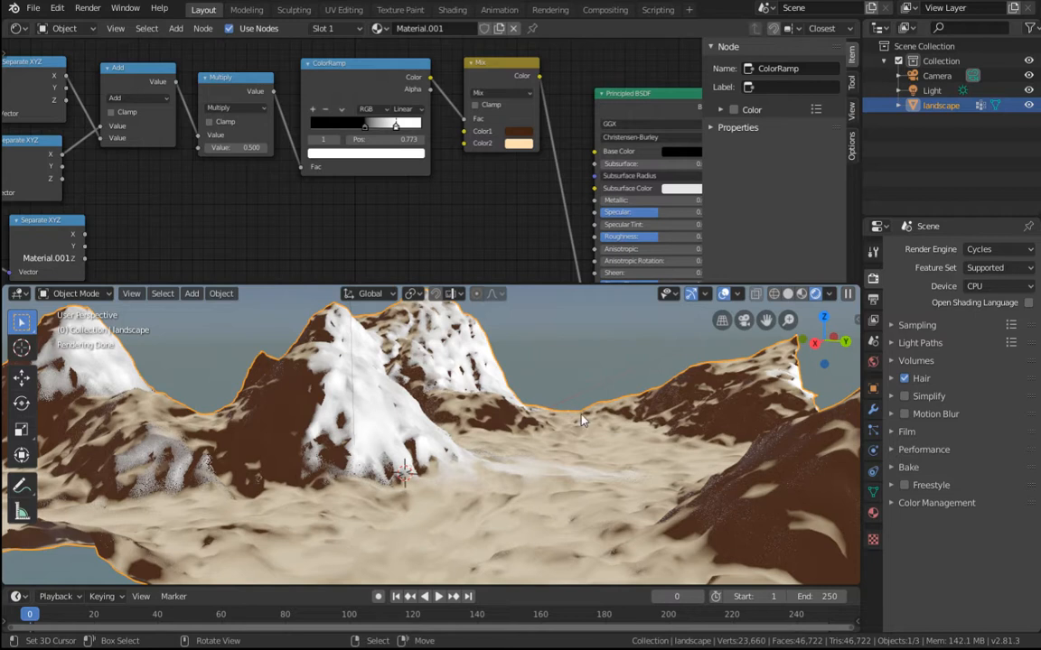
Step: Place a duplicate of the Add node below Multiply and link Multiply's output to the copy's first value input
scroll(360, 239, down, 2)
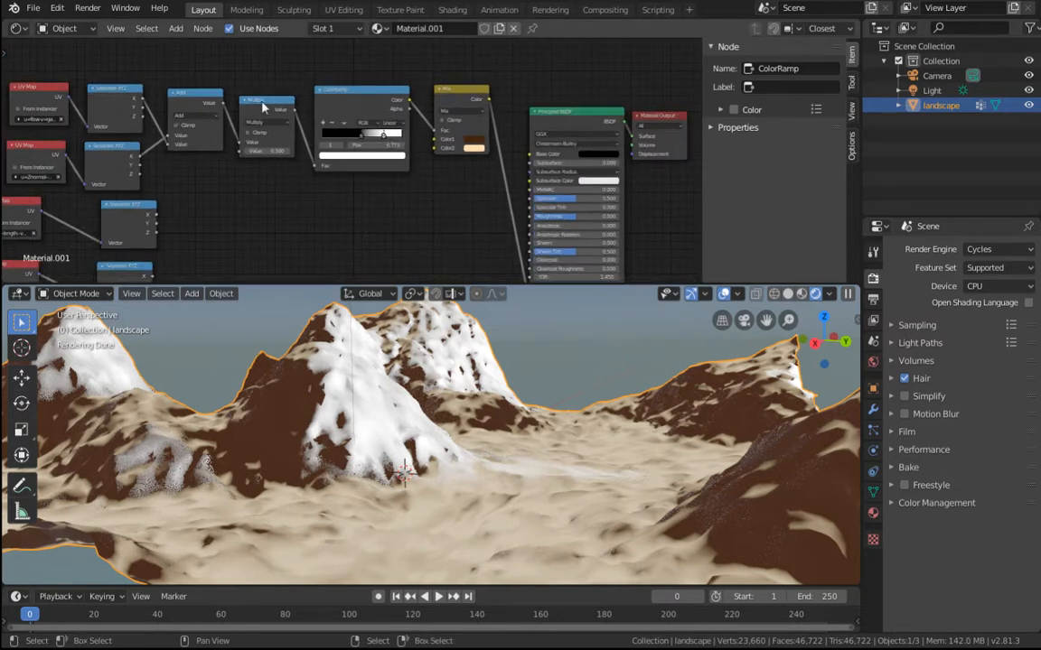
drag(262, 107, 256, 95)
key(shift+d)
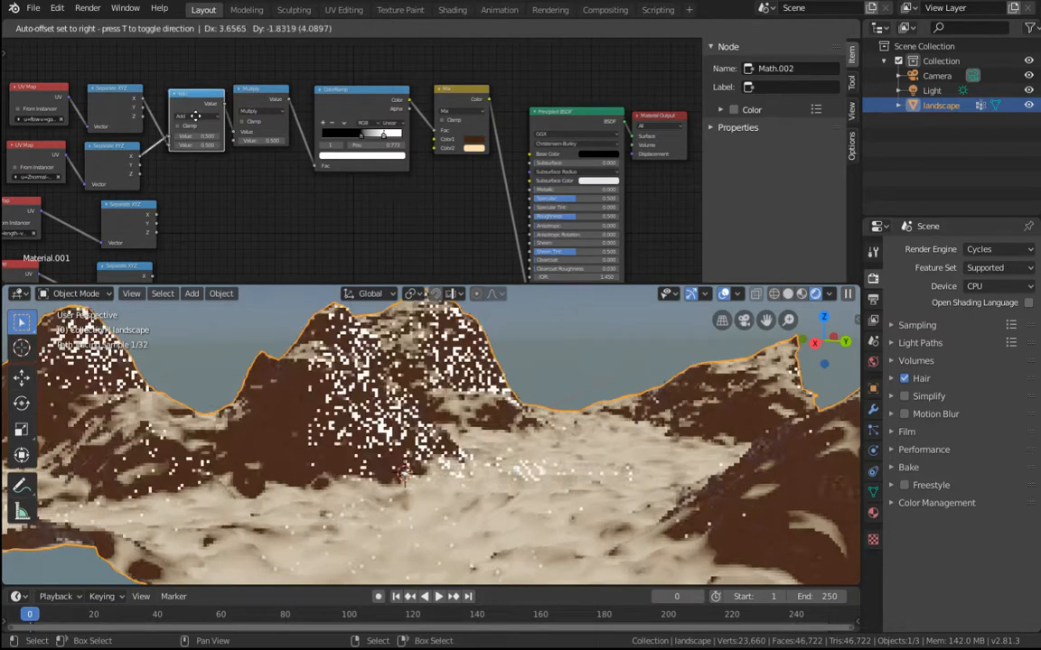
click(264, 170)
drag(275, 127, 314, 165)
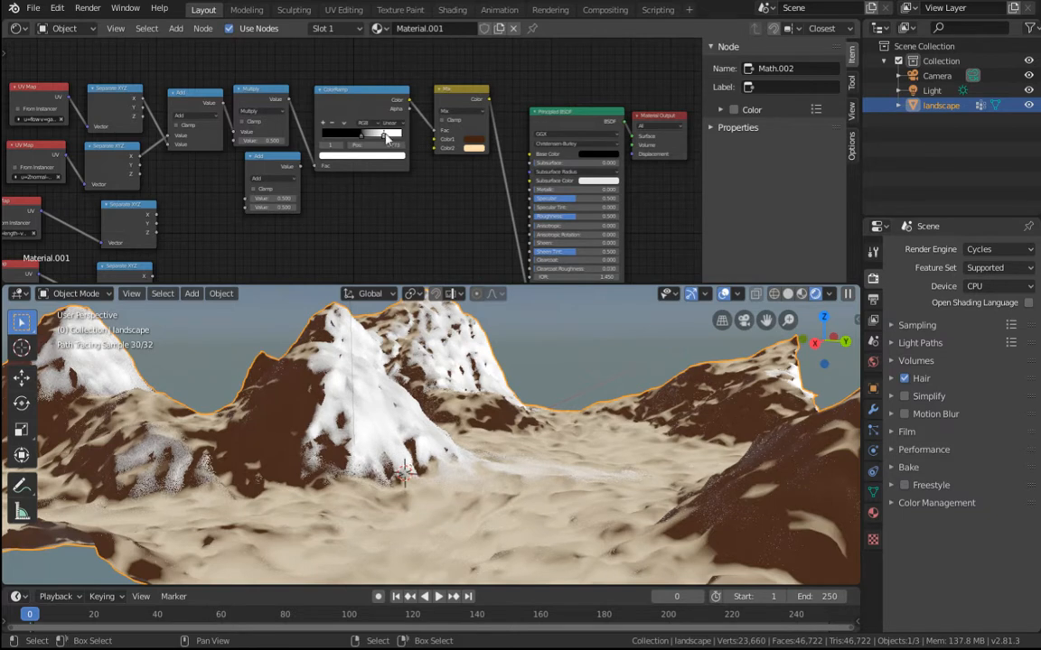
drag(288, 102, 250, 206)
Step: Move the length UV Map node and its Separate XYZ node out of the input column to the free space below the new Add node
middle_drag(204, 244, 273, 203)
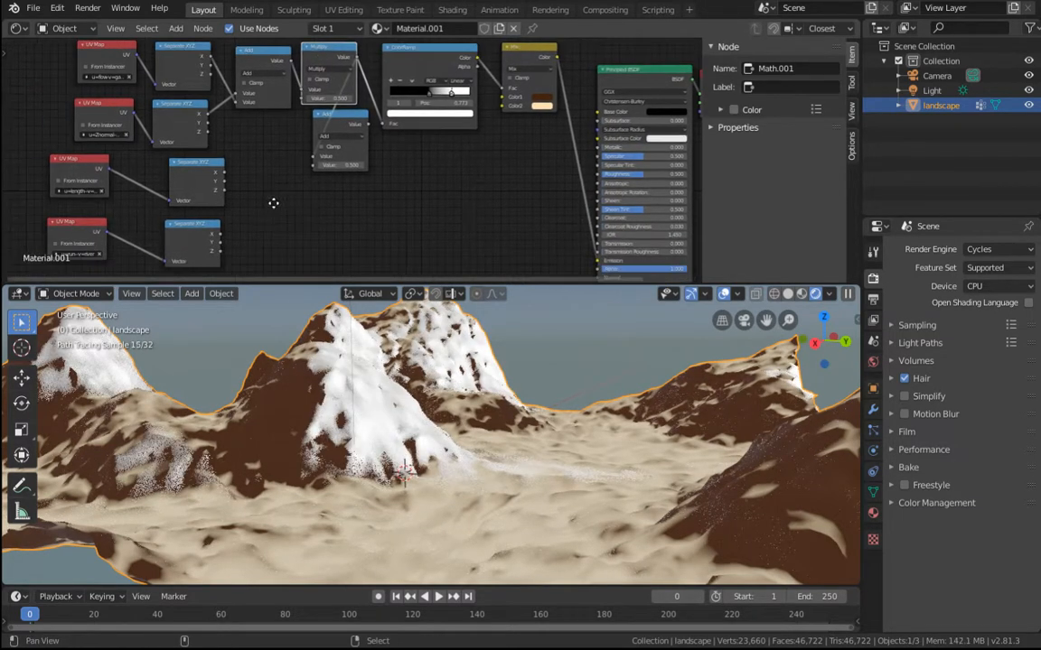
scroll(247, 183, up, 1)
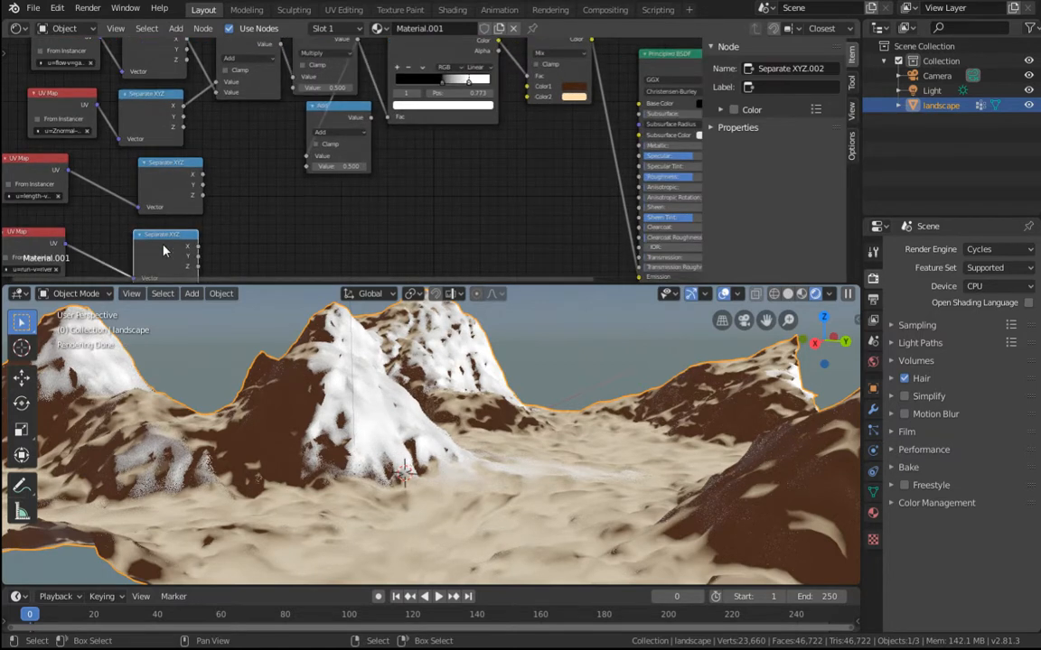
click(36, 176)
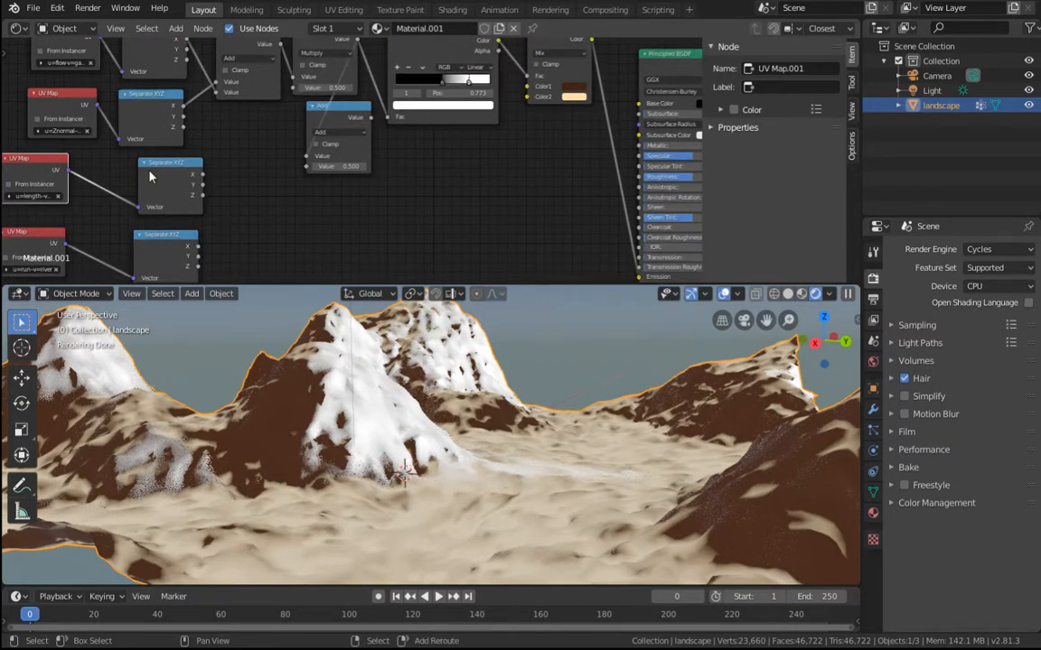
shift+click(149, 176)
key(g)
click(401, 254)
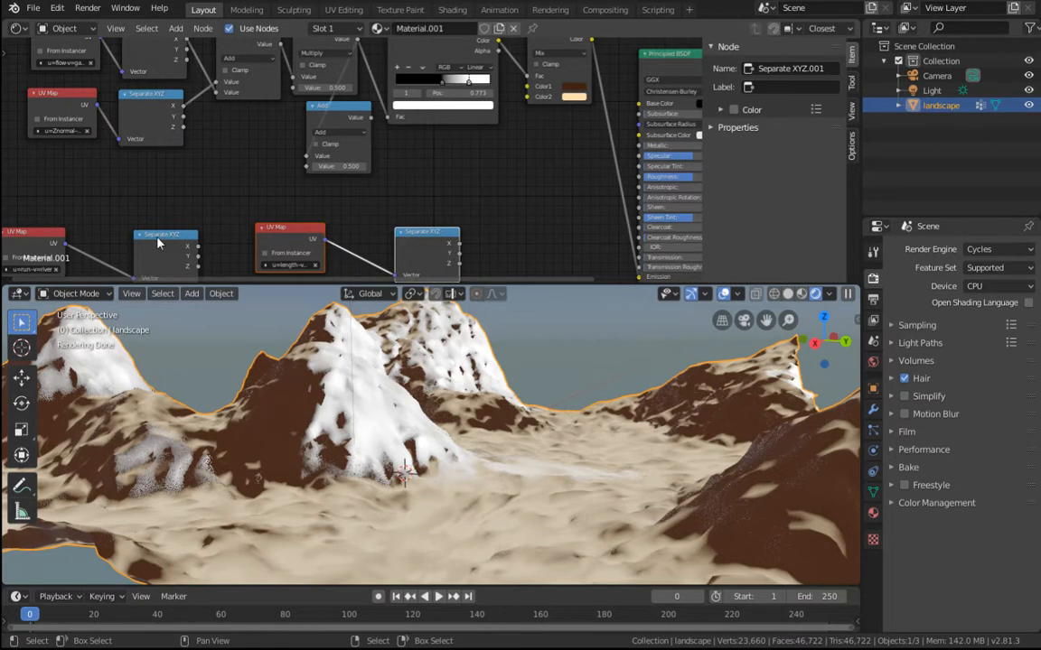
Step: Move the run-river UV Map node and its Separate XYZ node up directly beneath the Znormal pair
shift+click(42, 239)
key(g)
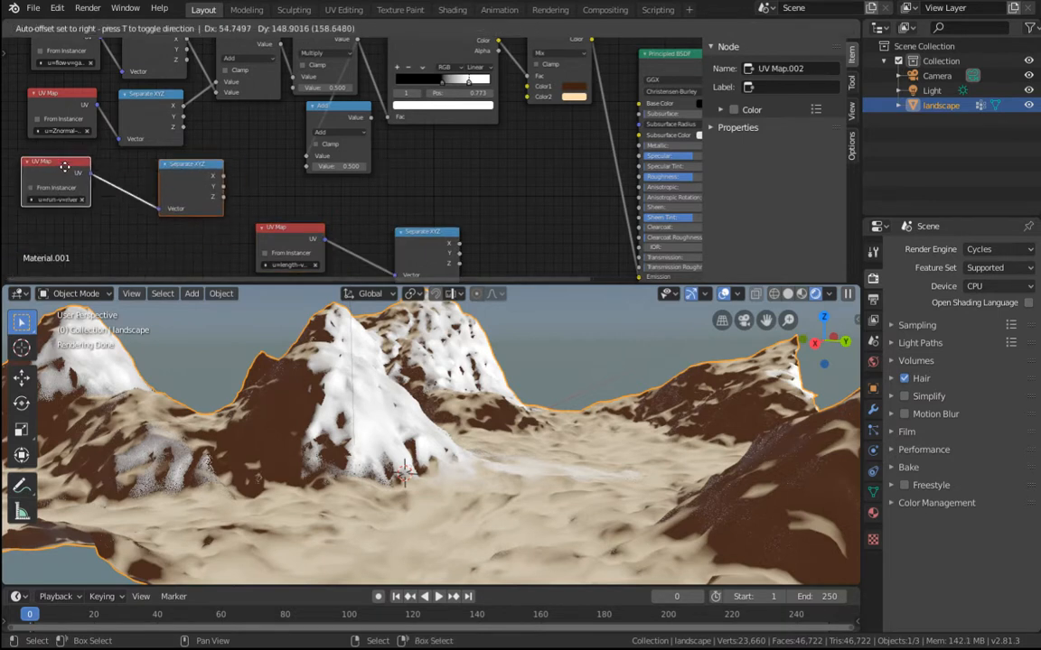
click(58, 166)
click(192, 181)
key(g)
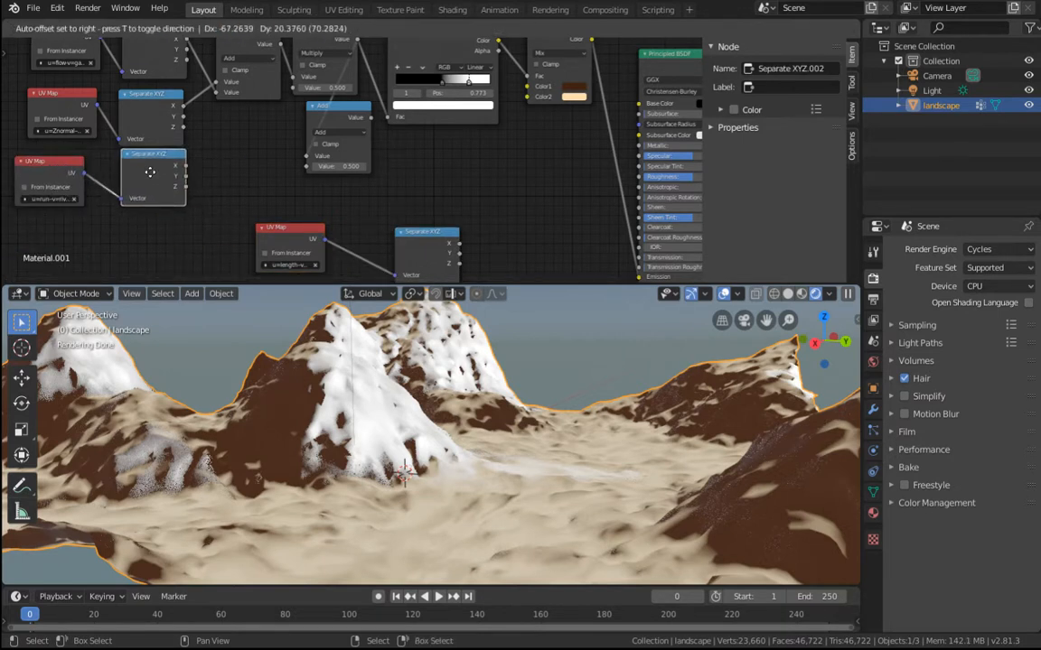
click(185, 179)
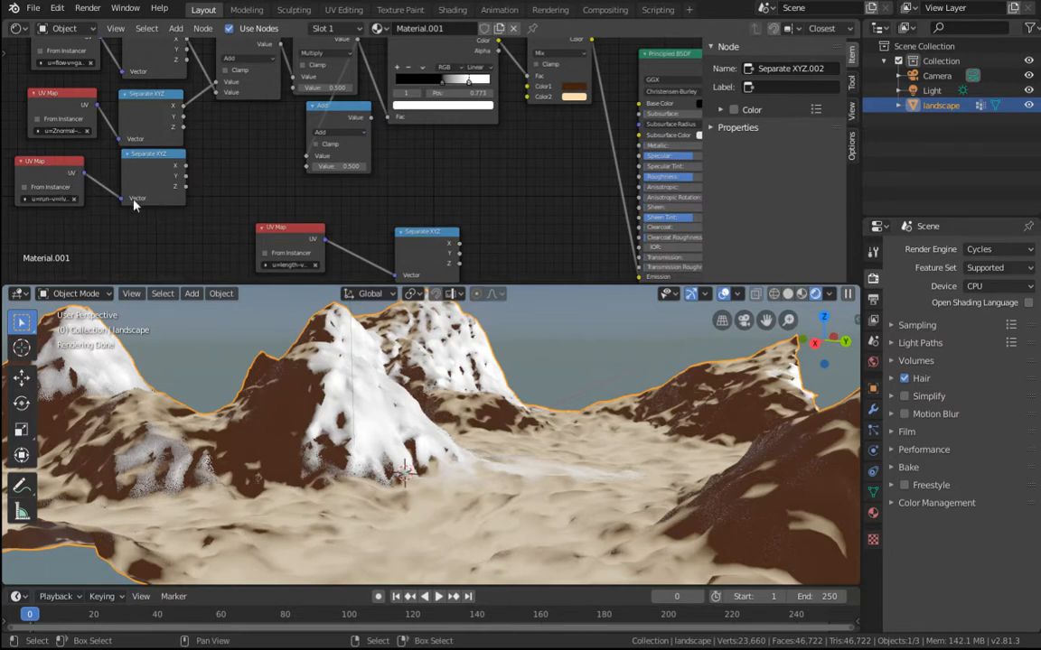
Step: Link the run-river Separate XYZ's Y output to the new Add's second value, and that Add's output to the ColorRamp's Fac
drag(186, 176, 307, 166)
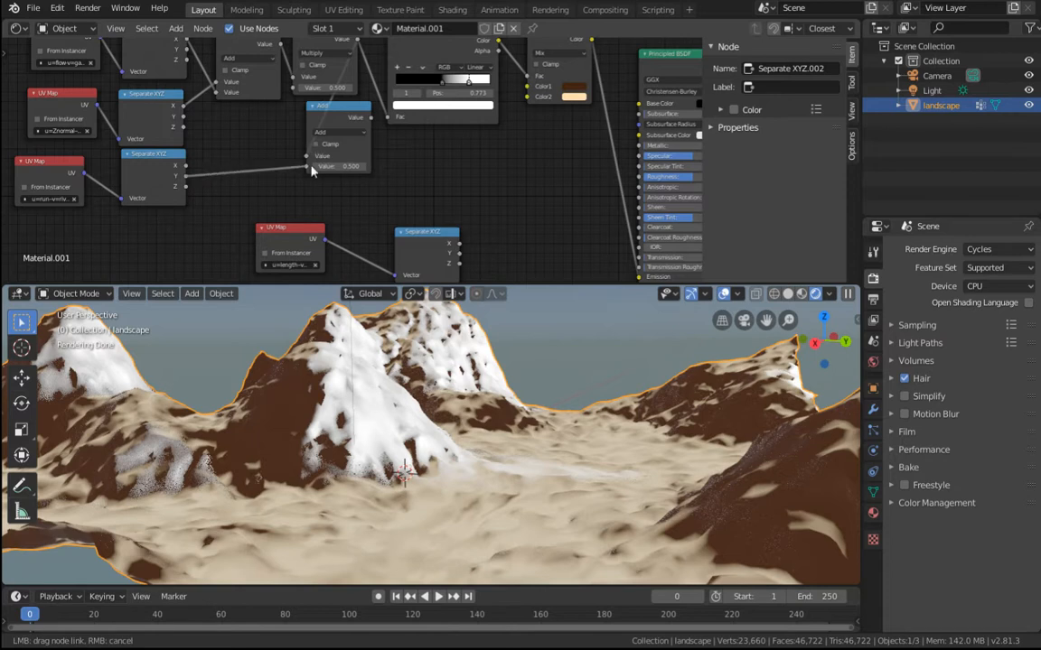
drag(372, 118, 395, 118)
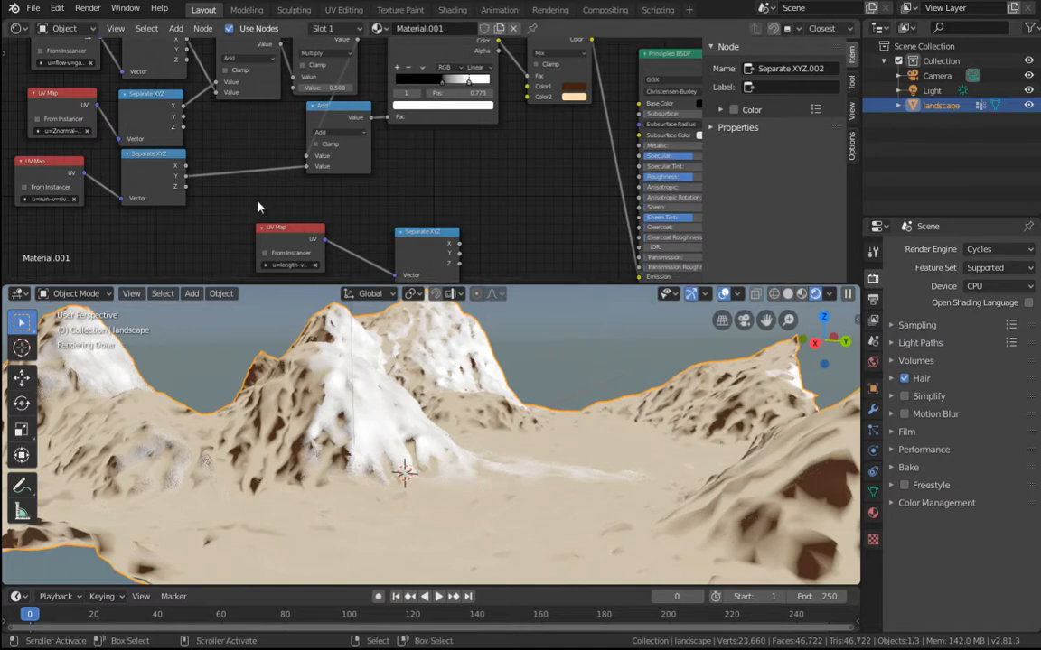
drag(349, 109, 341, 106)
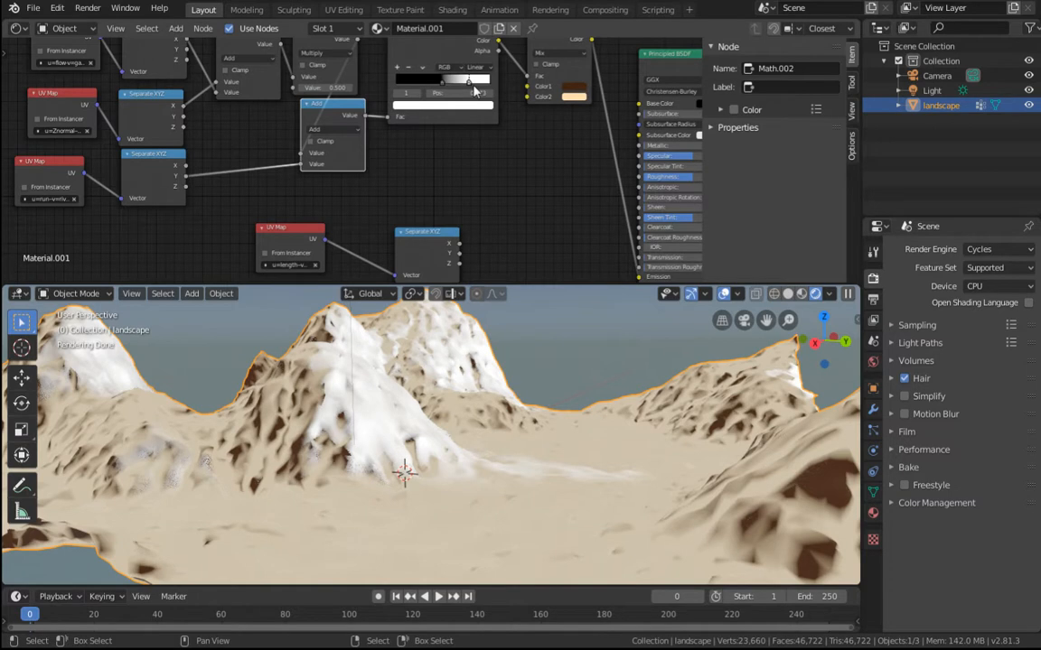
Step: Set the ColorRamp's black stop to 0.636 and its white stop to about 0.76
drag(445, 84, 475, 82)
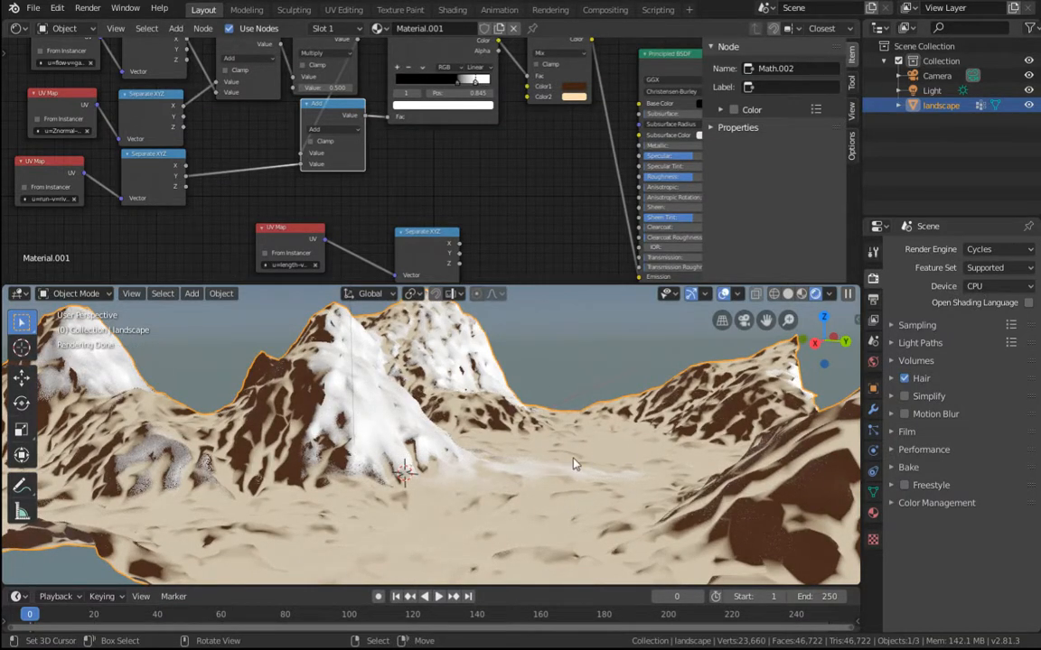
drag(476, 82, 465, 84)
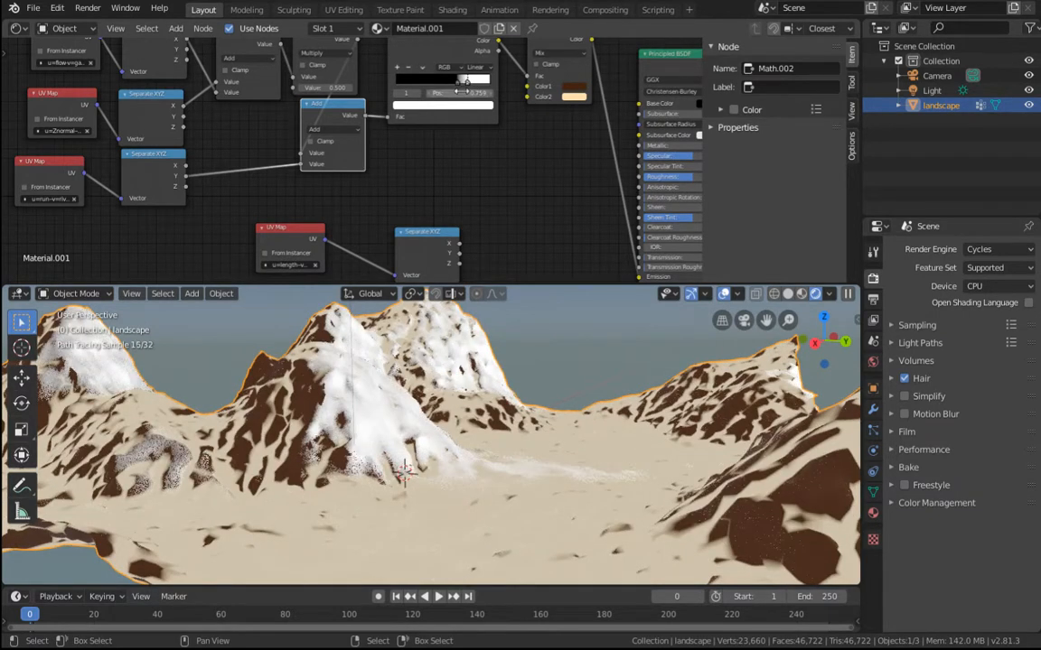
drag(459, 80, 456, 80)
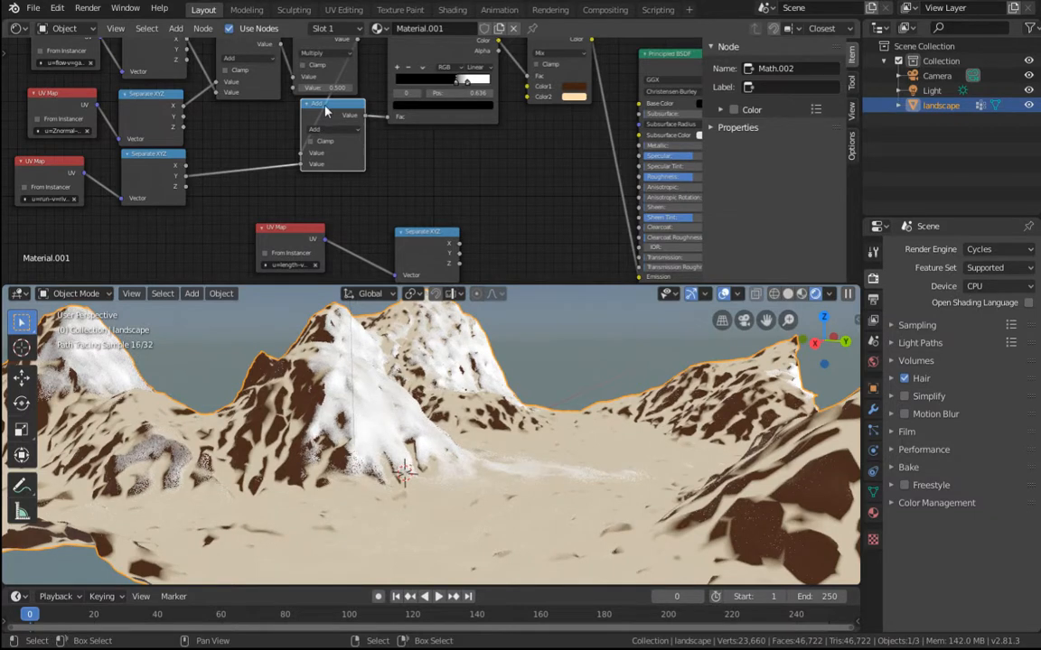
Step: Insert a duplicate Add node on the link between the run-river Separate XYZ and the second Add, and set the copy to Power
key(shift+d)
click(464, 151)
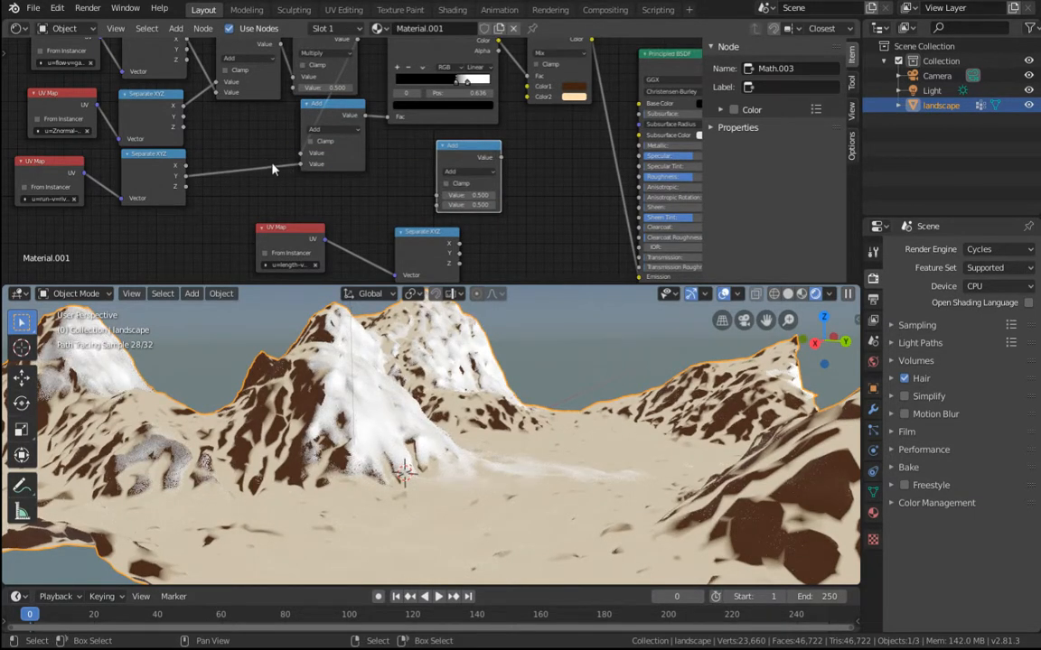
drag(441, 159, 227, 143)
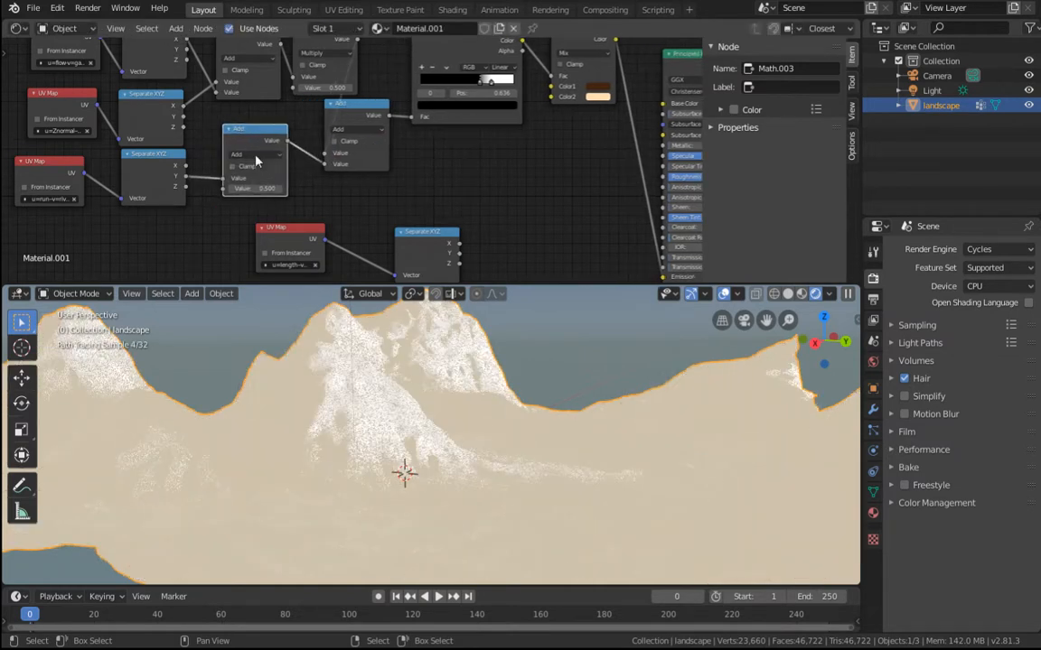
click(253, 160)
click(242, 212)
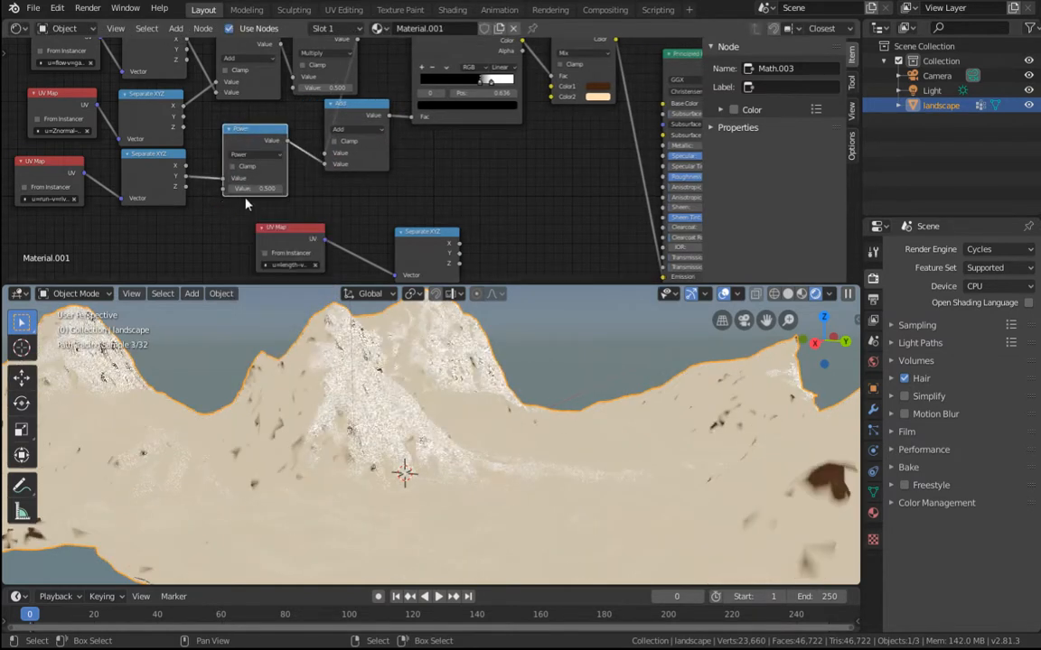
Step: Set the Power node's exponent to 2 and lower it in small steps to 1.2
click(257, 190)
text(2)
key(Return)
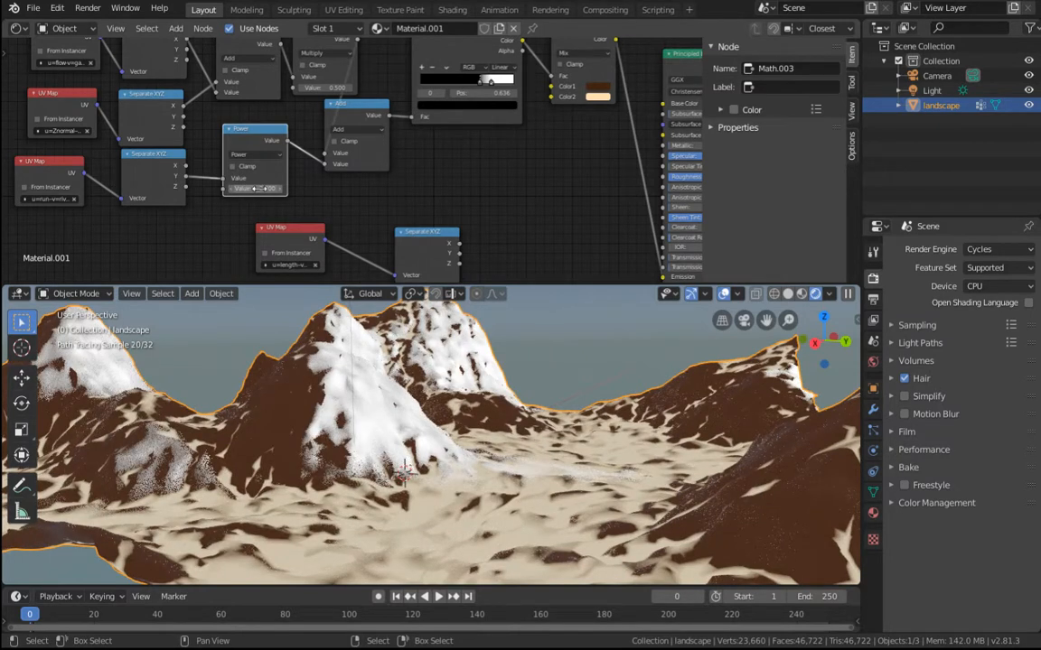
click(230, 188)
click(231, 188)
click(230, 188)
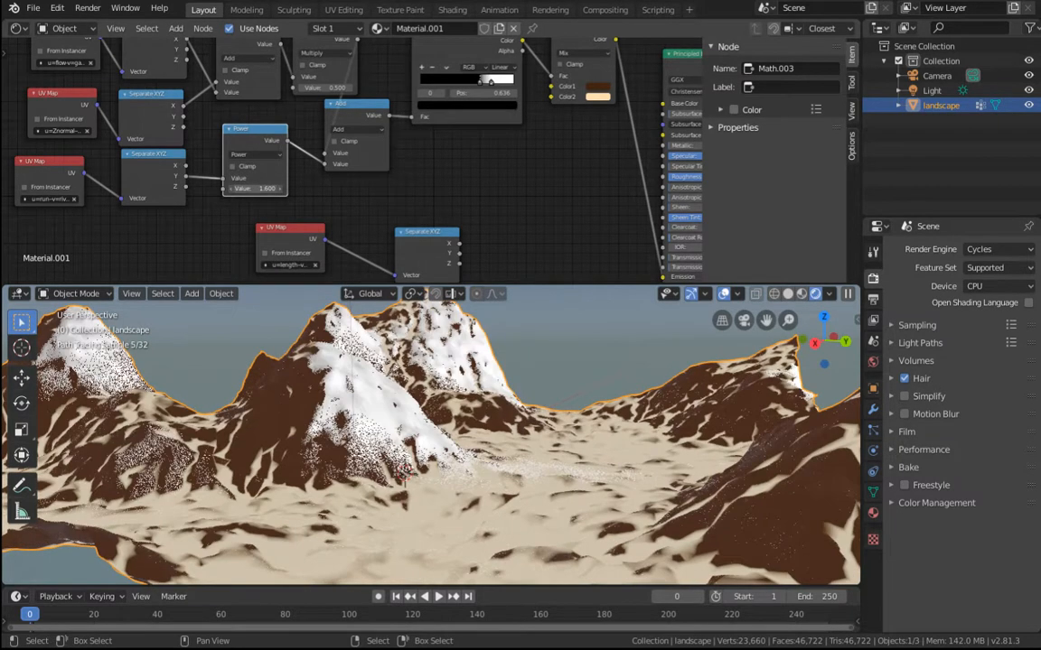
click(230, 188)
click(230, 188)
click(231, 188)
click(231, 188)
click(230, 187)
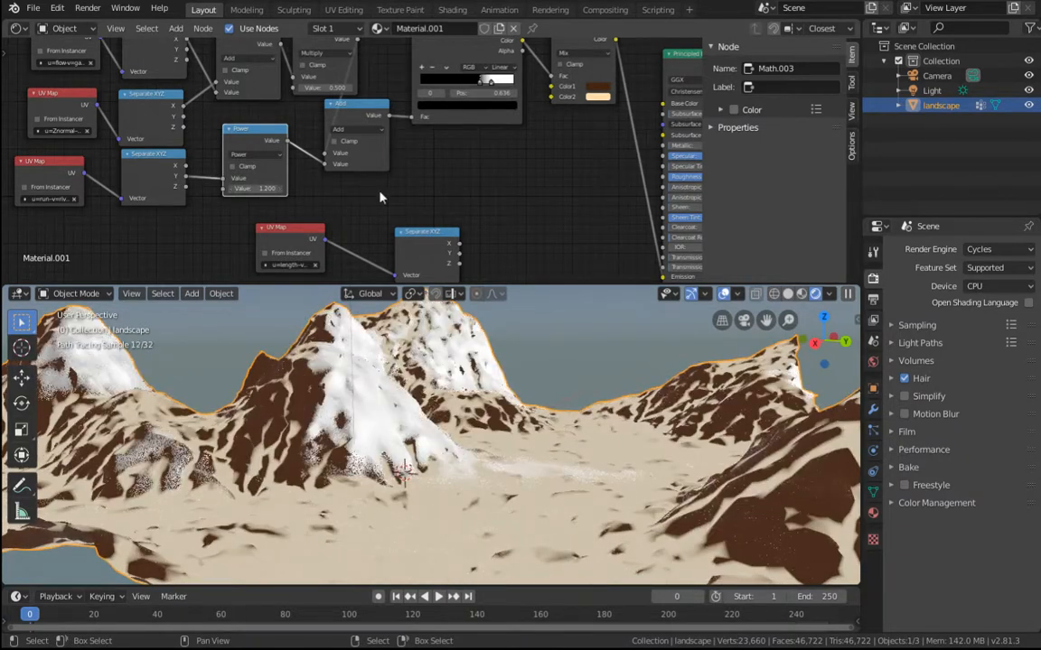
Step: Set the ColorRamp's black stop to 0.5 and the Power node's exponent to 2
drag(473, 84, 461, 86)
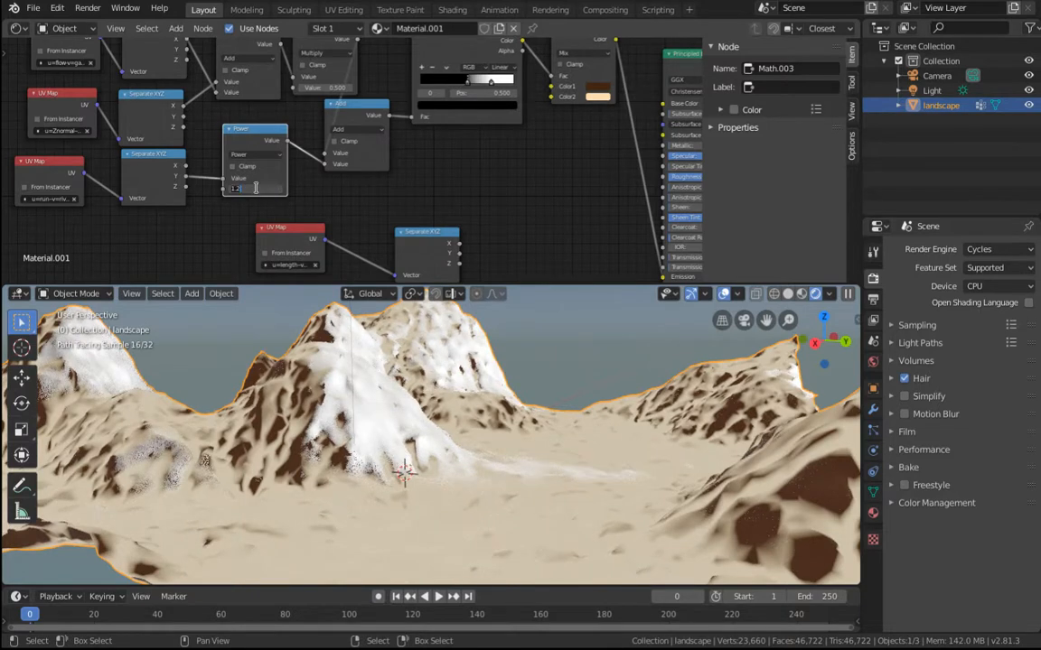
text(2)
key(Return)
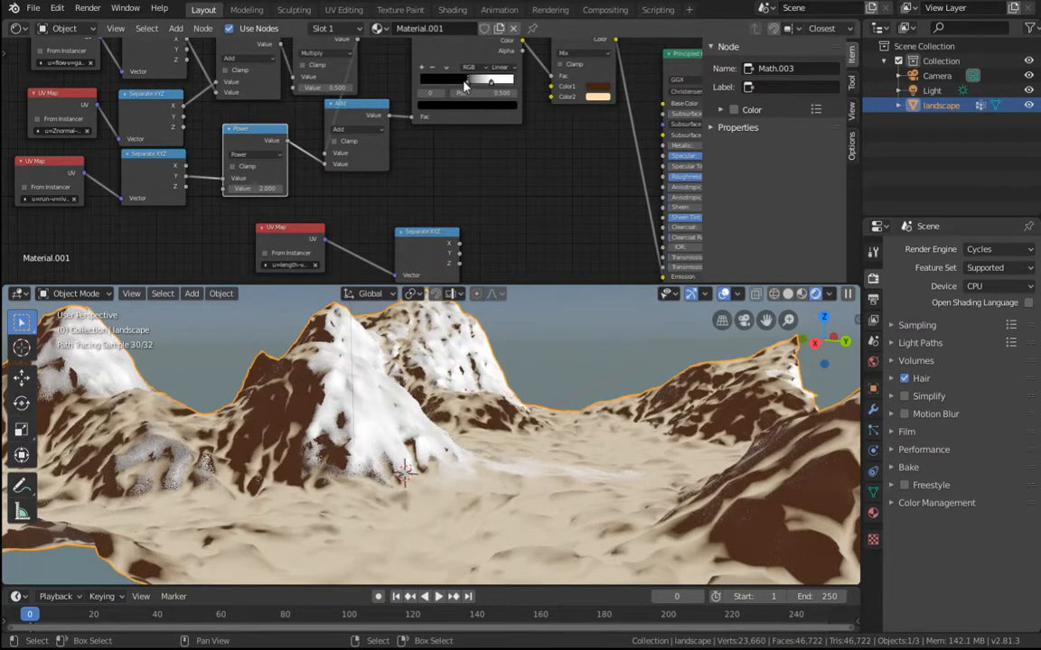
Step: Fine-tune the ColorRamp by setting its black stop to 0.441 and its white stop to 0.727
drag(463, 81, 461, 84)
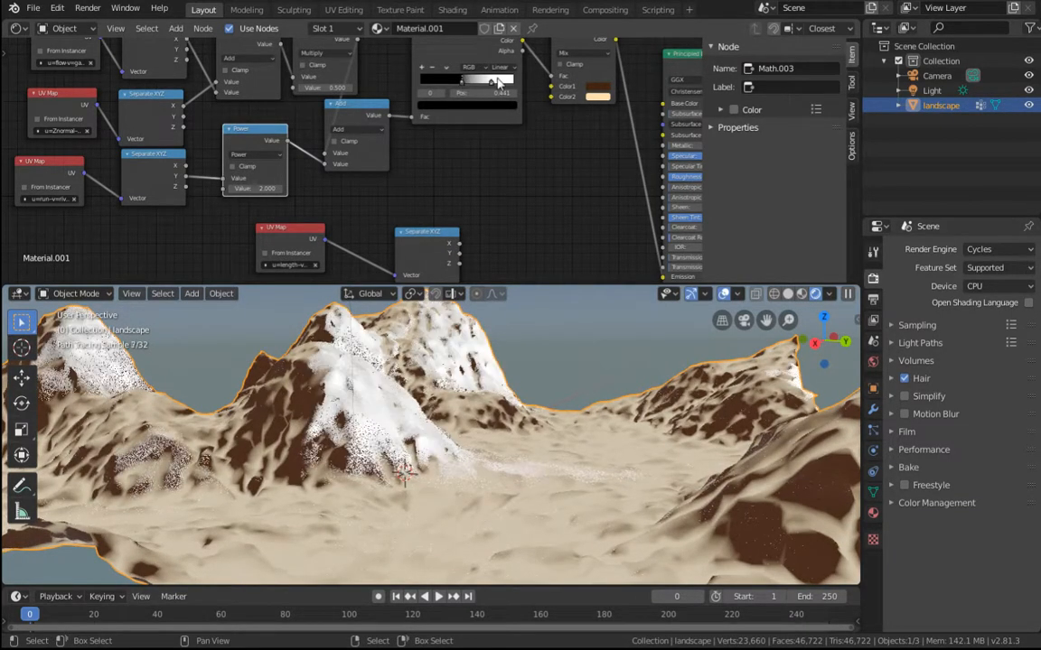
click(490, 82)
drag(489, 82, 485, 79)
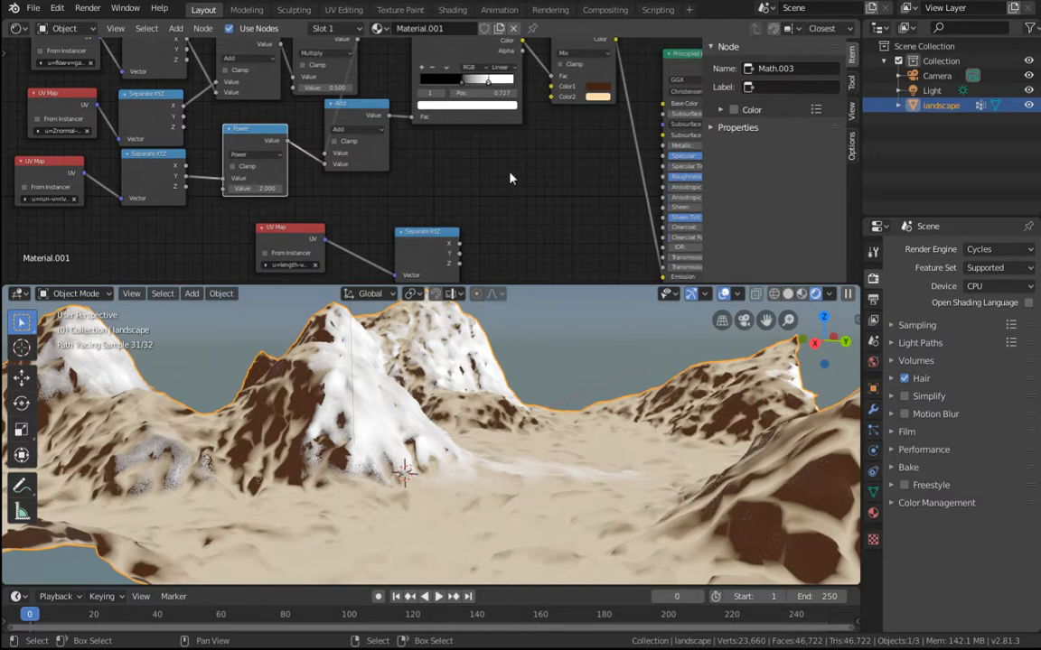
Step: Move the unused length UV Map node and its Separate XYZ node out of the way beneath the run-river pair
scroll(414, 172, down, 3)
drag(295, 153, 292, 145)
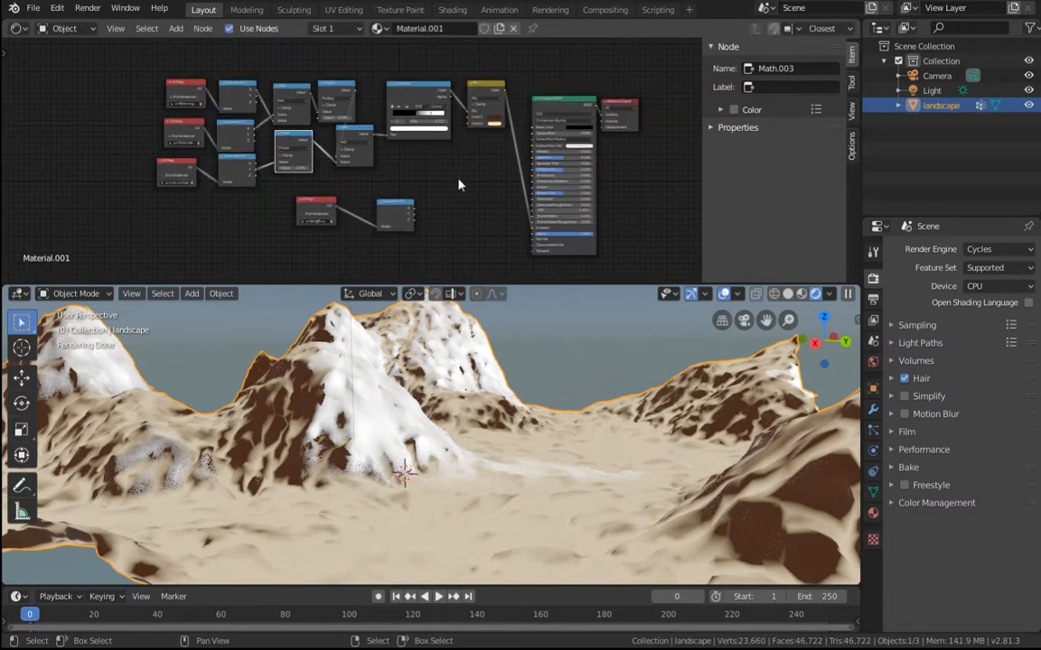
drag(305, 206, 160, 242)
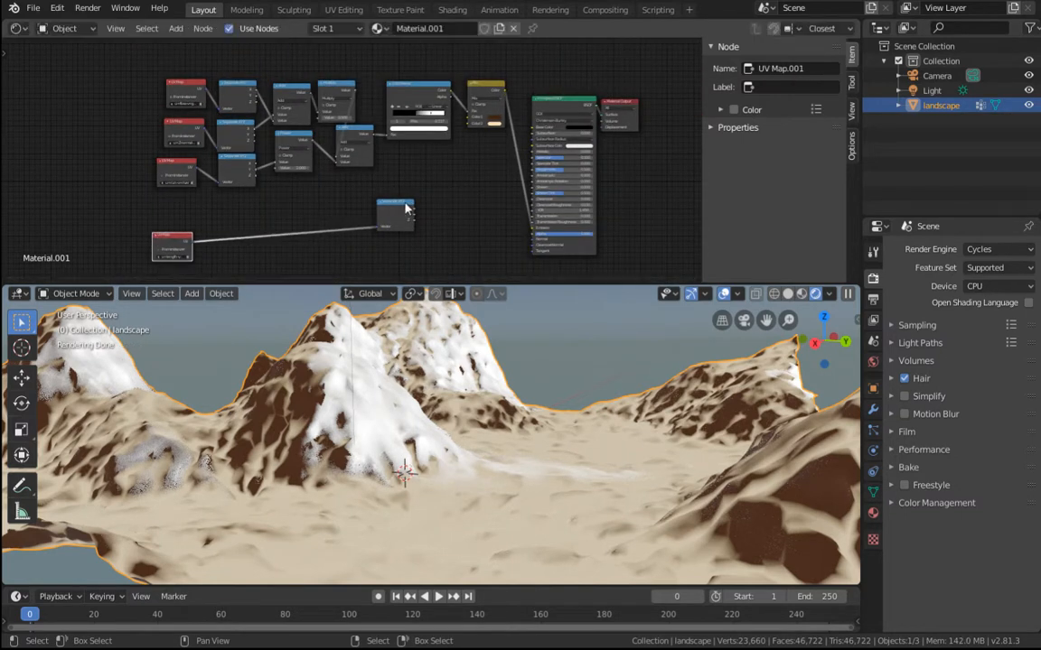
drag(388, 204, 221, 241)
middle_drag(450, 226, 367, 256)
Step: Move the Mix, Principled BSDF and Material Output nodes further from the ColorRamp to free space for another node
drag(401, 107, 412, 129)
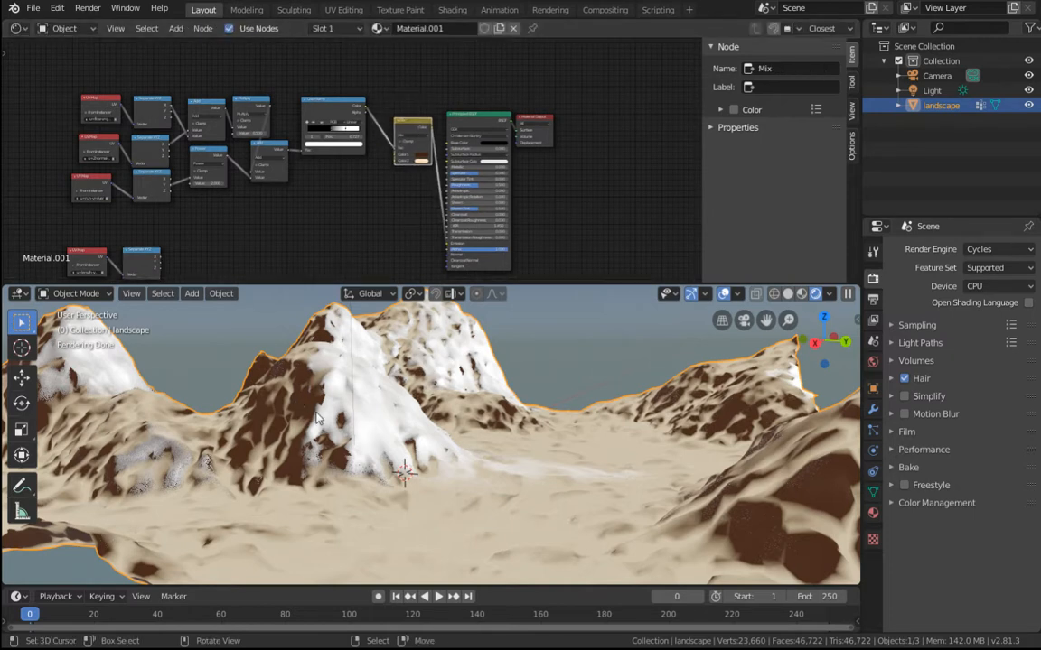
scroll(338, 193, up, 4)
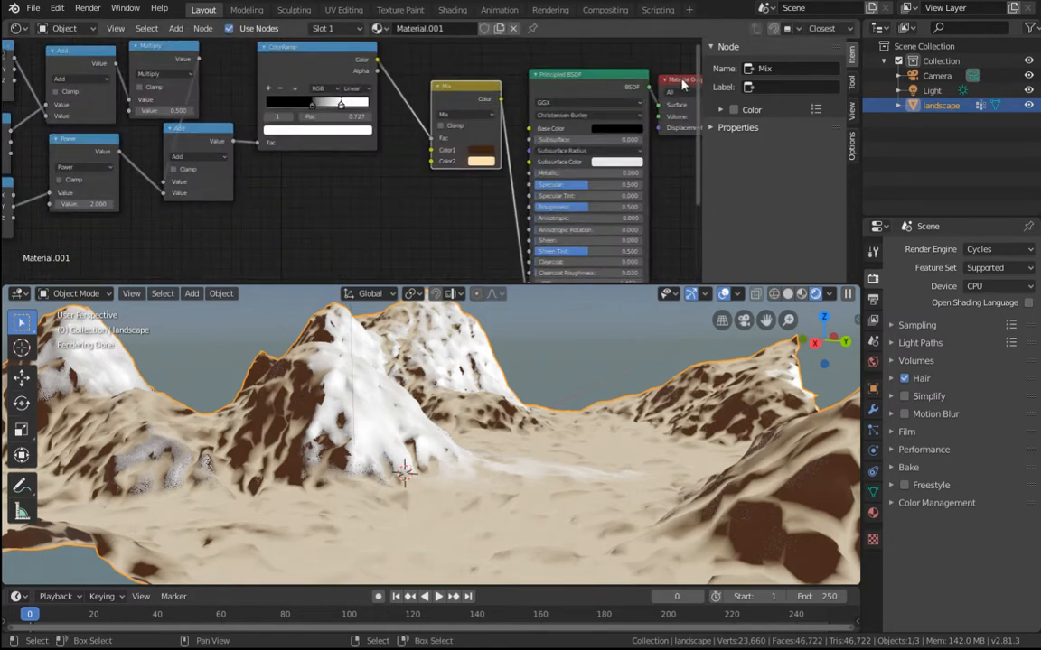
drag(683, 84, 752, 54)
drag(575, 79, 668, 39)
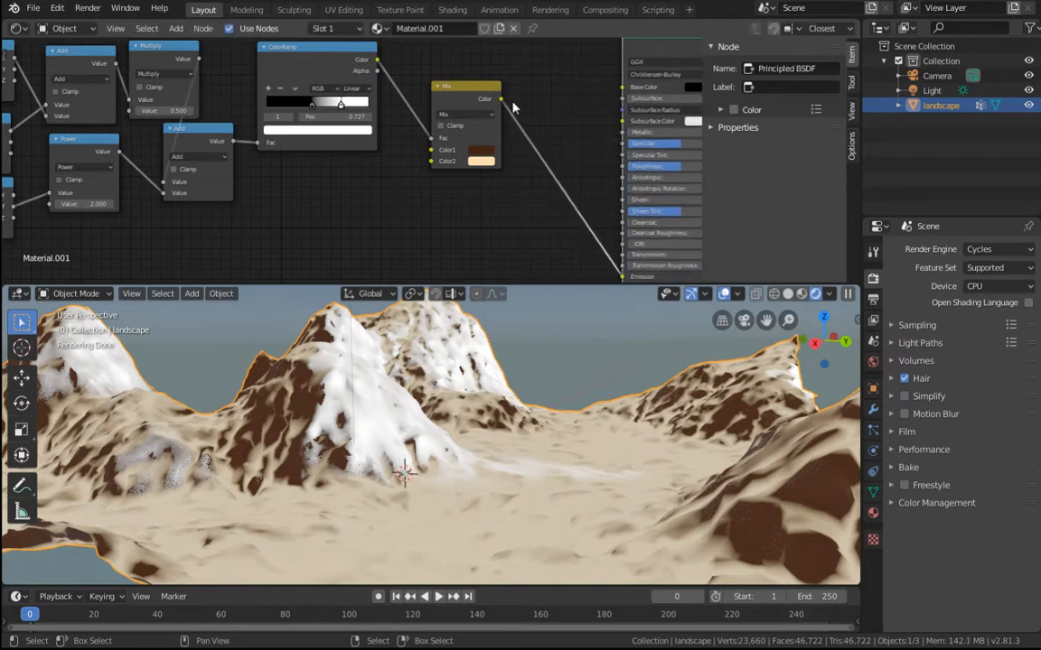
drag(459, 163, 525, 145)
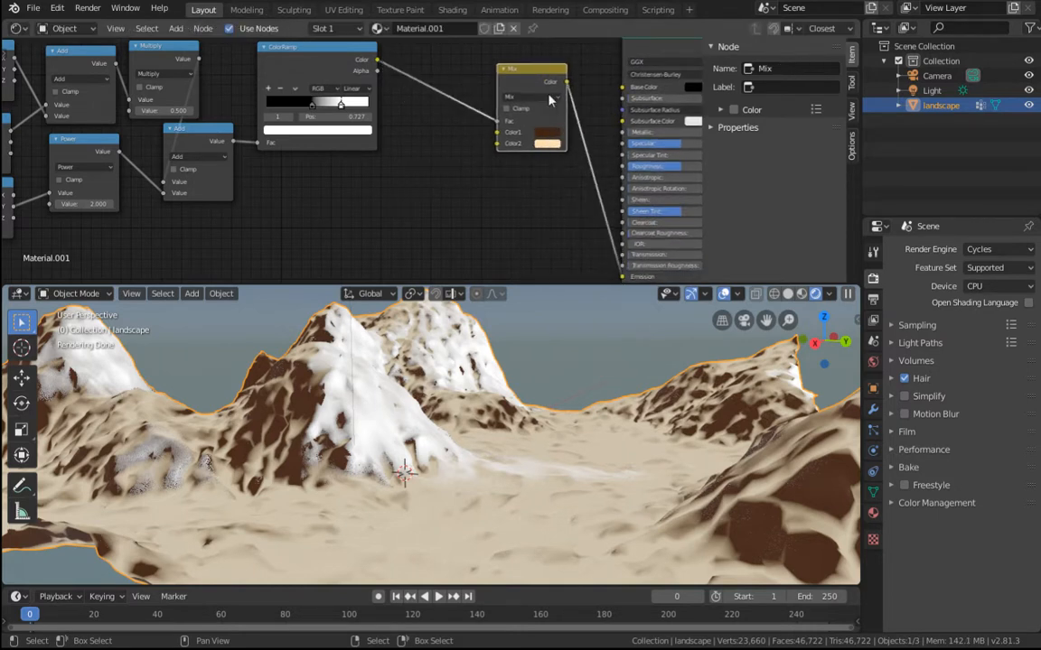
Step: Duplicate the Mix node, link the copy's Color output to the original's Color1, and place it beside the original
key(shift+d)
click(412, 172)
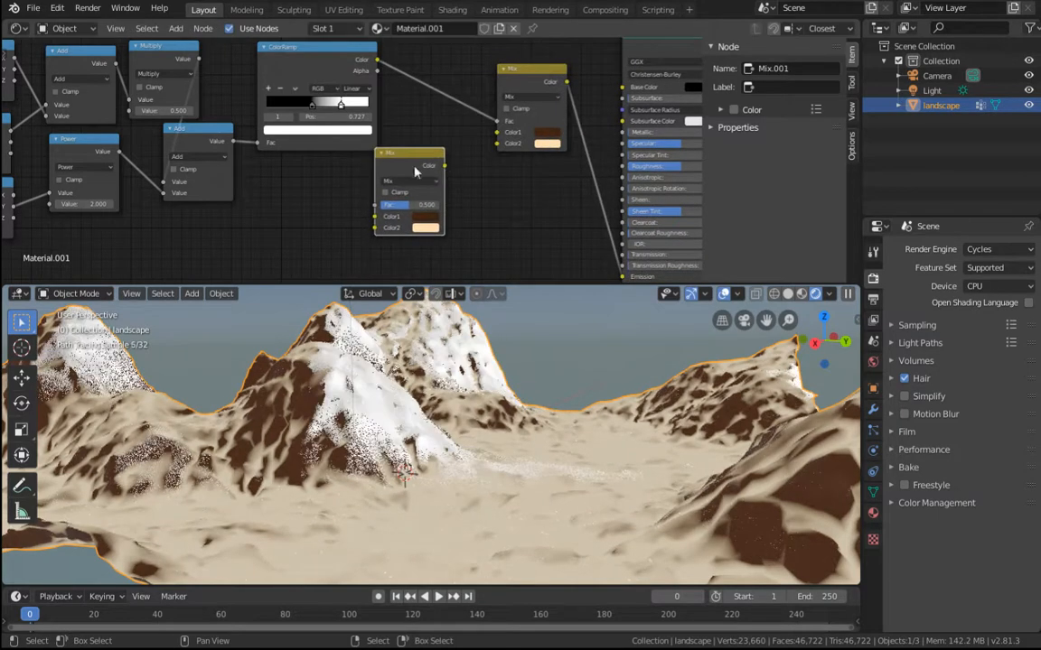
drag(444, 165, 496, 134)
drag(417, 219, 447, 199)
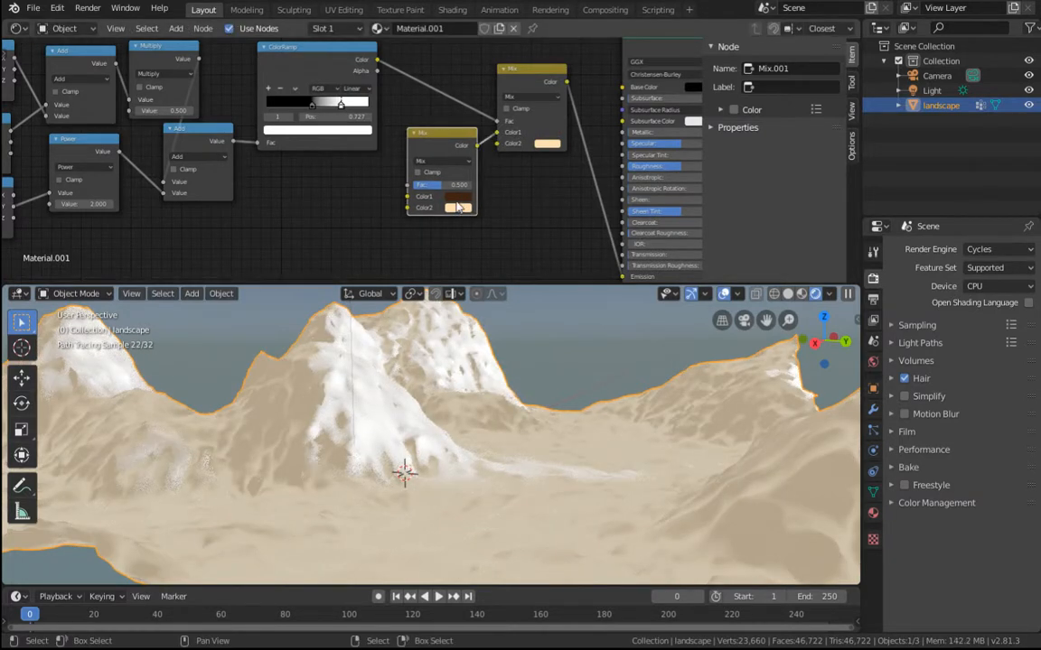
Step: Duplicate the flow-gather UV Map and Separate XYZ nodes below the second Add node and link the UV output to Vector
middle_drag(309, 234, 504, 148)
scroll(398, 178, down, 4)
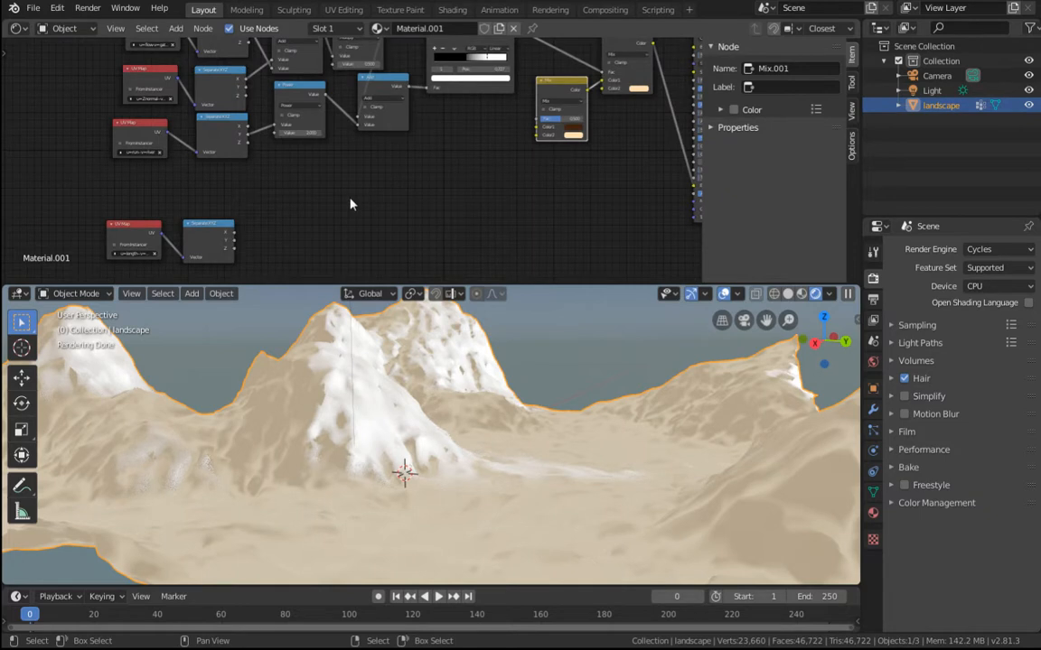
middle_drag(290, 182, 300, 225)
click(119, 80)
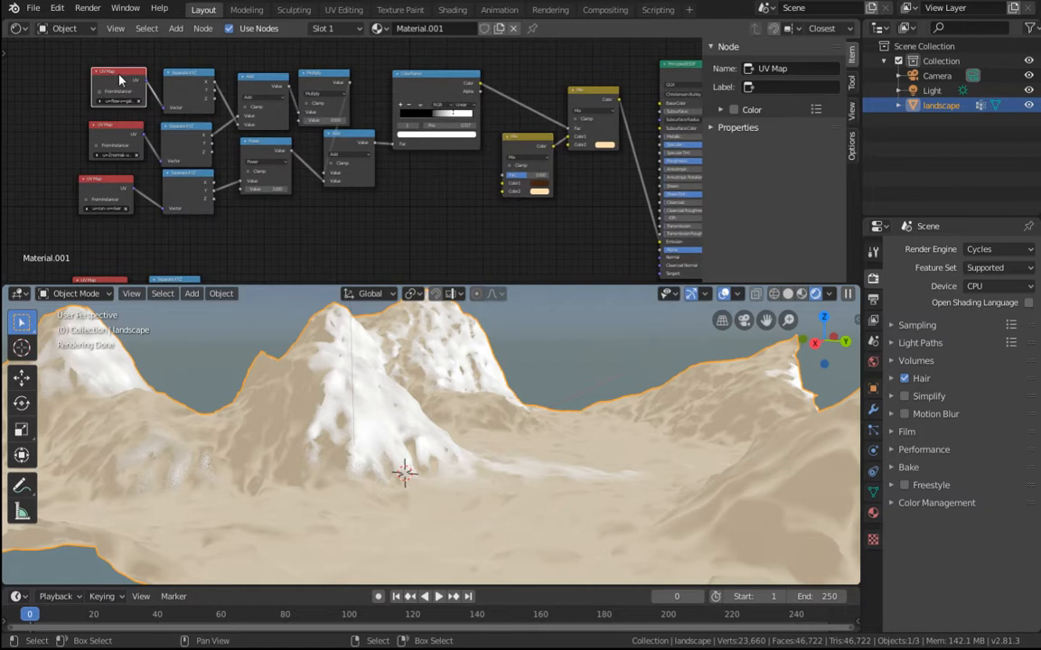
key(shift+d)
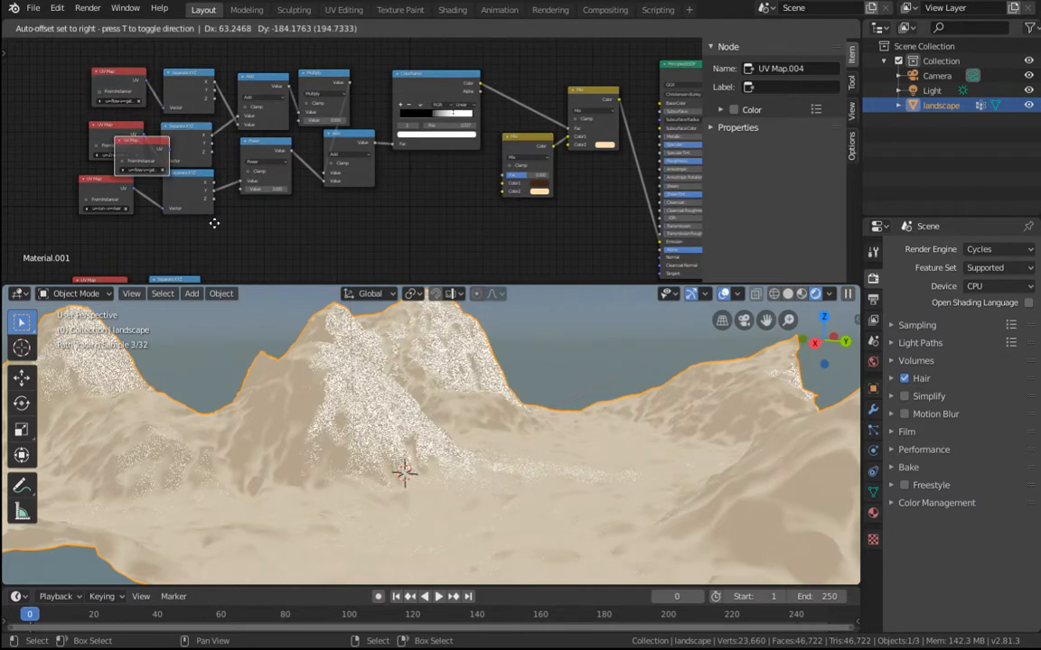
click(311, 226)
click(197, 98)
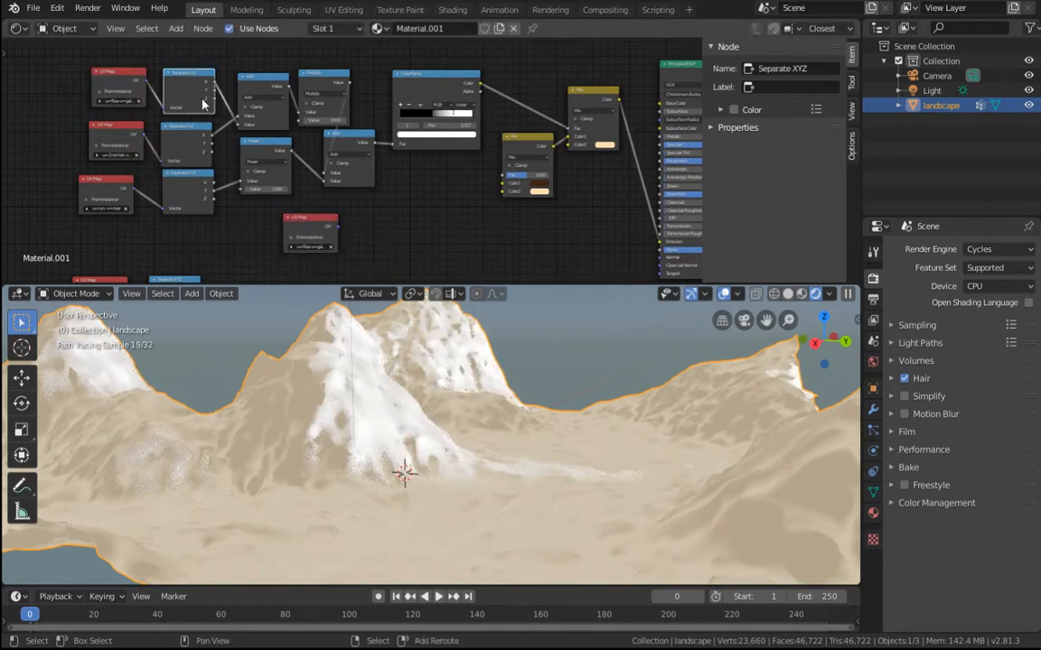
key(shift+d)
click(403, 231)
drag(339, 227, 366, 233)
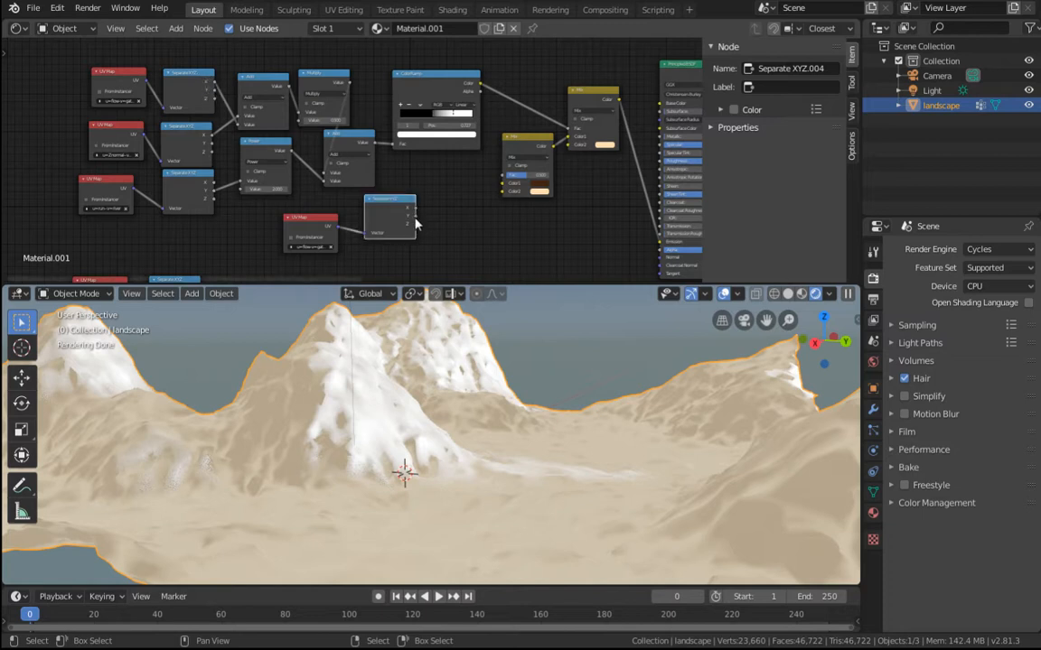
Step: Link the copied Separate XYZ's Y output to the new Mix's Fac and set that Mix's Color2 to bright green
drag(416, 223, 502, 192)
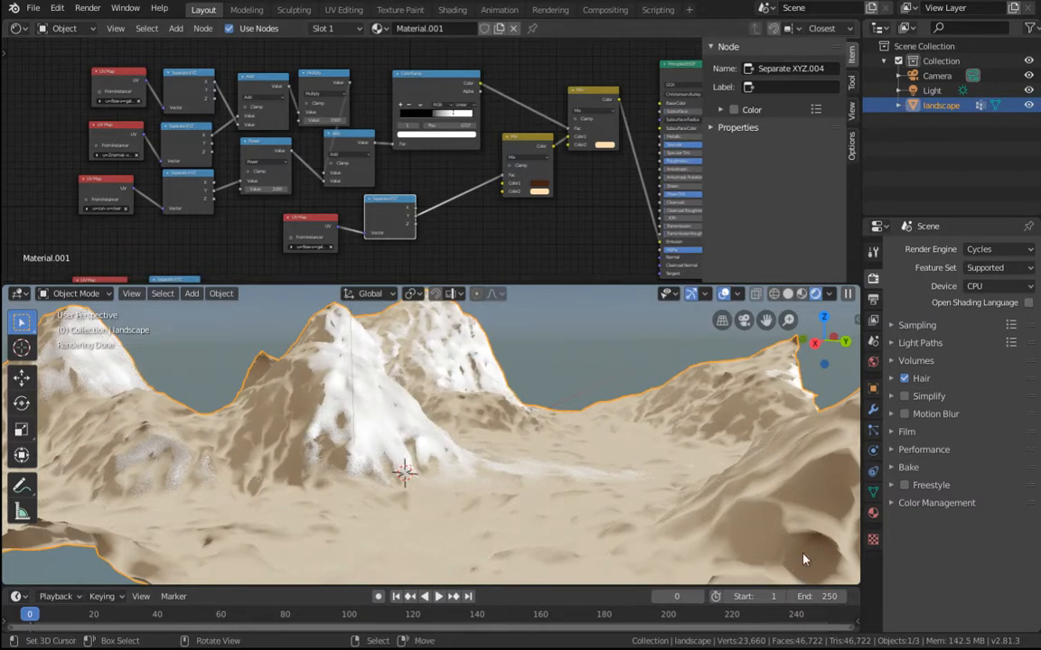
click(538, 191)
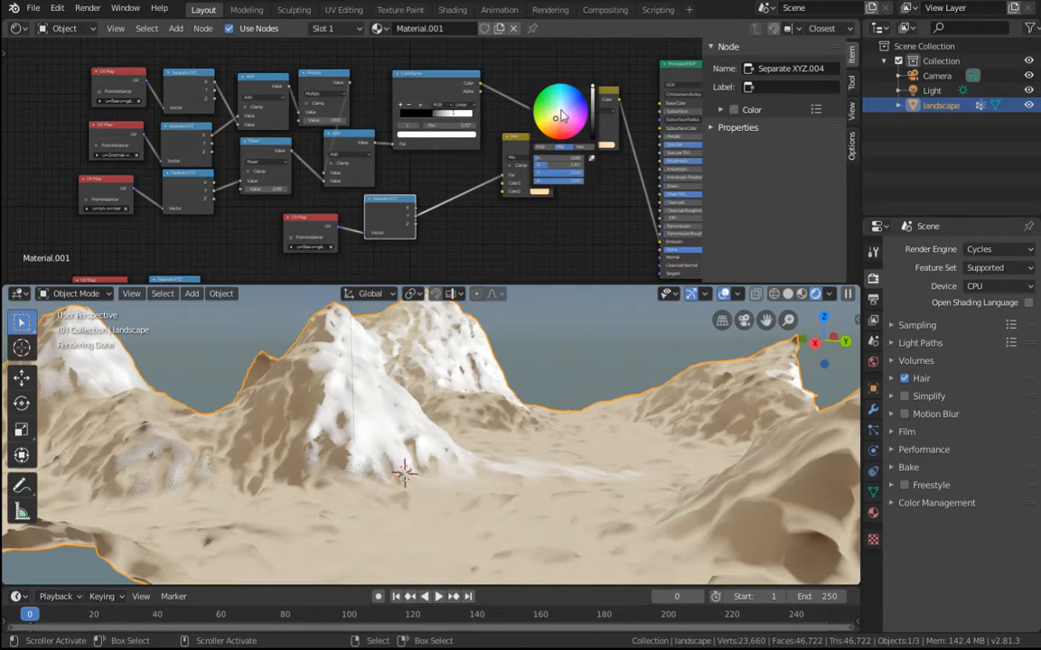
drag(561, 111, 541, 105)
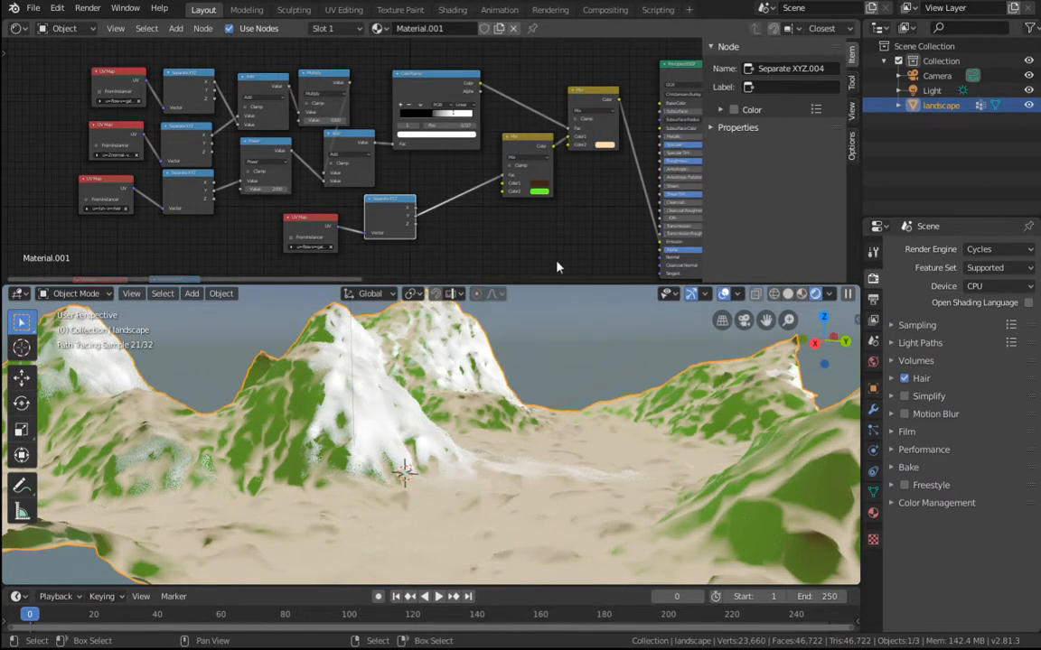
Step: Move the copied Separate XYZ and UV Map nodes closer to the new Mix node
scroll(614, 235, up, 4)
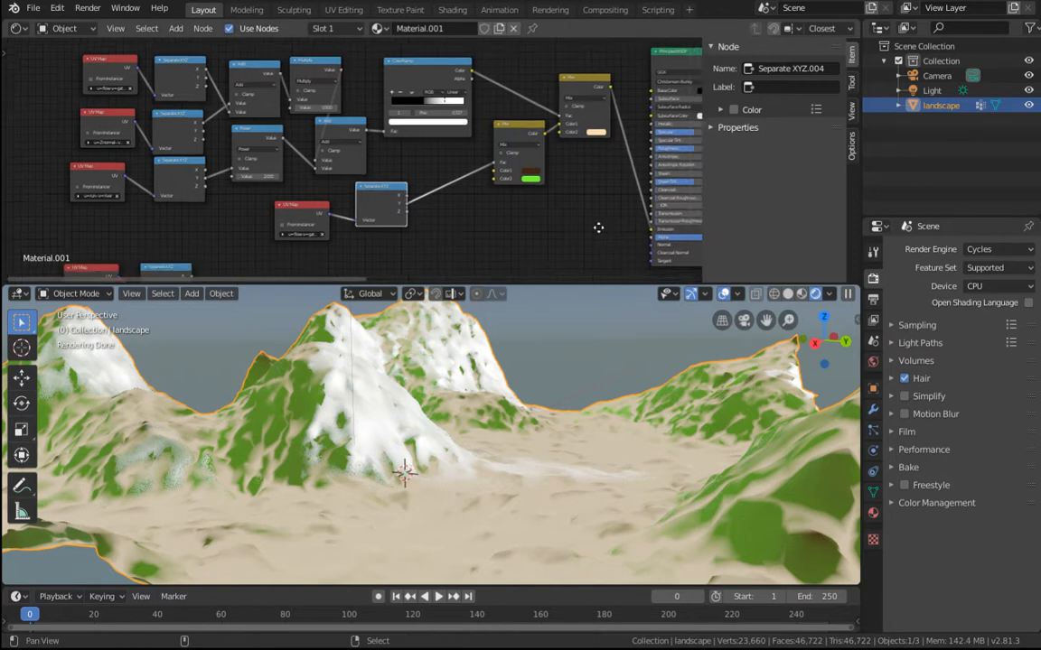
drag(344, 183, 414, 146)
drag(268, 199, 324, 171)
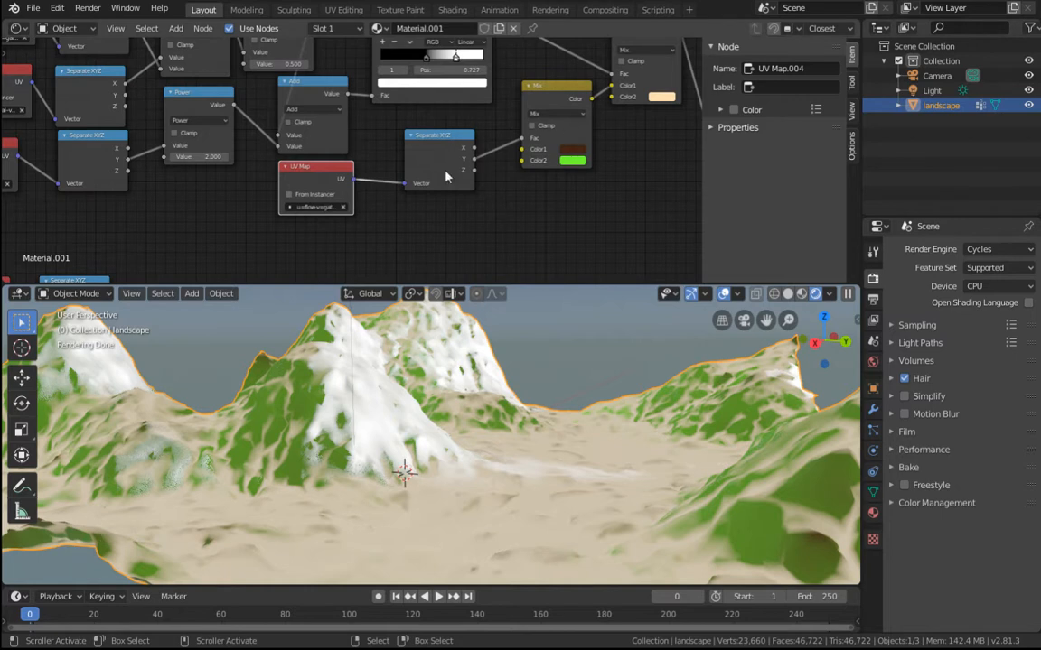
Step: Switch the copied UV Map to u=sediment-v=diverge and link its Separate XYZ's X output to the new Mix's Fac
middle_drag(61, 136, 197, 204)
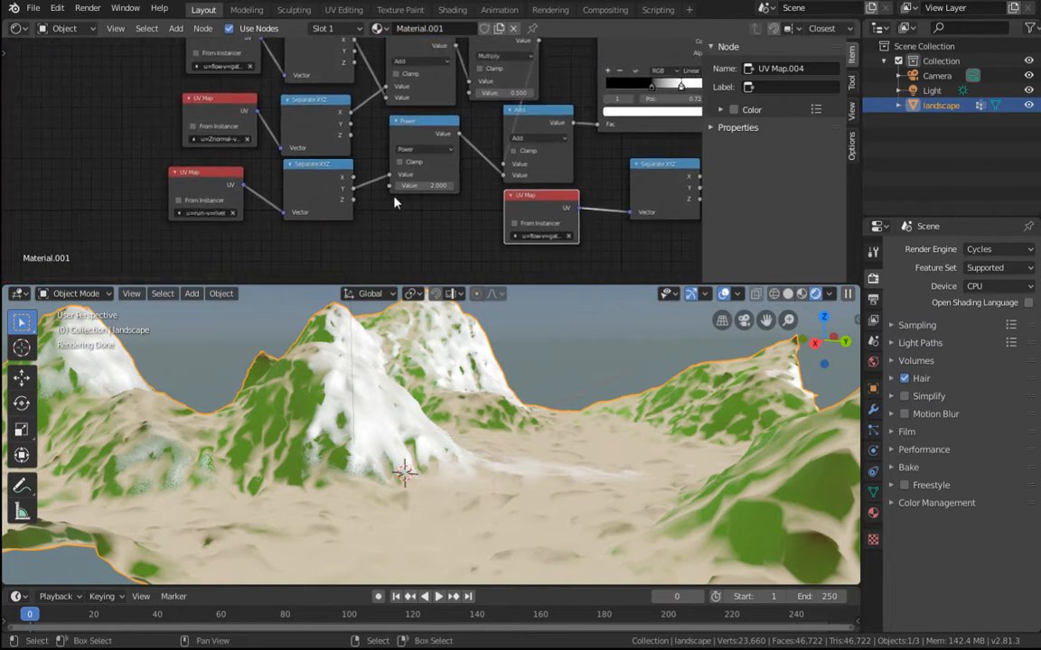
middle_drag(419, 225, 135, 205)
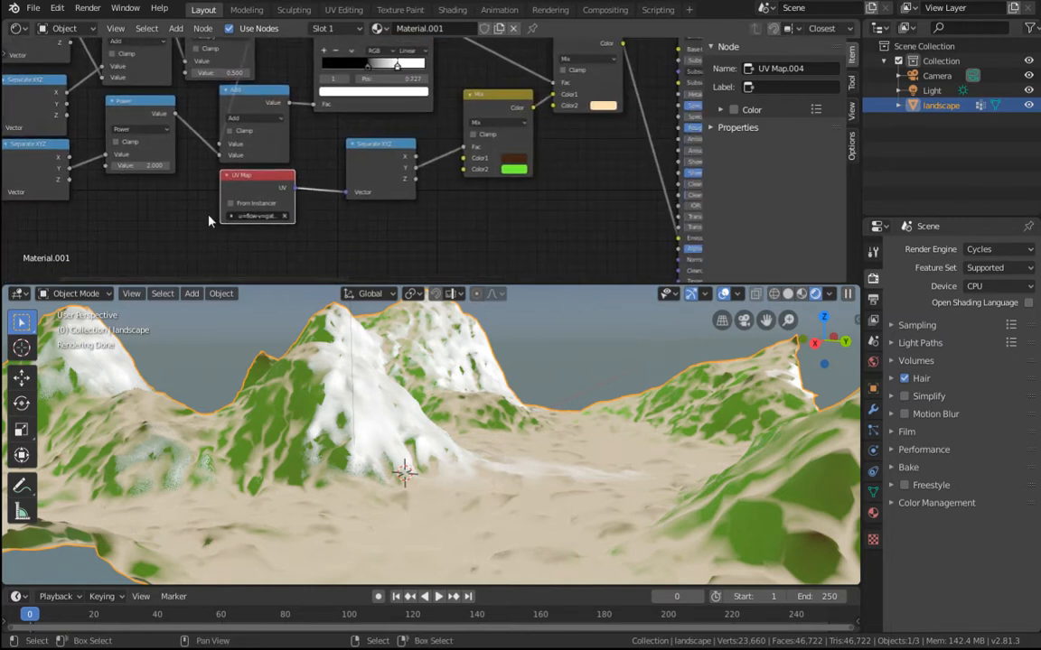
click(265, 217)
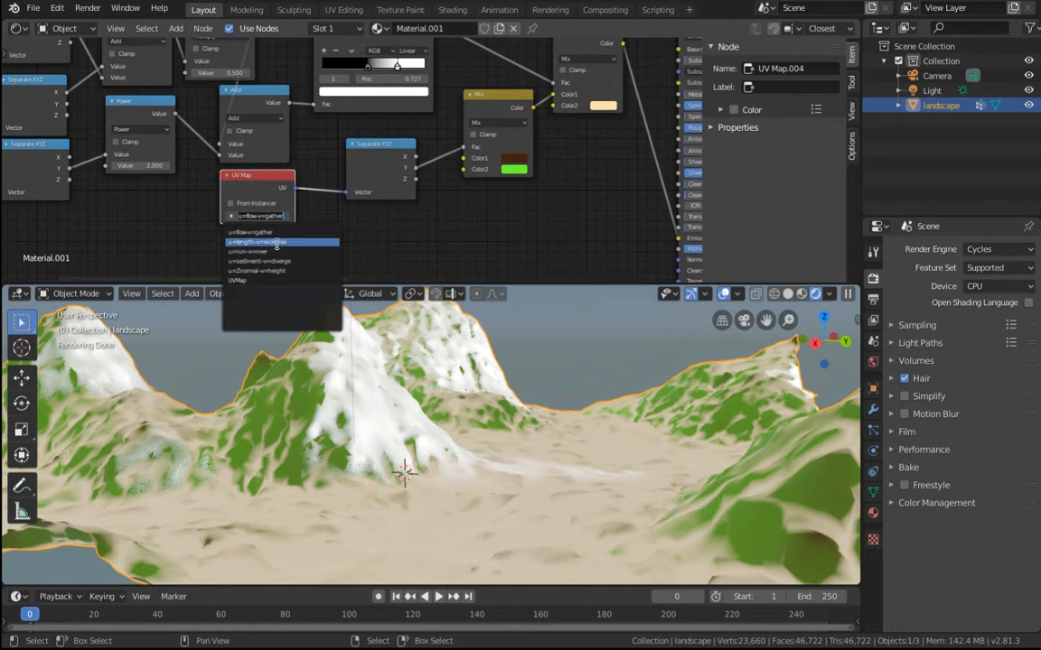
click(271, 242)
click(282, 218)
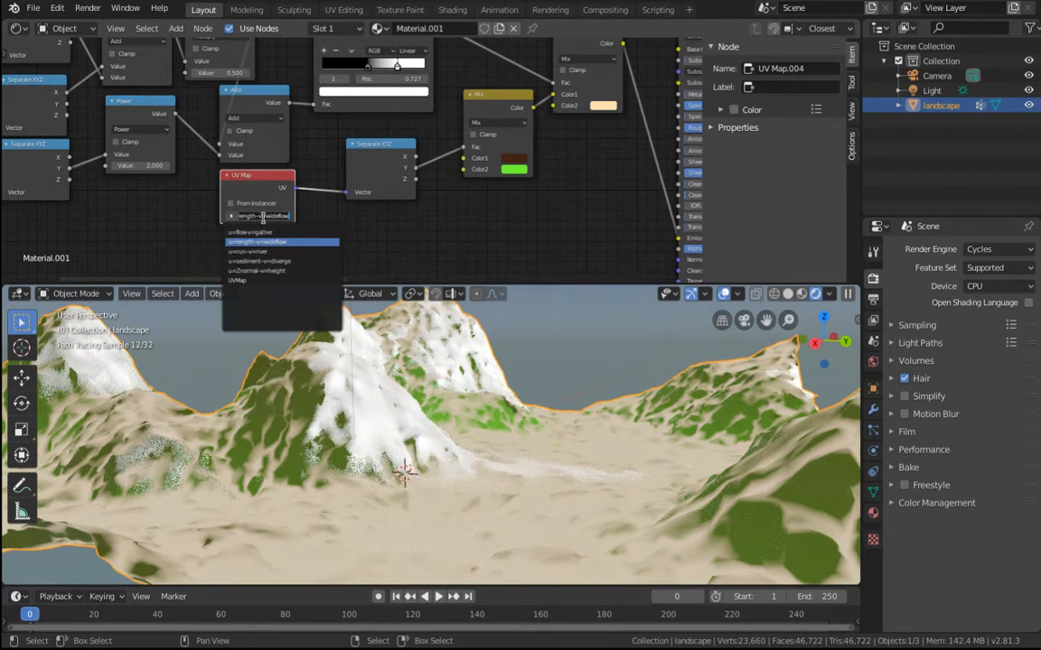
click(280, 262)
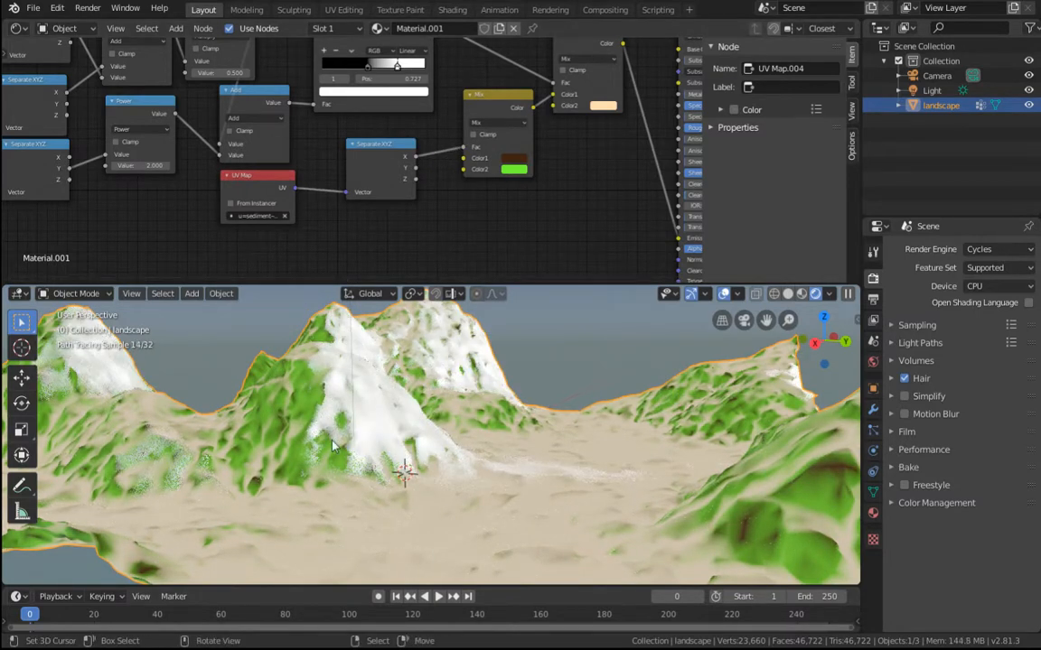
Step: Set the Principled BSDF's Specular to 0 and check the terrain's colouring from several angles
middle_drag(361, 407, 209, 565)
middle_drag(253, 505, 436, 496)
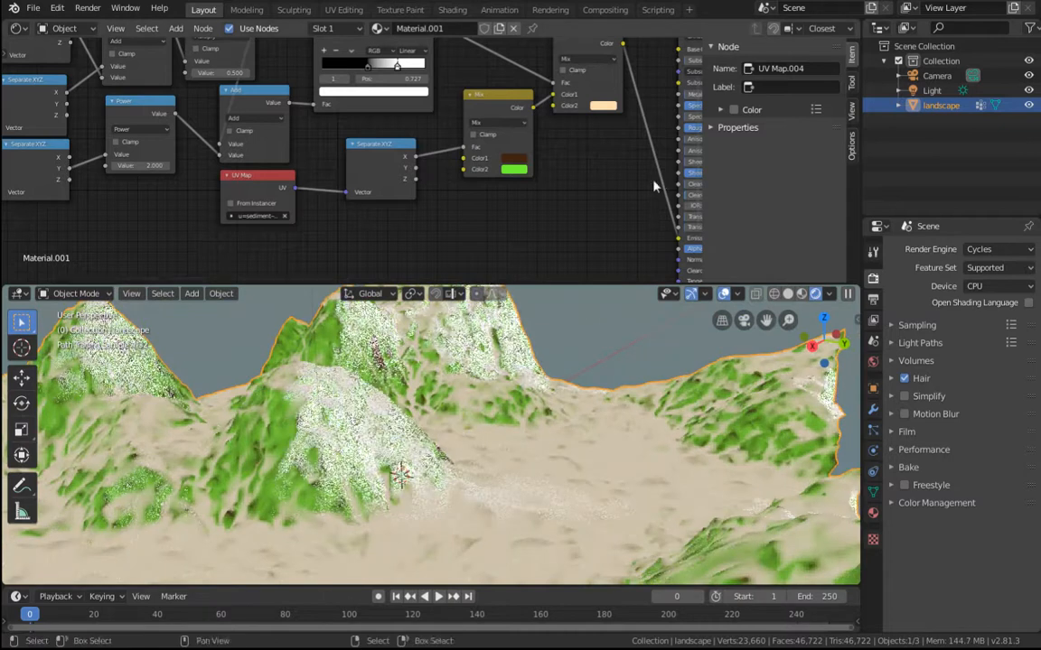
middle_drag(587, 161, 442, 203)
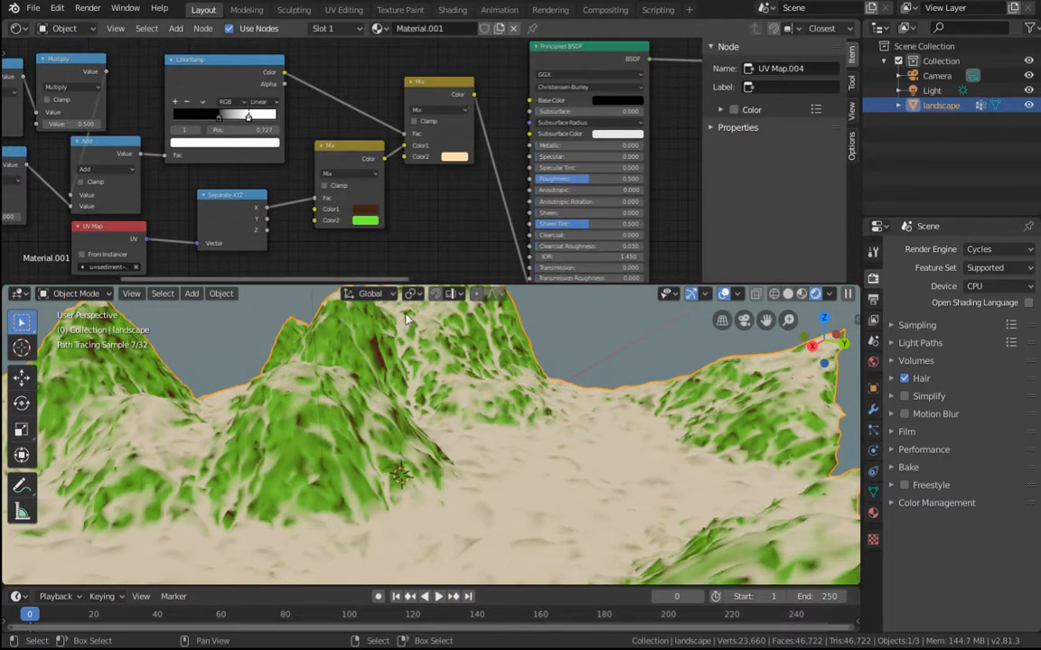
scroll(412, 400, up, 5)
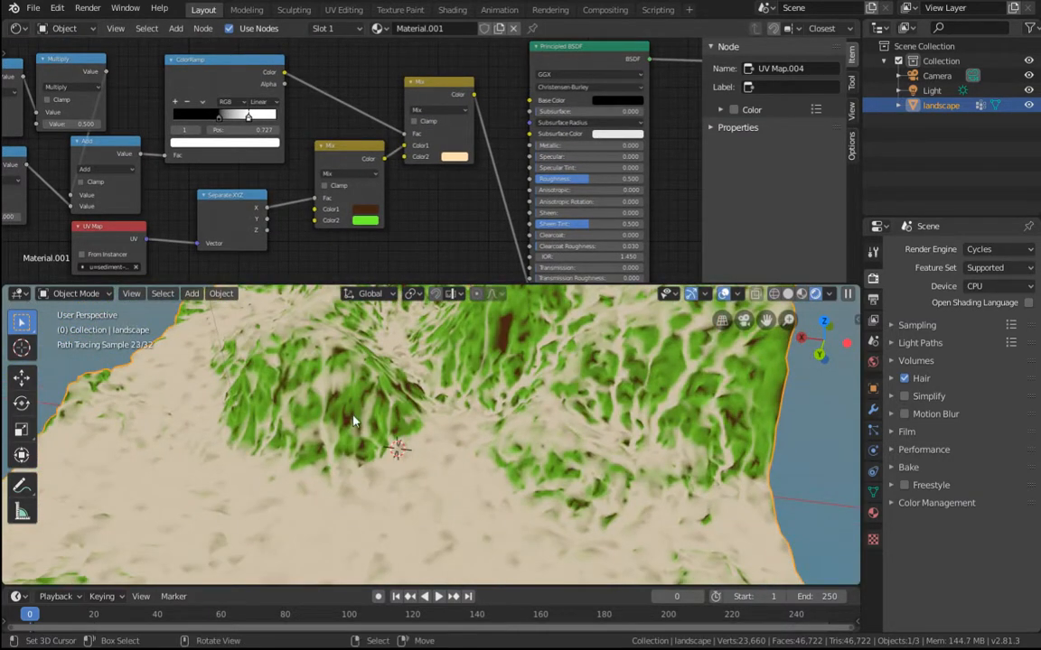
middle_drag(354, 421, 371, 451)
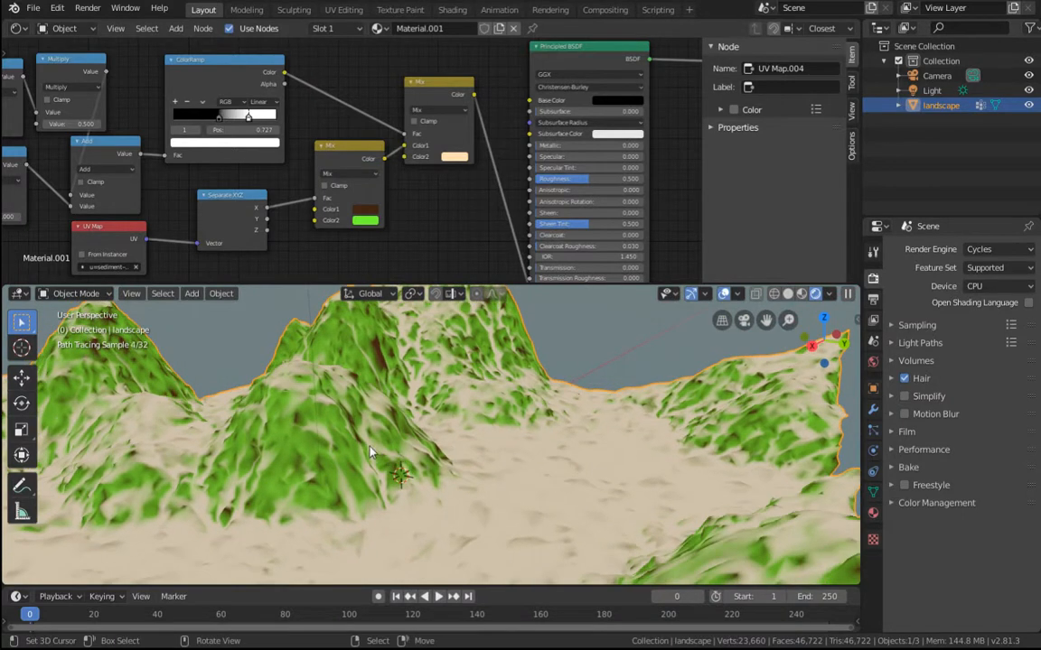
Step: Set Color2 of the Mix node driven by the Separate XYZ to a muted grey-brown: hue 0.042, saturation 0.219, value 0.487
click(366, 222)
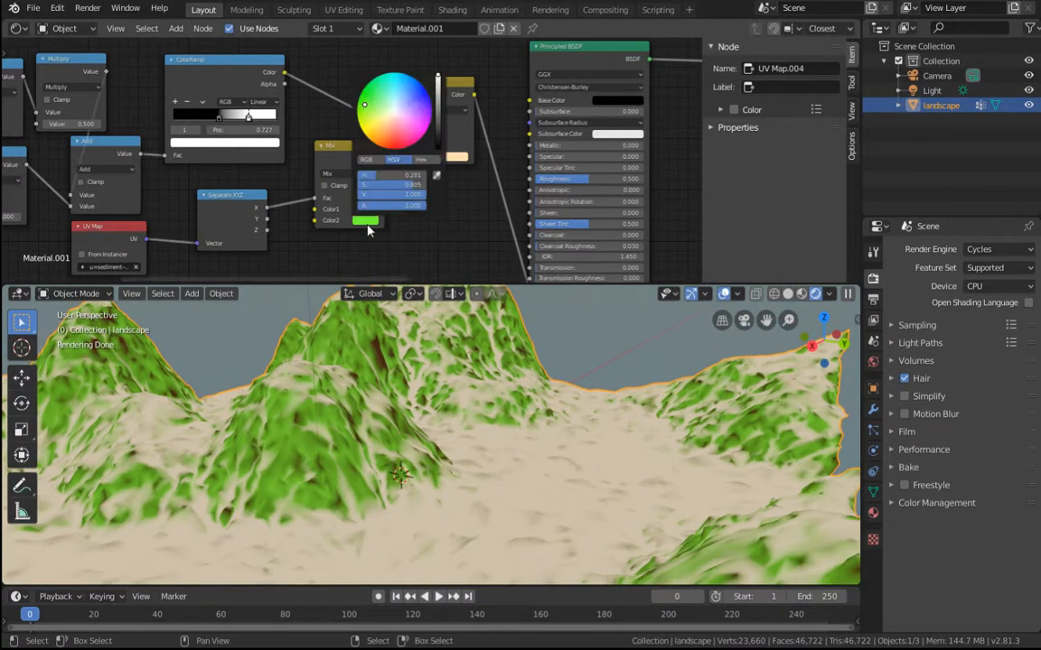
drag(392, 115, 441, 113)
click(441, 123)
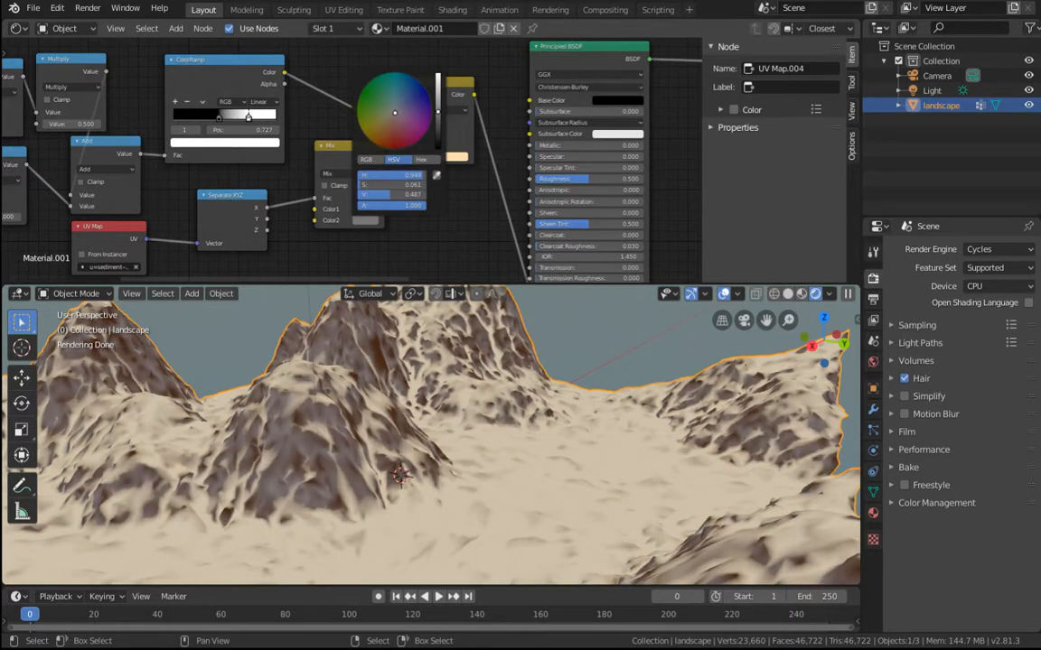
click(392, 116)
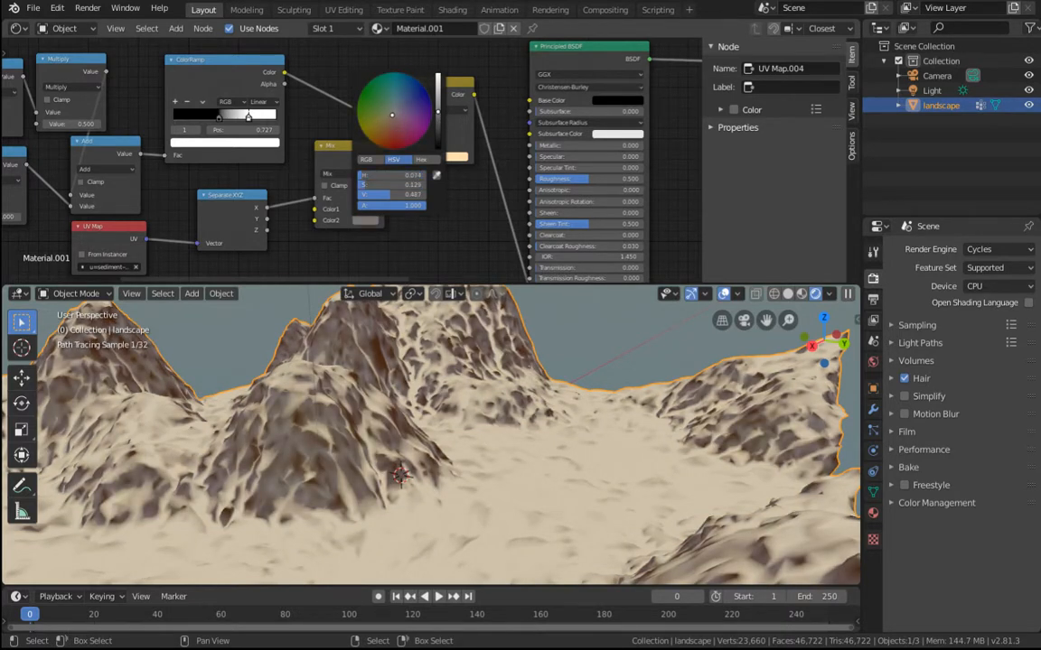
drag(392, 117, 392, 118)
Step: Darken Color1 of the same Mix node to a near-black brown and check the slopes from another angle
click(366, 209)
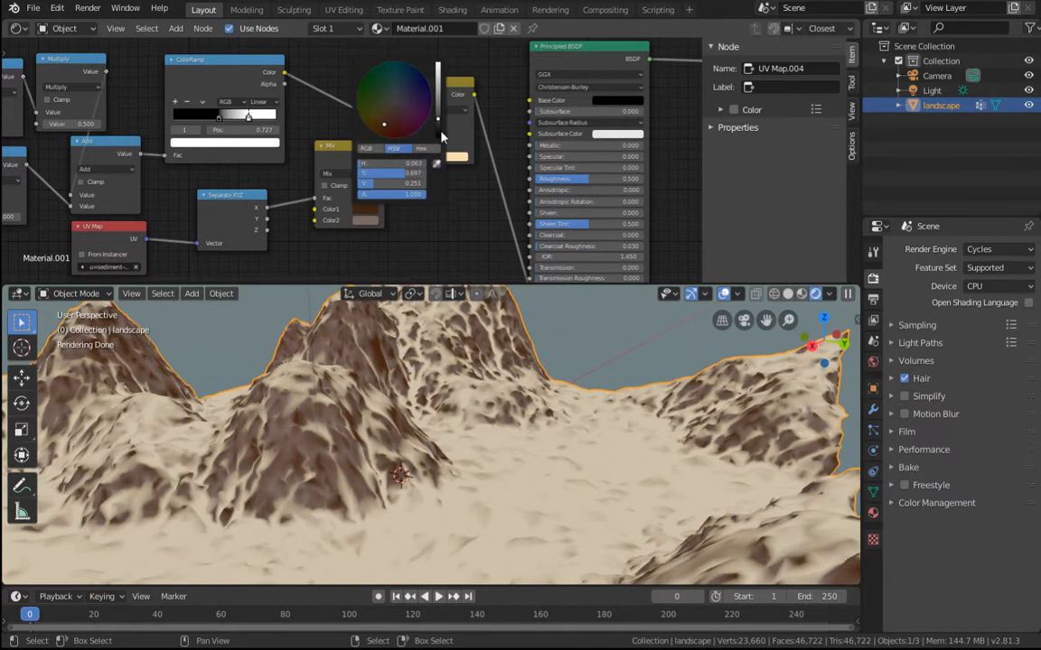
drag(441, 136, 385, 124)
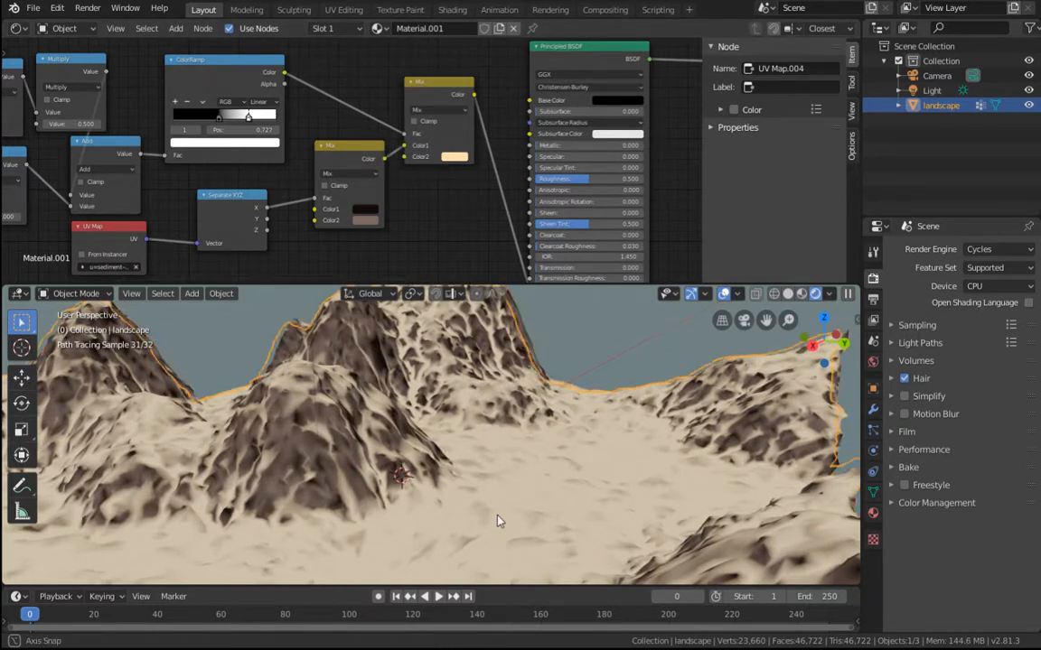
middle_drag(498, 521, 424, 362)
Step: Shift the same Mix node's Color2 to a warmer, more saturated brown and inspect the mountains up close
click(365, 220)
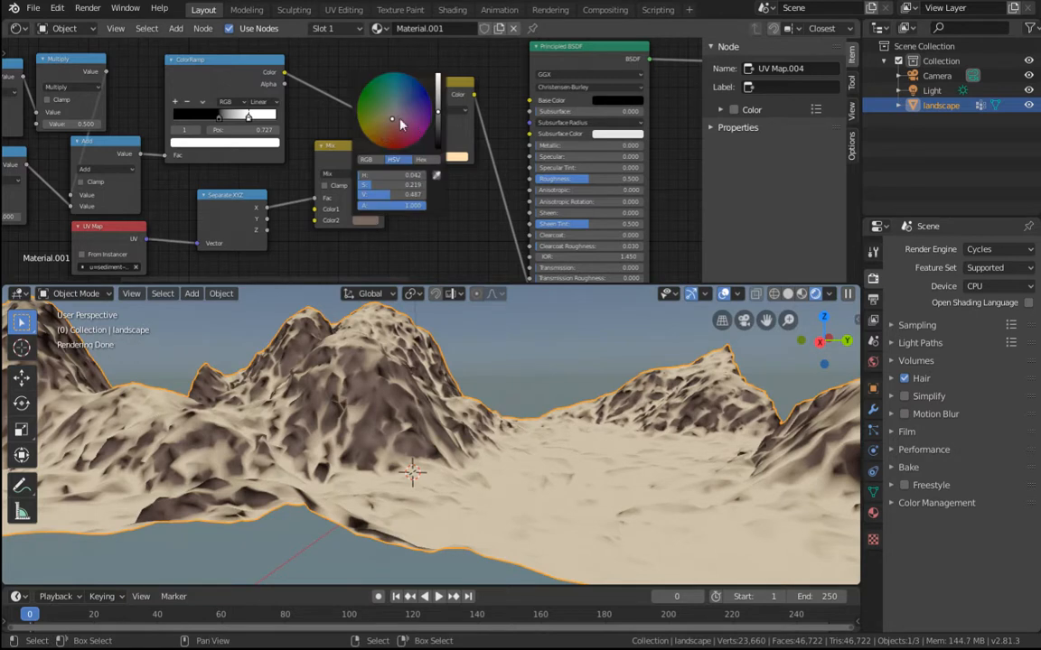
click(388, 125)
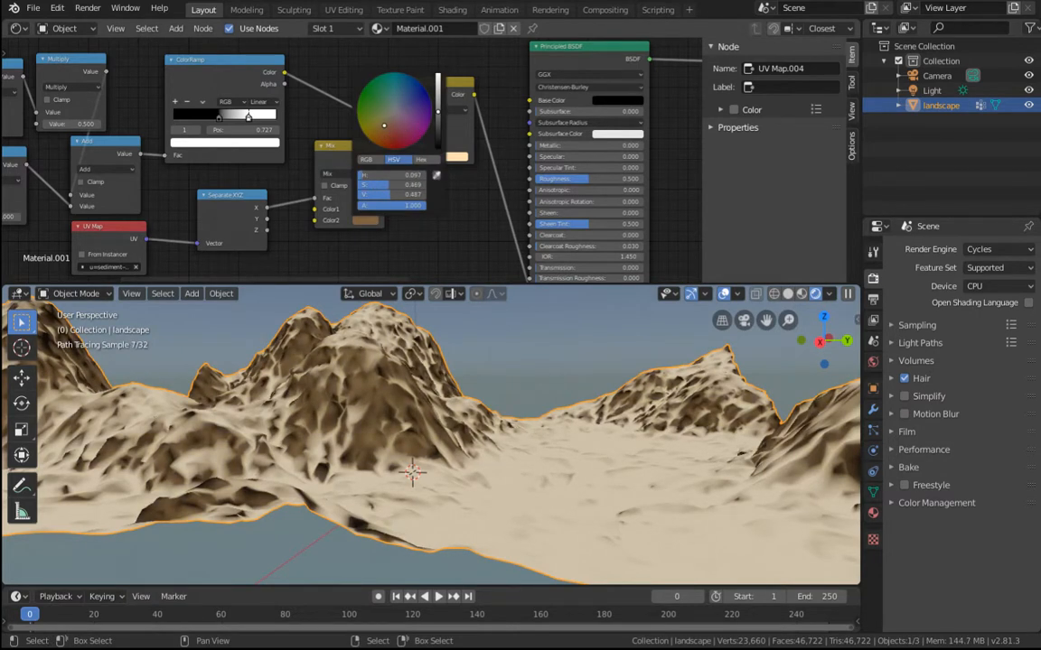
scroll(520, 436, up, 2)
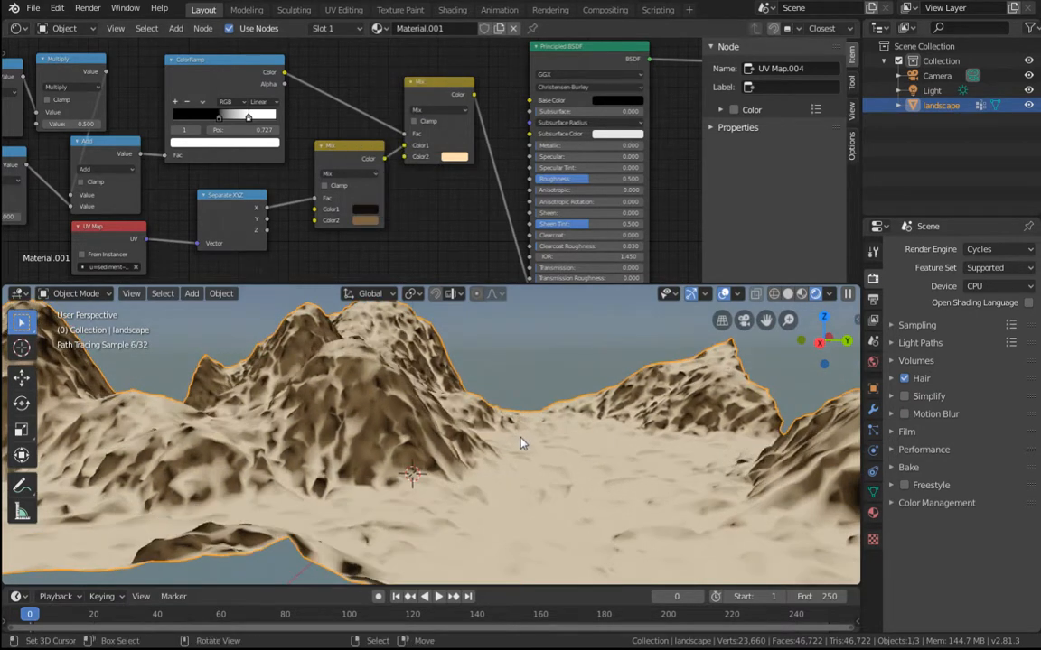
scroll(578, 474, up, 1)
scroll(583, 476, up, 1)
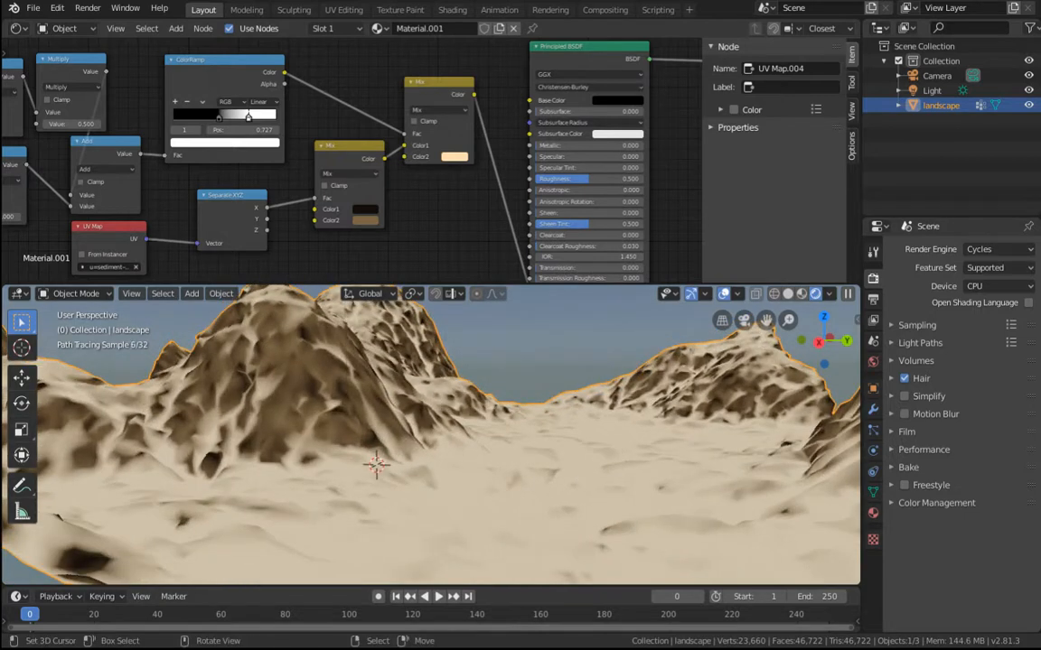
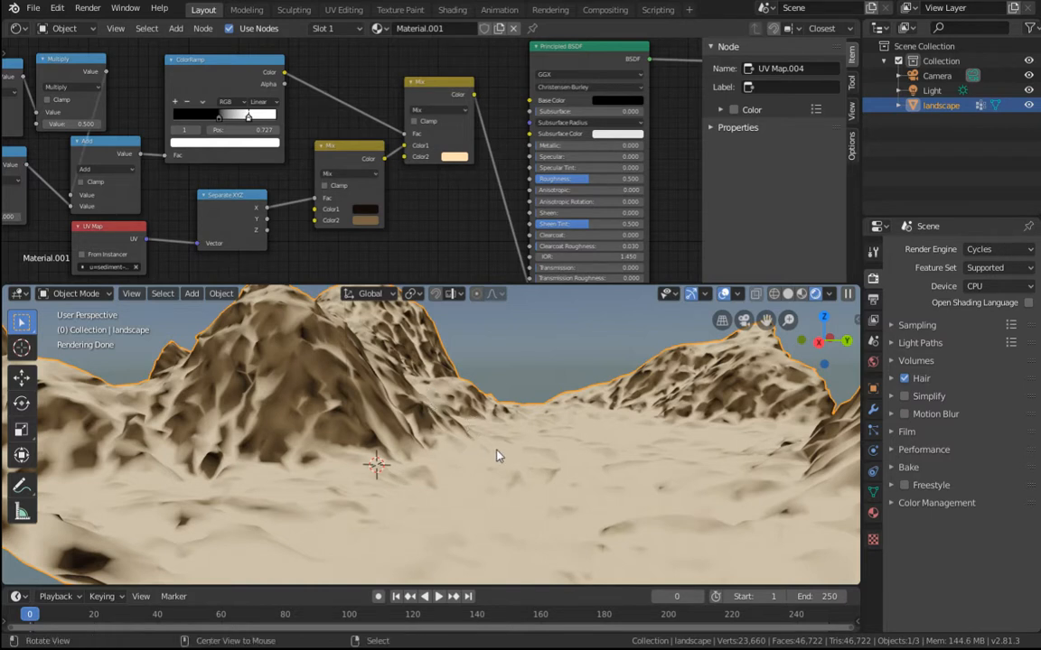
Step: Reposition the final Mix node, then duplicate the dark-brown Mix node and place the copy beneath the original
middle_drag(407, 345, 469, 418)
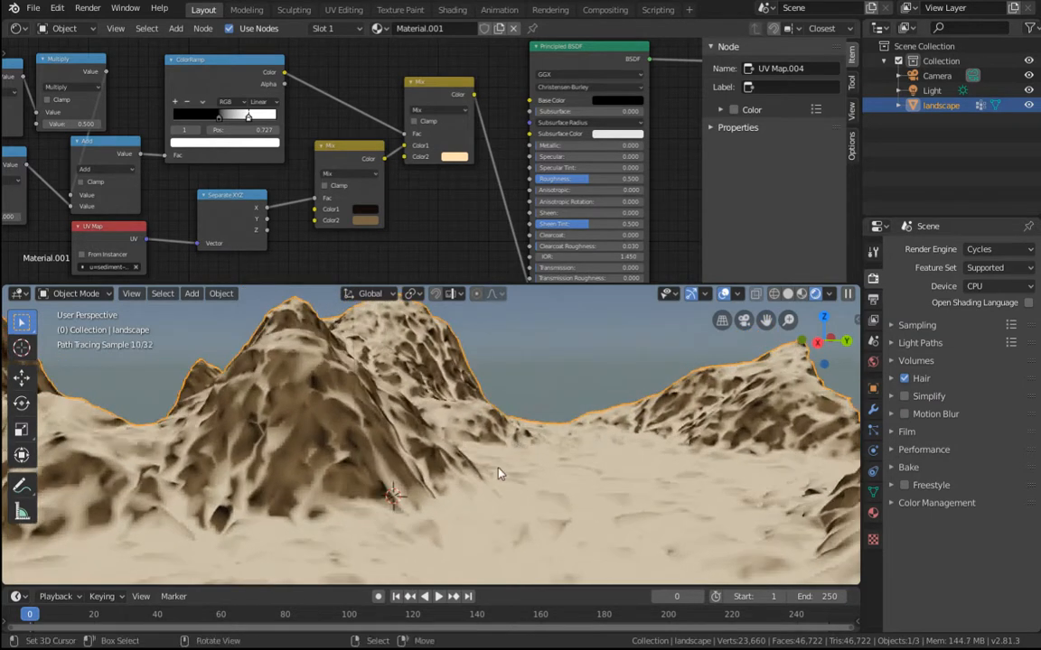
middle_drag(466, 233, 472, 137)
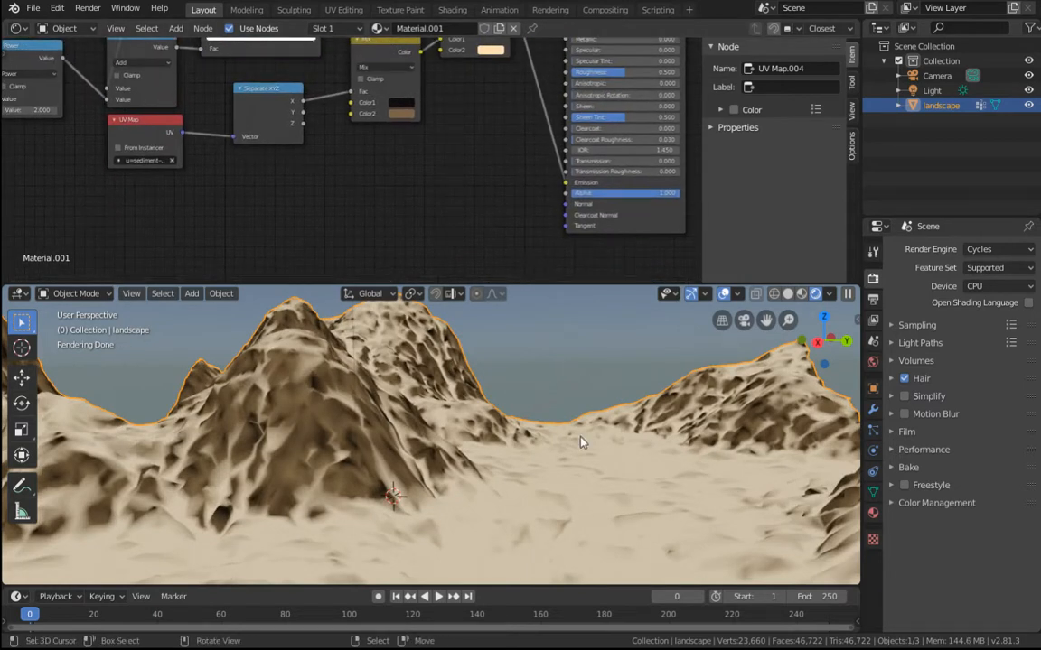
middle_drag(453, 205, 439, 273)
drag(458, 67, 485, 83)
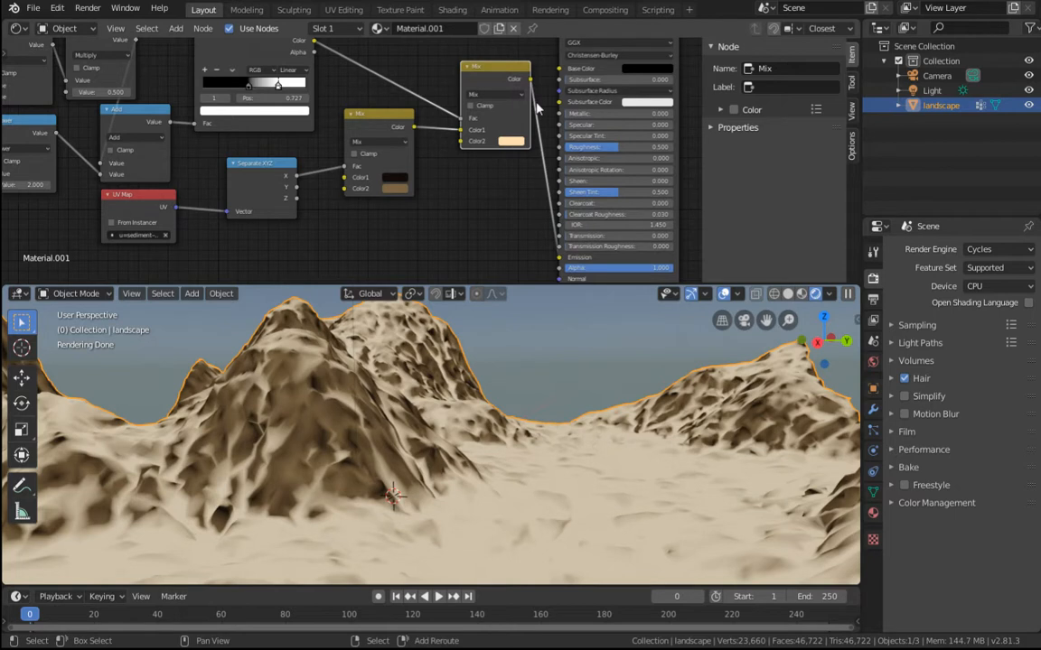
key(shift+d)
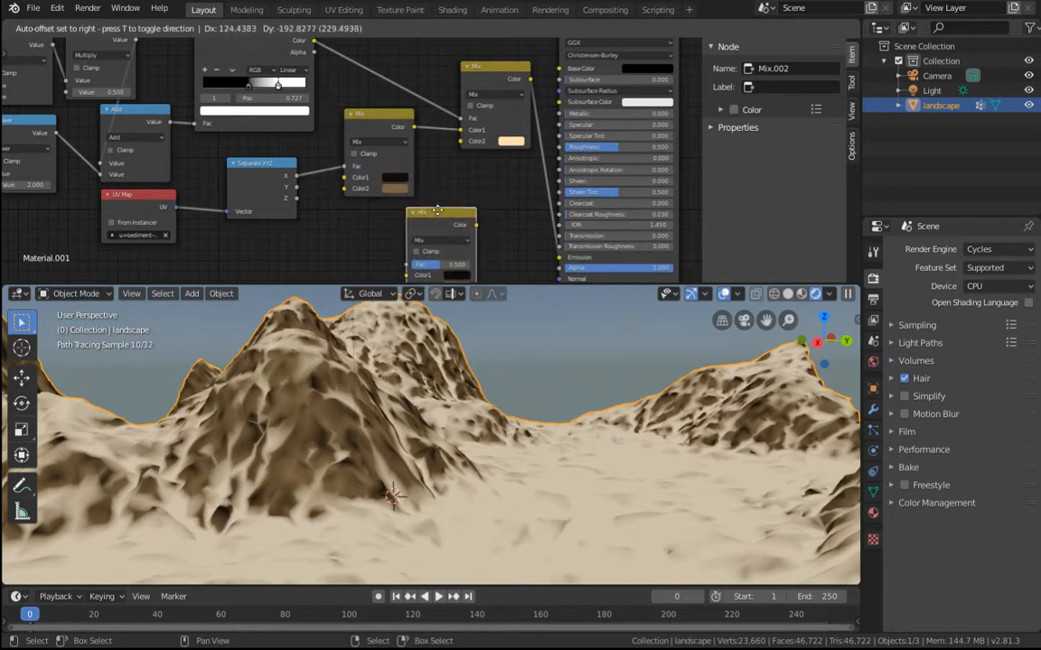
click(467, 228)
middle_drag(467, 229, 486, 170)
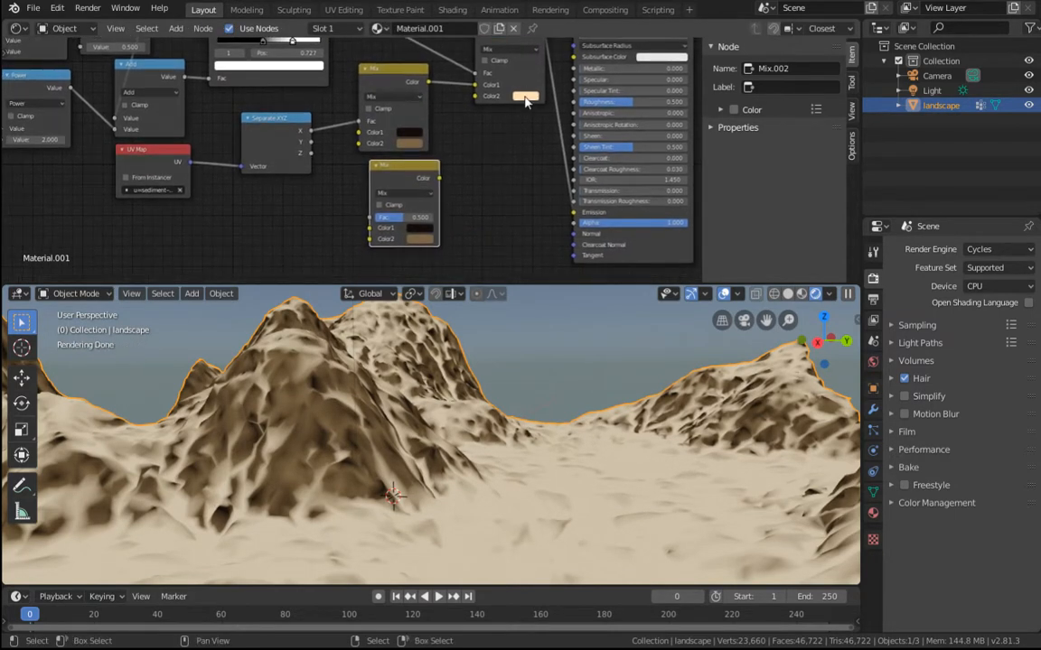
Step: Copy the sand colour into the duplicated Mix node's Color2 and the brown into Color1, and brighten that brown
drag(527, 97, 419, 239)
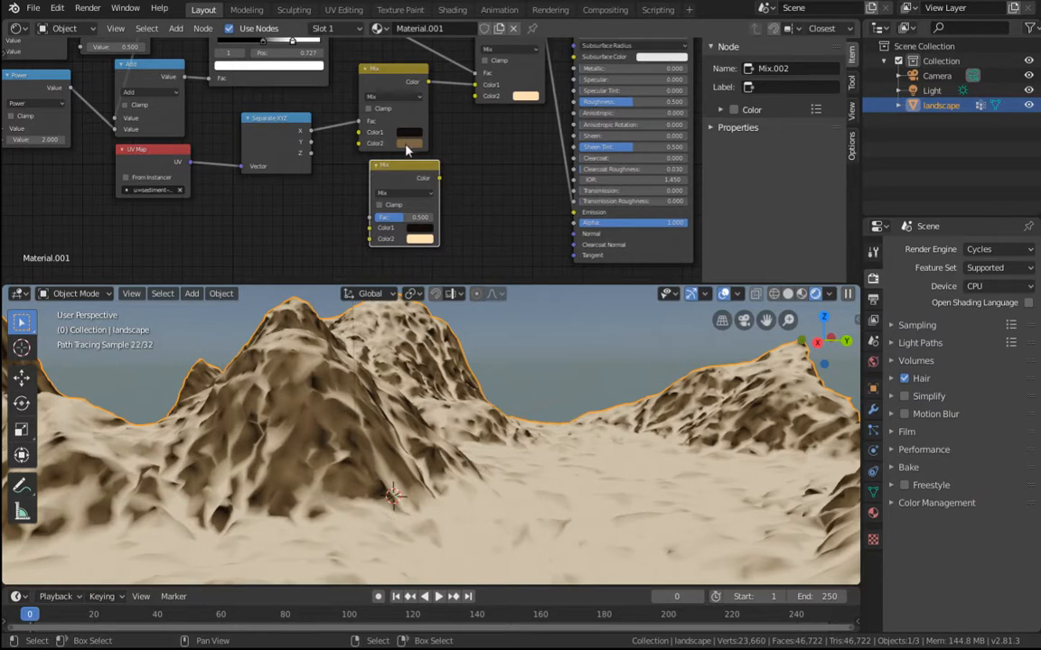
drag(406, 147, 412, 228)
click(414, 227)
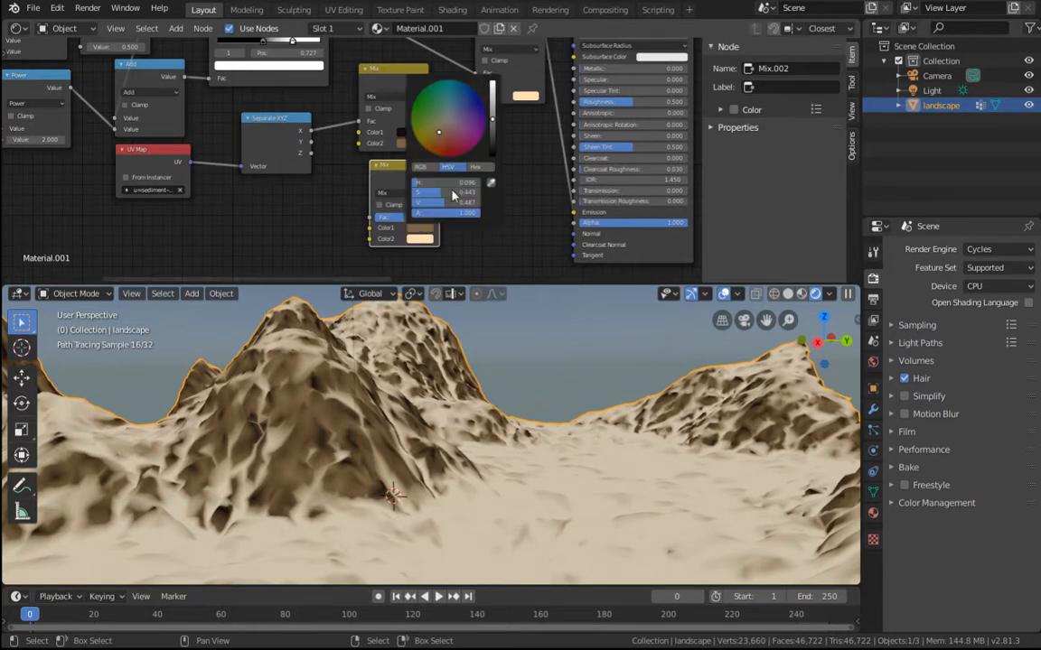
click(492, 107)
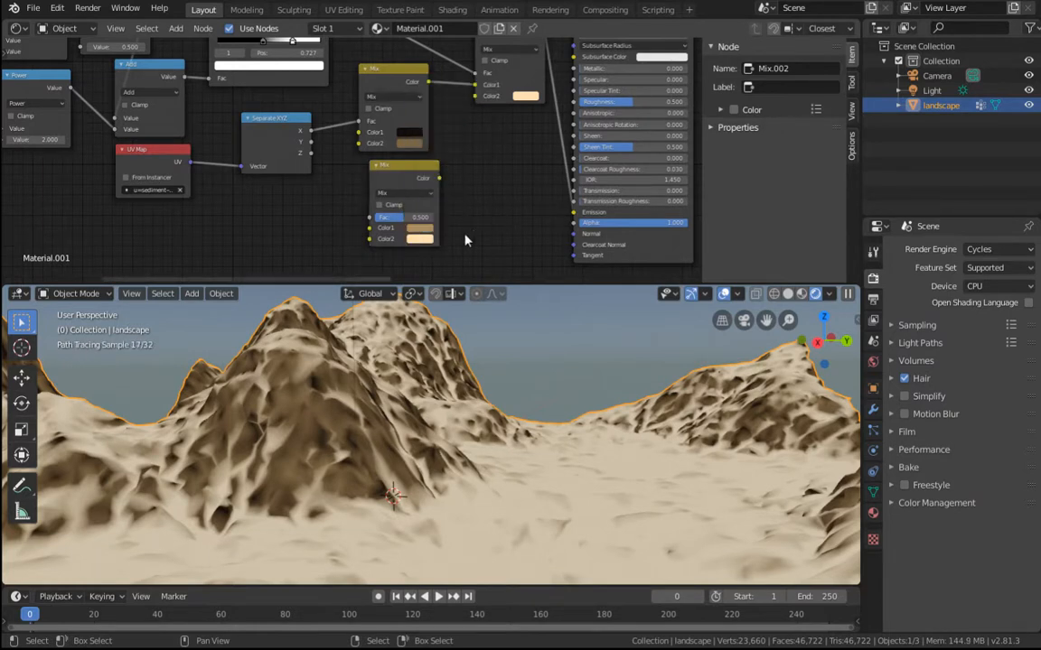
Step: Make the duplicated Mix node's Color2 a more saturated sand and link its output to the final Mix node's Color2
click(419, 238)
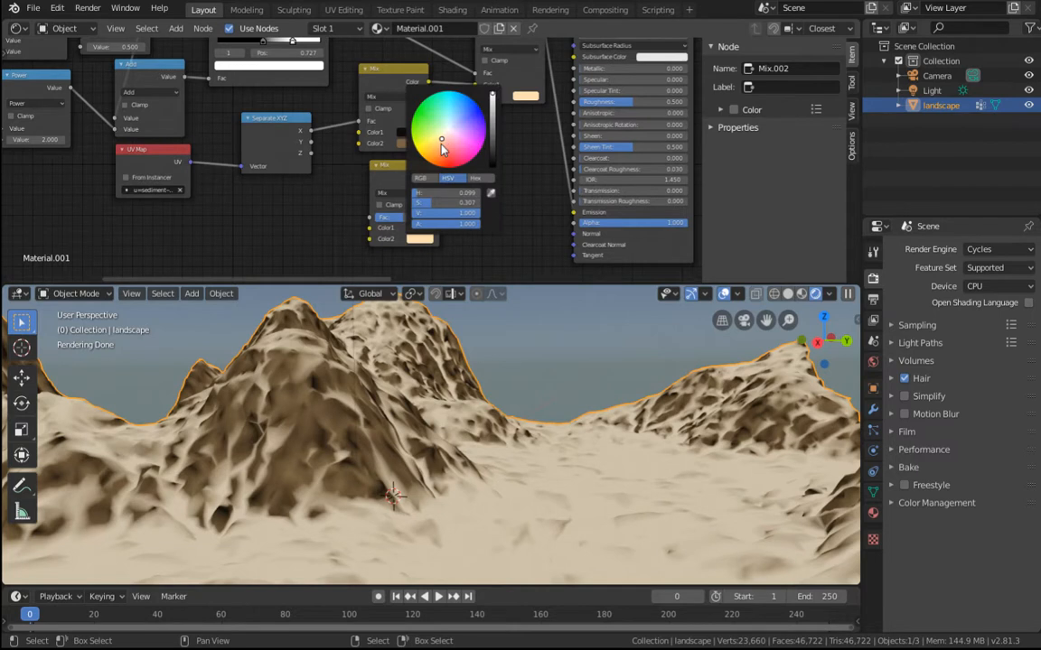
drag(441, 141, 480, 139)
drag(478, 98, 476, 95)
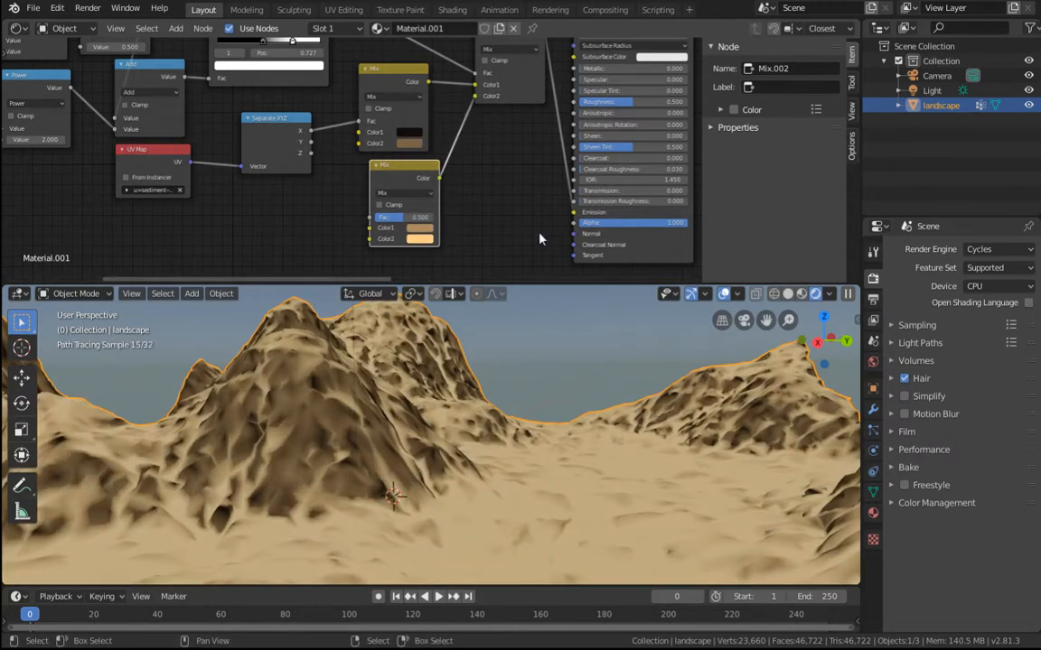
Step: Link the Y output of the Separate XYZ node feeding the Power node to the duplicated Mix node's Fac
middle_drag(199, 233, 318, 225)
scroll(382, 195, down, 4)
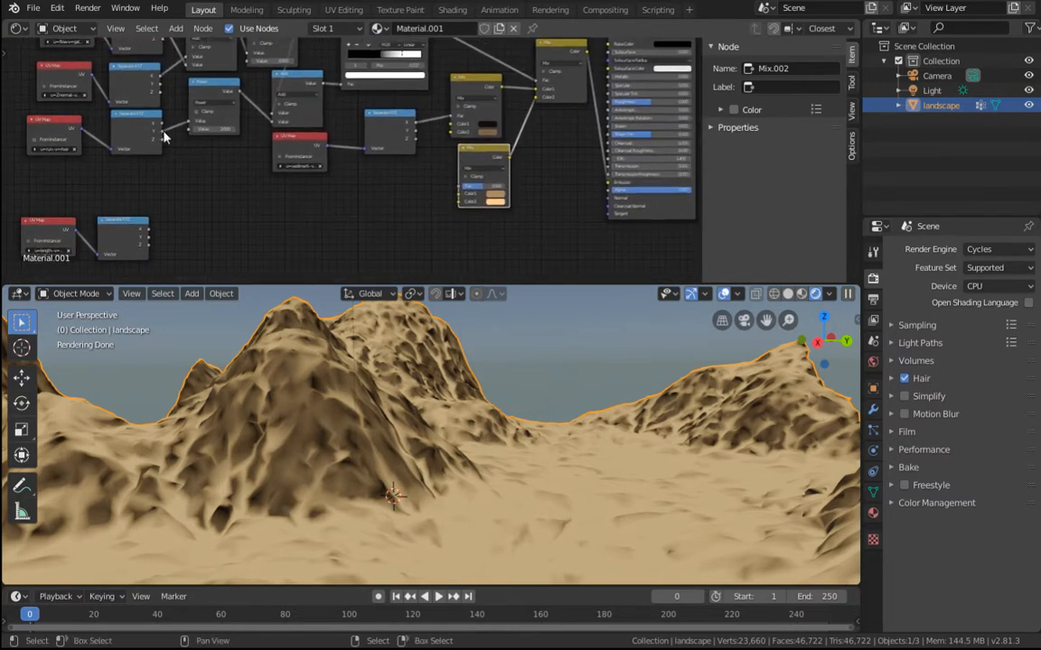
drag(159, 129, 459, 187)
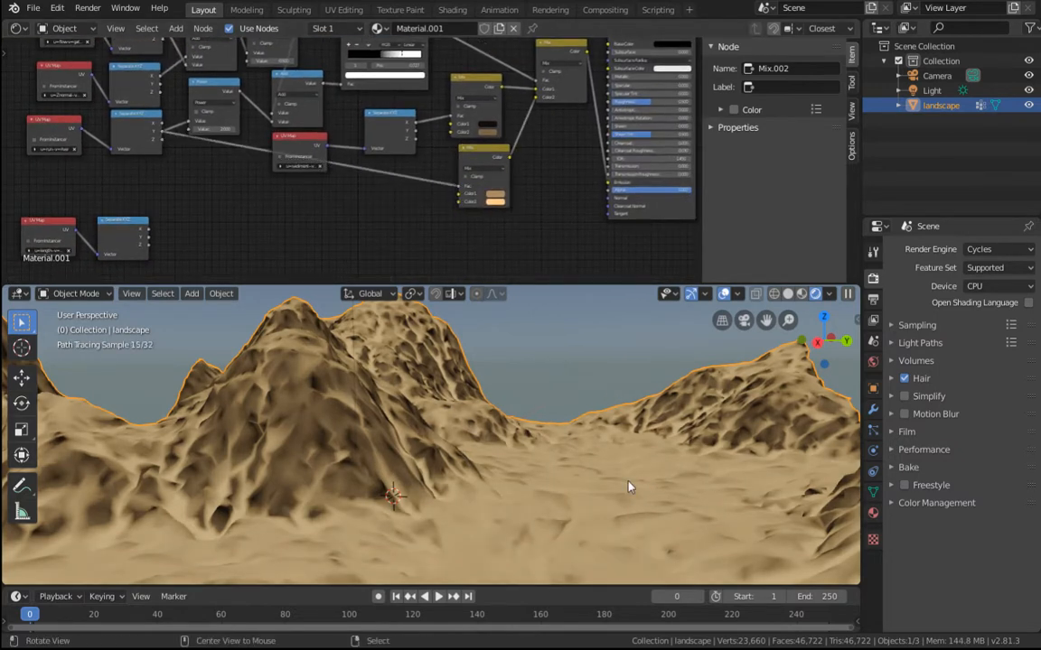
middle_drag(566, 433, 662, 551)
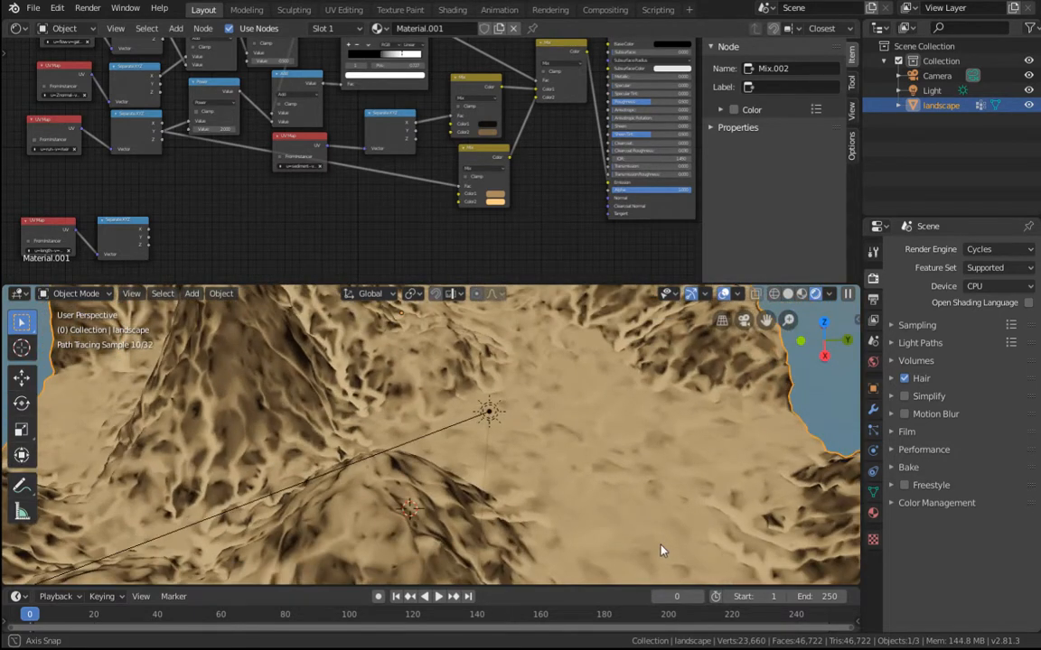
Step: Try driving the duplicated Mix node's Fac from the Power node's output with a darker brown Color1
click(237, 101)
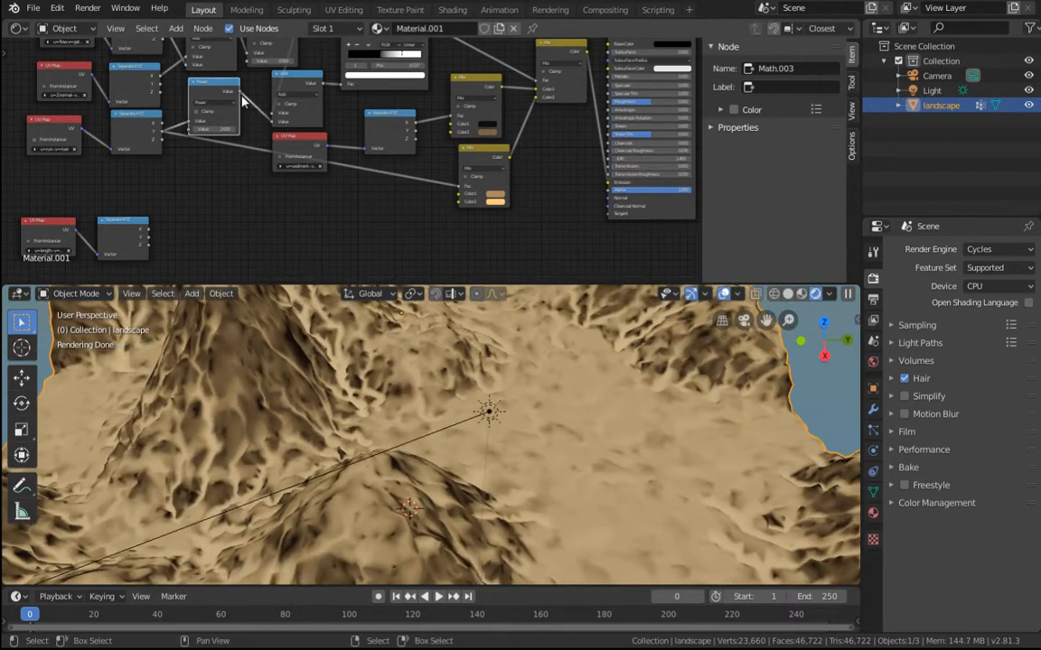
drag(242, 97, 488, 179)
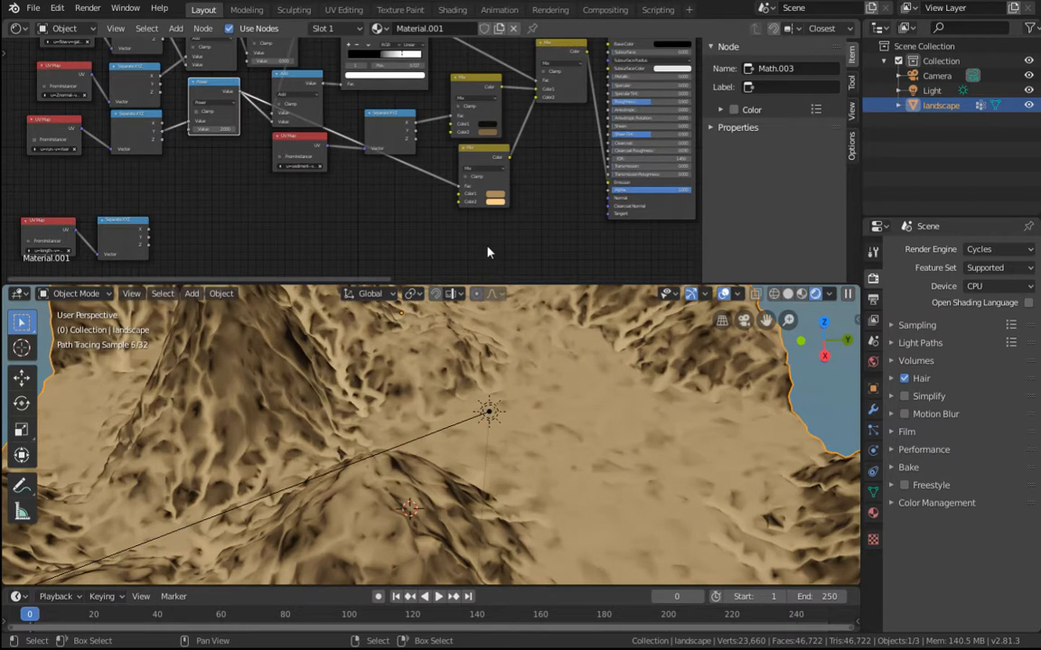
click(495, 194)
click(509, 123)
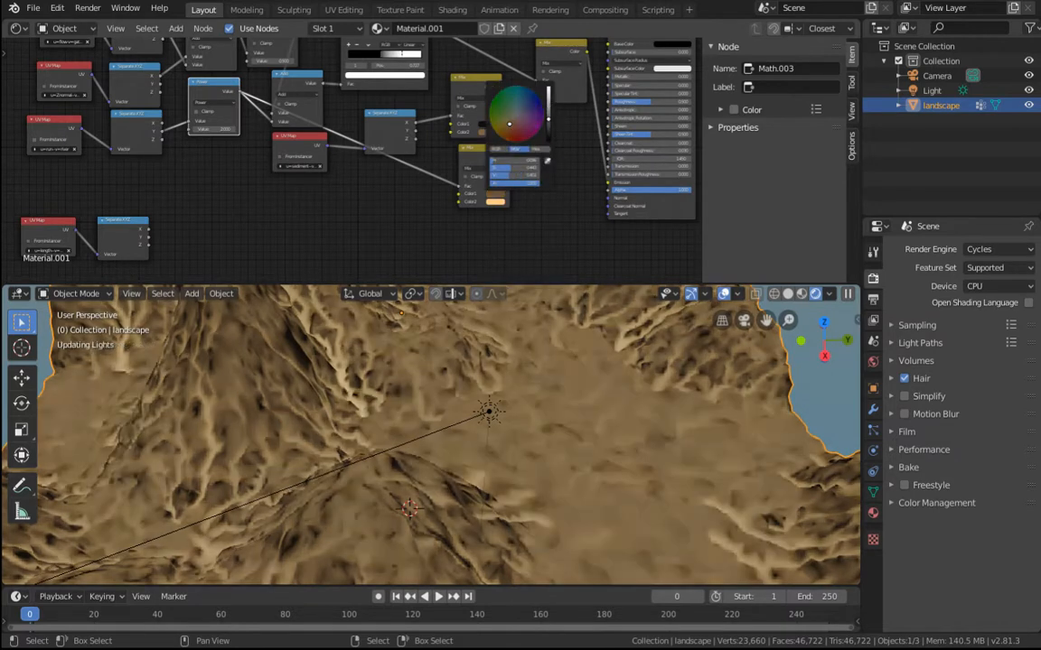
drag(548, 119, 548, 118)
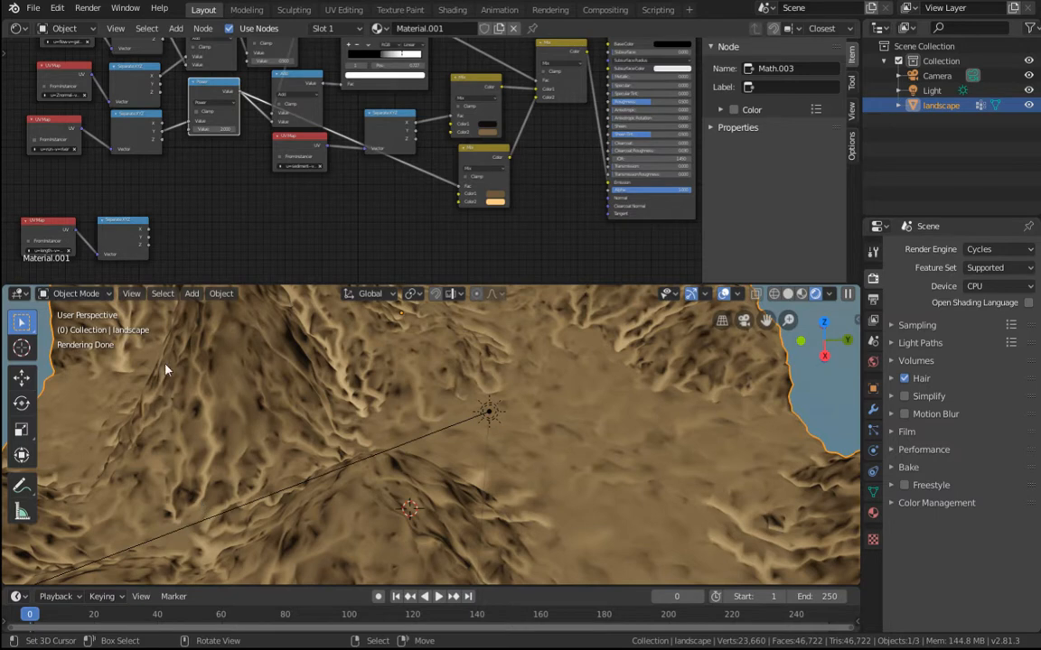
Step: Reconnect the Separate XYZ node's Y output directly to the duplicated Mix node's Fac, bypassing the Power node
mouse_move(207, 88)
mouse_down()
mouse_move(215, 192)
mouse_move(207, 89)
mouse_up()
drag(161, 131, 459, 186)
middle_drag(583, 331, 656, 452)
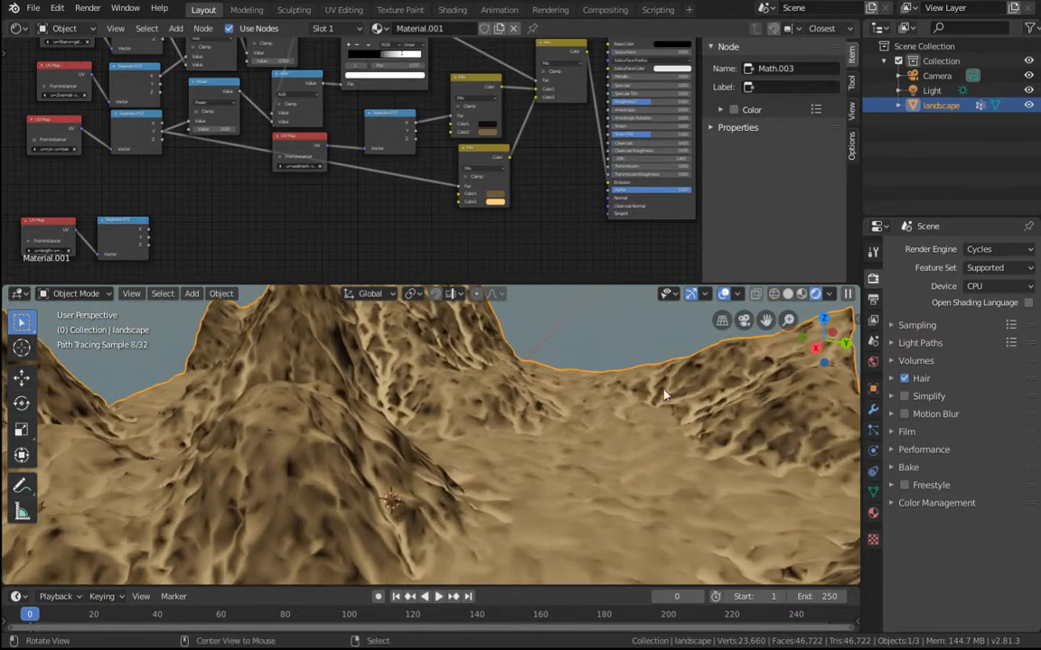
Step: Brighten the brown Color1 of the duplicated Mix node
click(502, 199)
mouse_move(546, 119)
mouse_down()
mouse_move(547, 89)
mouse_move(547, 112)
mouse_up()
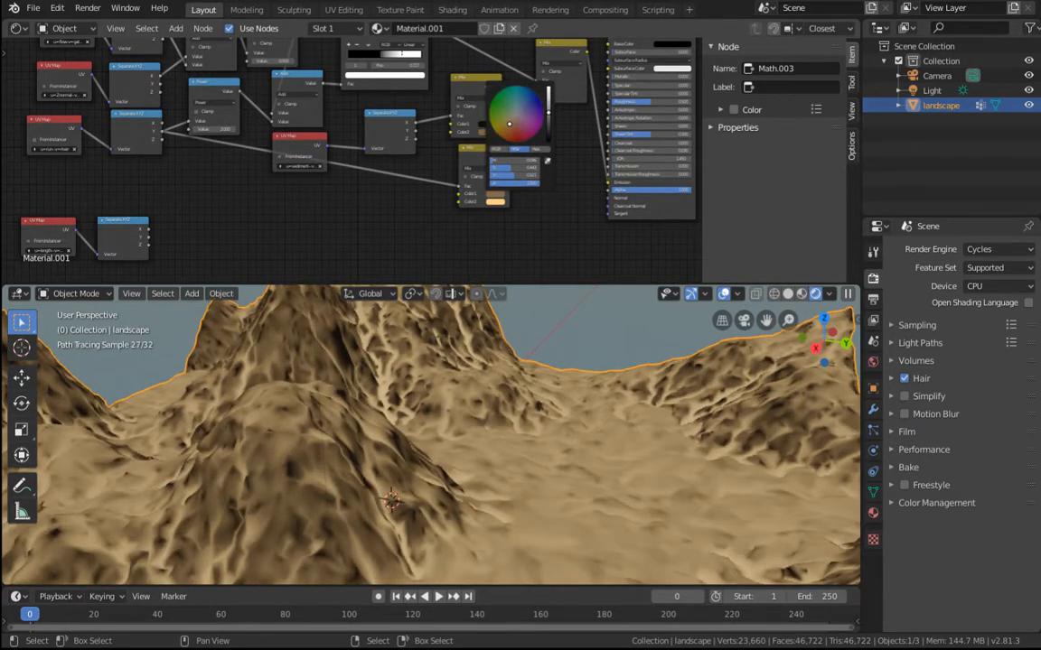
drag(547, 112, 547, 107)
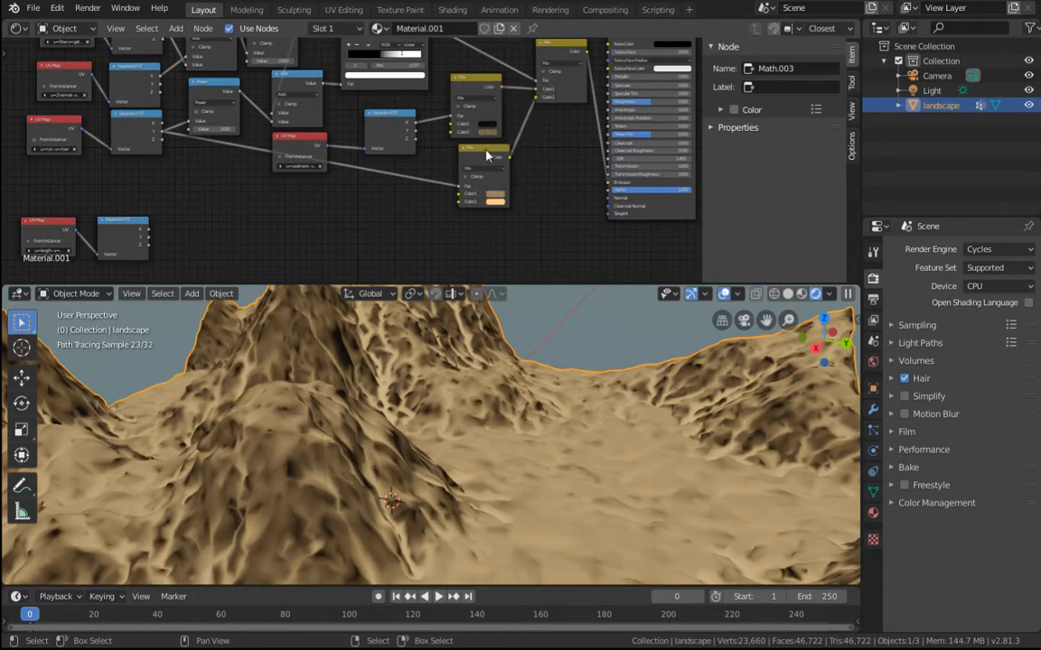
Step: Tidy the node layout by shifting the duplicated Mix node and the first Add node slightly
drag(486, 156, 484, 150)
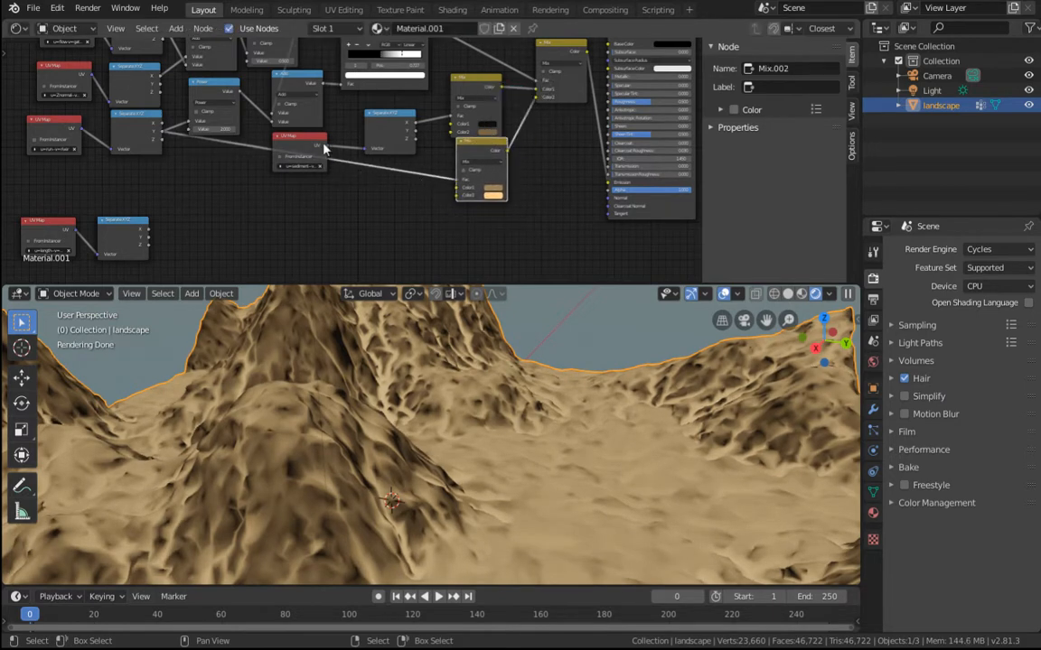
middle_drag(275, 110, 279, 243)
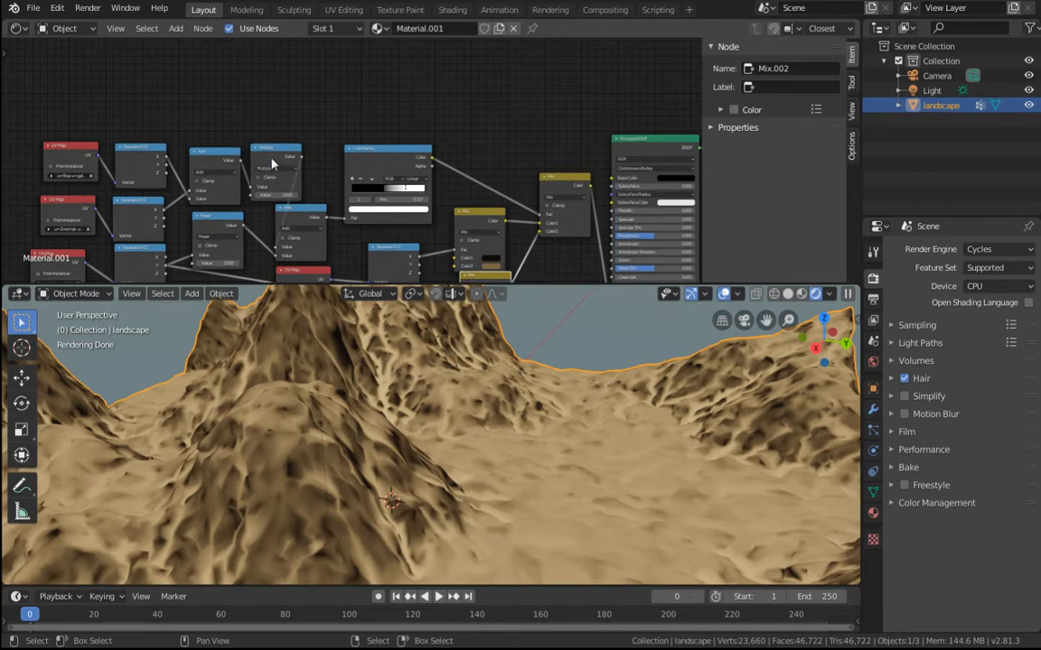
drag(271, 152, 191, 163)
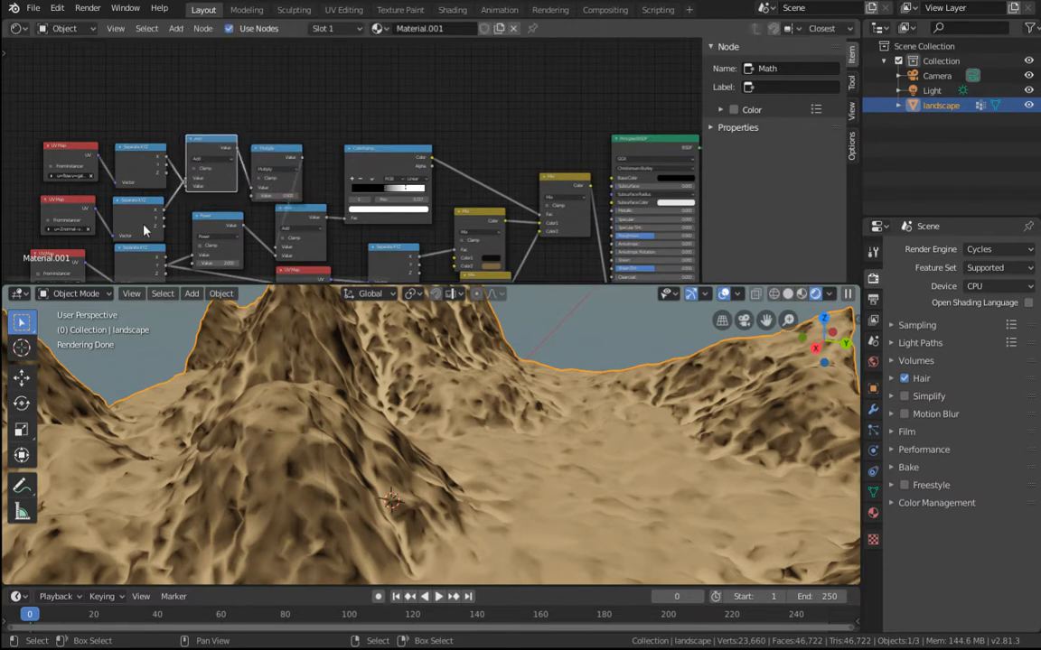
middle_drag(377, 222, 341, 94)
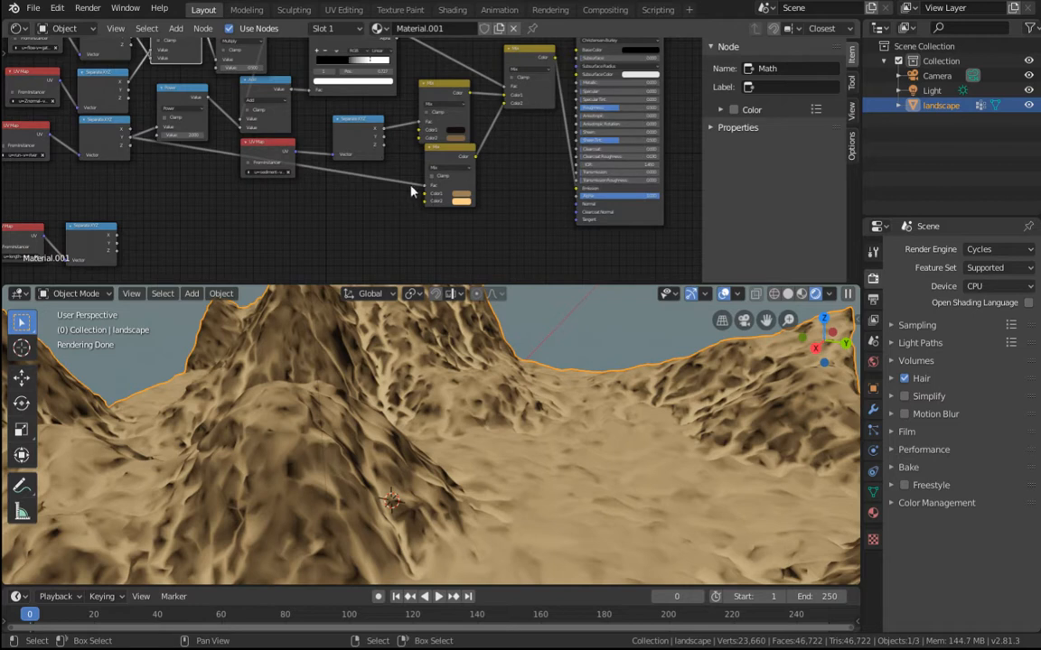
middle_drag(522, 224, 530, 146)
Step: Move the final Mix node's colour link on the Principled BSDF from Emission to Base Color
mouse_move(613, 540)
middle_down()
mouse_move(609, 525)
mouse_move(556, 497)
mouse_move(579, 501)
middle_up()
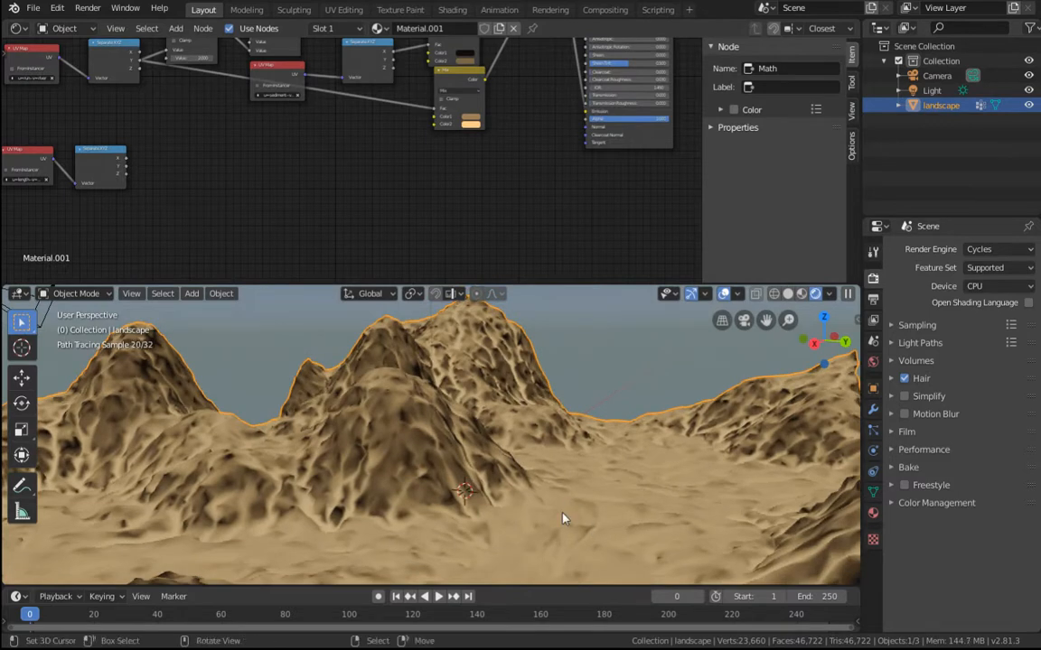
middle_drag(528, 249, 455, 200)
key(shift+a)
mouse_move(402, 186)
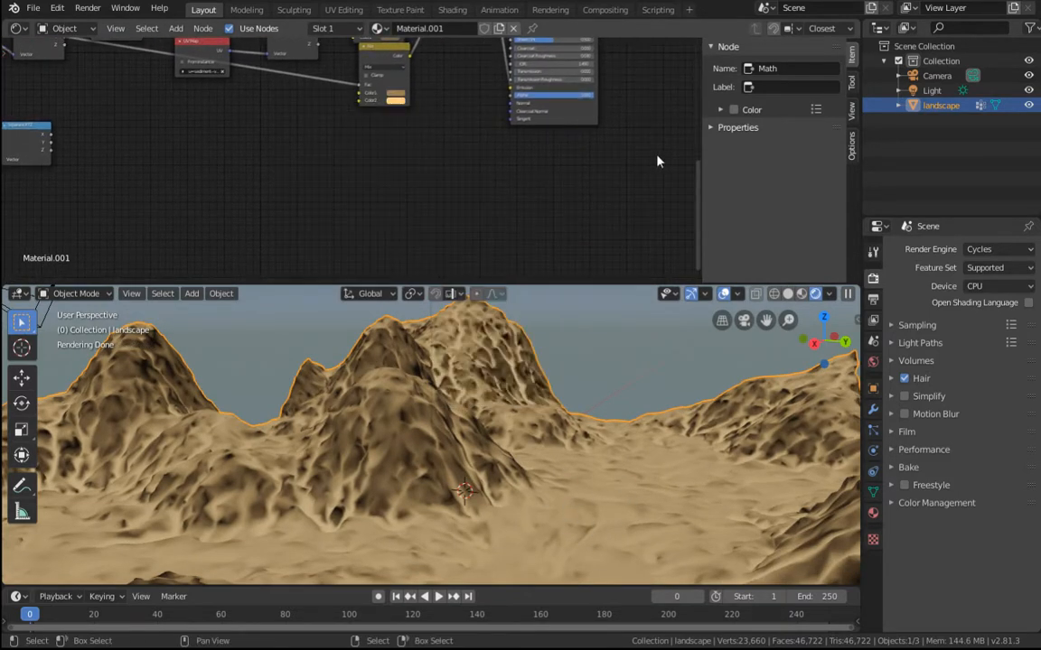
middle_drag(657, 160, 622, 244)
drag(486, 237, 494, 95)
middle_drag(439, 269, 435, 169)
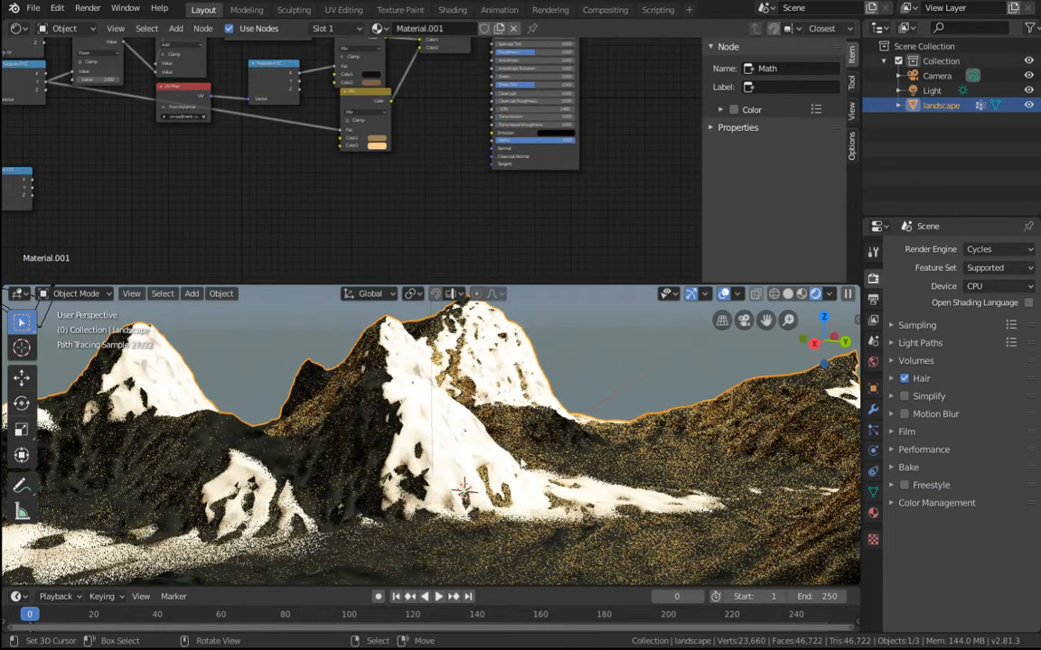
Step: Set the strength of the sun light to 10
click(933, 90)
click(873, 451)
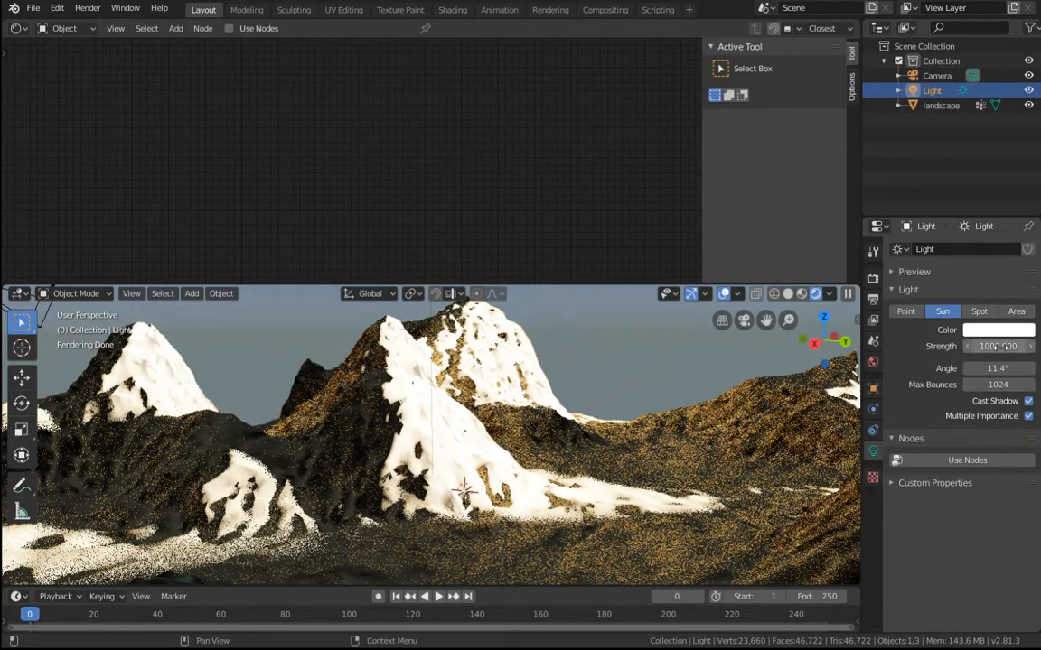
click(997, 347)
key(Return)
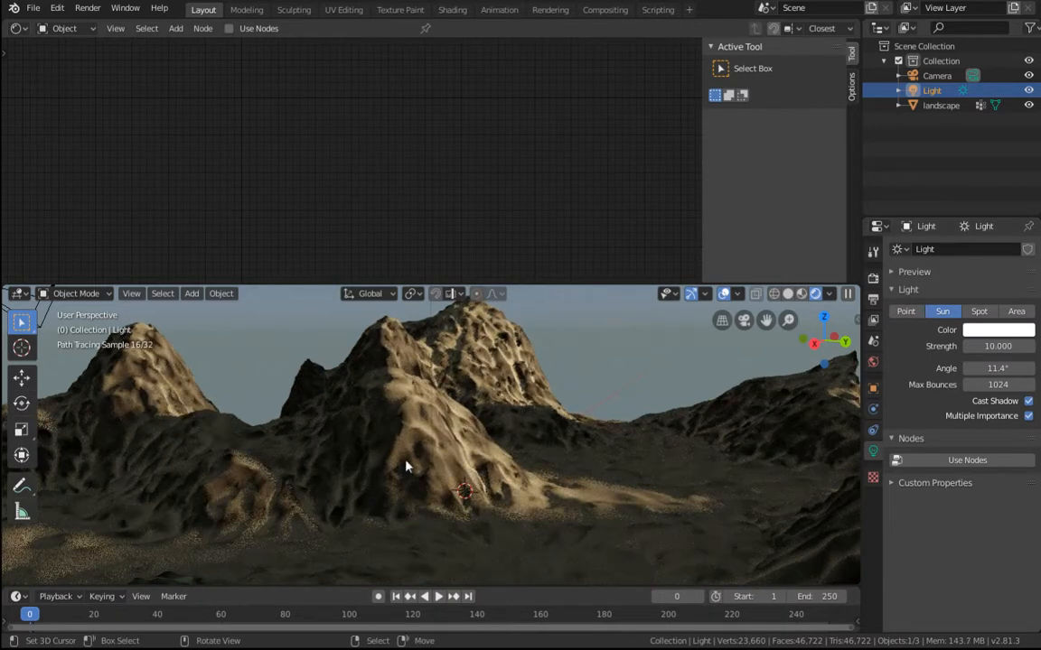
Step: Add a Bump node to the landscape material and link its Normal output to the Principled BSDF's Normal input
click(460, 465)
middle_drag(395, 190, 425, 244)
key(shift+a)
mouse_move(426, 247)
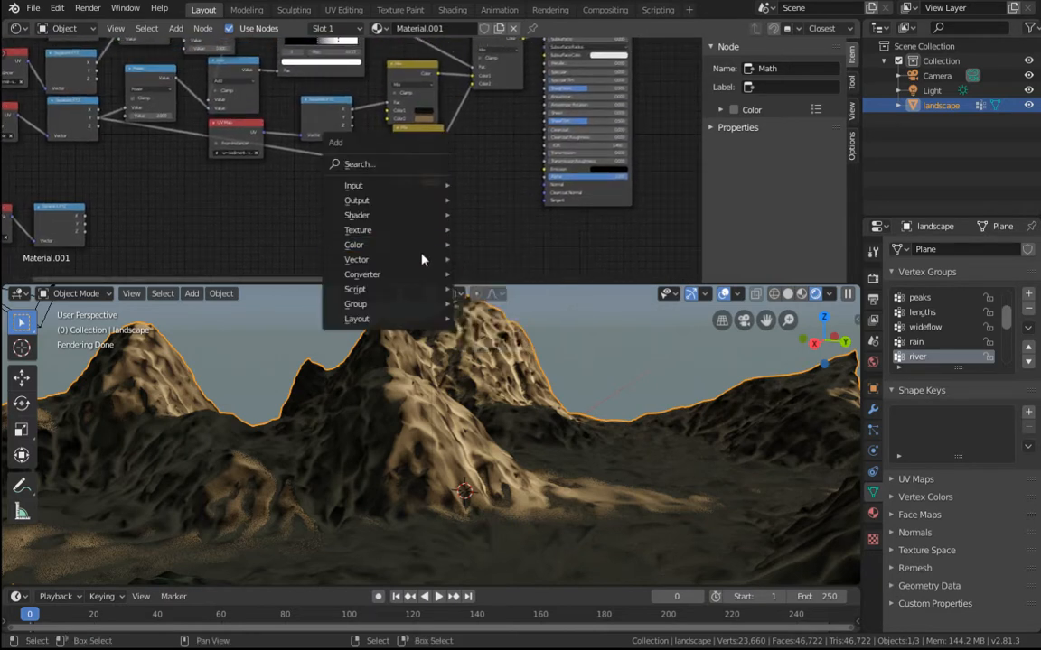
click(492, 256)
click(468, 176)
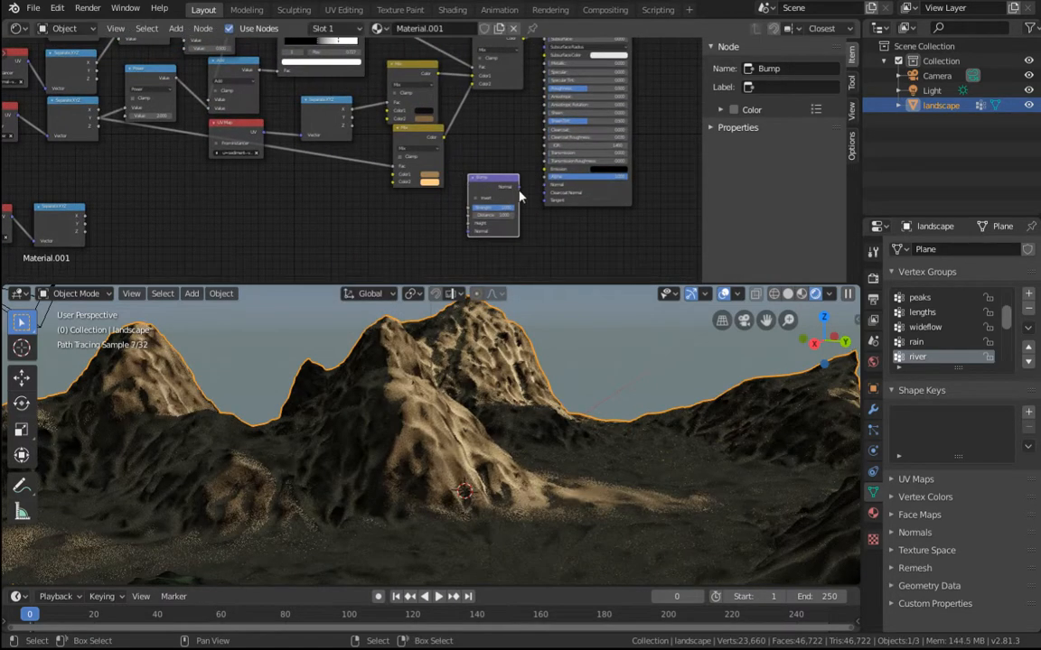
drag(518, 187, 545, 184)
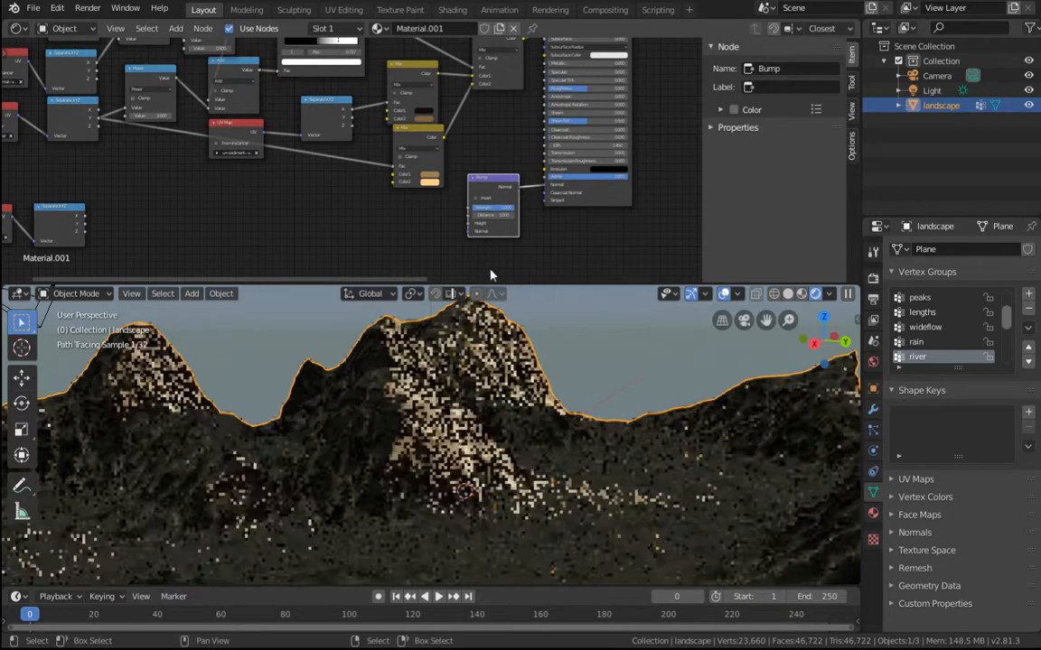
Step: Move the two colour Mix nodes up to free space around the Bump node, and select the ColorRamp node
click(418, 134)
drag(418, 69, 411, 48)
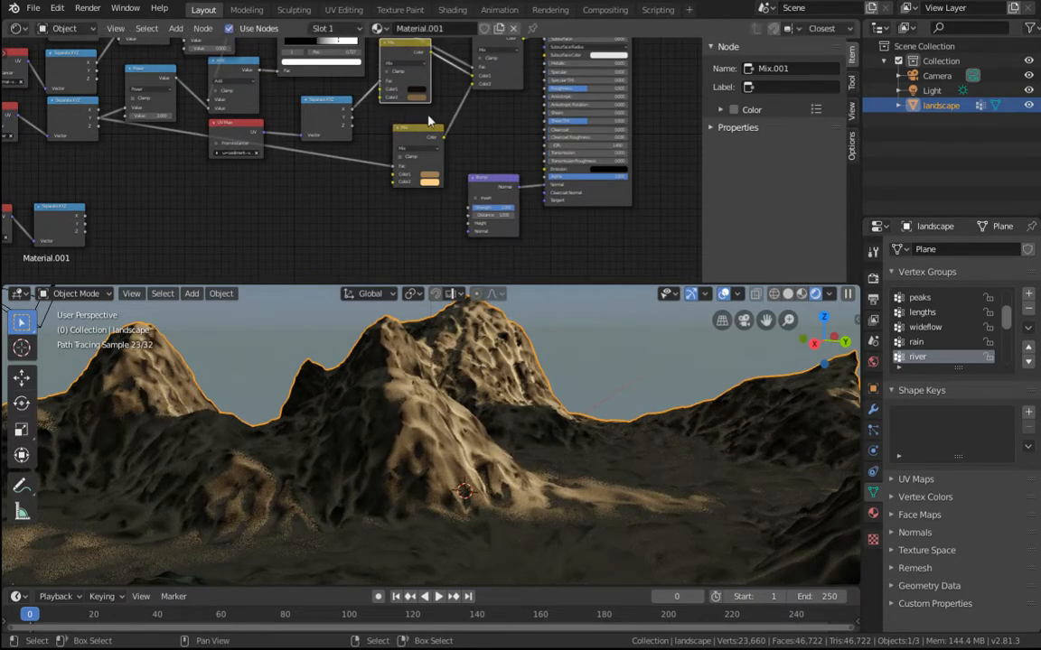
drag(427, 130, 415, 109)
middle_drag(358, 219, 397, 75)
click(391, 106)
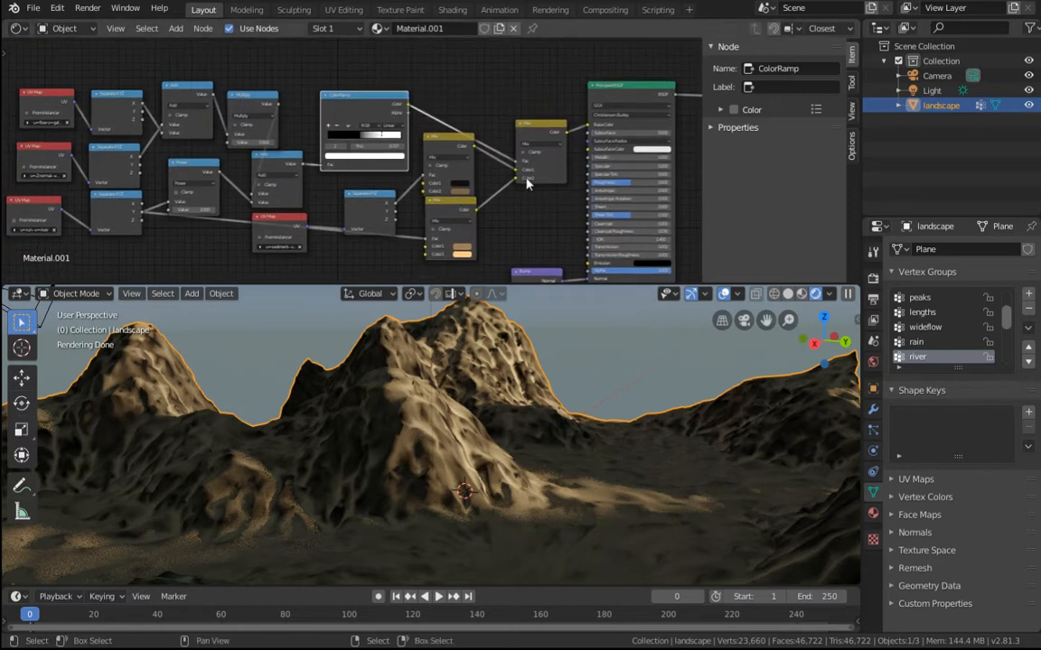
Step: Add a Noise Texture node to the landscape material, placed below the colour Mix nodes and before the Bump node
shift+scroll(539, 158, down, 5)
key(shift+a)
mouse_move(271, 230)
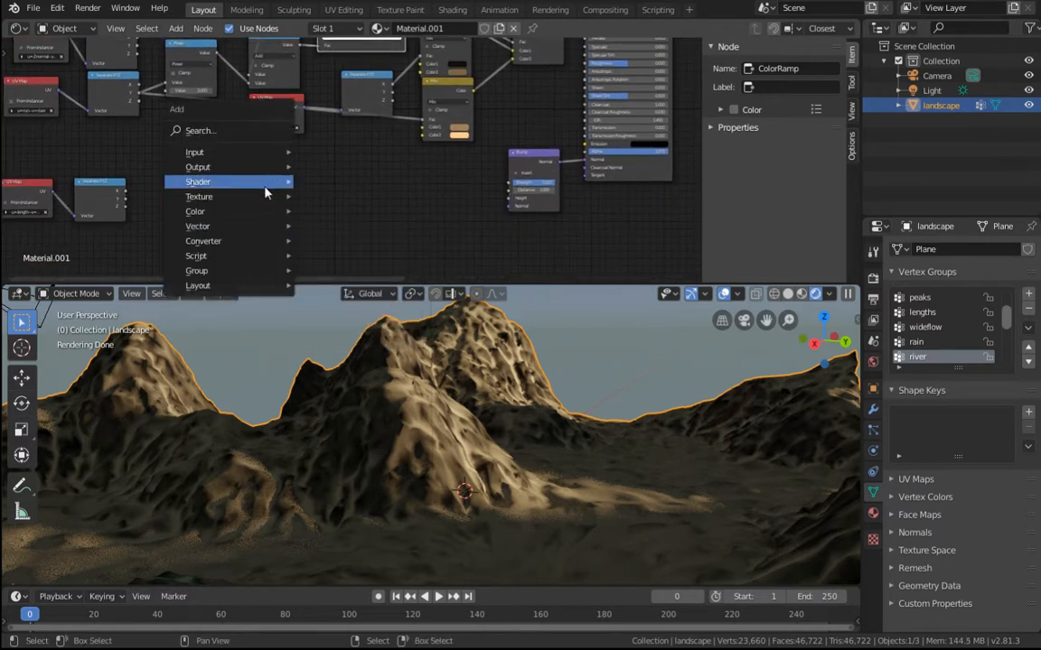
mouse_move(262, 196)
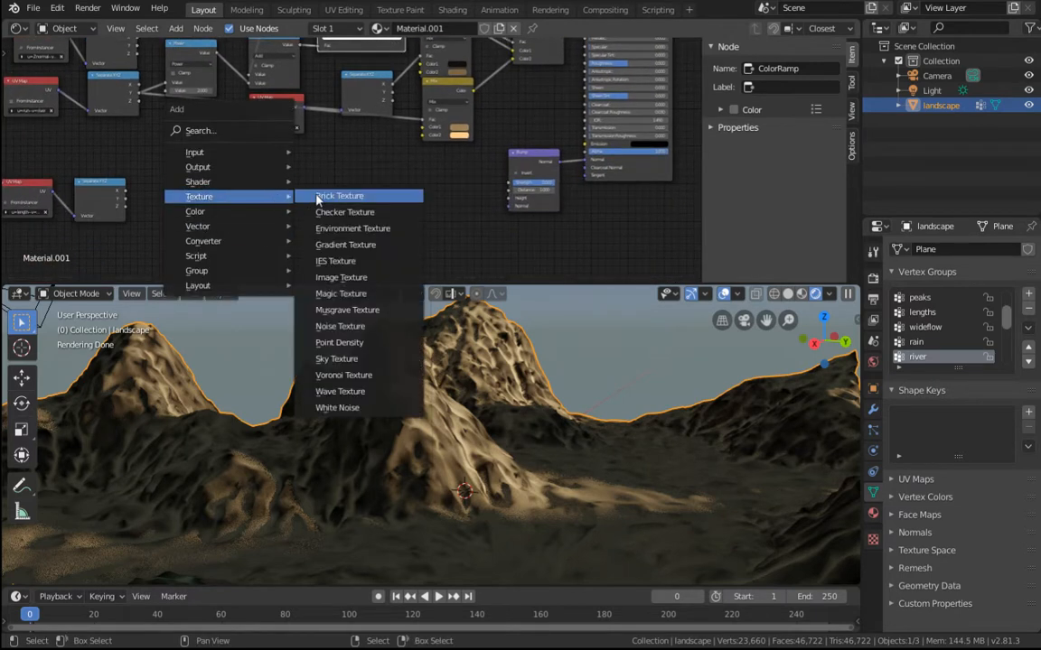
click(366, 326)
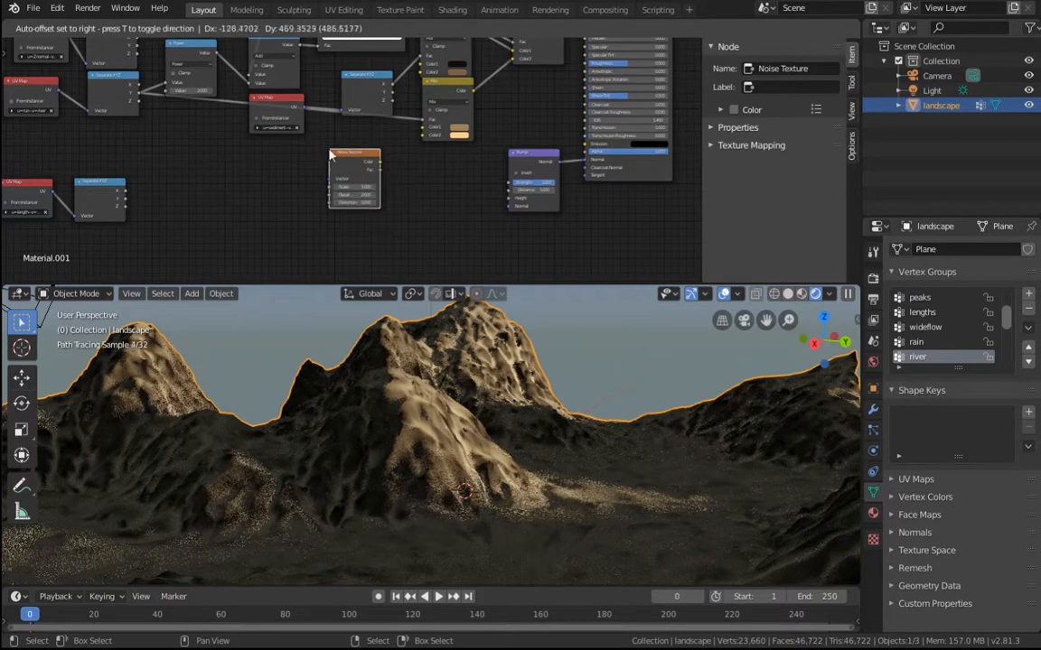
click(419, 225)
scroll(387, 191, up, 3)
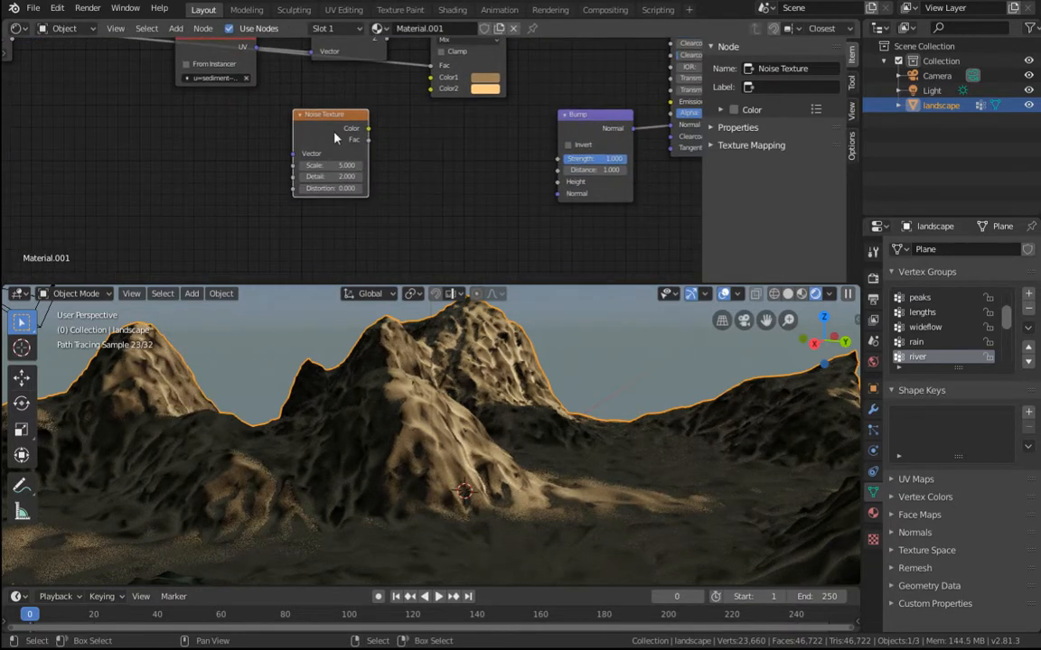
drag(348, 133, 356, 109)
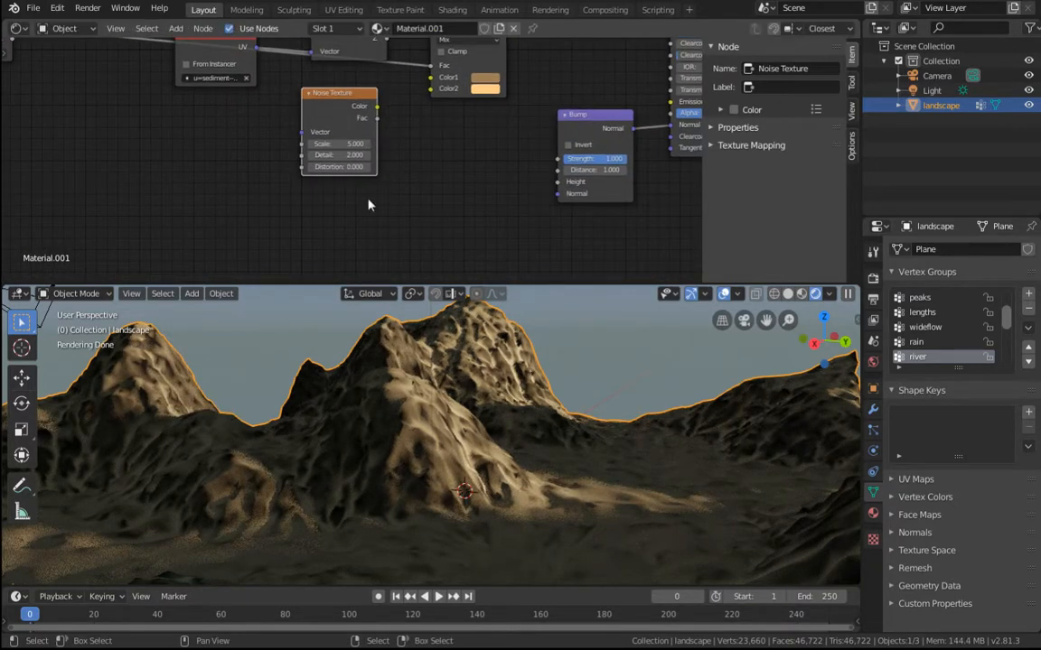
Step: Set the Noise Texture's detail to 8 and link its Fac output to the Bump node's Height input
click(338, 154)
text(8)
key(Return)
drag(377, 119, 559, 181)
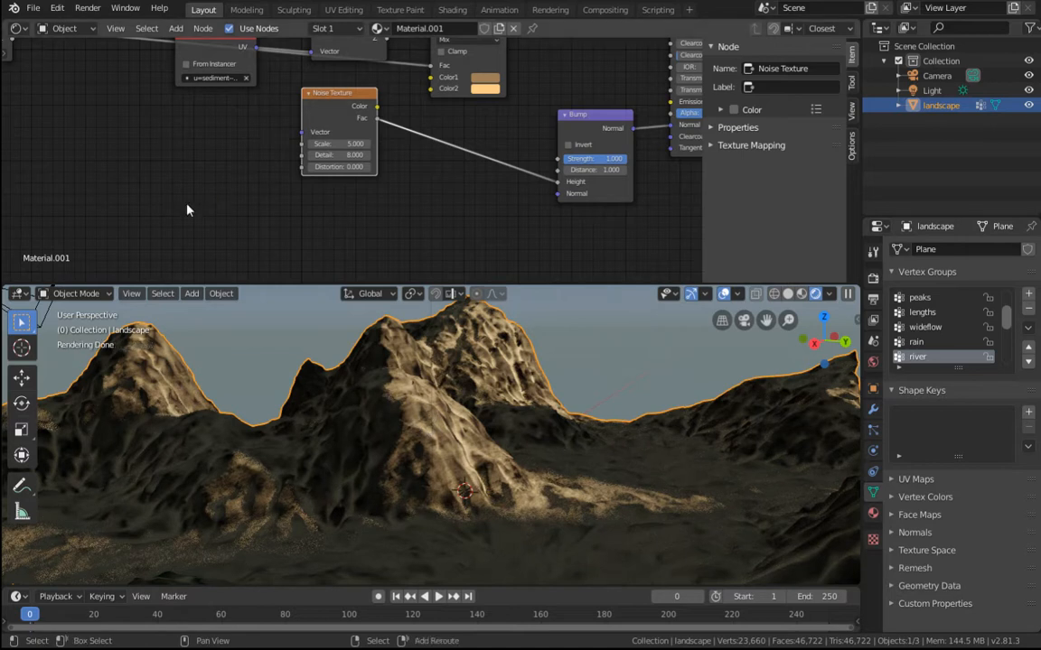
Step: Add a Texture Coordinate node and link its Object output to the Noise Texture's Vector input
key(shift+a)
mouse_move(184, 206)
mouse_move(127, 159)
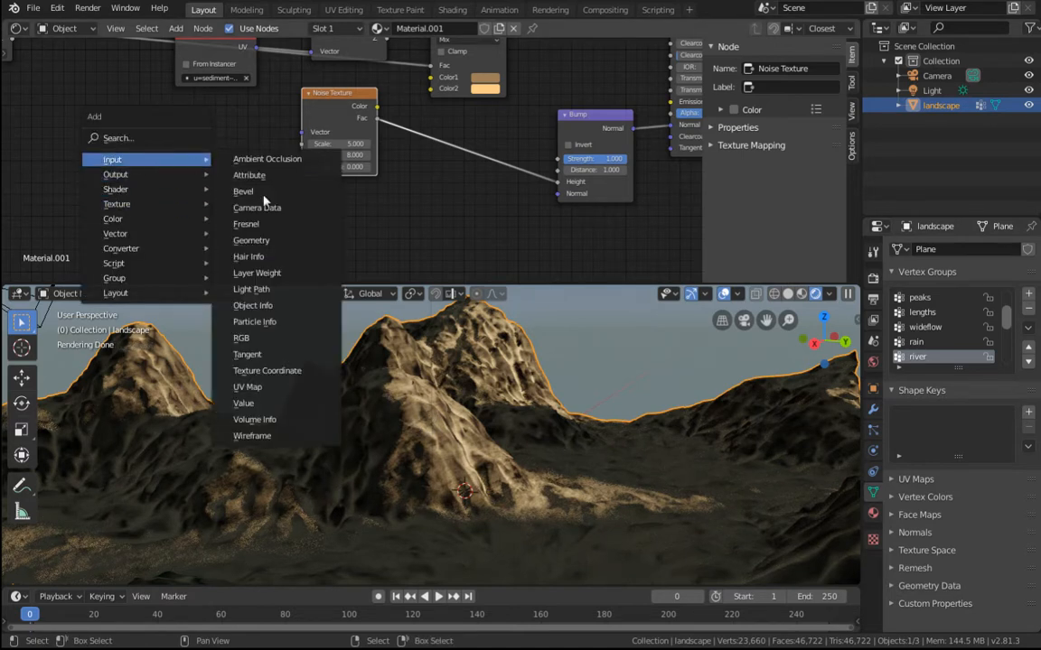
click(267, 370)
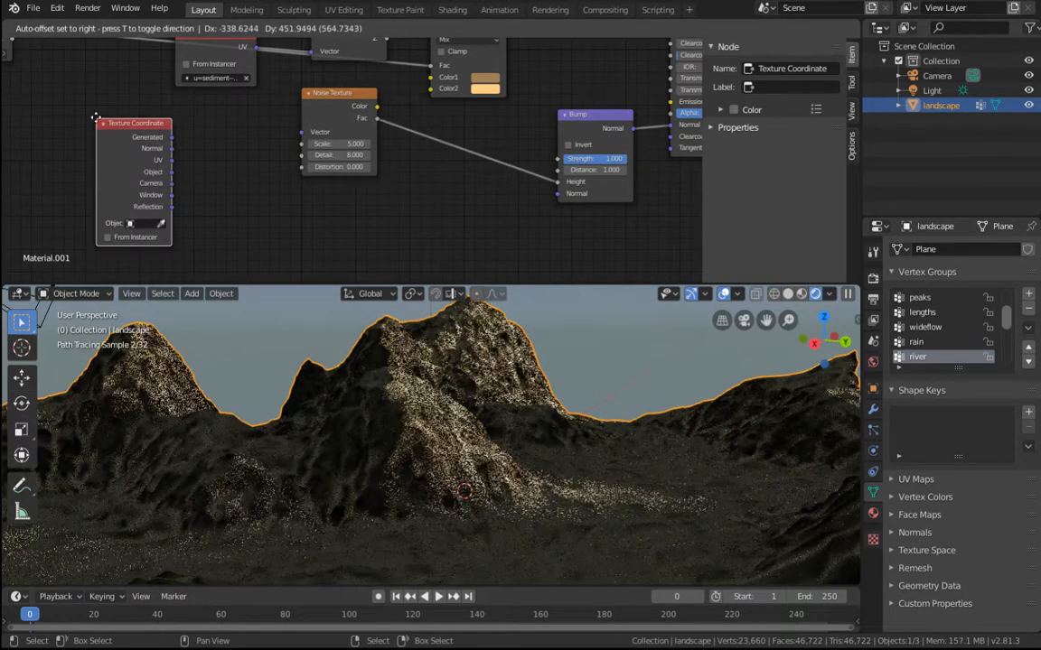
click(155, 145)
drag(151, 145, 303, 134)
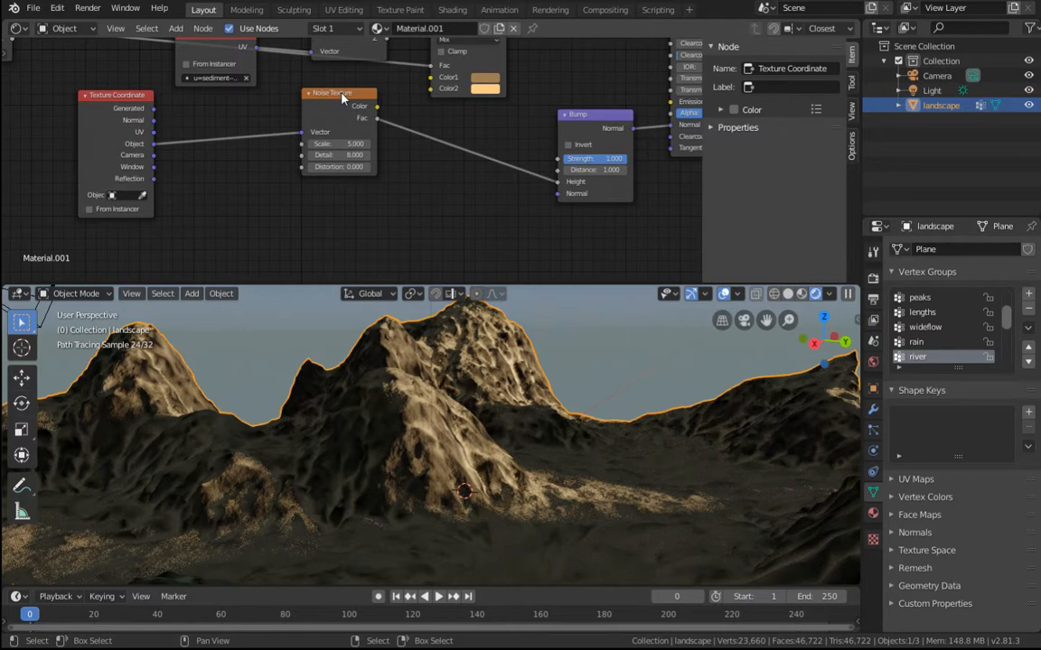
Step: Set the Noise Texture's scale to 11.4 and place a duplicate of the node below it
drag(308, 91, 422, 113)
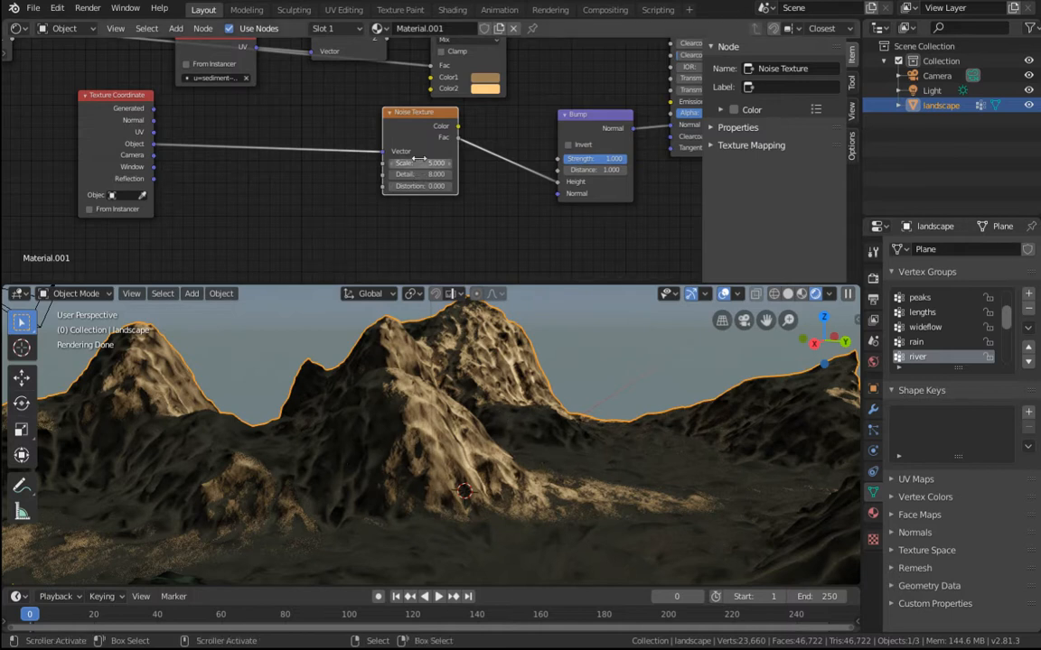
drag(420, 163, 451, 163)
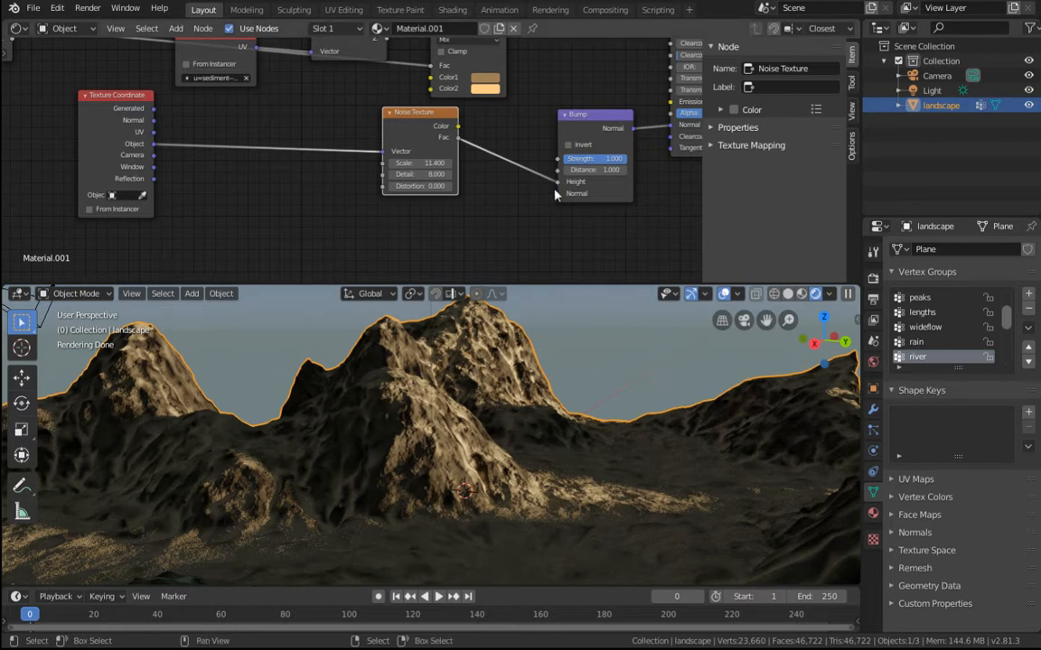
middle_drag(577, 195, 551, 163)
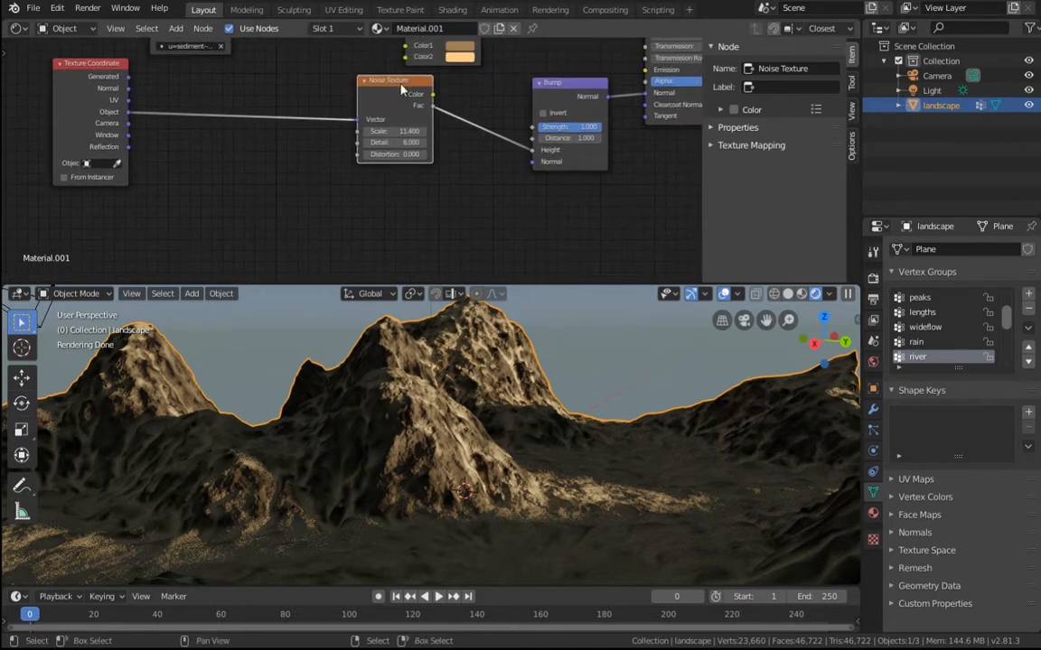
drag(400, 81, 327, 64)
key(shift+d)
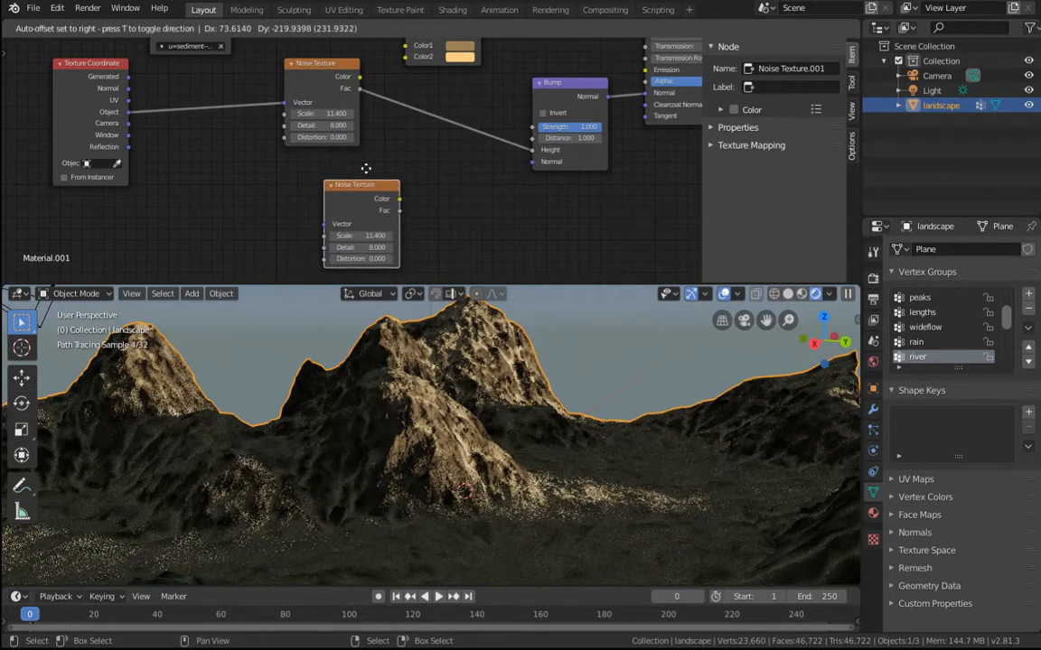
click(366, 176)
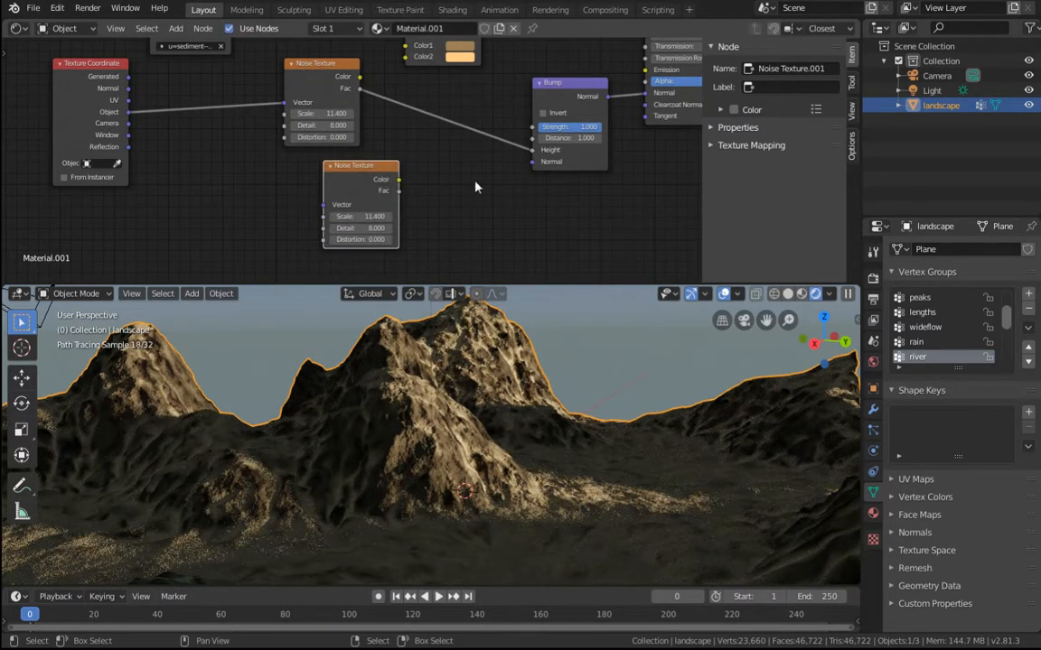
click(348, 216)
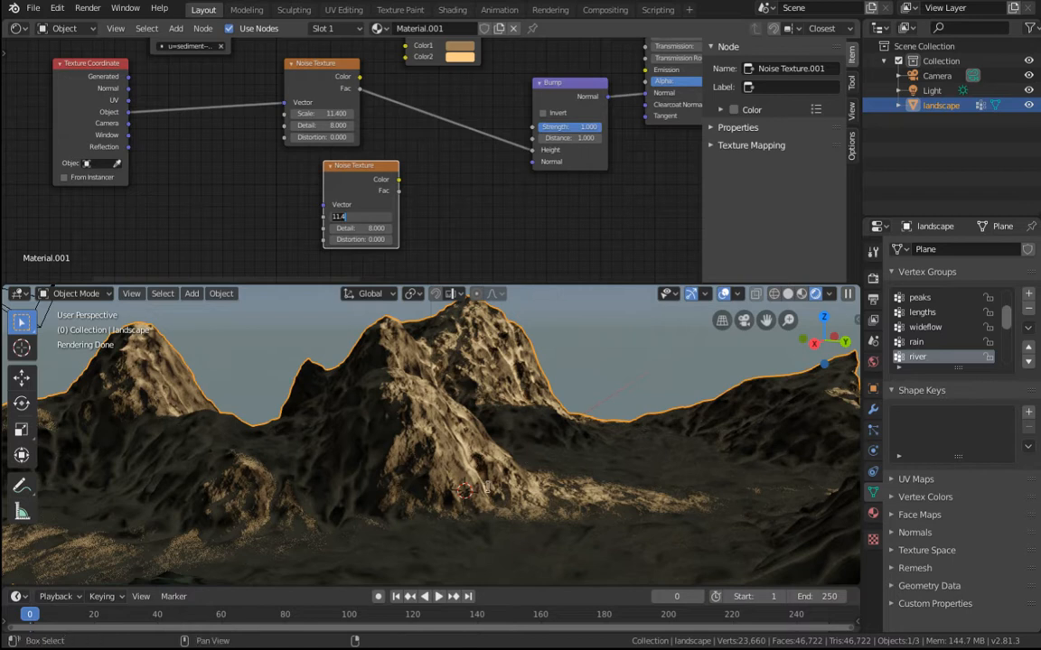
click(394, 452)
Step: Rotate the sun light to -31.8° around X so it lights more of the landscape
alt+drag(393, 492, 473, 520)
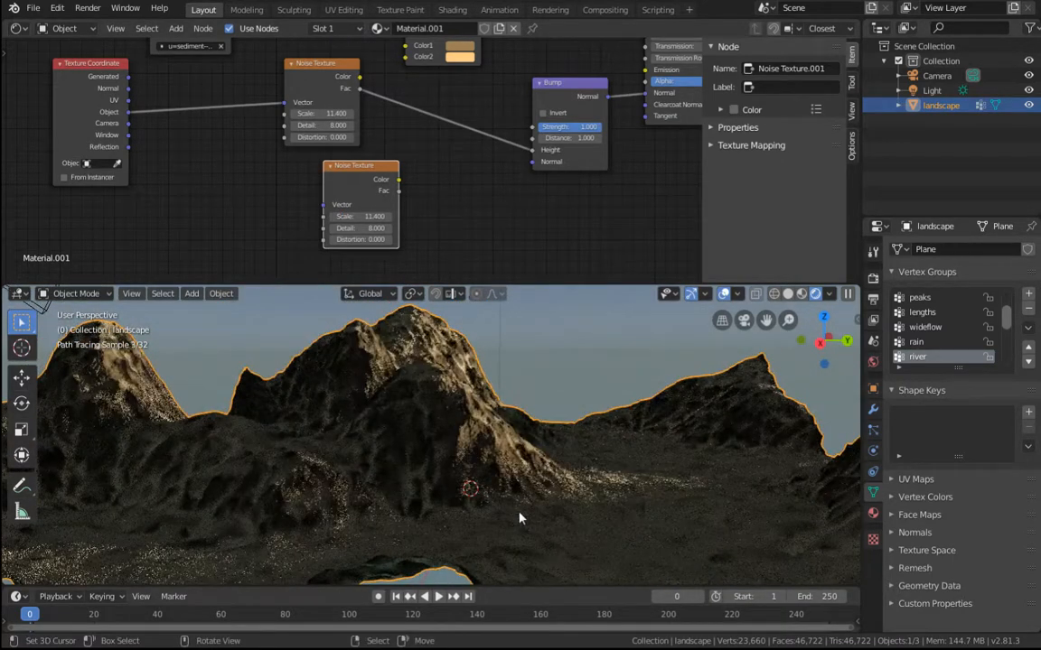
click(931, 90)
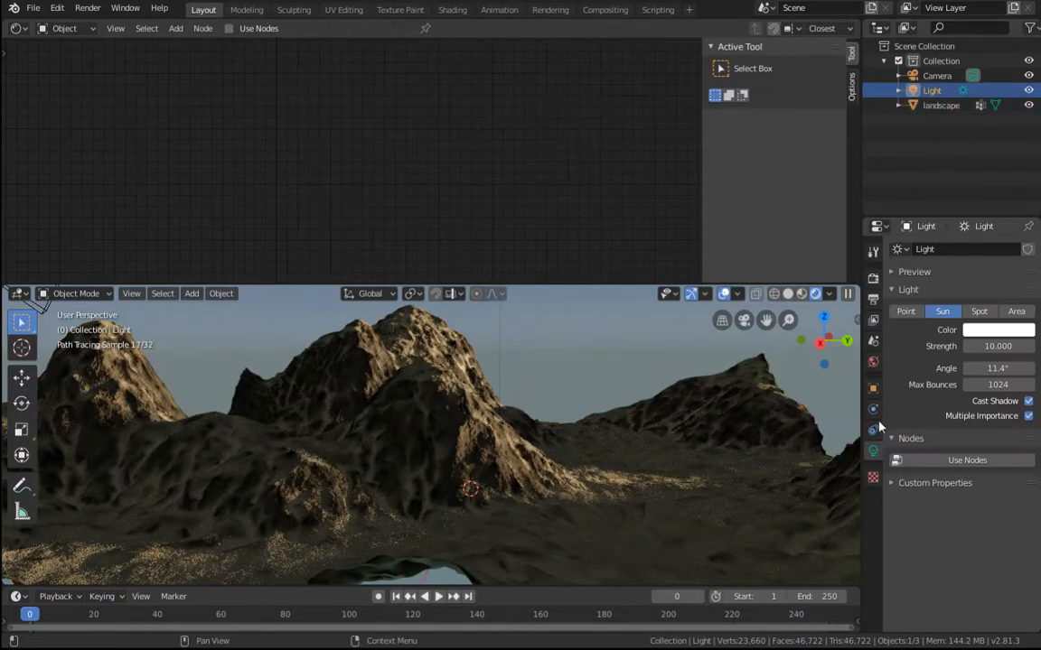
click(873, 389)
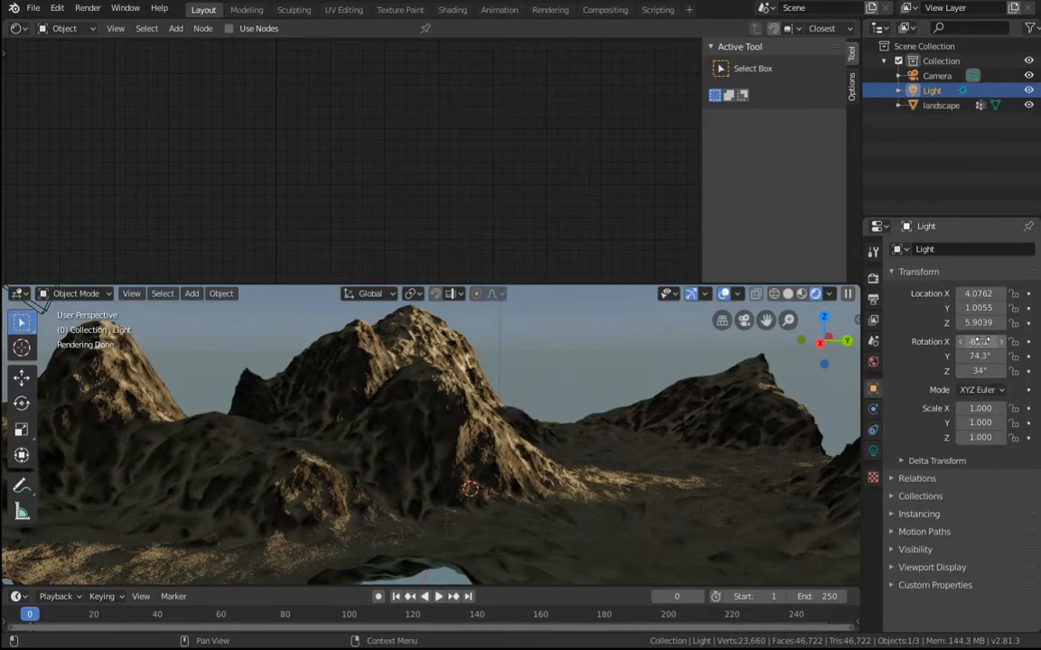
drag(982, 341, 1035, 340)
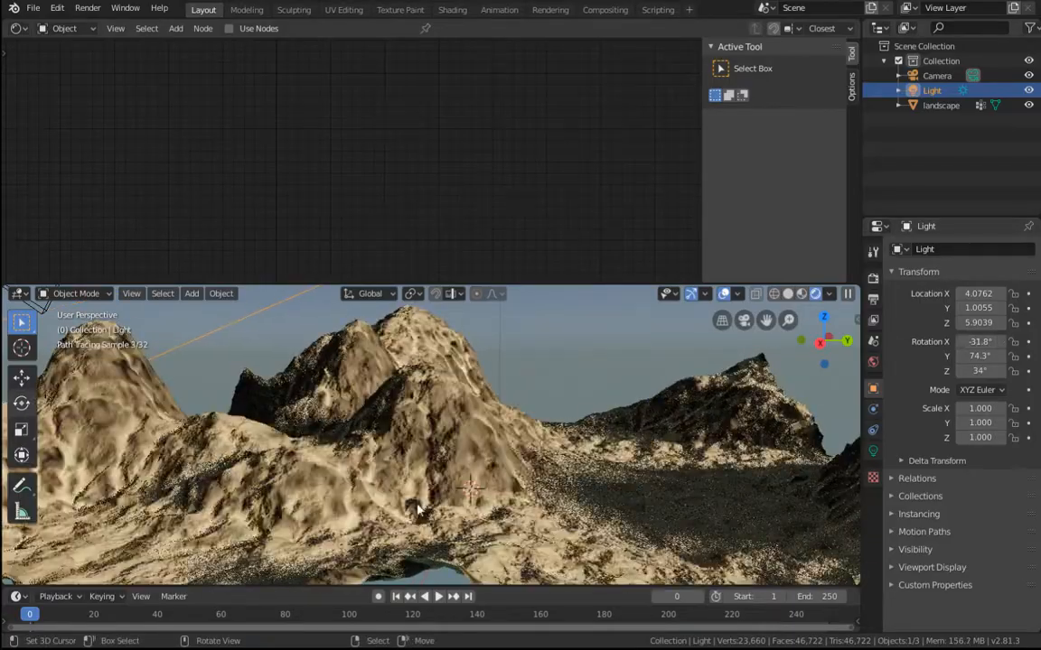
middle_drag(630, 562, 531, 488)
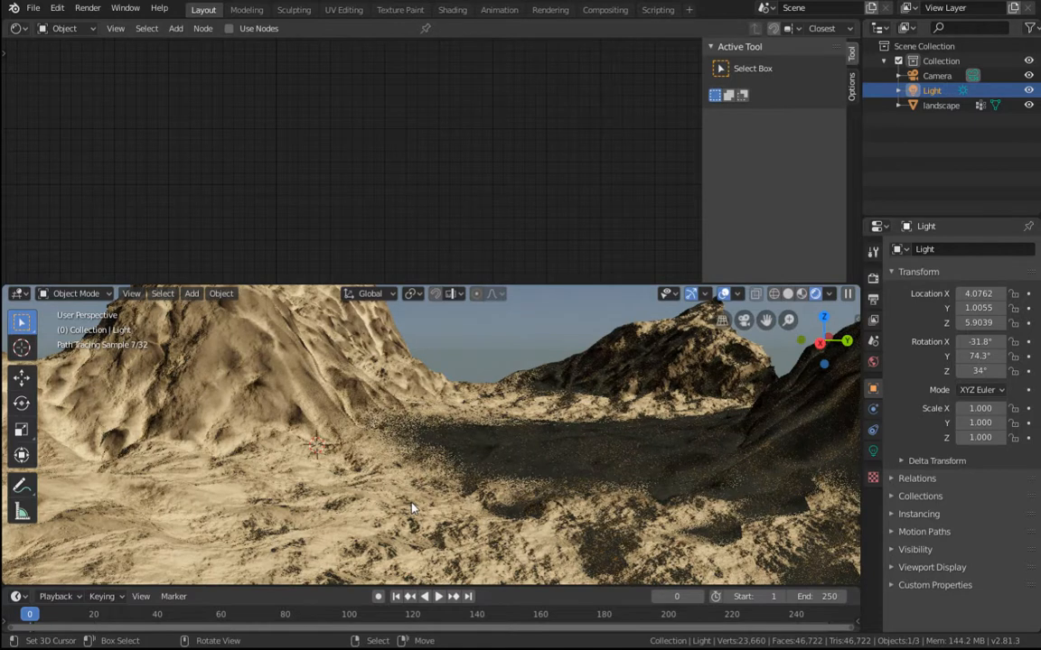
Step: Insert a duplicate of the final colour Mix node between the Noise Texture and Bump nodes, with the ColorRamp's Color output driving its Fac
click(371, 451)
middle_drag(646, 208, 560, 242)
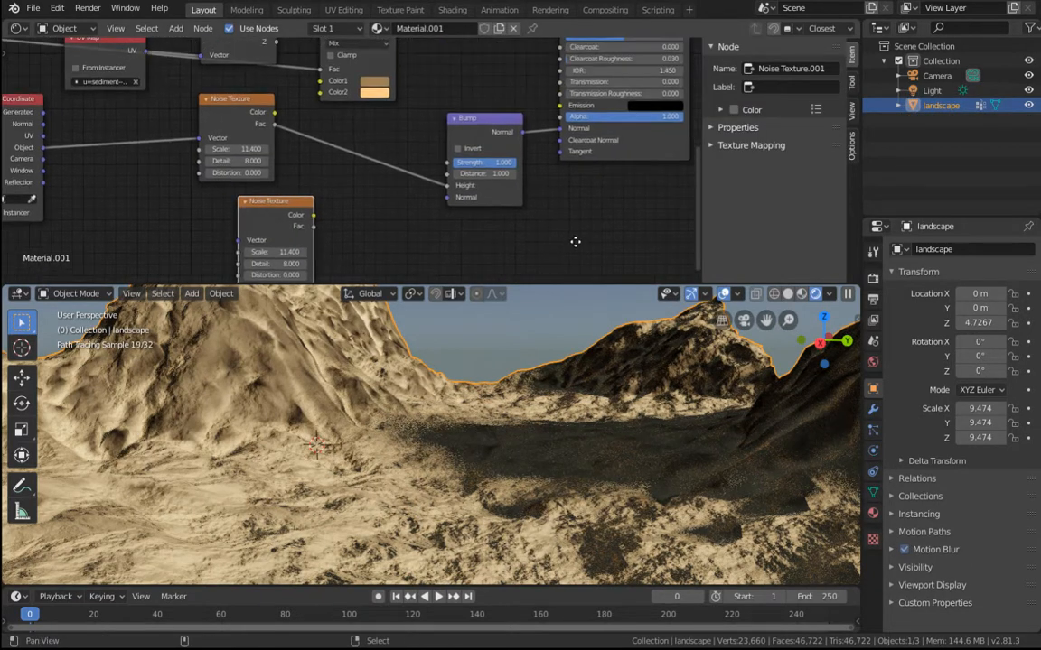
drag(484, 126, 483, 102)
middle_drag(422, 46, 491, 154)
scroll(432, 223, down, 6)
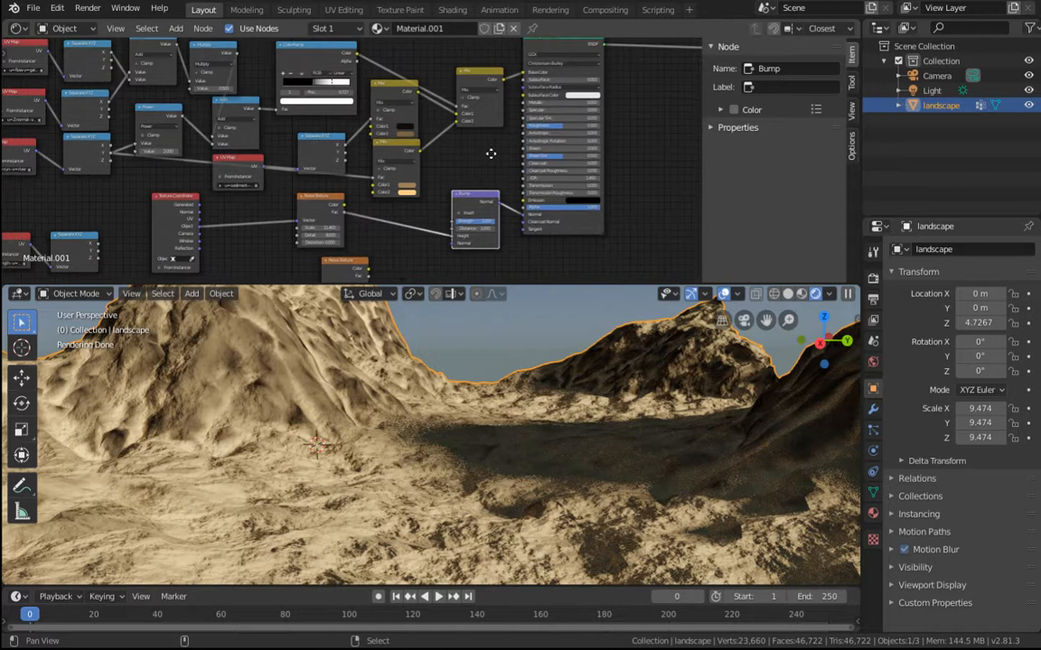
click(474, 81)
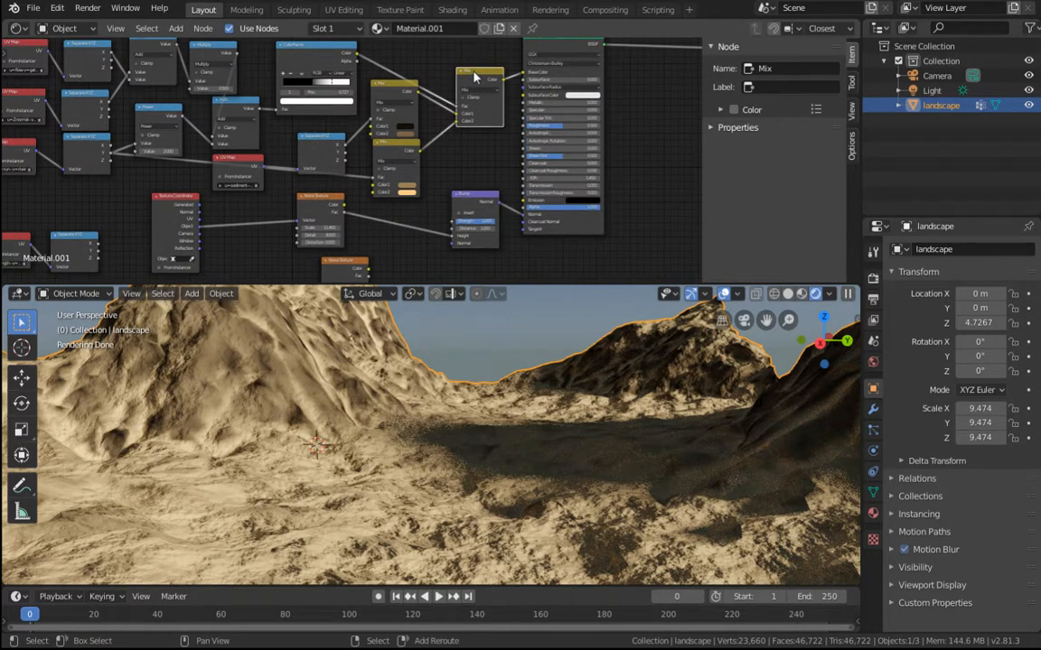
key(shift+d)
click(395, 213)
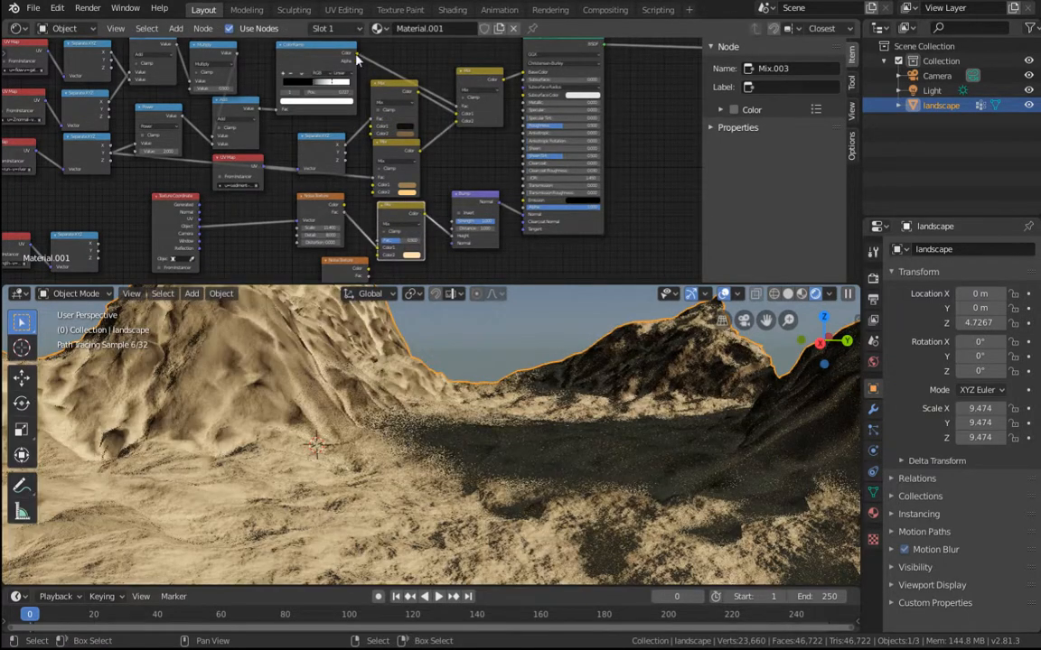
drag(357, 59, 391, 259)
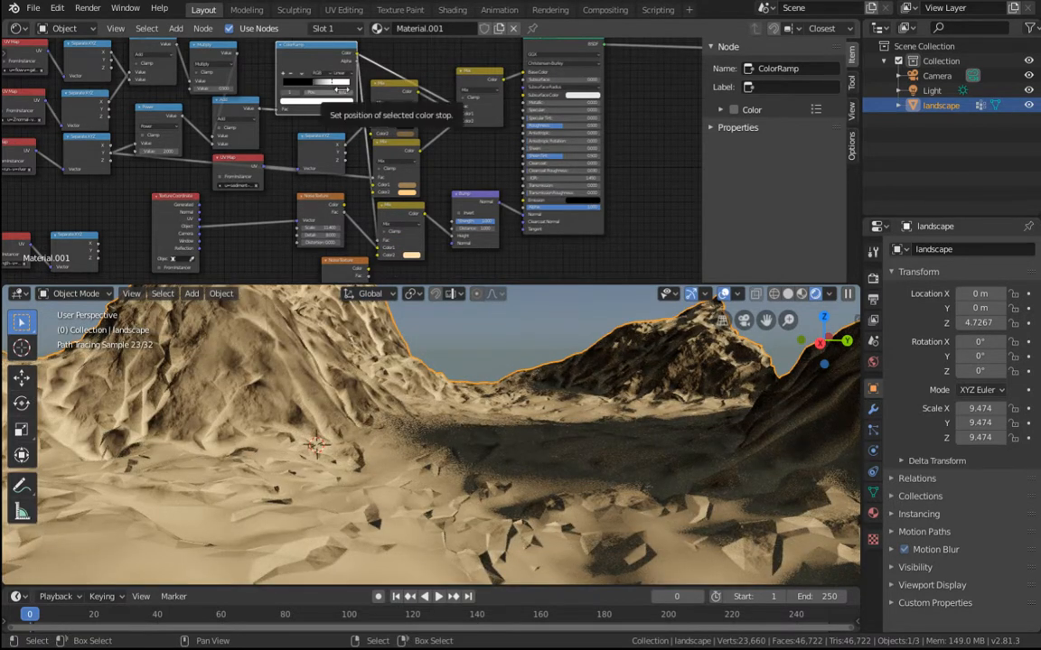
drag(341, 89, 325, 88)
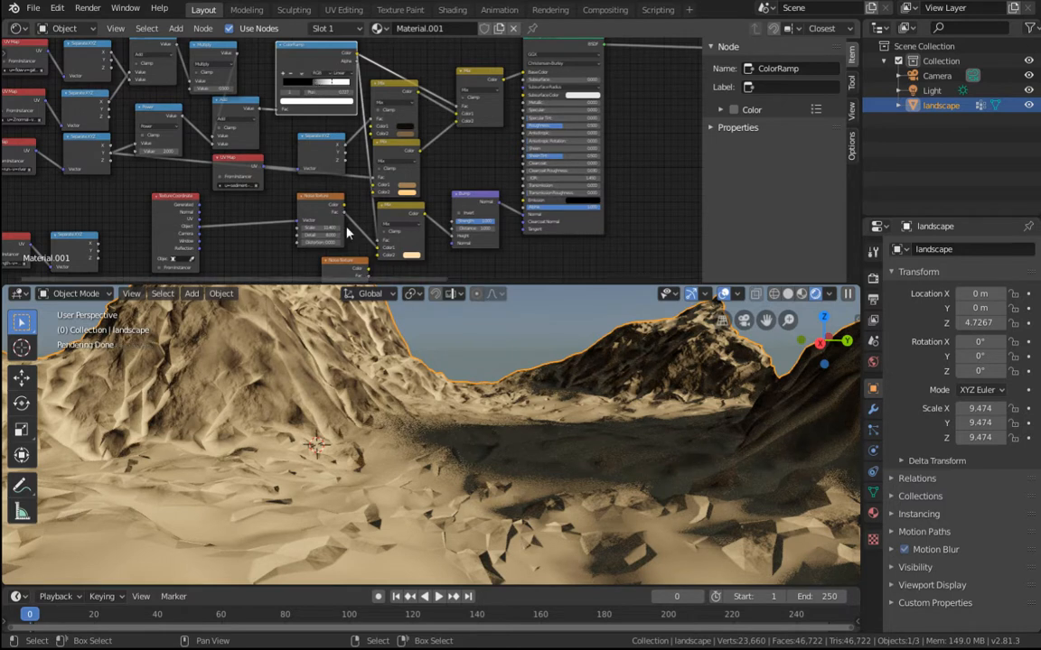
Step: Link the Object coordinates to the second Noise Texture's Vector and its Color output to Color2 of the bump Mix node
drag(348, 264, 314, 252)
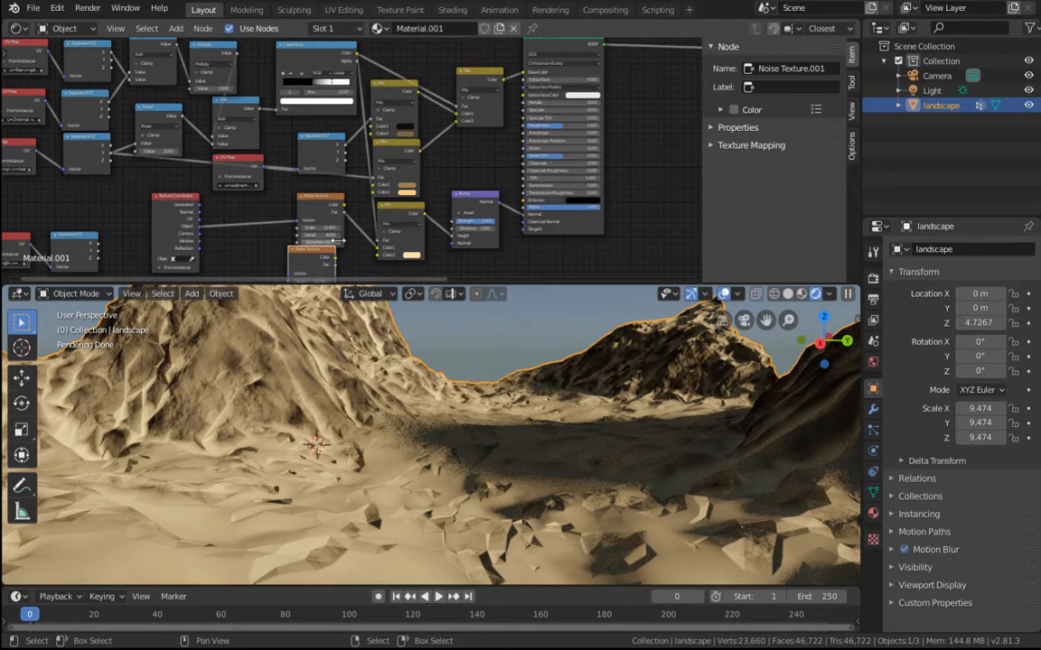
middle_drag(360, 244, 341, 145)
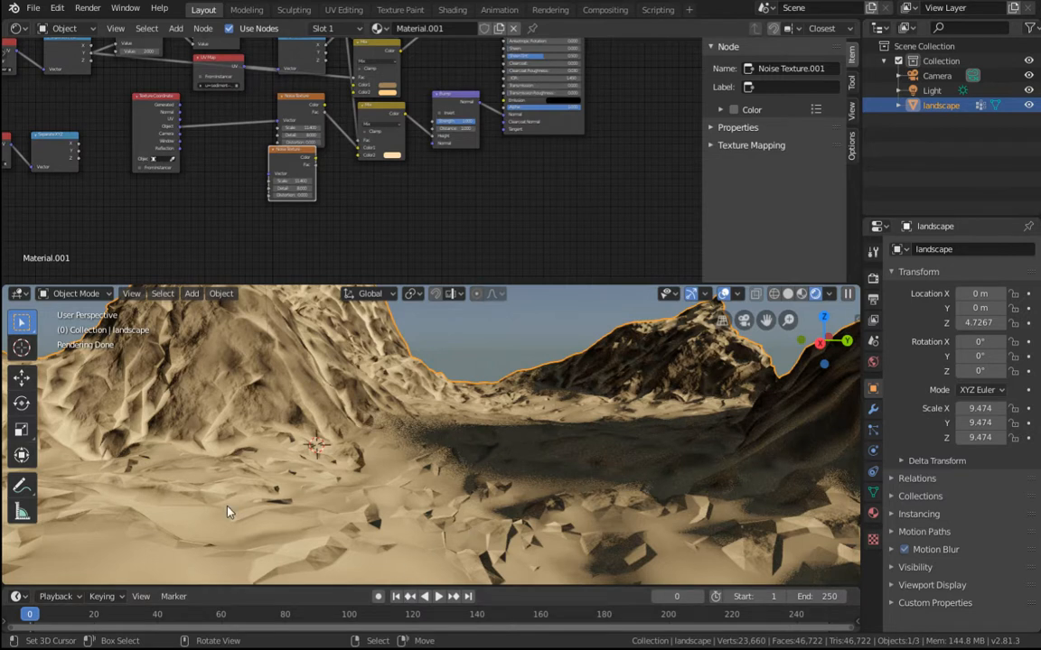
scroll(454, 166, up, 3)
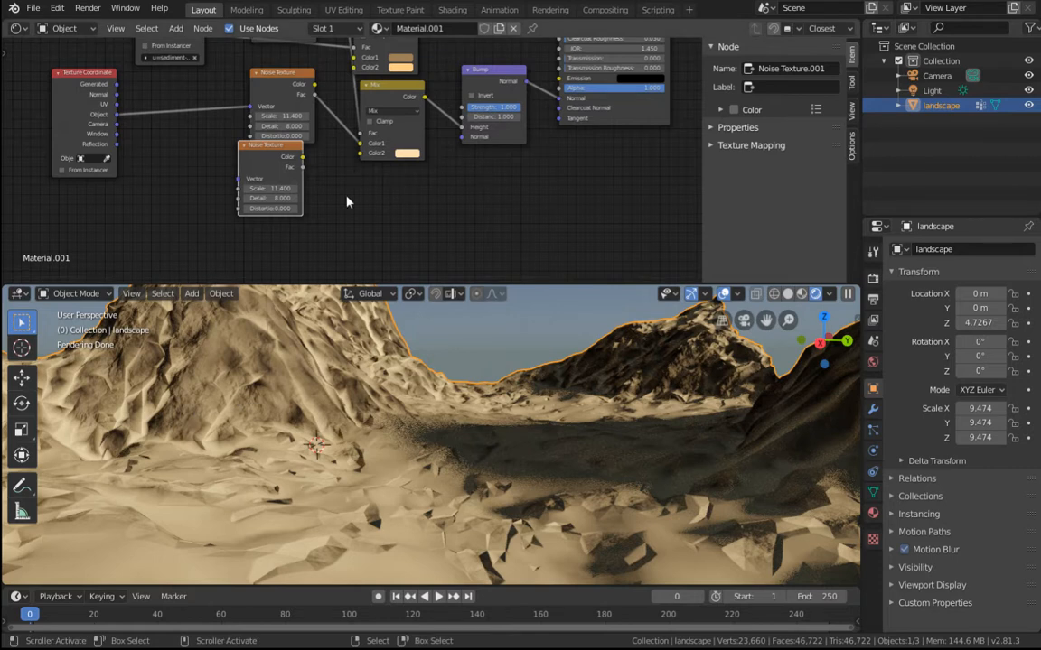
drag(277, 160, 275, 175)
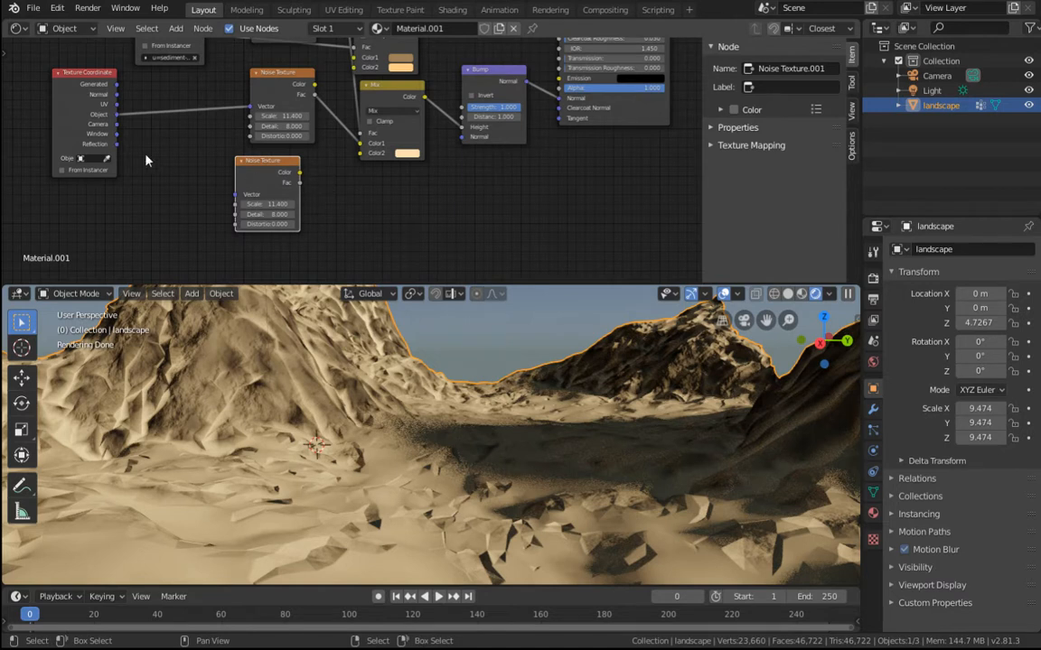
drag(116, 114, 236, 194)
drag(300, 171, 361, 154)
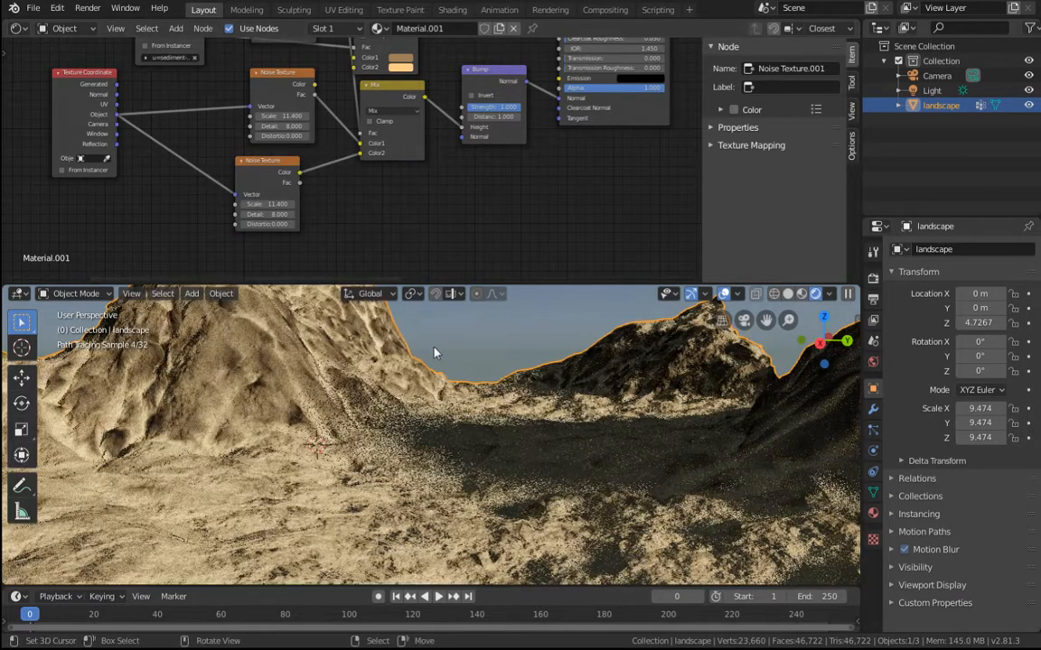
Step: Set the detail of the second Noise Texture, which feeds Color2 of the bump Mix node, to 2
click(270, 215)
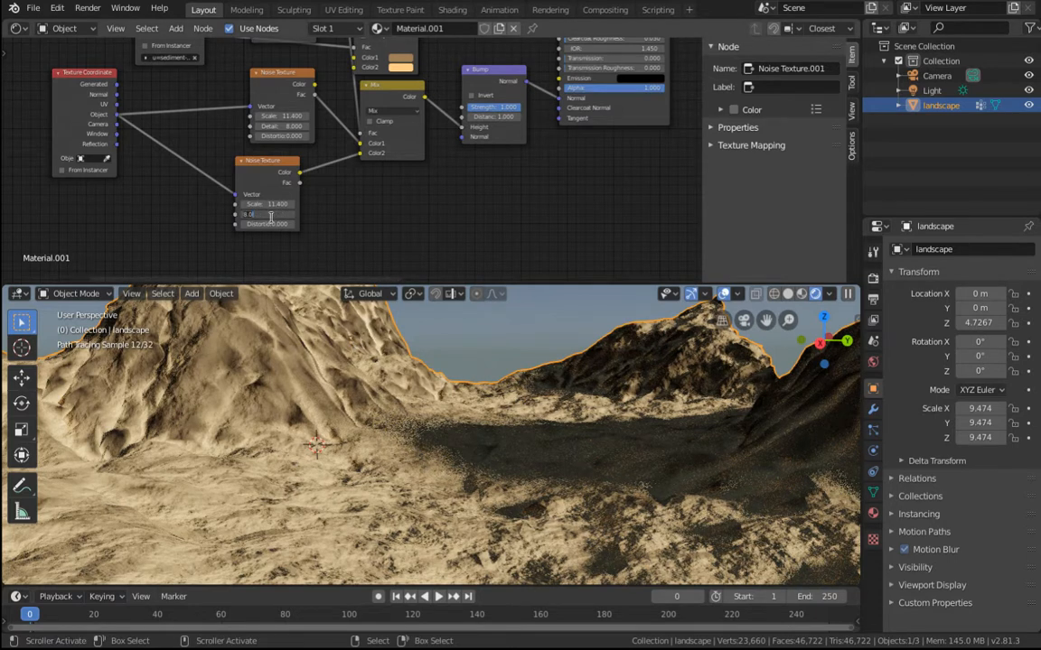
text(2)
key(Return)
scroll(273, 223, up, 2)
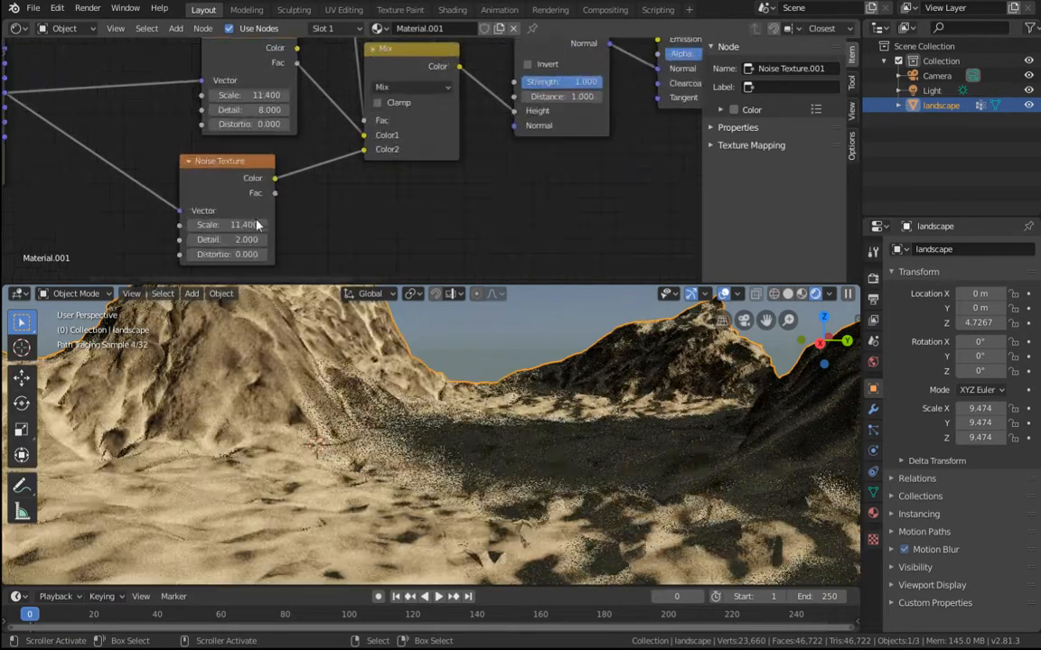
middle_drag(276, 224, 352, 174)
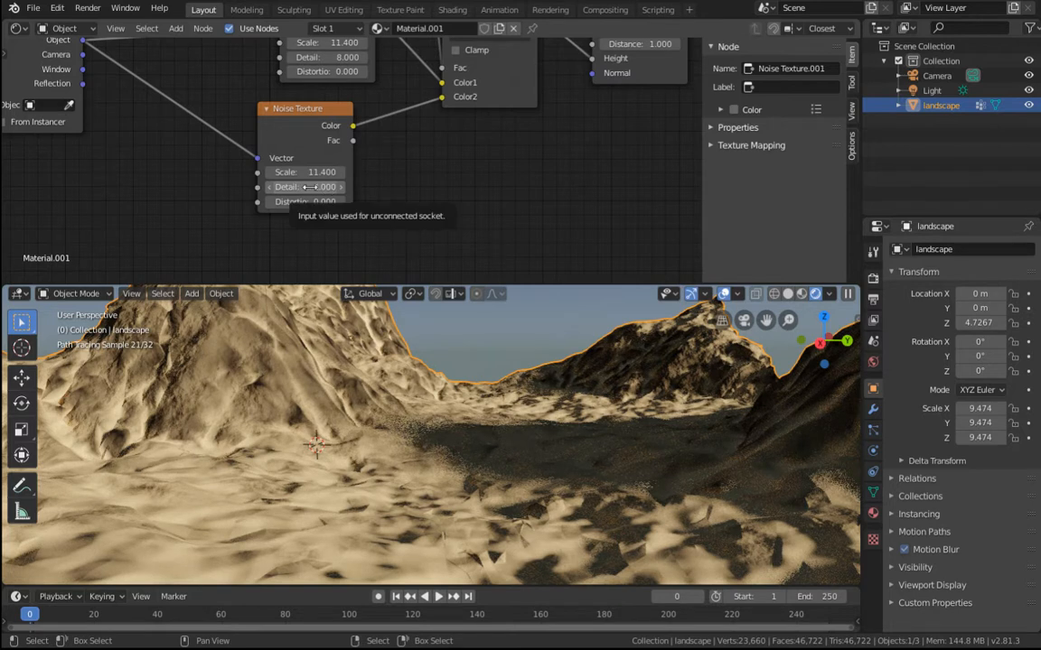
Step: Try a scale of 50 on the second Noise Texture
click(307, 171)
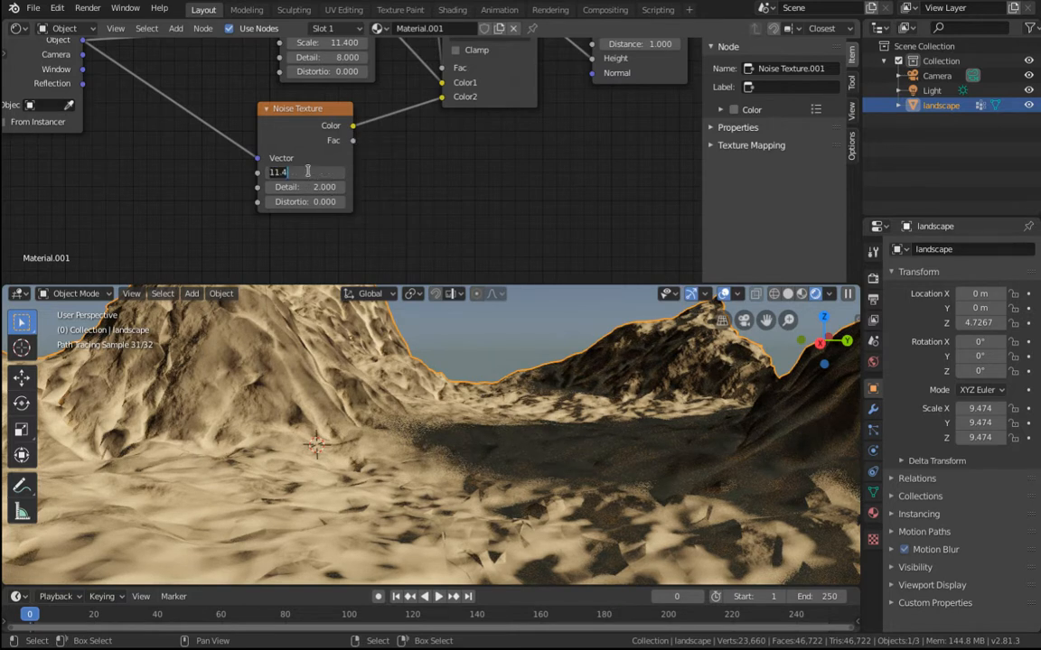
text(50)
key(Return)
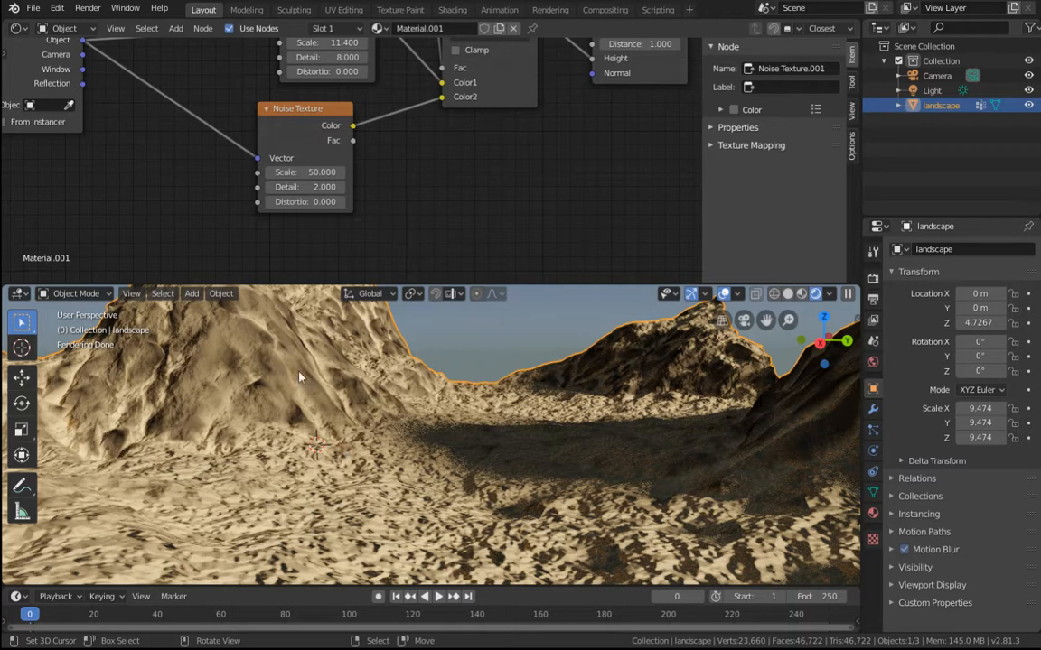
Step: Set the second Noise Texture's scale to 150 for finer sand grain
click(311, 172)
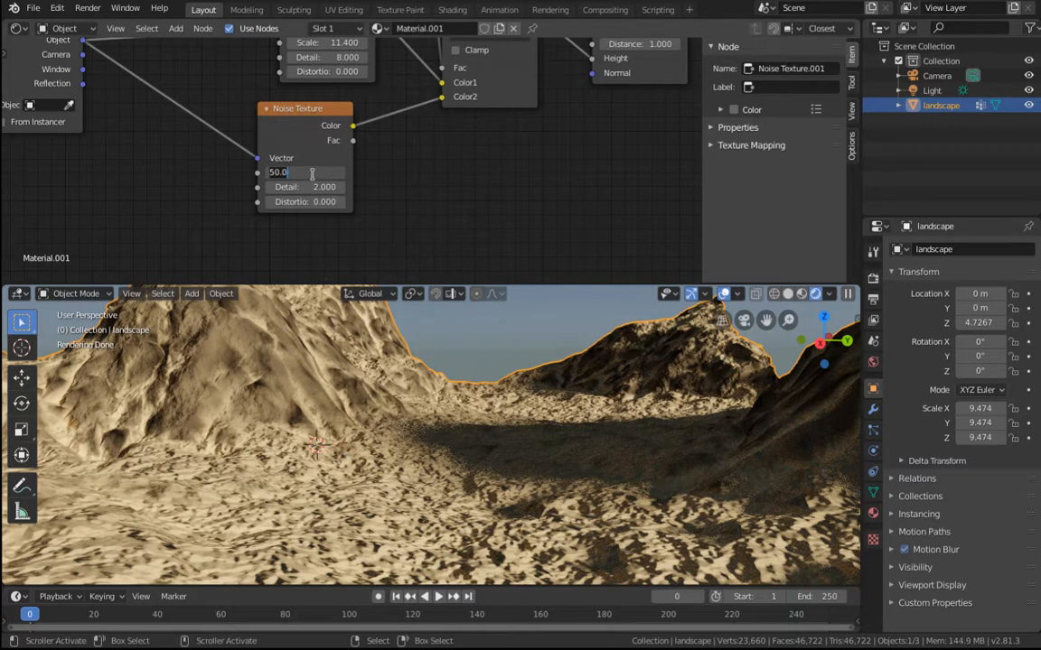
key(Return)
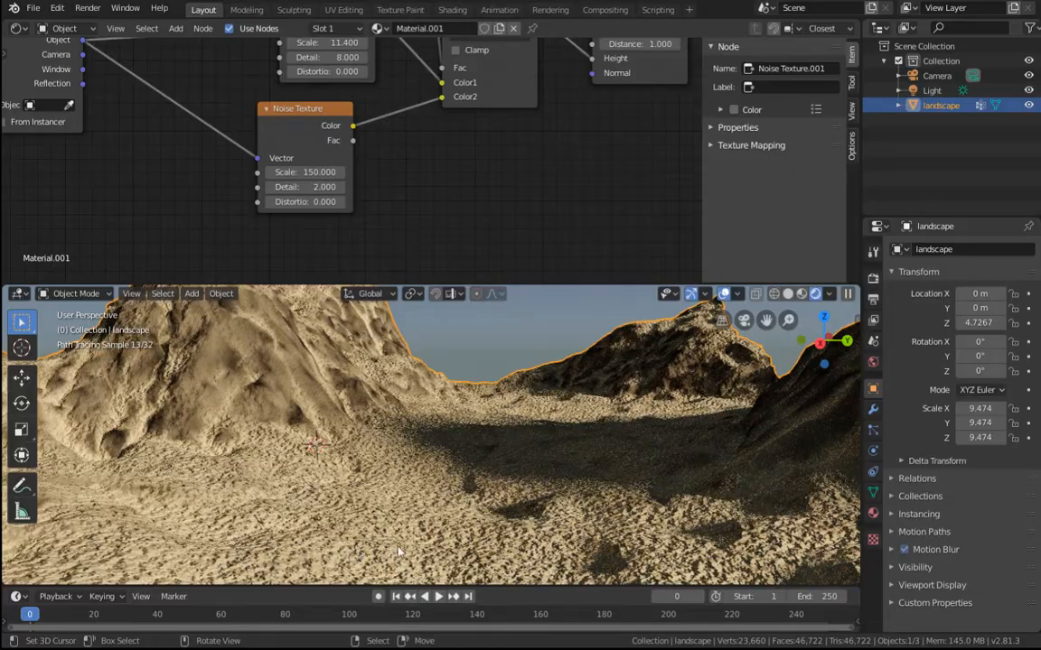
mouse_move(366, 553)
middle_down()
mouse_move(367, 488)
mouse_move(413, 529)
mouse_move(411, 517)
middle_up()
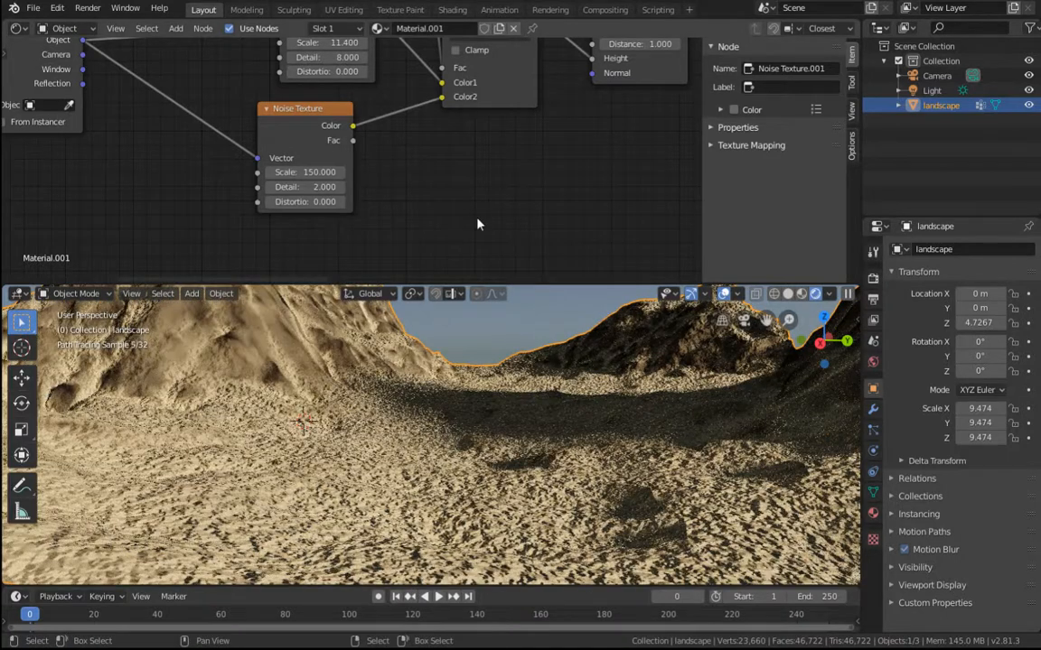
Step: Add a second ColorRamp node and place it just below the bump Mix node
middle_drag(436, 197, 470, 115)
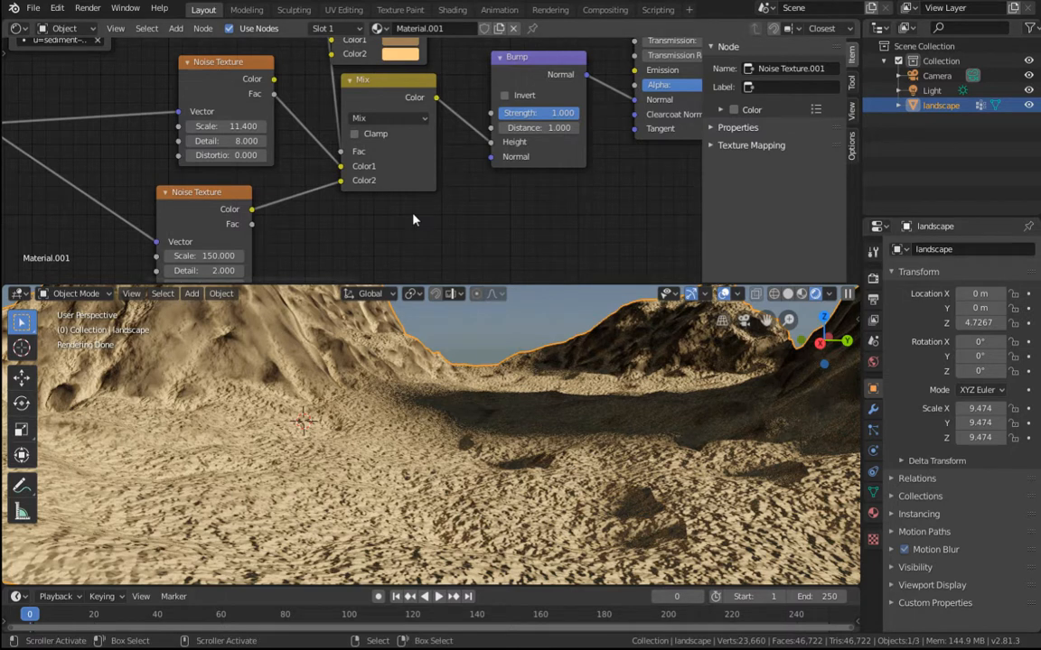
scroll(388, 208, down, 6)
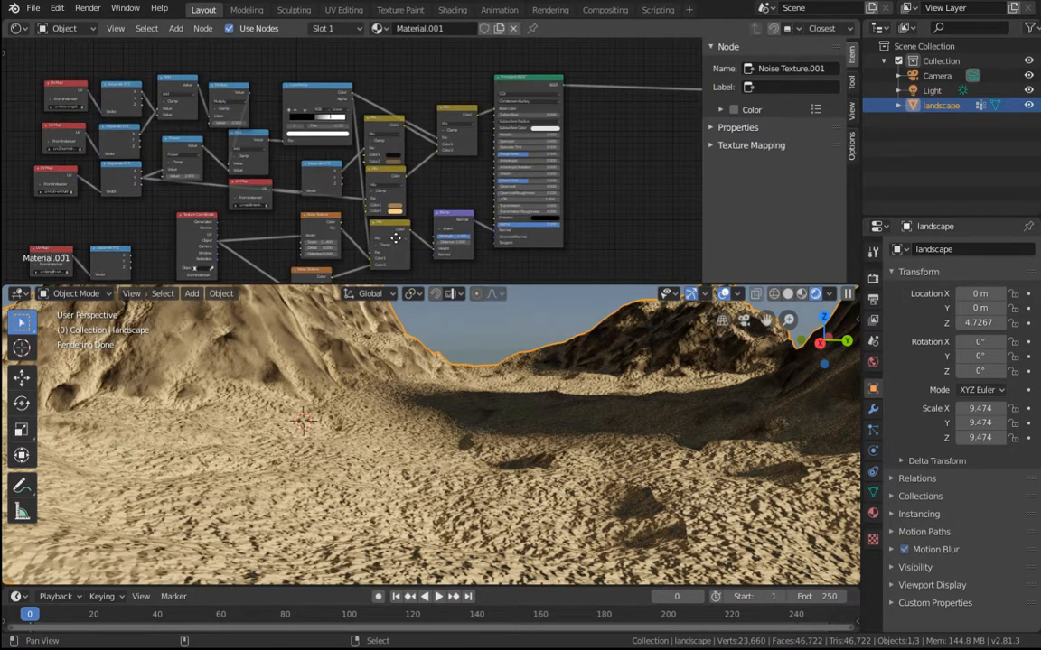
middle_drag(394, 237, 354, 219)
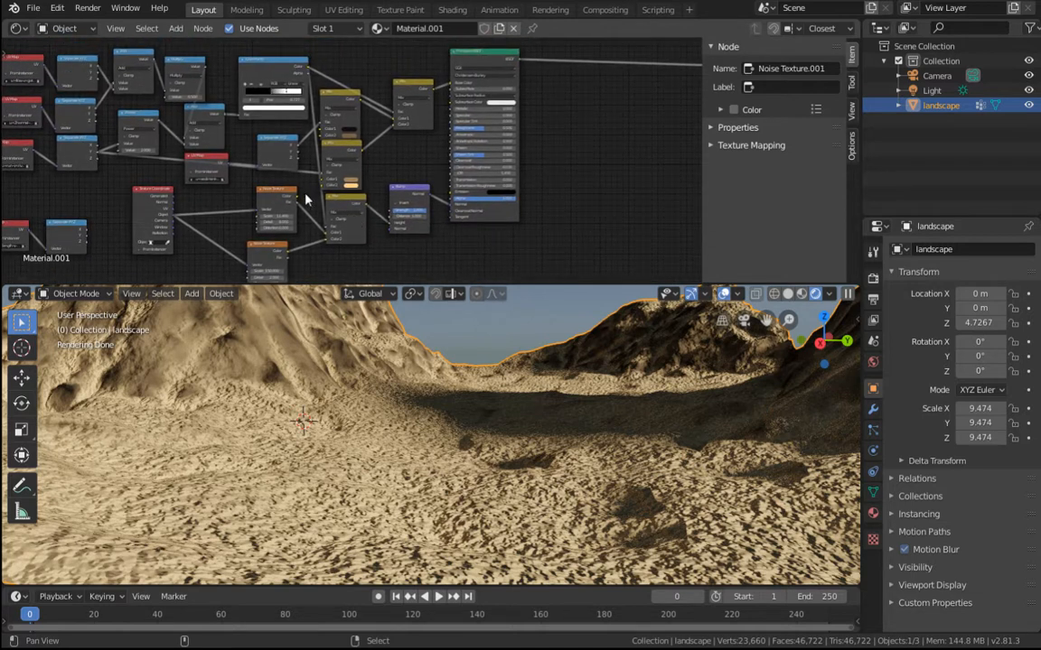
middle_drag(257, 214, 261, 200)
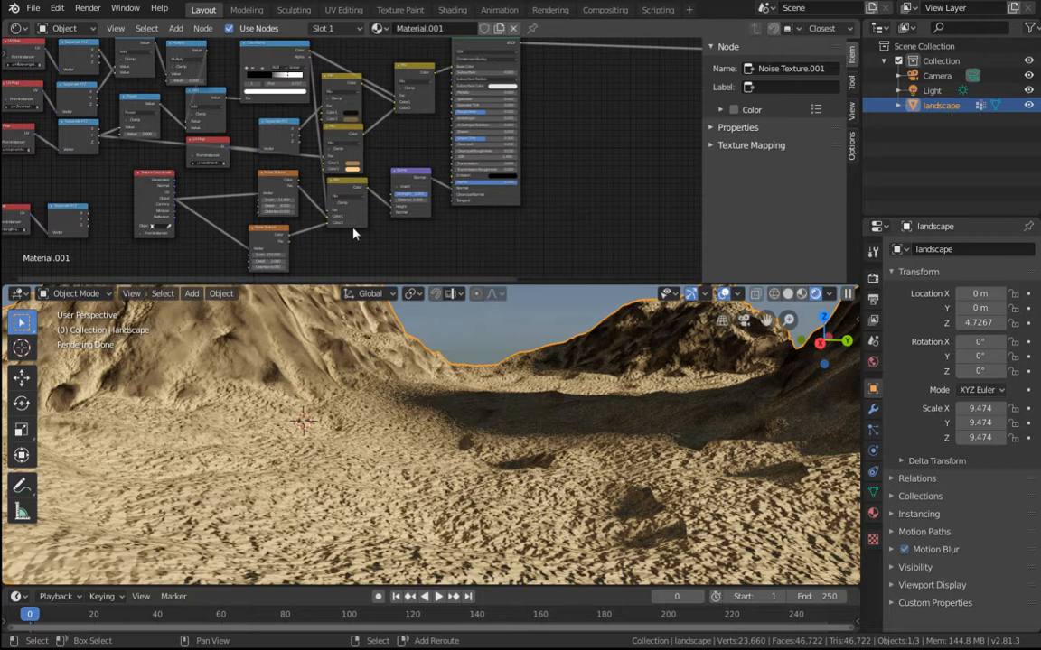
key(shift+a)
mouse_move(319, 304)
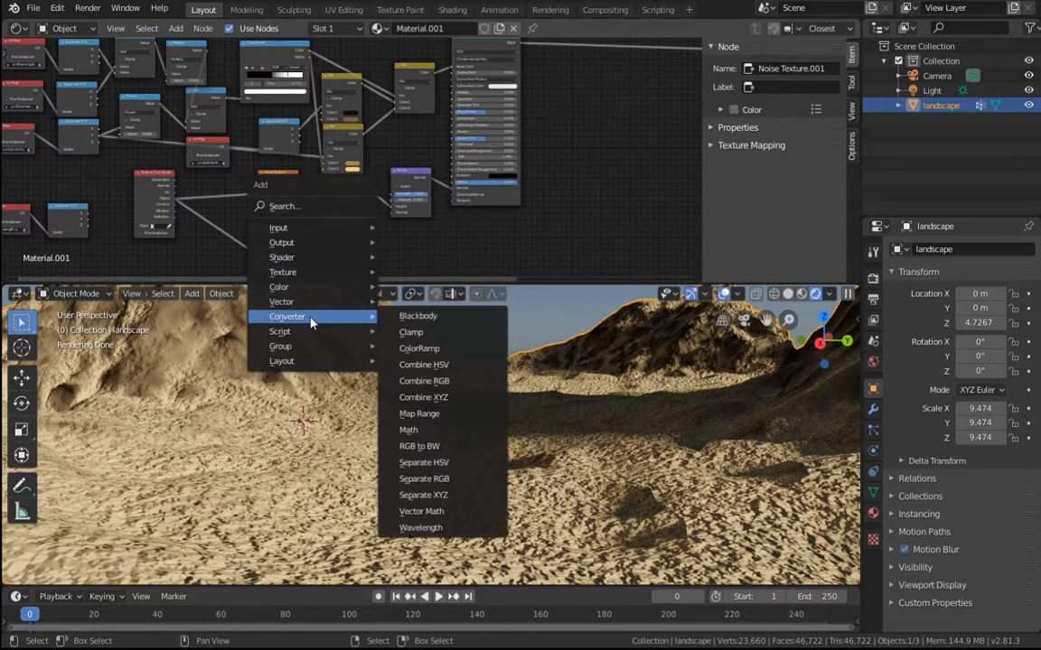
click(419, 347)
click(415, 243)
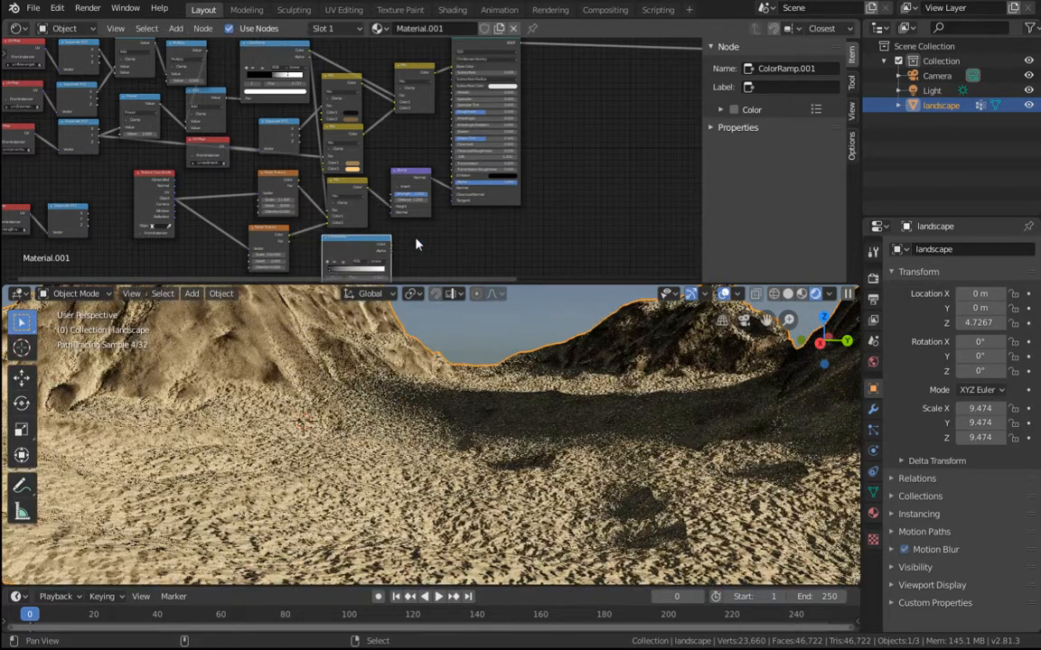
Step: Link the Value output of the Add node that feeds the original ColorRamp to the new ColorRamp's Fac
middle_drag(416, 244, 474, 242)
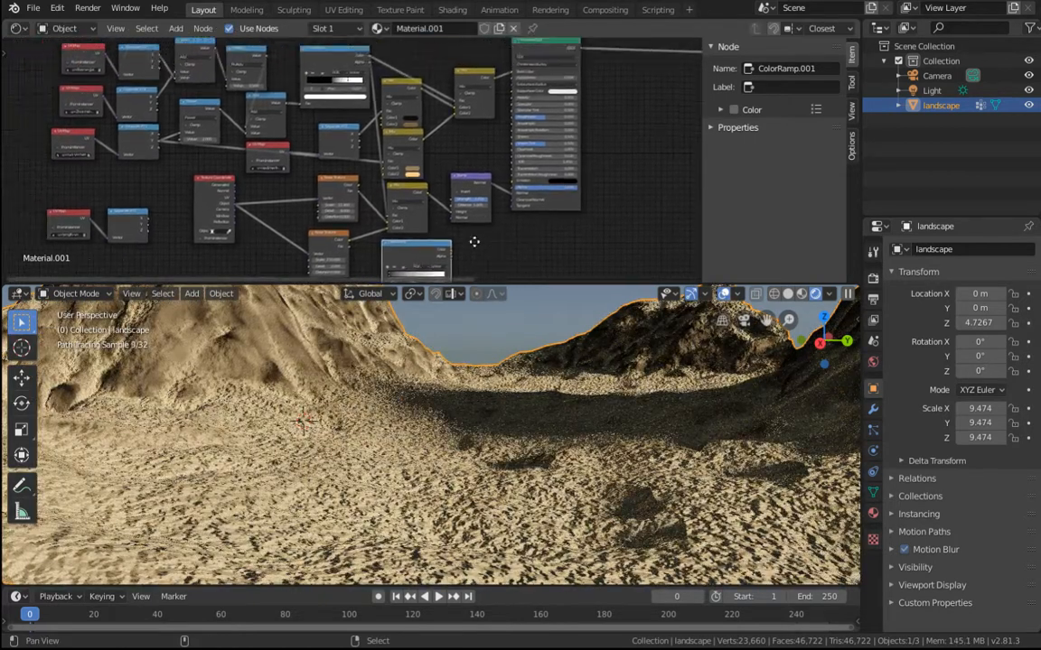
click(312, 60)
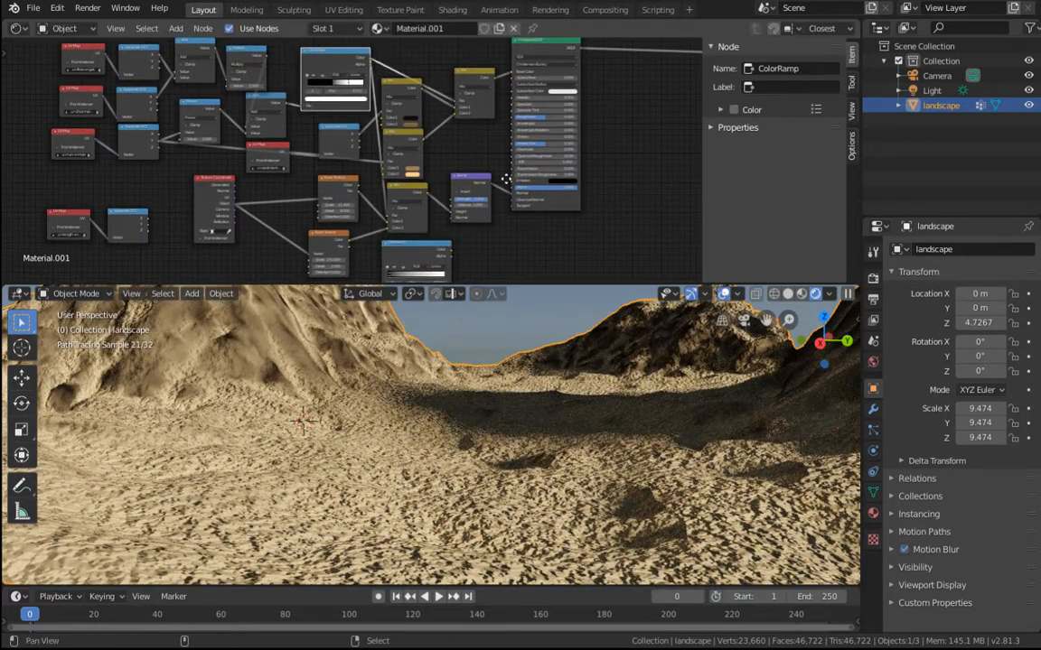
middle_drag(506, 179, 517, 154)
drag(298, 78, 426, 236)
Step: Match the new ColorRamp's stops to the original ramp, setting the black stop's position to 0.44 and the white stop's to 0.72
click(346, 56)
middle_drag(355, 94, 409, 185)
scroll(375, 208, up, 14)
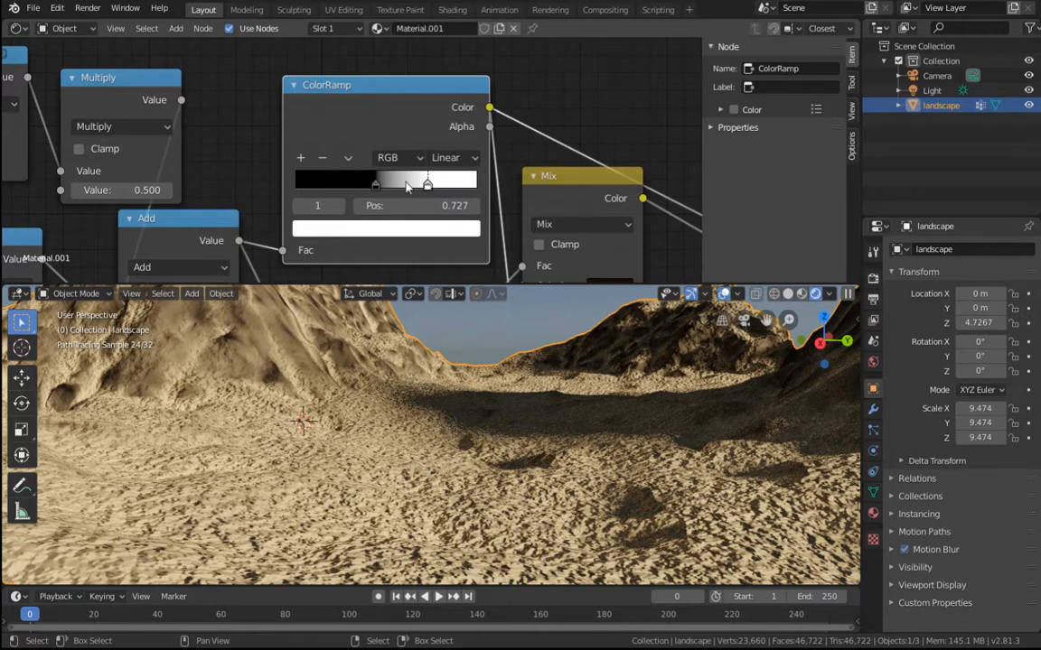
click(375, 185)
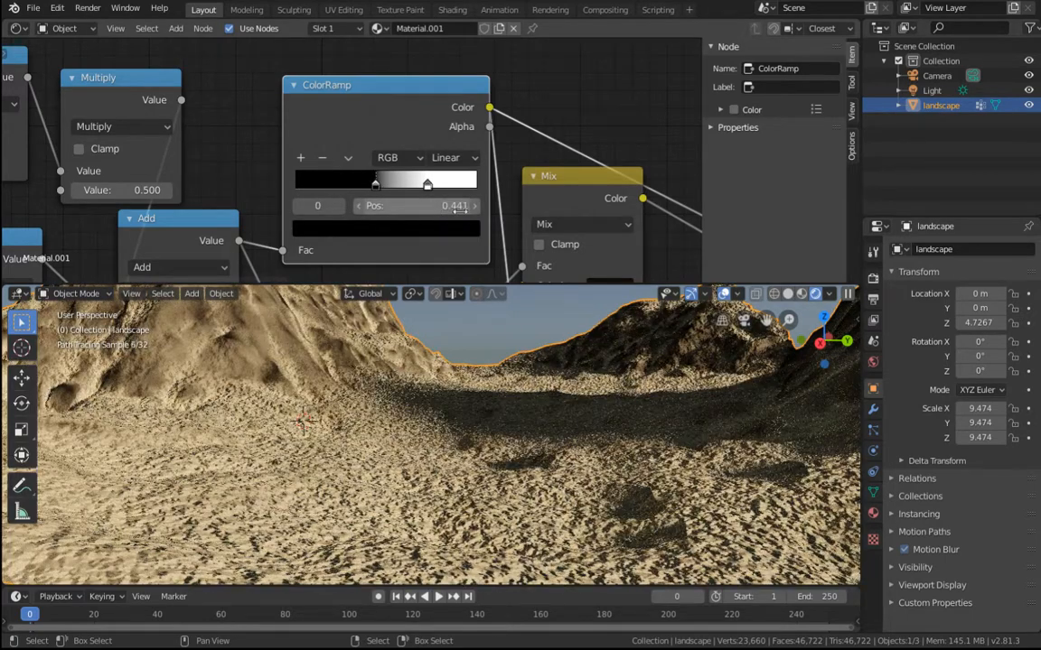
click(427, 185)
middle_drag(448, 126, 316, 123)
click(522, 196)
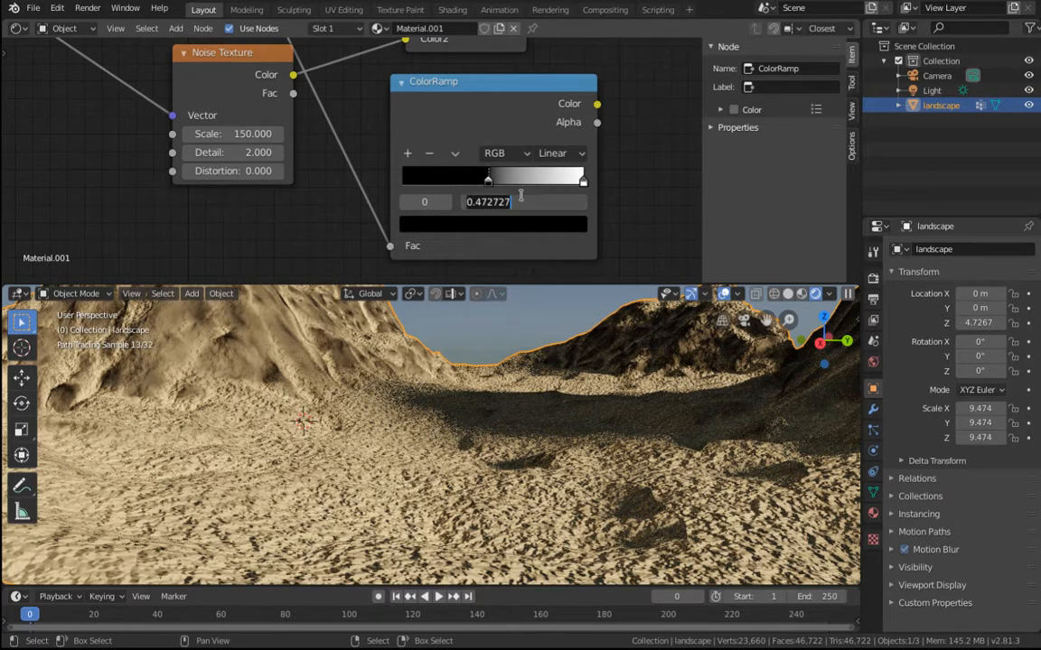
text(0.44)
key(Return)
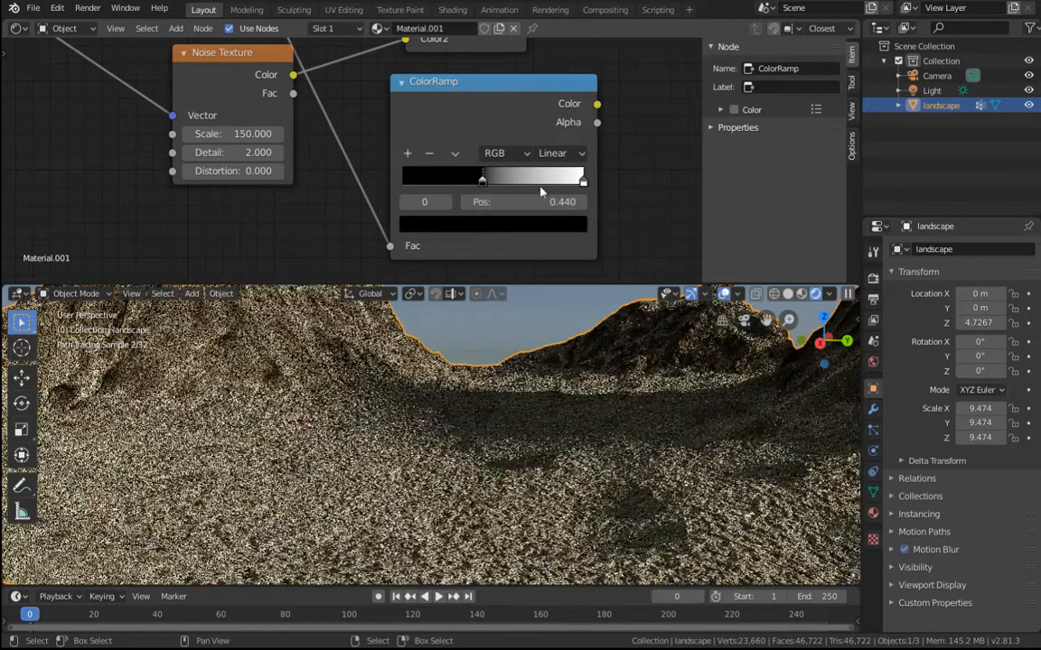
click(581, 181)
click(572, 203)
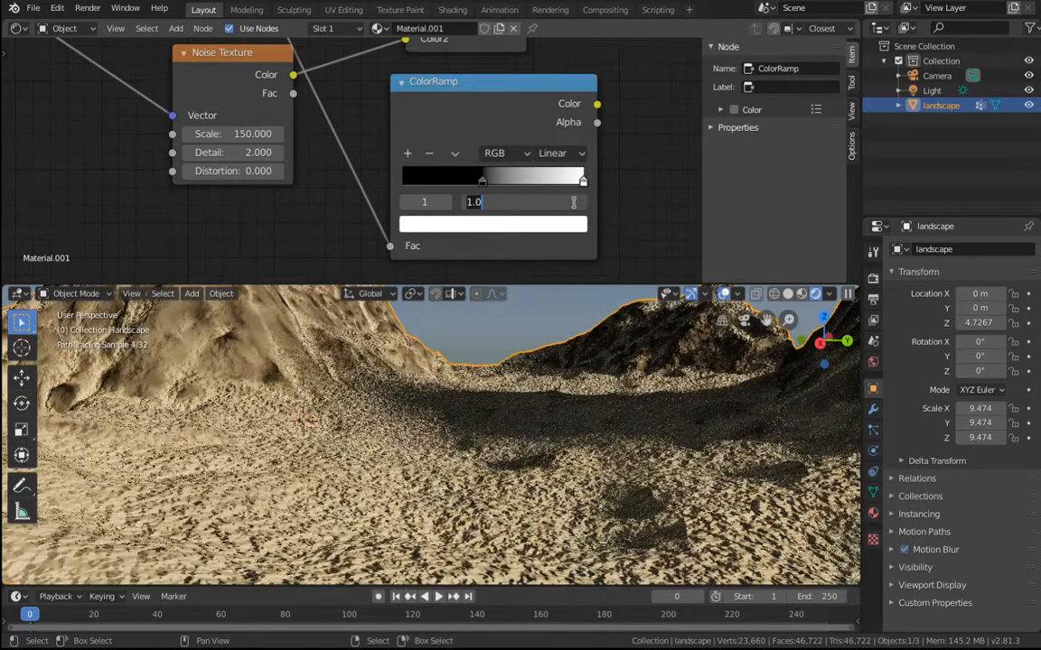
text(0.72)
key(Return)
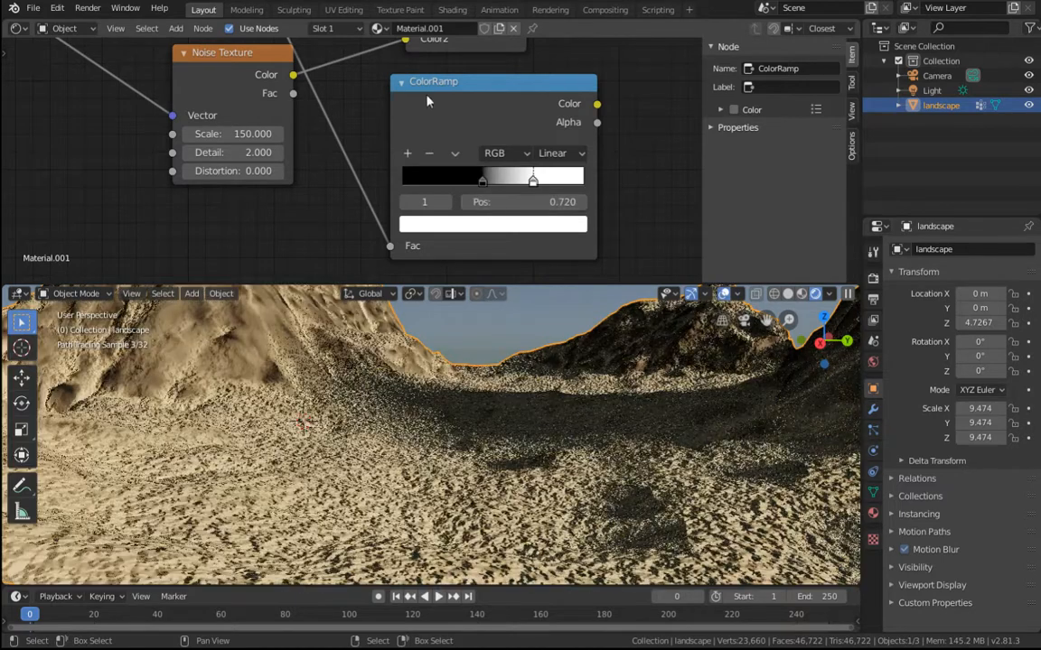
Step: Invert the new ColorRamp's colours, making the 0.44 stop white and the 0.72 stop near-black with a value of about 0.075
click(482, 181)
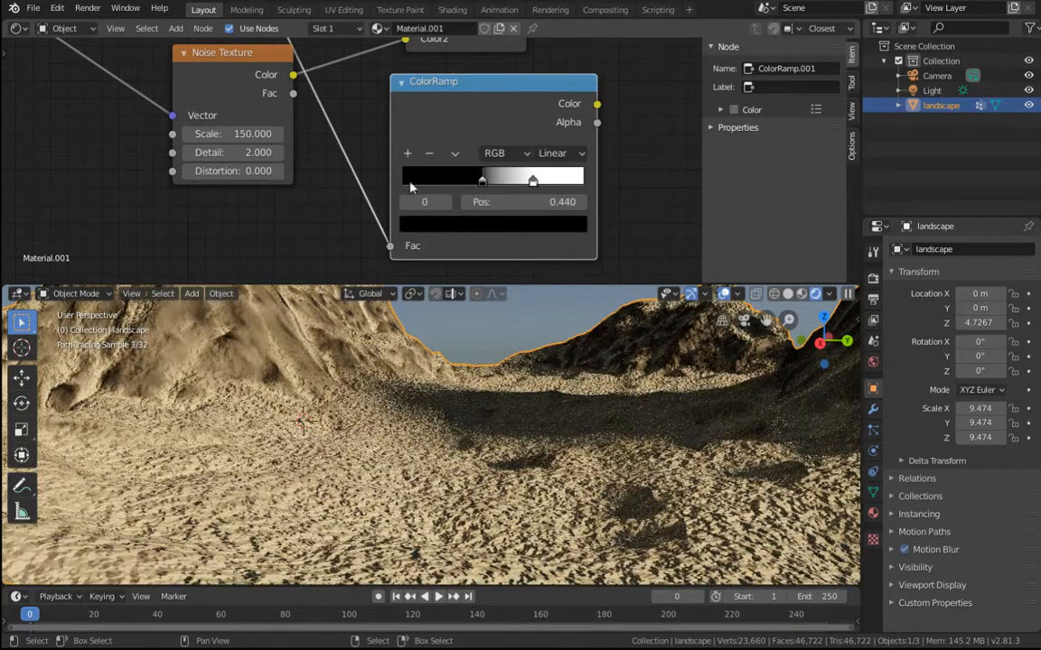
click(484, 226)
drag(549, 271, 547, 264)
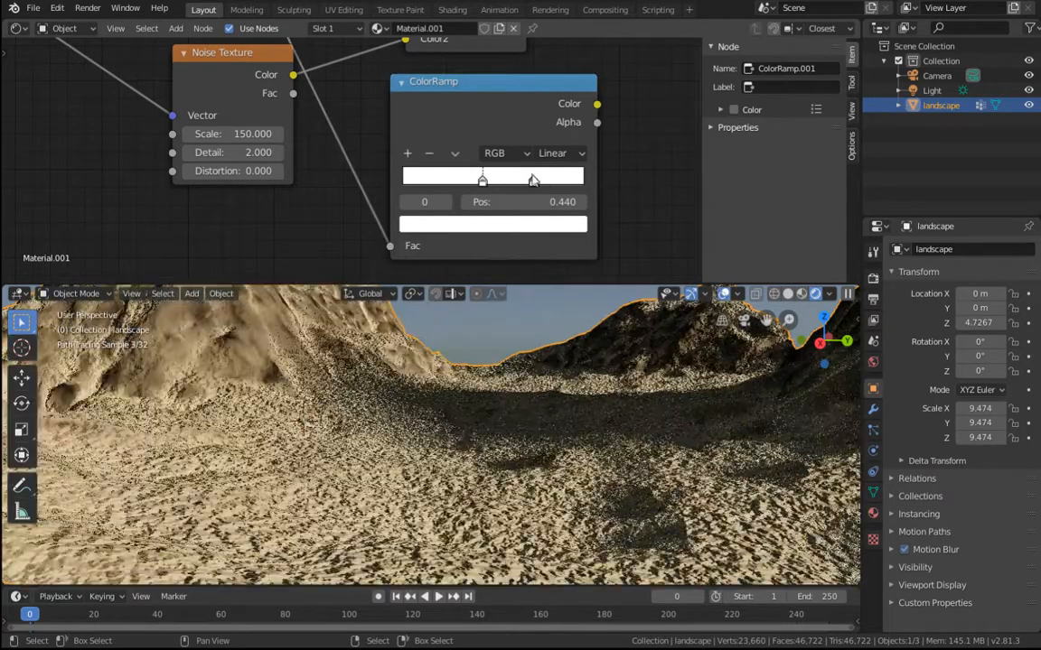
click(533, 181)
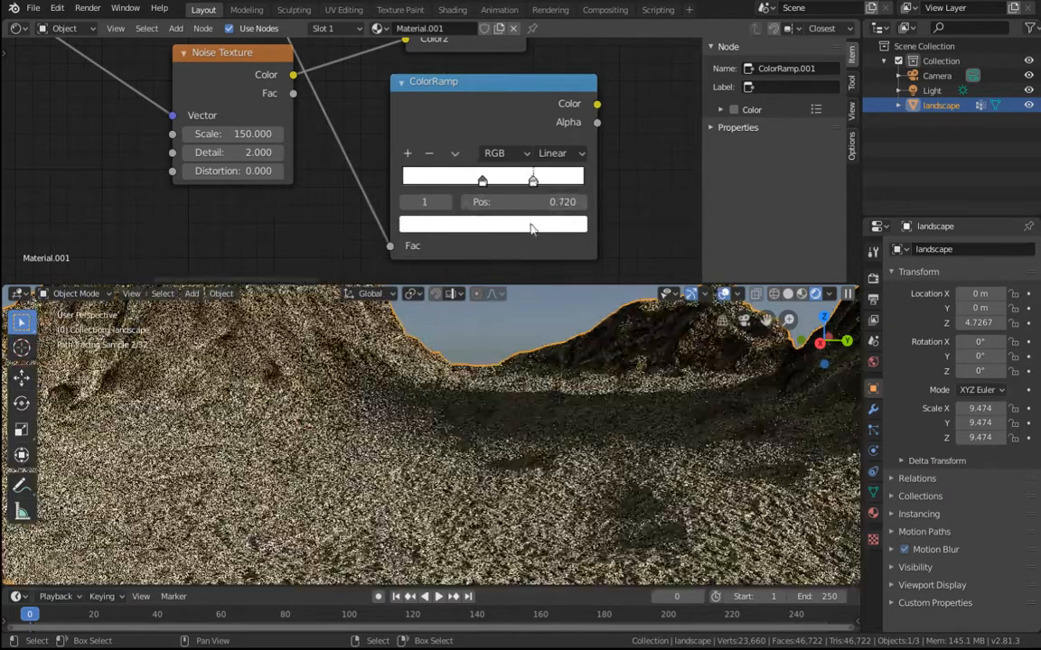
click(532, 225)
click(548, 359)
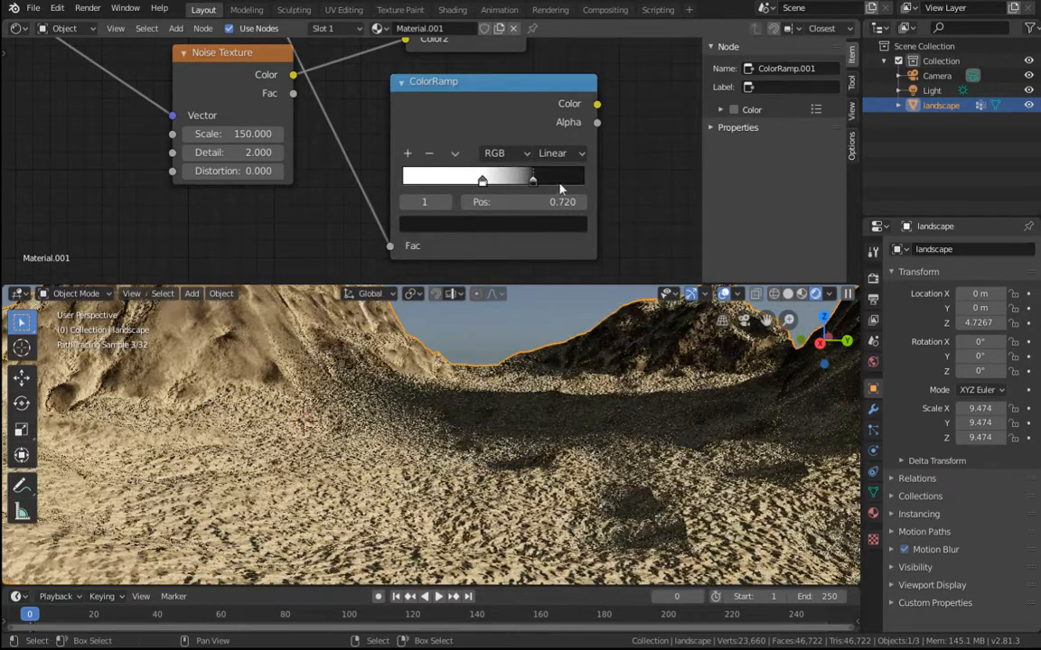
click(519, 224)
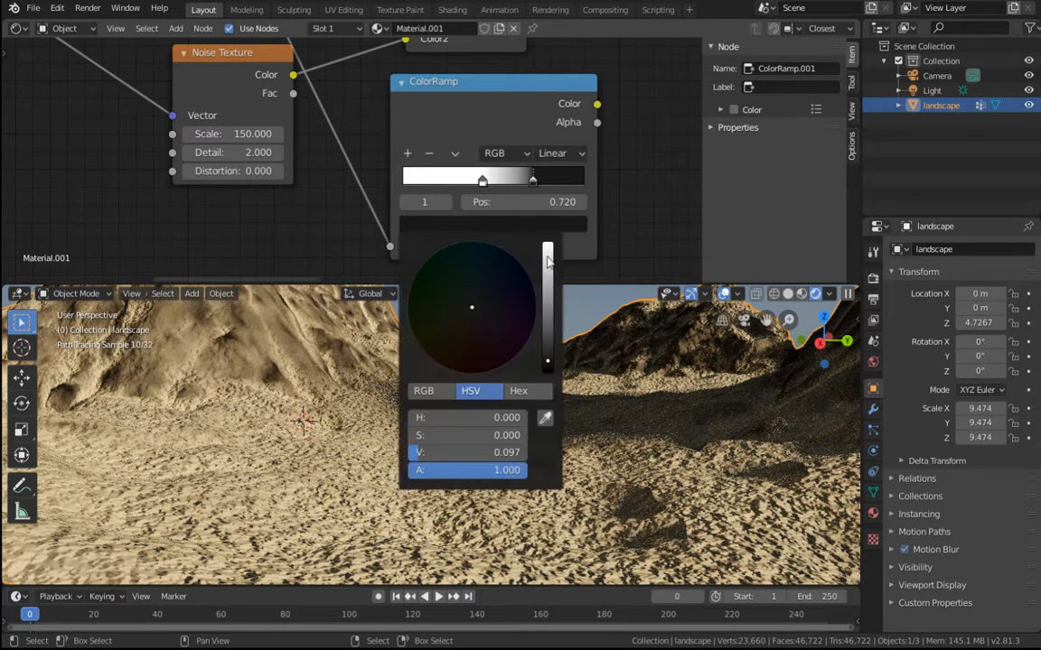
click(549, 367)
click(484, 180)
click(499, 223)
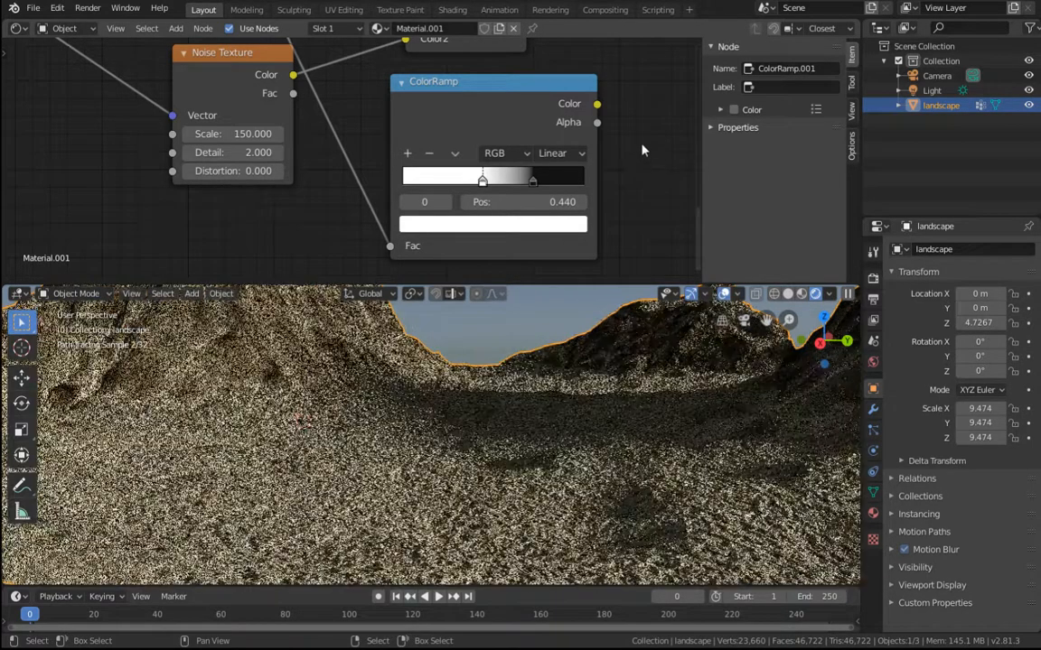
Step: Drive the Bump node's Strength with the new ColorRamp's Color output through a Multiply Math node with a value of 5
scroll(576, 128, down, 3)
drag(467, 185, 428, 167)
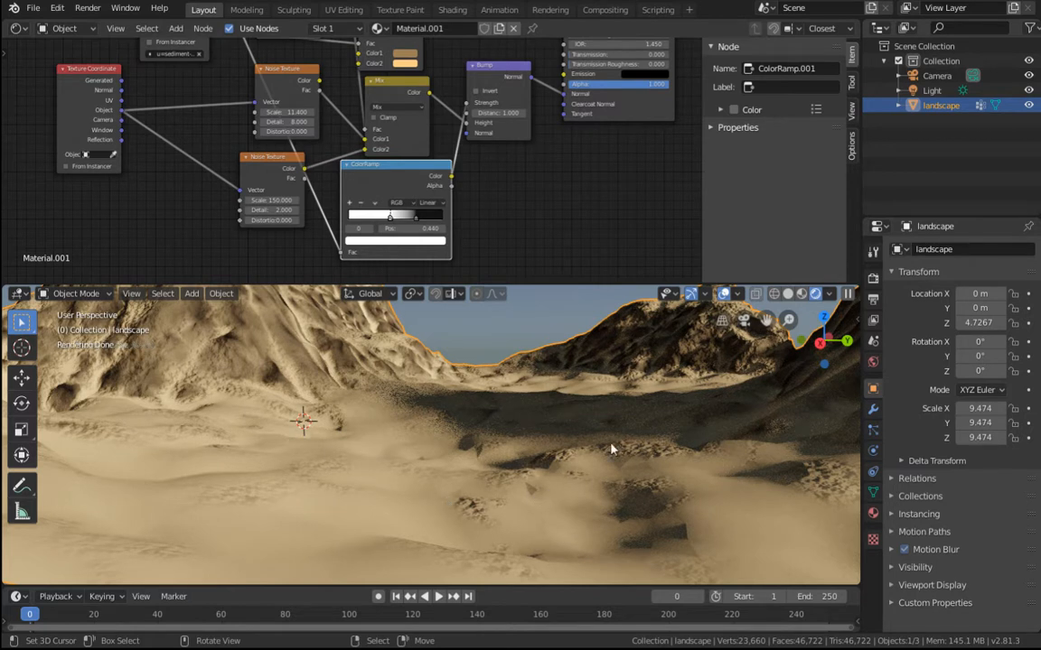
key(shift+a)
mouse_move(477, 193)
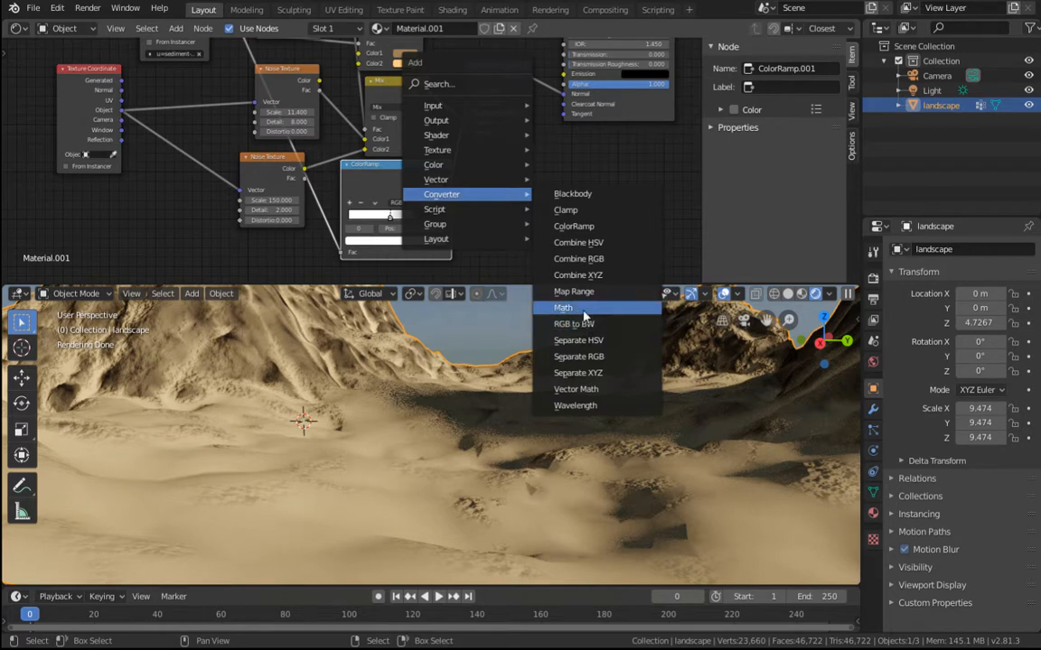
click(584, 308)
click(489, 172)
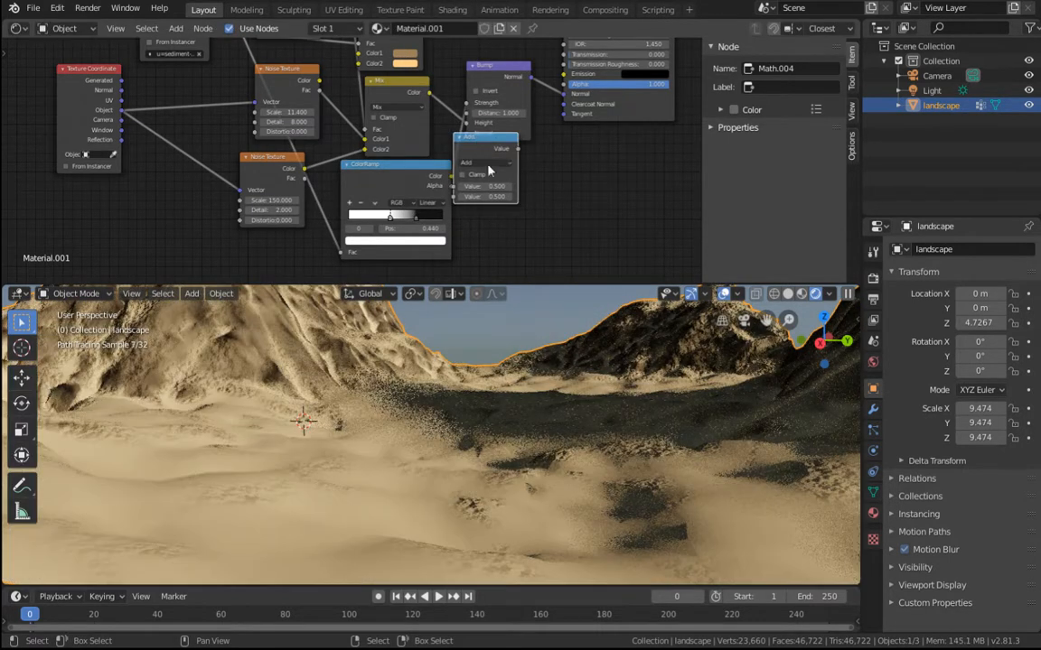
click(488, 163)
click(478, 179)
drag(520, 153, 531, 46)
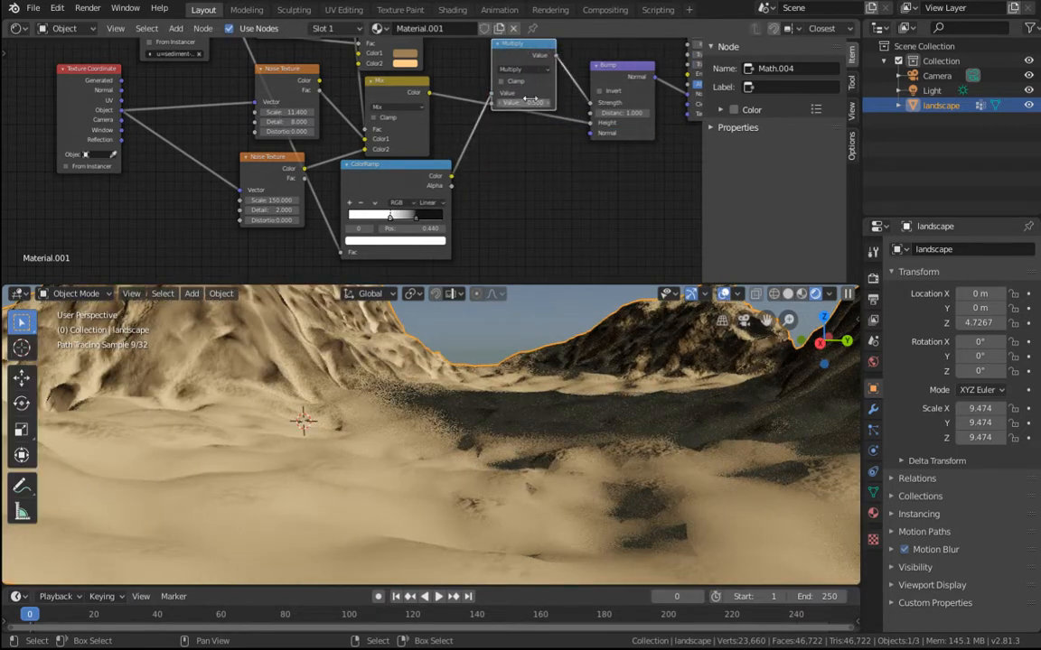
key(Return)
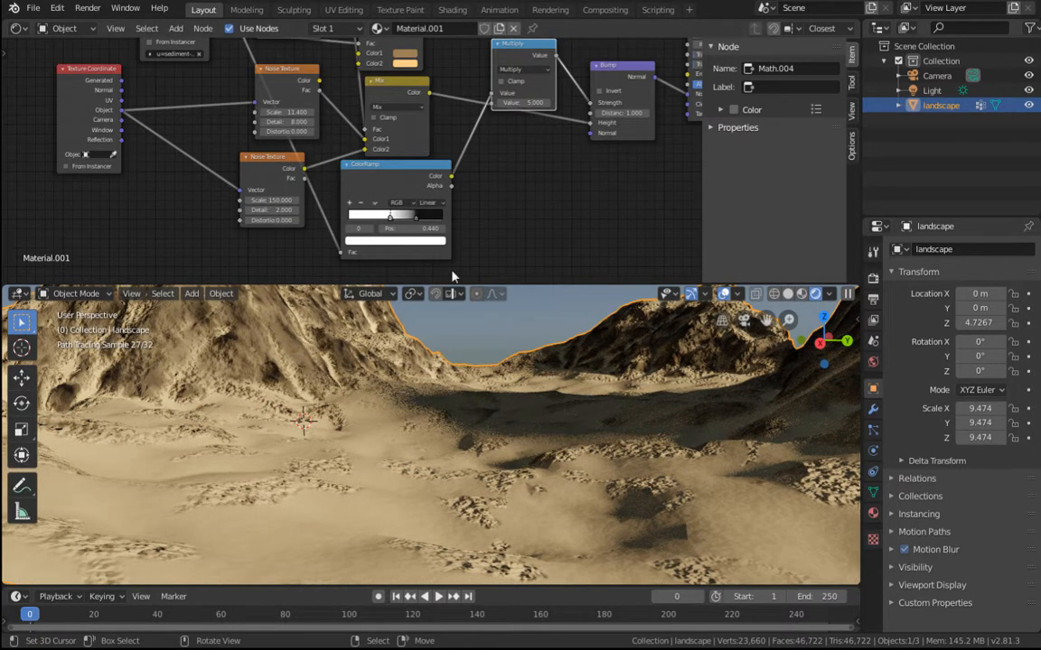
Step: Brighten the new ColorRamp's 0.72 stop slightly to a lighter dark grey so the sand keeps some bump
click(415, 216)
click(417, 240)
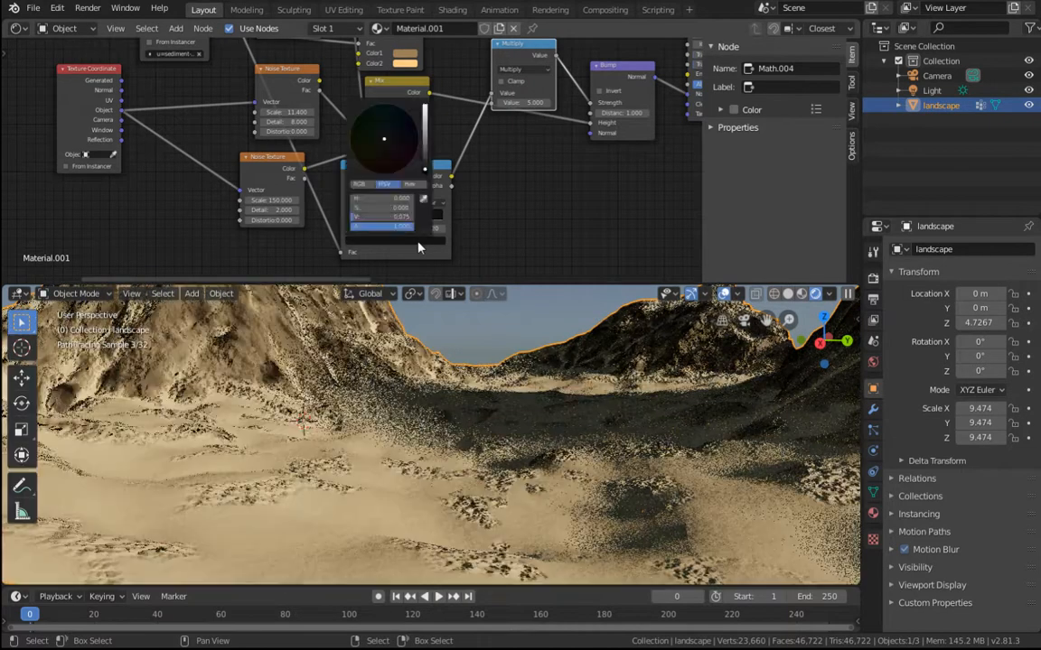
drag(424, 169, 425, 163)
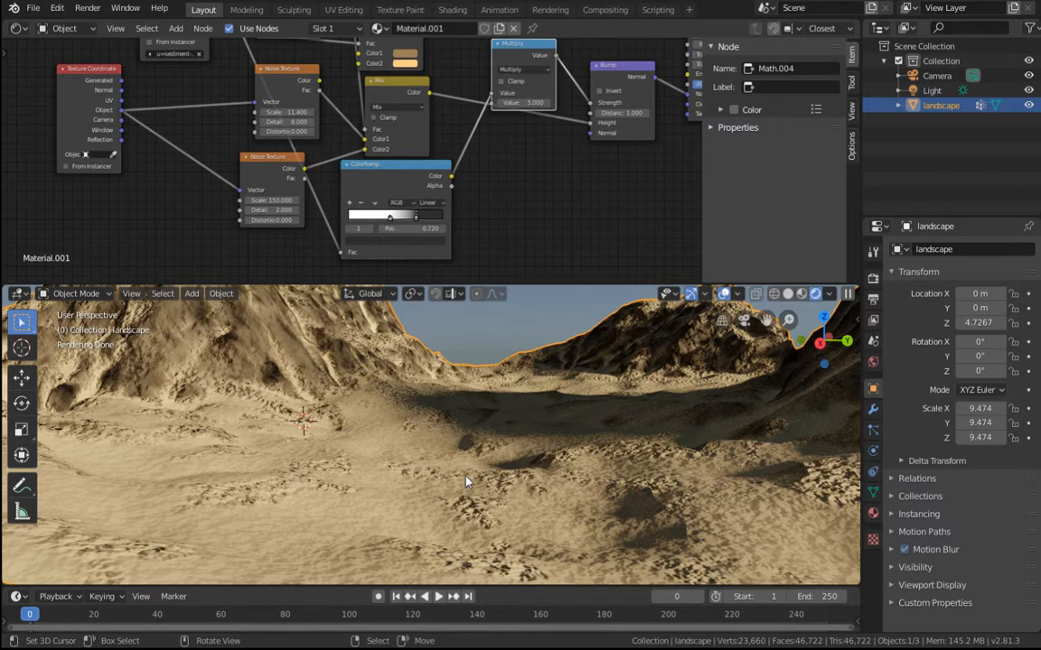
Step: Lower the bump-strength ColorRamp's stops, moving the dark stop to 0.606 and the white stop slightly below 0.44
scroll(466, 481, down, 2)
mouse_move(513, 440)
alt+shift+mouse_down()
mouse_move(524, 460)
mouse_move(560, 463)
mouse_move(552, 427)
alt+shift+mouse_up()
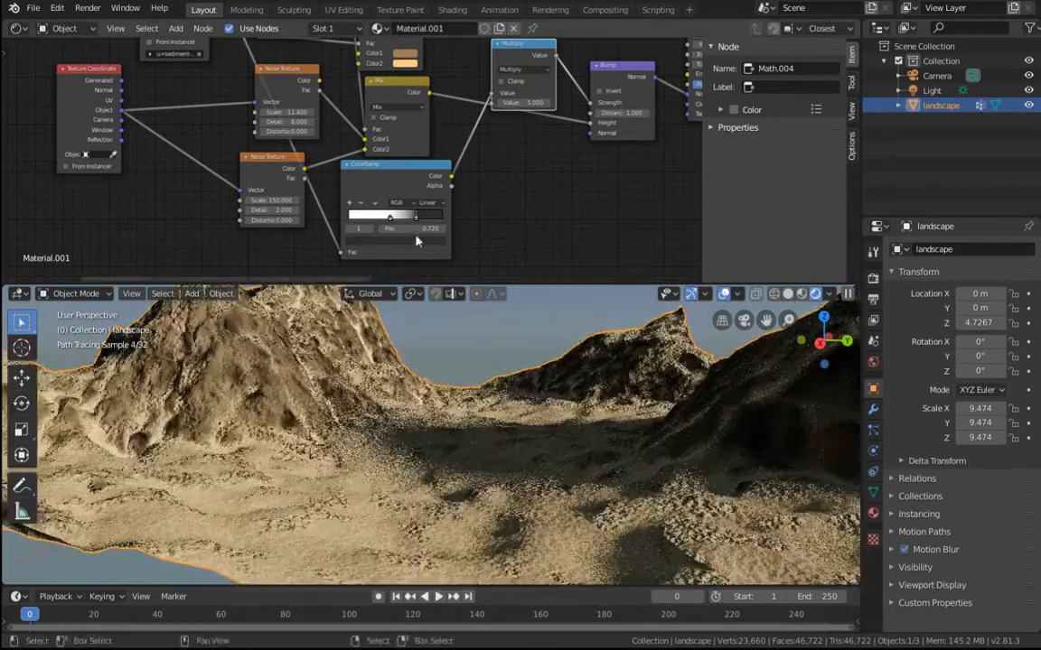
drag(415, 219, 406, 221)
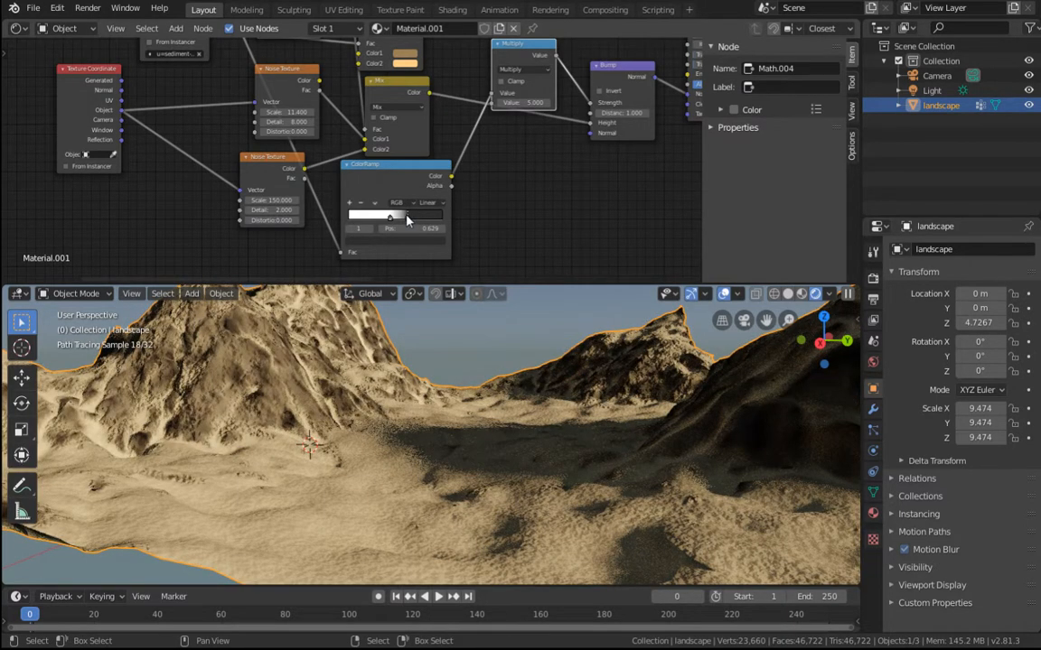
drag(389, 217, 405, 218)
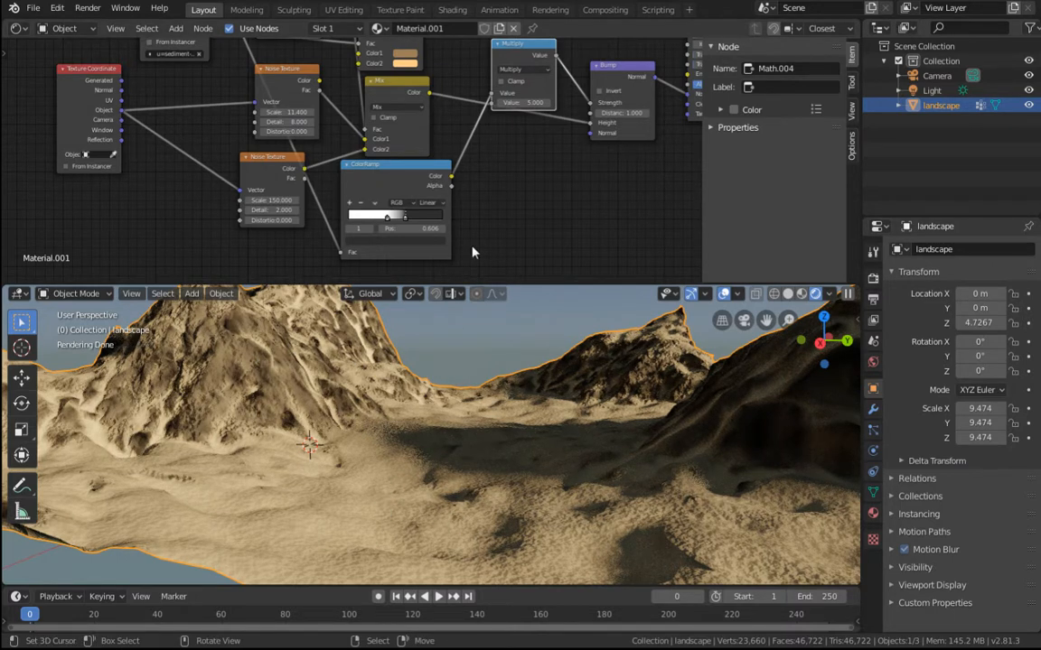
Step: Examine the sand's bump detail in the landscape from close up and from farther away
scroll(492, 194, down, 4)
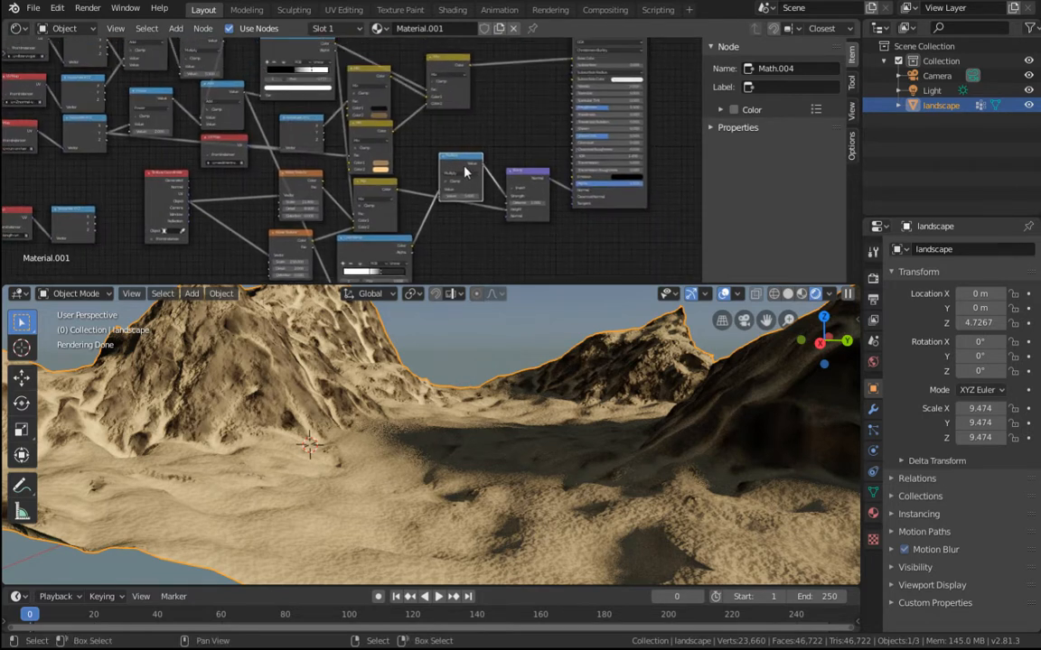
middle_drag(455, 179, 593, 92)
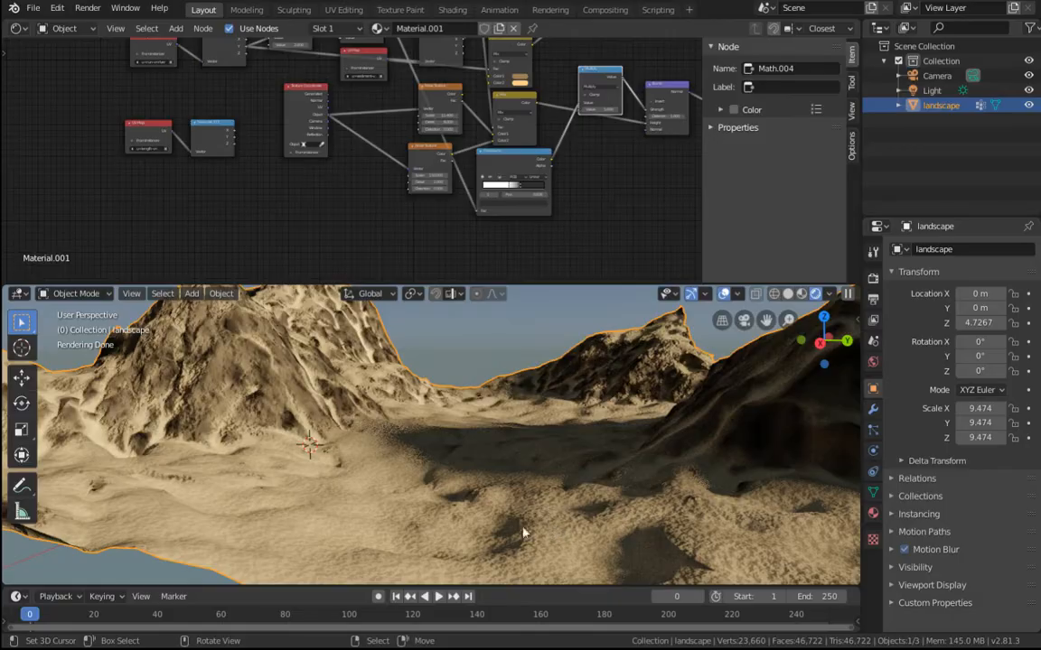
scroll(344, 499, up, 4)
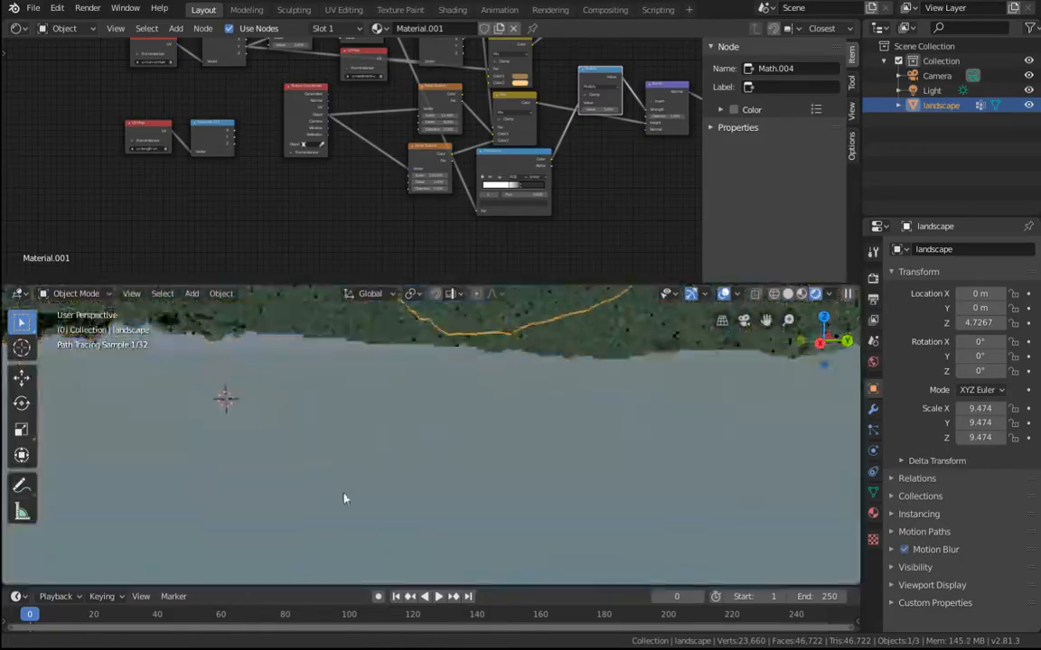
scroll(344, 499, down, 2)
shift+middle_drag(344, 499, 444, 512)
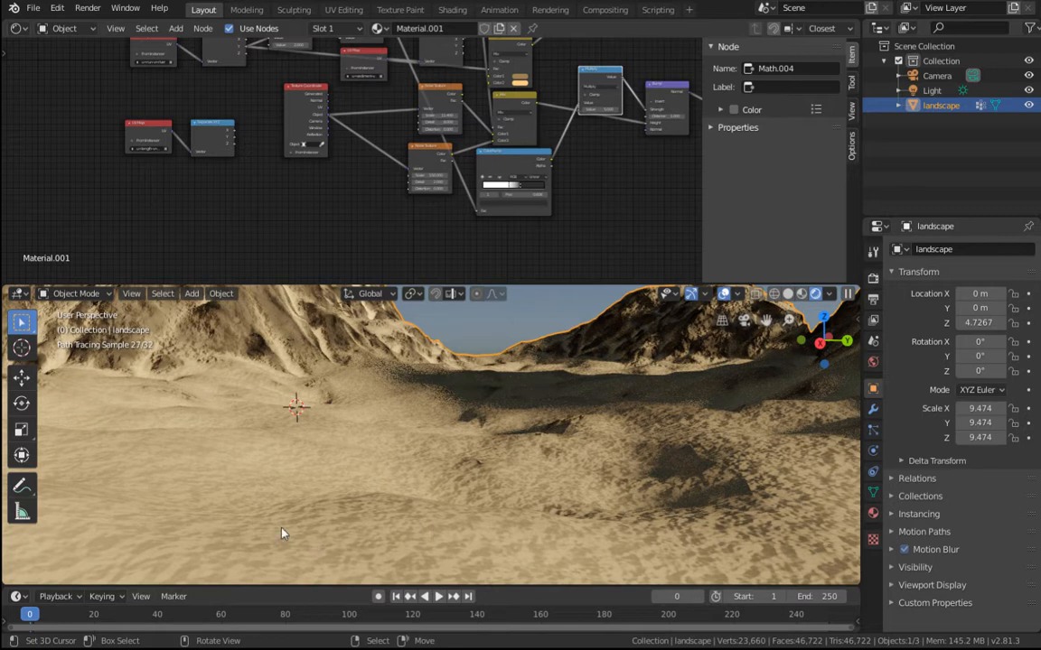
scroll(402, 524, down, 3)
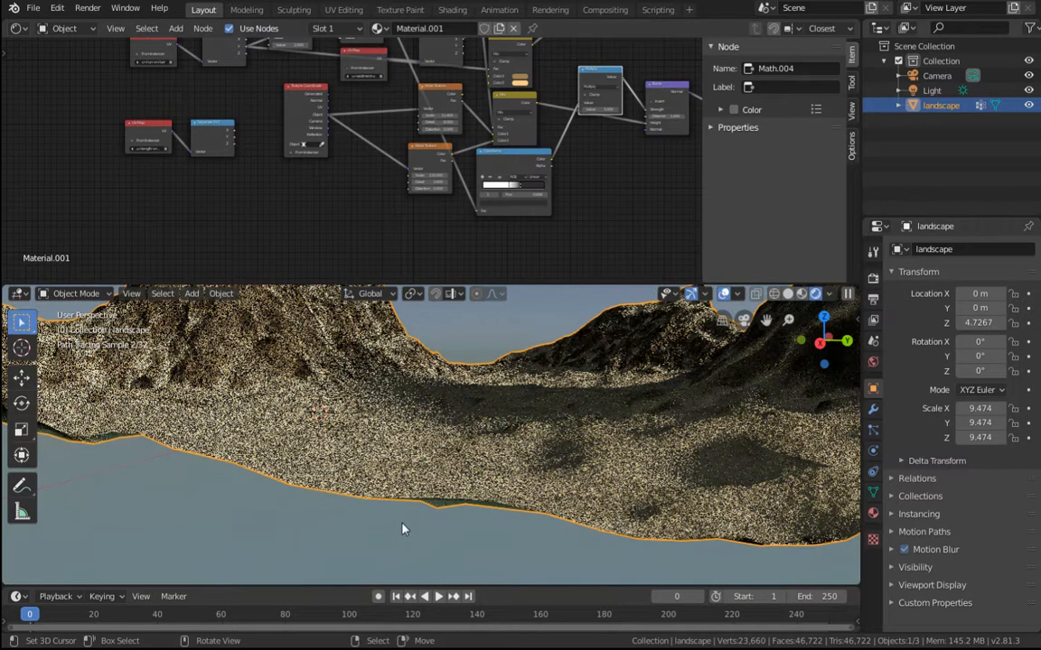
scroll(402, 524, up, 3)
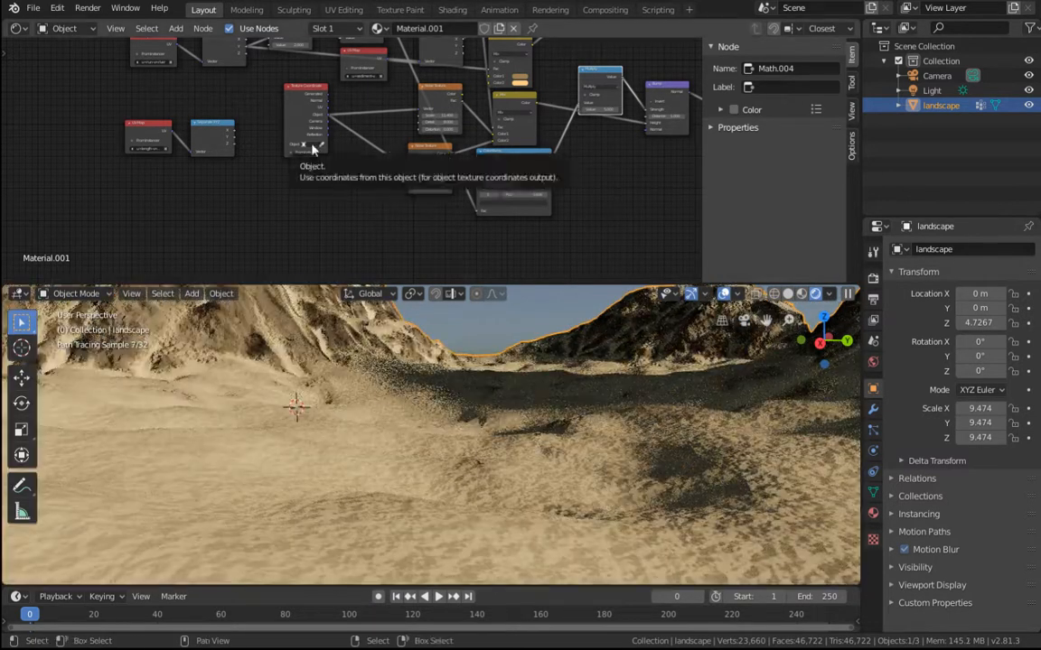
Step: Add a Wave Texture node below the Texture Coordinate node
middle_drag(346, 201, 281, 198)
scroll(264, 203, up, 3)
key(shift+a)
mouse_move(188, 234)
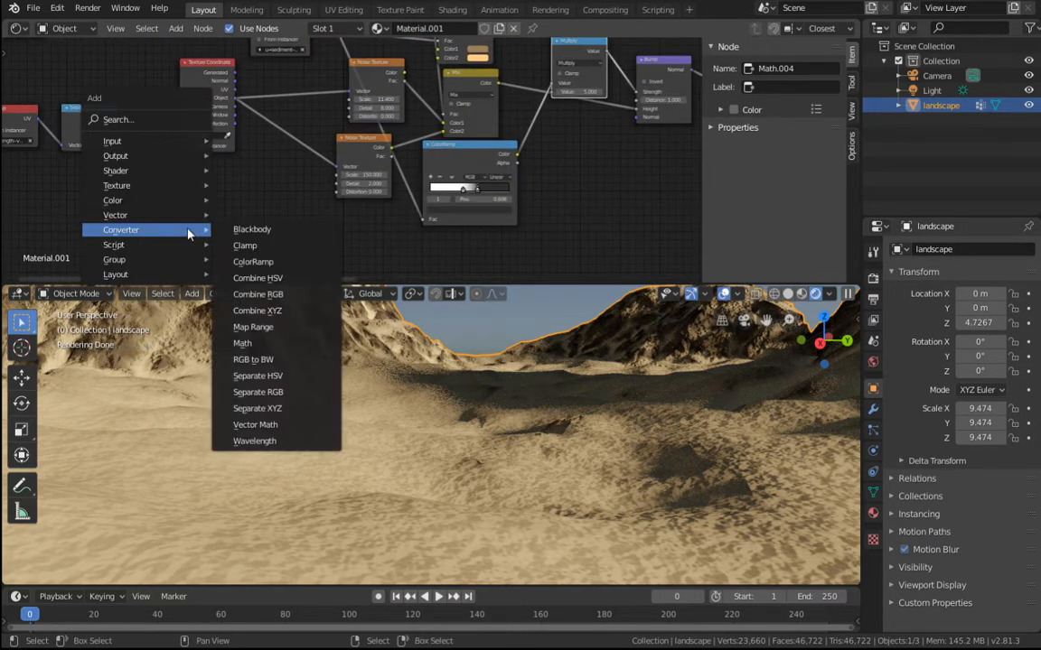
mouse_move(181, 185)
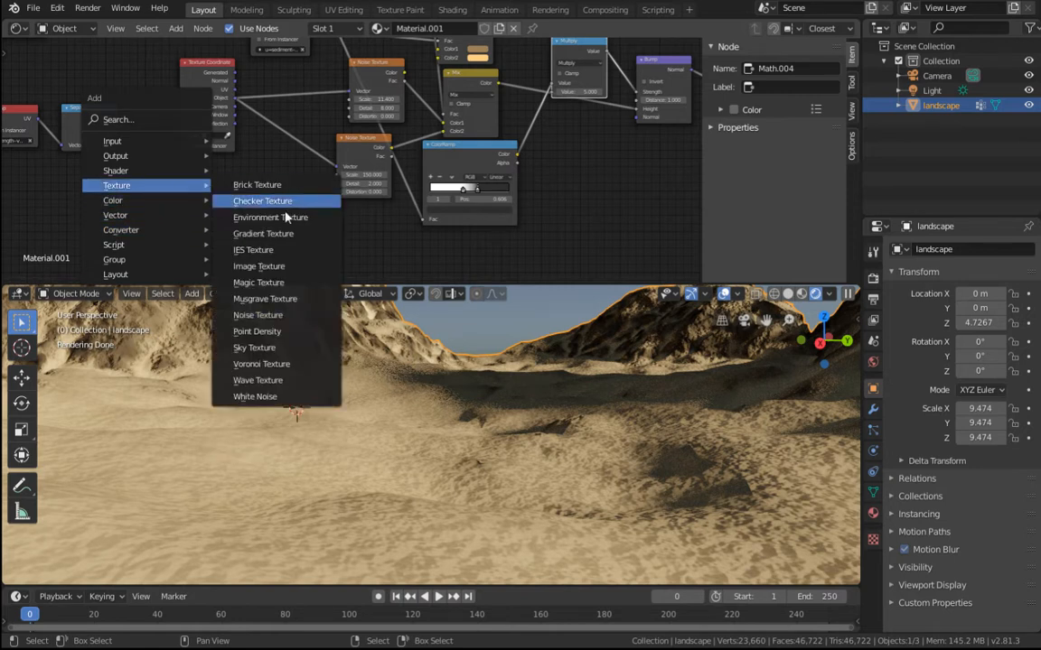
click(297, 380)
click(221, 199)
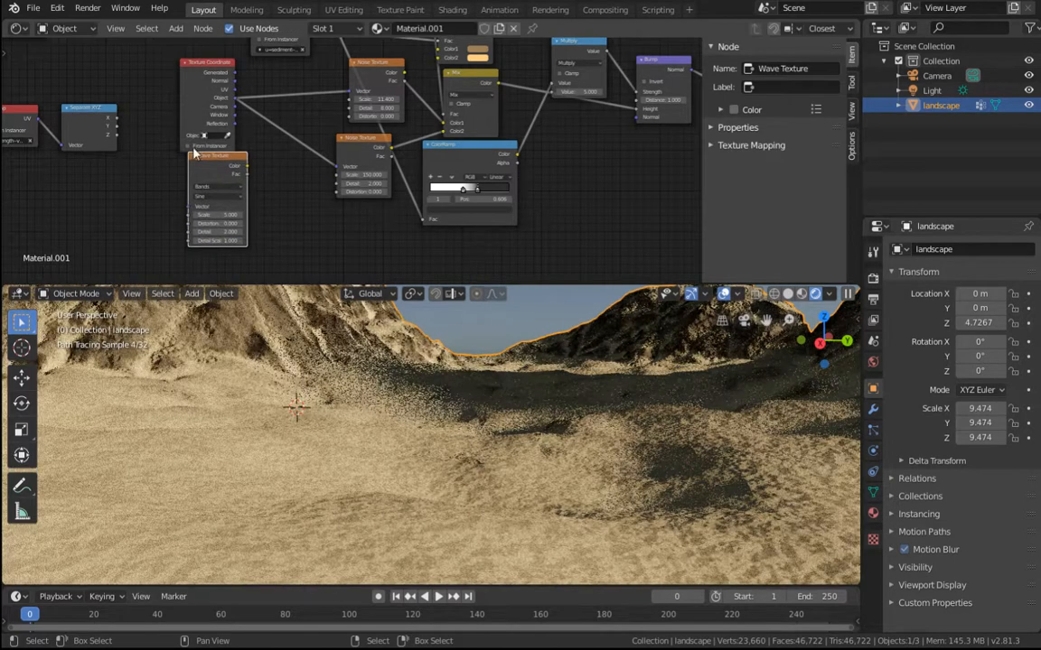
Step: Feed the Wave Texture from the Object coordinates and connect its Fac output to the Distortion of the Noise Texture with scale 150
drag(236, 98, 163, 90)
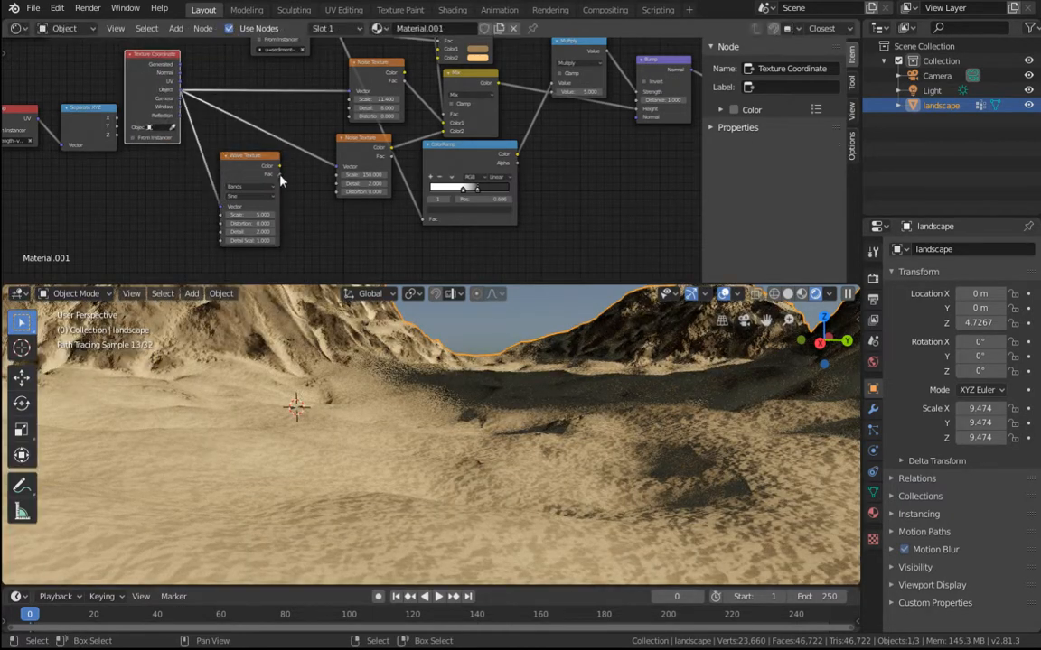
drag(279, 172, 338, 192)
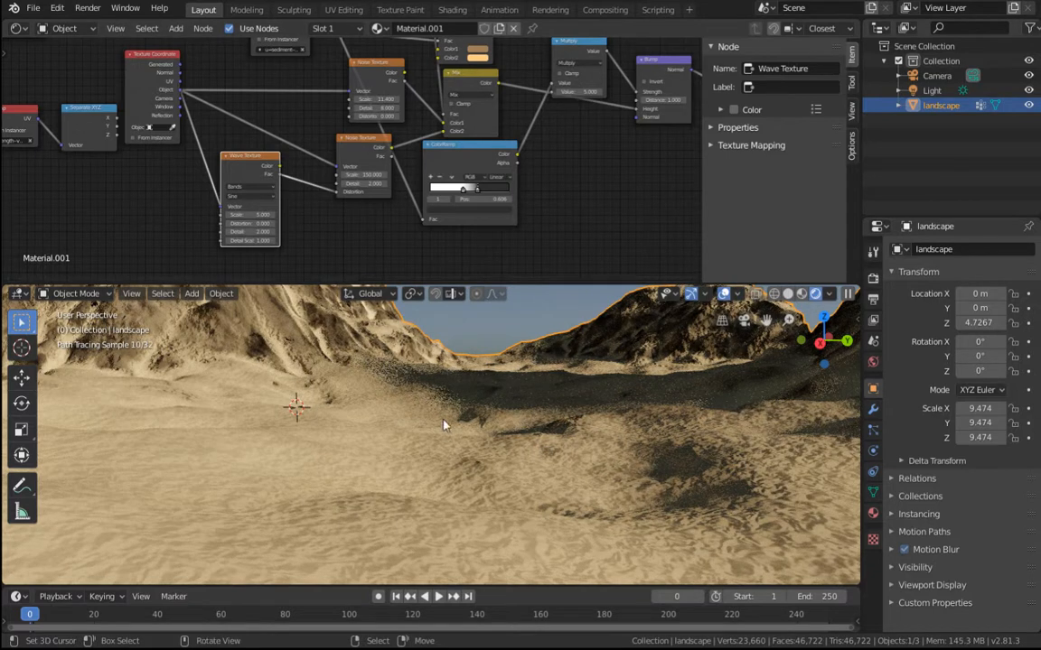
scroll(281, 188, up, 3)
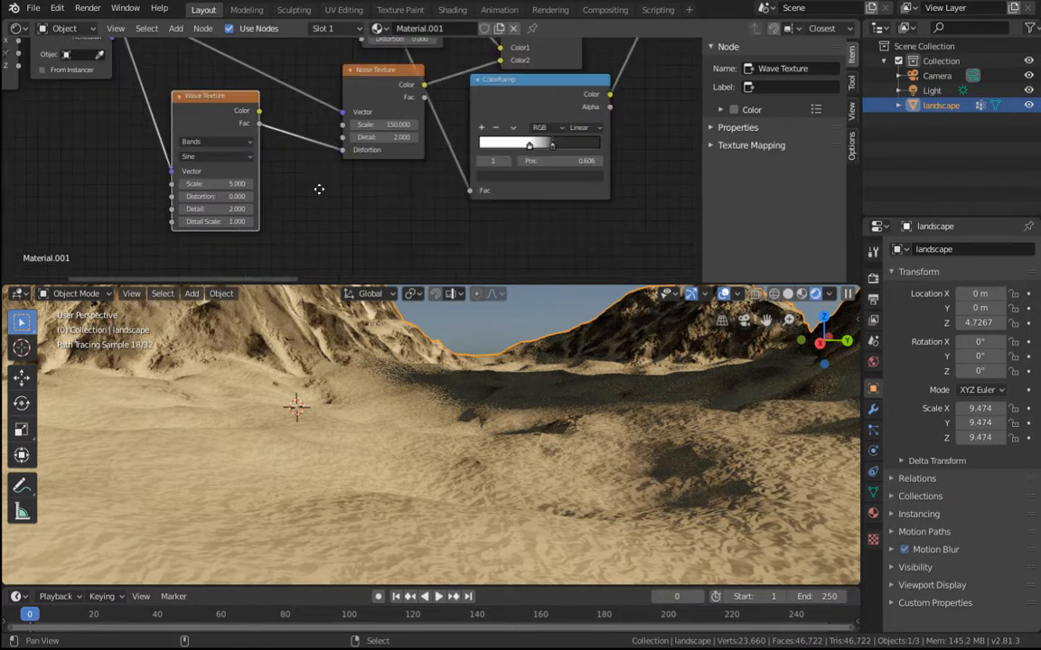
drag(226, 102, 260, 102)
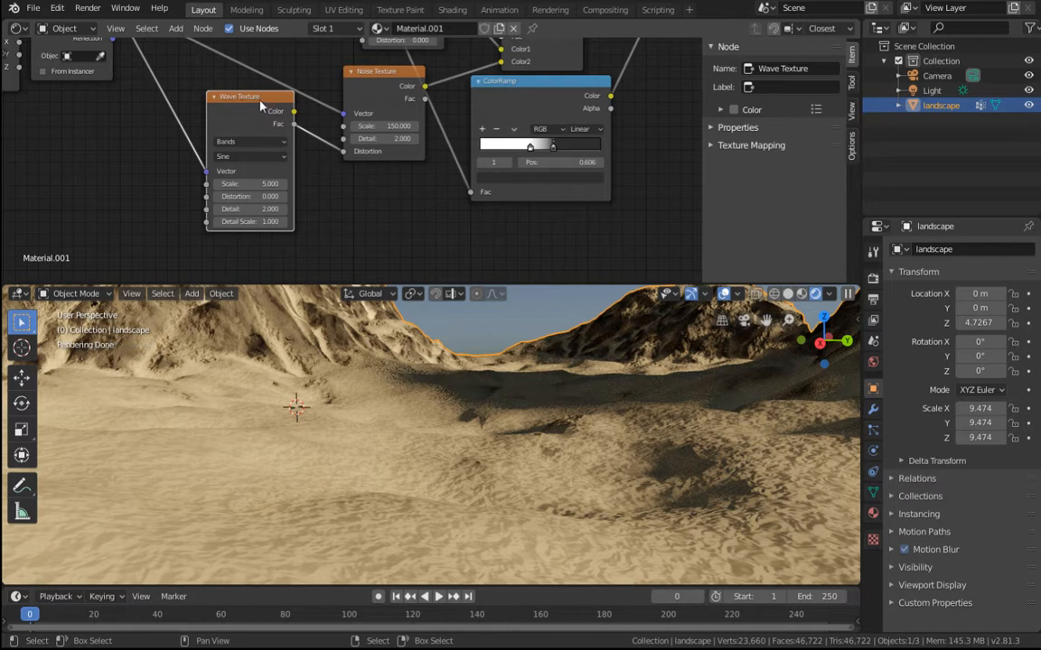
drag(370, 83, 362, 84)
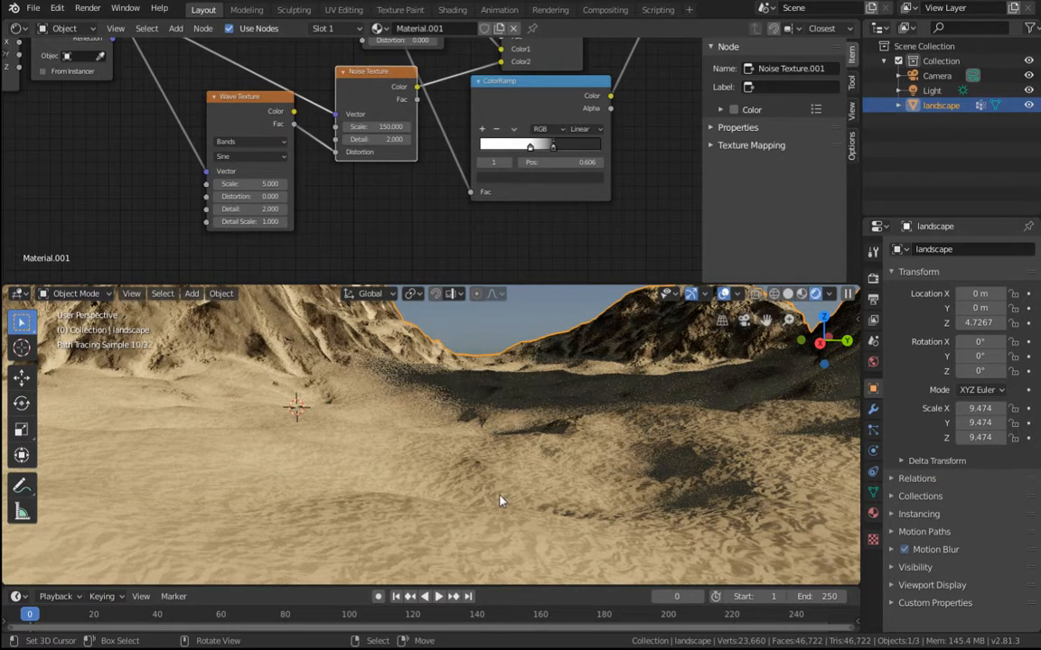
Step: Try a Scale of 50 on the Wave Texture and inspect the sand ripples up close
click(262, 183)
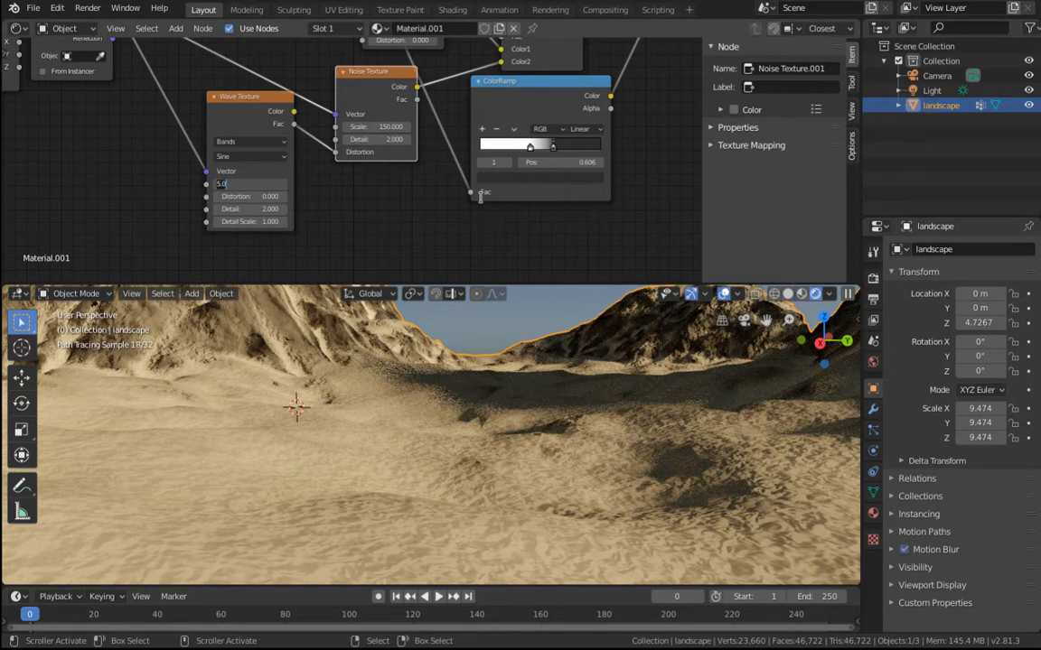
text(50)
key(Return)
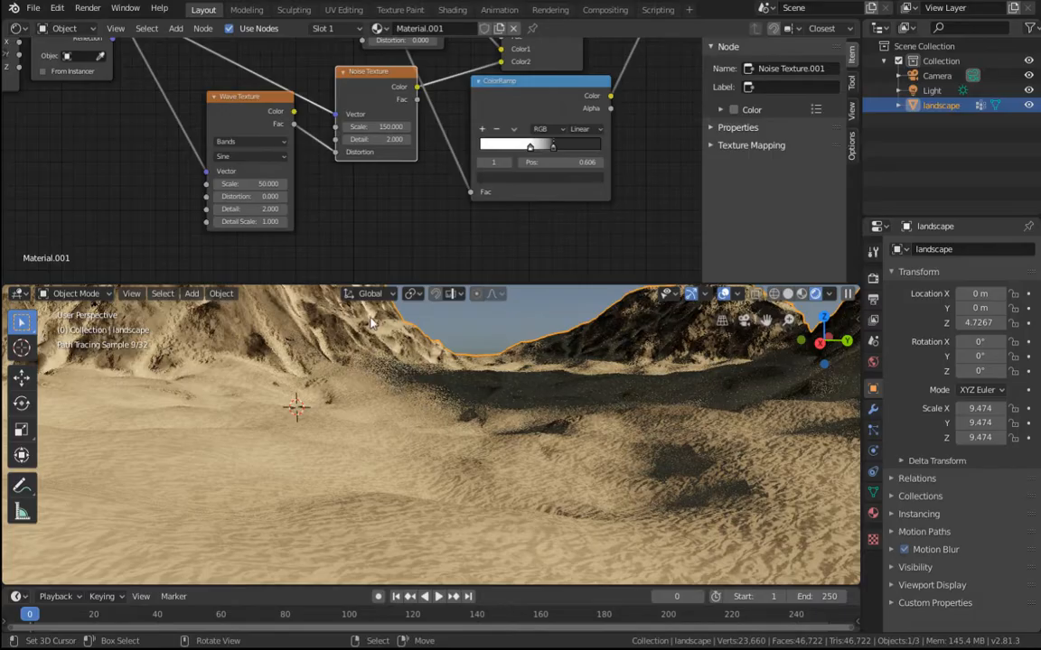
mouse_move(424, 477)
middle_down()
mouse_move(421, 370)
mouse_move(462, 371)
mouse_move(438, 452)
mouse_move(366, 506)
mouse_move(353, 531)
middle_up()
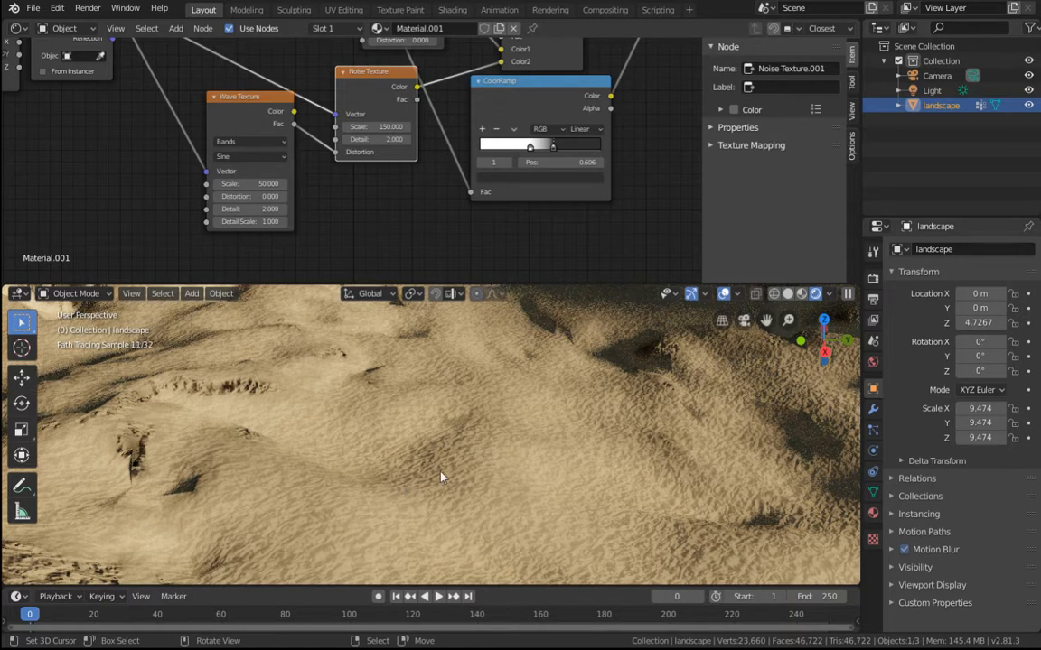
Step: Set the Wave Texture's Scale to 150 and check the finer sand ripples across the landscape
click(256, 184)
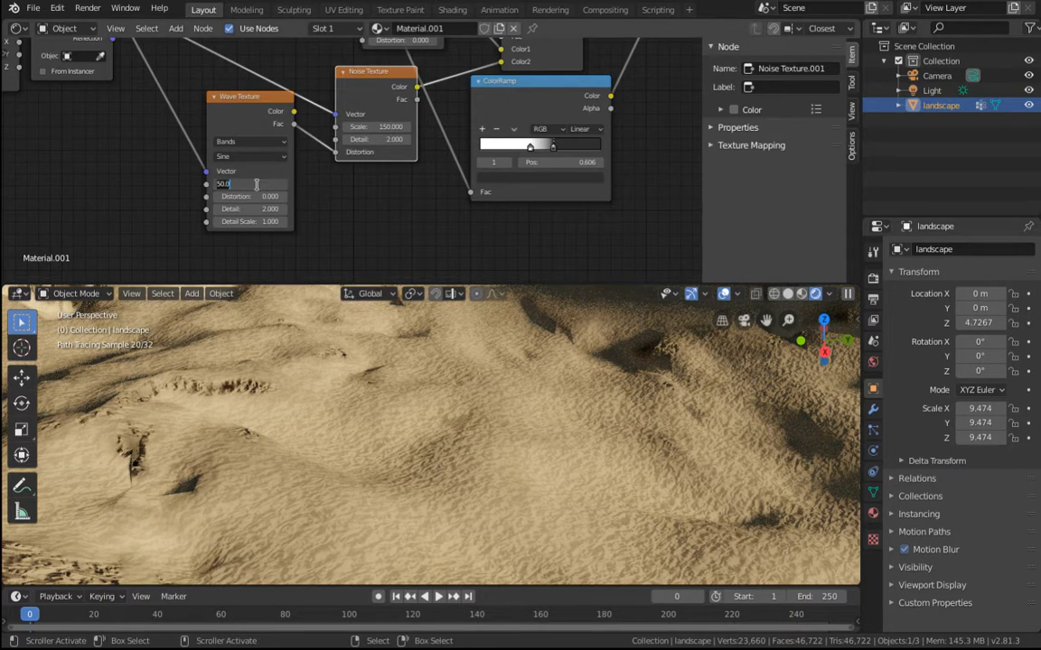
text(150)
key(Return)
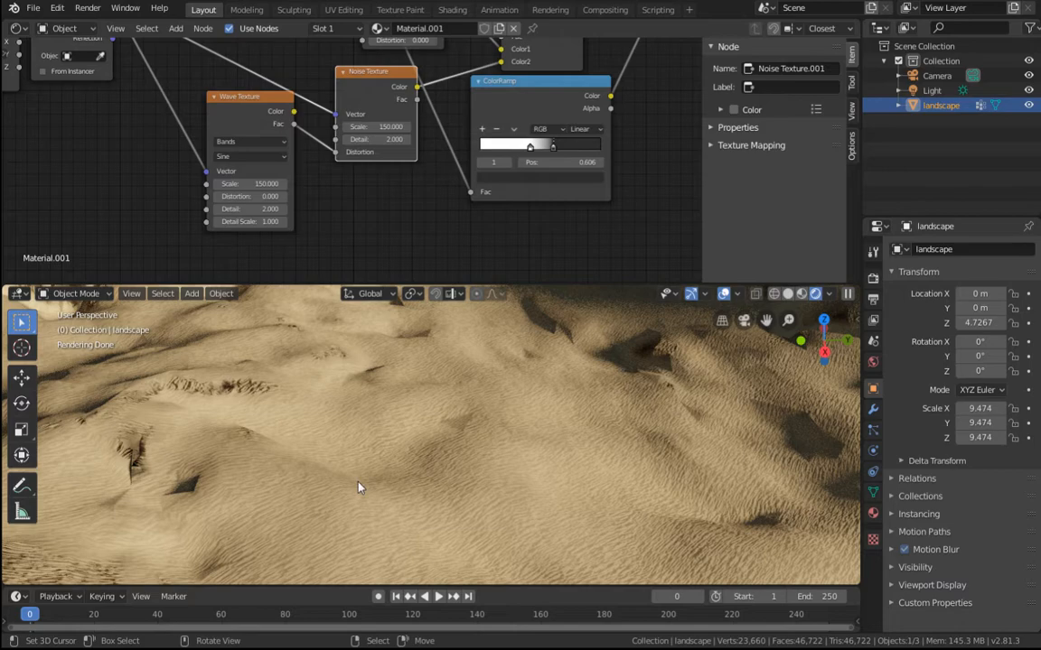
middle_drag(558, 477, 516, 499)
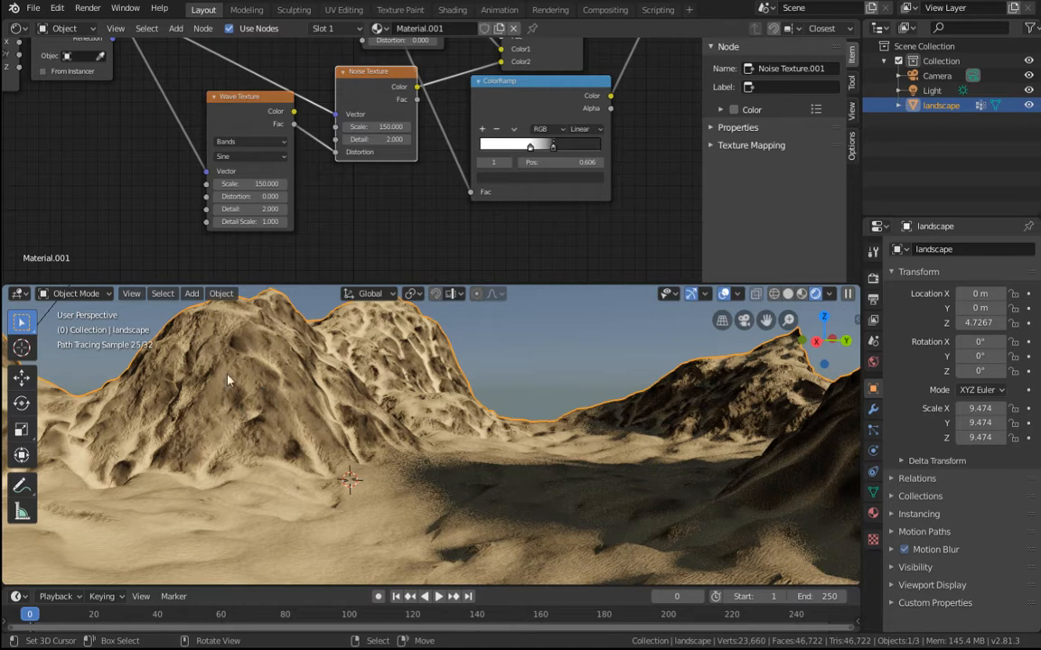
Step: Rearrange the Noise Texture, Separate XYZ and colour Mix nodes to make room before the dark brown rock Mix node
scroll(495, 232, down, 4)
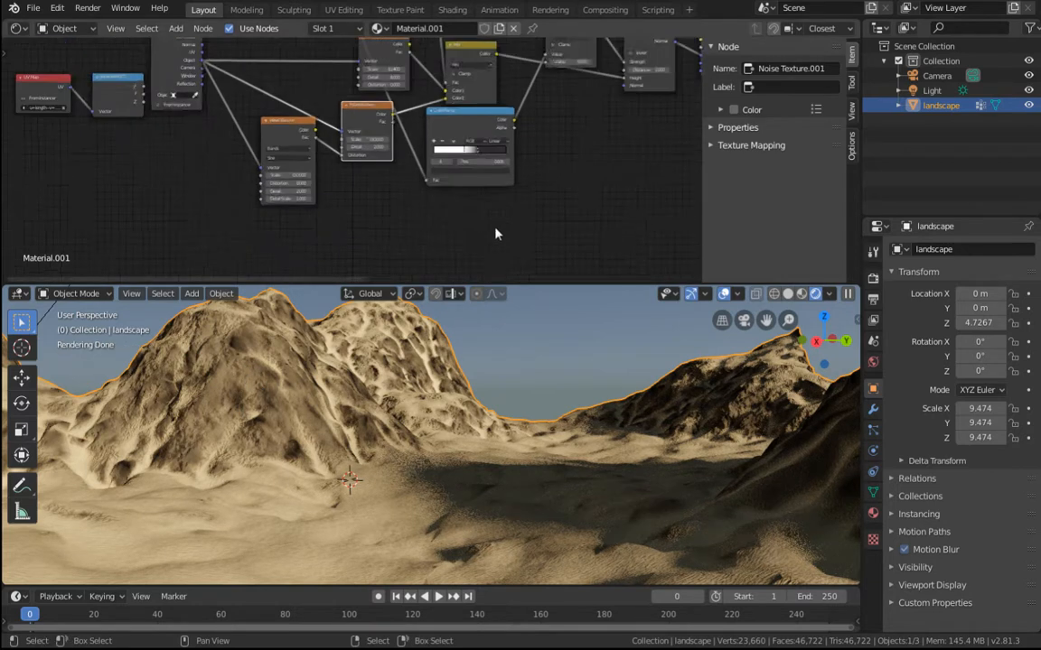
middle_drag(542, 201, 548, 247)
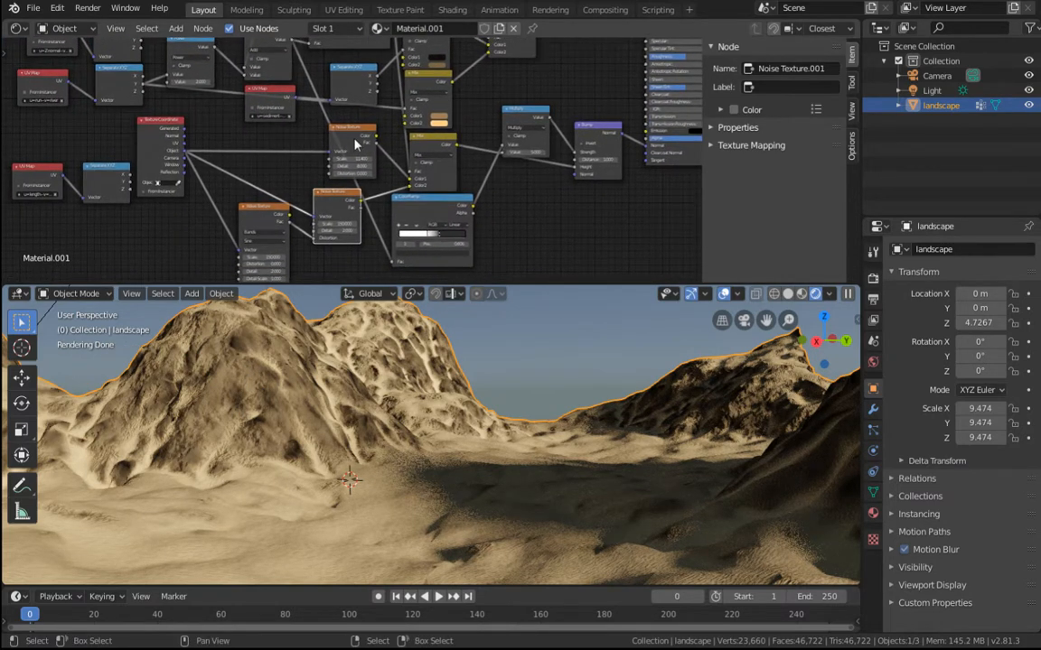
mouse_move(342, 145)
mouse_down()
mouse_move(302, 151)
mouse_move(288, 135)
mouse_move(328, 138)
mouse_up()
middle_drag(508, 229, 467, 256)
middle_drag(418, 79, 458, 101)
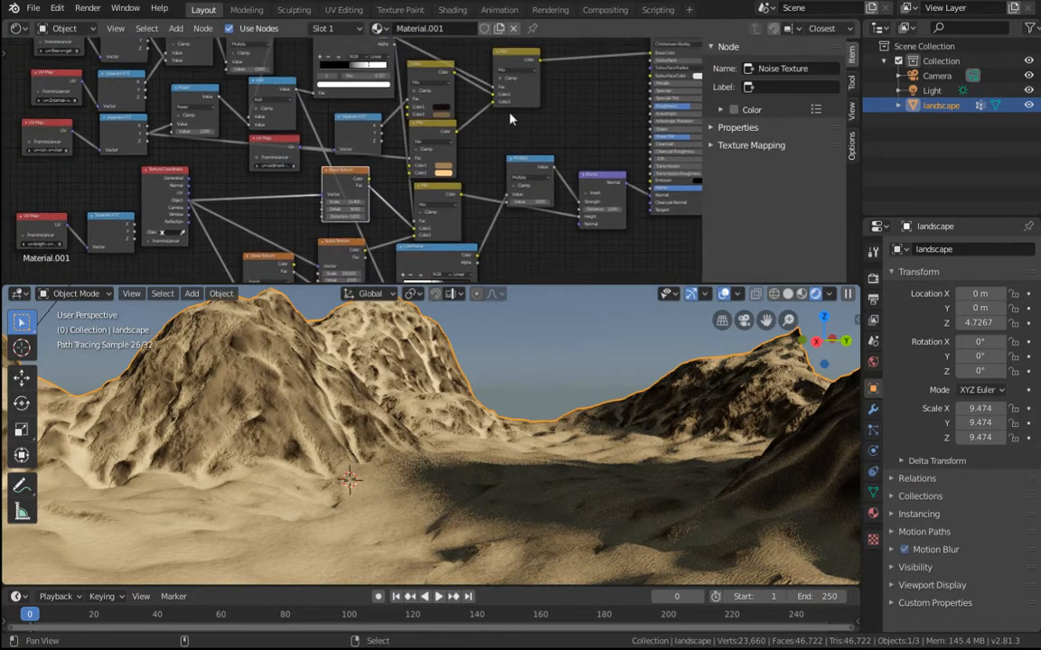
drag(349, 117, 322, 121)
drag(508, 59, 587, 38)
drag(416, 71, 446, 61)
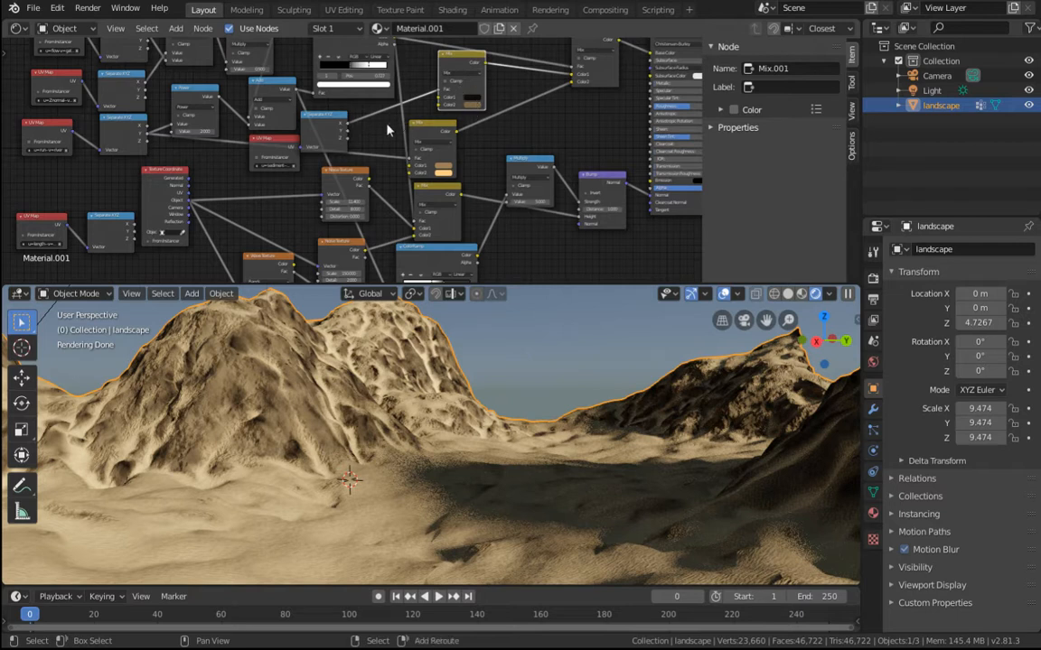
Step: Insert a Math node between the Separate XYZ node and the Fac input of the dark brown rock Mix node
key(shift+a)
mouse_move(366, 168)
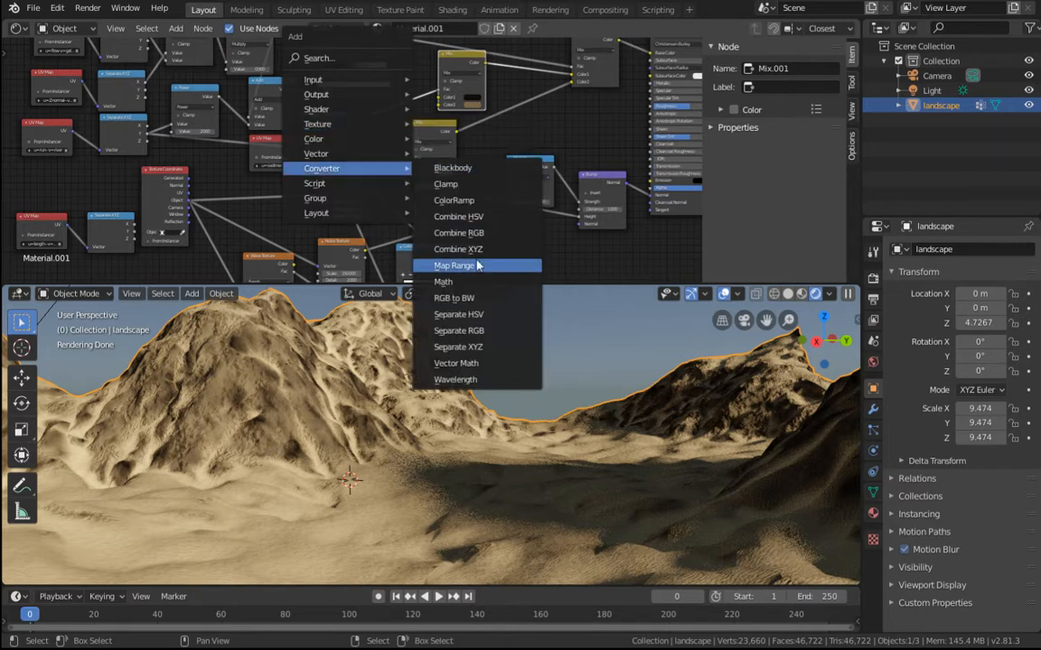
click(442, 281)
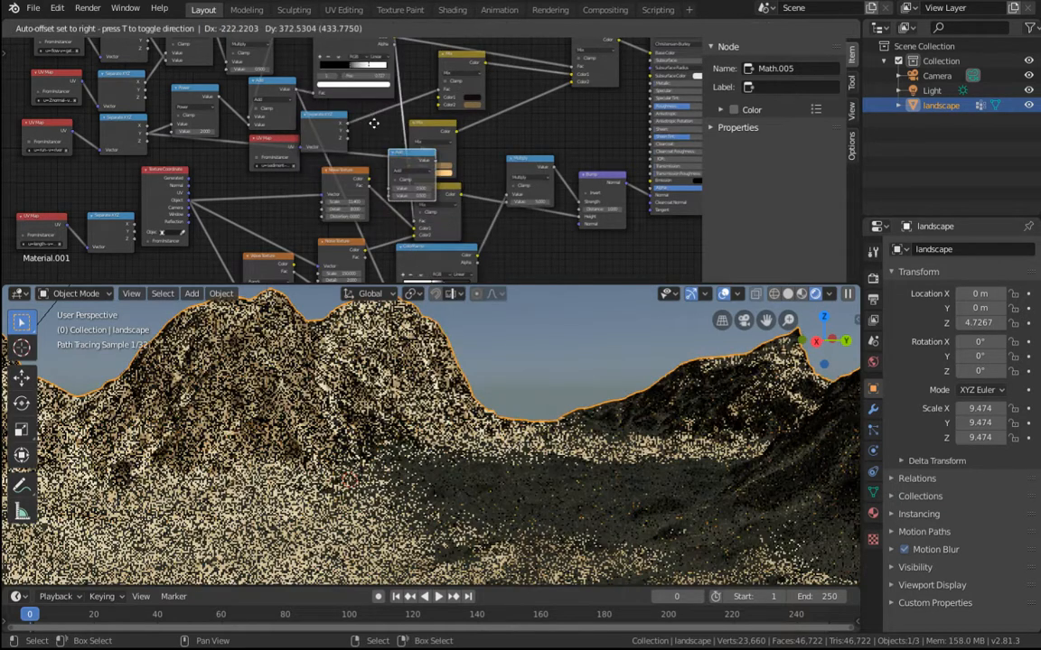
click(384, 119)
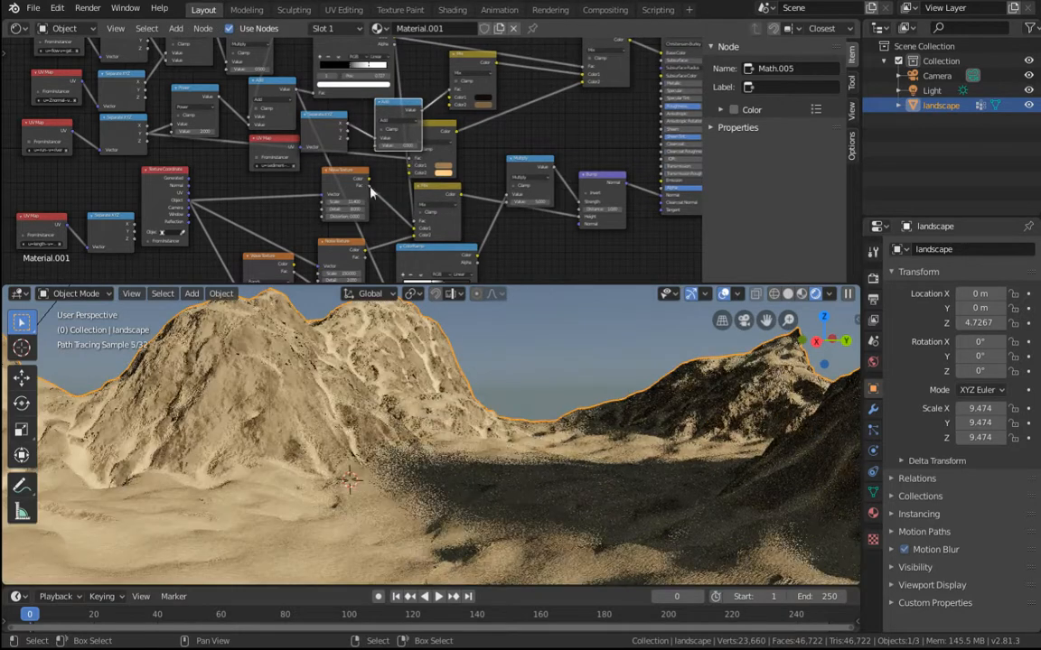
Step: Connect the scale 11.4 Noise Texture's Fac to the new Math node's second value and set its operation to Power
click(335, 173)
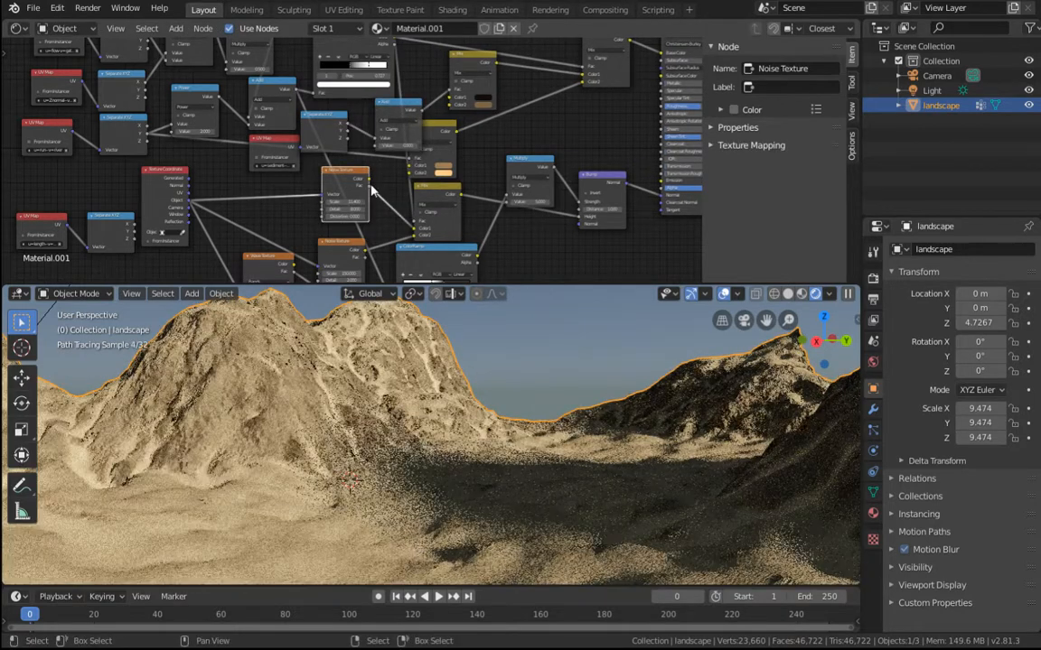
drag(369, 185, 375, 139)
click(388, 126)
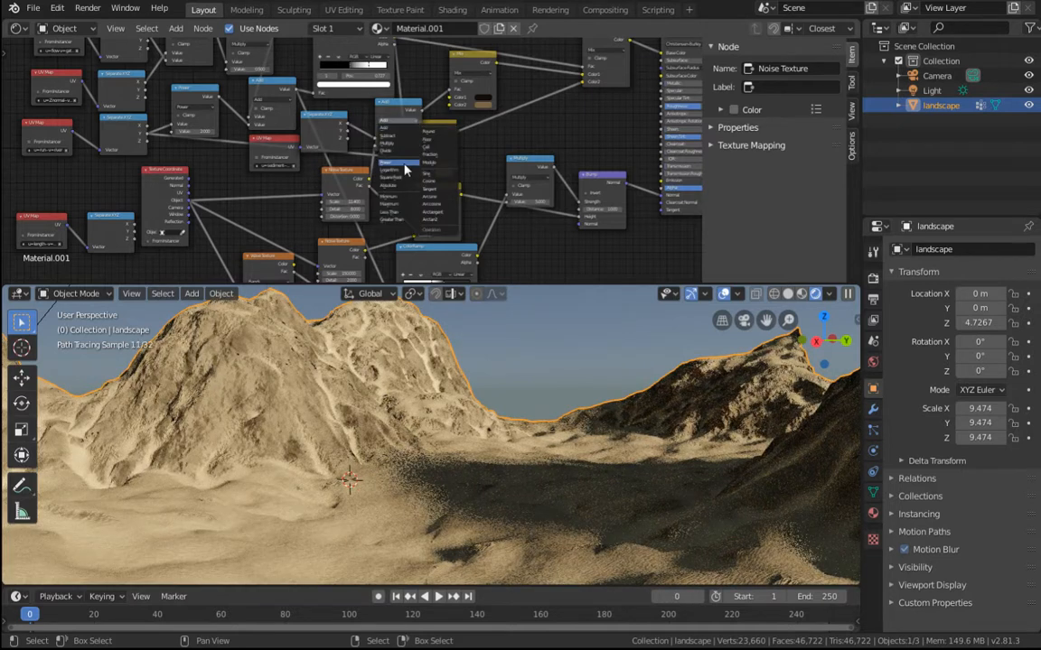
click(406, 170)
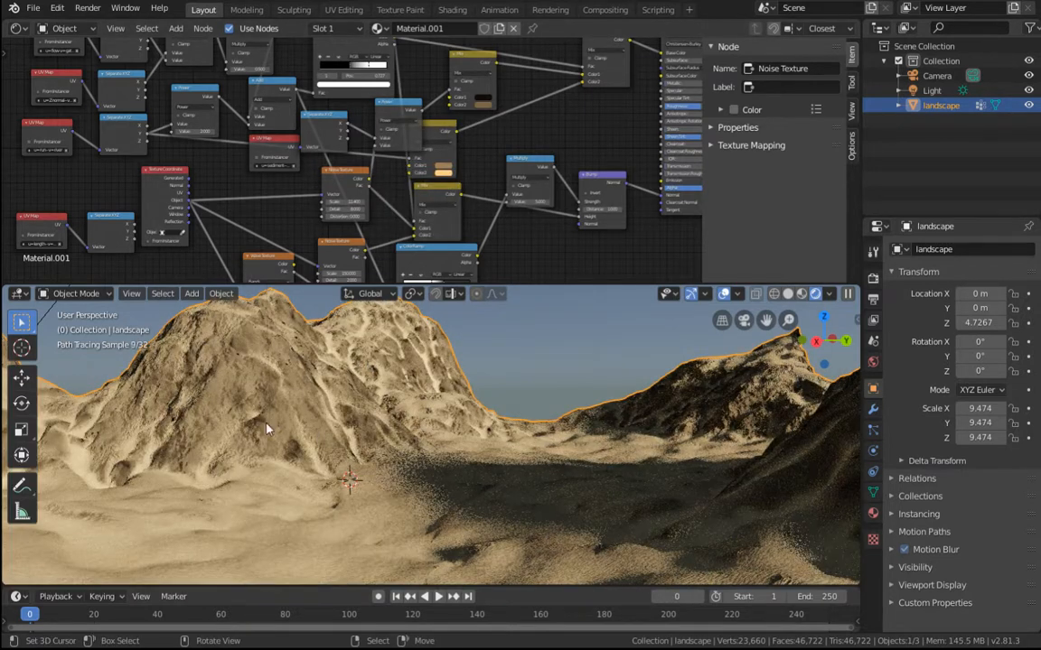
Step: Change the Math node before the dark brown rock Mix node to Multiply and tidy its position and the Noise Texture's
mouse_move(341, 181)
mouse_down()
mouse_move(321, 200)
mouse_move(316, 177)
mouse_move(323, 191)
mouse_move(348, 191)
mouse_move(346, 177)
mouse_up()
key(4)
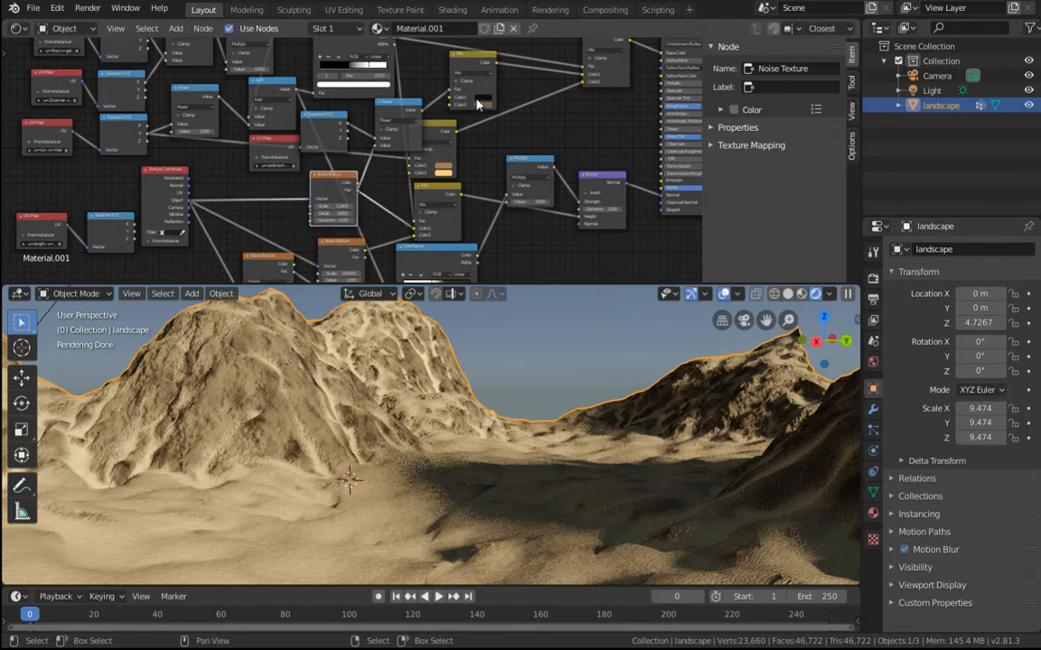
drag(394, 110, 405, 94)
click(412, 108)
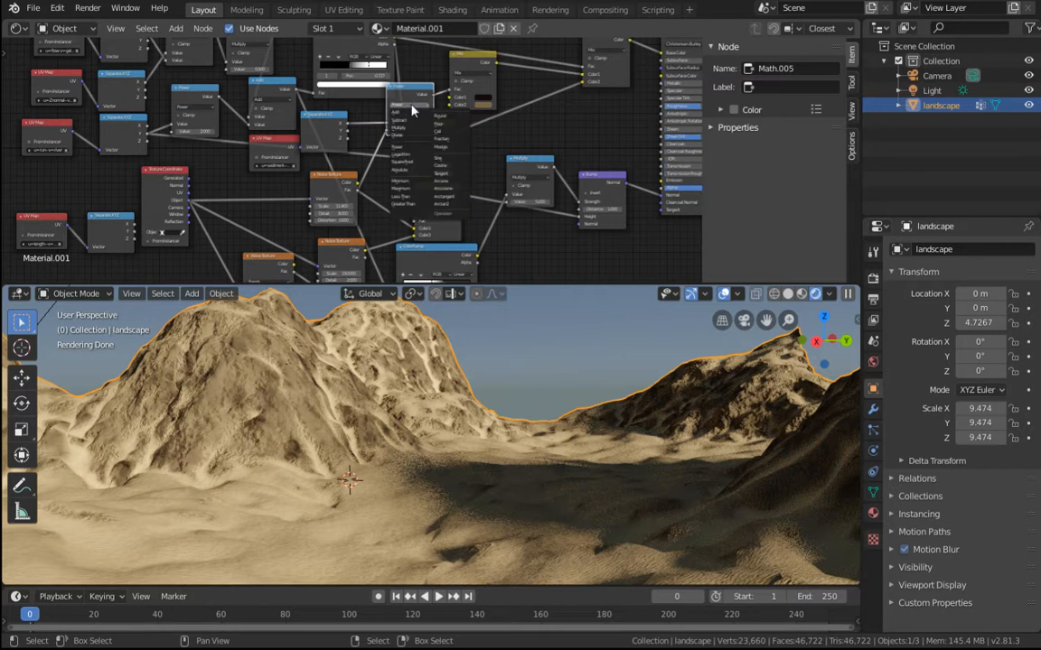
click(411, 131)
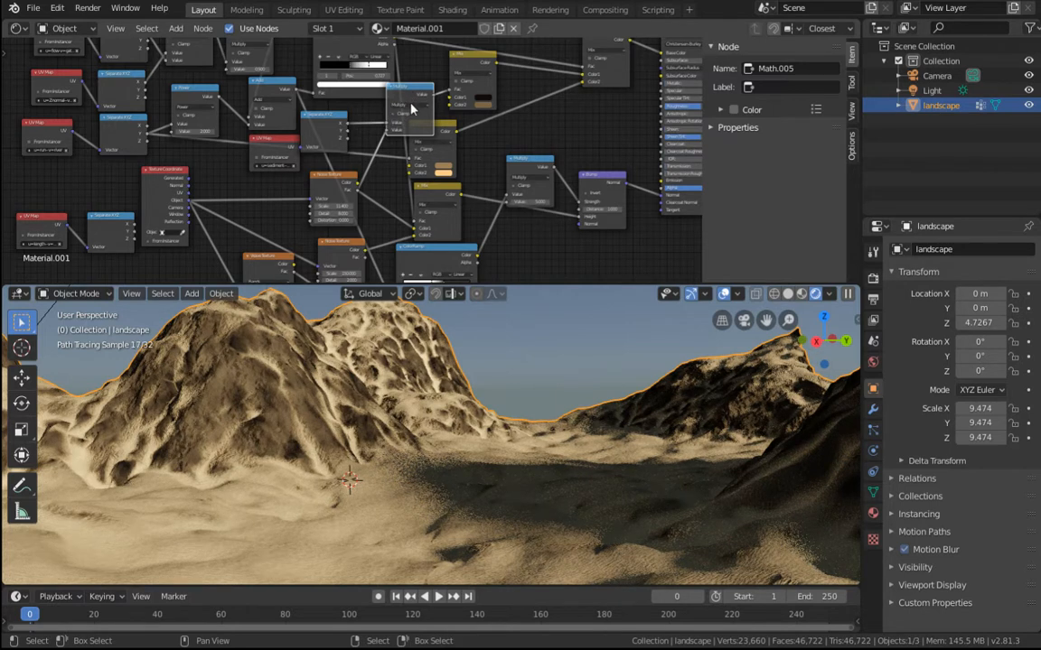
mouse_move(411, 108)
mouse_down()
mouse_move(365, 115)
mouse_move(396, 117)
mouse_up()
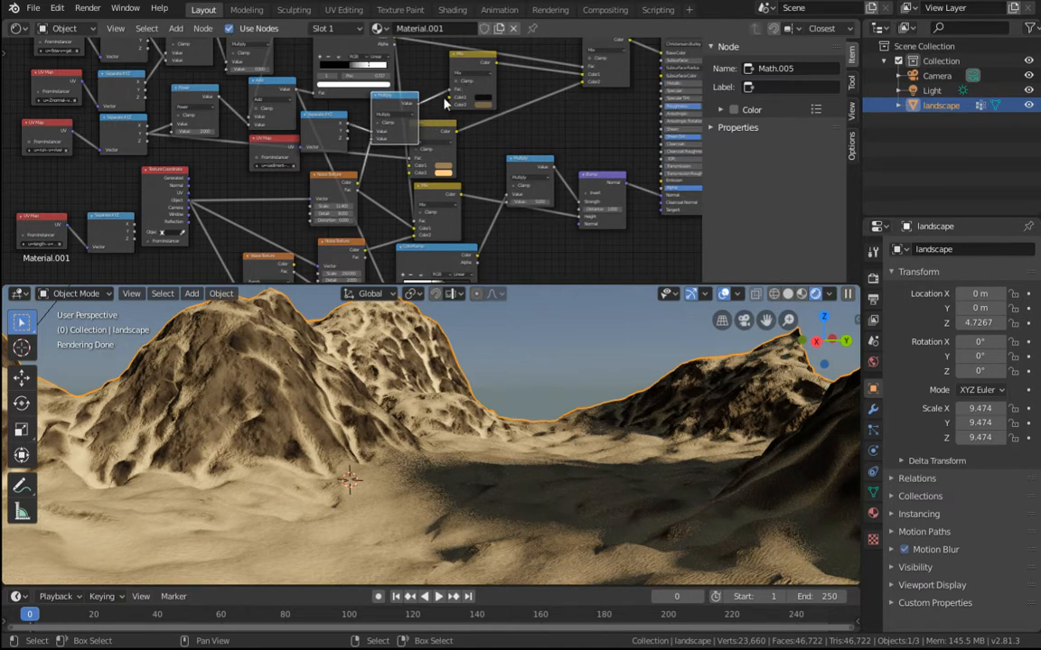
Step: Try a Scale of 50 on the Noise Texture feeding the rock mixing Multiply node
mouse_move(529, 360)
middle_down()
mouse_move(561, 443)
mouse_move(549, 442)
middle_up()
click(332, 212)
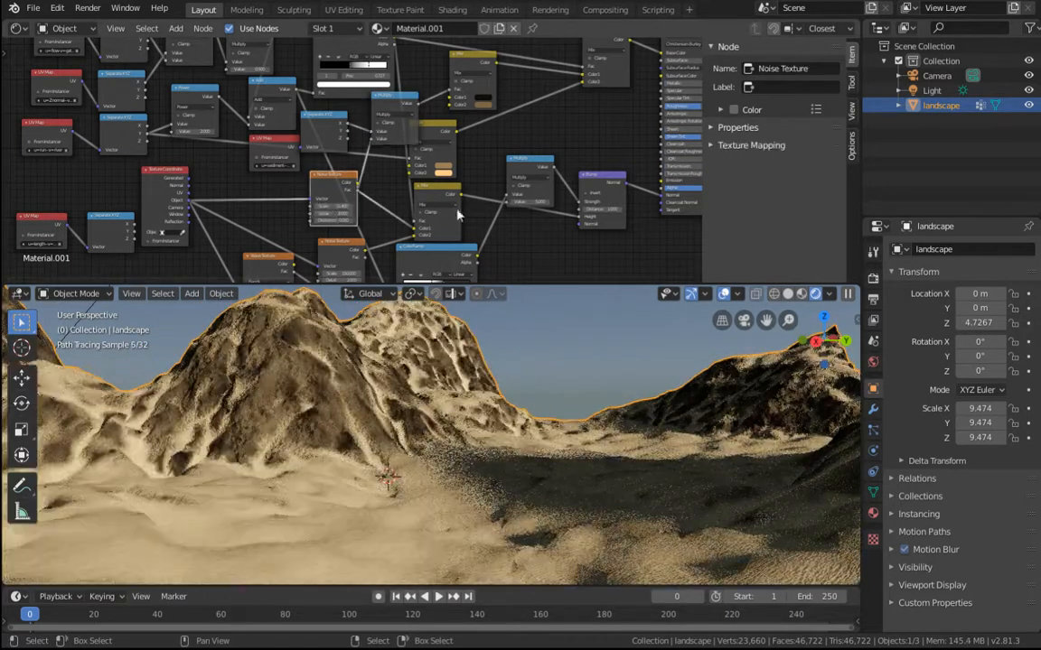
scroll(334, 210, up, 1)
scroll(335, 210, up, 1)
click(326, 233)
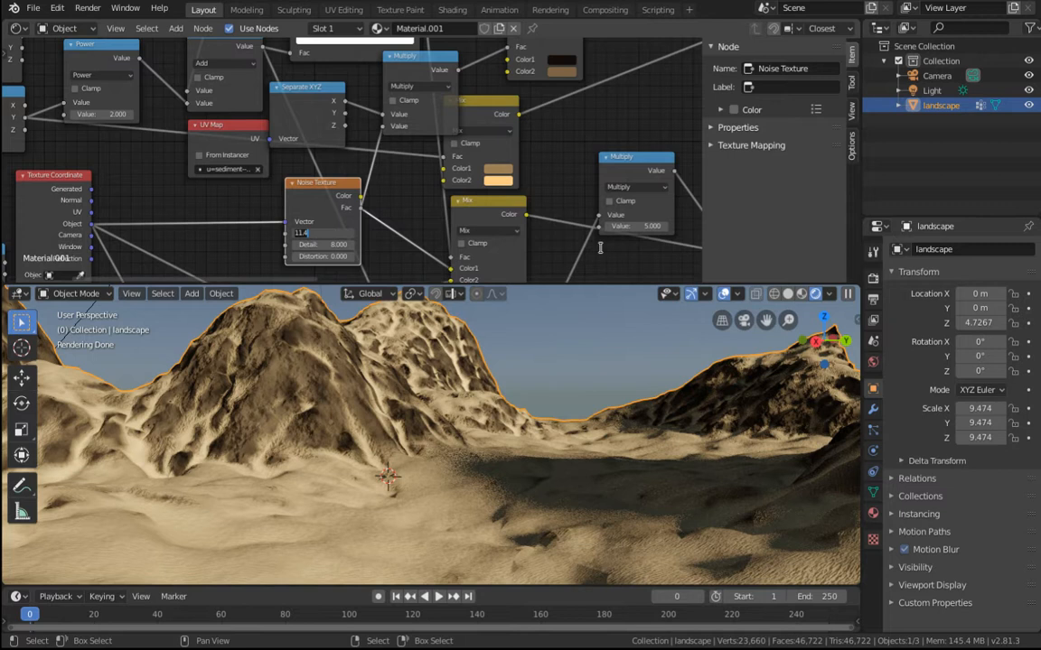
key(Return)
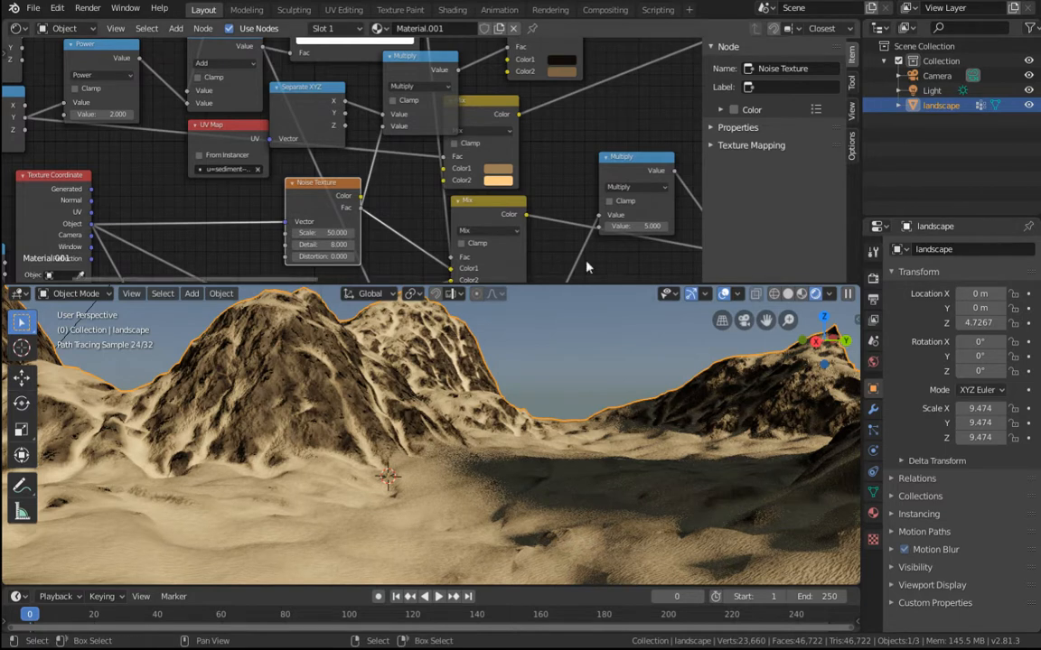
Step: Set the Scale of the Noise Texture feeding the rock mixing Multiply node to 100
click(326, 232)
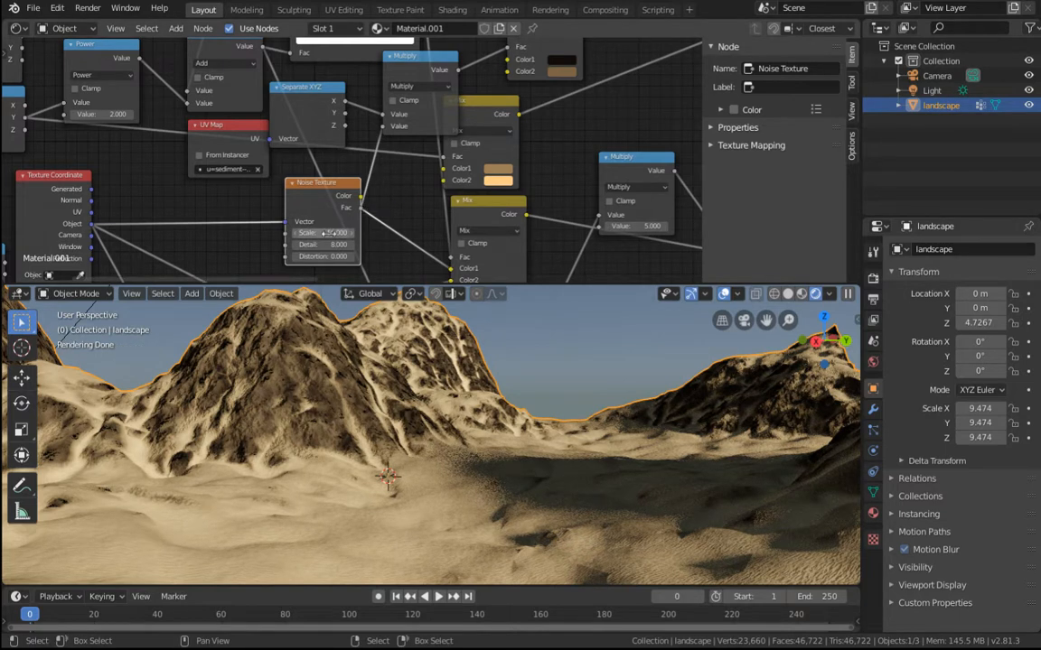
text(100)
key(Return)
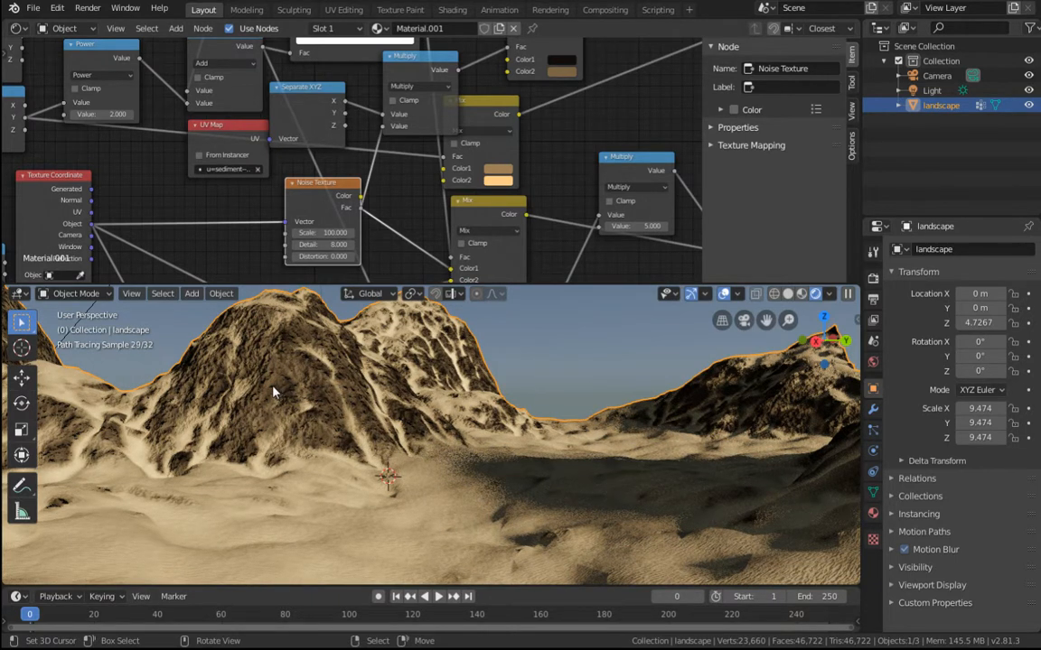
Step: Unlink the Multiply node from the Bump node's Strength to compare the ground relief, and restore the link
middle_drag(495, 229, 297, 203)
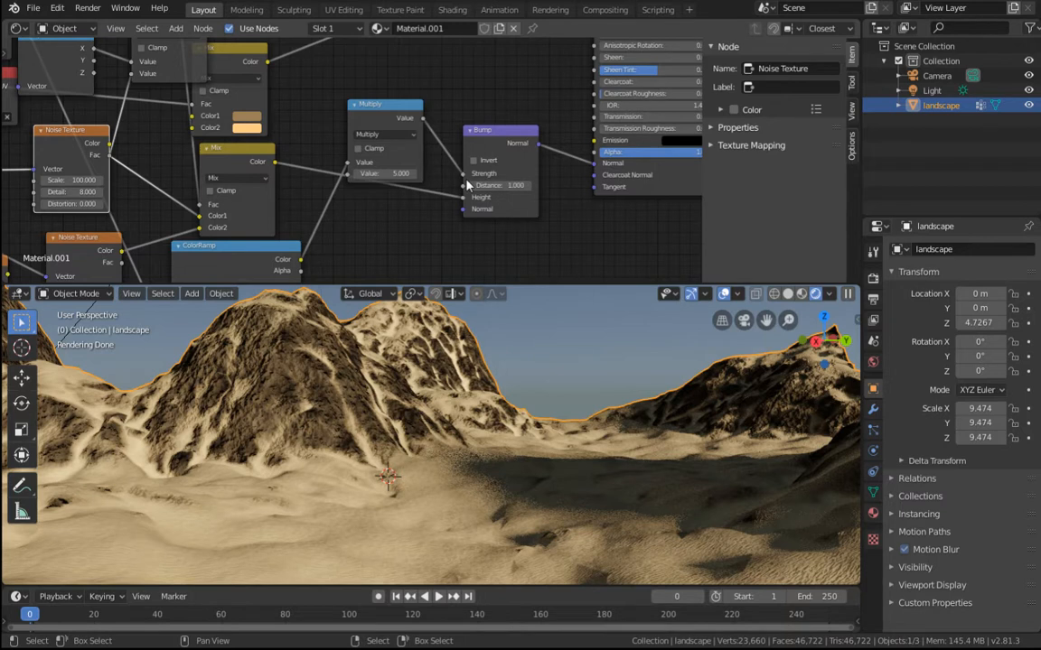
drag(464, 174, 406, 135)
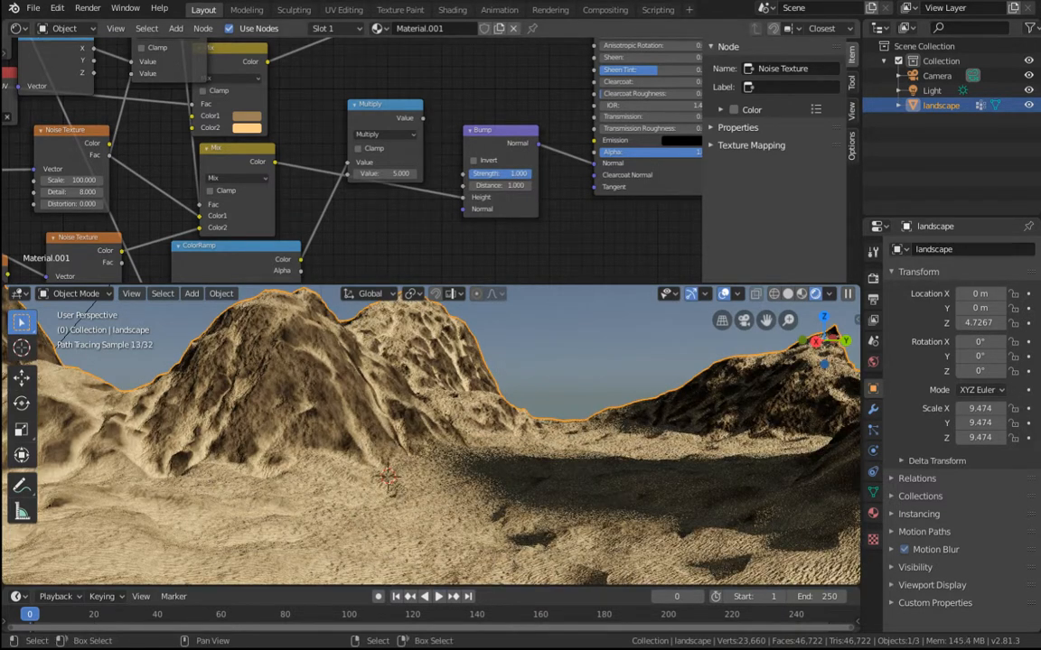
drag(515, 173, 536, 172)
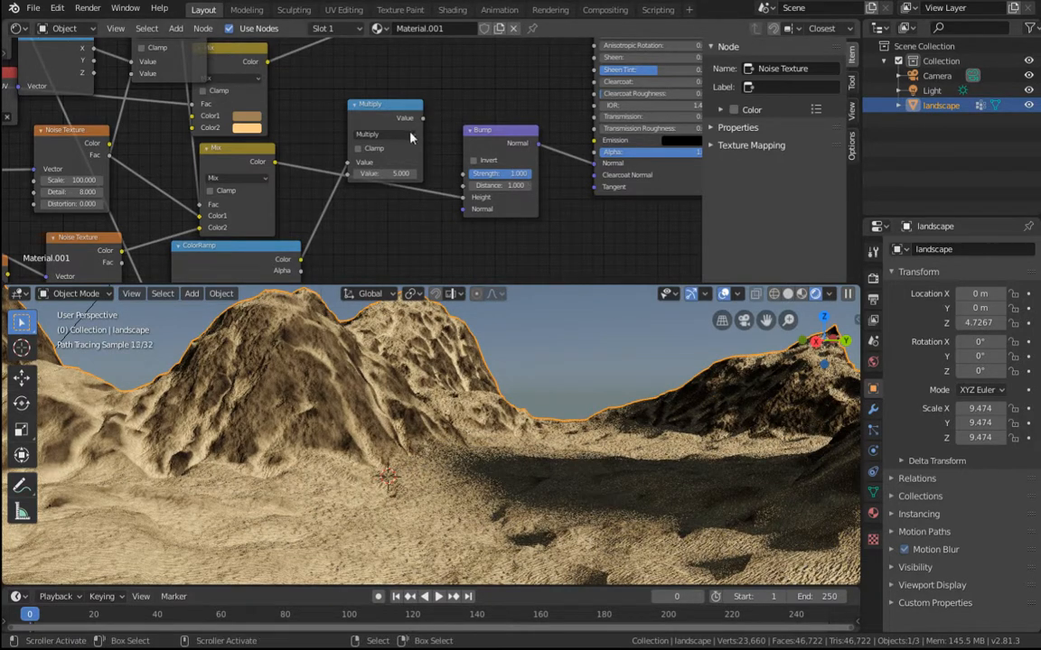
drag(422, 119, 463, 173)
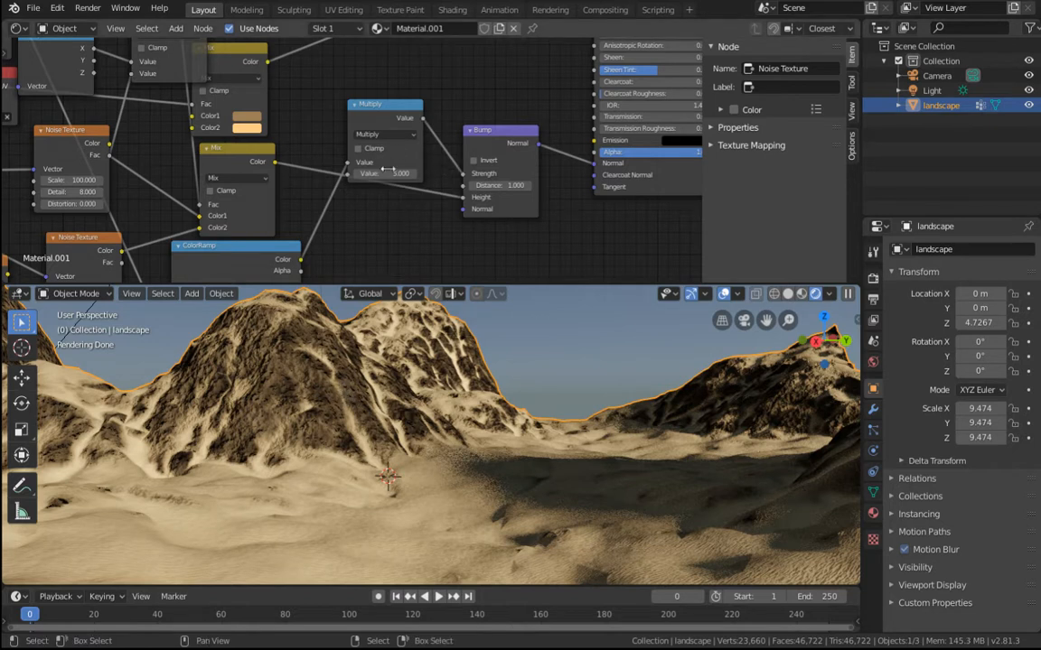
Step: Set the Value of the Multiply node driving the Bump Strength to 2.3
drag(387, 173, 382, 173)
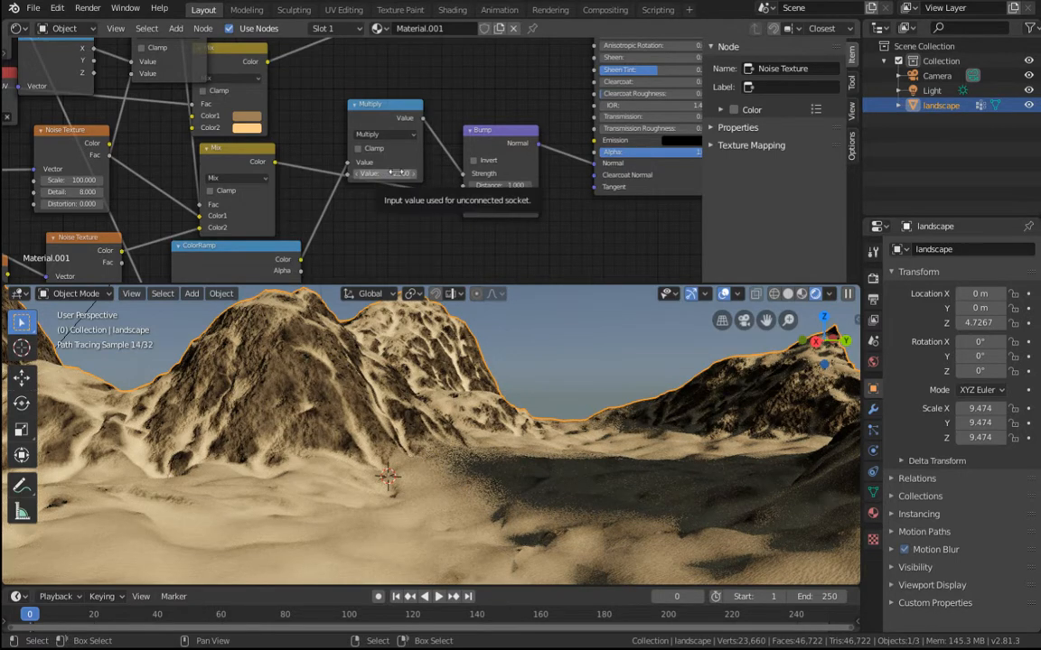
drag(383, 173, 396, 174)
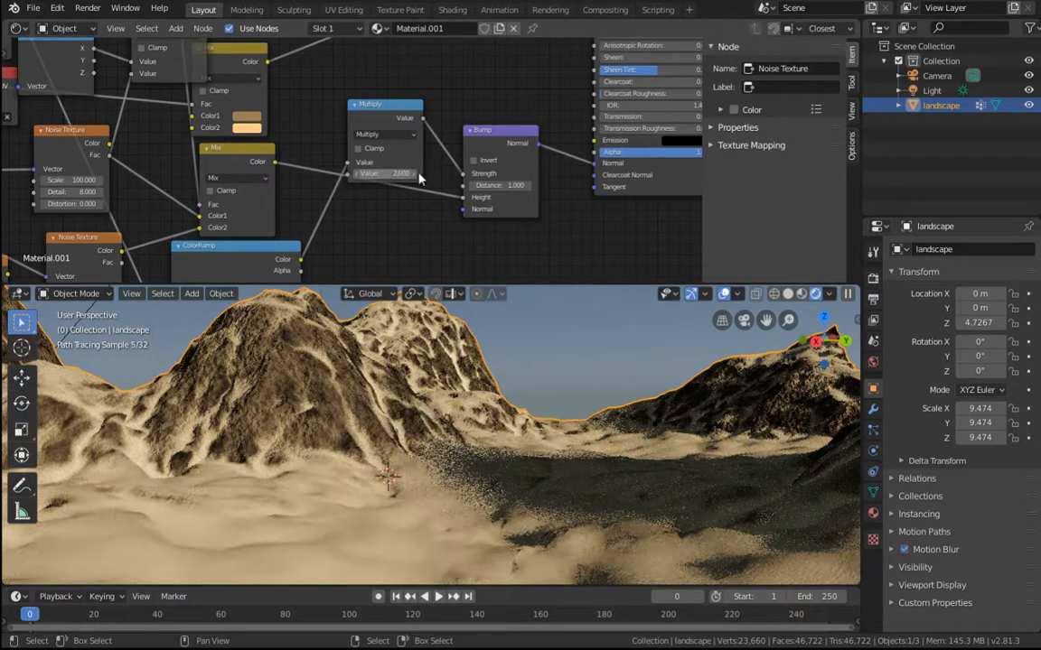
click(412, 174)
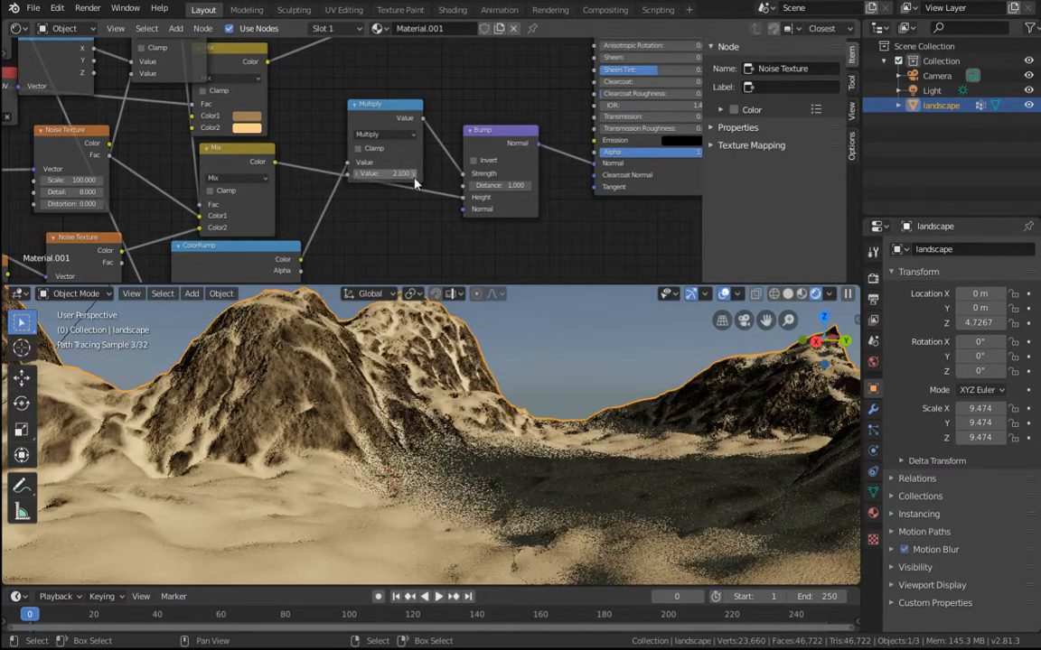
click(412, 174)
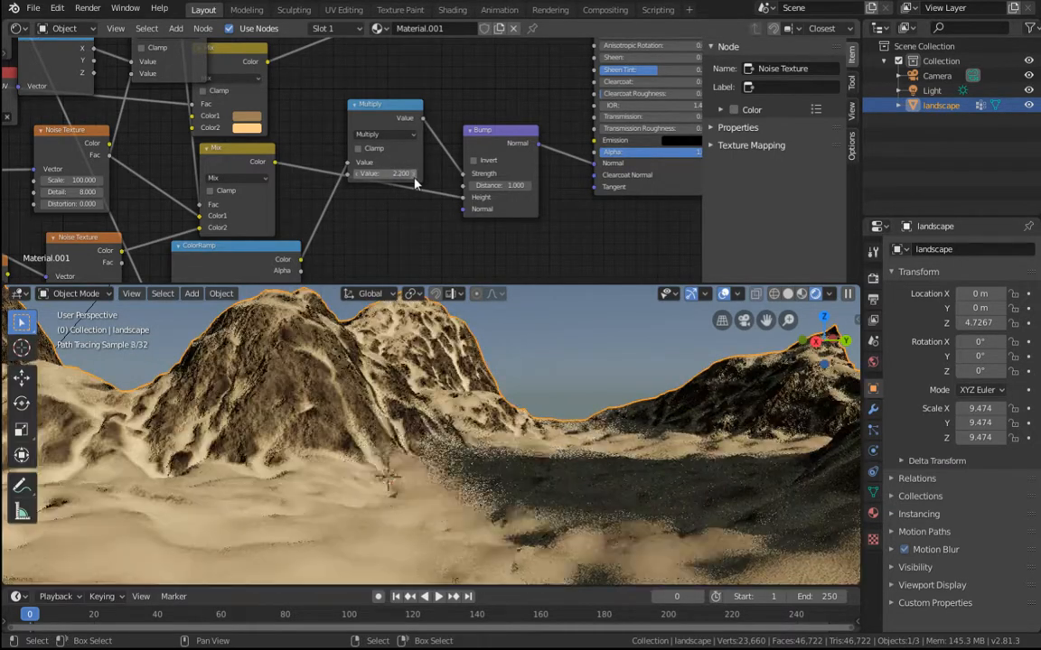
click(414, 177)
Step: Add a cube on the sand at the foot of the mountain and scale it uniformly to about 1.94
middle_drag(329, 374, 460, 470)
scroll(467, 511, up, 3)
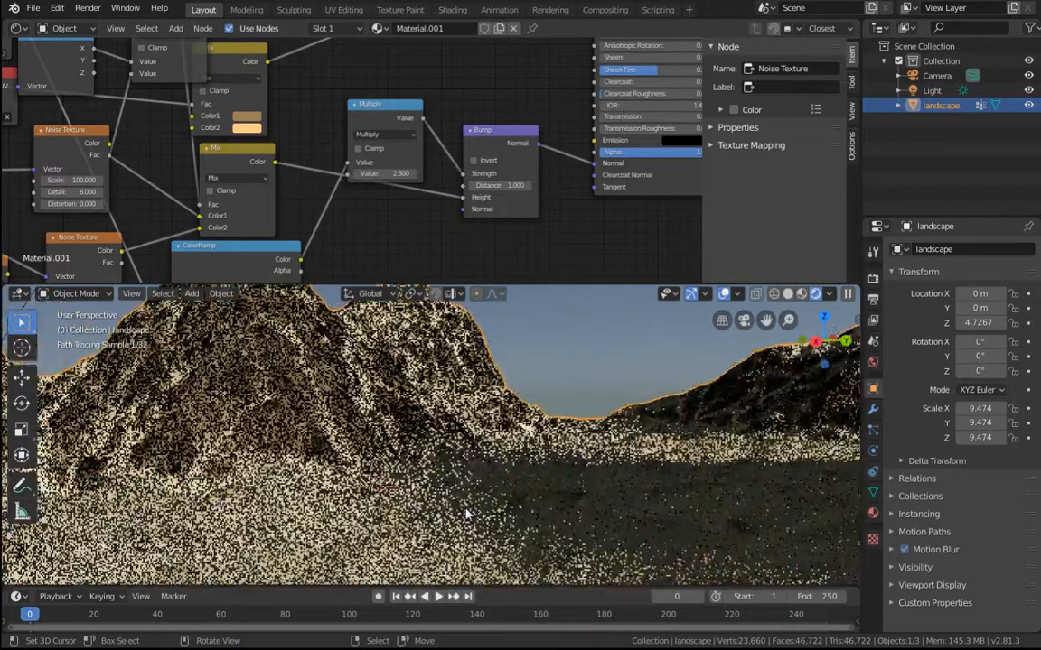
scroll(470, 513, down, 3)
scroll(466, 513, up, 1)
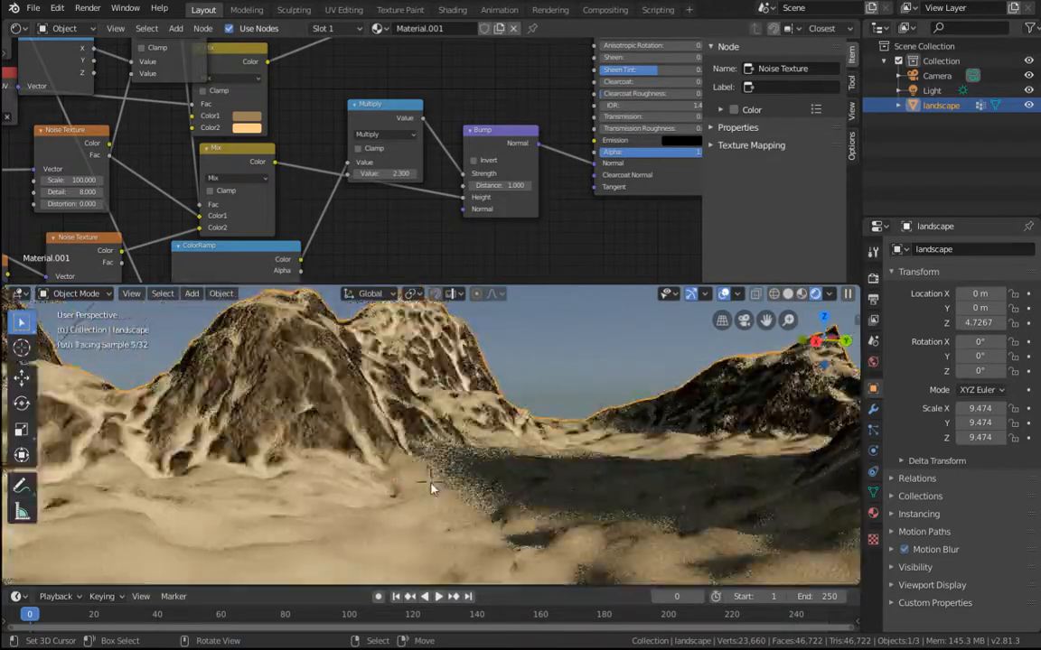
key(shift+a)
mouse_move(387, 361)
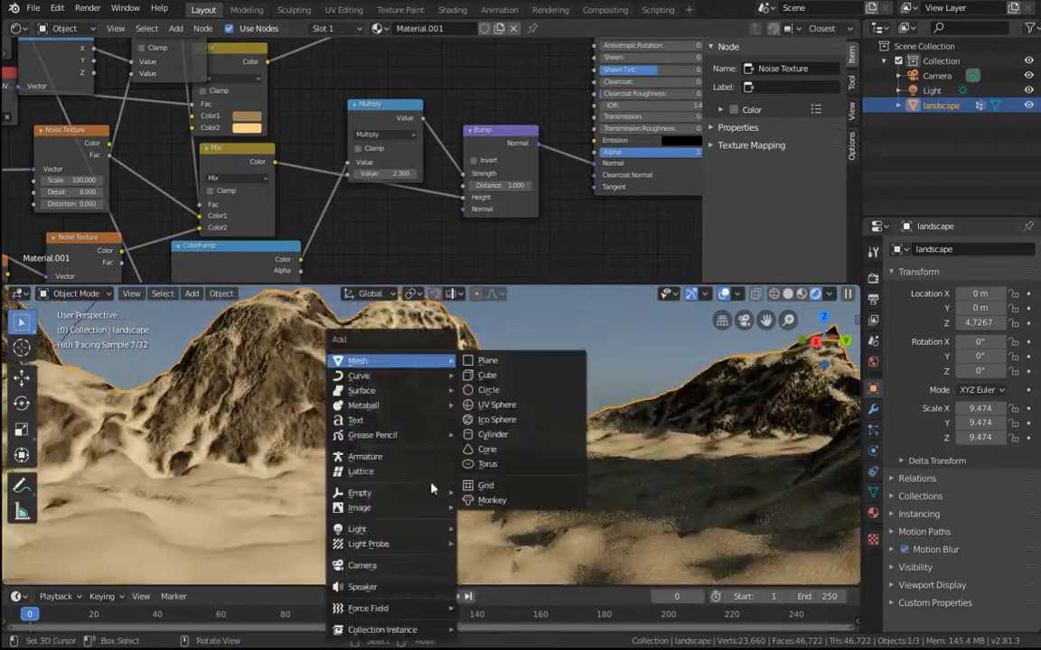
click(487, 375)
key(s)
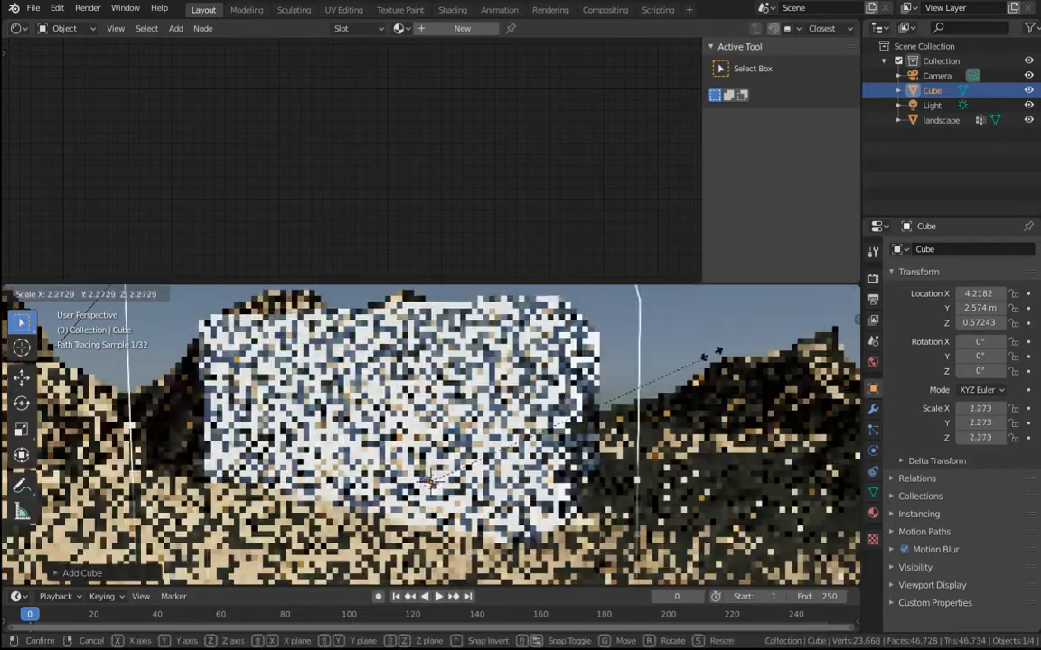
click(662, 374)
Step: Raise the cube to about 2.1 m on Z and widen it in X and Y to a scale of about 7.91
key(g)
key(z)
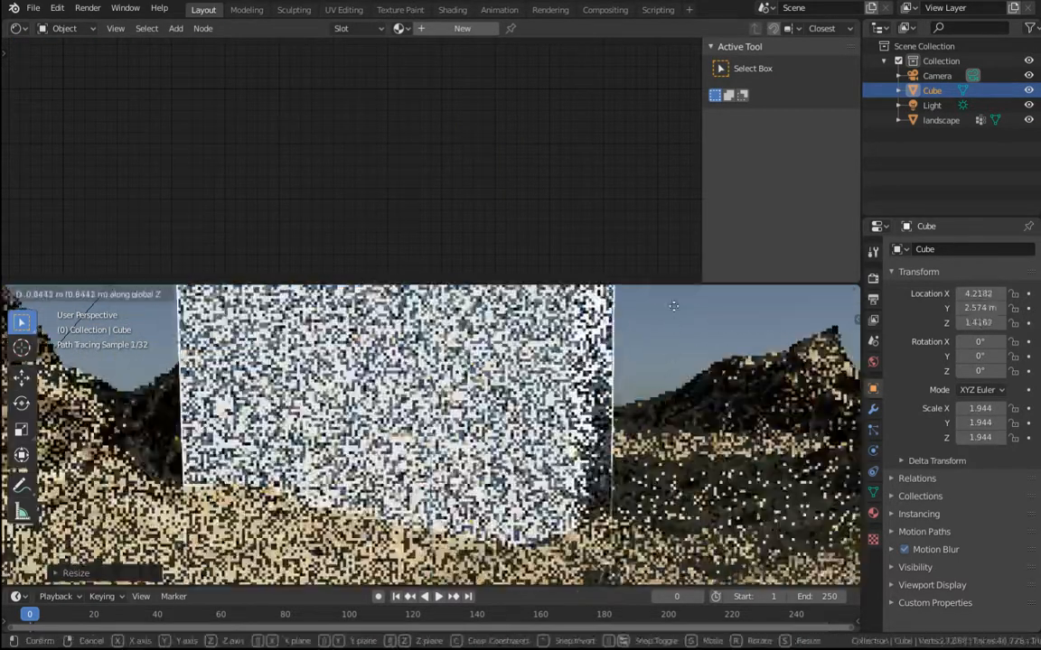
click(686, 509)
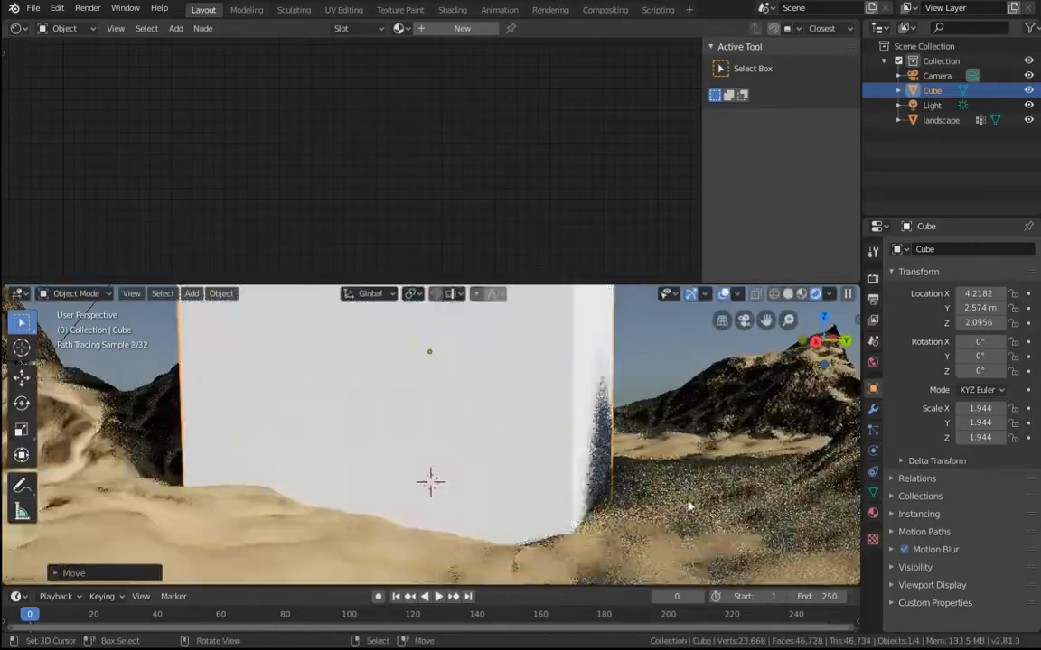
key(s)
key(shift+z)
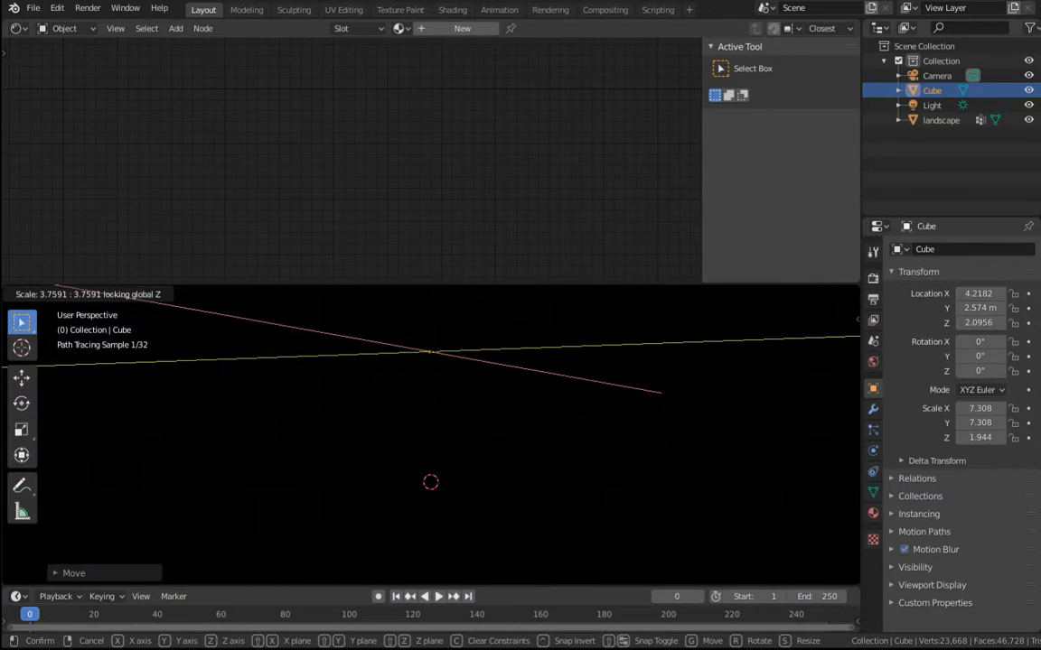
click(154, 488)
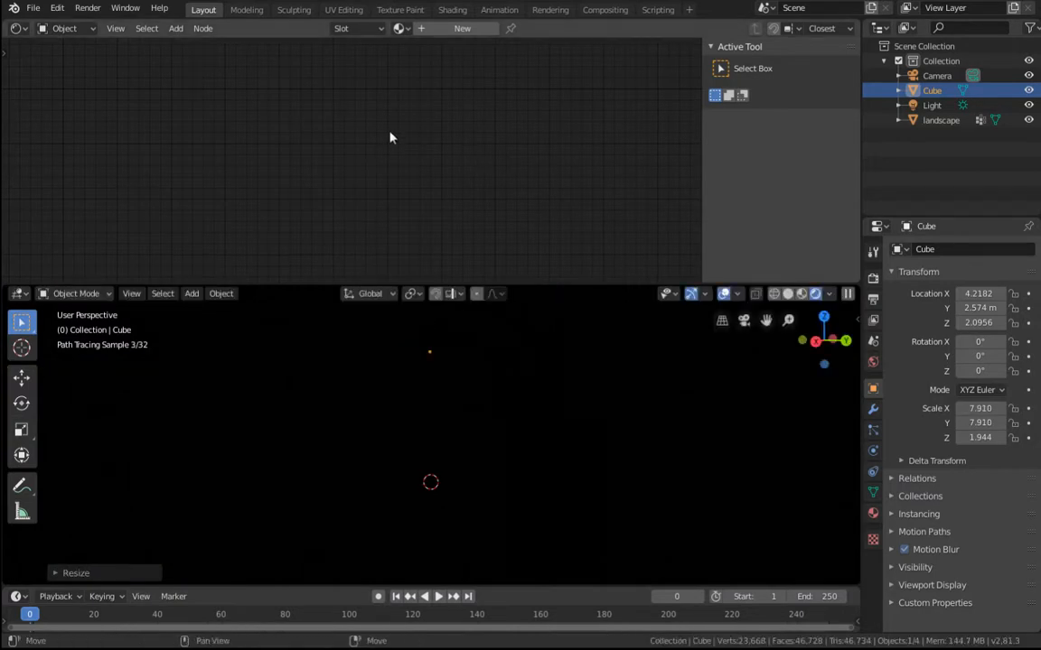
Step: Create a new material for the cube and connect a Principled Volume shader to the Material Output's Volume input
click(443, 29)
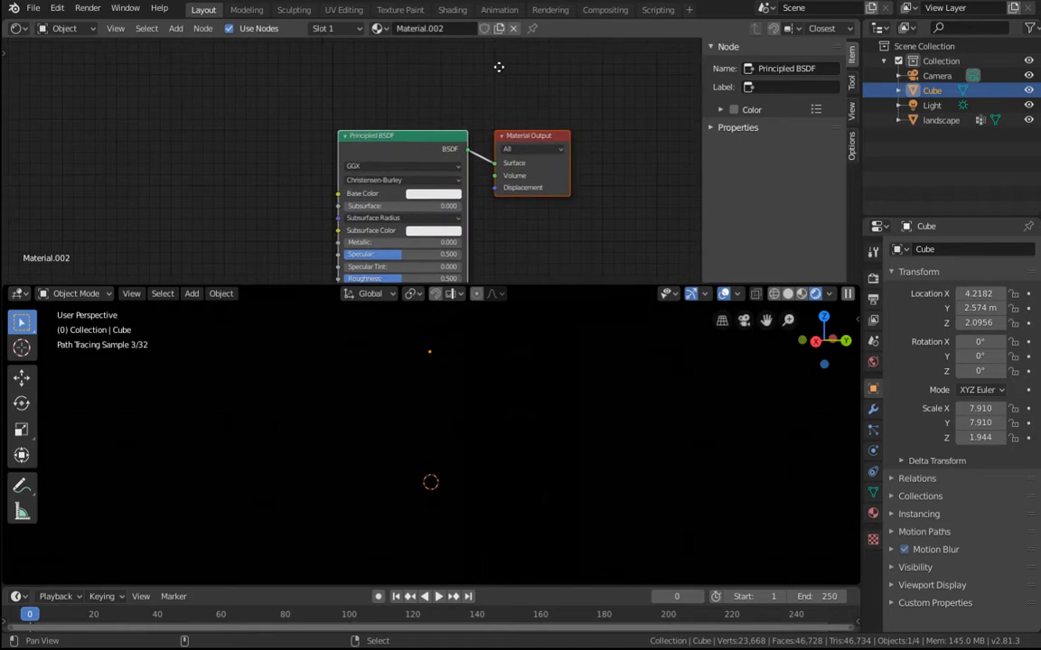
key(shift+a)
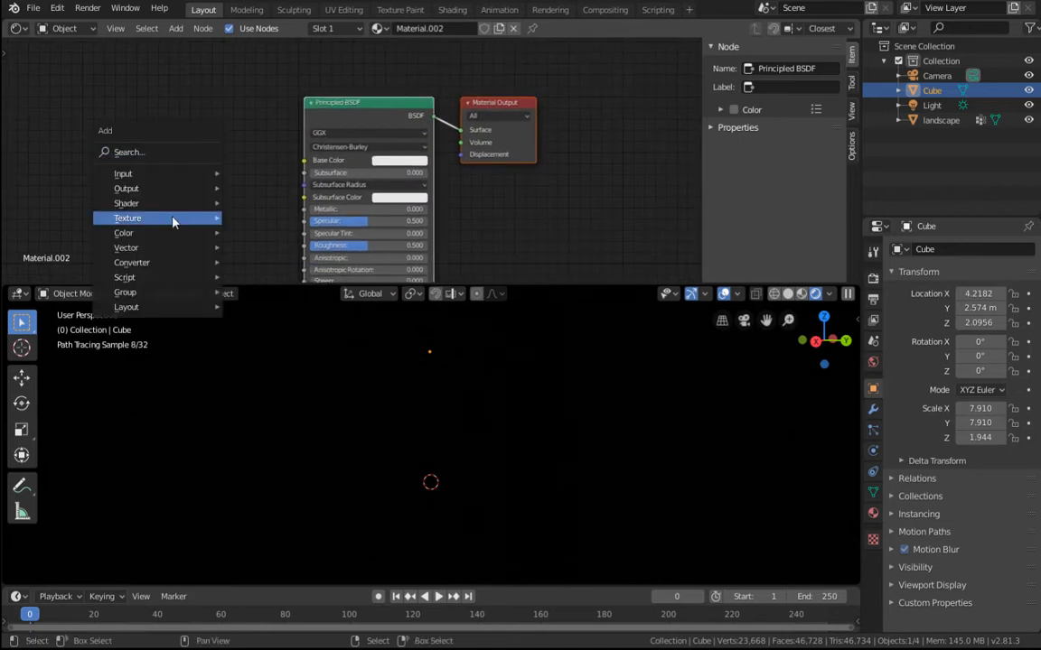
mouse_move(140, 203)
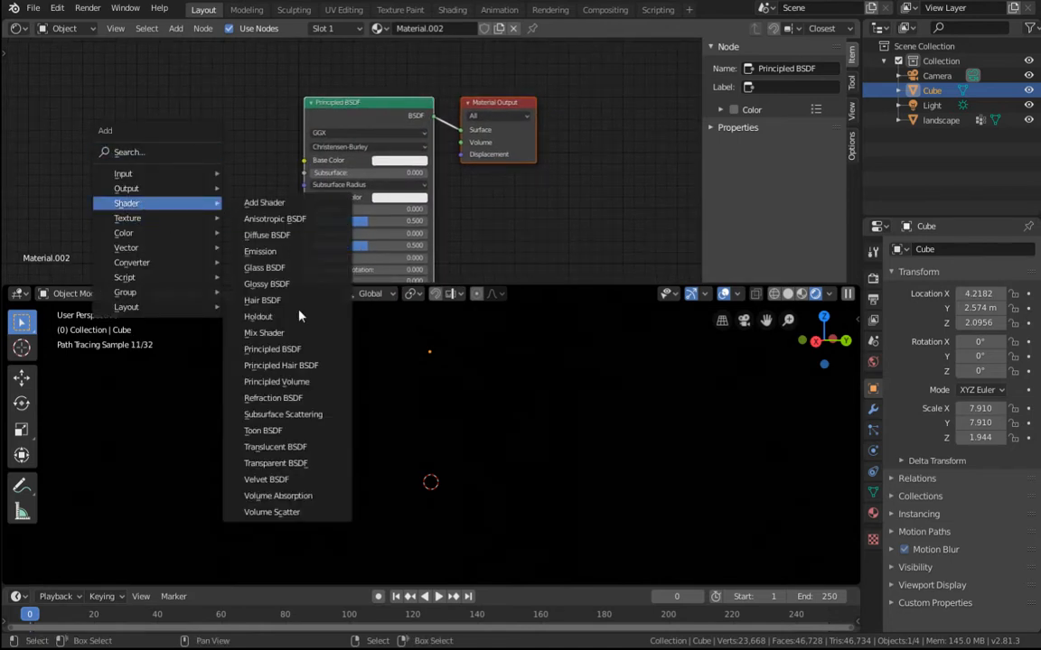
click(291, 381)
click(251, 106)
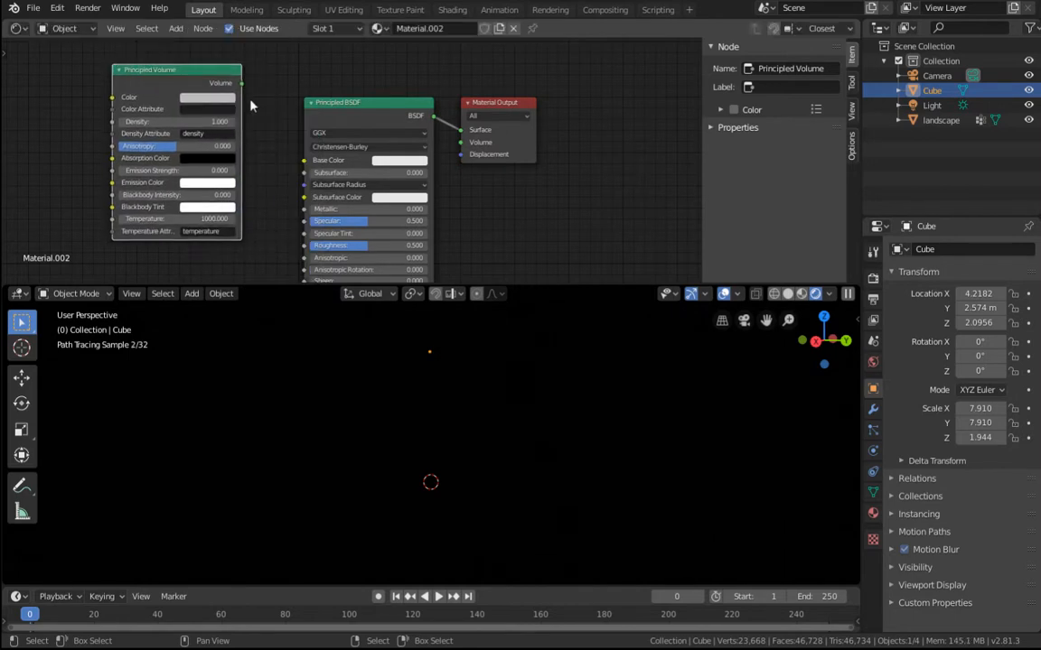
drag(242, 84, 428, 117)
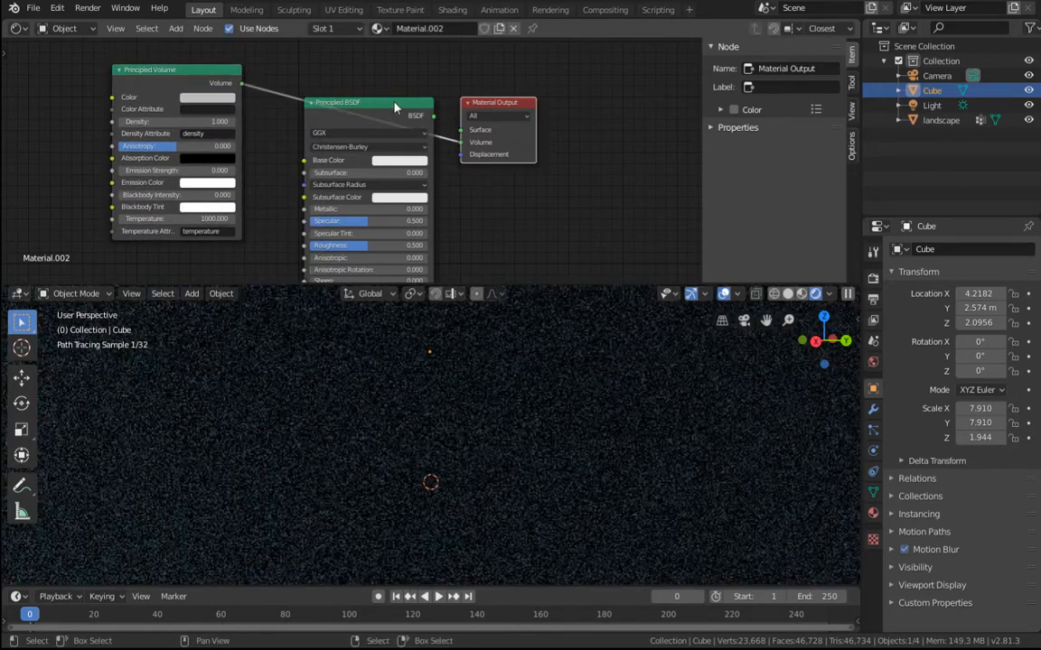
Step: Delete the Principled BSDF node from the cube's material, undoing any accidental deletion of the cube
click(394, 105)
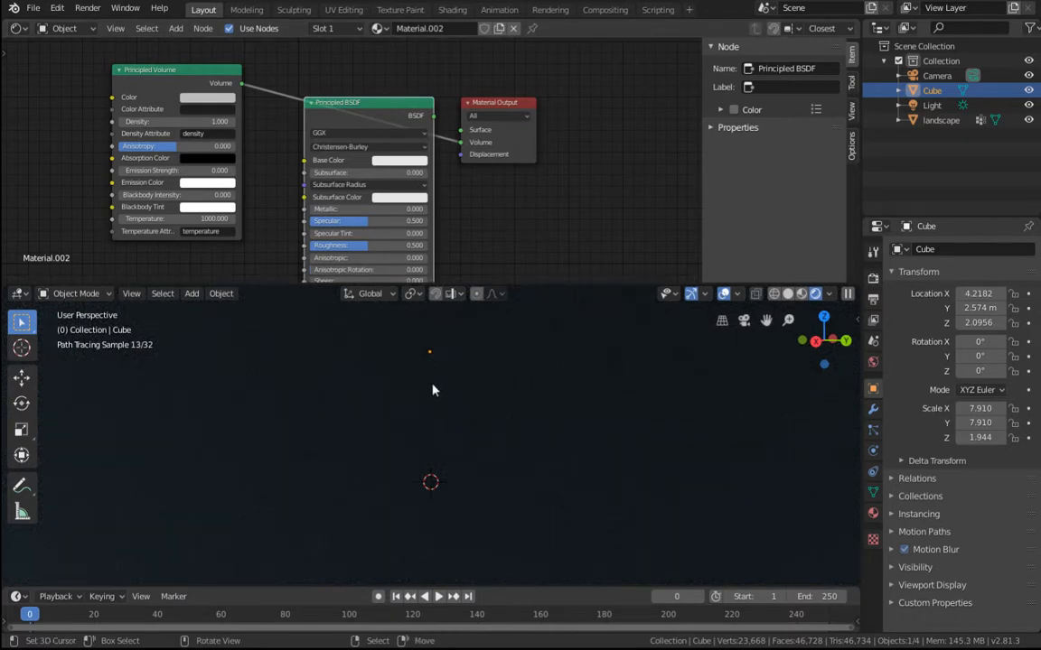
key(Delete)
key(ctrl+z)
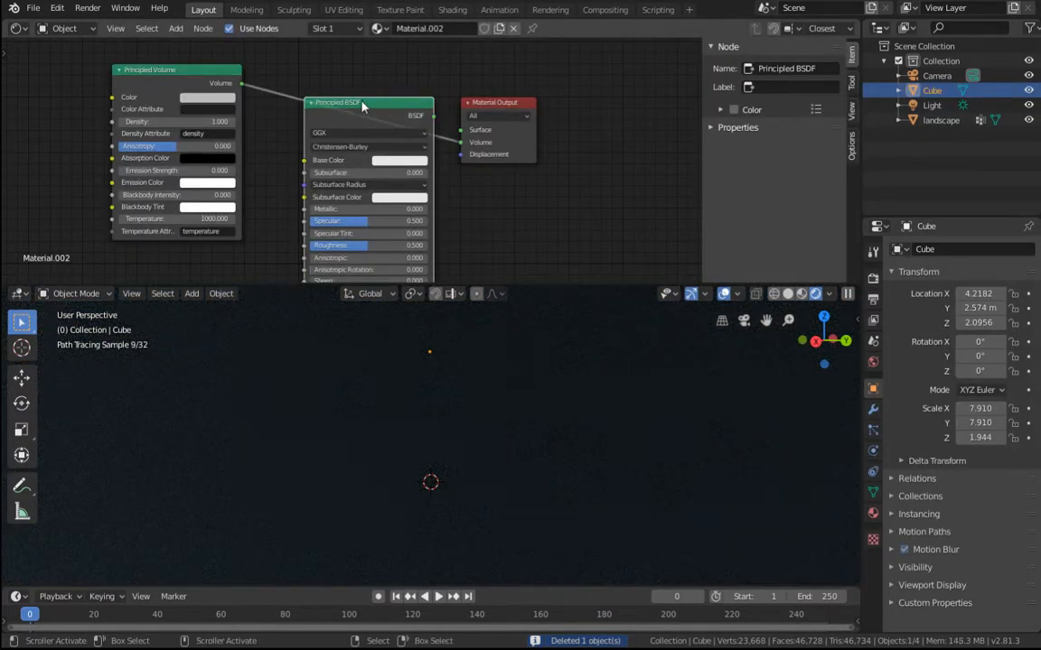
key(Delete)
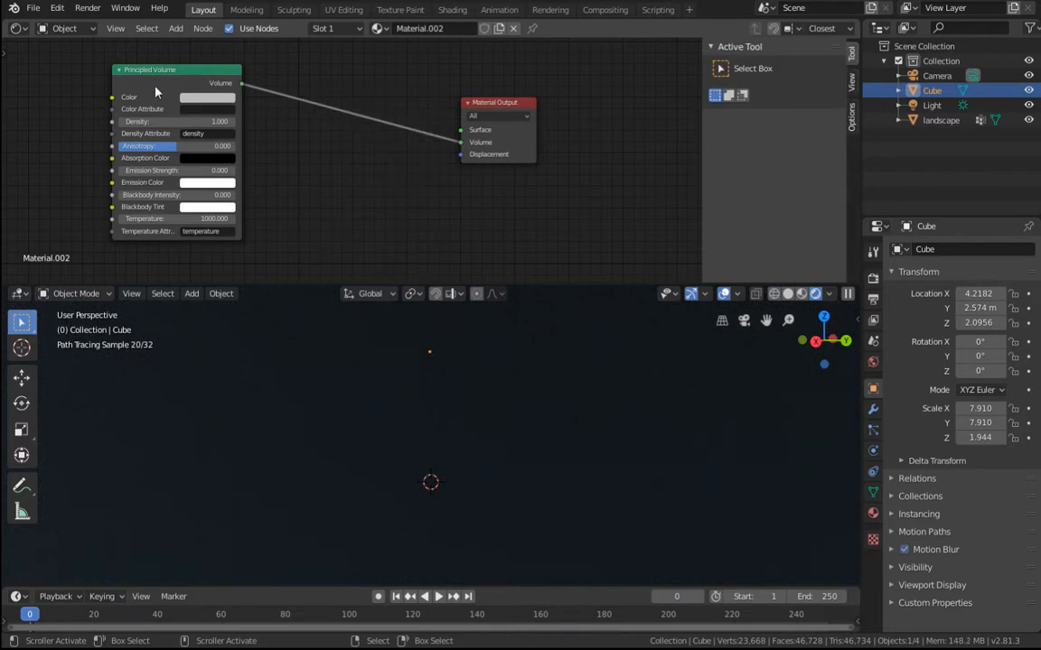
Step: Move the Principled Volume node nearer to the Material Output and set its color to a bright, pale blue
drag(155, 91, 302, 104)
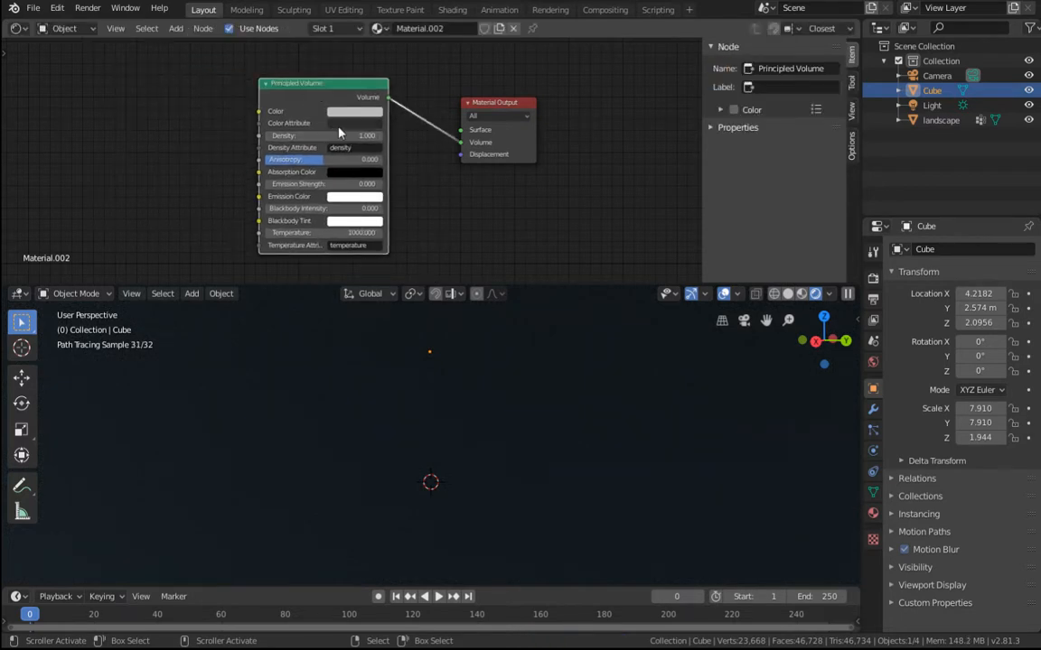
click(351, 113)
click(376, 159)
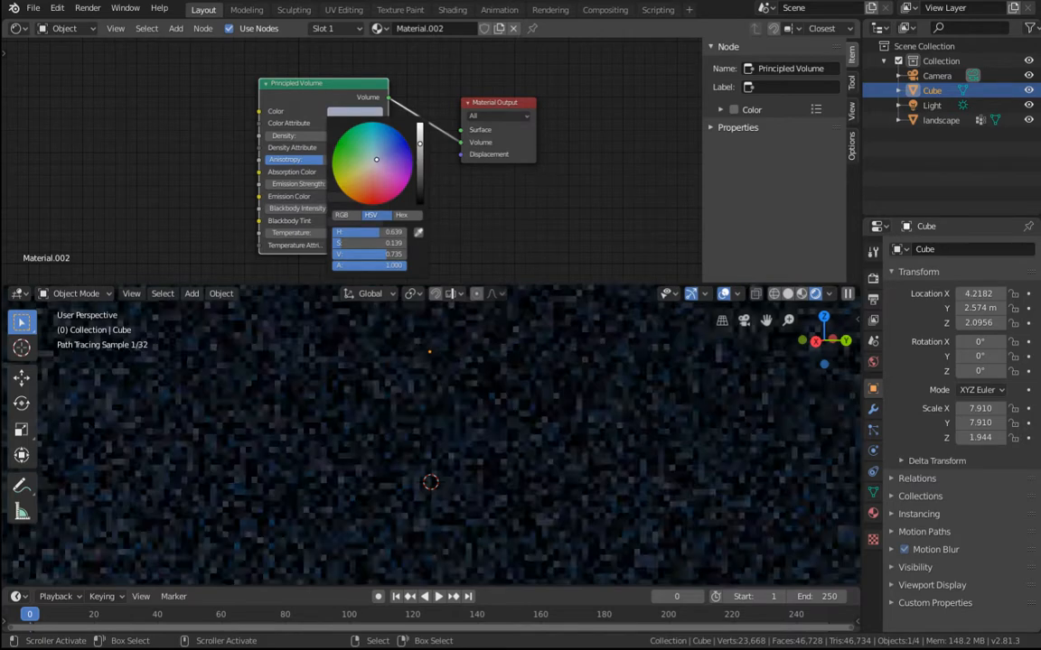
drag(376, 159, 375, 159)
drag(419, 129, 420, 123)
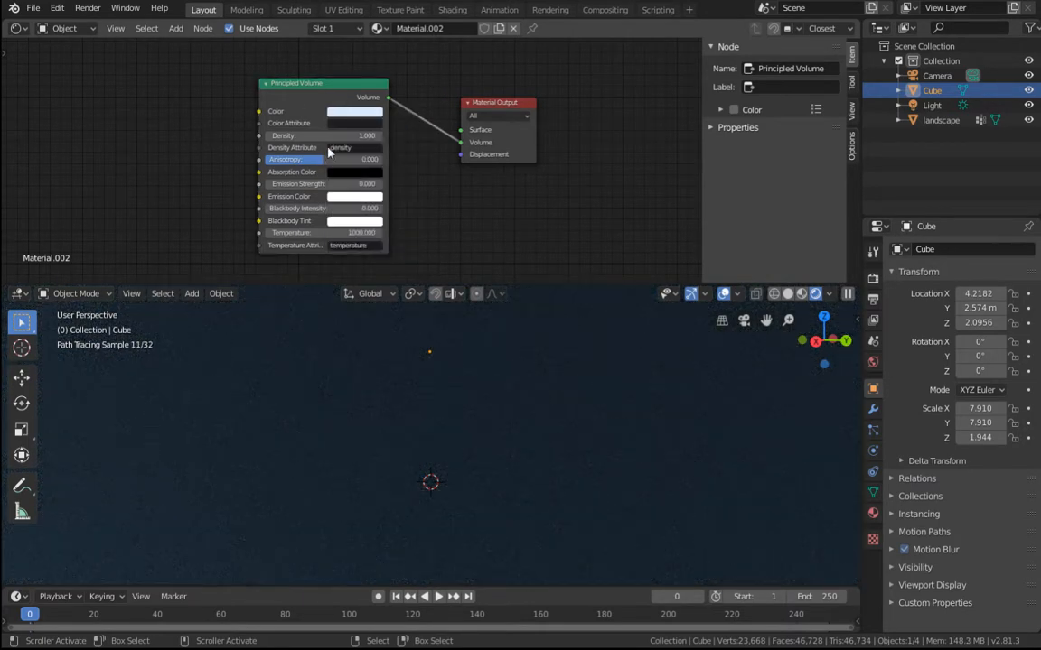
Step: Set the Principled Volume density to 0.01 and check the haze over the mountains from another angle
click(324, 134)
text(0.01)
key(Return)
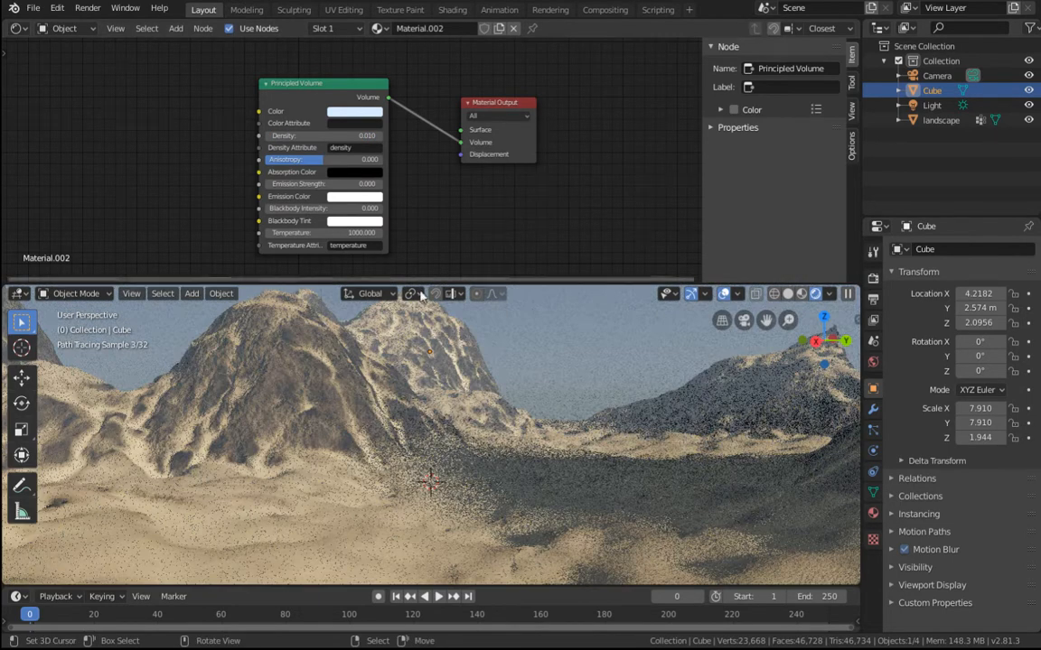
mouse_move(452, 474)
middle_down()
mouse_move(503, 470)
mouse_move(479, 461)
middle_up()
alt+drag(478, 459, 485, 457)
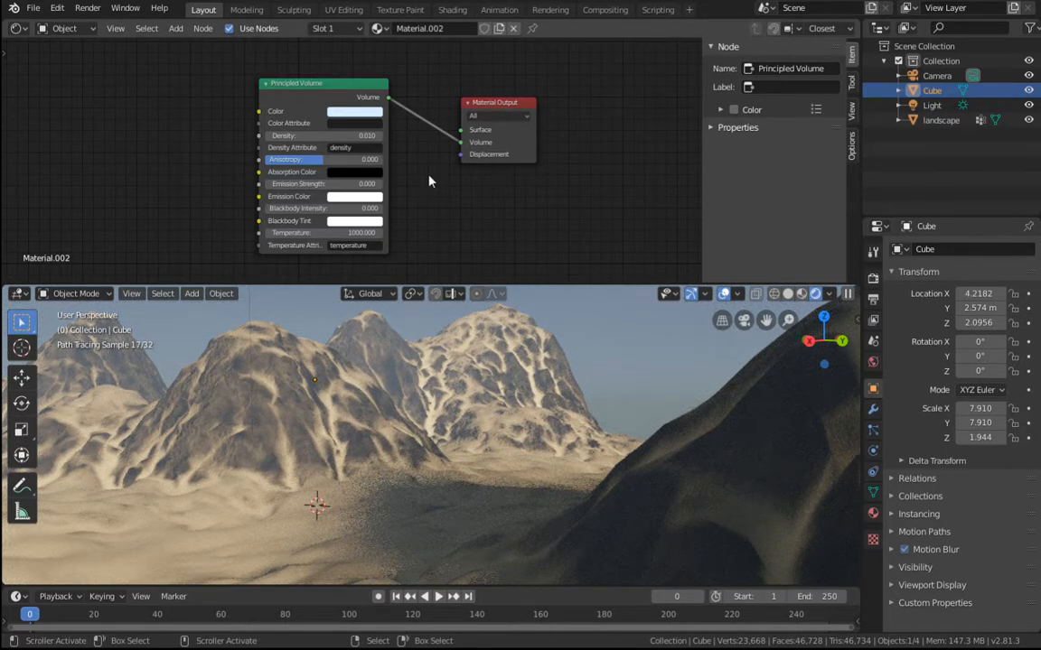
Step: Set the Principled Volume density to 0.005
scroll(429, 181, up, 2)
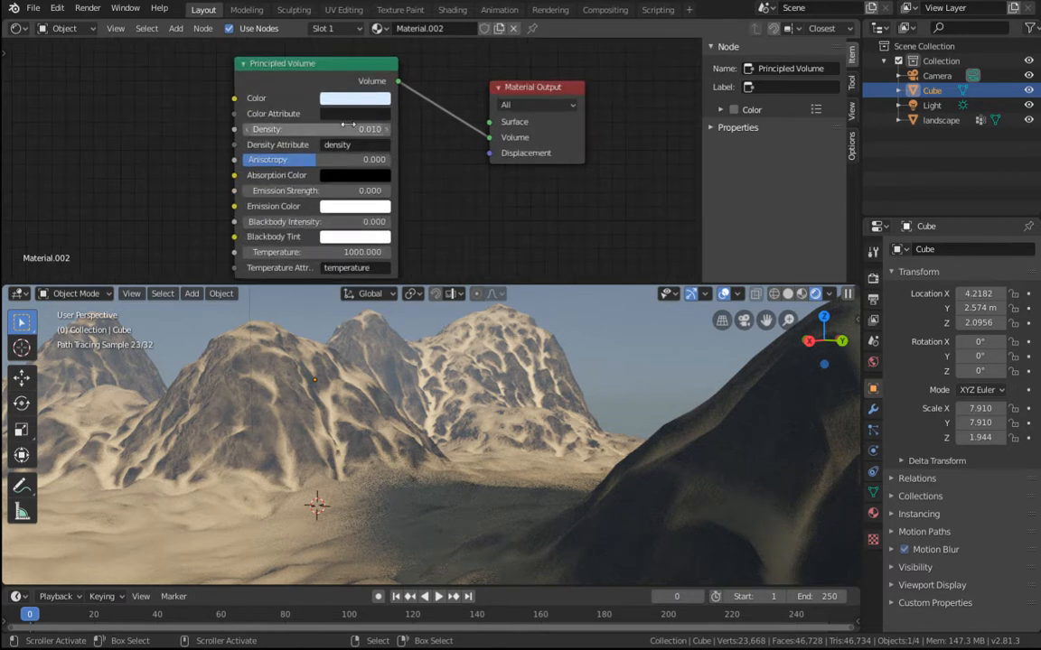
click(387, 130)
click(350, 130)
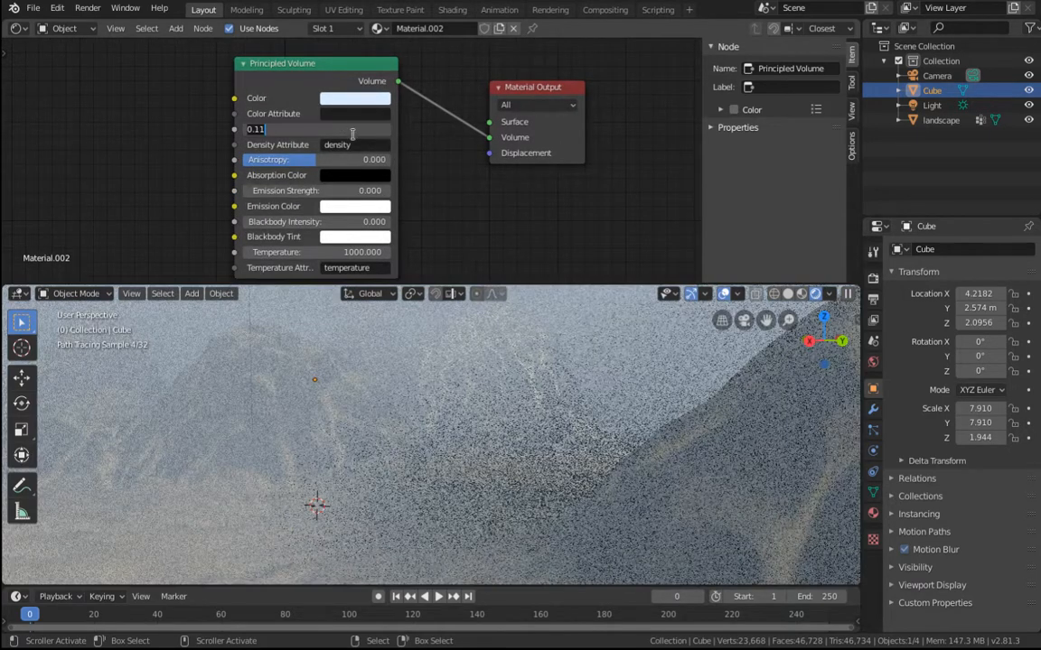
click(338, 132)
key(BackSpace)
key(BackSpace)
text(005)
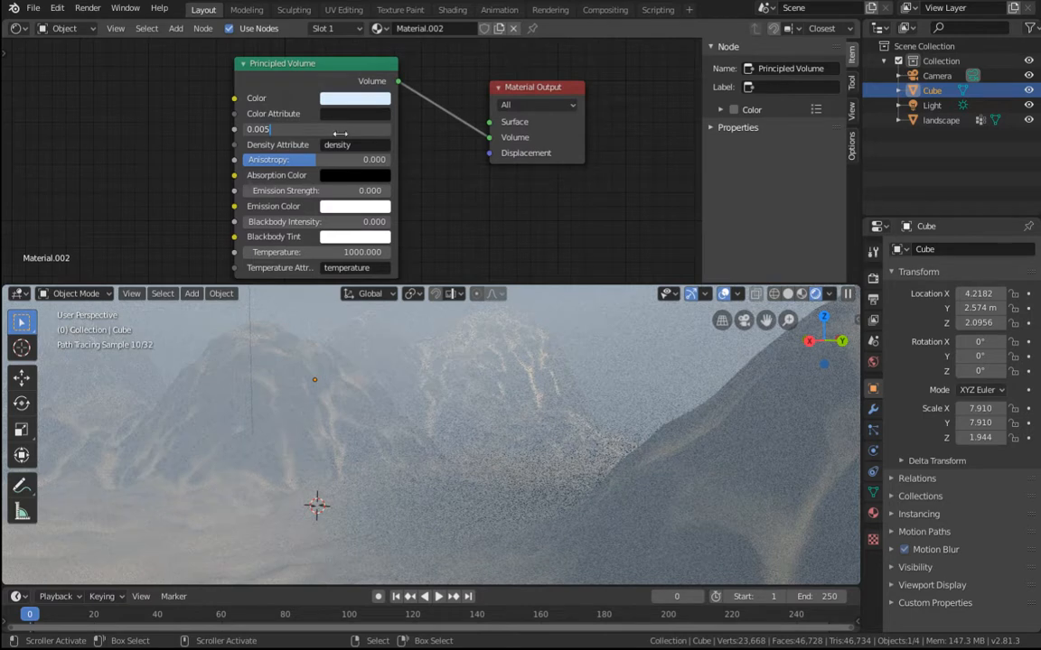
key(Return)
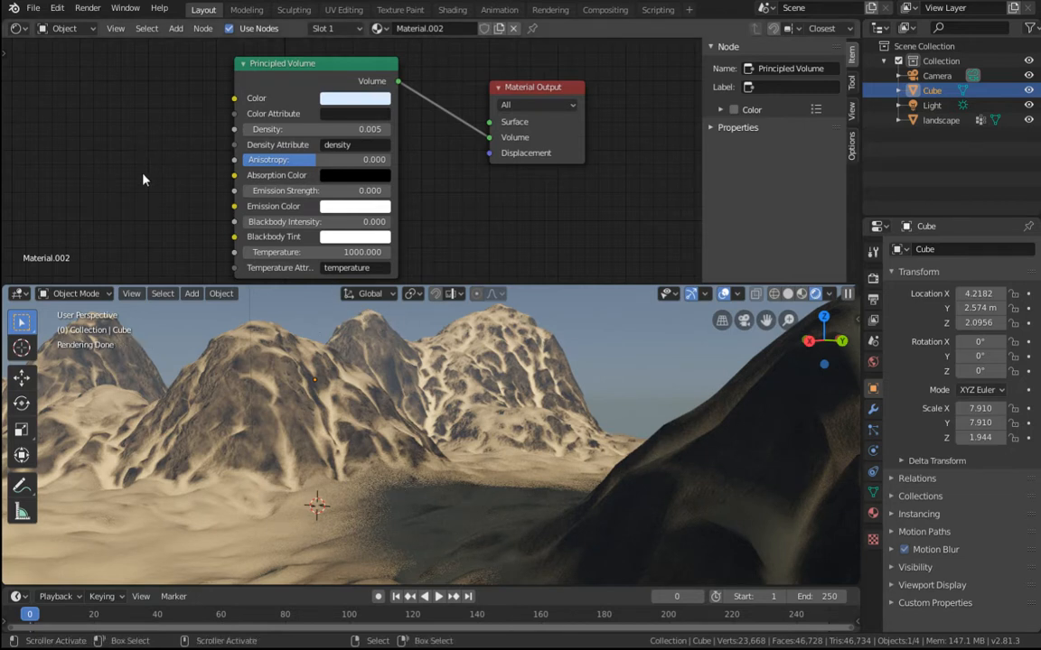
Step: Add a Geometry input node to the cube's material and place it well ahead of the Principled Volume
key(shift+a)
mouse_move(131, 143)
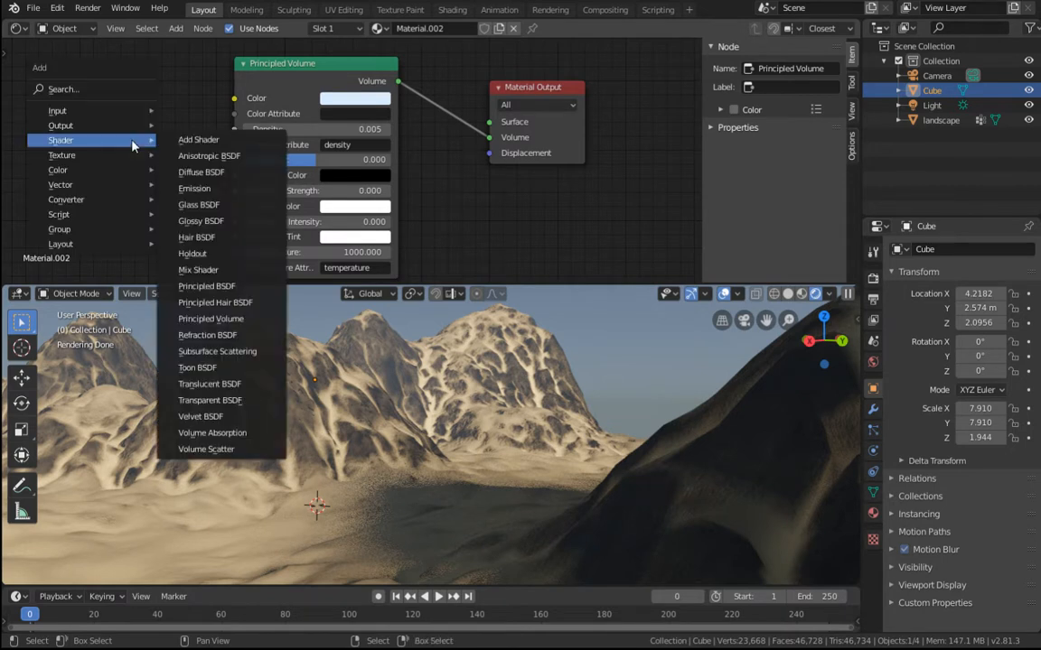
mouse_move(101, 203)
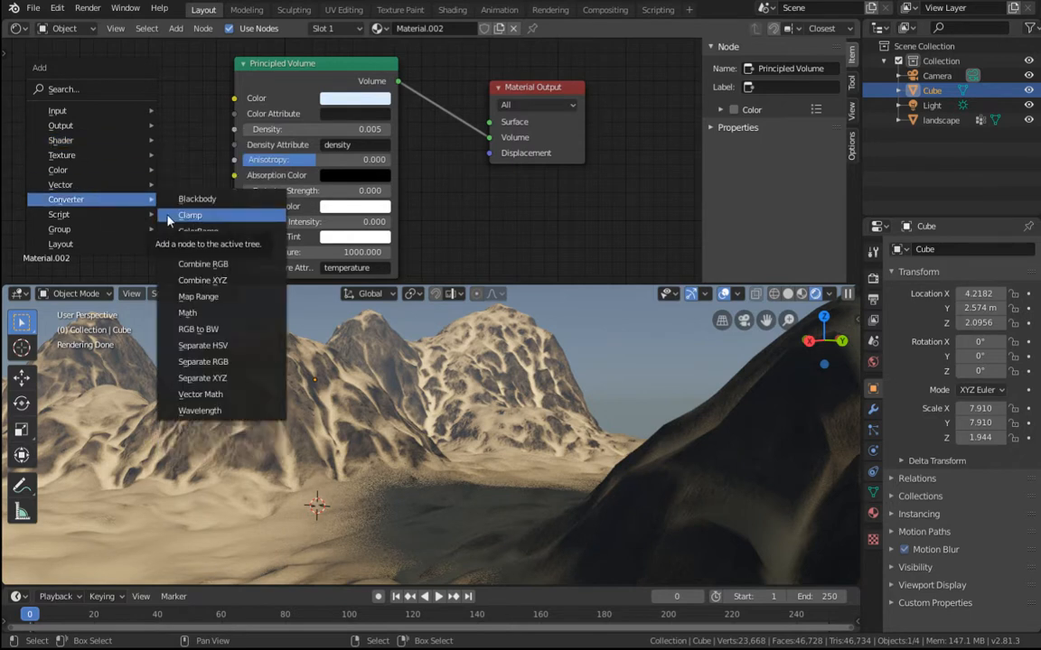
mouse_move(99, 111)
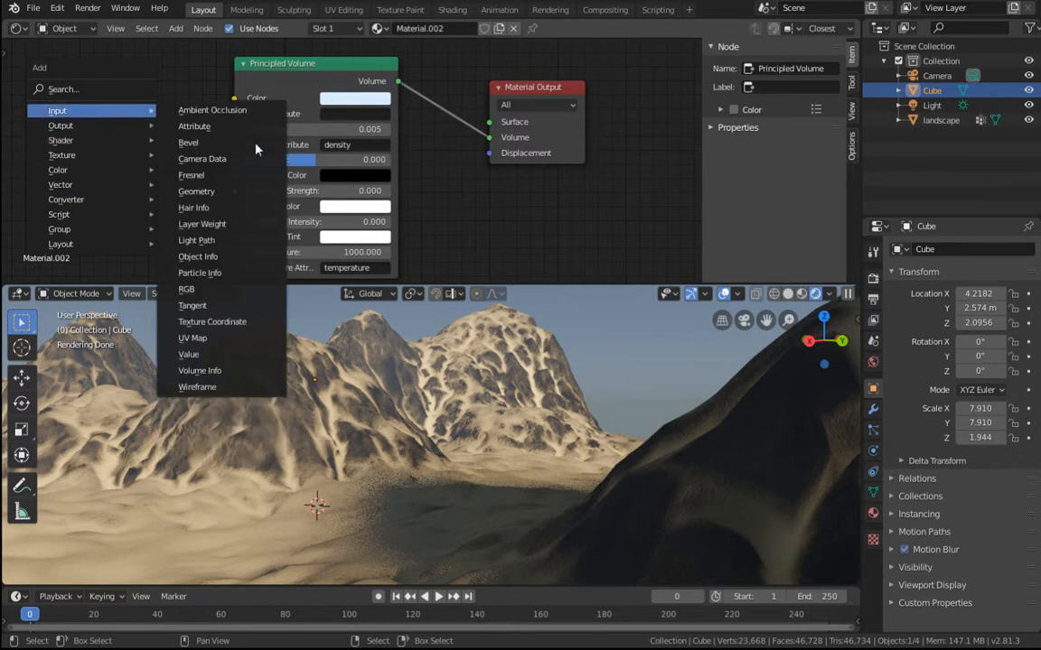
click(221, 193)
click(27, 82)
middle_drag(239, 161, 271, 169)
scroll(272, 170, down, 7)
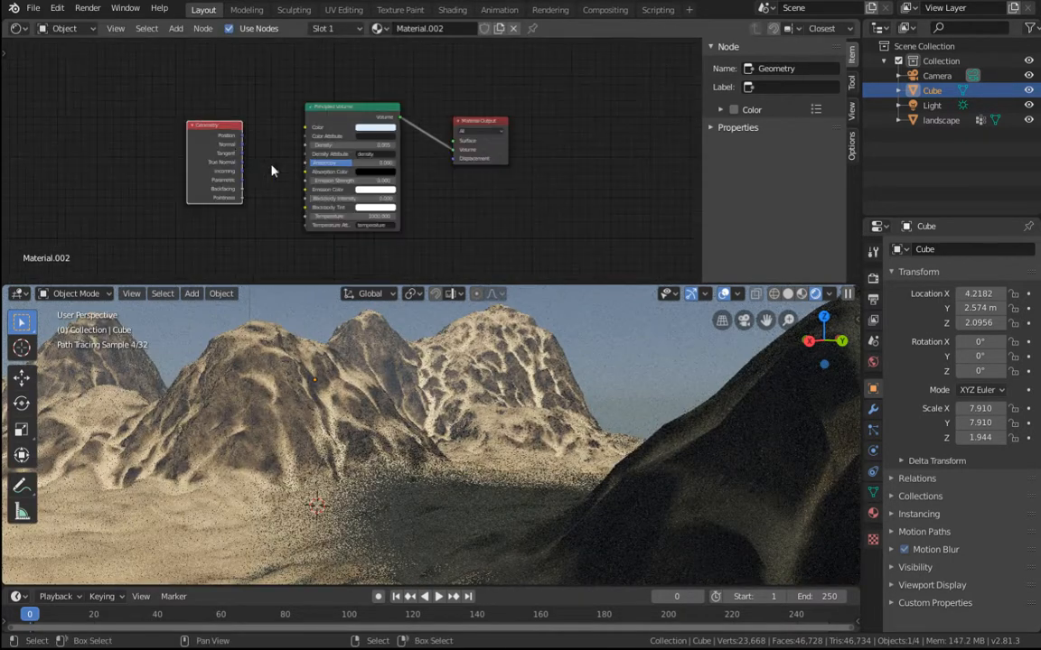
drag(216, 179, 96, 161)
Step: Add a Texture Coordinate node to the cube's material and delete the Geometry node
key(shift+a)
mouse_move(174, 173)
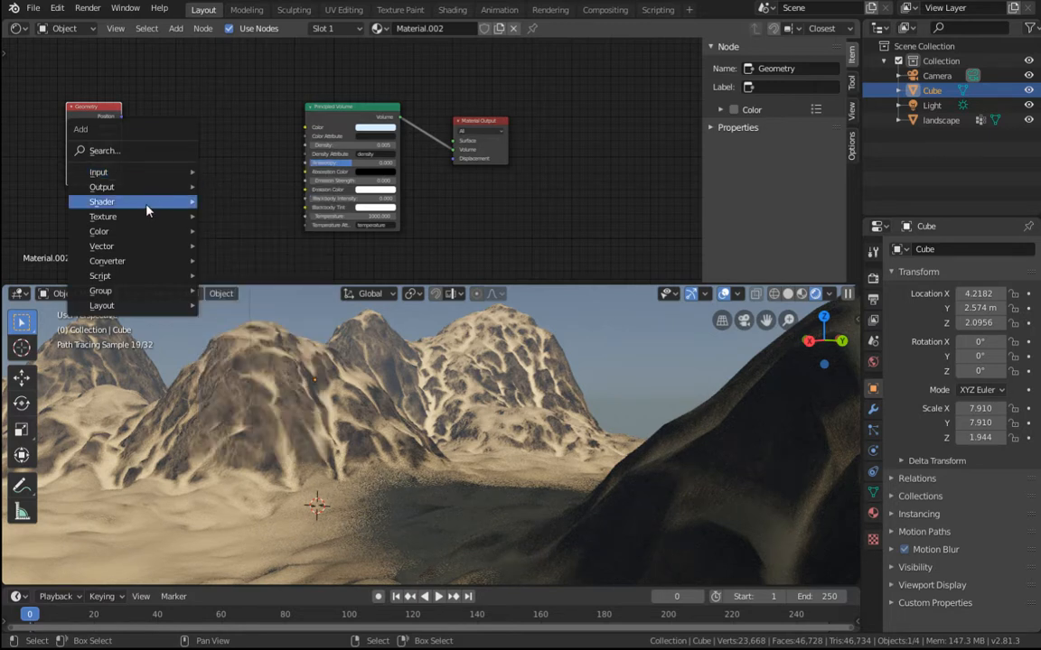
mouse_move(143, 209)
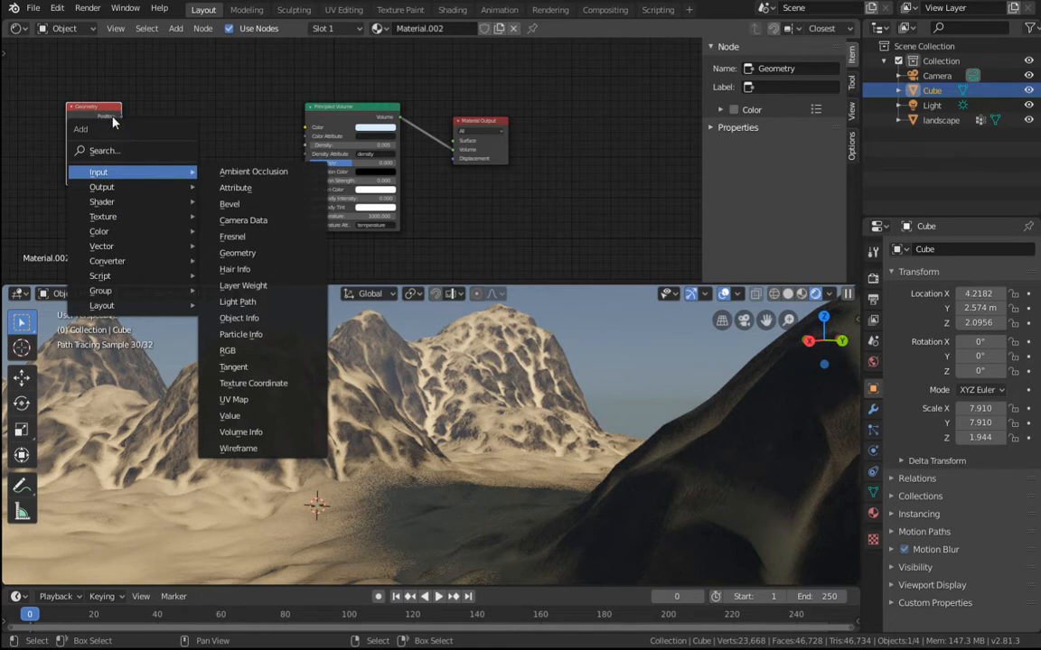
click(252, 383)
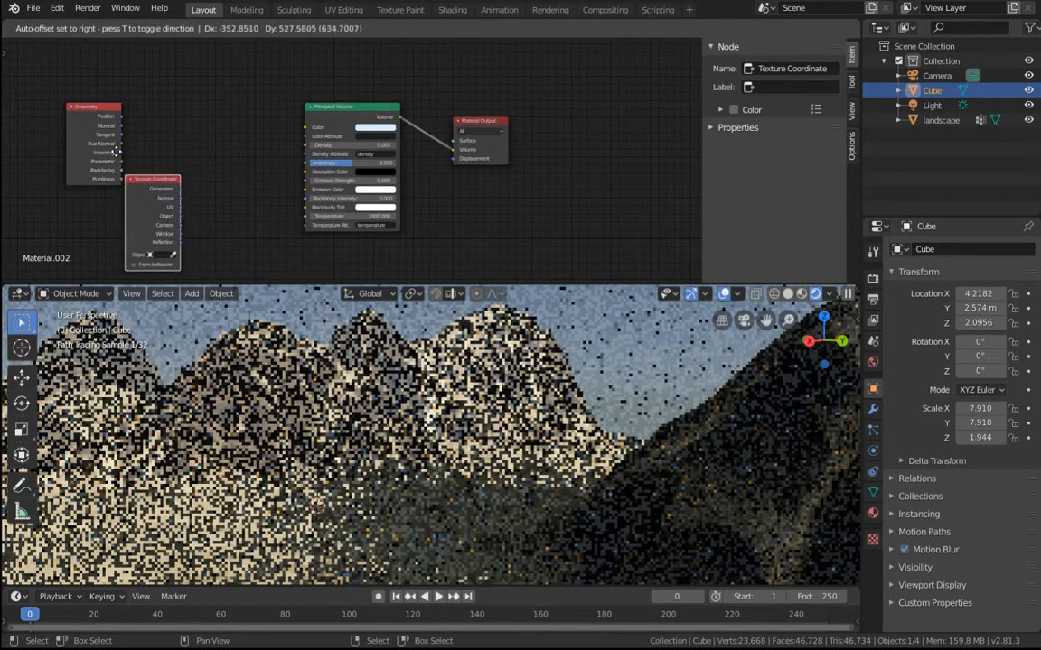
click(112, 140)
drag(85, 140, 57, 139)
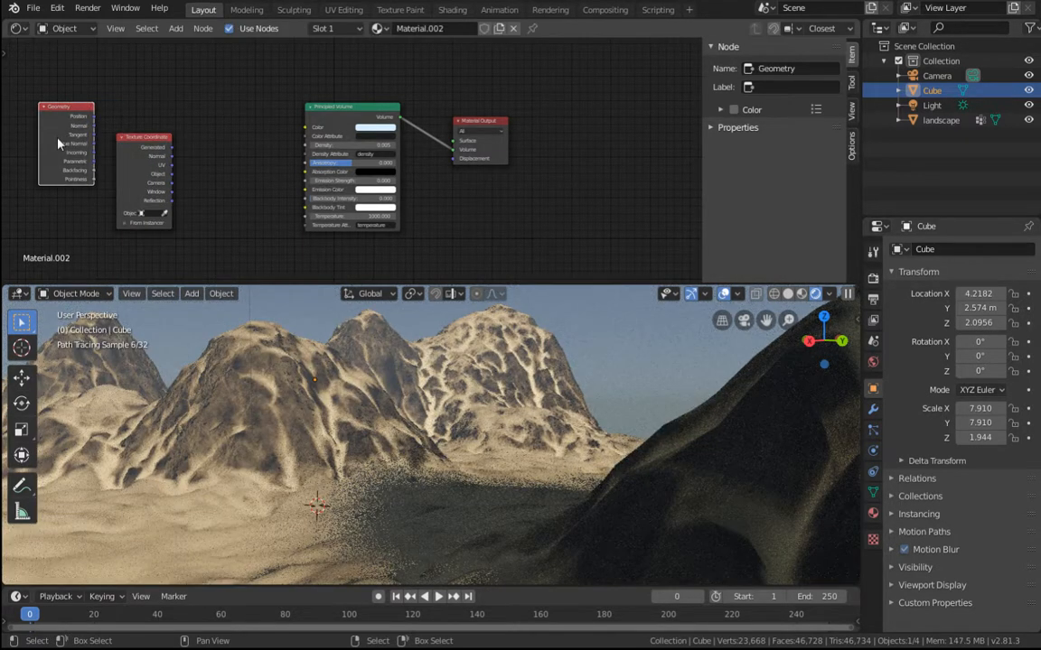
key(x)
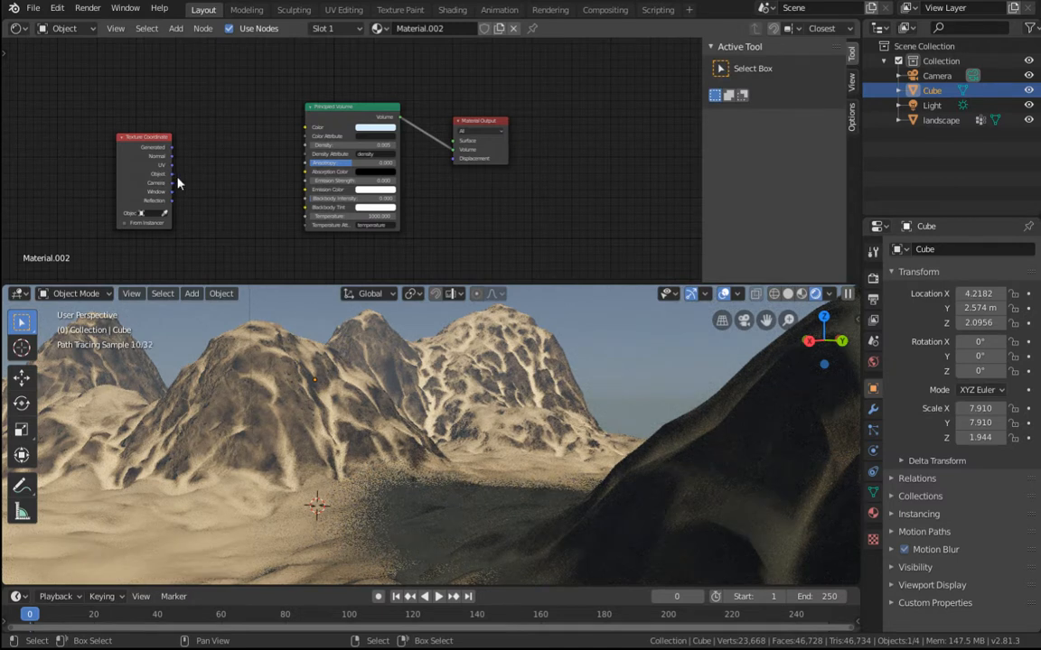
Step: Add a Separate XYZ node, feed it the Texture Coordinate's Object output, and space both nodes away from the Principled Volume
key(shift+a)
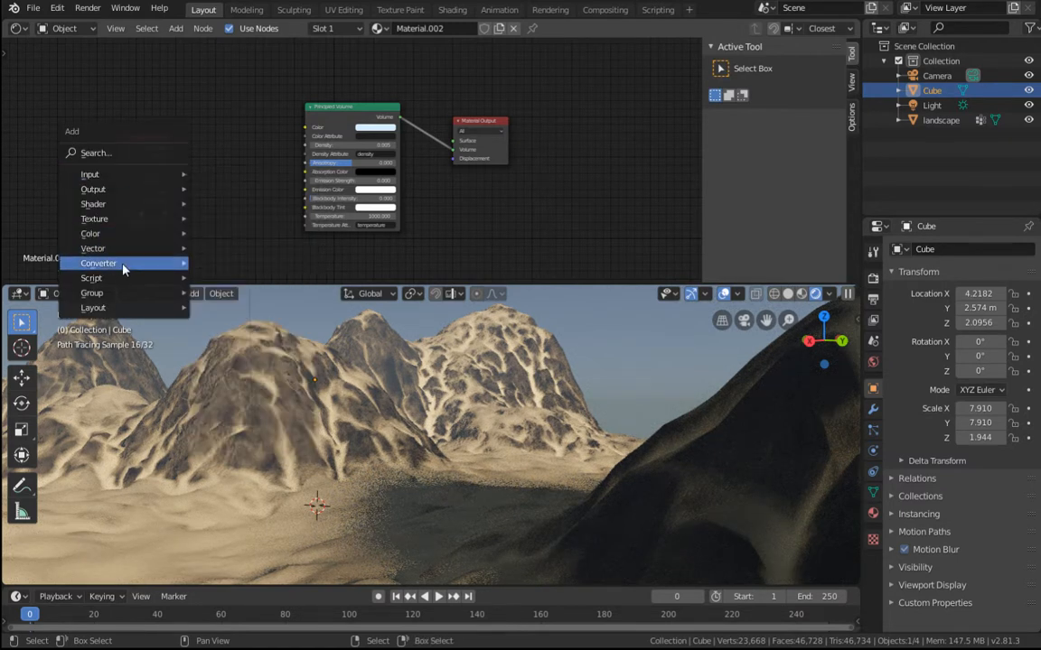
mouse_move(101, 264)
click(230, 438)
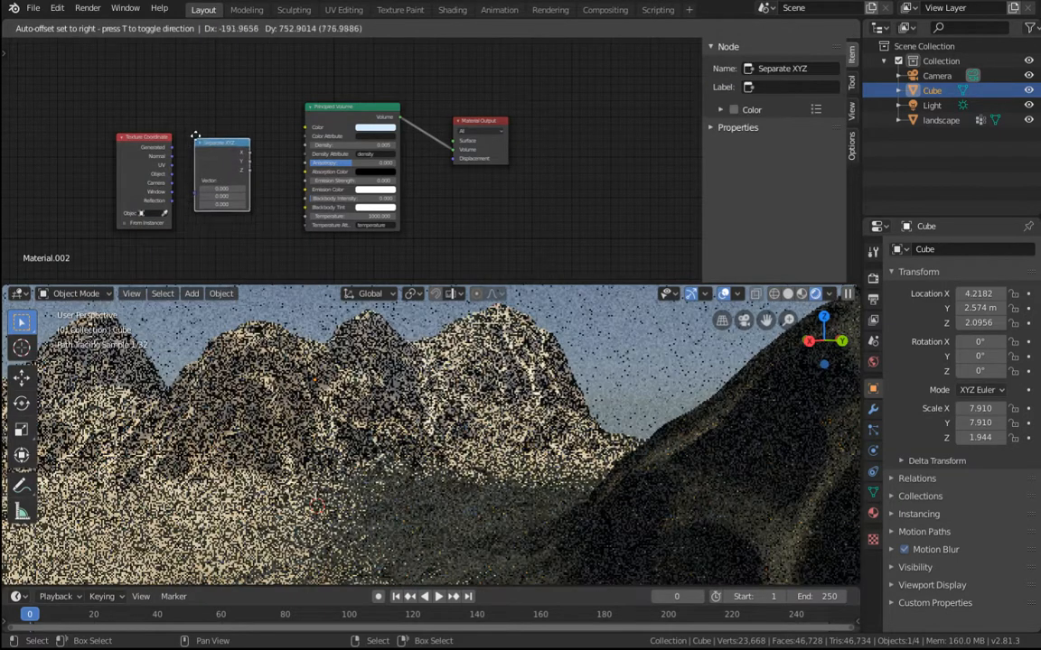
click(161, 155)
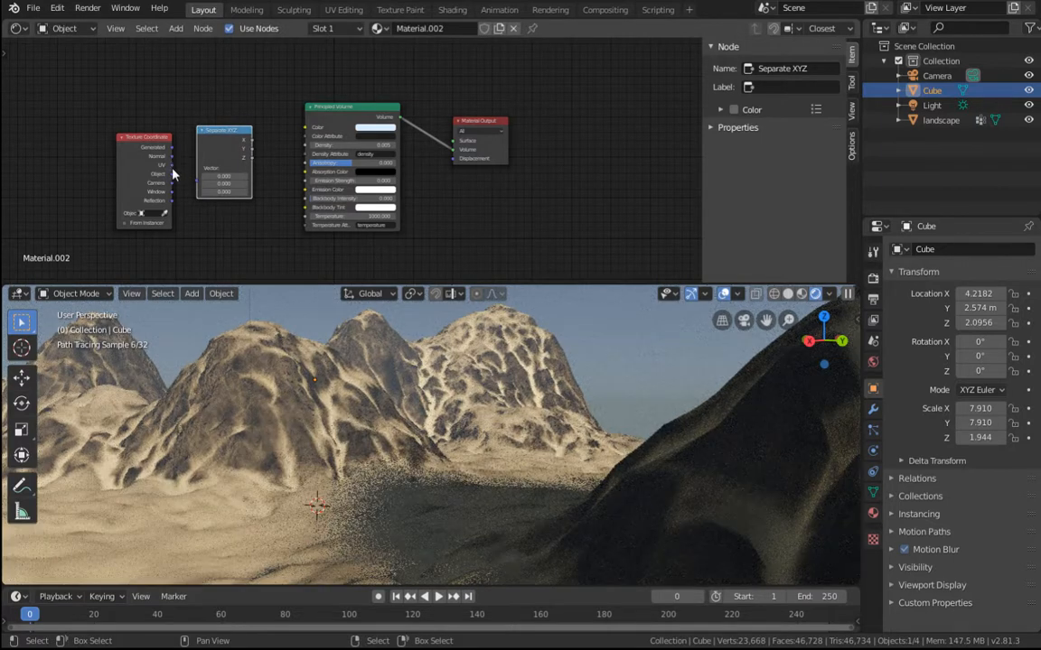
drag(172, 174, 199, 168)
click(131, 167)
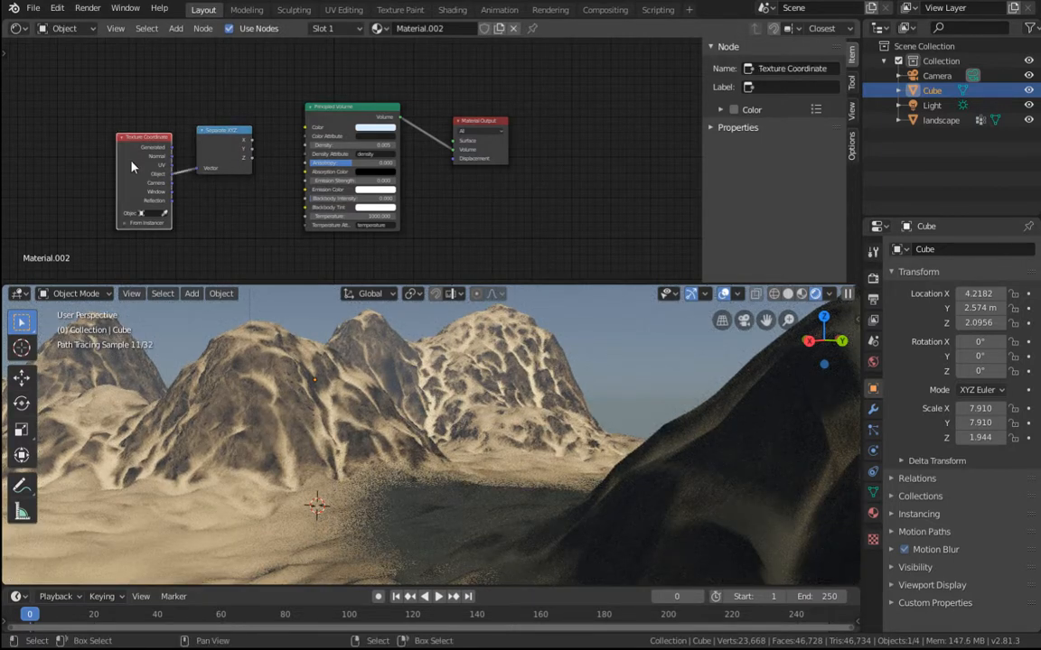
drag(131, 166, 72, 153)
drag(209, 145, 138, 140)
Step: Add a Math node set to Add before the Principled Volume and connect Separate XYZ's Z output to its first value
key(shift+a)
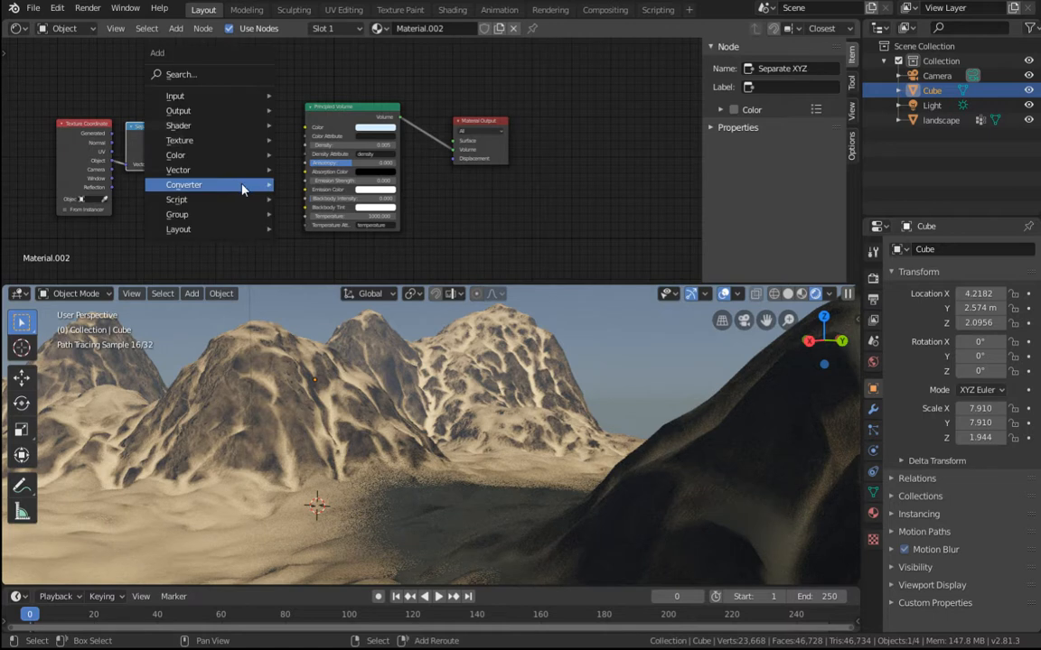
mouse_move(239, 187)
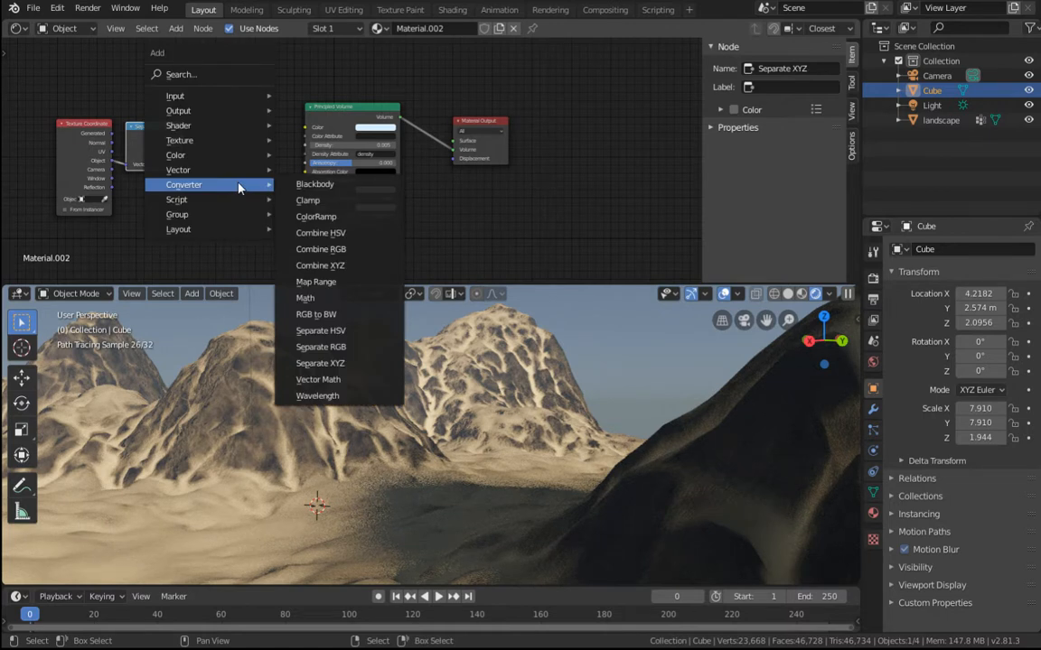
click(305, 297)
click(234, 230)
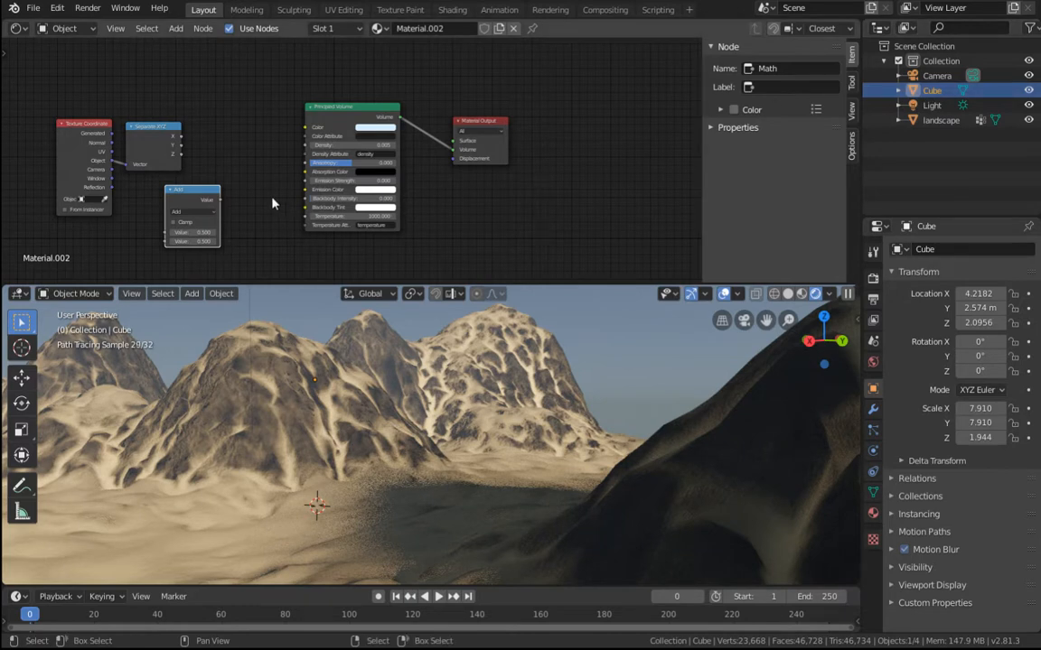
drag(196, 204, 241, 126)
drag(181, 158, 211, 154)
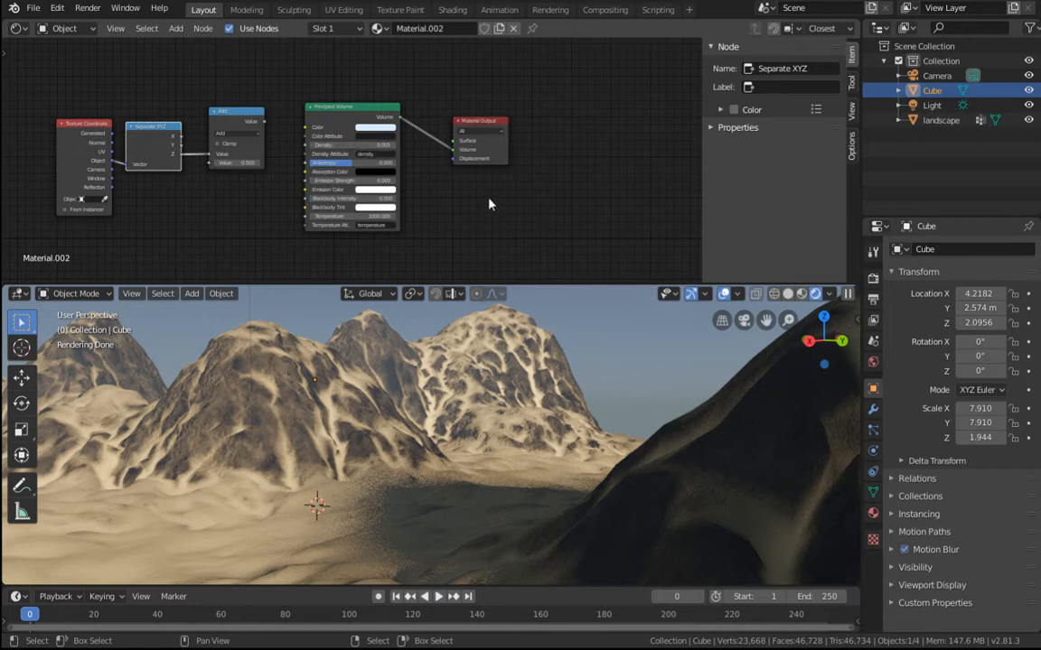
Step: Set the Add node's second value to 1
scroll(439, 177, up, 2)
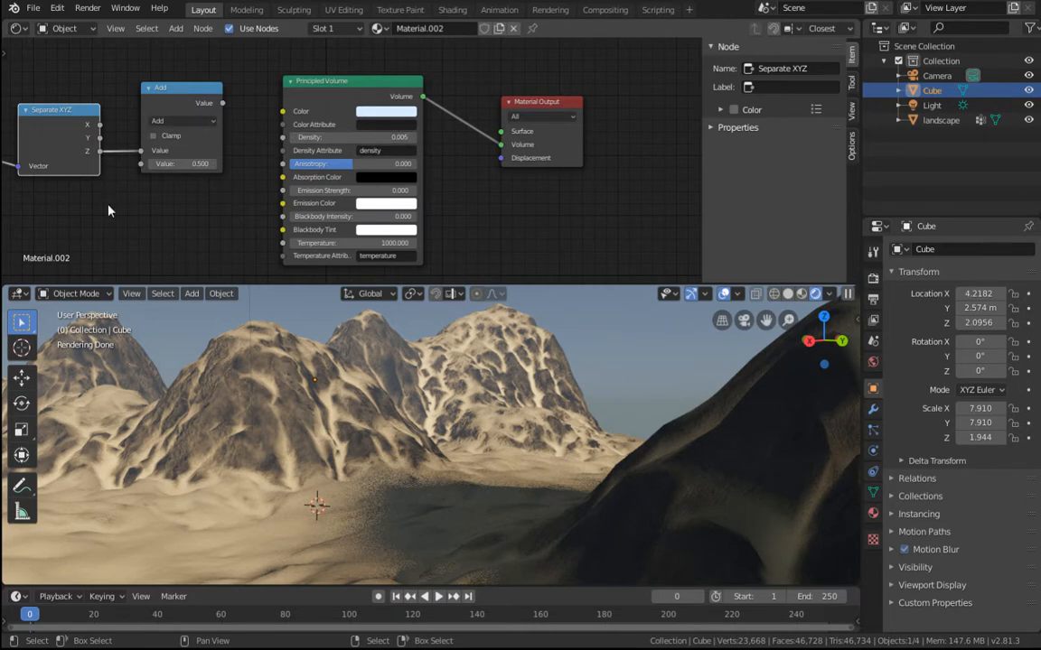
middle_drag(104, 207, 216, 203)
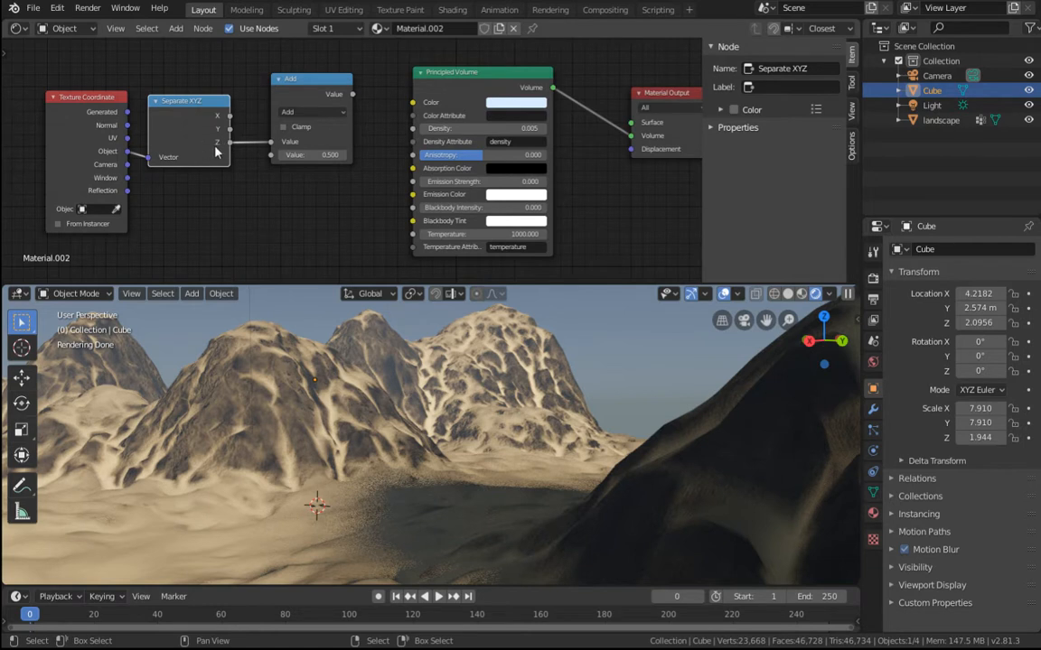
click(329, 156)
text(1)
key(Return)
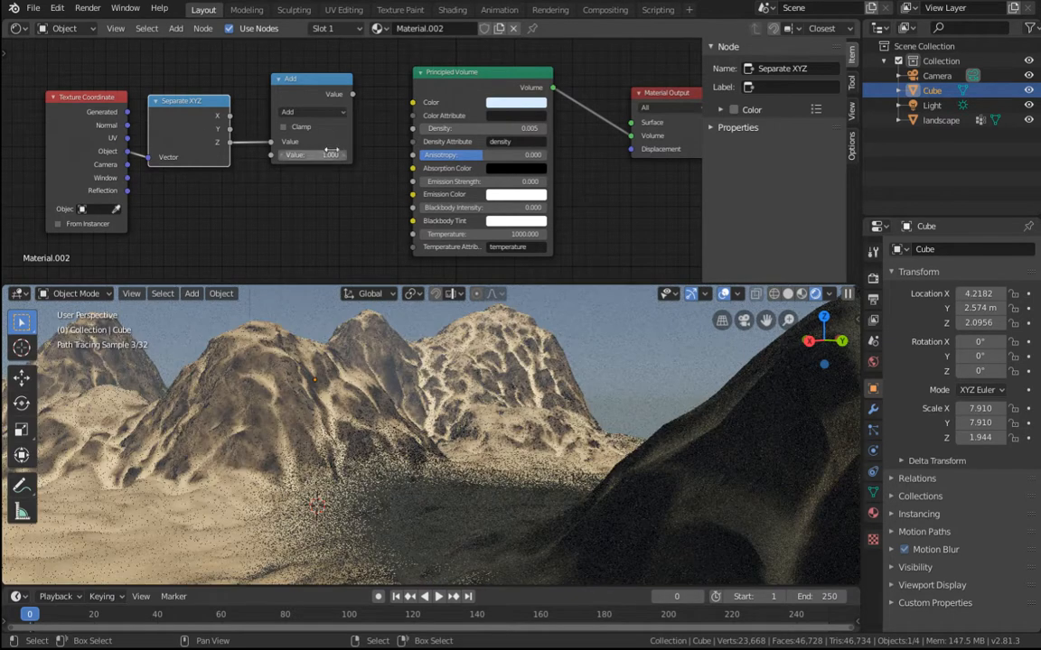
Step: Duplicate the Add node below the original and connect the original's output to the copy's first value
click(333, 95)
key(shift+d)
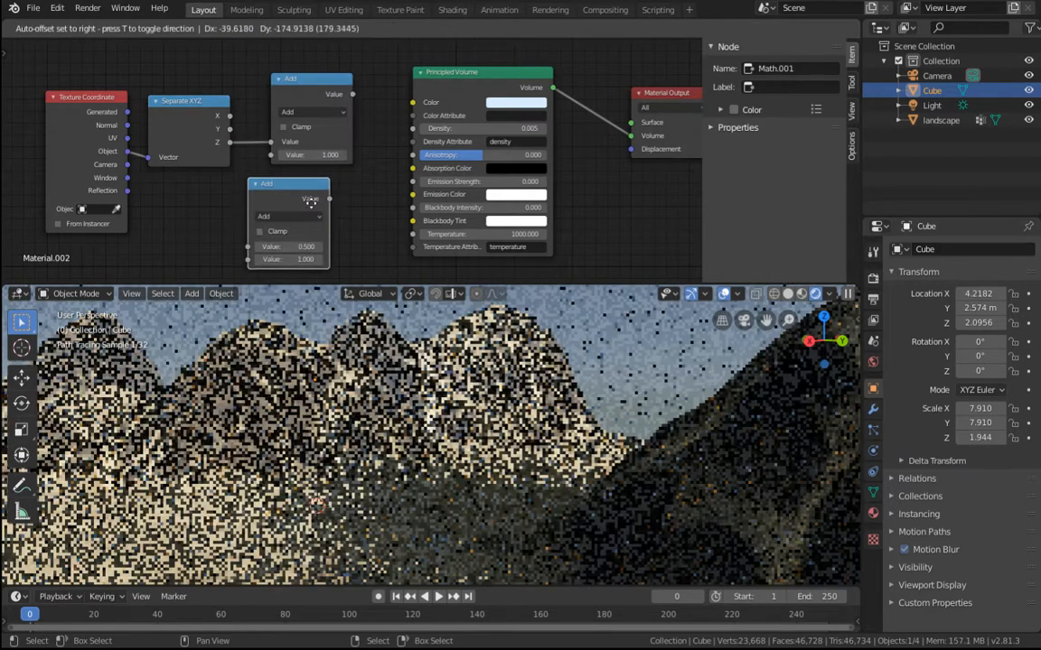
click(325, 204)
drag(352, 94, 264, 251)
Step: Change the duplicated Math node's operation to Multiply with a second value of 0.5
click(303, 222)
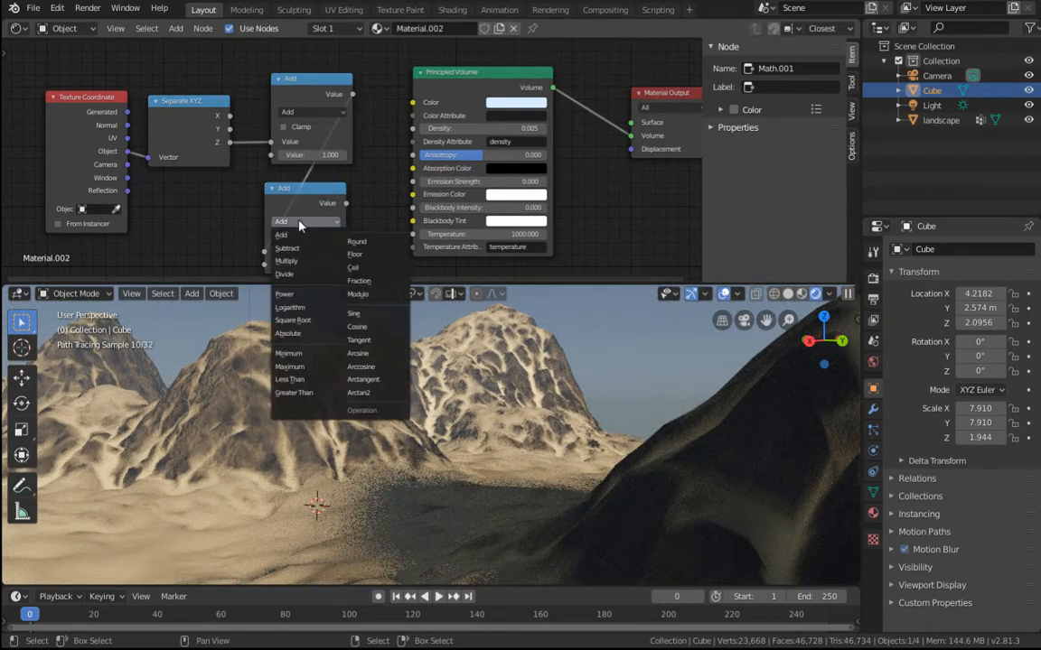
click(275, 237)
click(303, 263)
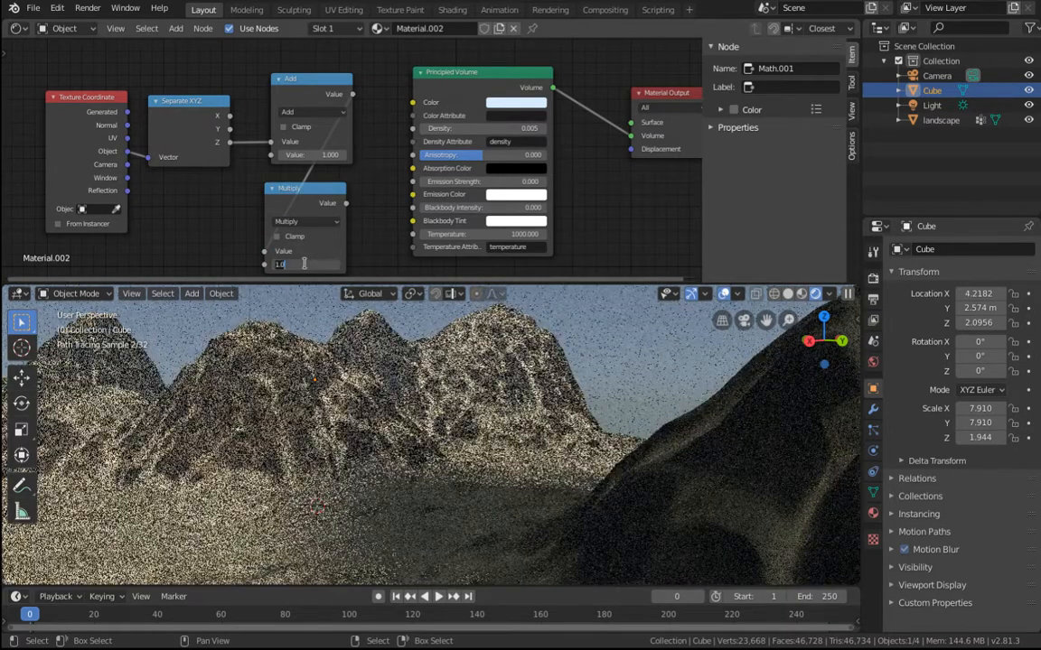
text(0.5)
key(Return)
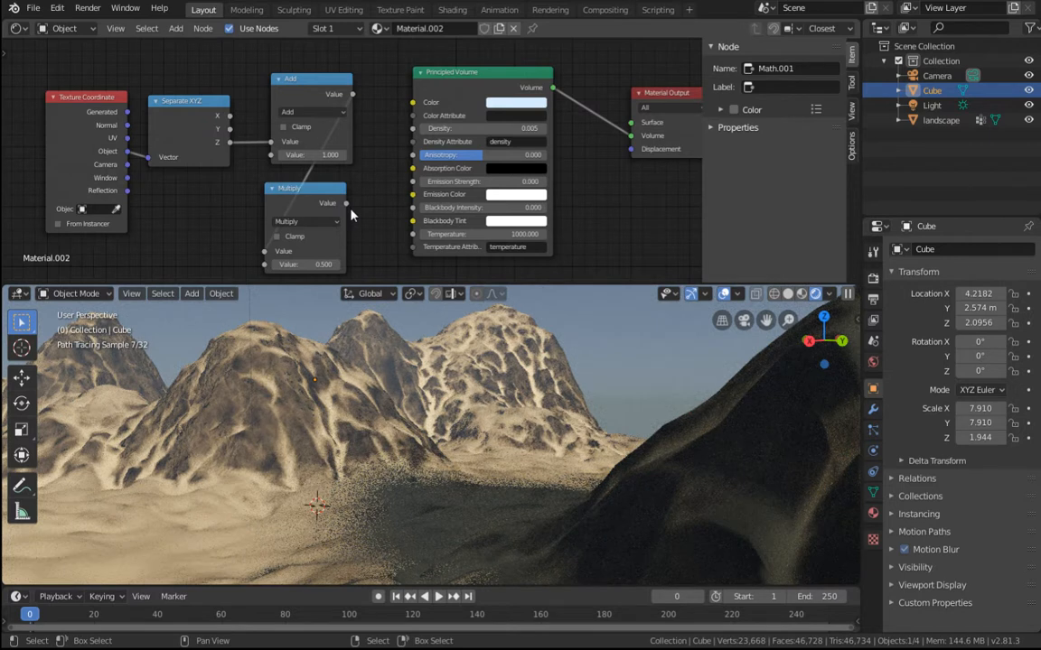
Step: Switch the duplicated Math node's operation to Divide and set its second value to 2
click(304, 224)
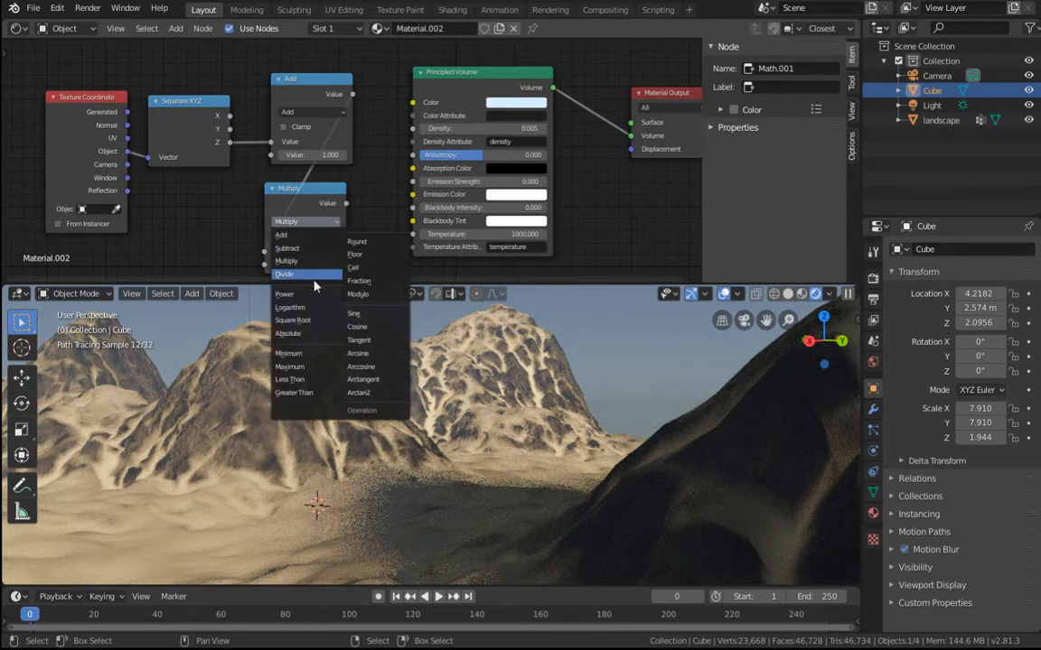
click(294, 236)
click(305, 264)
text(2)
key(Return)
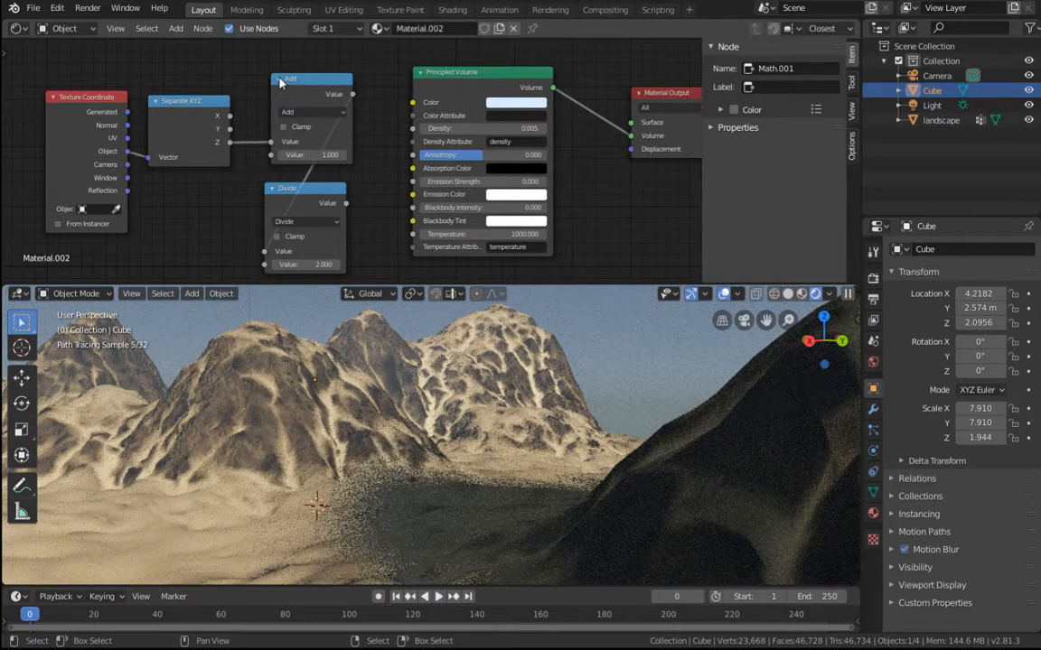
Step: Collapse the Add and Divide nodes and connect the Divide output to the Principled Volume's Density
click(275, 79)
click(274, 188)
drag(276, 189, 413, 128)
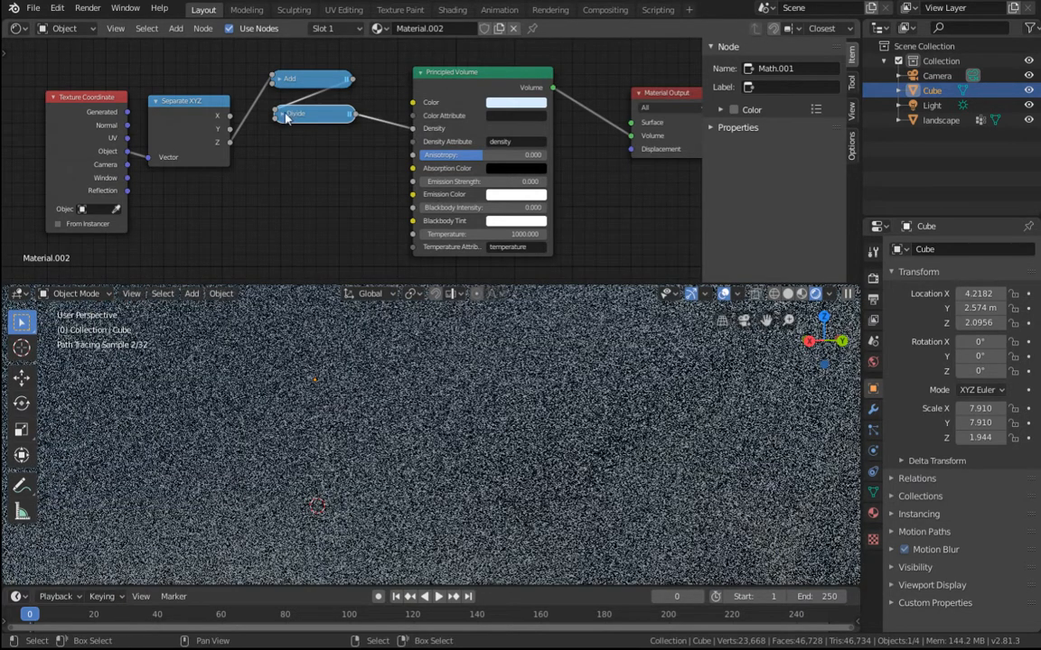
Step: Duplicate the Divide node below, feed the original's output into the copy's first value, and switch the copy's operation to Multiply
key(shift+d)
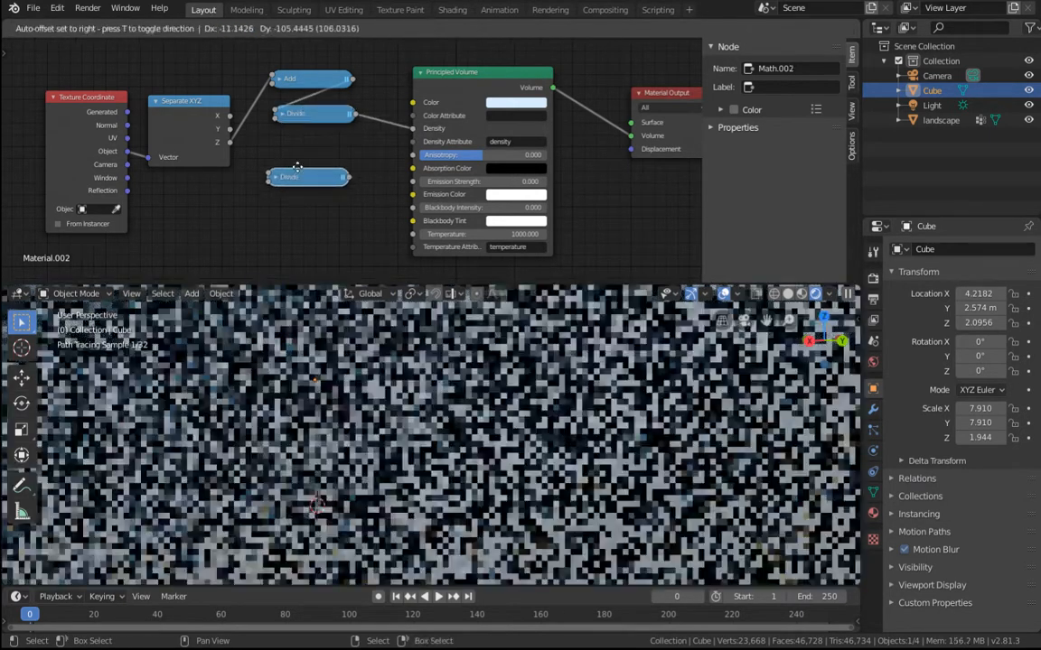
click(312, 165)
drag(354, 115, 269, 163)
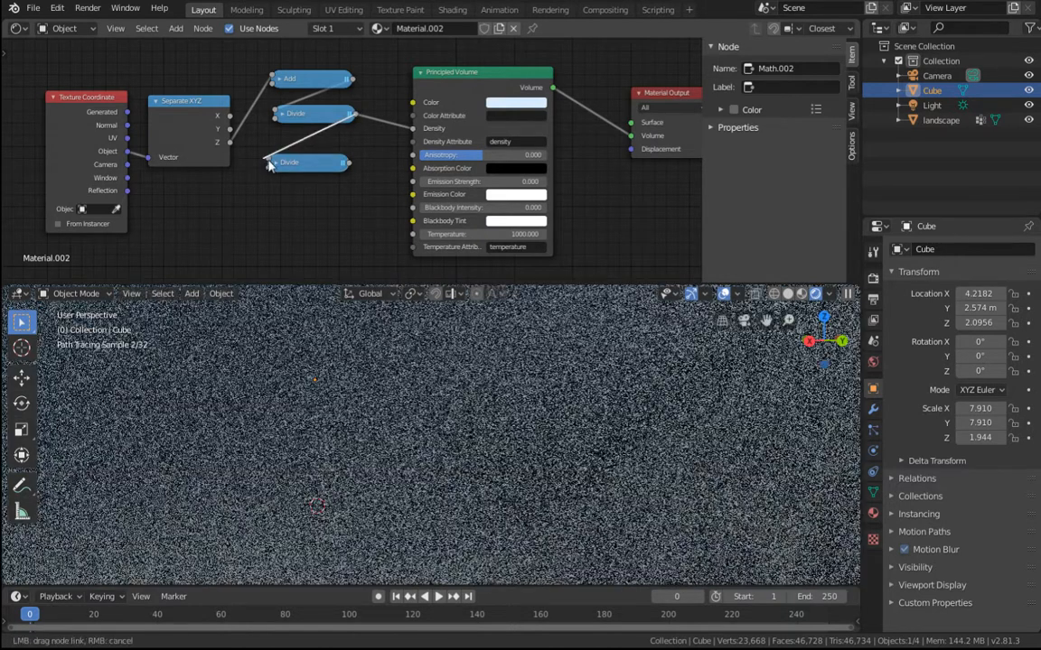
click(274, 164)
click(307, 195)
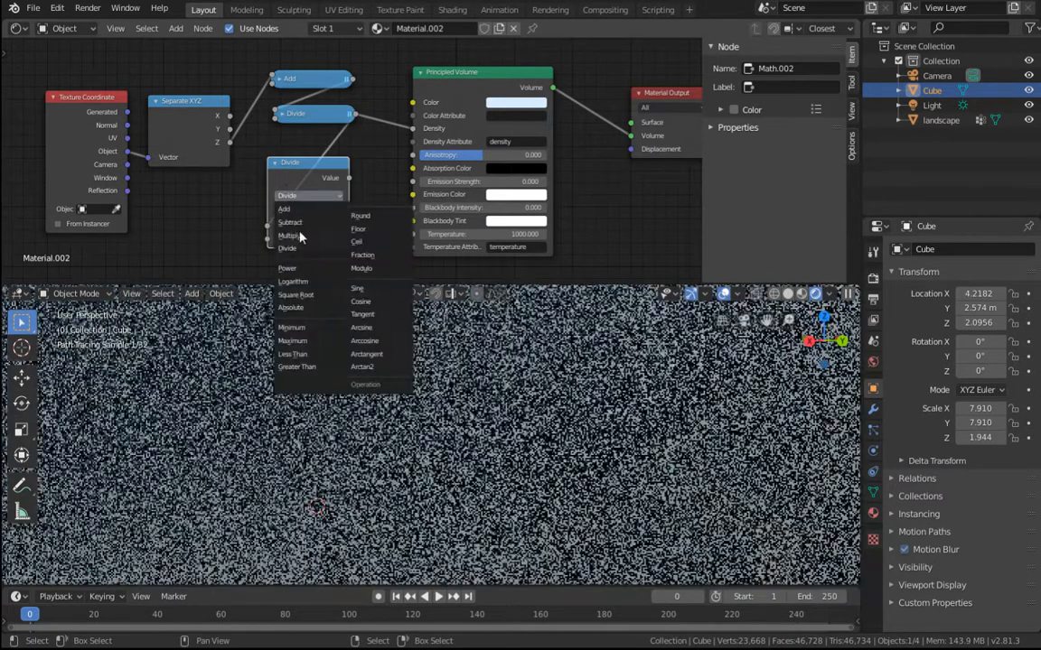
click(291, 217)
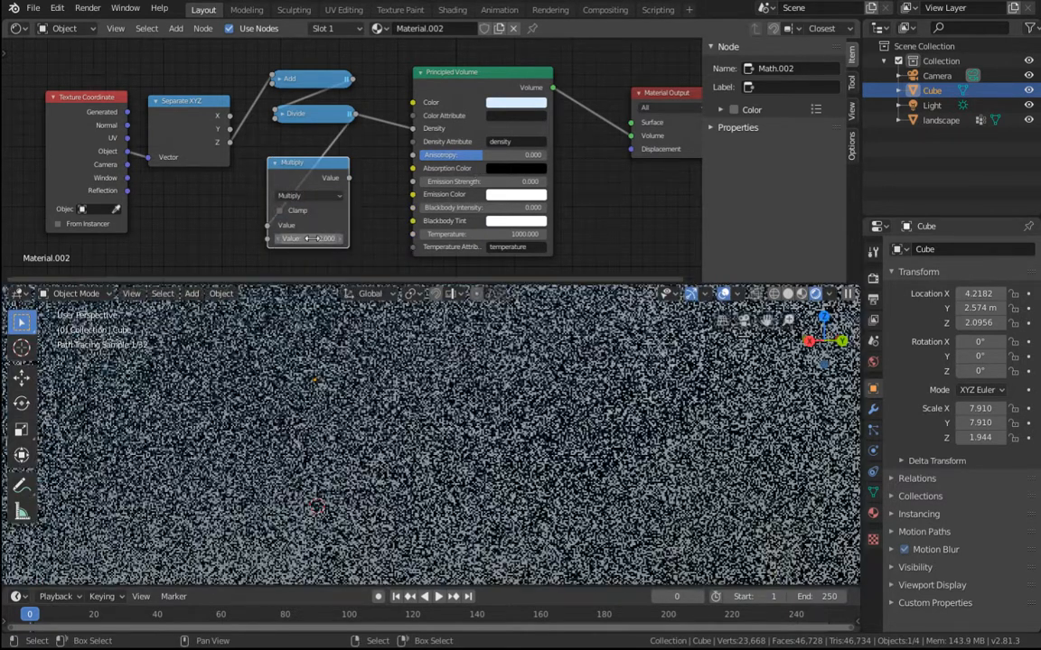
Step: Set the Multiply node's second value to 0.005 and replace the direct Divide link to Density with the Multiply output
click(310, 239)
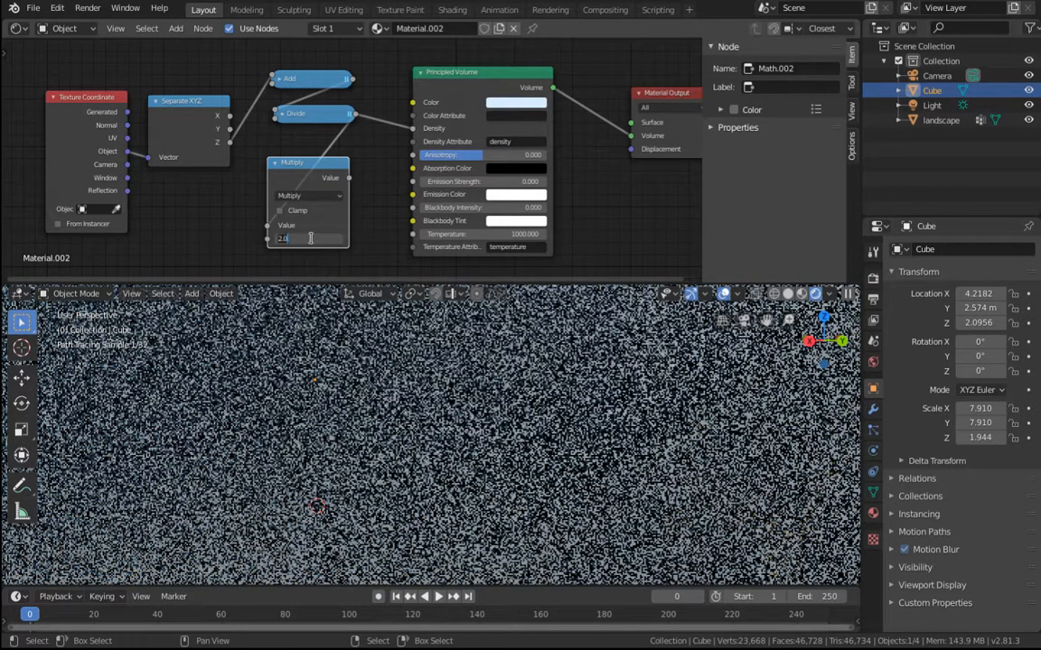
click(312, 239)
key(BackSpace)
key(BackSpace)
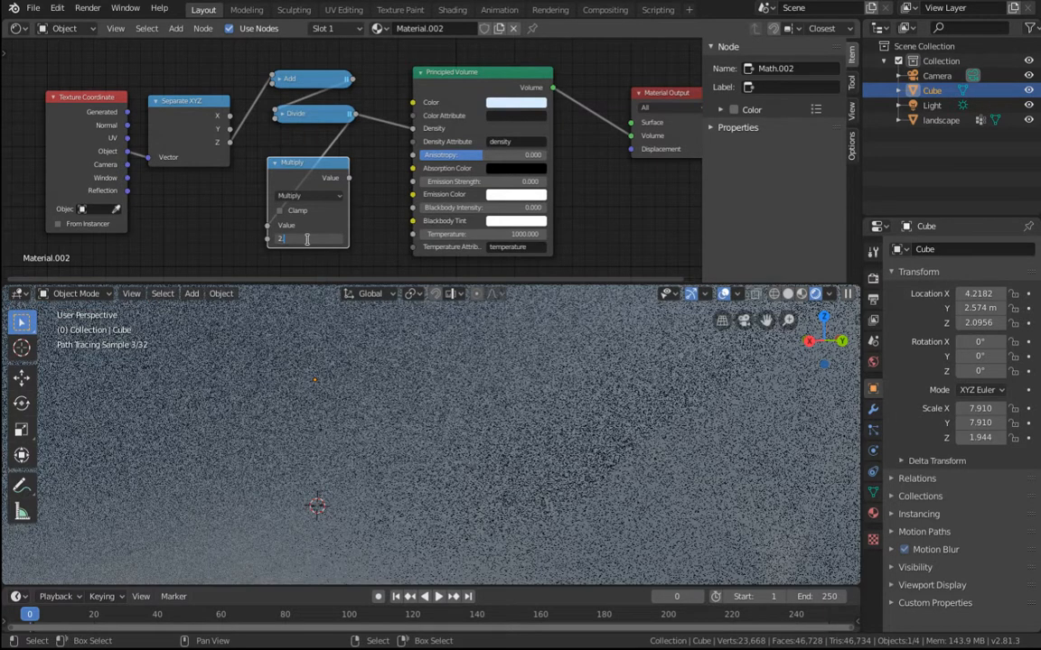
click(354, 168)
drag(412, 128, 392, 145)
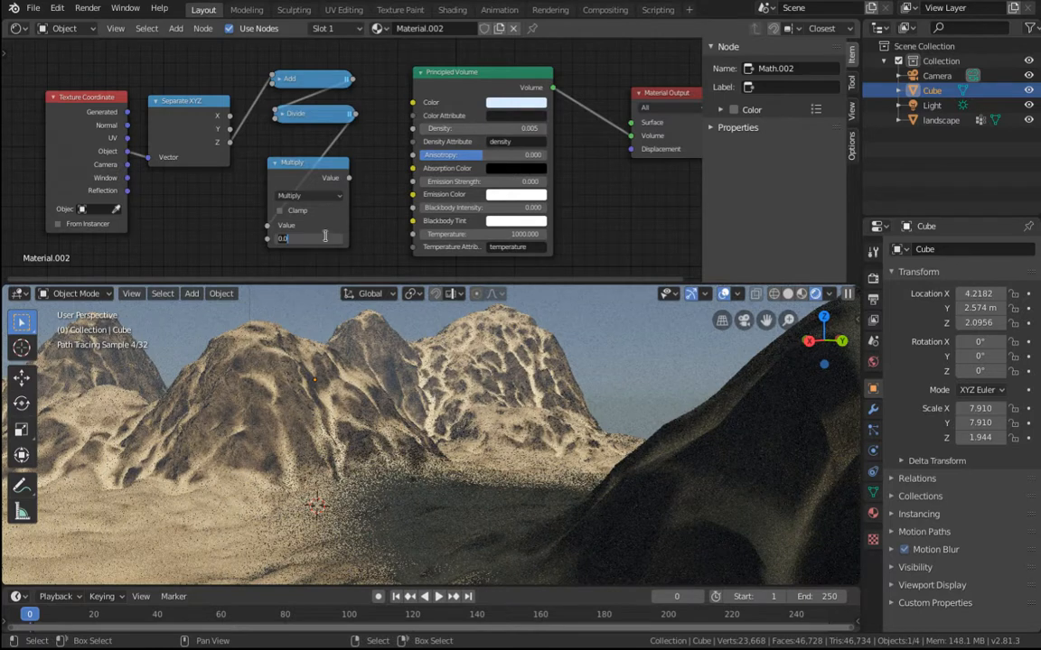
click(303, 238)
text(0)
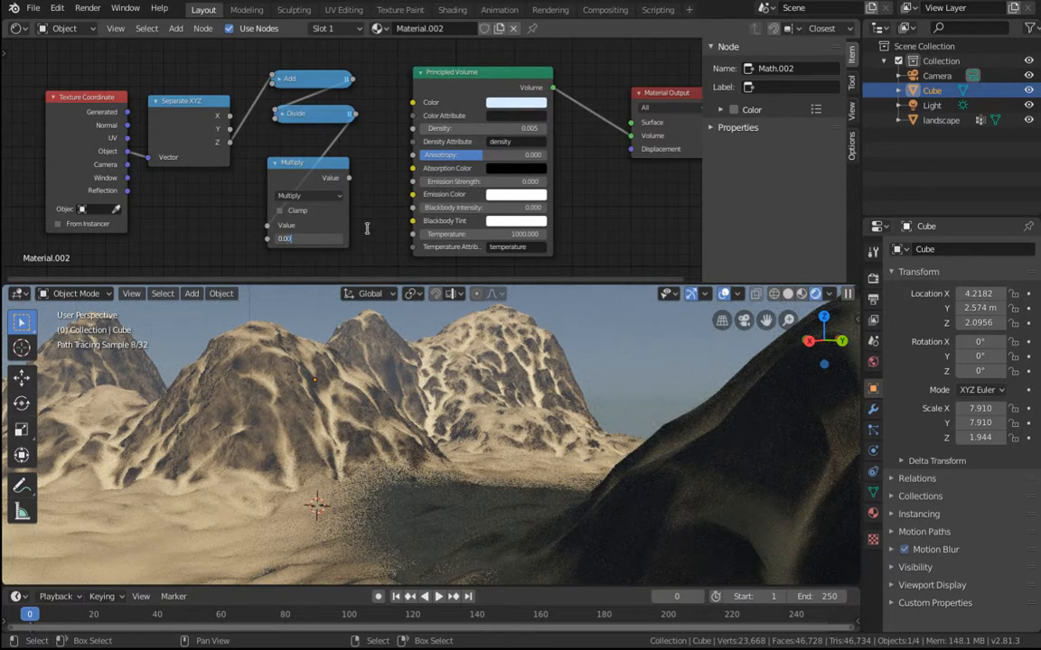
text(5)
key(Return)
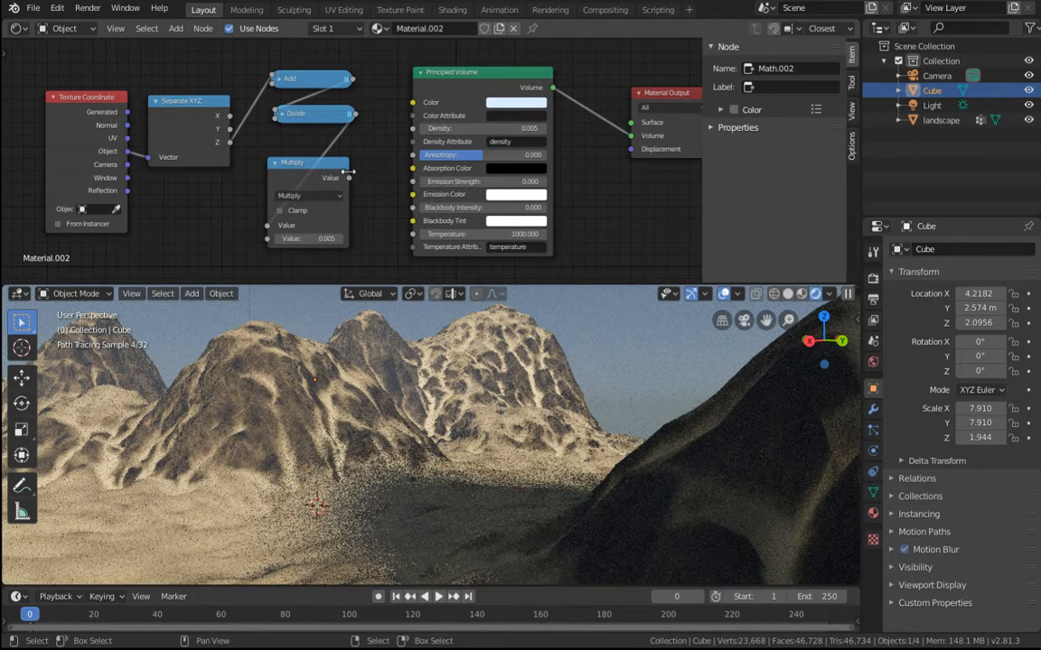
drag(349, 177, 412, 128)
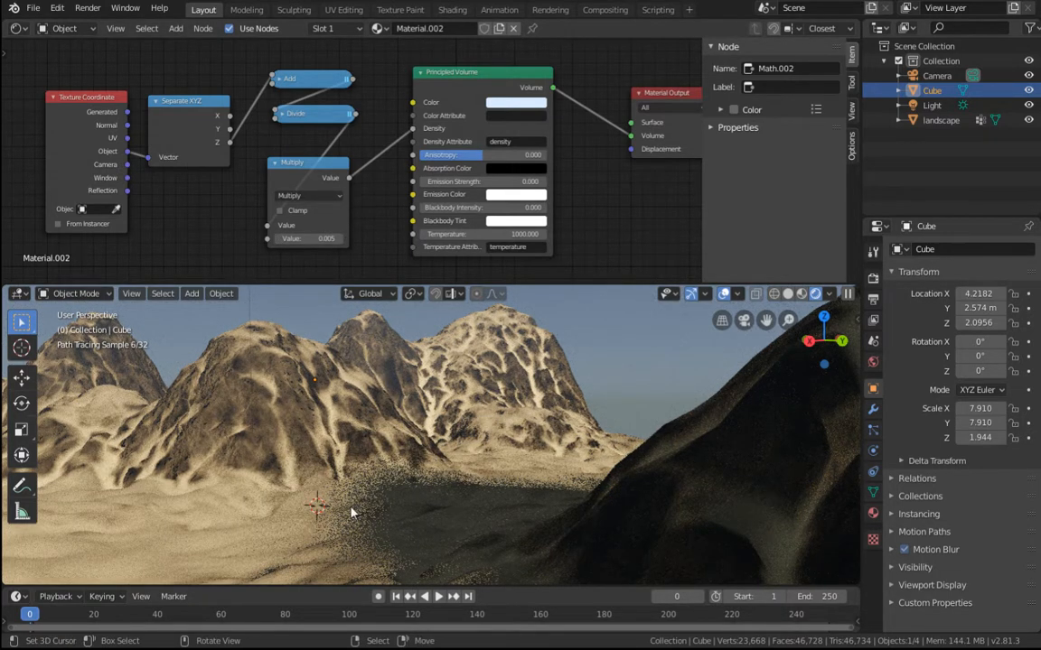
click(340, 239)
click(340, 239)
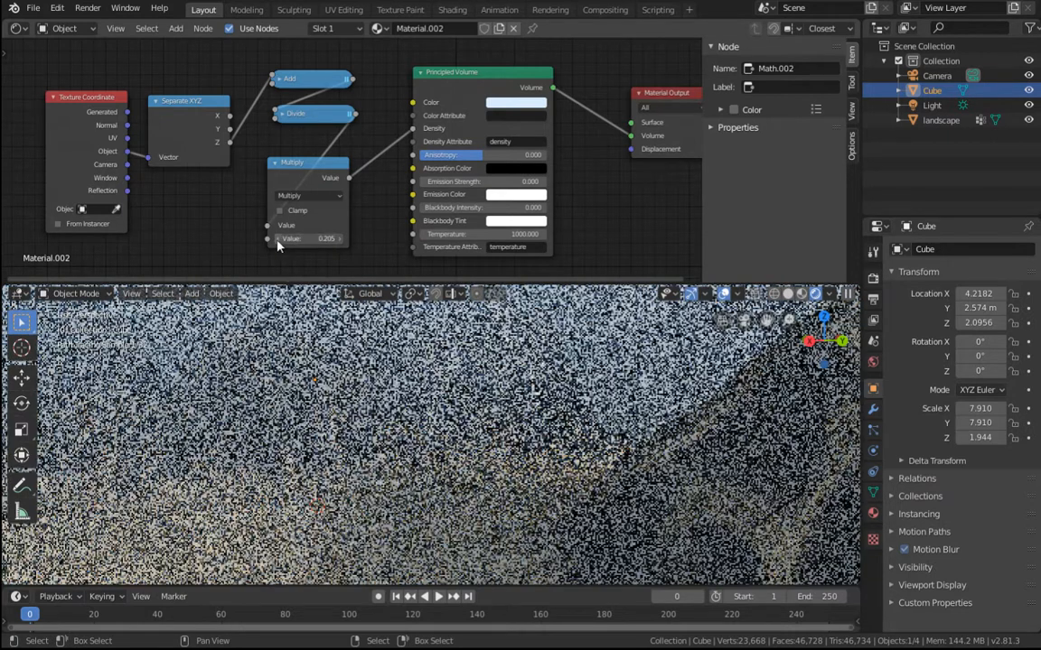
click(279, 238)
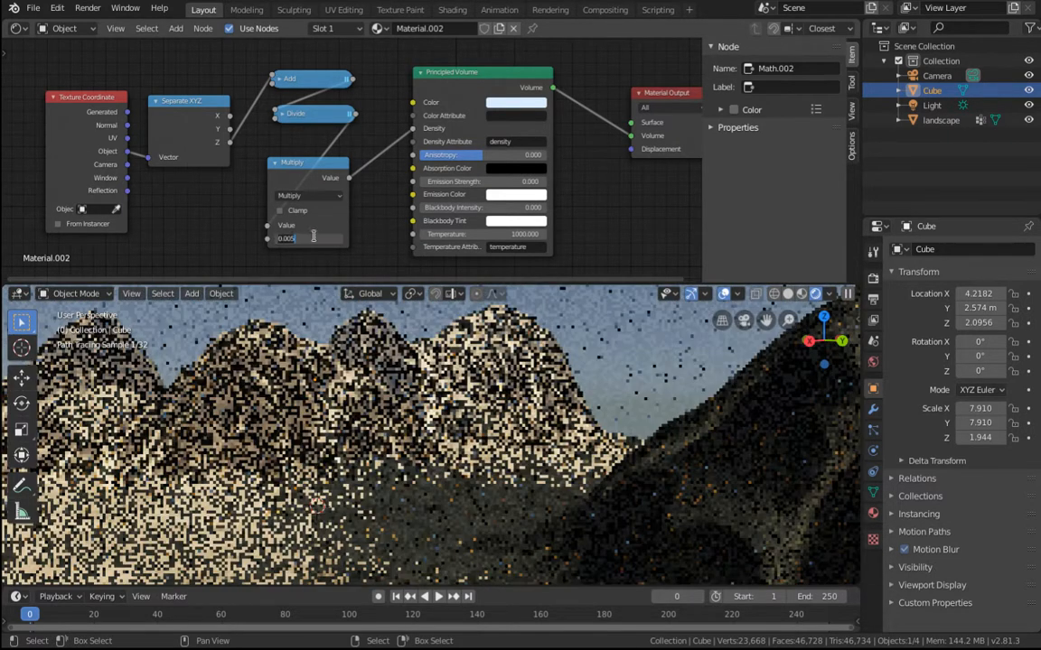
Step: Set the Multiply node's second value to 0.05 to thicken the haze
click(315, 239)
key(BackSpace)
key(BackSpace)
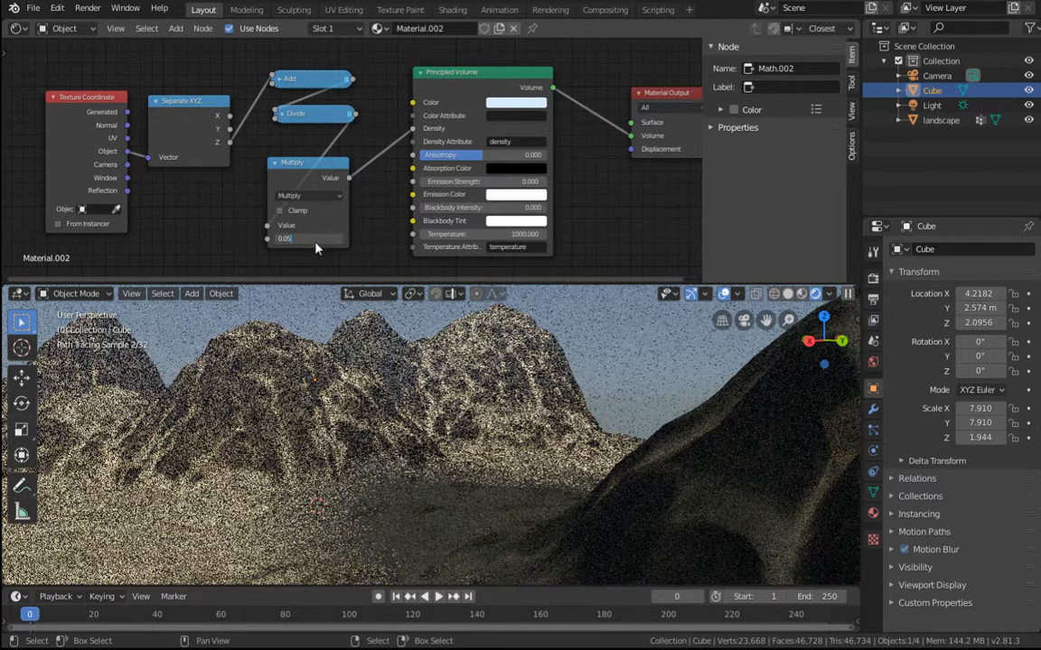
key(Return)
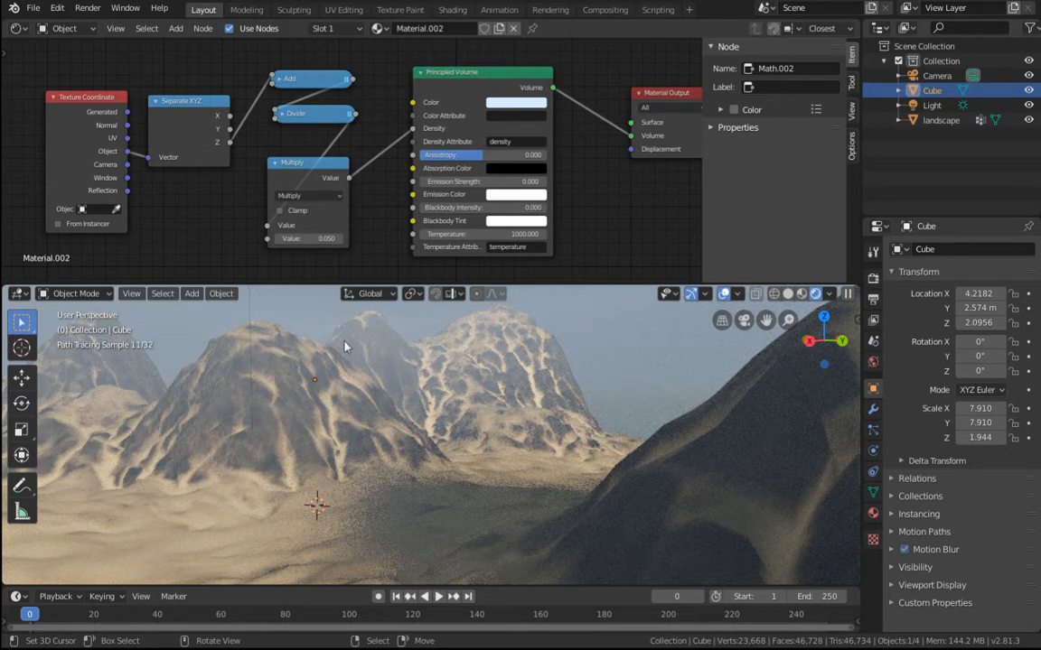
Step: Expand the Divide node to check its settings, shifting the Multiply node clear of it, and collapse it again
drag(308, 169, 312, 172)
click(283, 115)
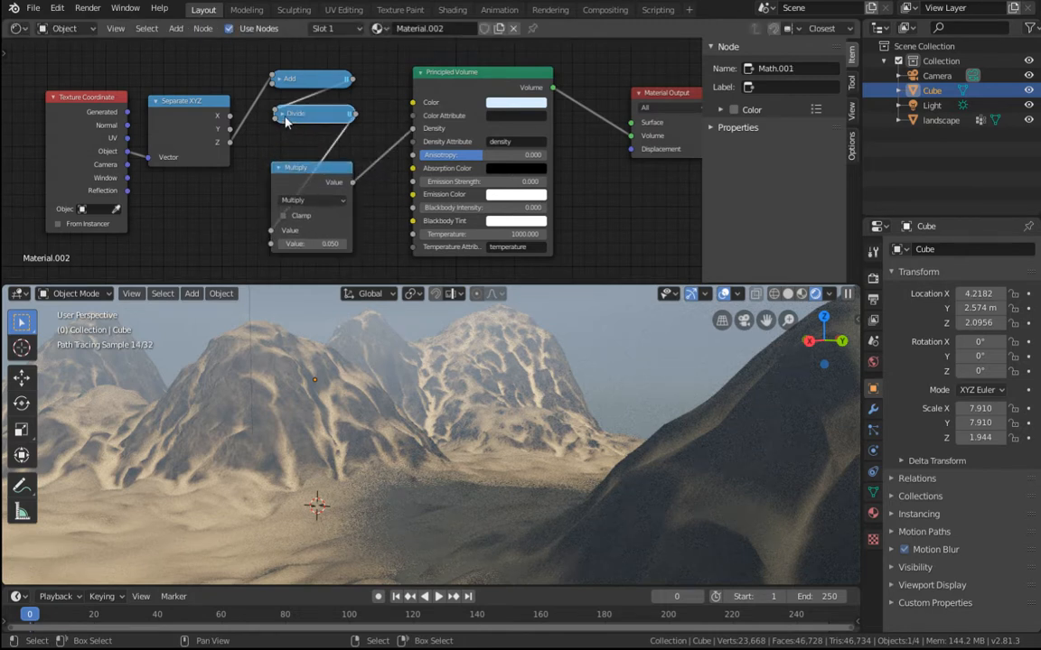
click(283, 116)
drag(303, 116, 299, 101)
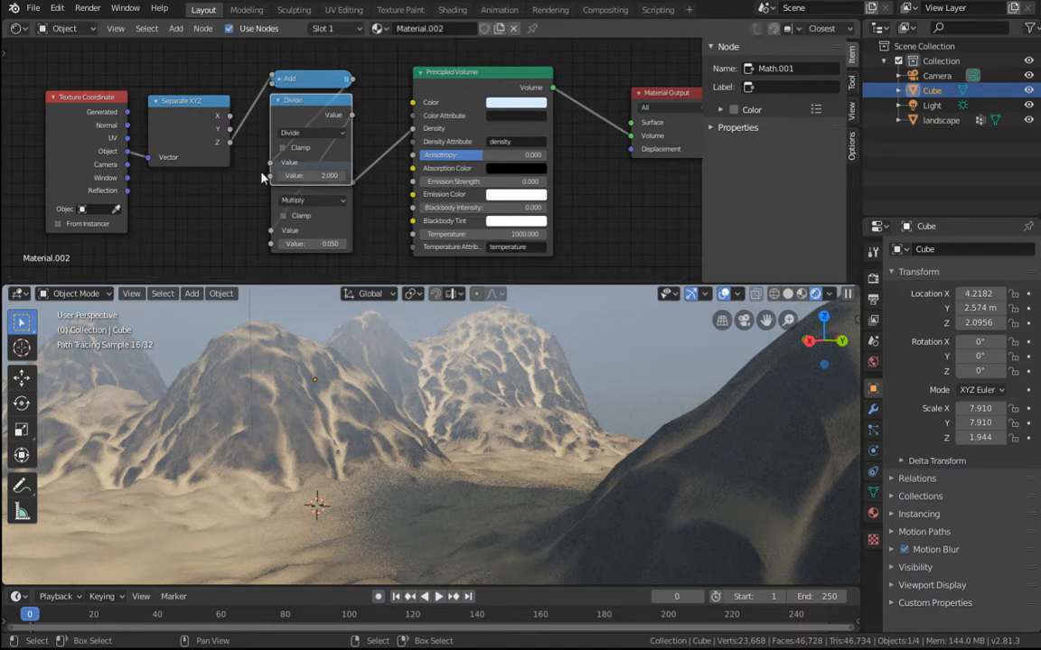
drag(341, 215, 367, 225)
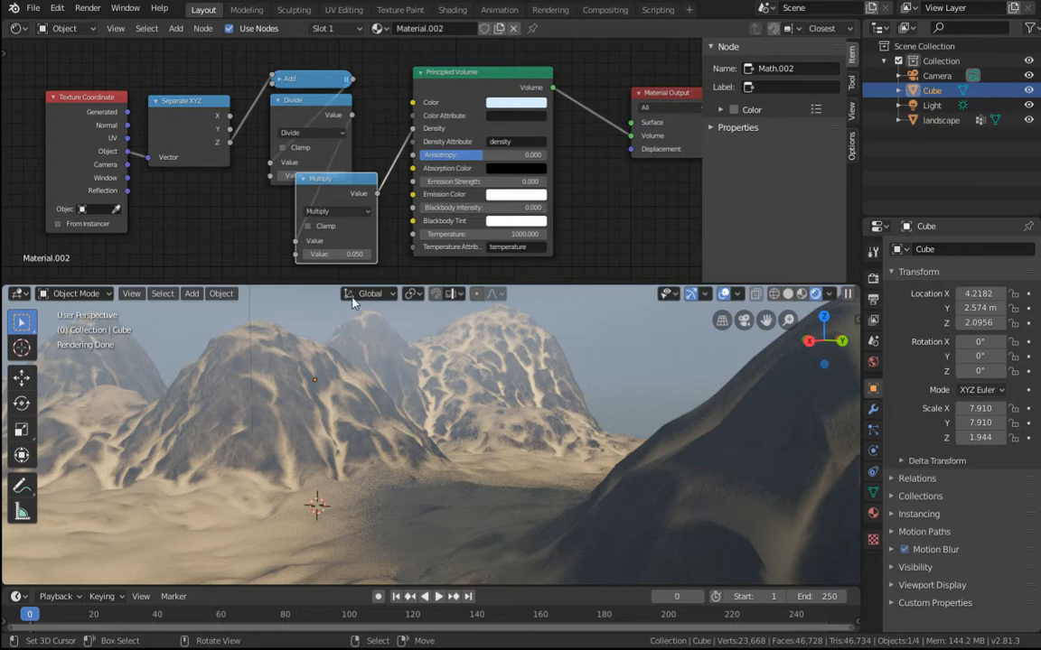
drag(334, 177, 298, 181)
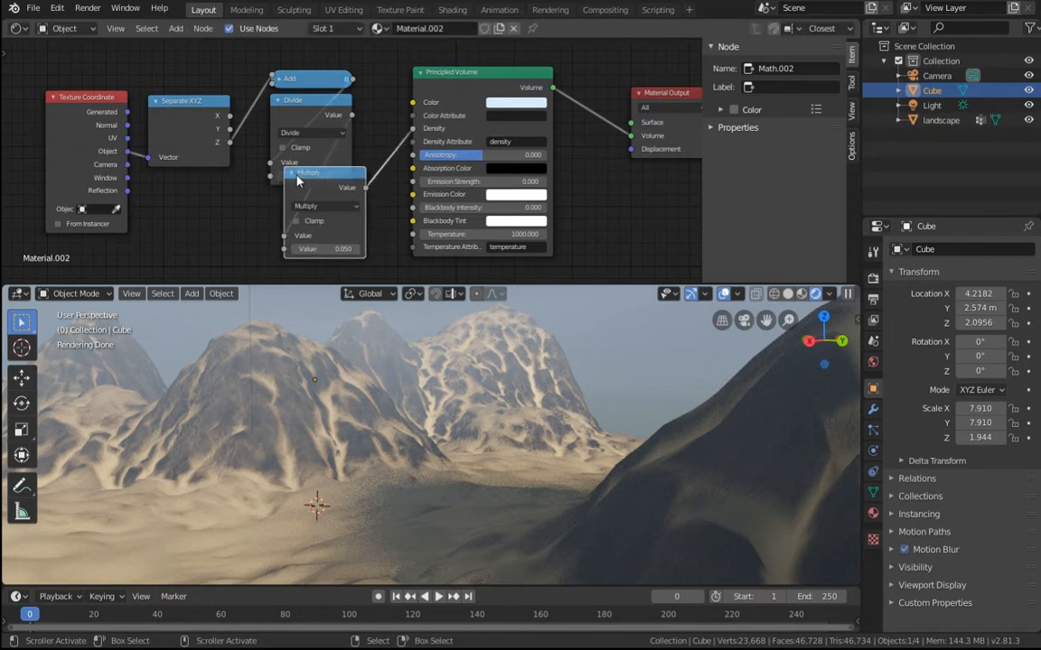
click(278, 100)
drag(303, 106, 307, 112)
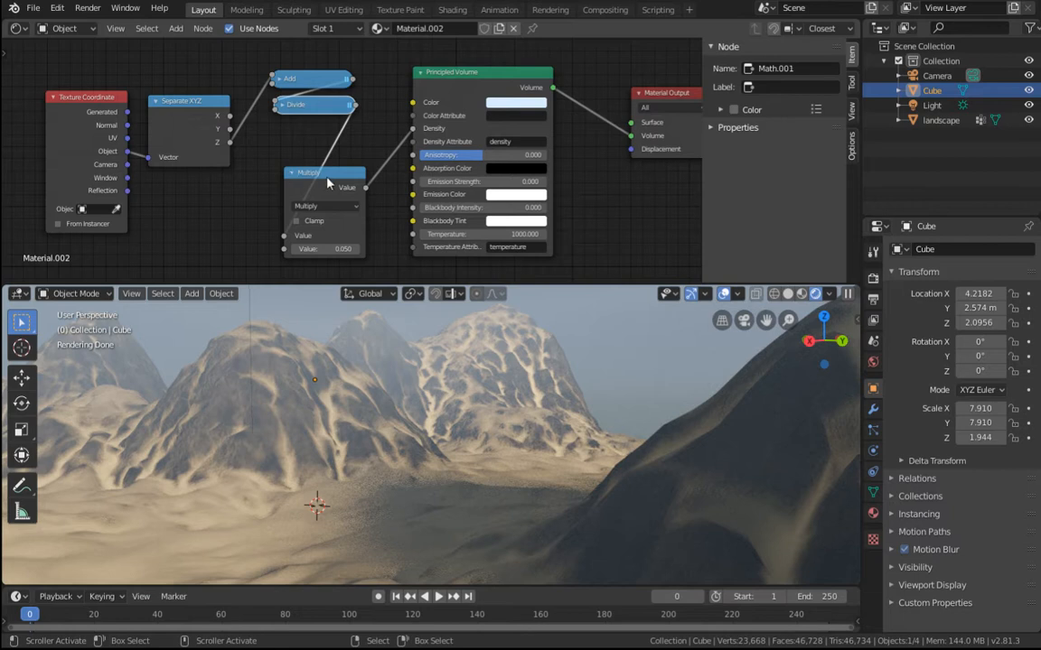
Step: Spread out the nodes and insert an RGB Curves node on the link between the Divide and Multiply nodes
drag(328, 183, 462, 52)
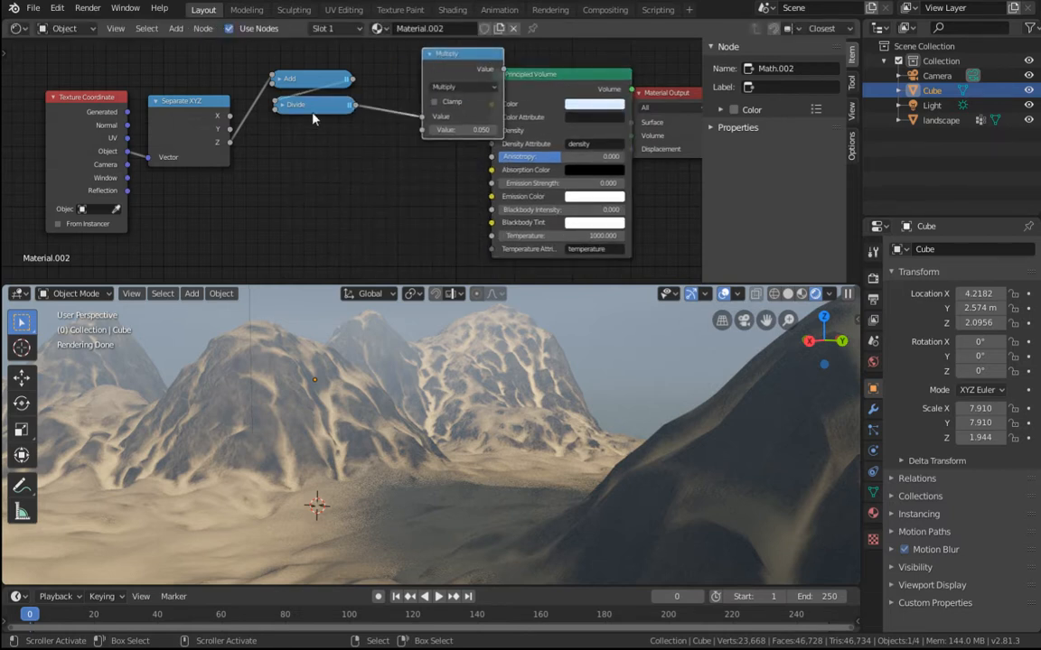
mouse_move(312, 112)
mouse_down()
mouse_move(293, 130)
mouse_move(295, 121)
mouse_up()
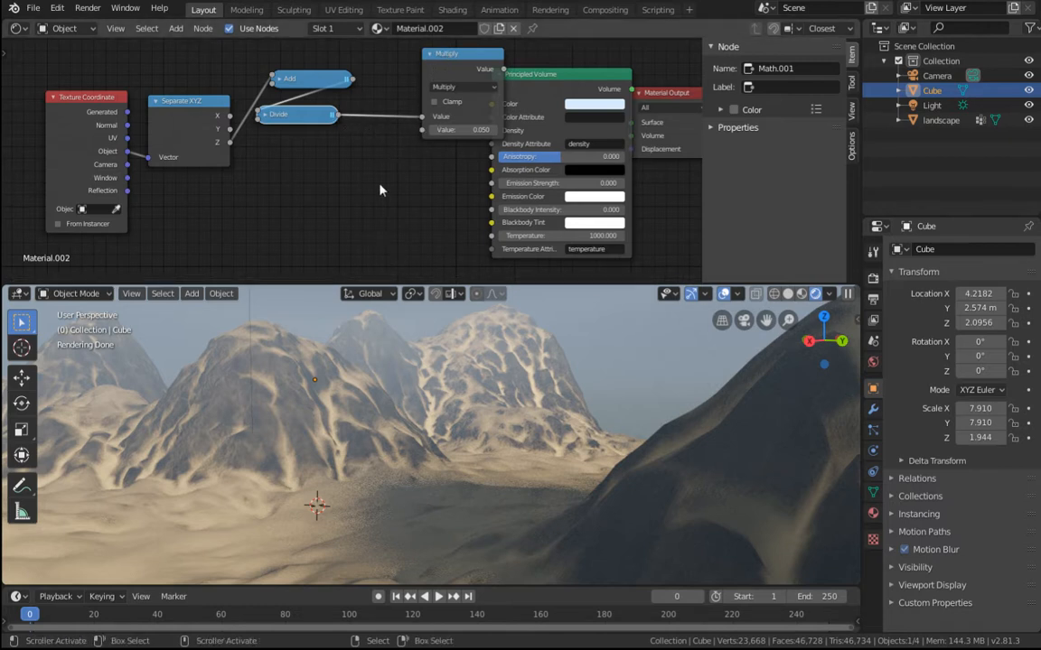
key(shift+a)
mouse_move(361, 201)
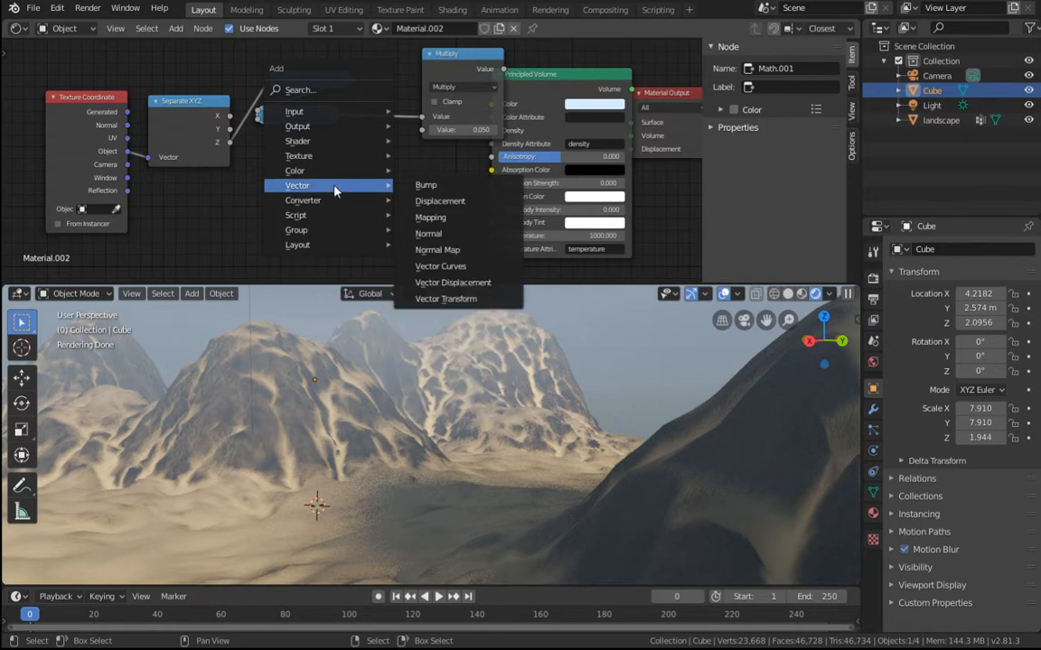
mouse_move(342, 172)
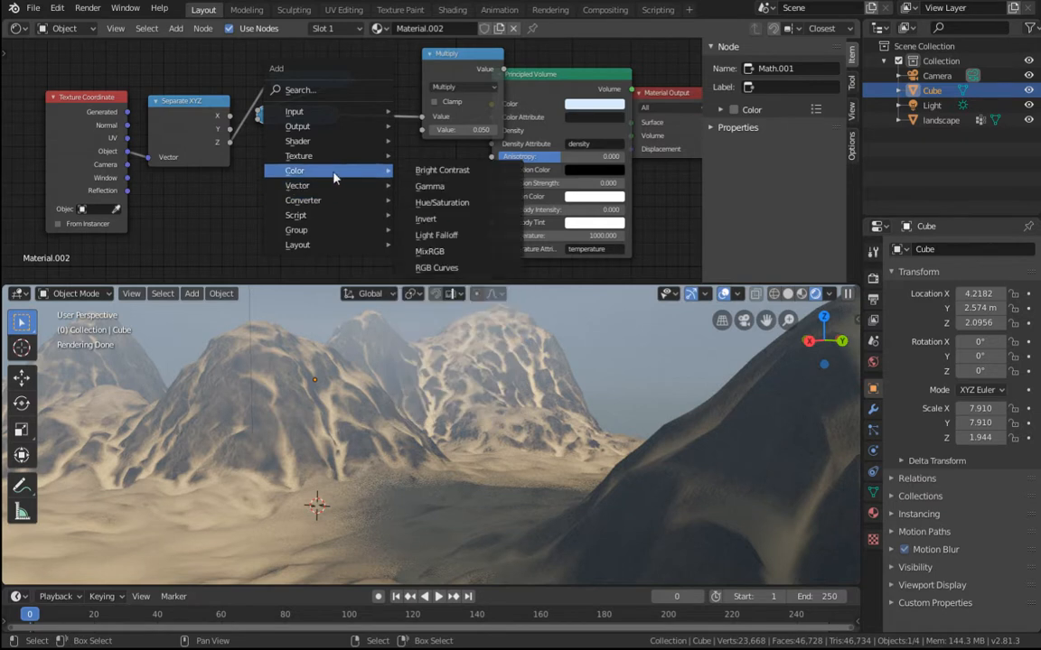
click(424, 274)
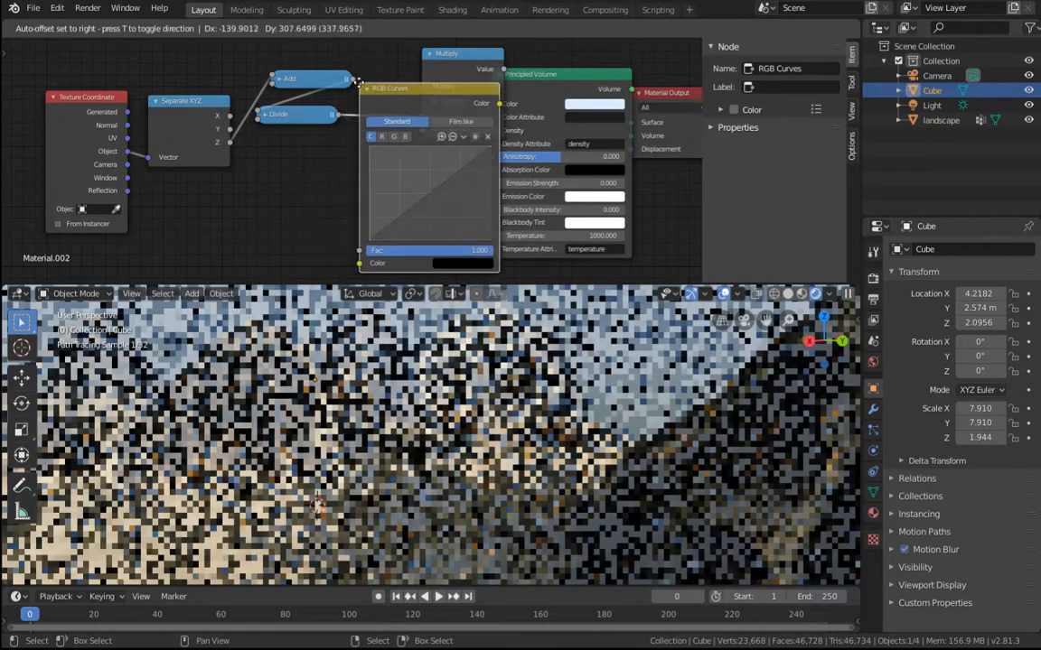
click(381, 80)
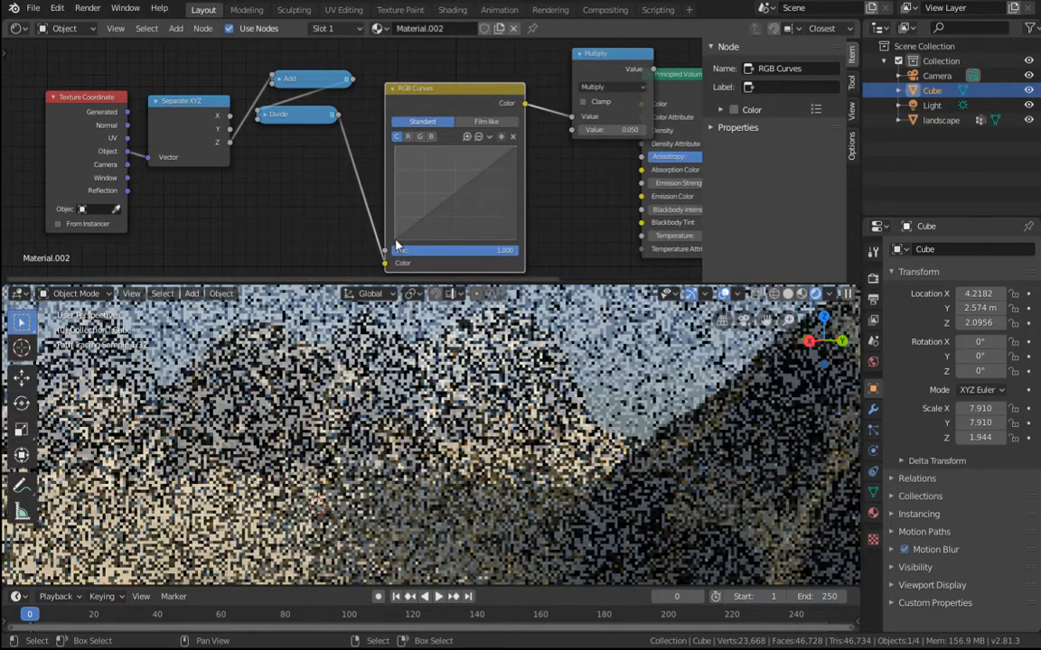
Step: Reshape the RGB curve to fall from full value to about 0.11, with a middle point near X 0.436, Y 0.325, and tidy the Multiply node's placement
drag(397, 240, 395, 145)
drag(515, 146, 515, 233)
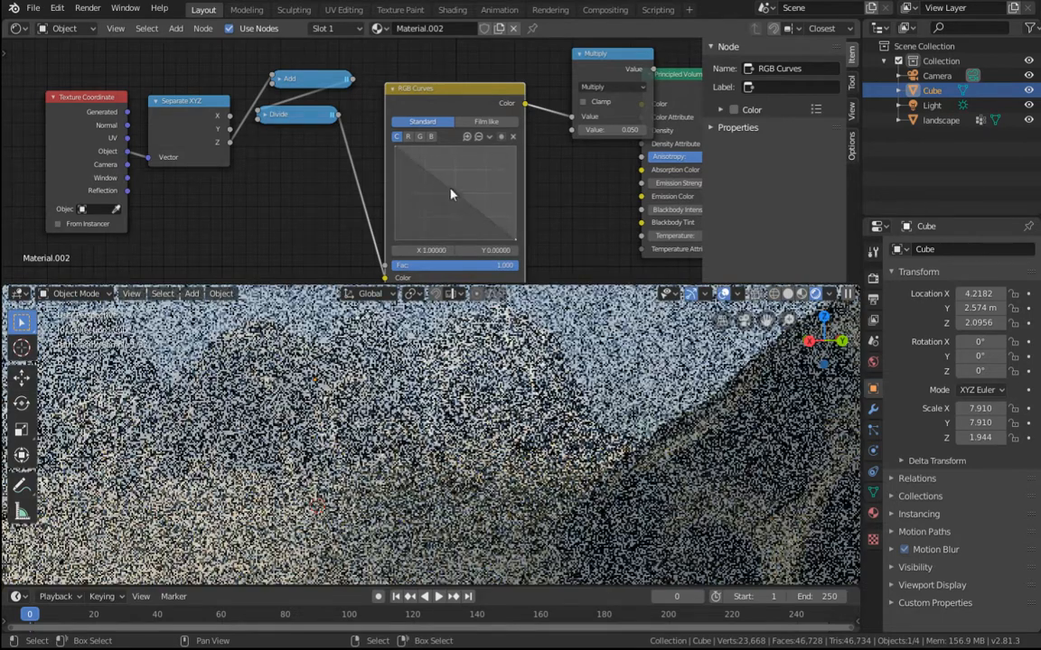
drag(451, 192, 441, 215)
drag(515, 234, 518, 239)
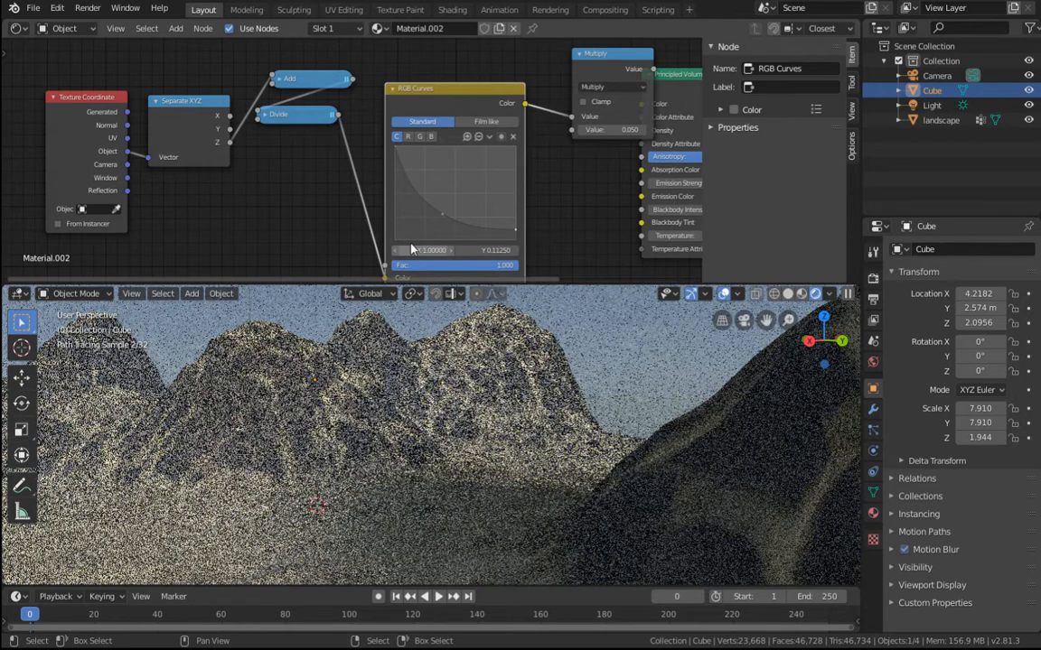
mouse_move(442, 213)
mouse_down()
mouse_move(450, 198)
mouse_move(447, 210)
mouse_up()
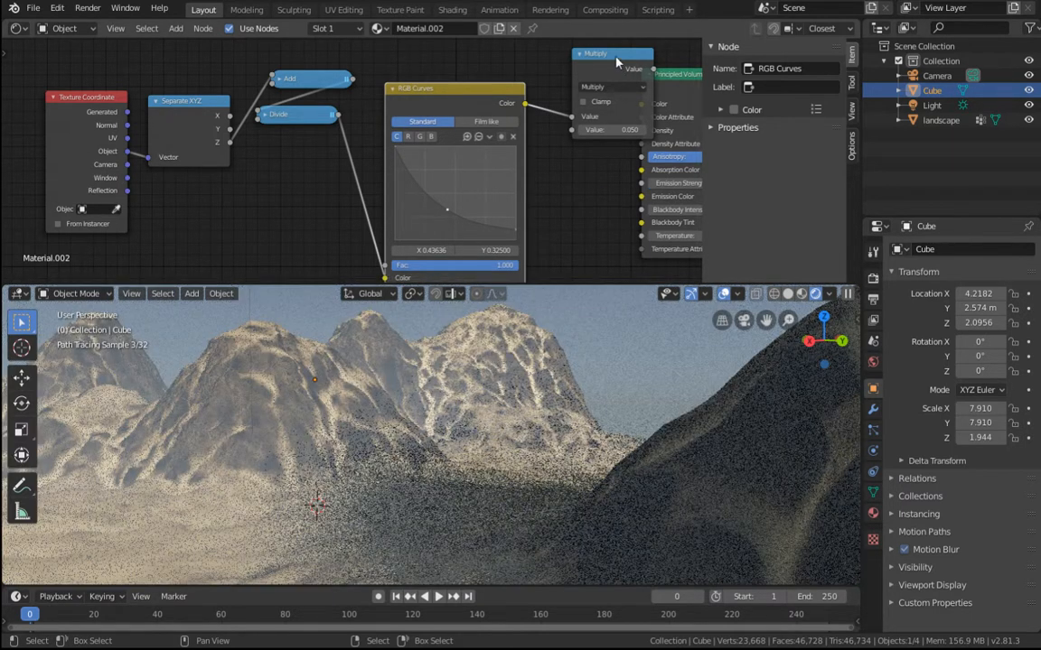
drag(617, 61, 599, 68)
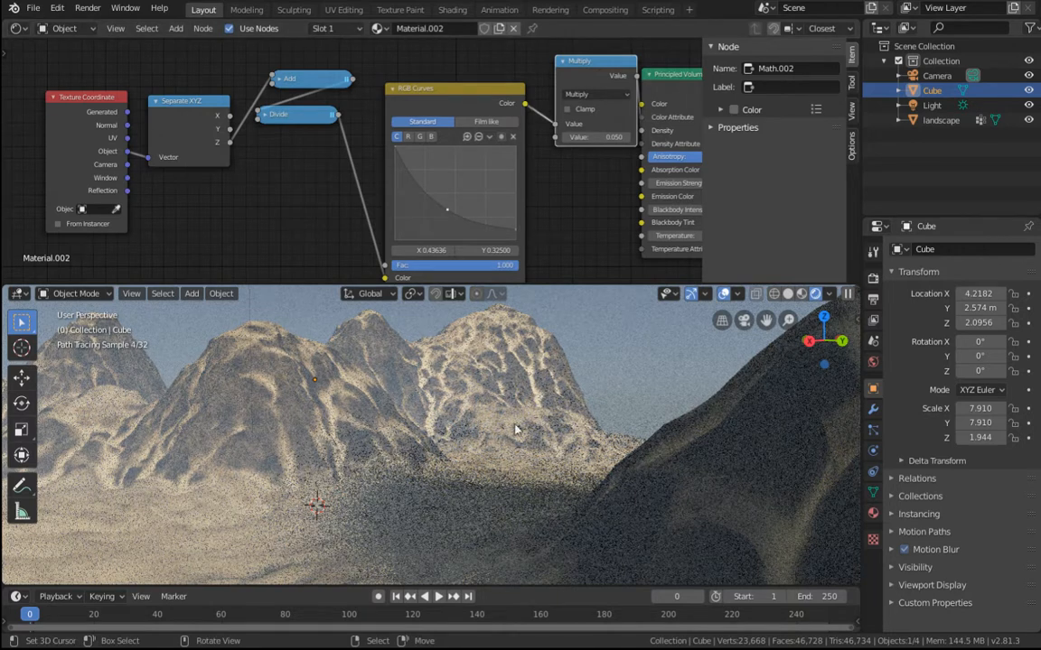
Step: Scale the haze cube down along Z by a factor of about 0.73
scroll(491, 459, down, 1)
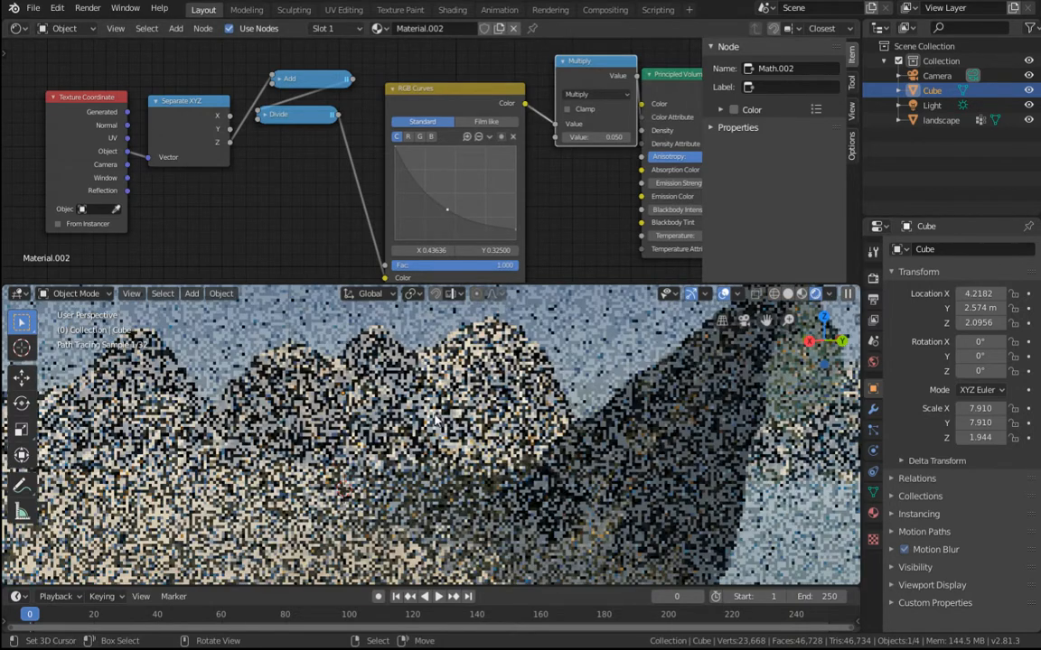
scroll(465, 450, down, 5)
middle_drag(466, 457, 390, 403)
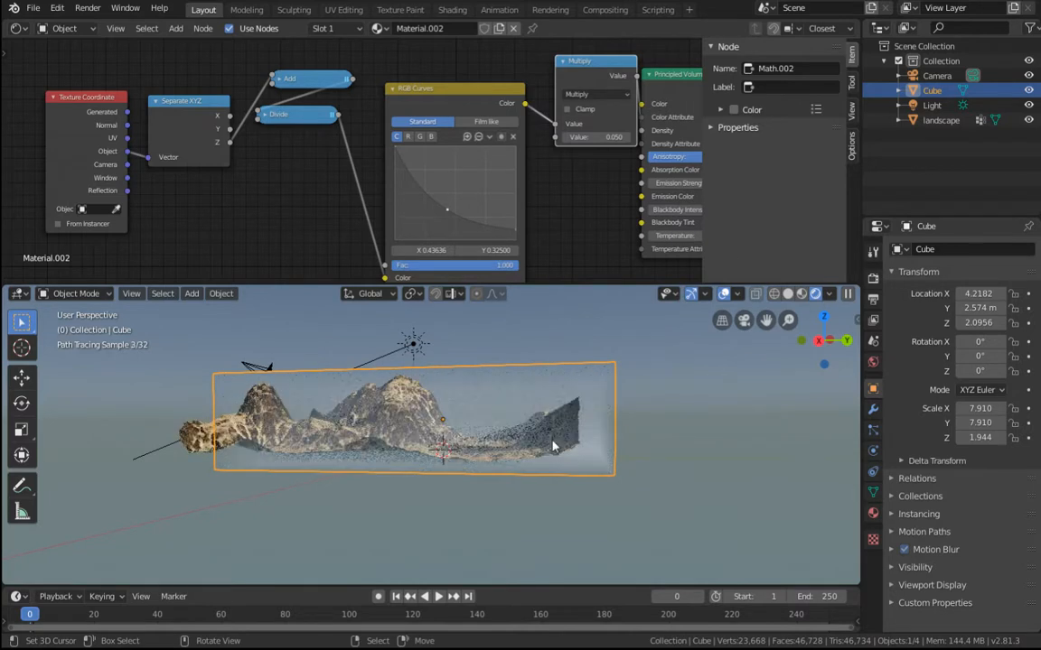
key(s)
key(z)
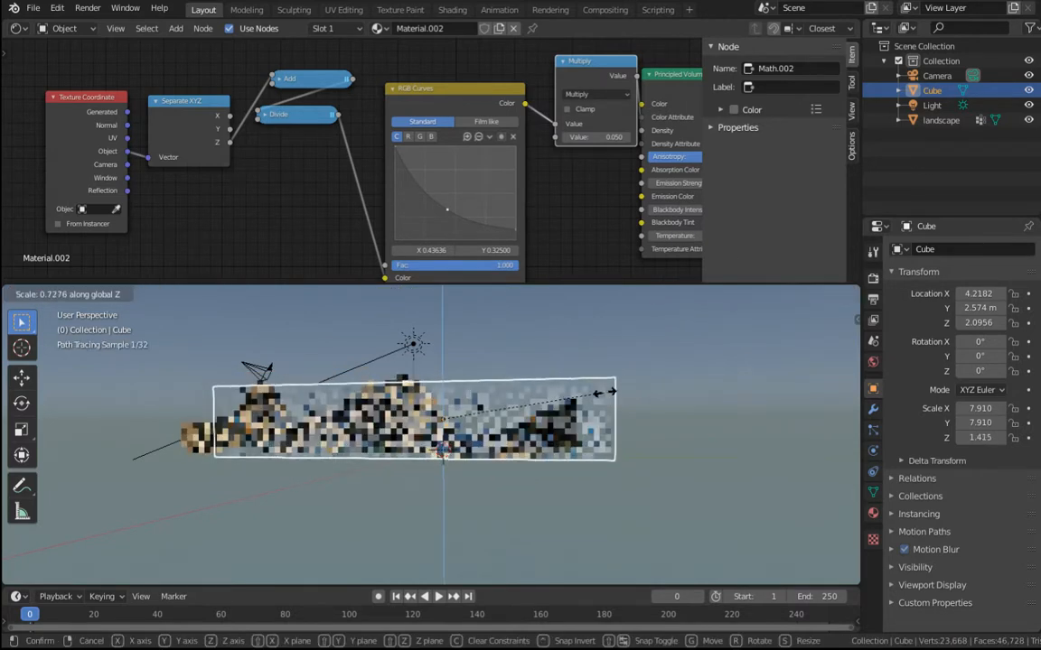
click(623, 429)
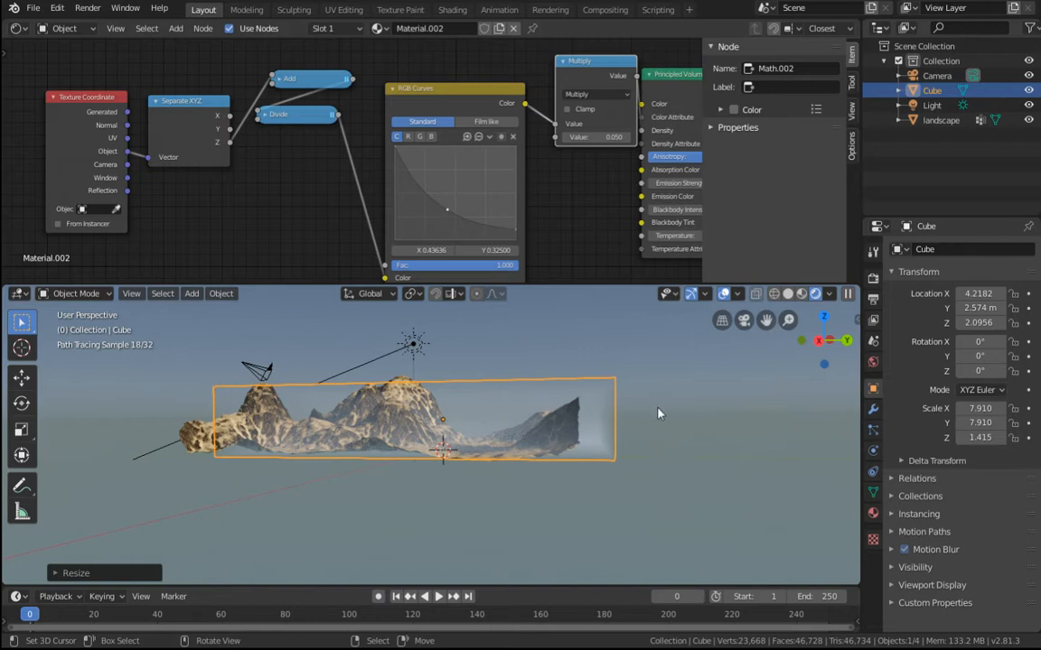
Step: Stretch the haze cube along Z to a scale of about 1.621 and raise it to about Z 2.279 m
key(s)
key(z)
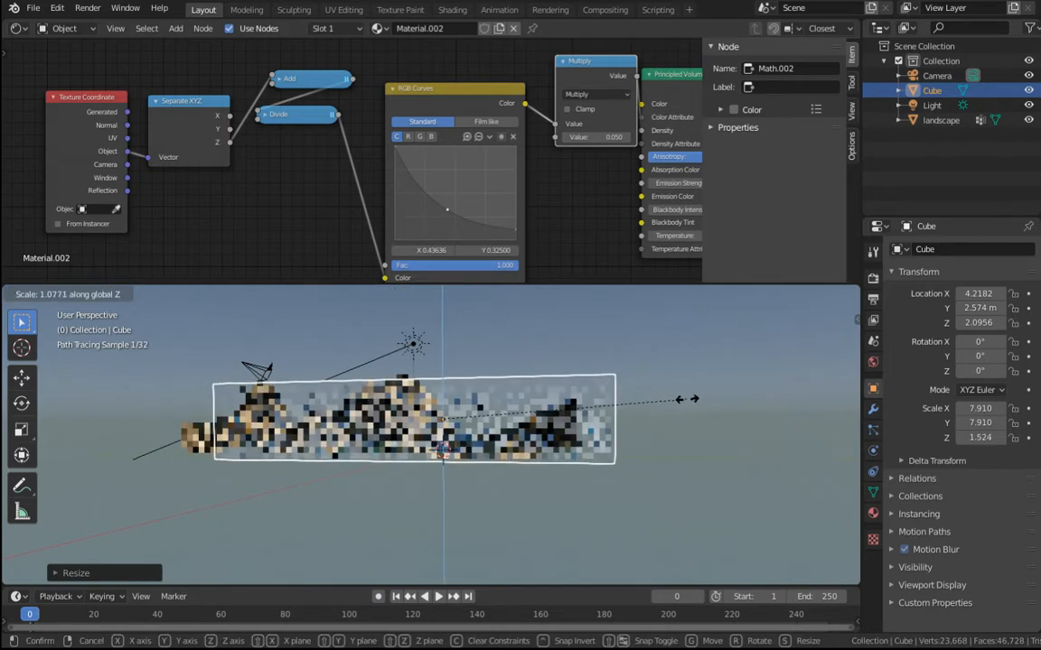
click(689, 404)
key(g)
key(z)
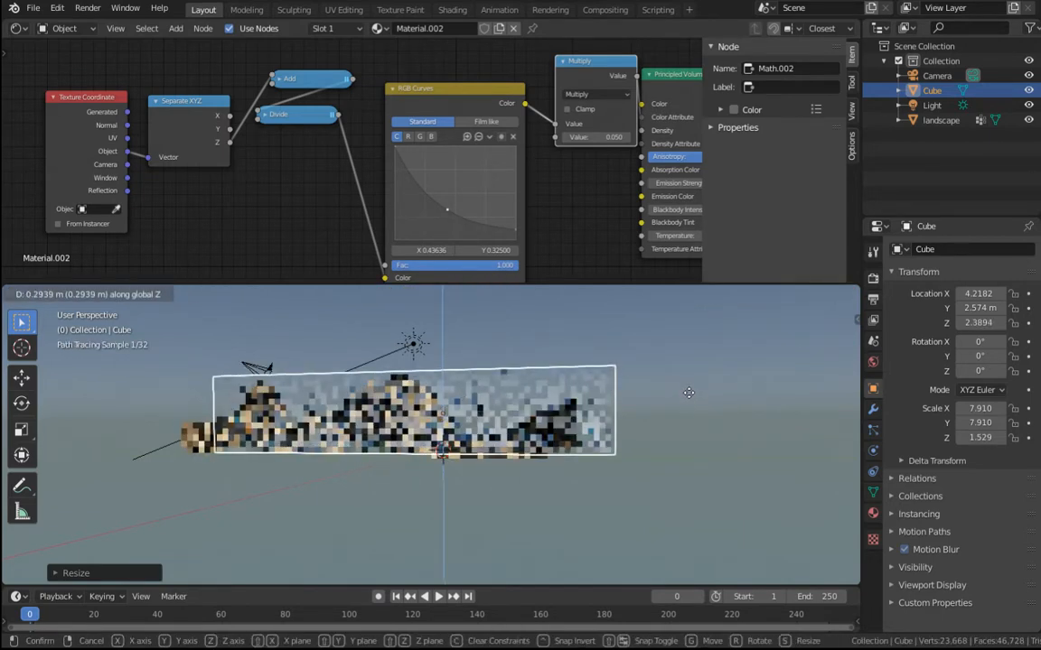
click(688, 400)
key(s)
key(z)
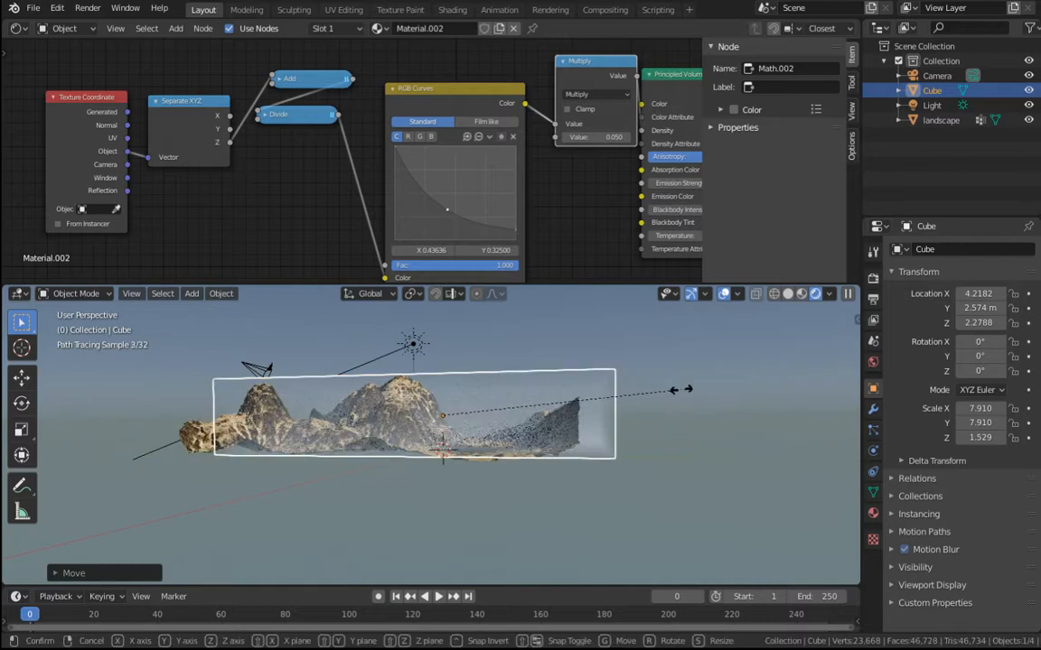
click(694, 390)
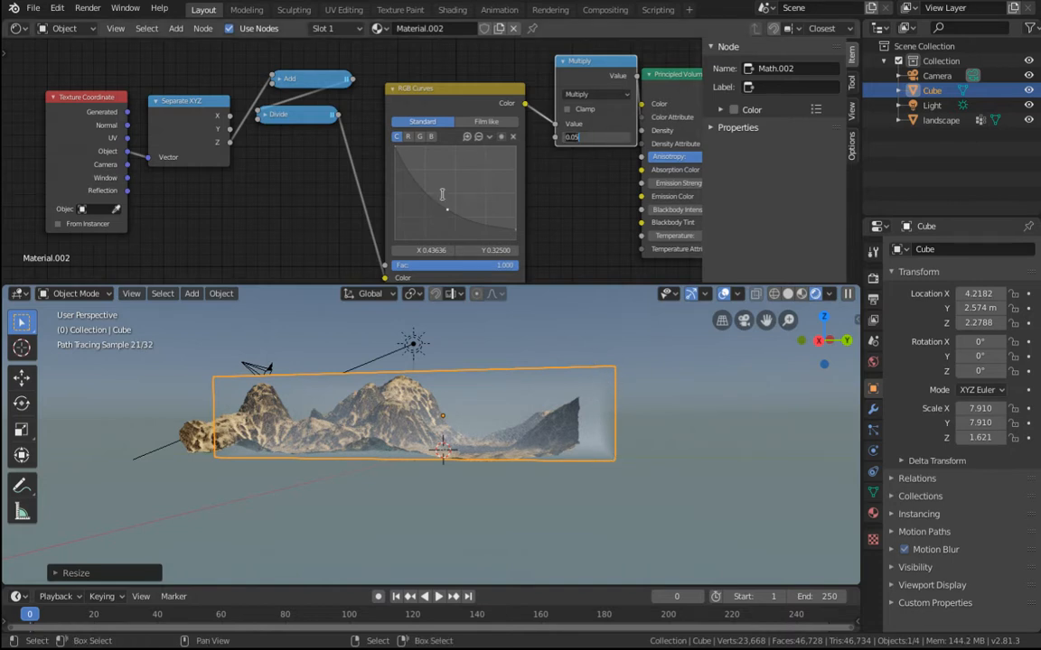
Step: Set the Multiply node's value to 0.1 to thicken the haze
click(585, 137)
text(1)
key(BackSpace)
key(Return)
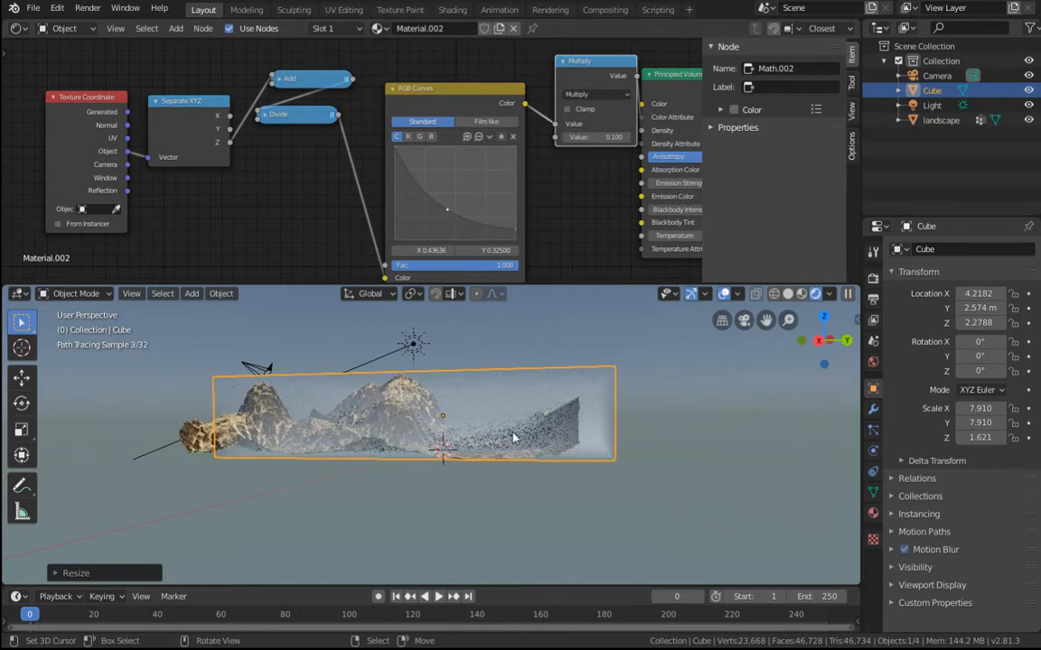
Step: Switch the viewport to the camera view and lock the camera to the view
key(KP_0)
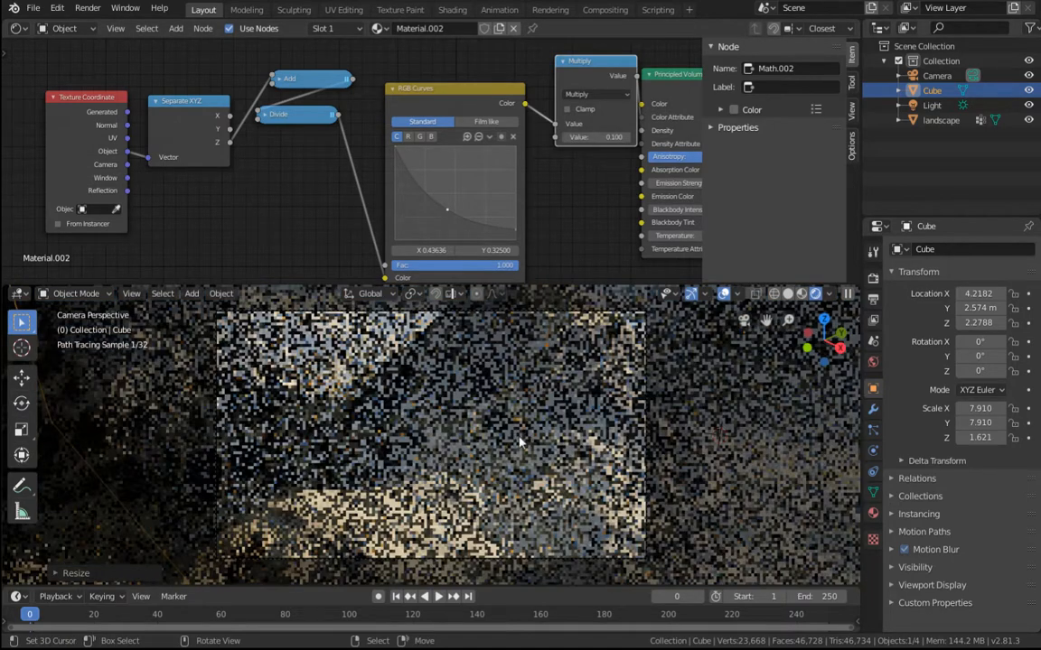
key(n)
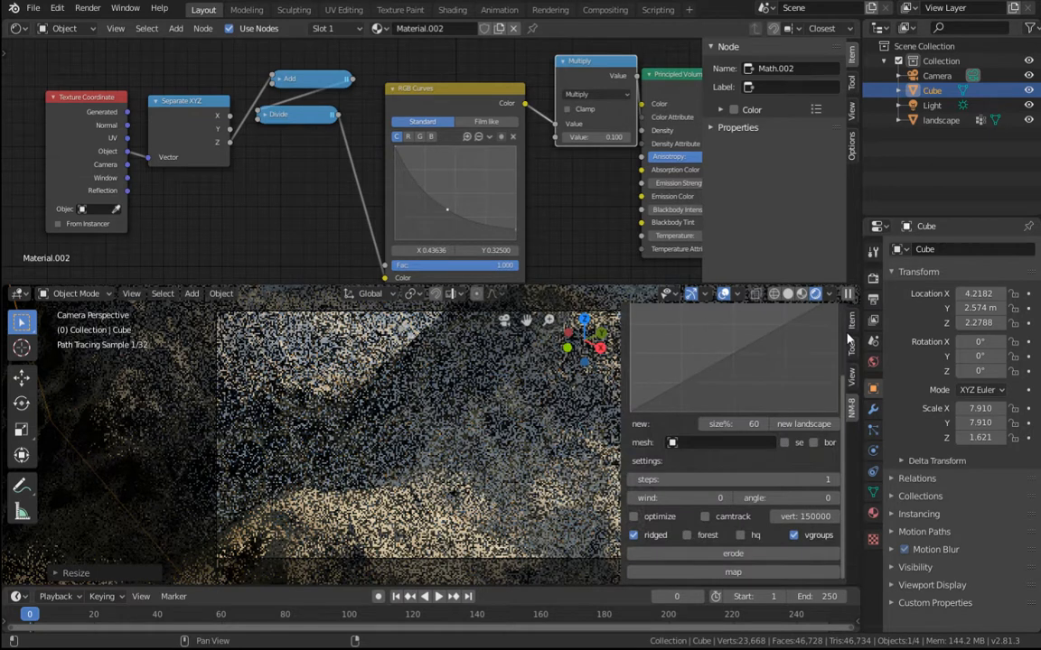
click(850, 377)
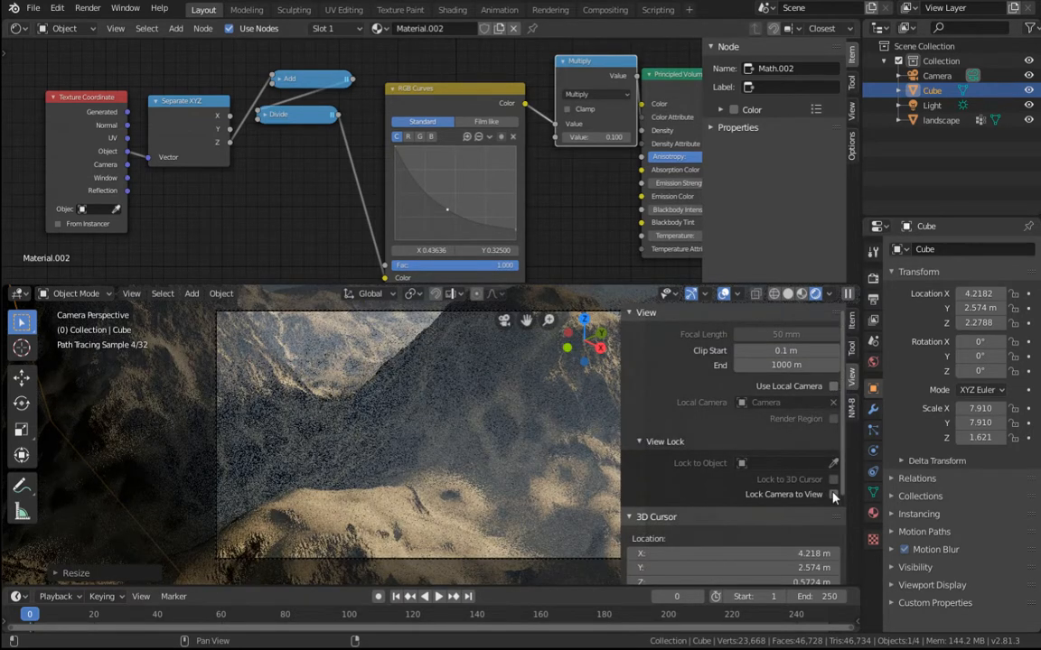
click(833, 495)
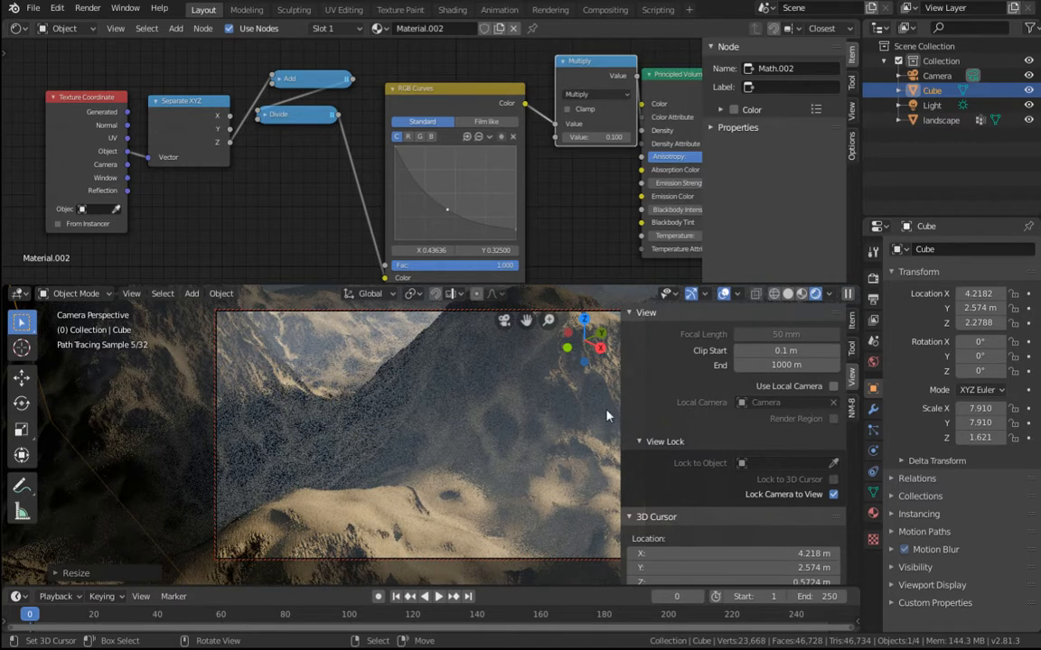
key(n)
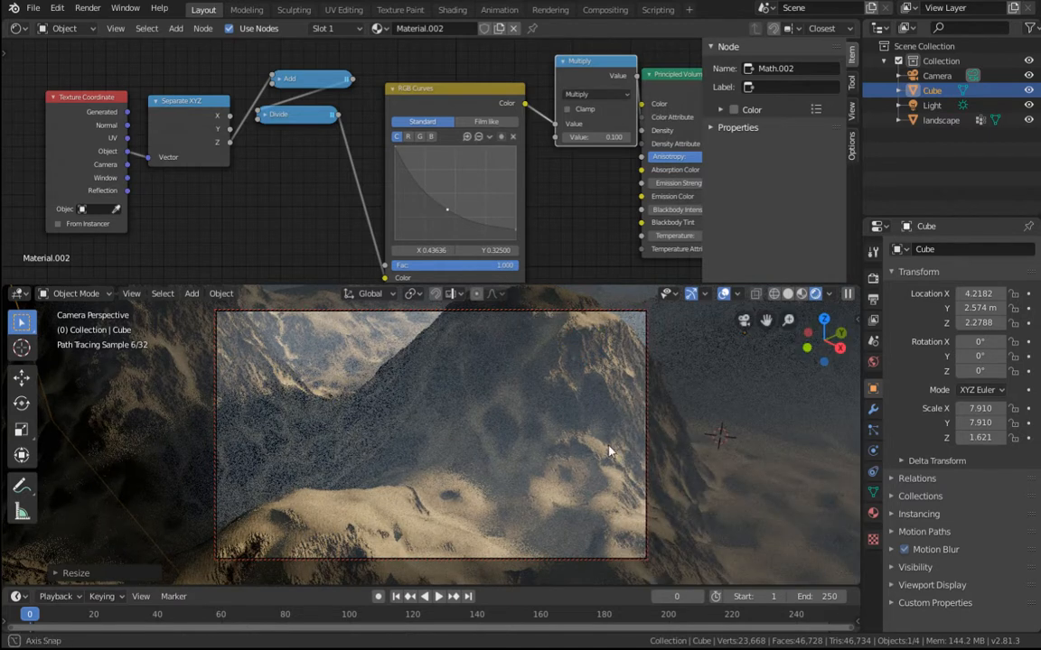
Step: Reposition and turn the camera so the row of mountain peaks and the sky beside them fill the frame
middle_drag(609, 451, 522, 445)
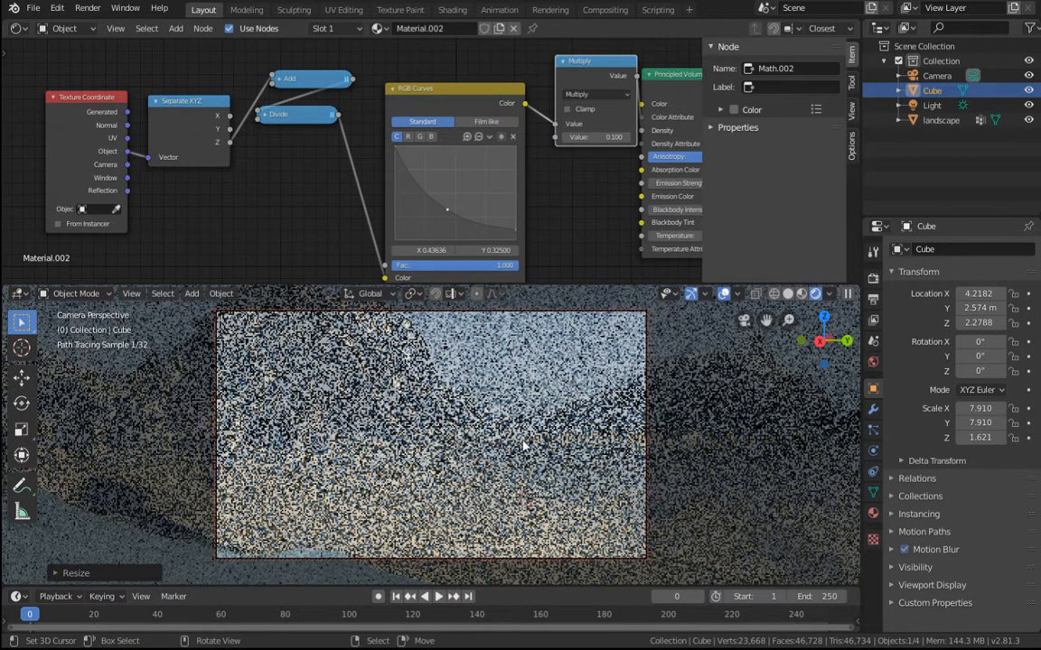
shift+middle_drag(509, 430, 475, 432)
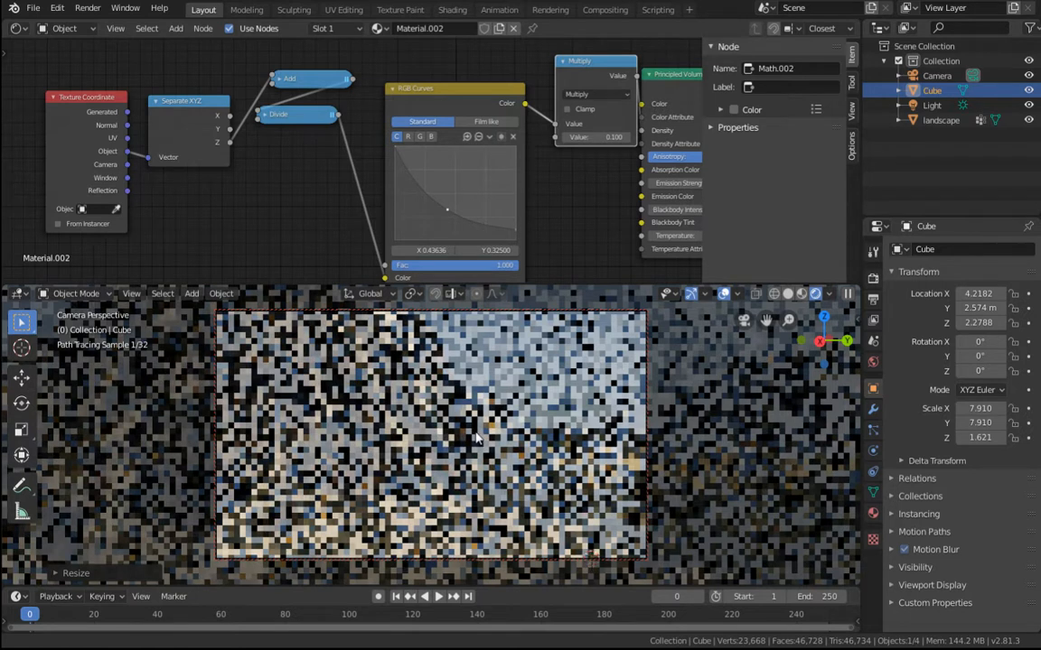
middle_drag(512, 466, 421, 441)
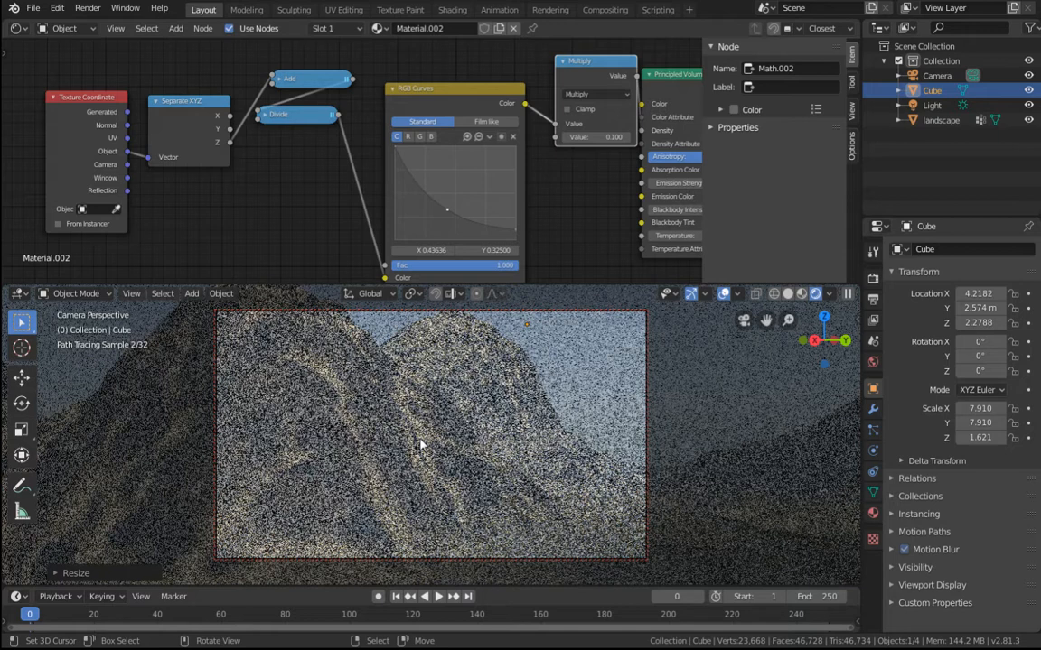
mouse_move(420, 443)
shift+middle_down()
mouse_move(442, 418)
mouse_move(474, 420)
mouse_move(491, 468)
shift+middle_up()
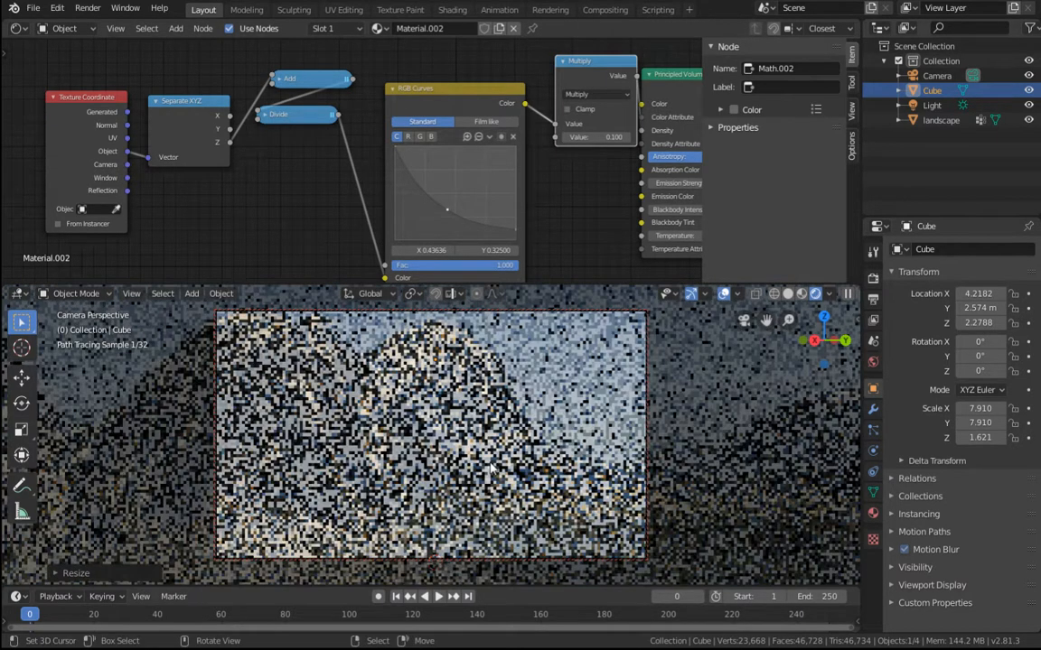
scroll(490, 468, down, 1)
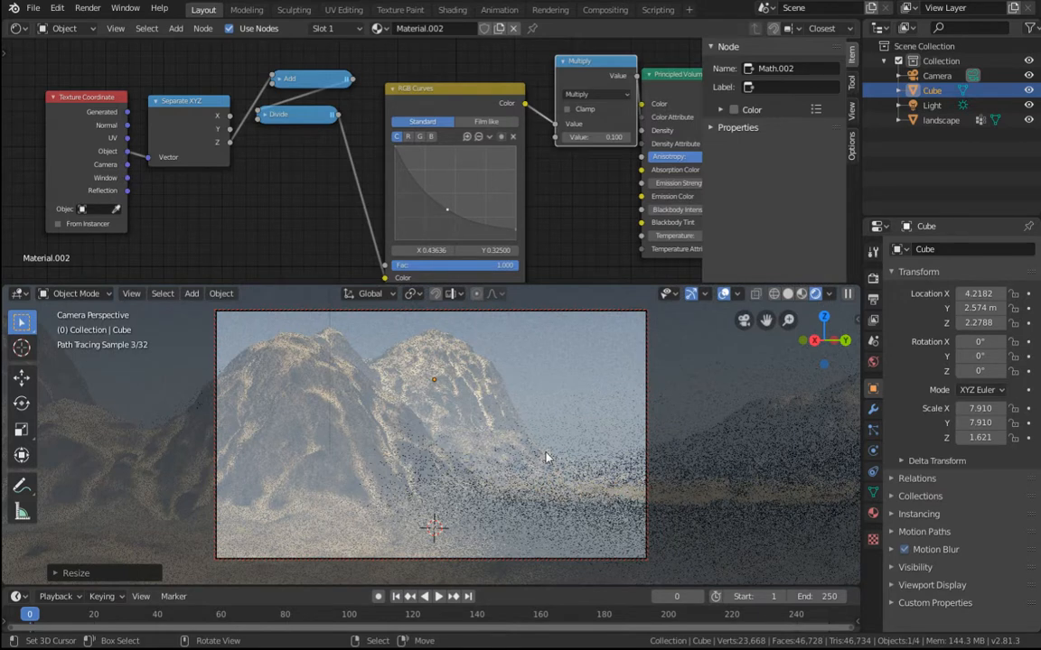
middle_drag(499, 467, 398, 389)
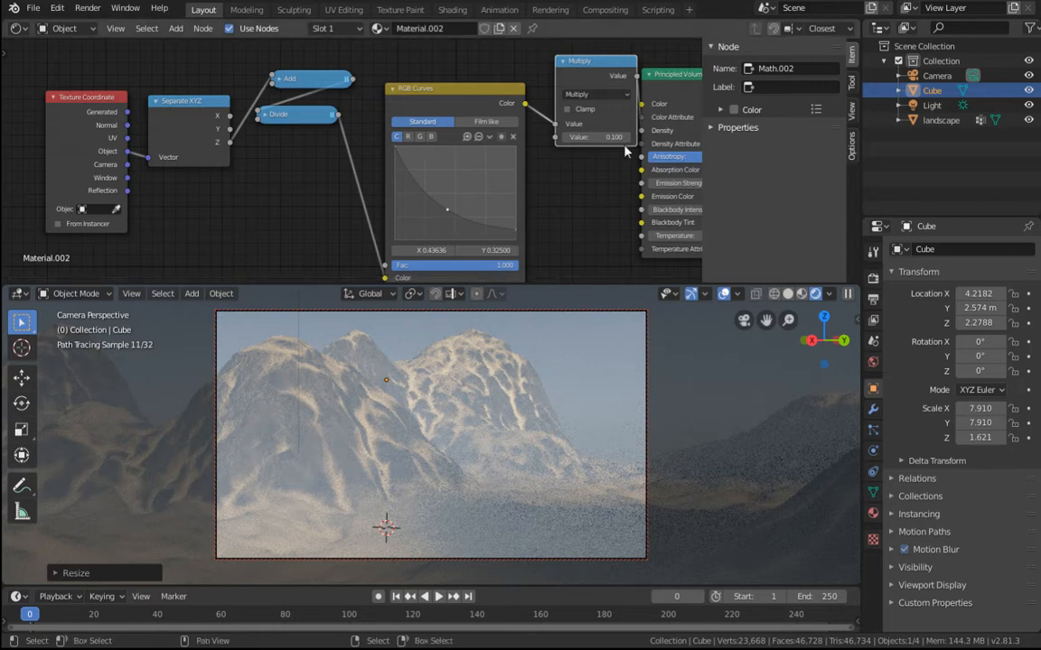
Step: Set the Multiply node's value to 0.05 to thin the haze
click(601, 137)
text(0.05)
key(Return)
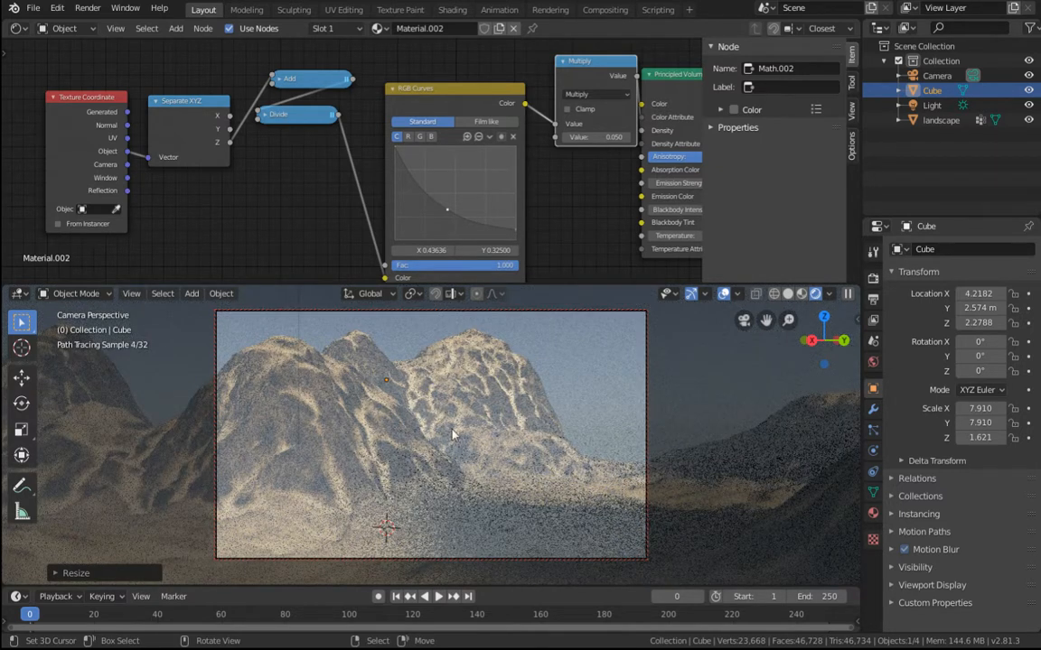
Step: Reframe the camera on the sandy foreground and peaks, with the shadowed valley and dark slope beside them
ctrl+alt+drag(428, 394, 500, 449)
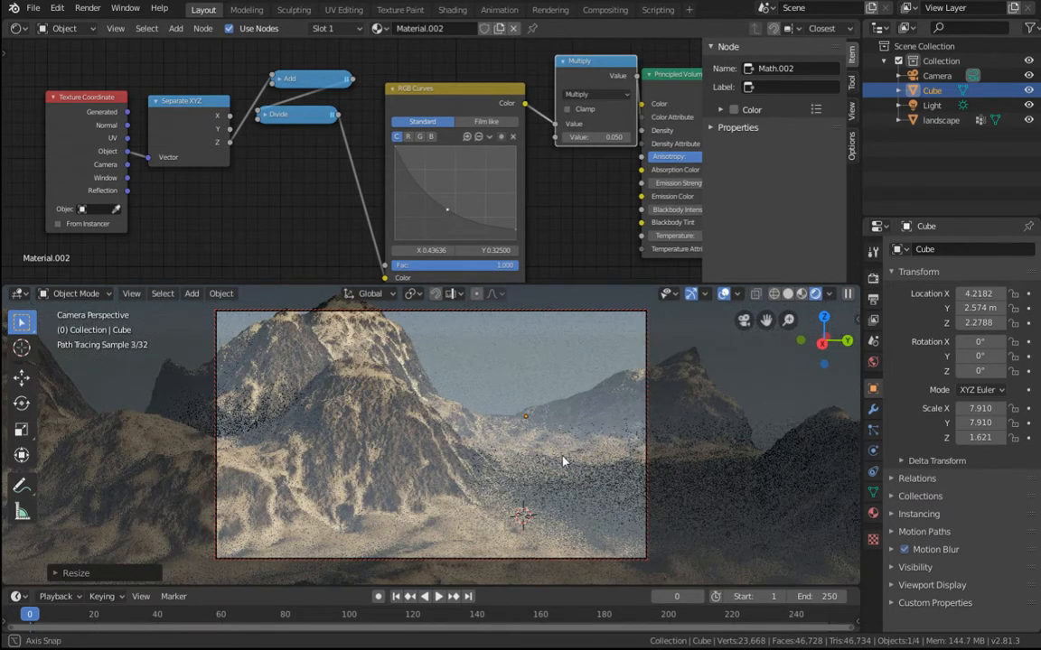
middle_drag(562, 456, 533, 467)
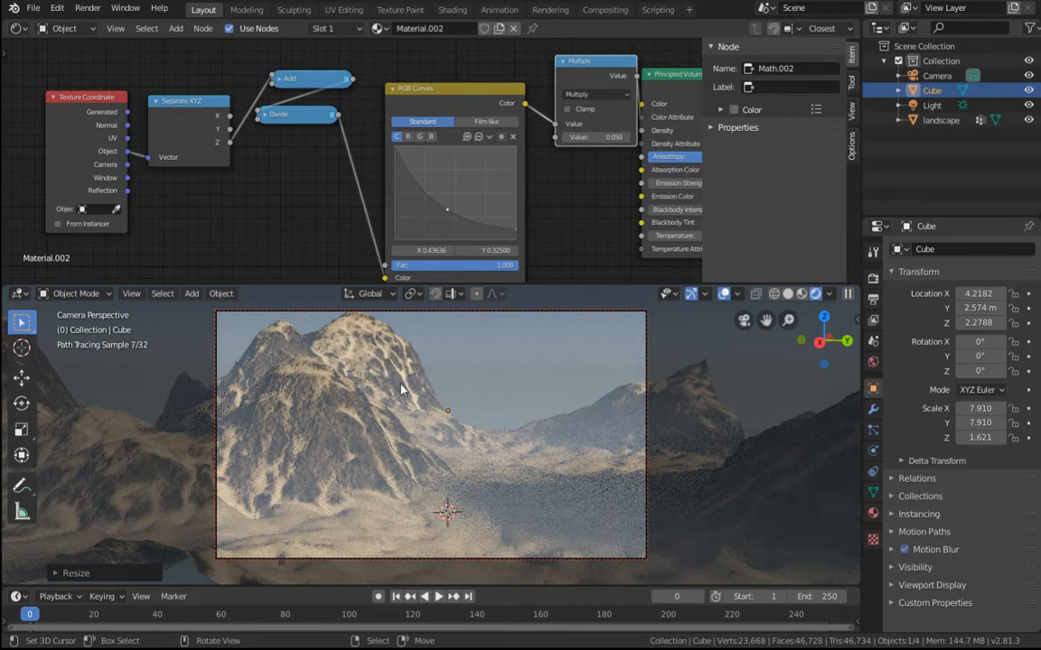
alt+drag(404, 386, 398, 383)
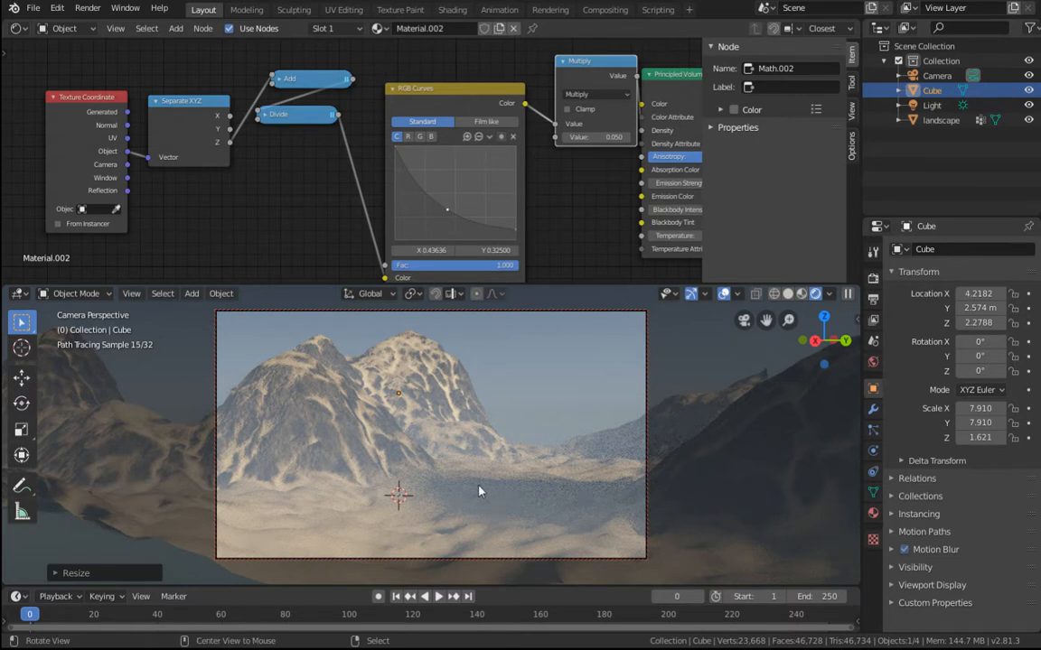
middle_drag(480, 491, 486, 499)
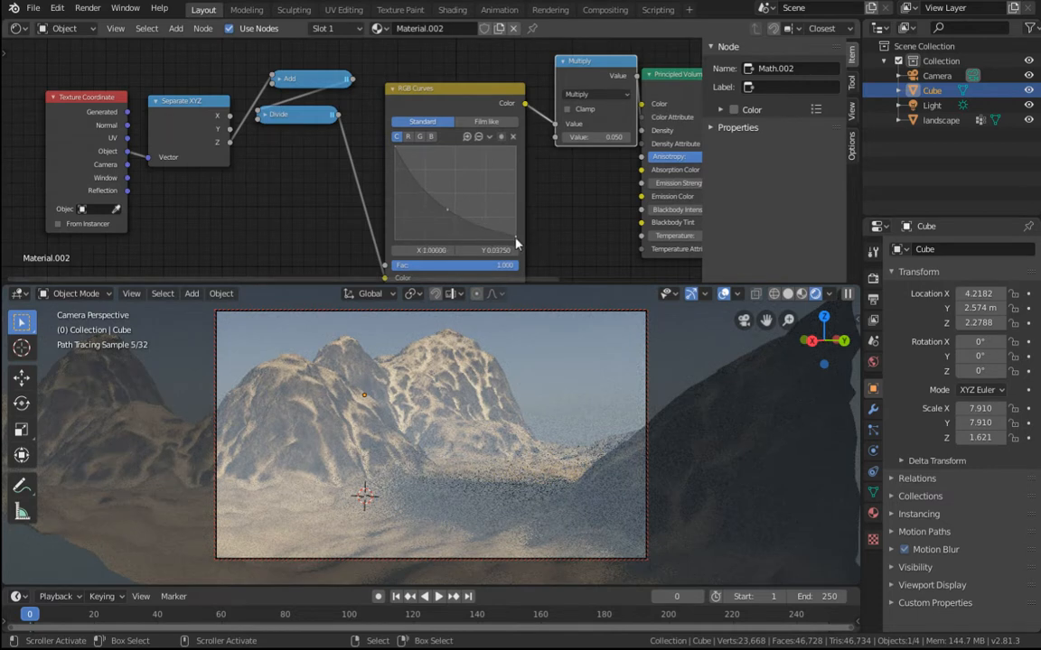
Step: Steepen the RGB curve with points near (0.155, 0.331), (0.245, 0.138) and (0.464, 0.069), ending near Y 0.038
mouse_move(446, 210)
mouse_down()
mouse_move(434, 220)
mouse_move(401, 171)
mouse_move(409, 200)
mouse_move(439, 224)
mouse_move(424, 219)
mouse_up()
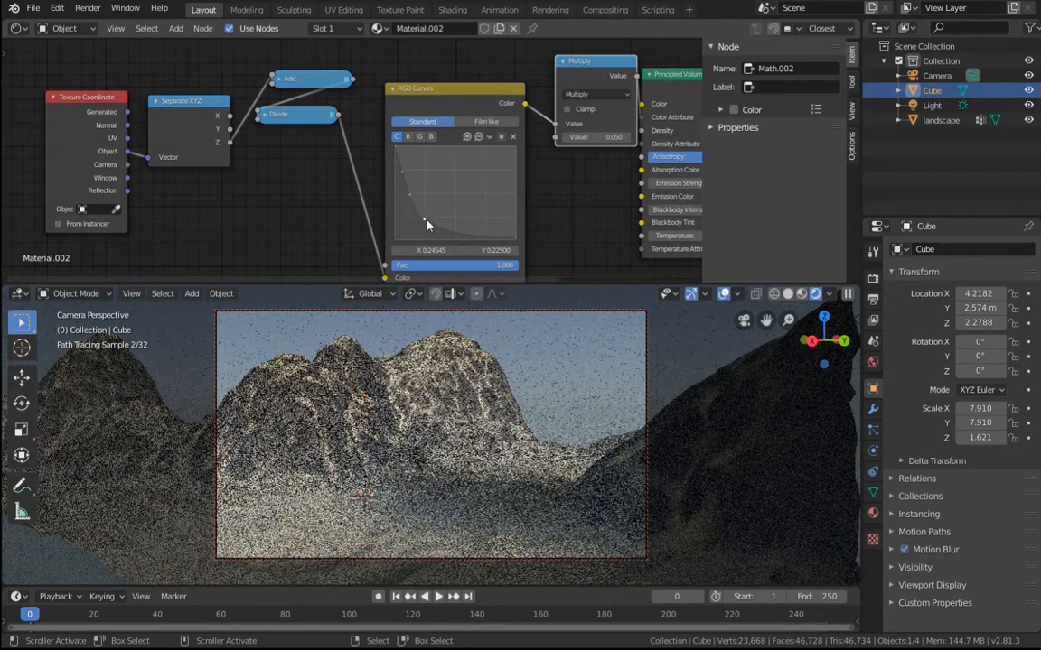
drag(424, 219, 425, 225)
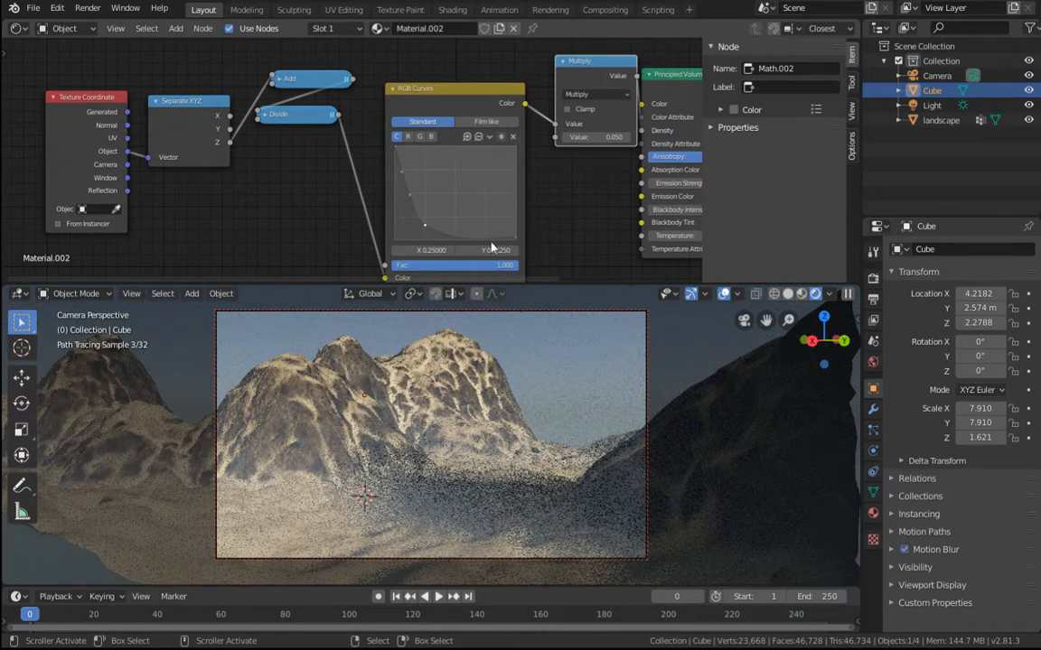
click(449, 237)
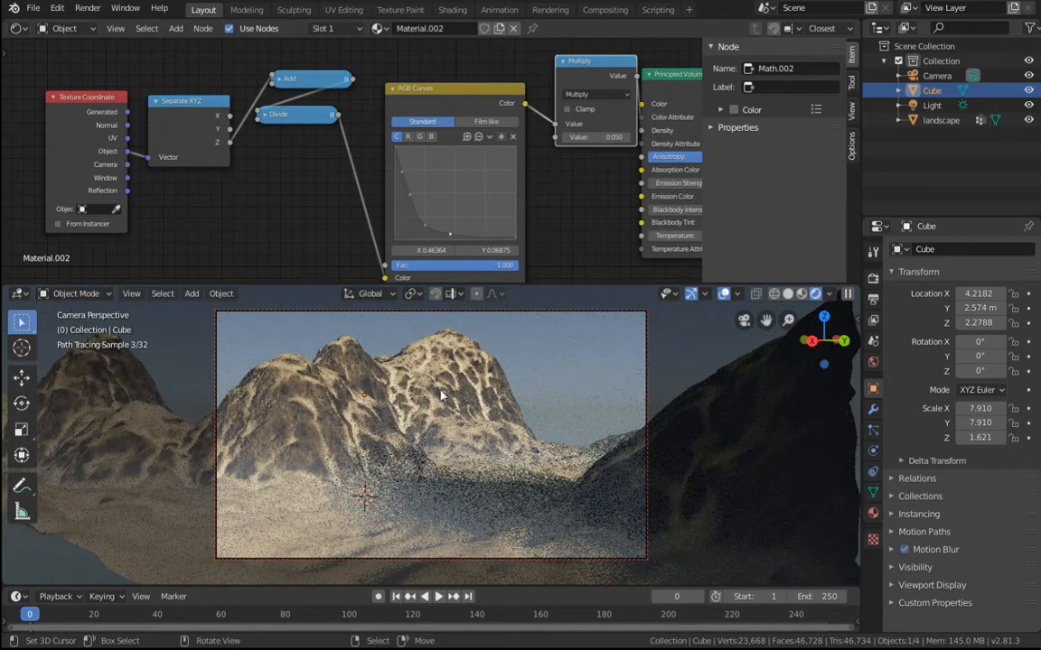
click(424, 226)
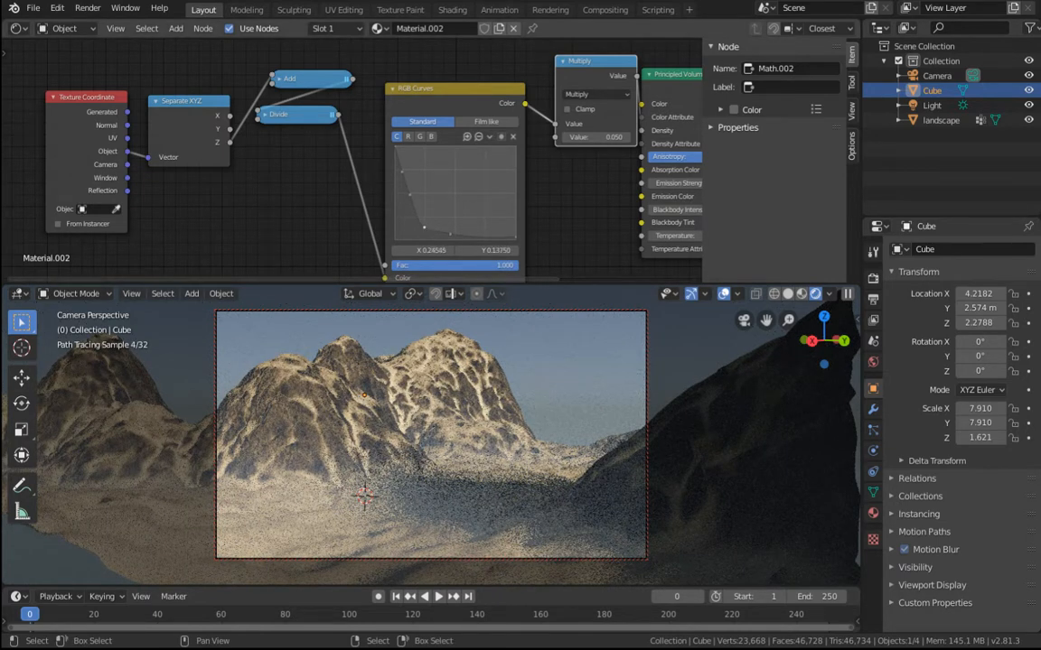
drag(410, 195, 410, 218)
drag(402, 171, 402, 192)
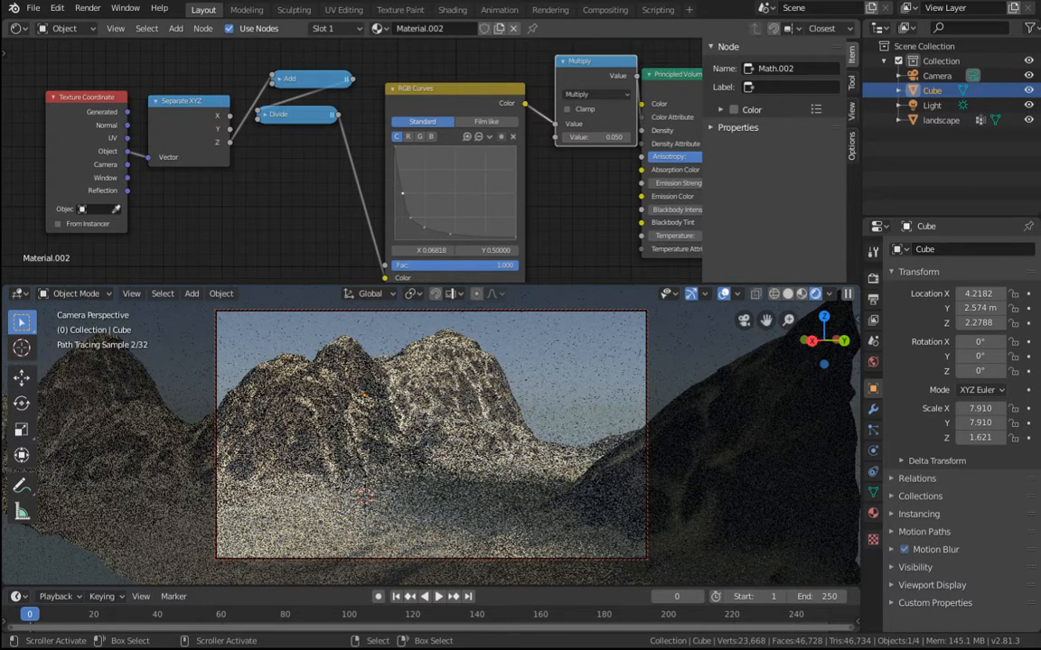
mouse_move(403, 192)
mouse_down()
mouse_move(404, 177)
mouse_move(413, 209)
mouse_up()
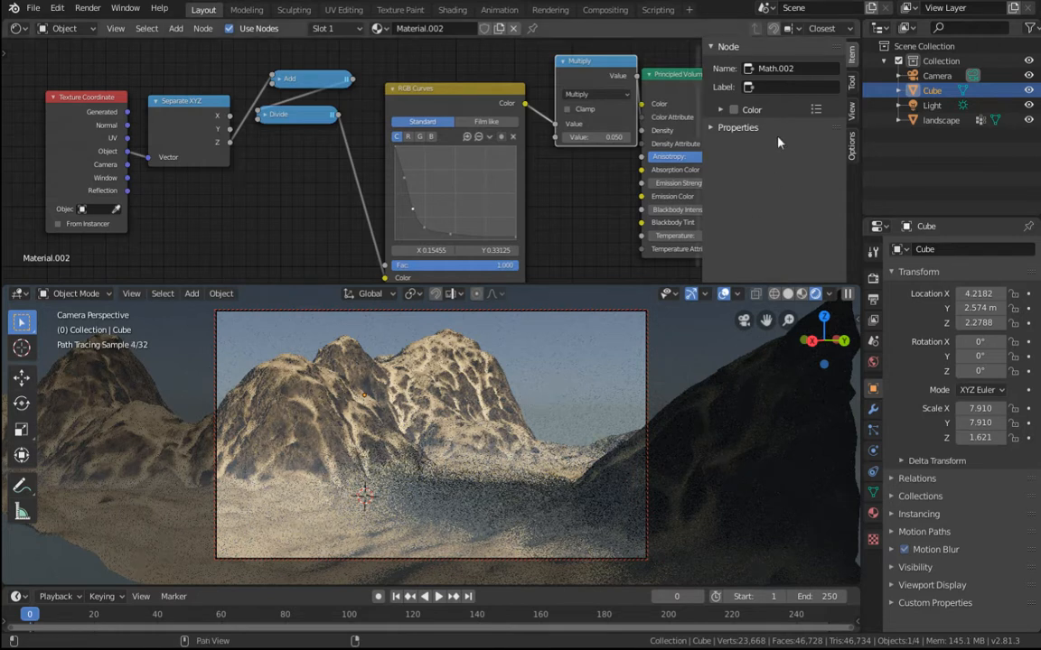
Step: Join the shader editor area into the 3D viewport and show the NM-8 Erosion settings with the rendered preview paused
drag(855, 286, 849, 242)
drag(839, 291, 839, 238)
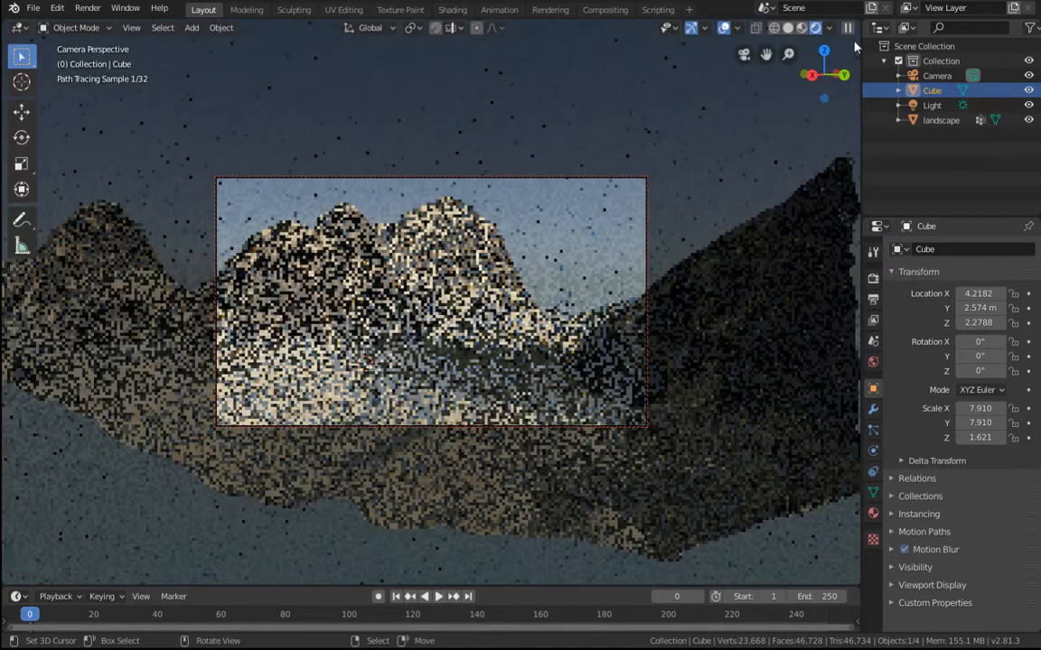
drag(856, 50, 873, 162)
click(851, 142)
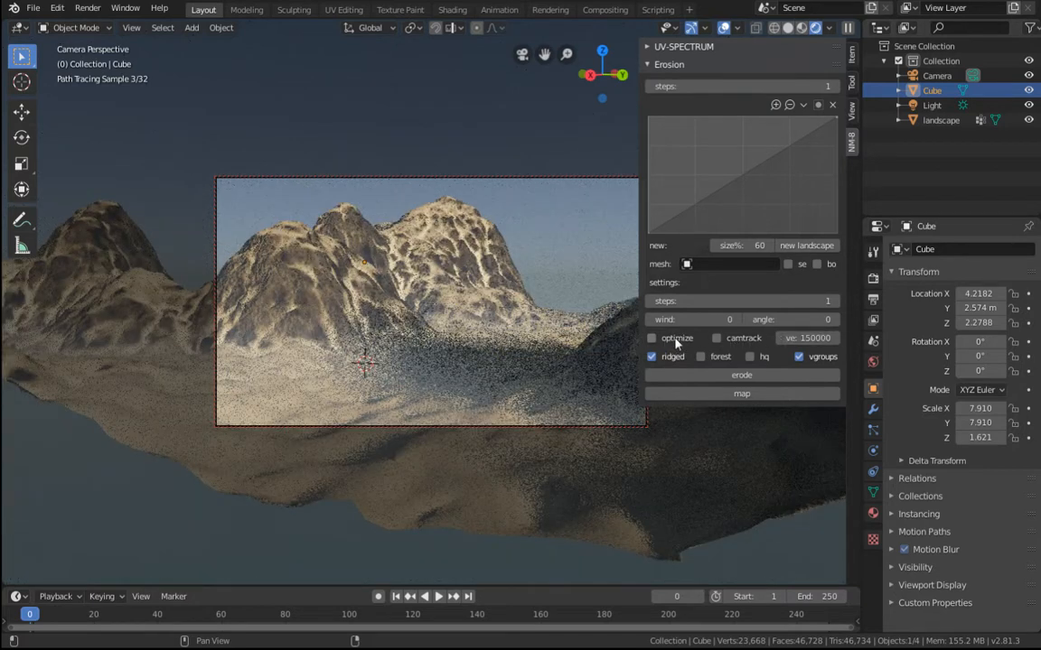
click(848, 29)
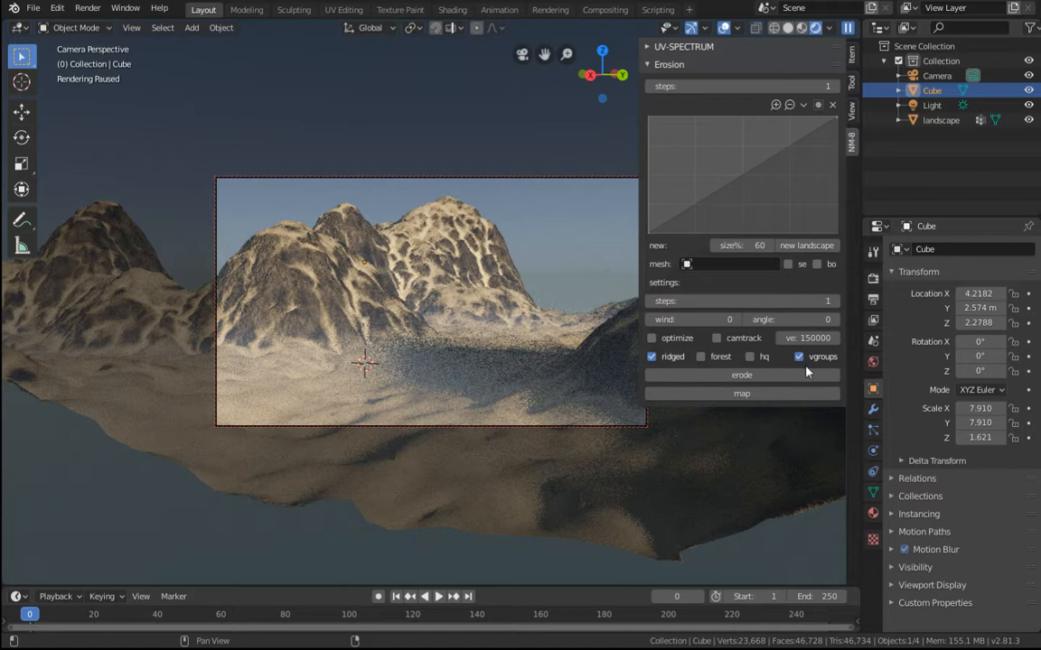
Step: Examine the landscape mesh's vertex groups, going through rocky walls.001, slopes.001 and peaks.001
click(873, 490)
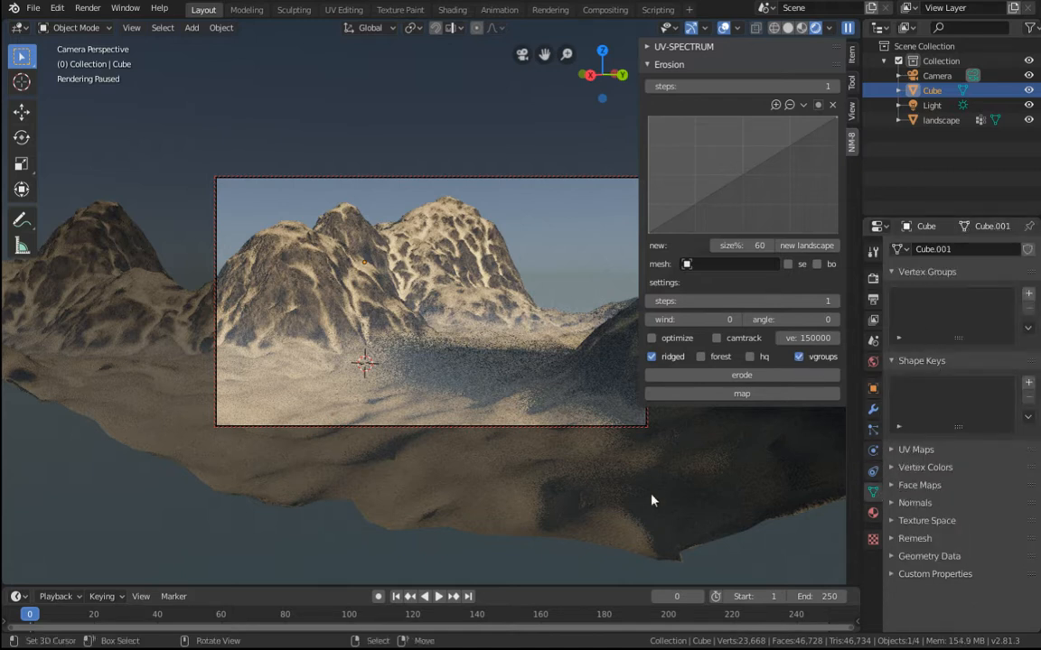
click(931, 120)
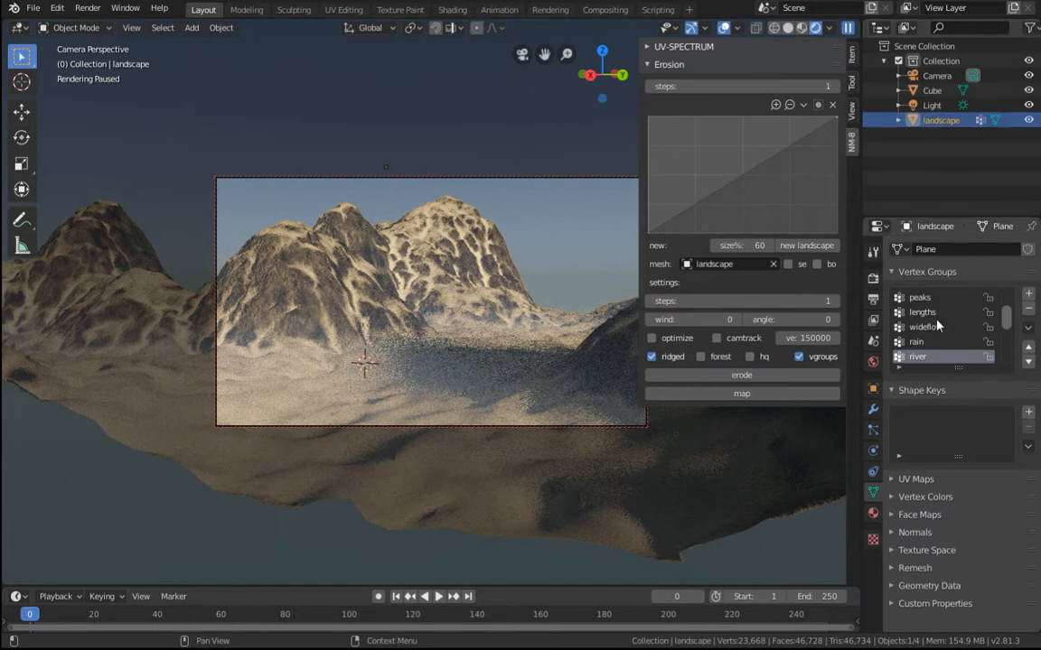
mouse_move(1008, 320)
mouse_down()
mouse_move(1008, 309)
mouse_move(1014, 361)
mouse_move(1008, 303)
mouse_move(1012, 337)
mouse_up()
click(931, 327)
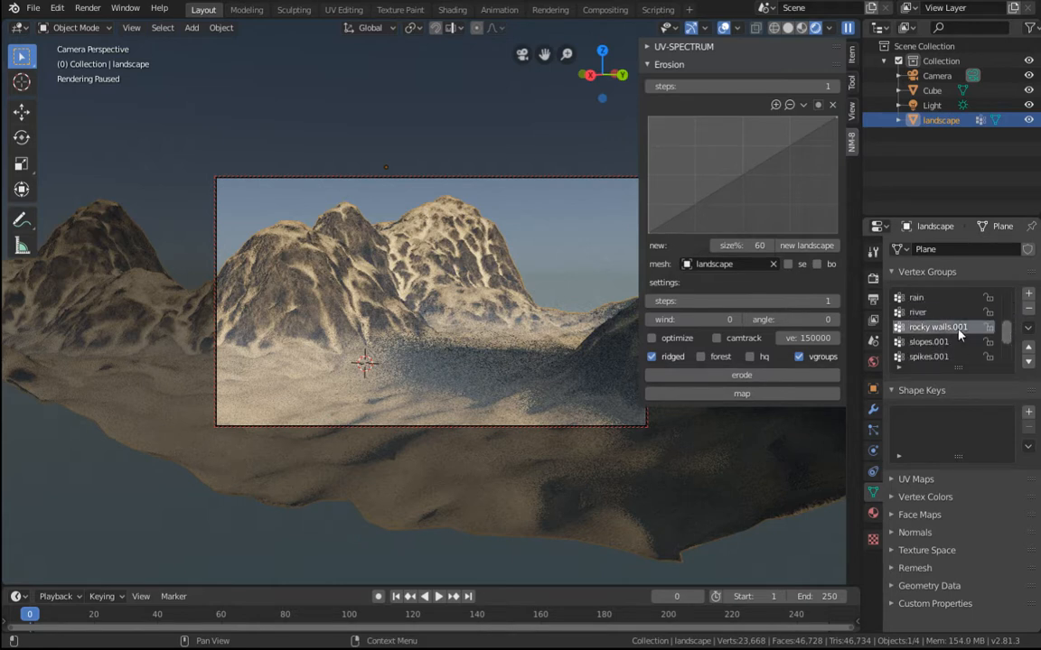
click(930, 342)
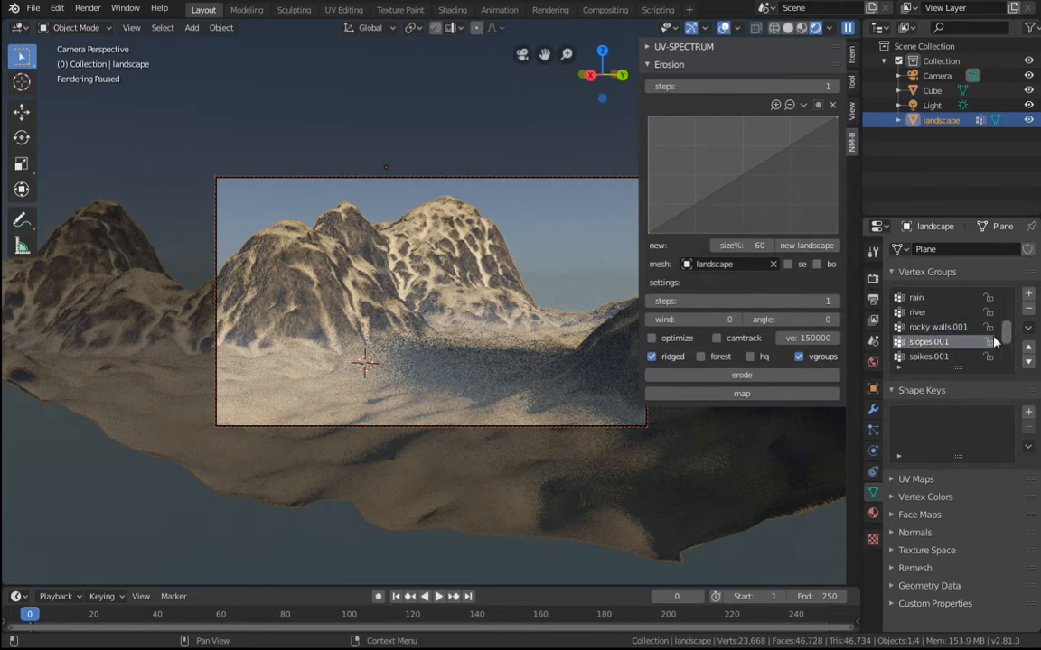
scroll(940, 344, down, 2)
click(940, 341)
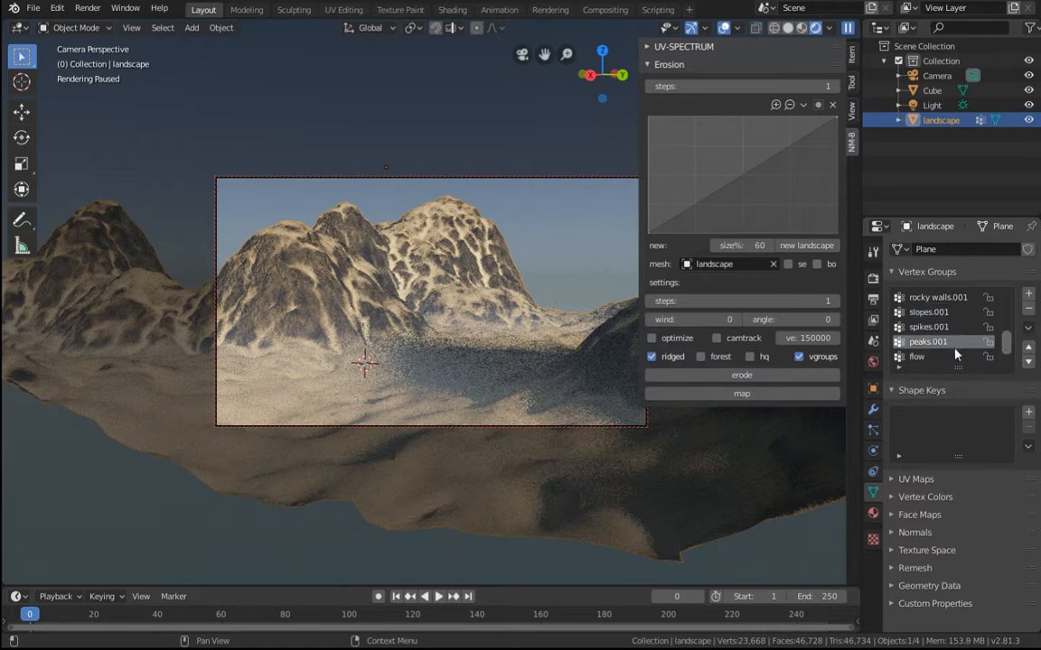
Step: Examine the landscape's spikes.001, slopes.001 and flow vertex groups, and look through the rest of the list from diverge back to lengths
click(939, 327)
click(944, 311)
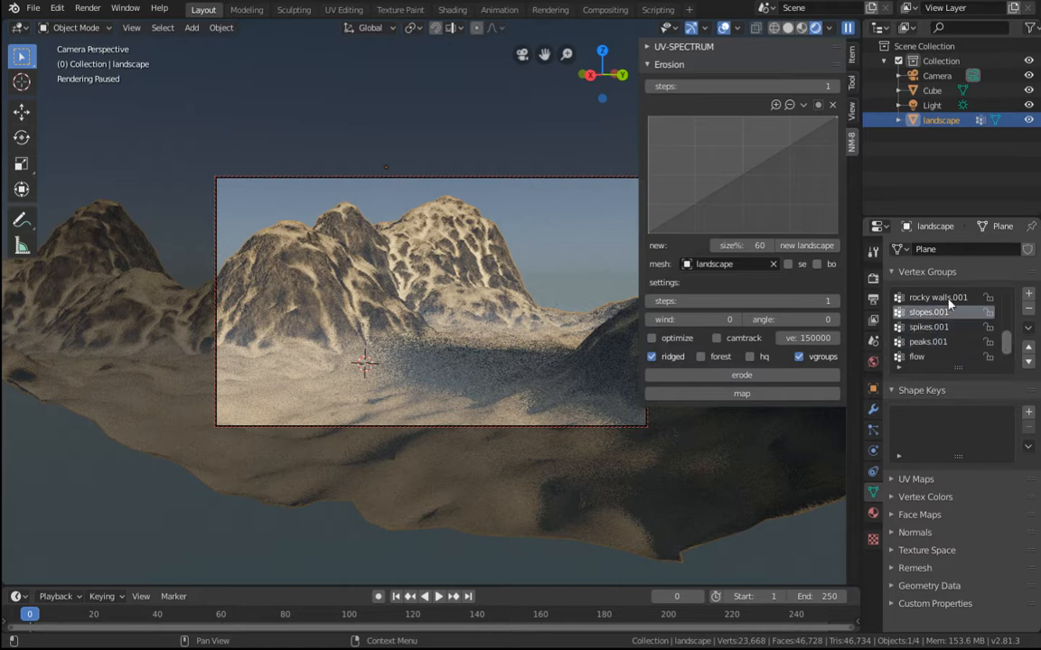
click(921, 357)
scroll(1007, 357, down, 2)
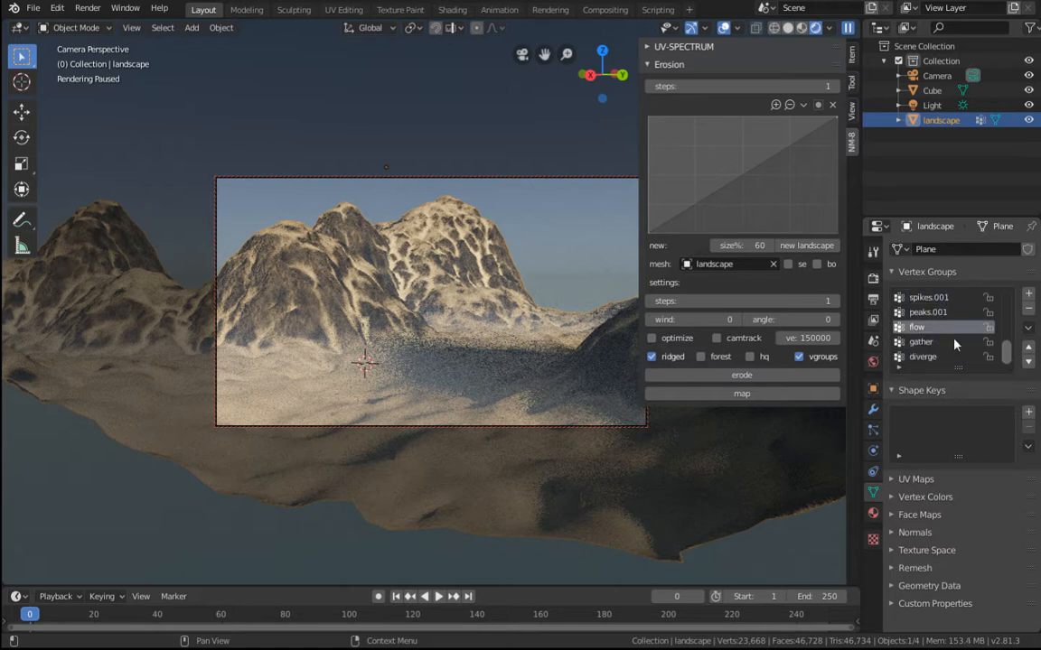
mouse_move(1007, 357)
mouse_down()
mouse_move(1008, 304)
mouse_move(1006, 352)
mouse_up()
drag(1003, 343, 1010, 319)
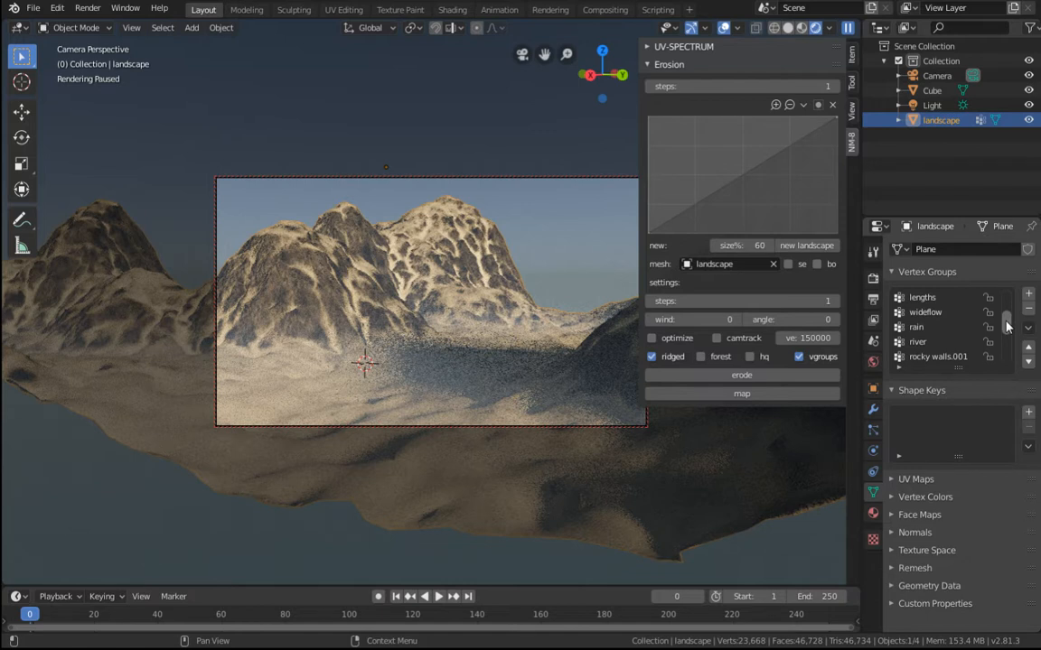
Step: Show the landscape mesh's UV maps, try the u=Znormal map as the render map, and set UVMap for rendering again
click(903, 480)
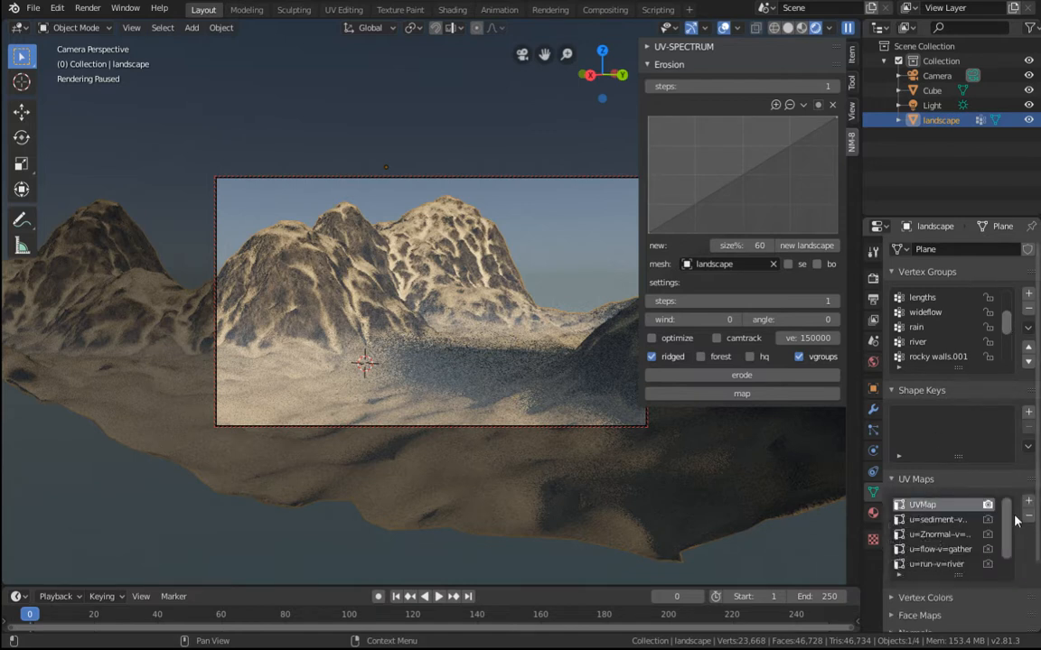
mouse_move(1009, 521)
mouse_down()
mouse_move(1015, 555)
mouse_move(1013, 506)
mouse_move(1010, 542)
mouse_up()
click(987, 521)
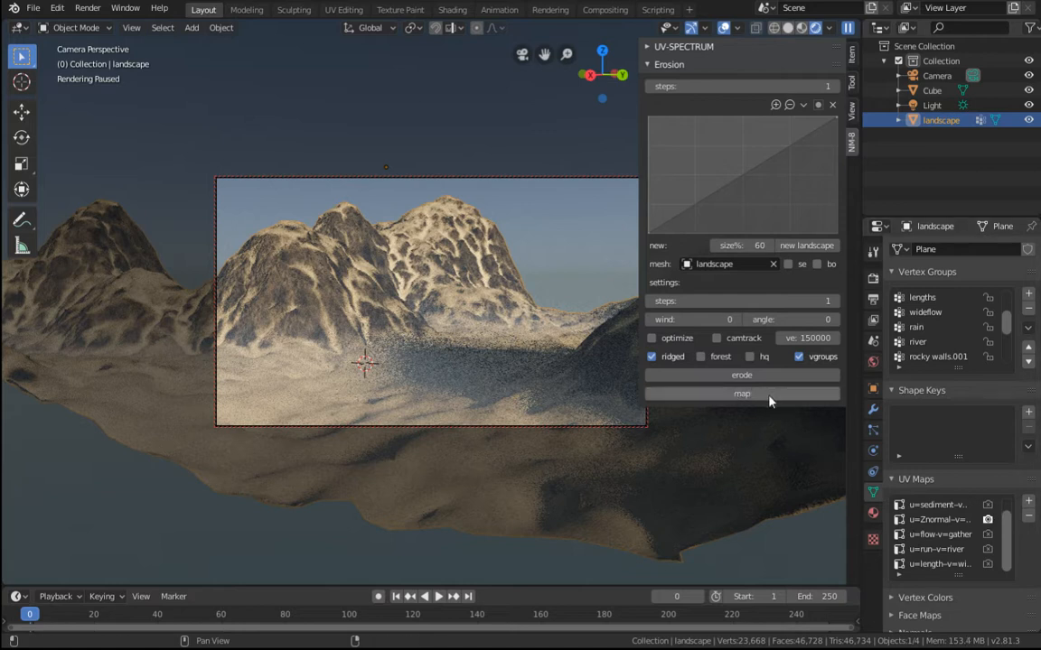
drag(1007, 548, 1006, 522)
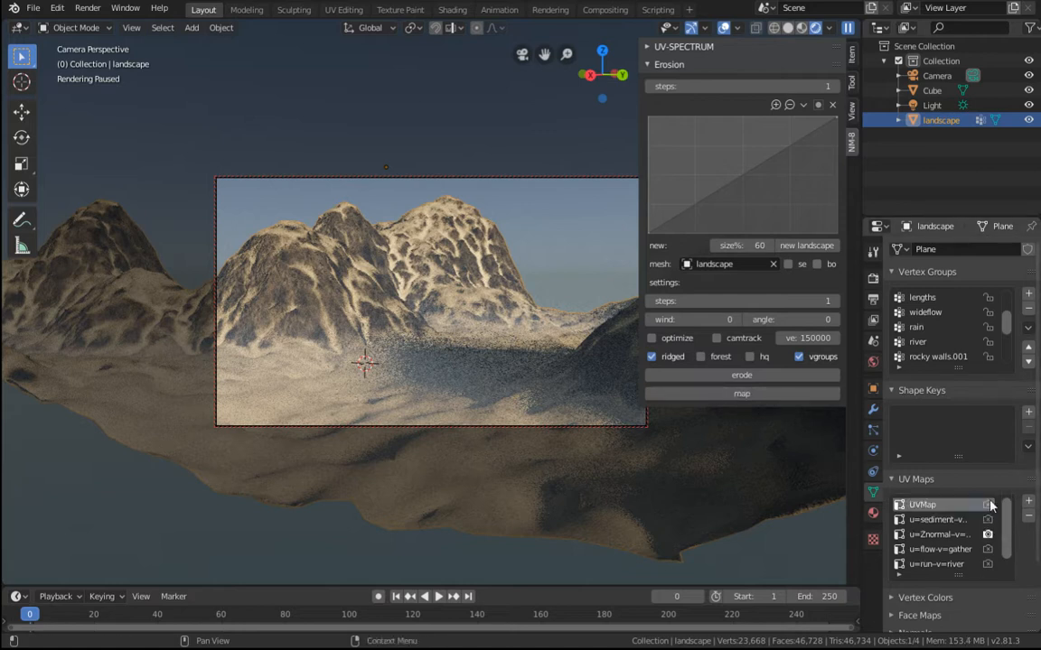
click(989, 504)
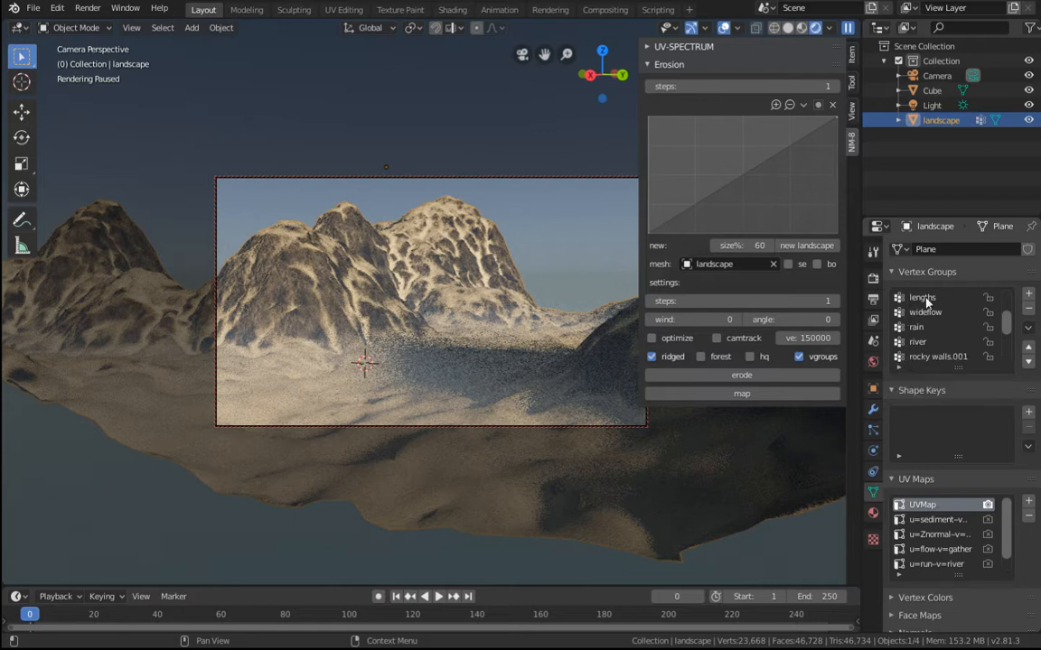
Step: Examine the erosion UV maps one by one, going through u=sediment, u=Znormal and u=run-v=river
click(923, 520)
click(931, 534)
click(939, 564)
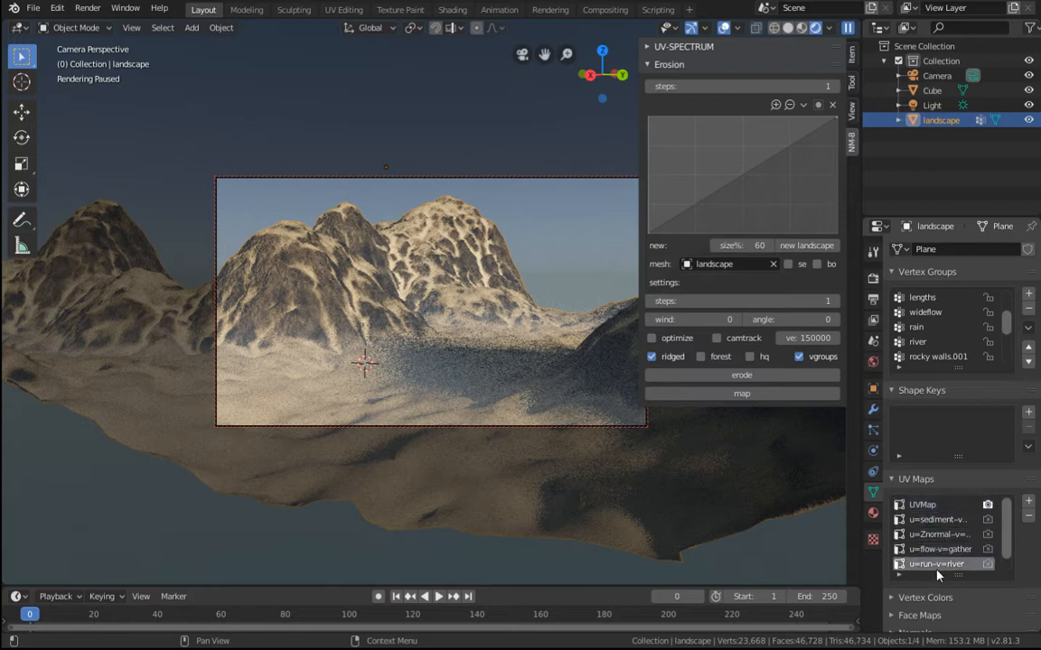
scroll(948, 555, down, 1)
scroll(944, 560, up, 1)
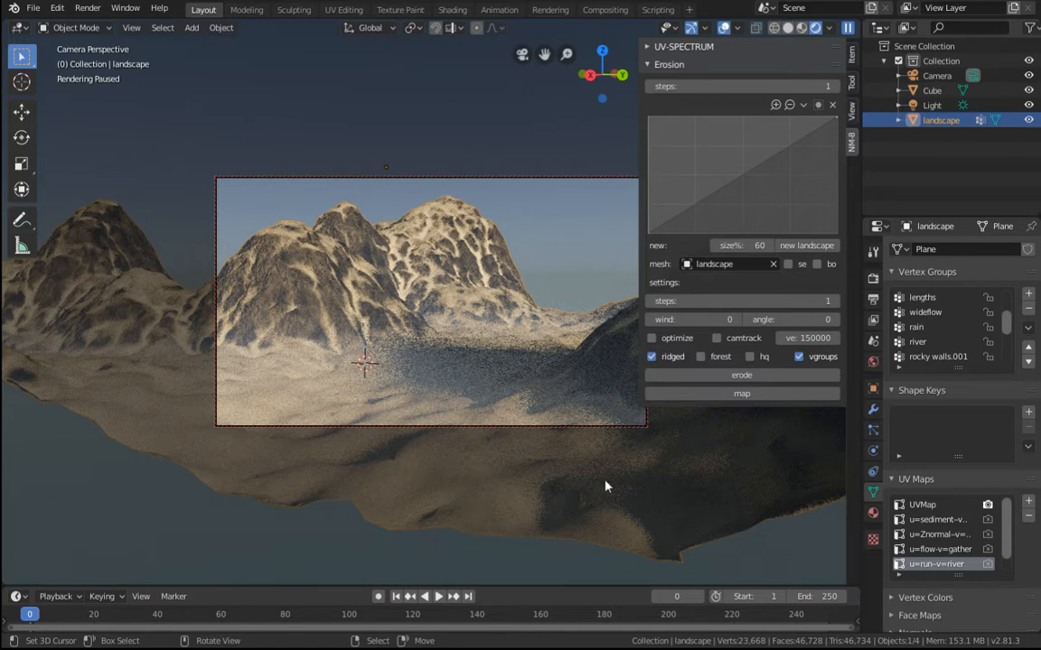
Step: Place the 3D cursor on the shadowed foreground near the lower-right corner of the camera frame
shift+right_click(585, 420)
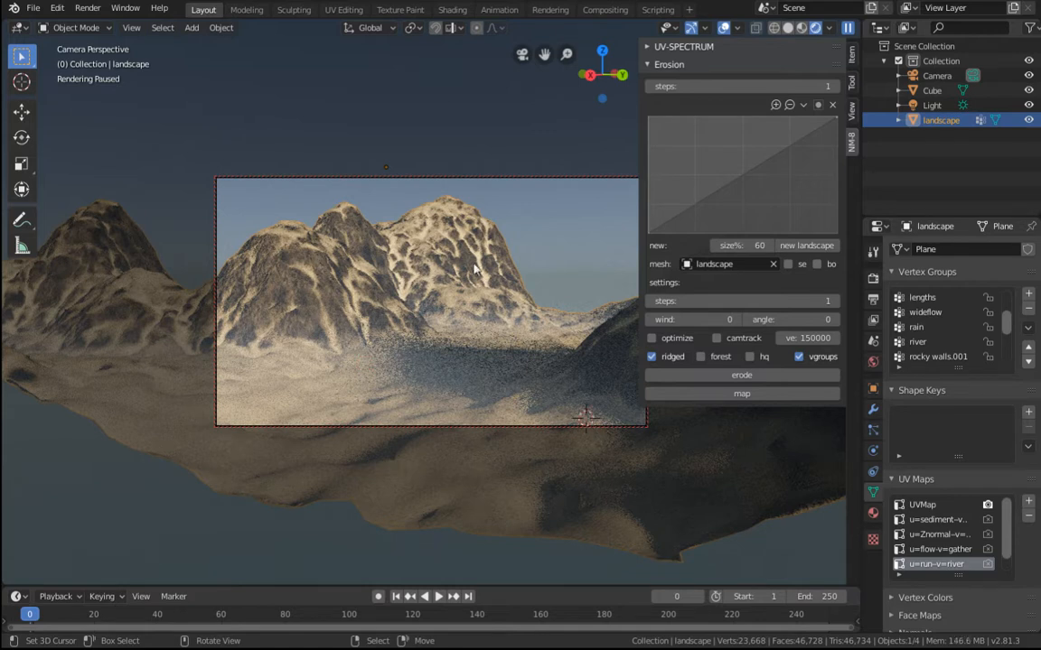